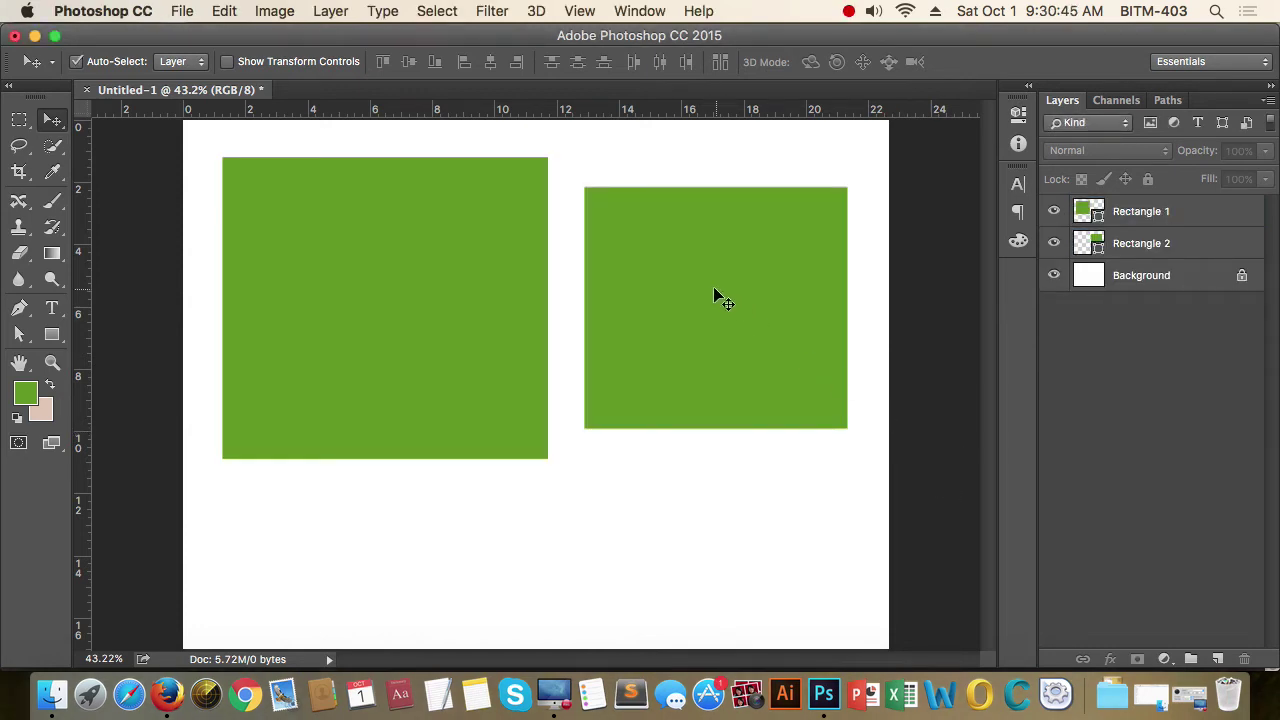
# Step: Nudge both rectangles slightly up into new positions on the canvas
pyautogui.moveTo(707, 283); pyautogui.dragTo(709, 284)
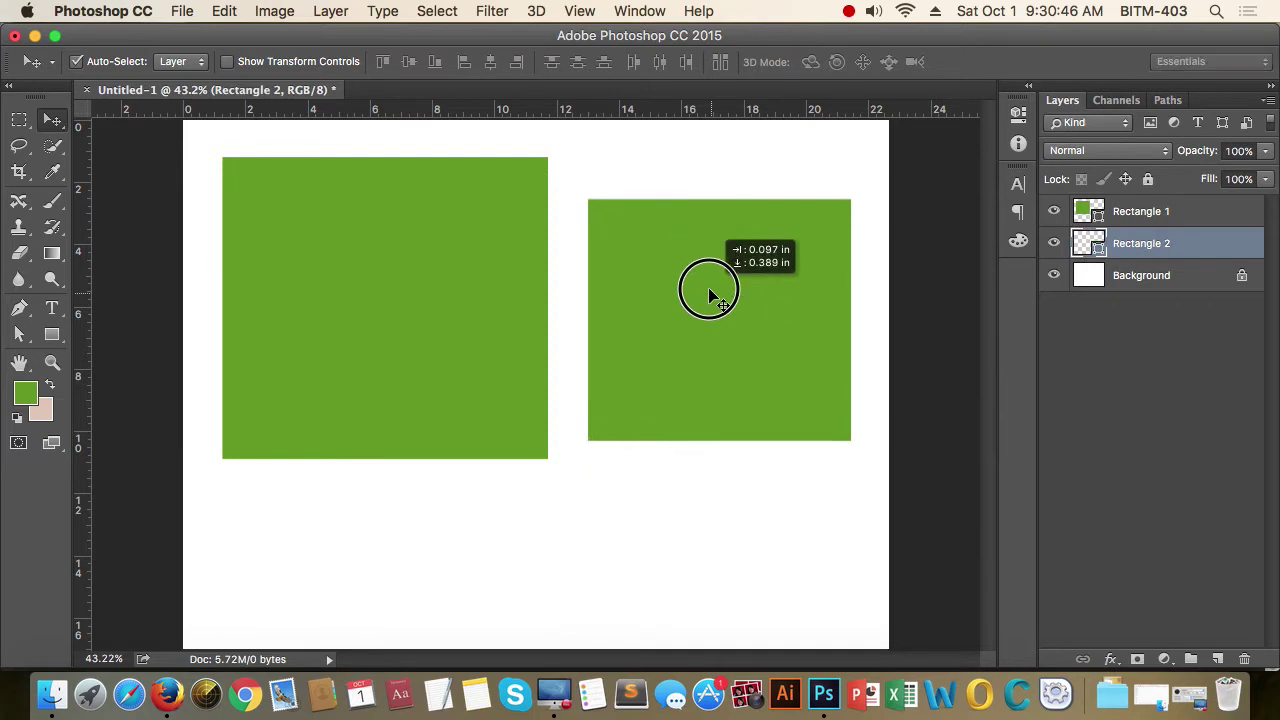
pyautogui.click(385, 308)
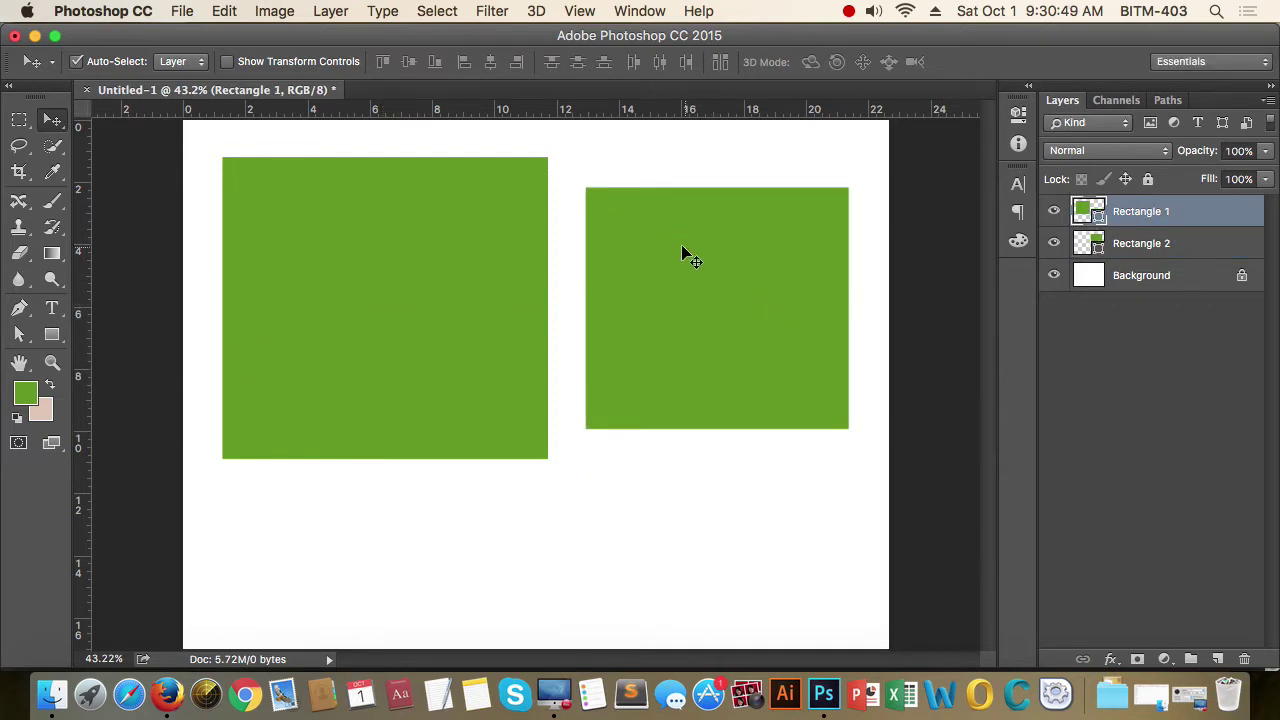
pyautogui.moveTo(487, 247); pyautogui.dragTo(474, 238)
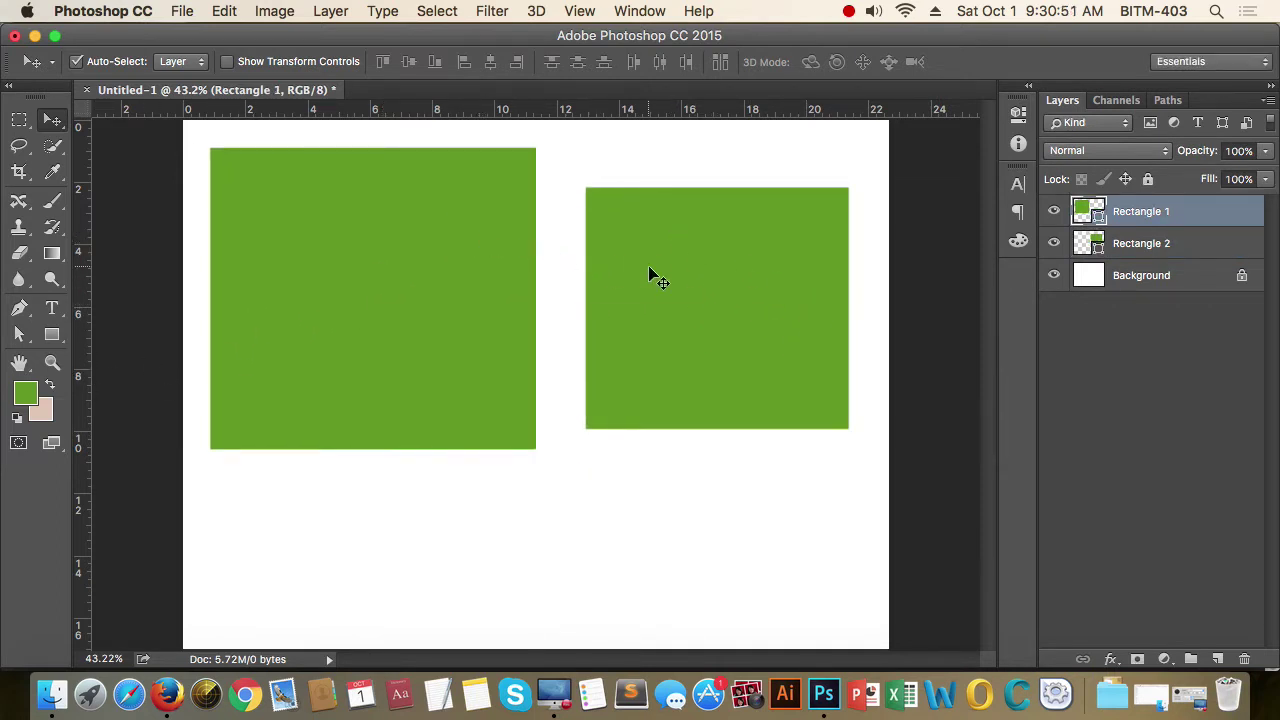
pyautogui.moveTo(651, 277); pyautogui.dragTo(671, 263)
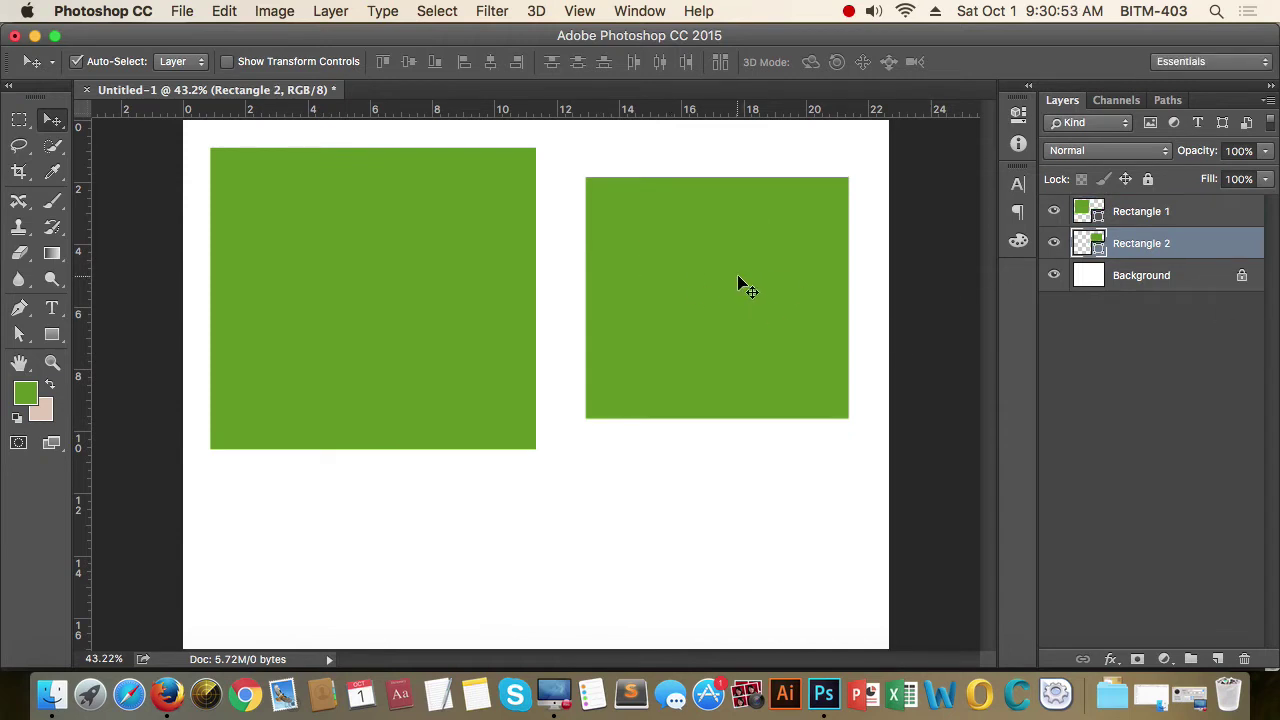
# Step: Delete the Rectangle 1 layer and move Rectangle 2 toward the page centre
pyautogui.click(1156, 216)
pyautogui.press('Delete')
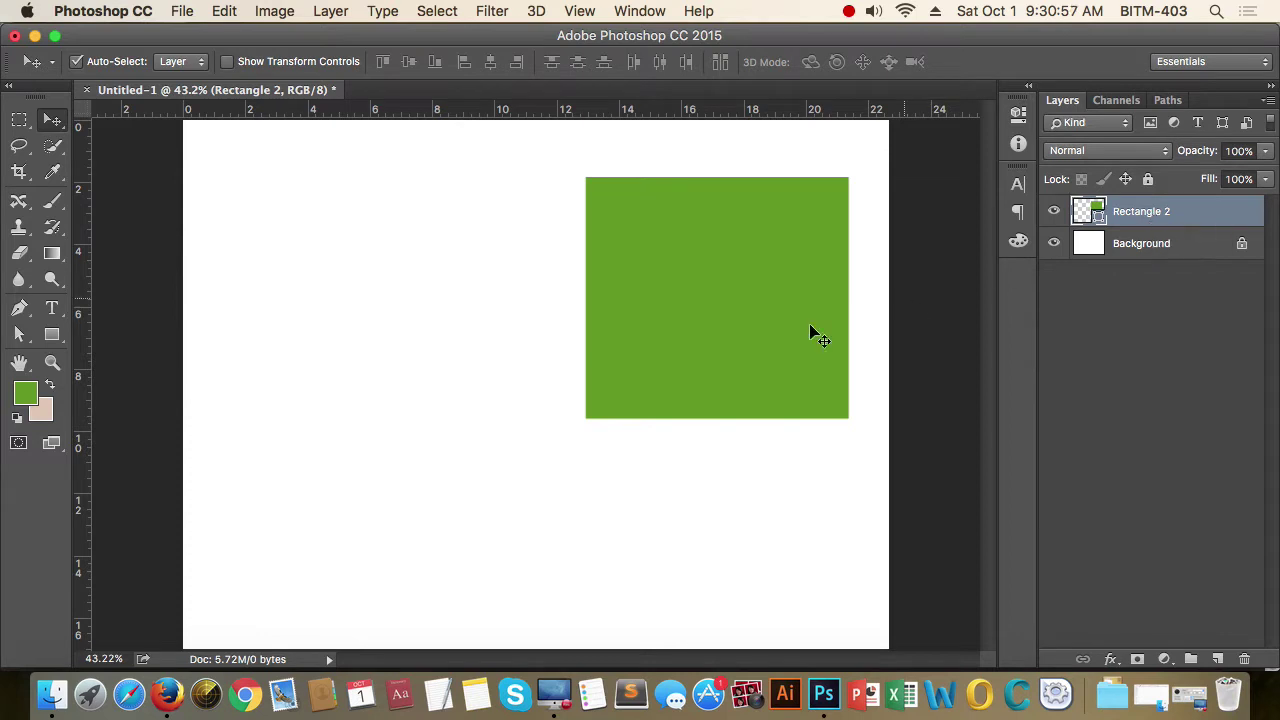
pyautogui.moveTo(725, 298); pyautogui.dragTo(577, 350)
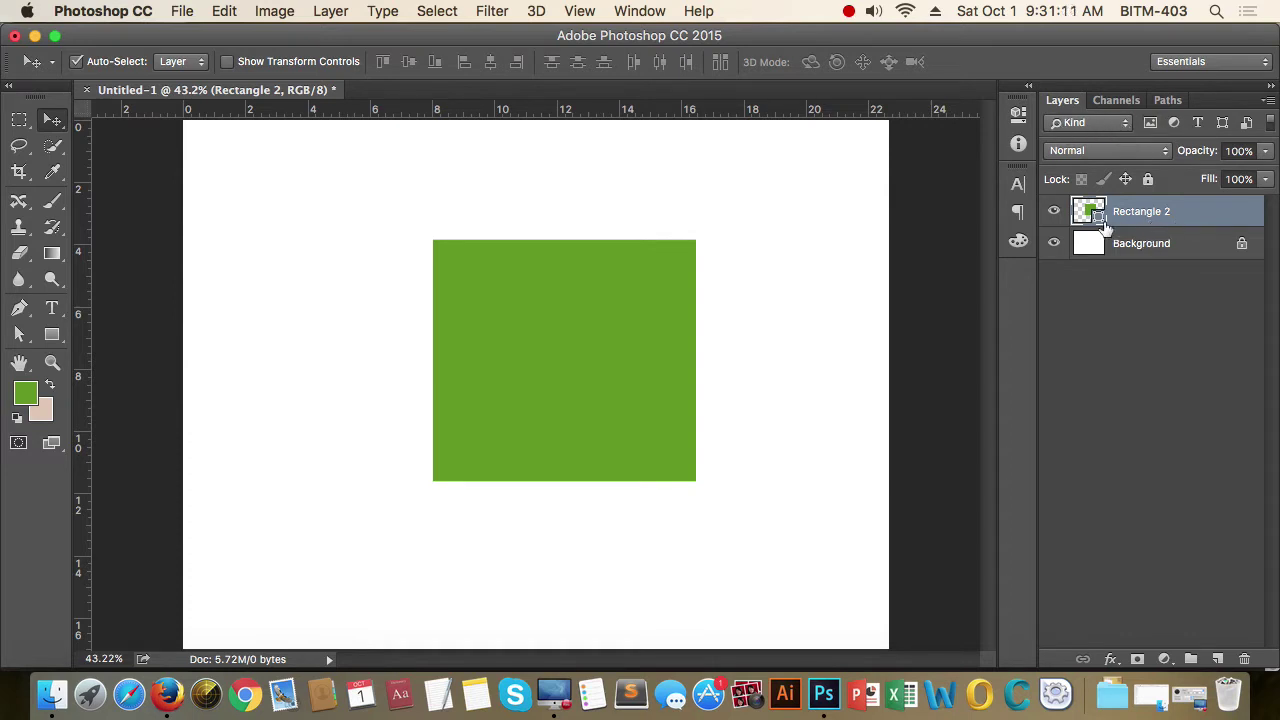
pyautogui.click(1054, 211)
pyautogui.click(1054, 211)
pyautogui.click(1124, 128)
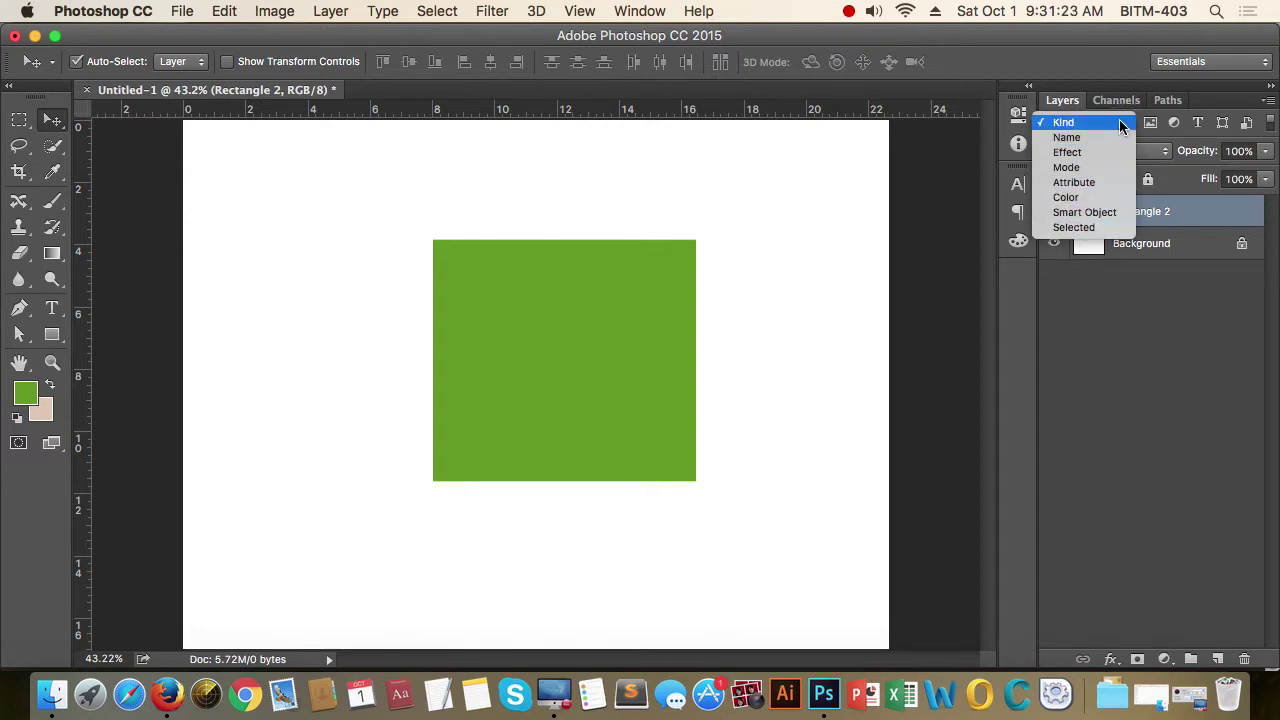
pyautogui.click(1091, 71)
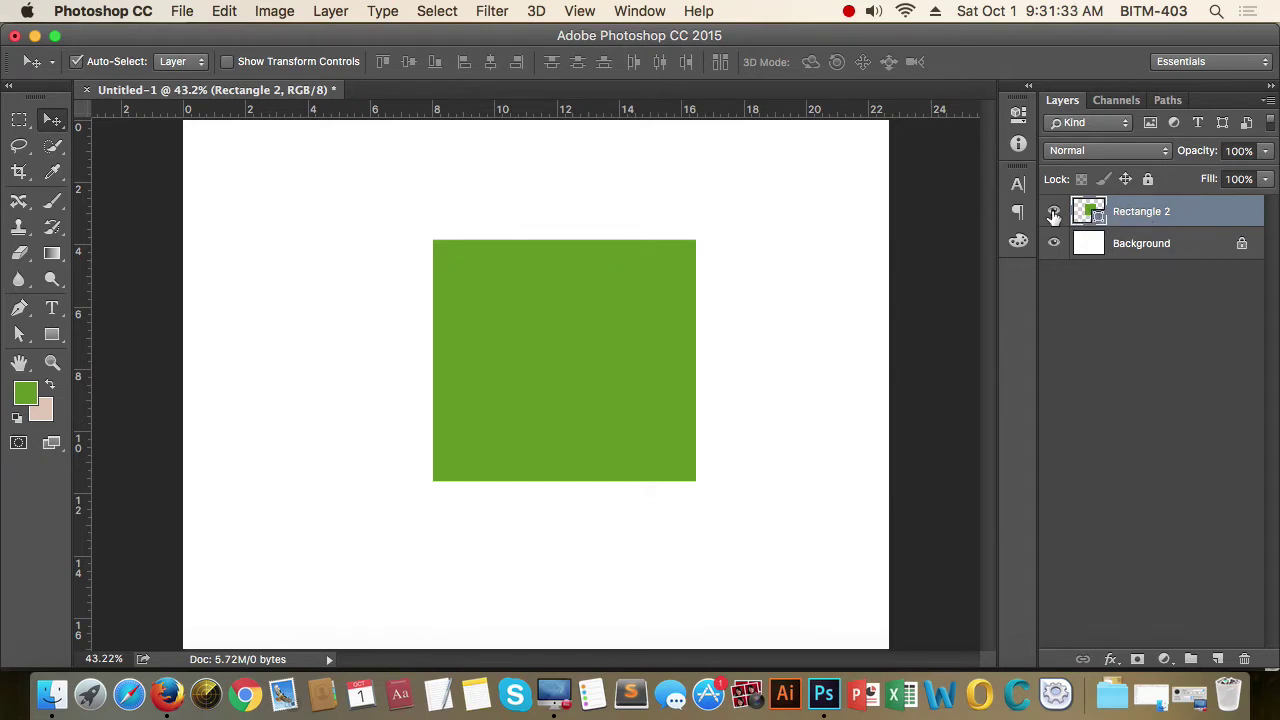
pyautogui.click(1054, 214)
pyautogui.click(1054, 214)
# Step: Drag the green Rectangle 2 square up and left into the canvas's upper-left area
pyautogui.moveTo(551, 320)
pyautogui.mouseDown()
pyautogui.moveTo(443, 287)
pyautogui.moveTo(471, 286)
pyautogui.mouseUp()
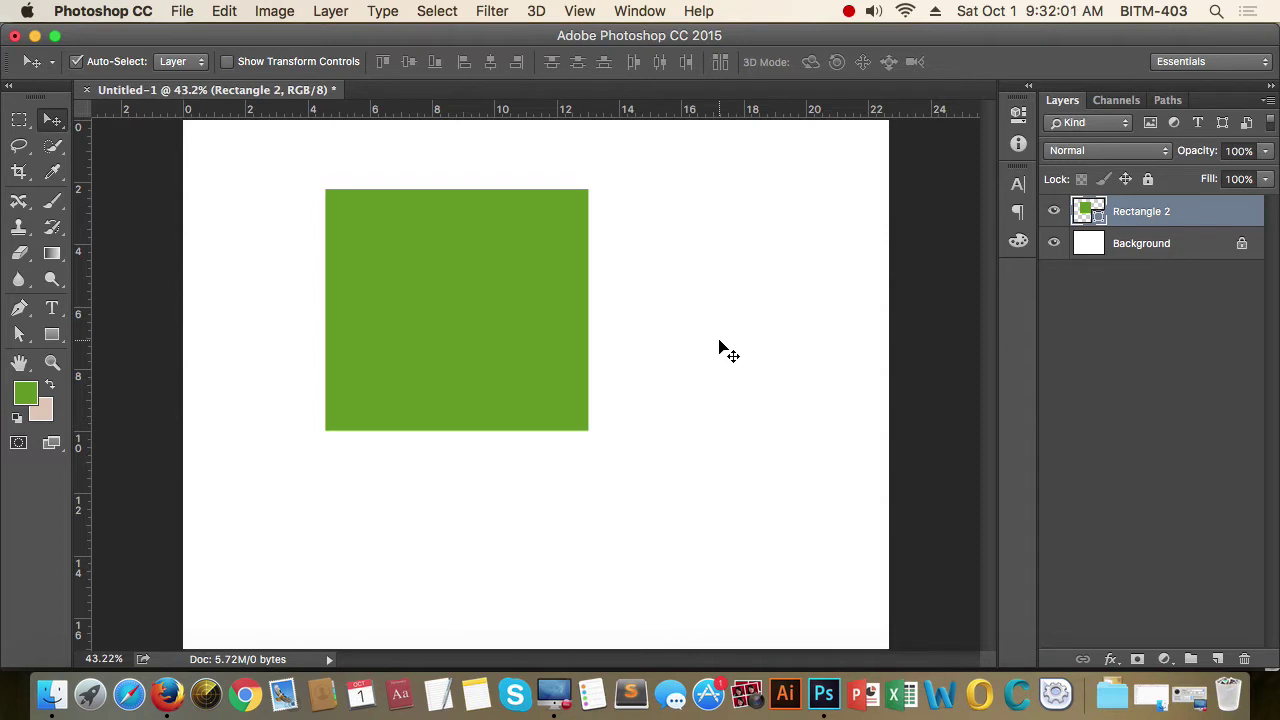
pyautogui.moveTo(485, 292); pyautogui.dragTo(522, 262)
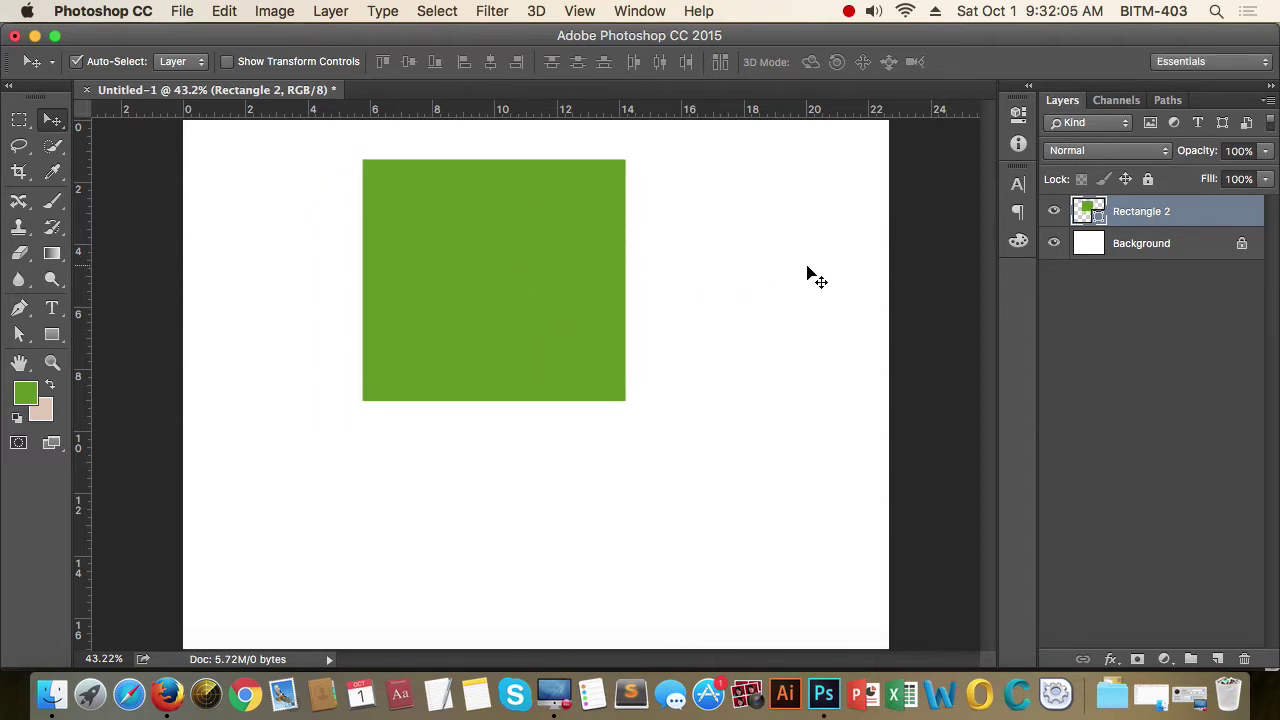
pyautogui.moveTo(555, 237); pyautogui.dragTo(449, 231)
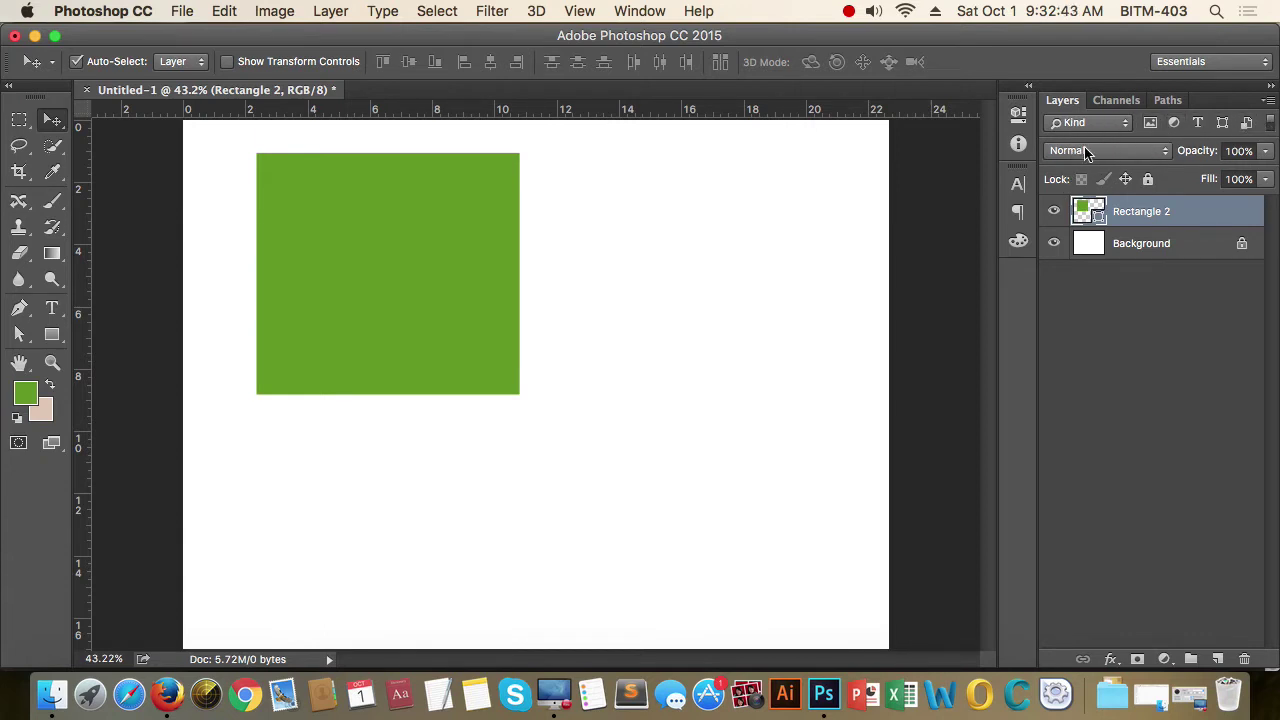
pyautogui.click(1166, 156)
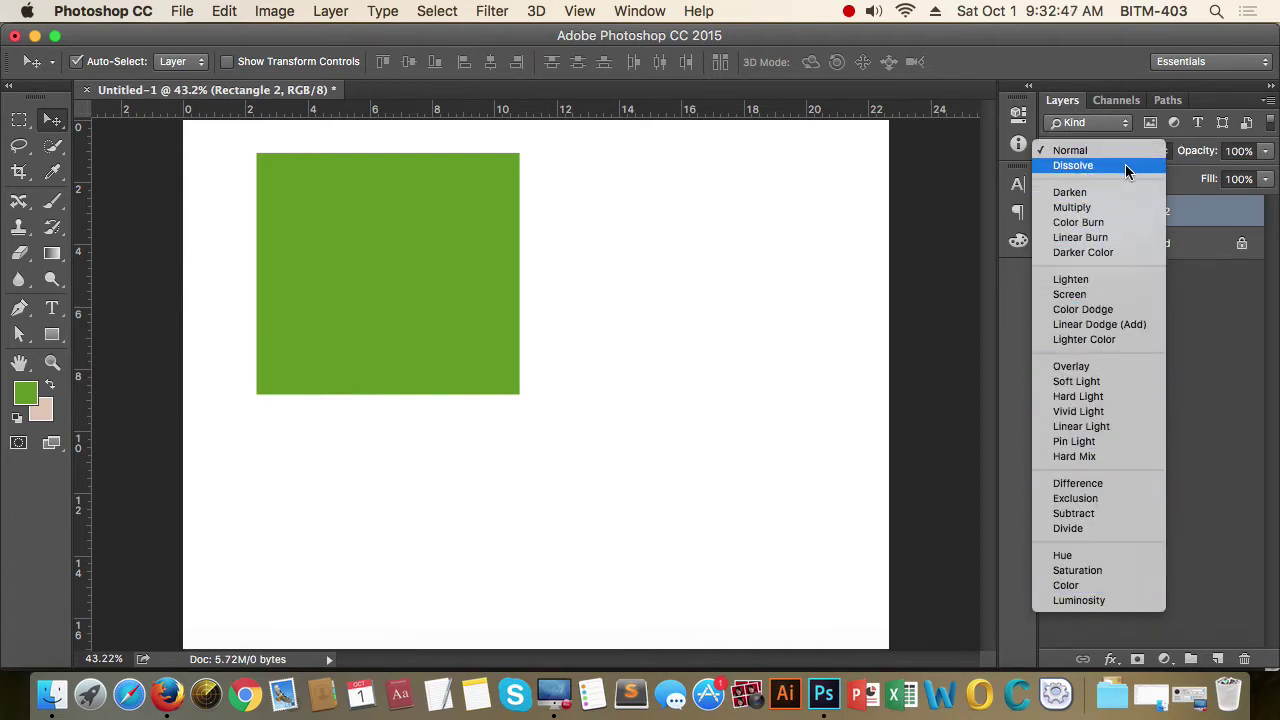
pyautogui.click(1229, 358)
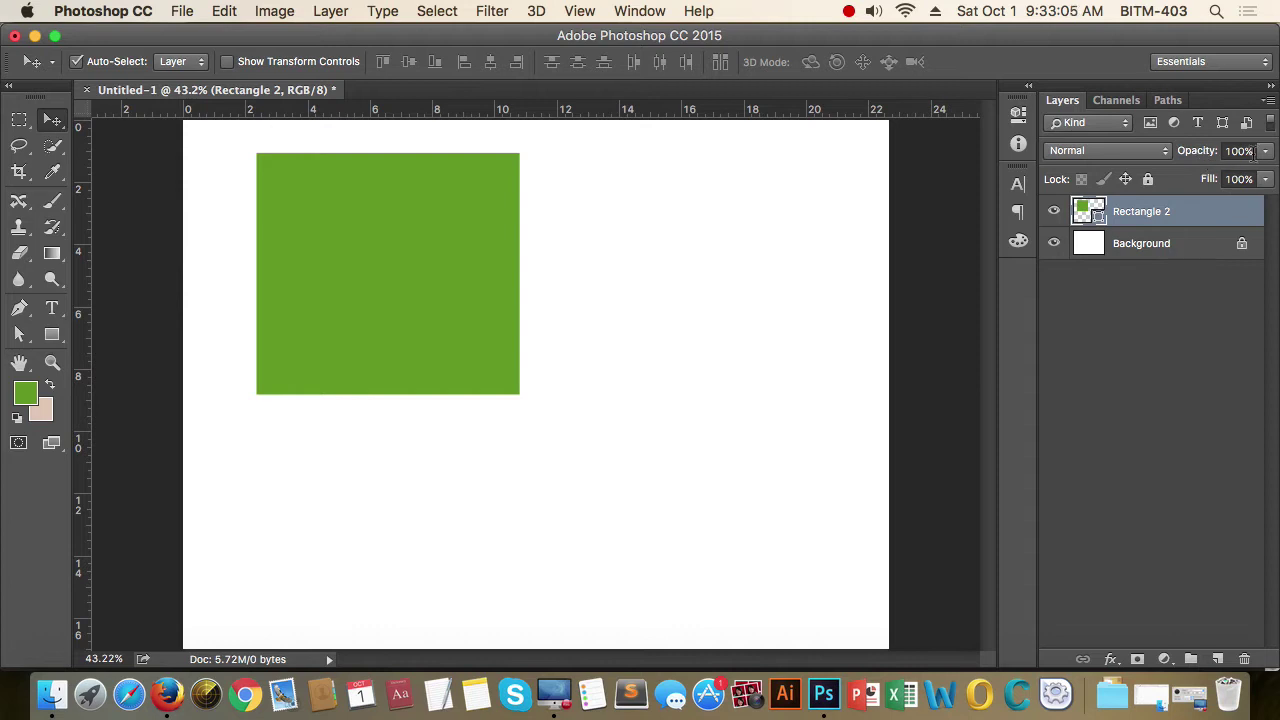
# Step: Move the square nearer the page centre and give it a 10 pt solid black stroke
pyautogui.moveTo(451, 254)
pyautogui.mouseDown()
pyautogui.moveTo(603, 324)
pyautogui.moveTo(618, 303)
pyautogui.mouseUp()
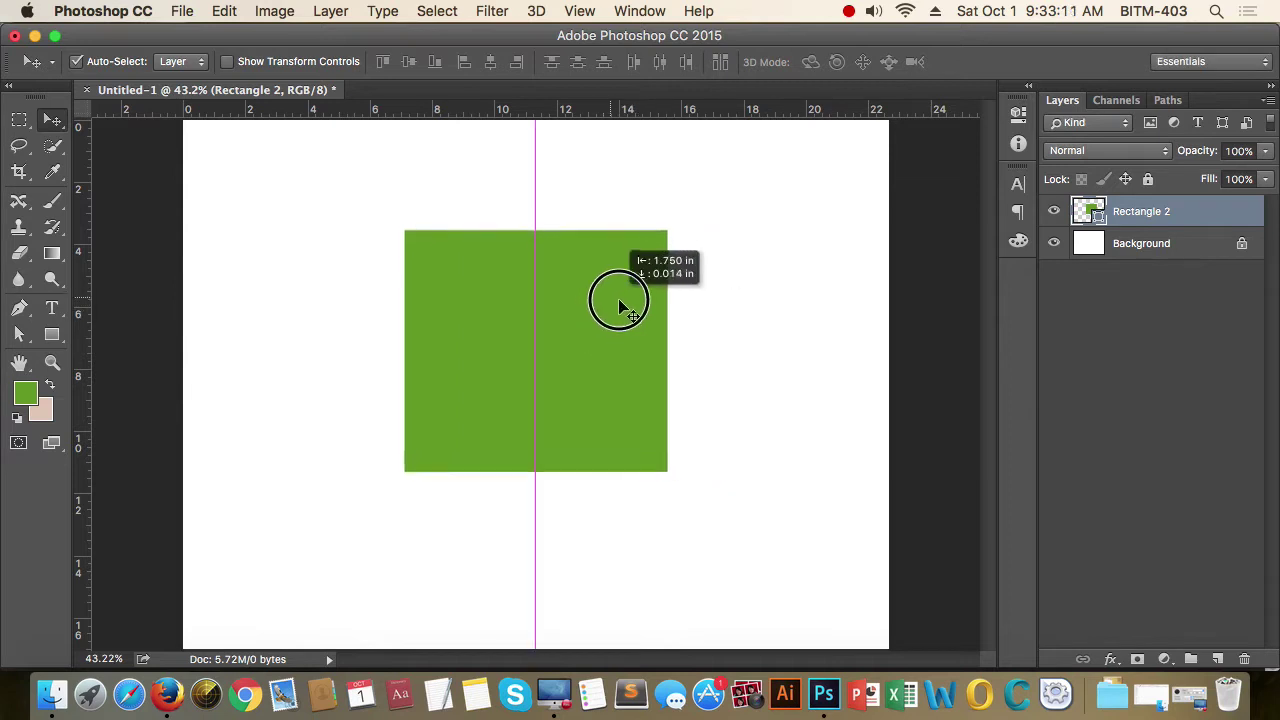
pyautogui.moveTo(511, 363); pyautogui.dragTo(515, 357)
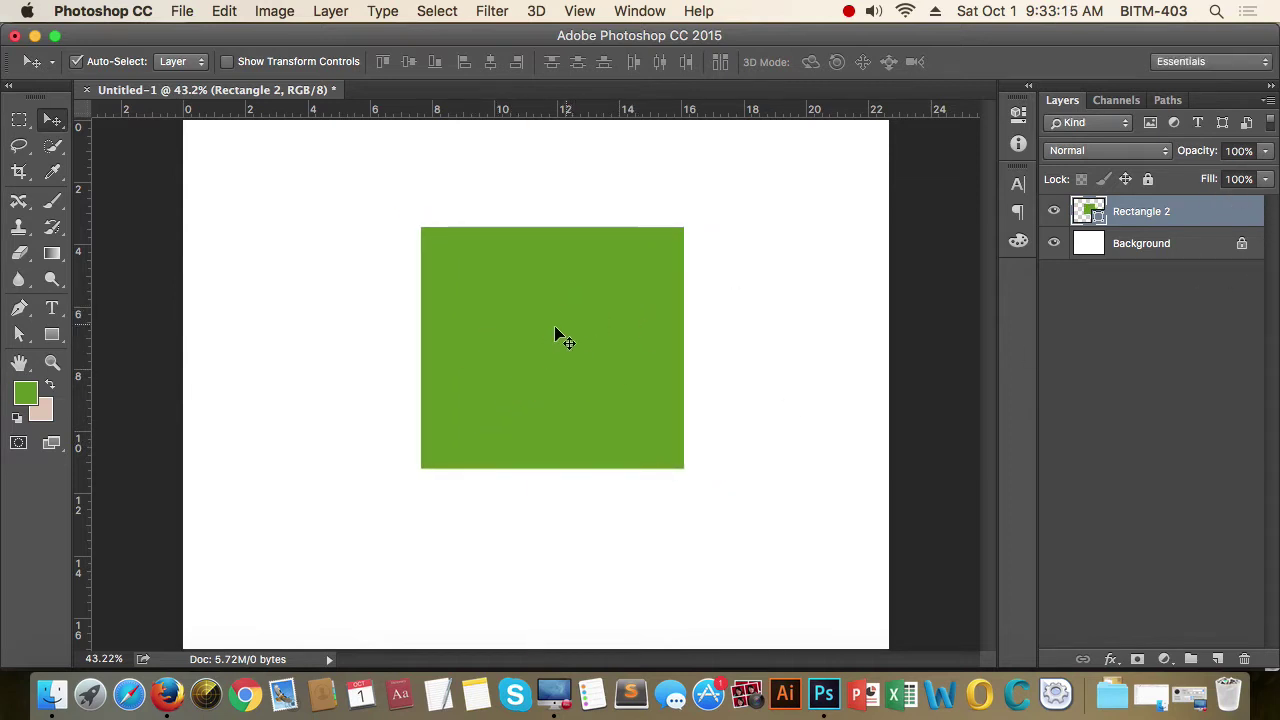
pyautogui.click(52, 335)
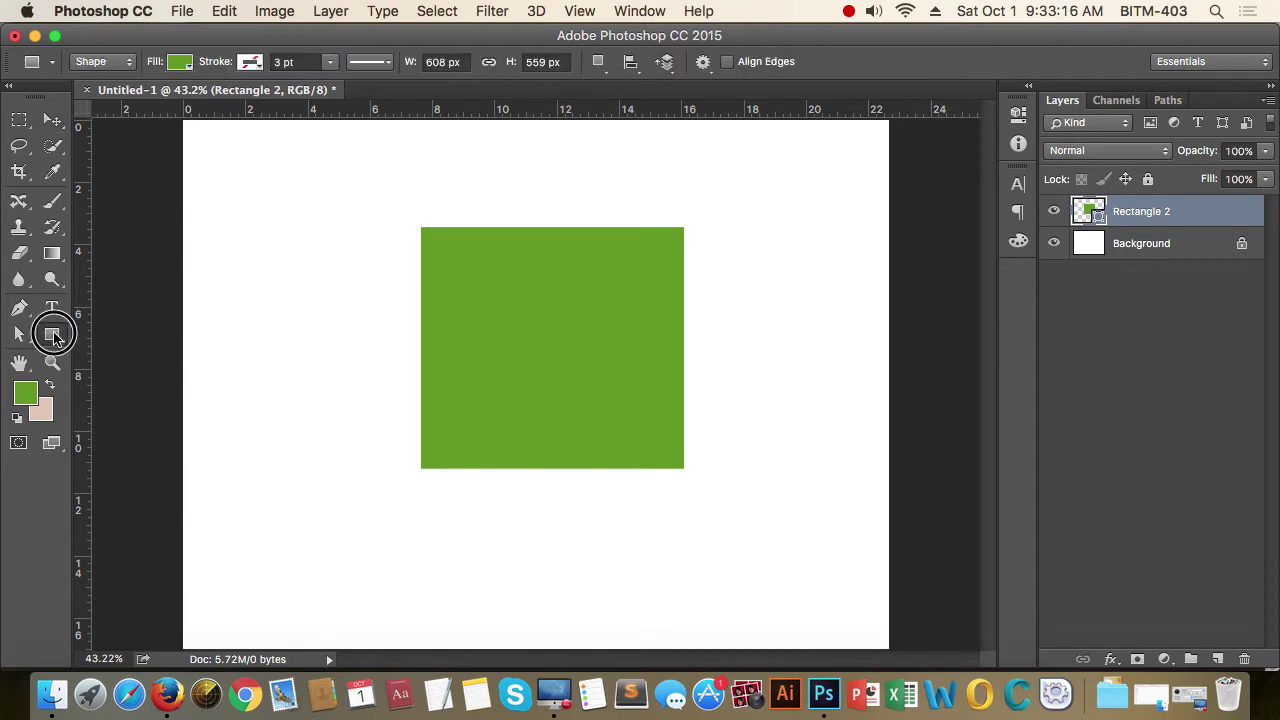
pyautogui.click(252, 64)
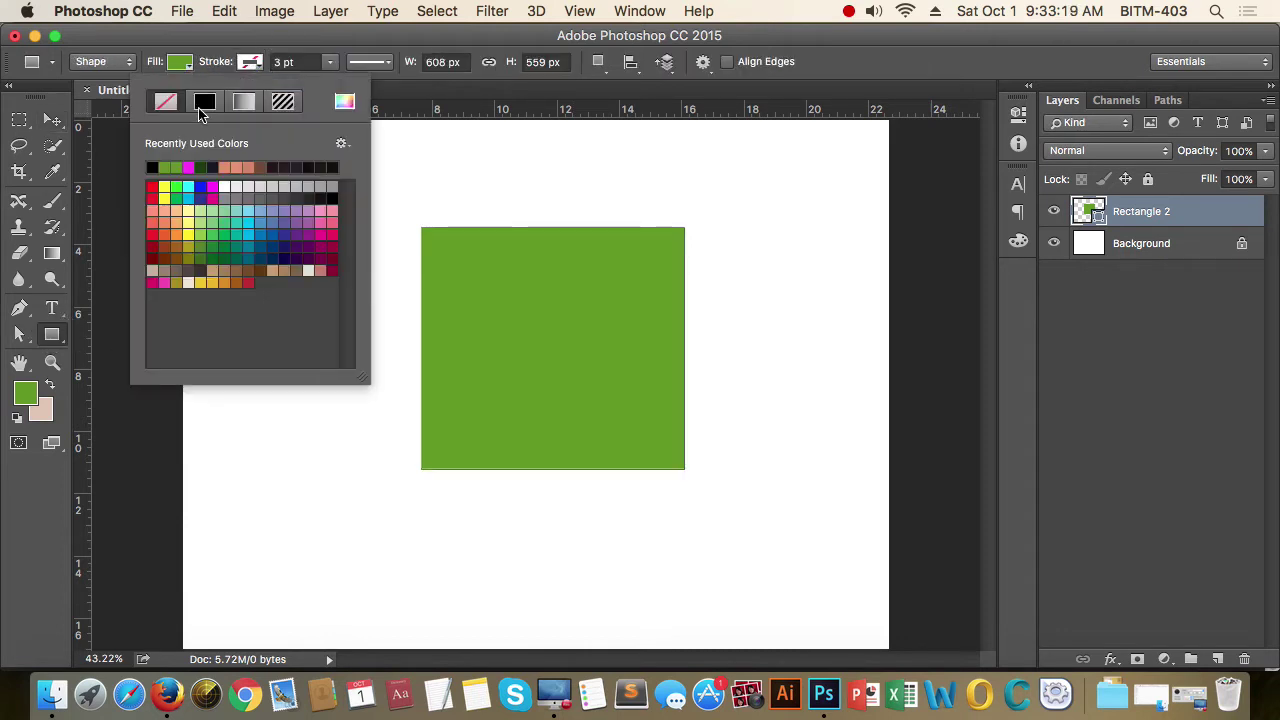
pyautogui.click(206, 102)
pyautogui.click(228, 63)
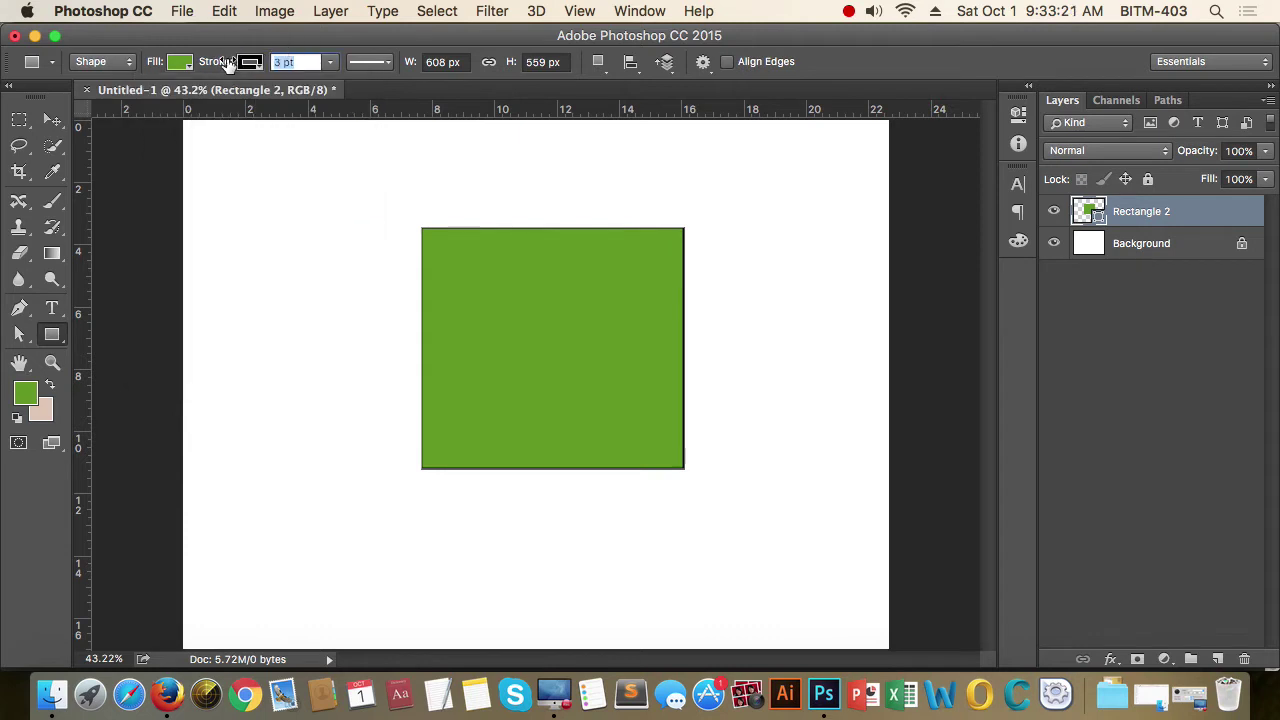
pyautogui.write('10')
pyautogui.press('Return')
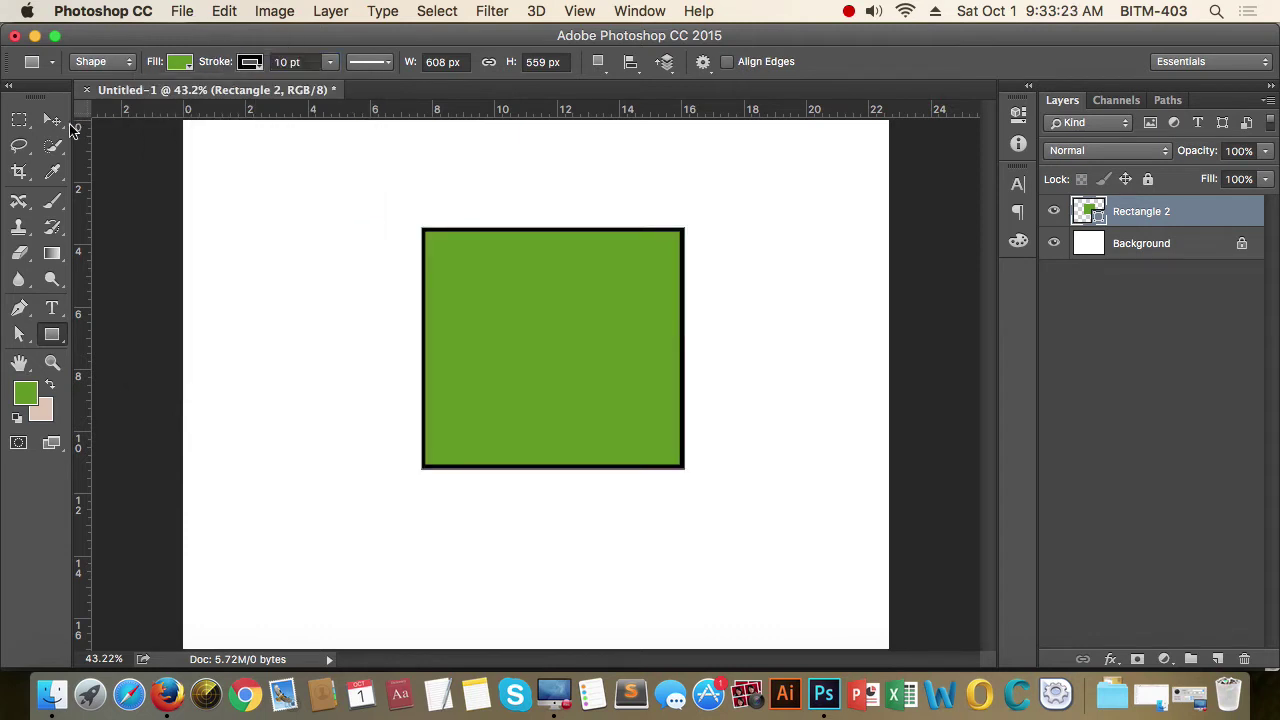
# Step: With the Move tool, shift the duplicated square up and left to overlap the original
pyautogui.press('v')
pyautogui.scroll(1, 580, 303)
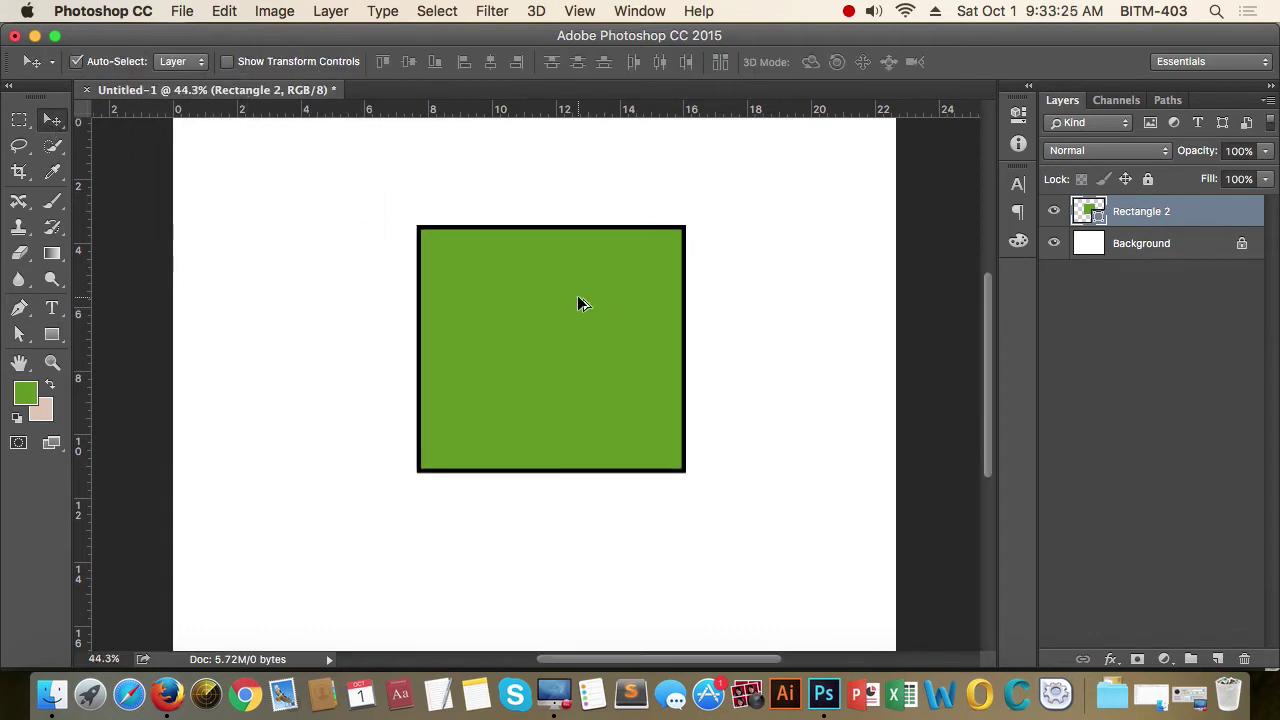
pyautogui.scroll(1, 580, 303)
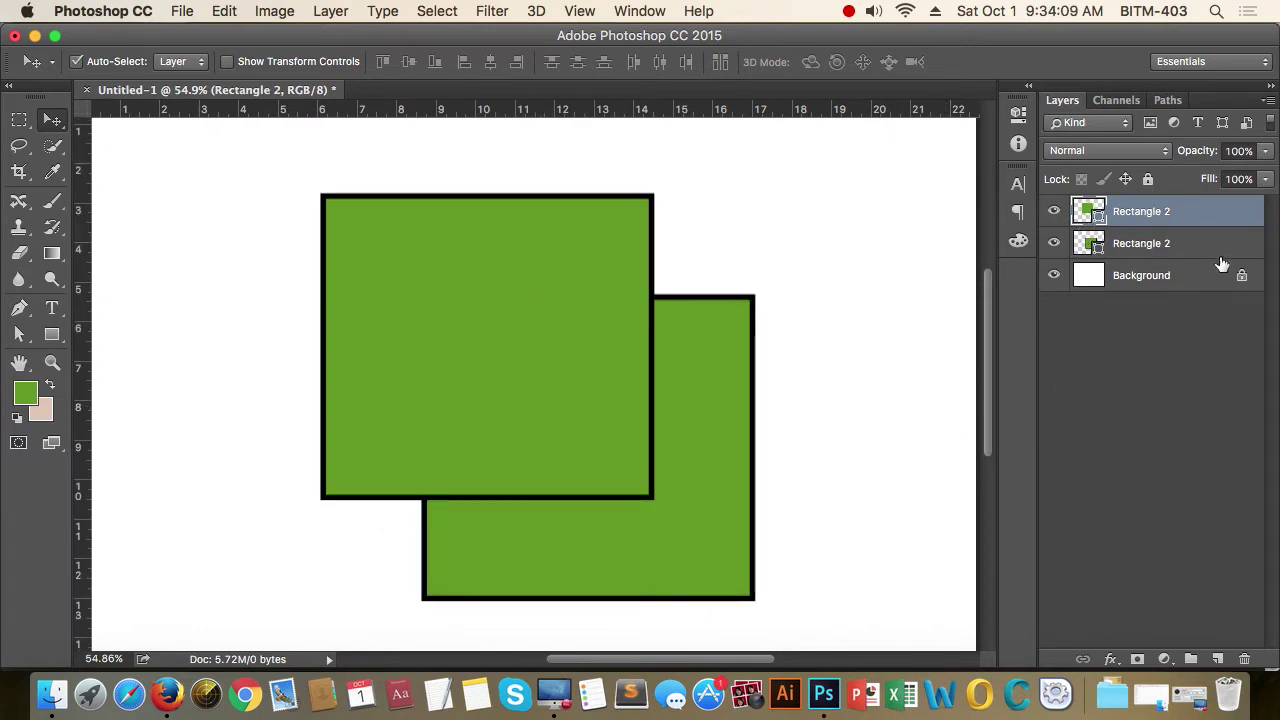
pyautogui.moveTo(628, 246); pyautogui.dragTo(562, 222)
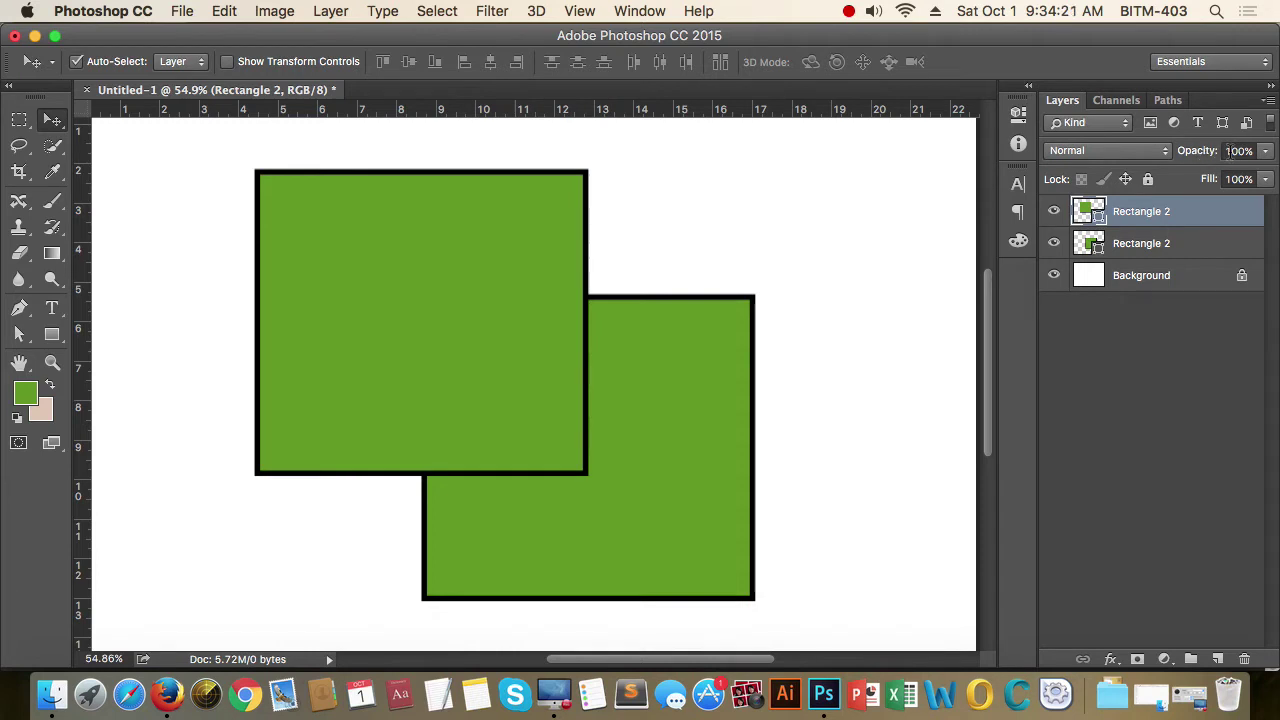
pyautogui.click(1267, 152)
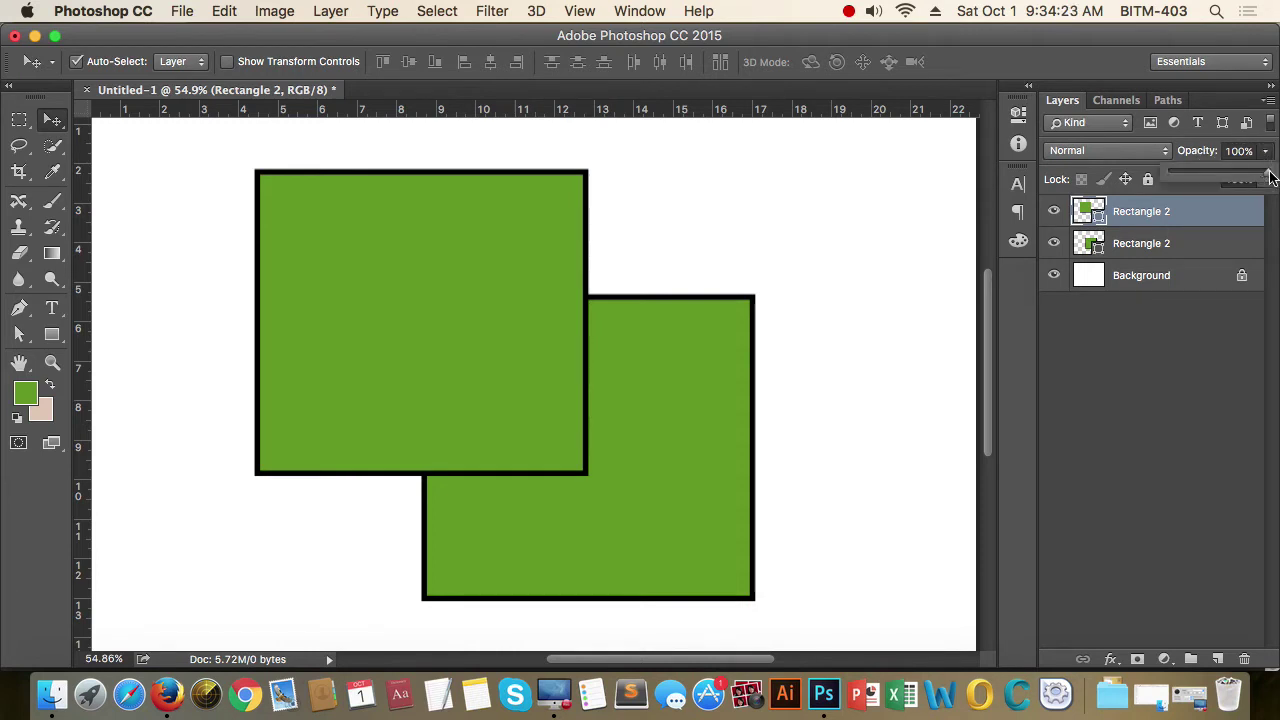
pyautogui.moveTo(1270, 178); pyautogui.dragTo(1208, 188)
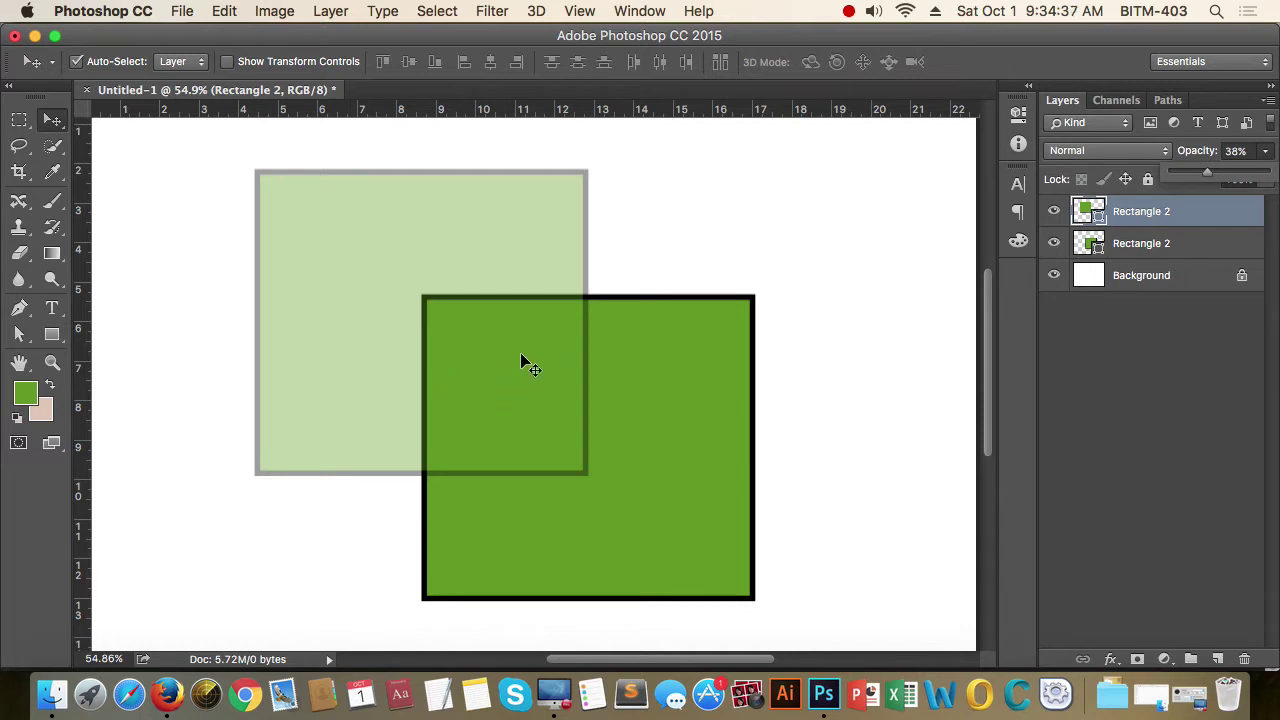
pyautogui.moveTo(1208, 177); pyautogui.dragTo(1157, 182)
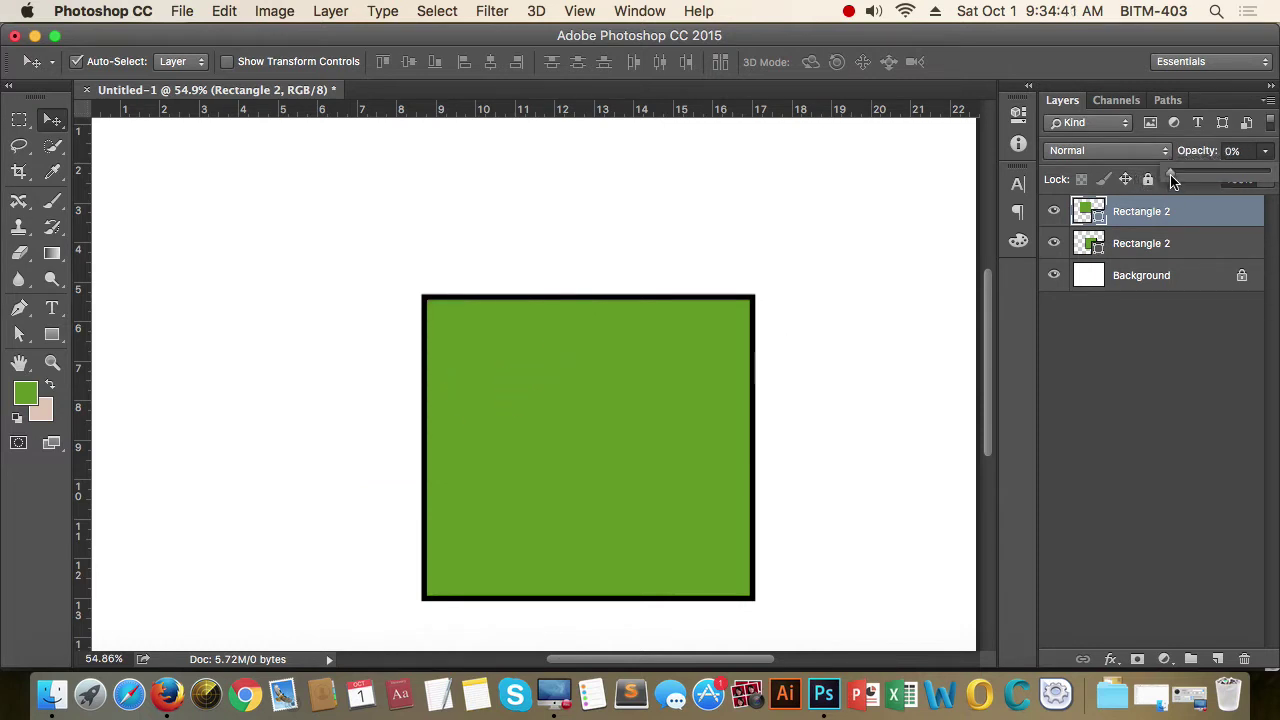
pyautogui.moveTo(1172, 180); pyautogui.dragTo(1272, 177)
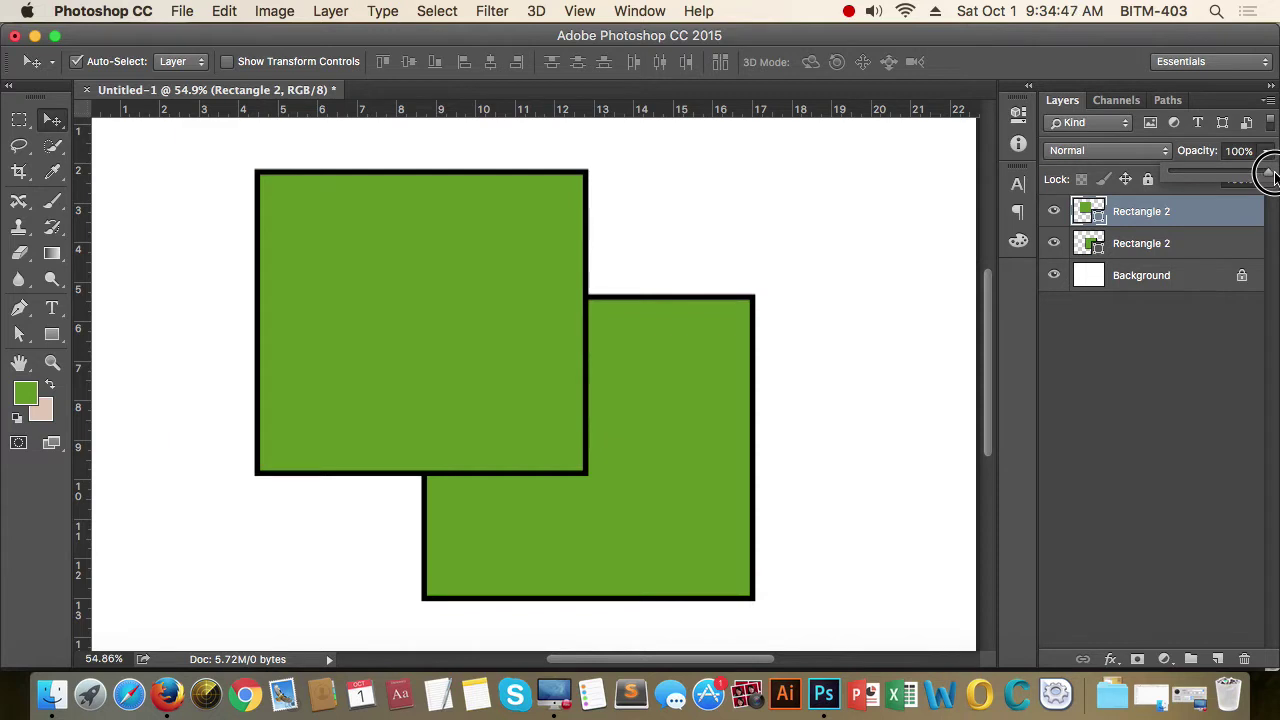
pyautogui.moveTo(1270, 175); pyautogui.dragTo(1191, 180)
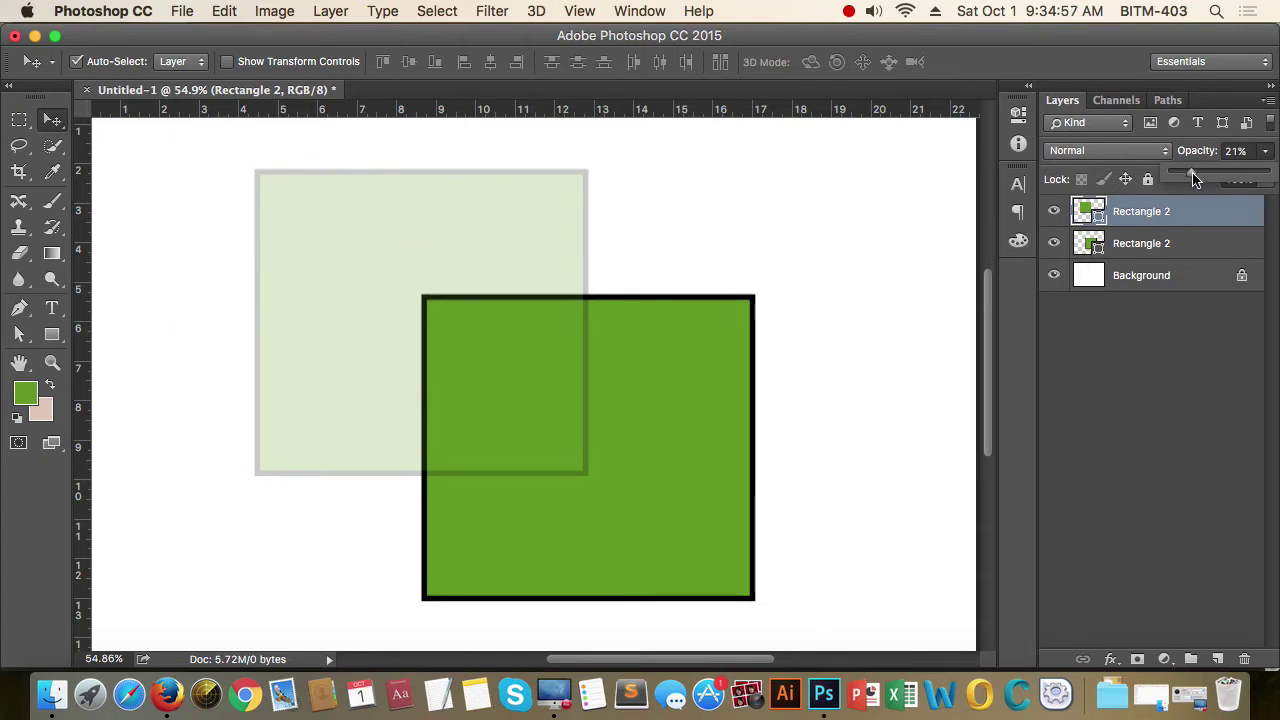
pyautogui.moveTo(1193, 178); pyautogui.dragTo(1276, 174)
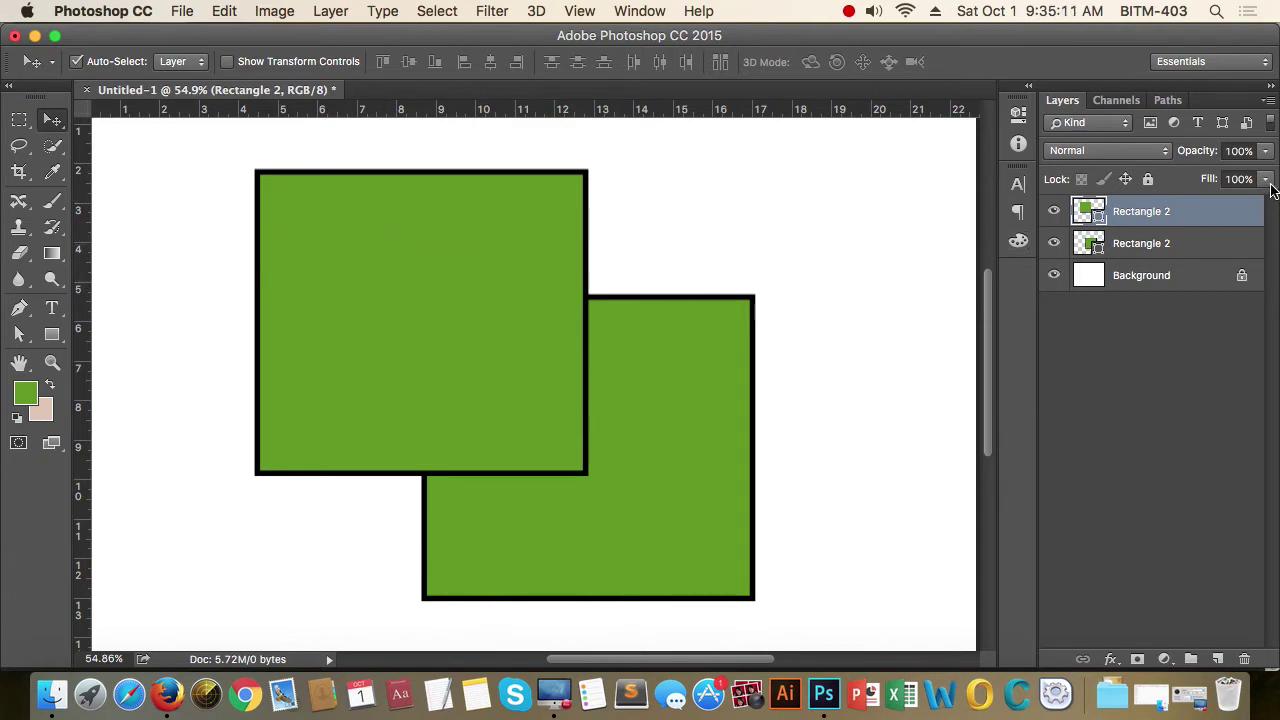
# Step: Lower the top square's Fill to 21%, then raise it back to 100%
pyautogui.click(1265, 179)
pyautogui.moveTo(1270, 200); pyautogui.dragTo(1192, 212)
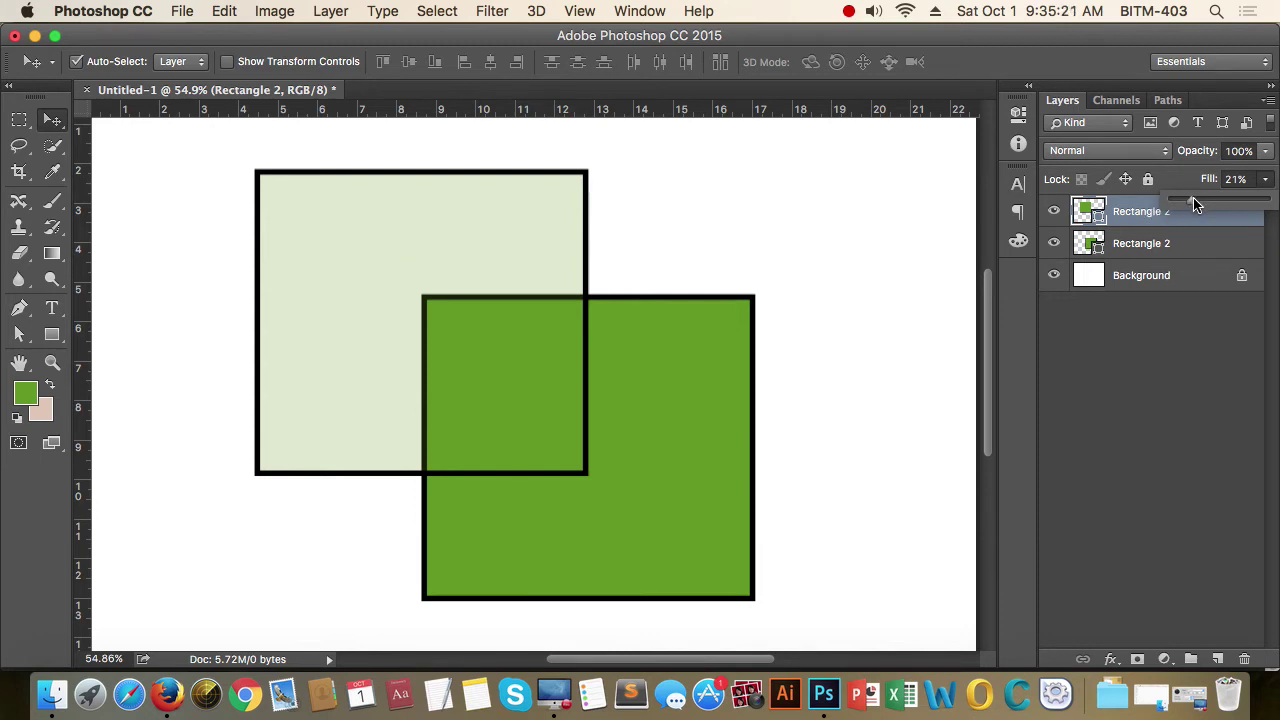
pyautogui.moveTo(1194, 200)
pyautogui.mouseDown()
pyautogui.moveTo(1165, 200)
pyautogui.moveTo(1268, 200)
pyautogui.mouseUp()
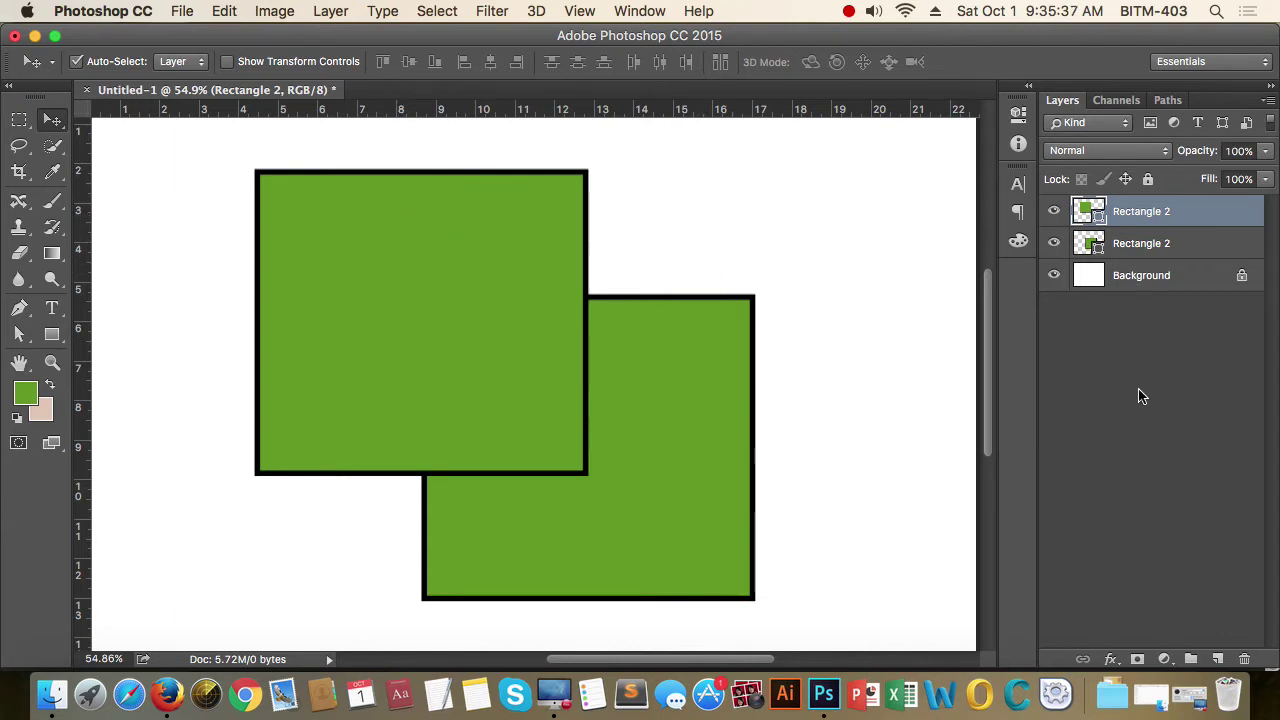
# Step: Nudge the top square up-left, toggle its visibility to compare, and begin selecting both layers
pyautogui.moveTo(548, 224); pyautogui.dragTo(519, 214)
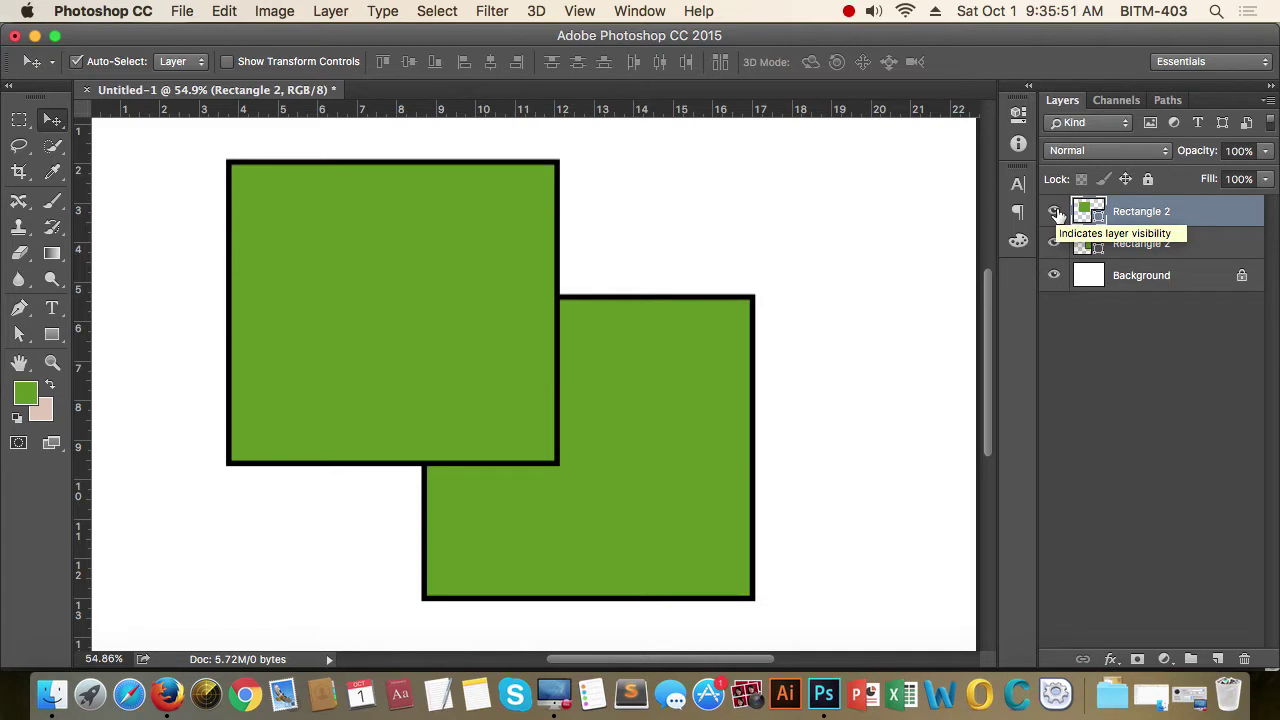
pyautogui.click(1054, 212)
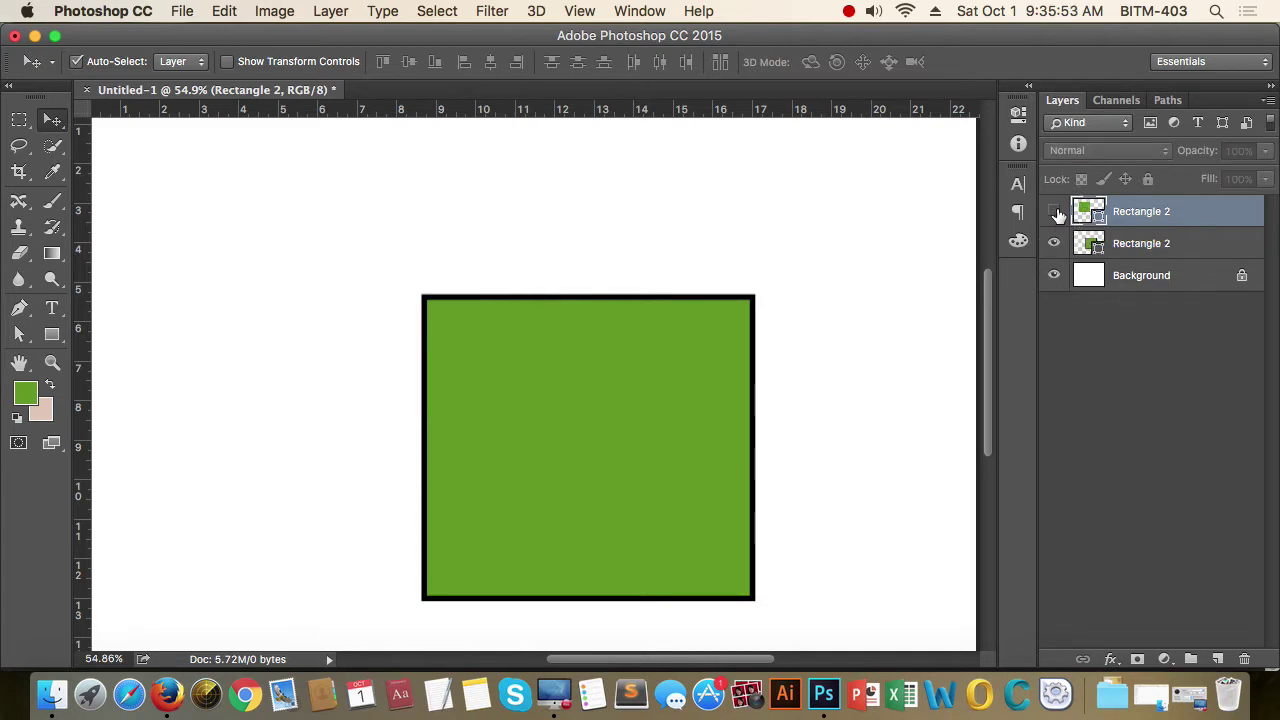
pyautogui.click(1054, 212)
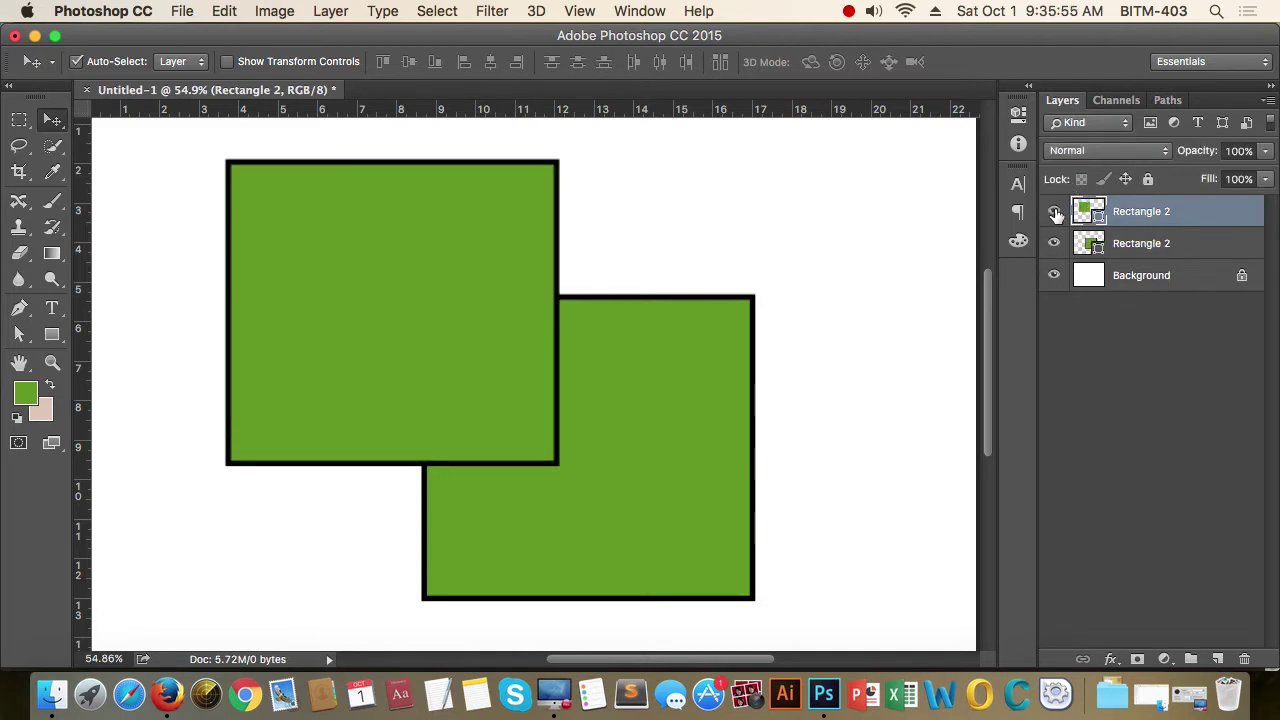
pyautogui.click(1054, 212)
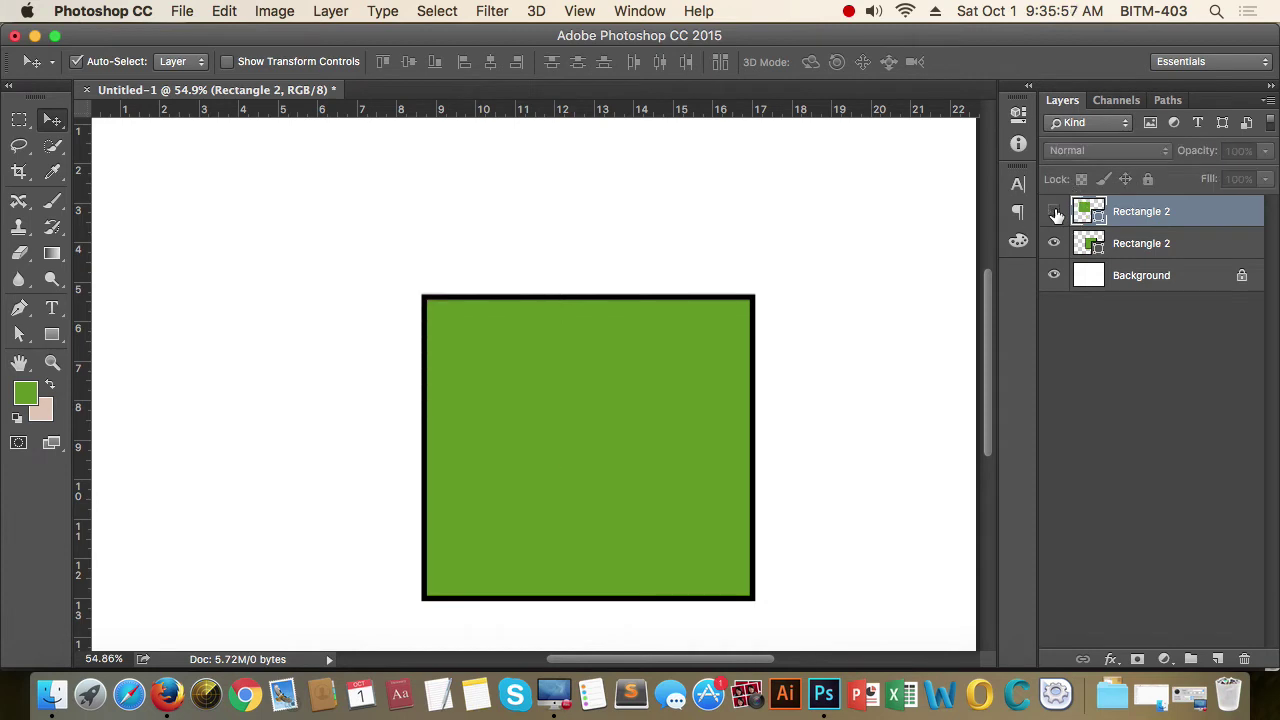
pyautogui.click(1054, 212)
pyautogui.click(1054, 212)
pyautogui.click(1054, 213)
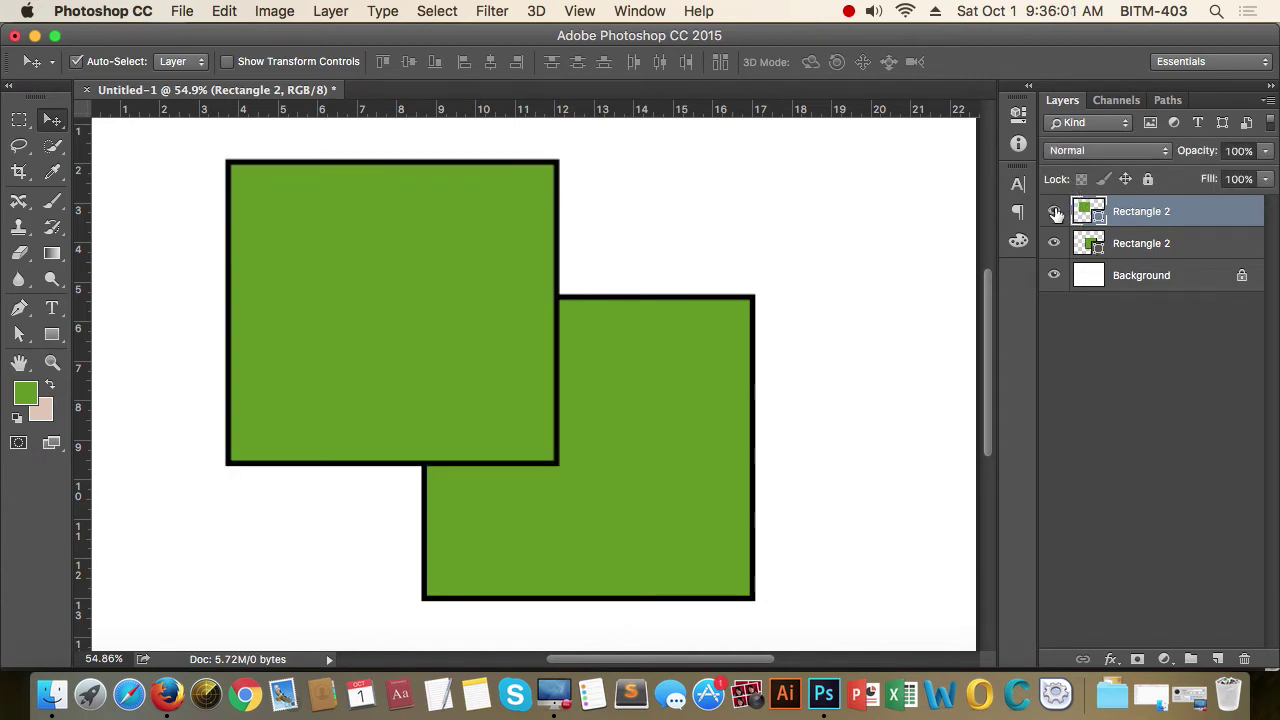
pyautogui.click(1176, 245)
# Step: Select both Rectangle 2 layers and duplicate them with Cmd+J
pyautogui.keyDown('shift'); pyautogui.click(1179, 215); pyautogui.keyUp('shift')
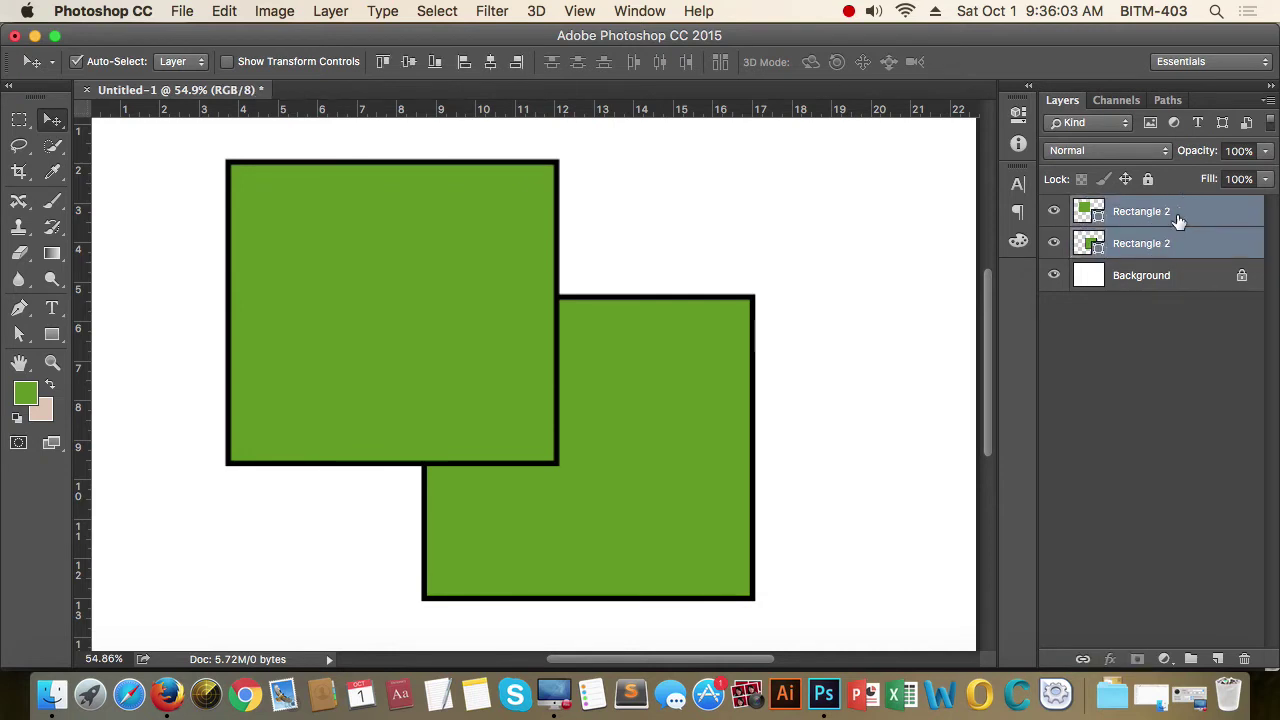
pyautogui.press('super+j')
pyautogui.press('super+j')
pyautogui.press('super+j')
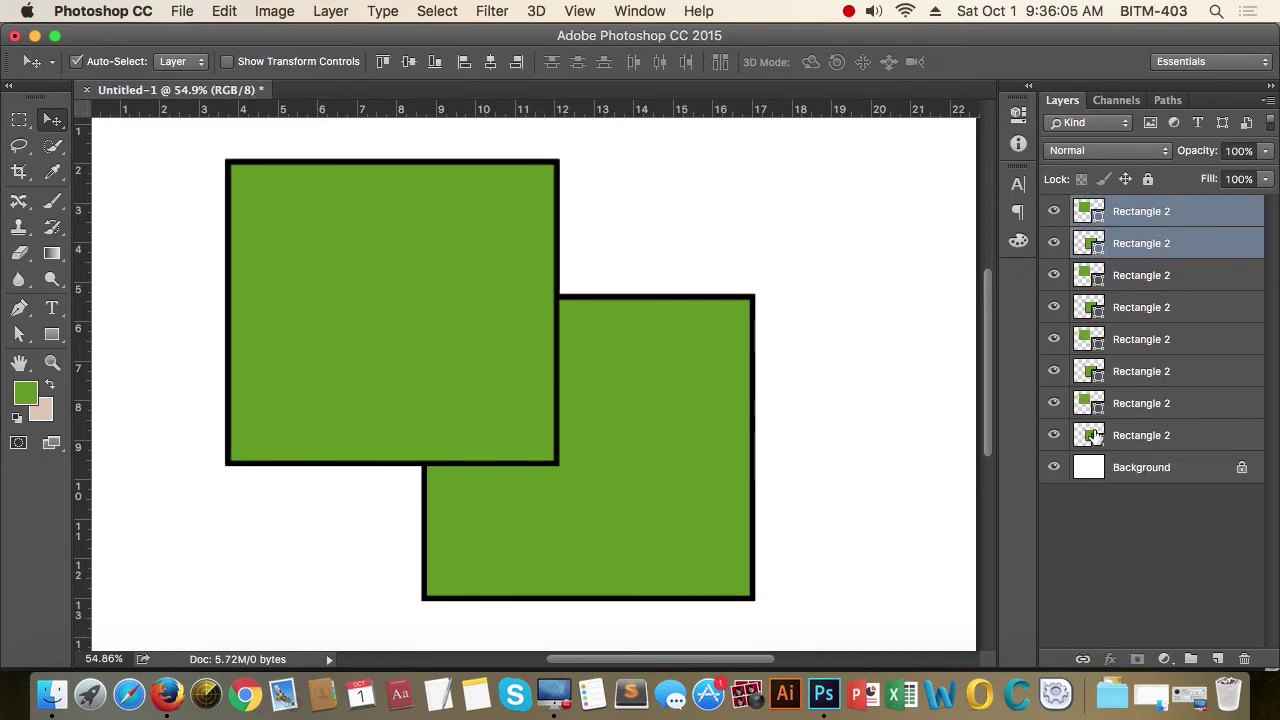
pyautogui.click(1186, 432)
pyautogui.click(1180, 215)
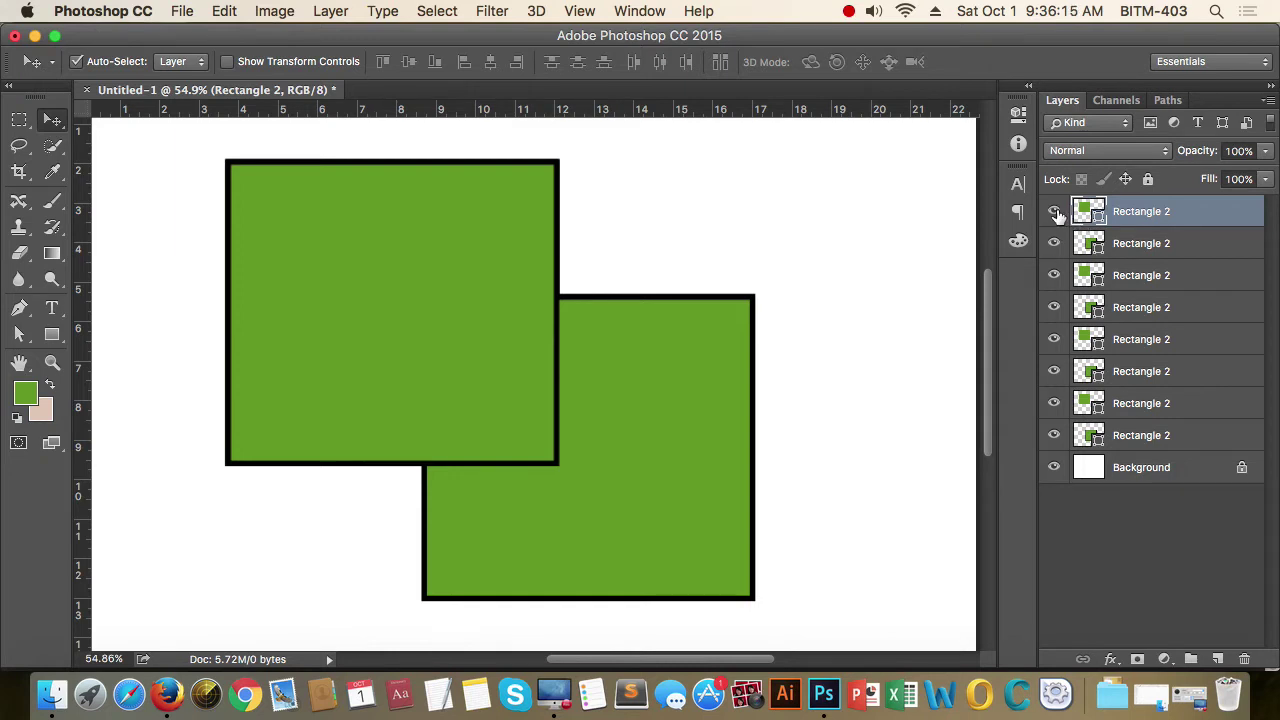
# Step: Hide all eight rectangle layers, show them again, and deselect all layers
pyautogui.moveTo(1054, 213); pyautogui.dragTo(1062, 437)
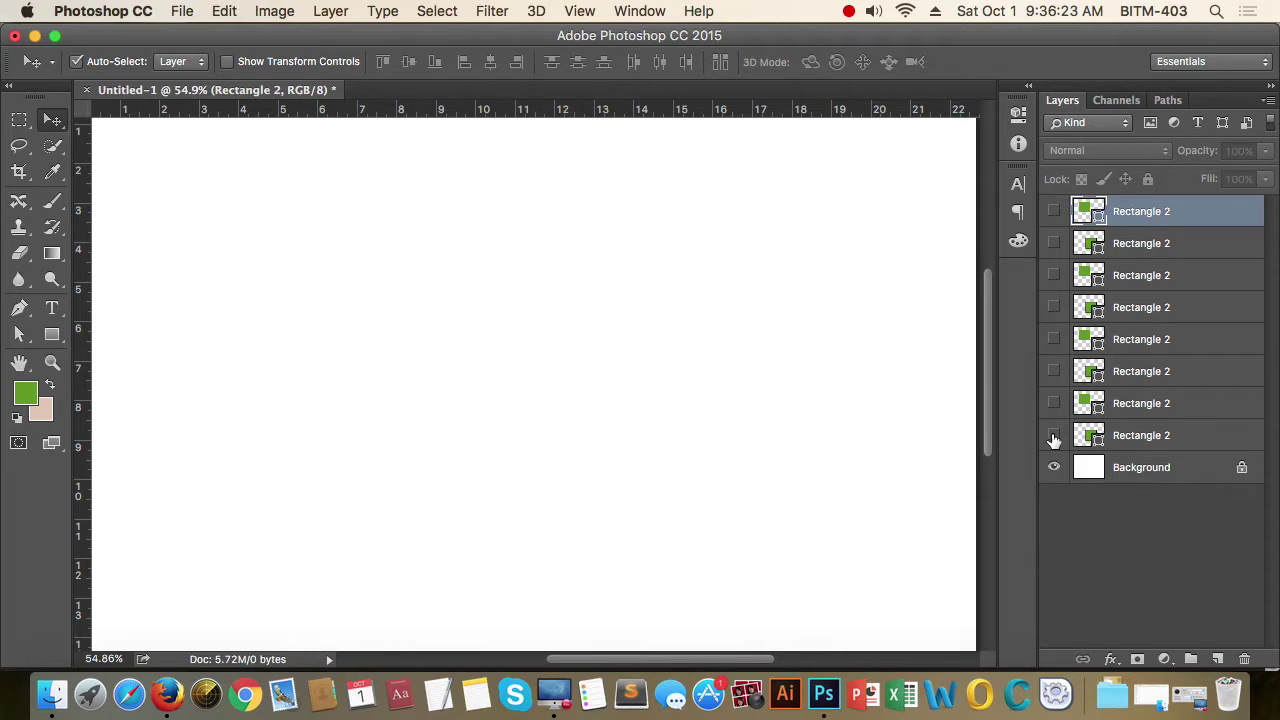
pyautogui.moveTo(1055, 440)
pyautogui.mouseDown()
pyautogui.moveTo(1063, 226)
pyautogui.moveTo(1137, 216)
pyautogui.mouseUp()
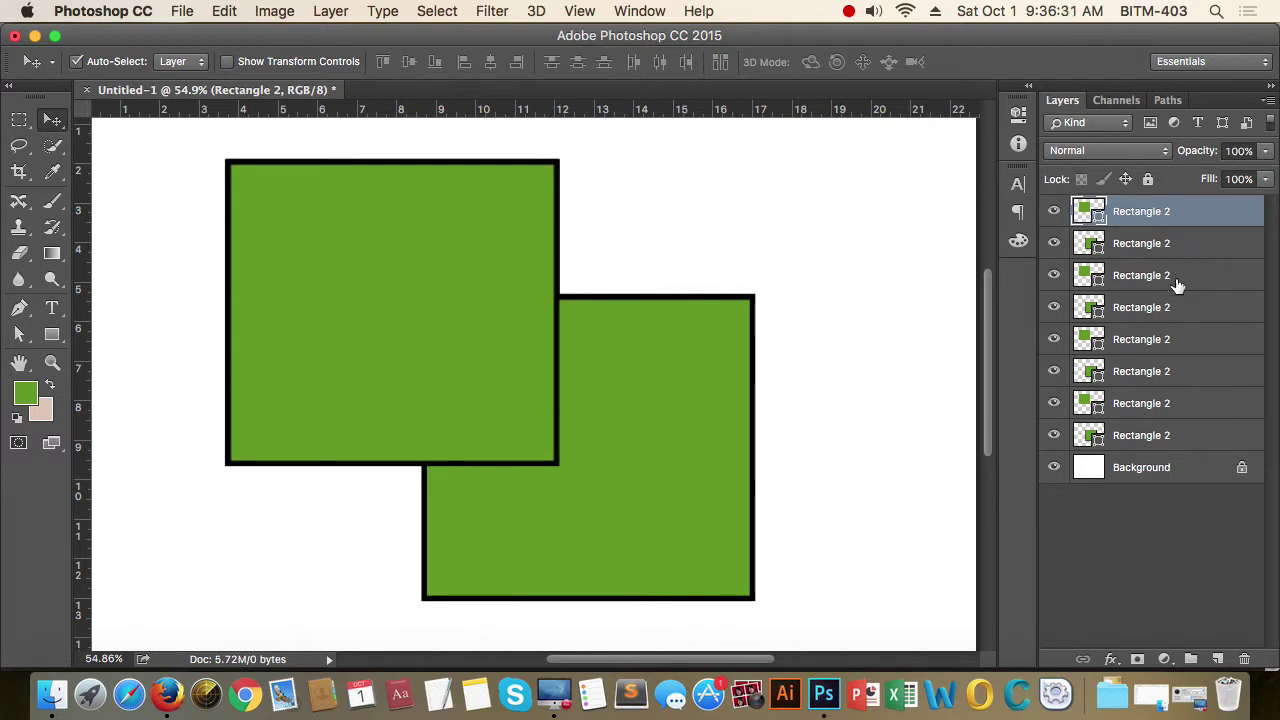
pyautogui.keyDown('shift'); pyautogui.click(1192, 437); pyautogui.keyUp('shift')
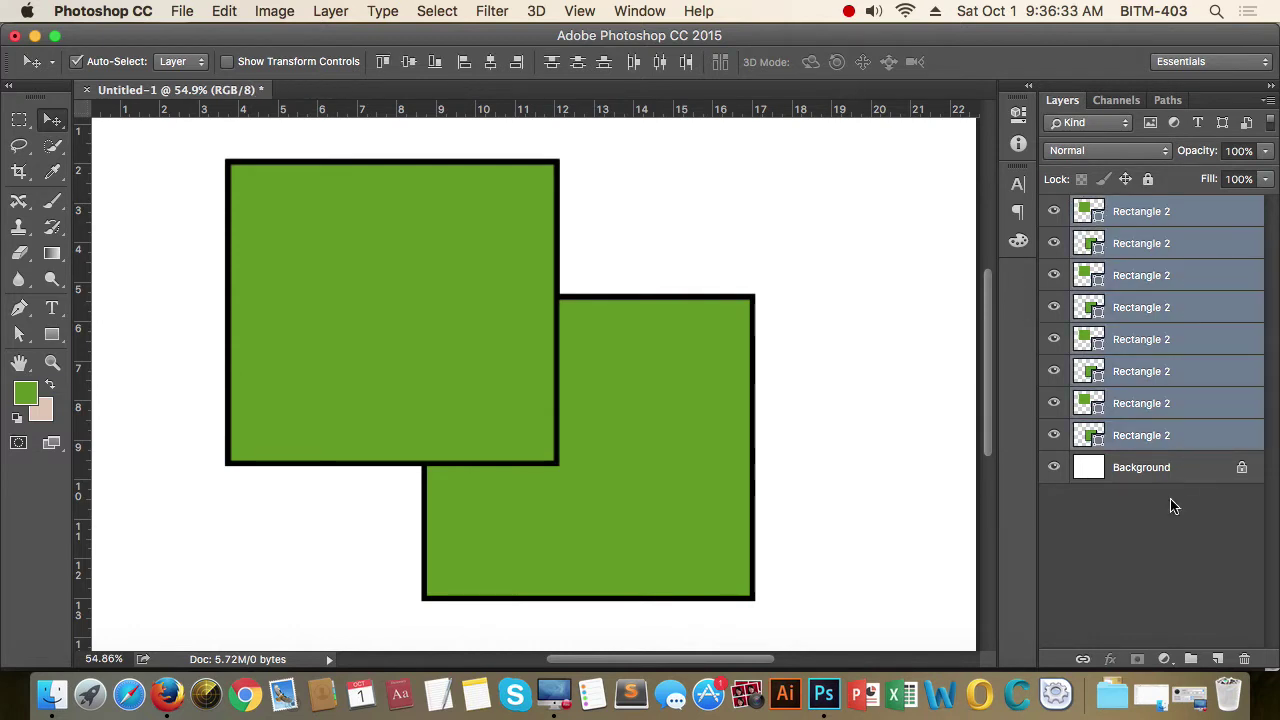
pyautogui.click(1164, 550)
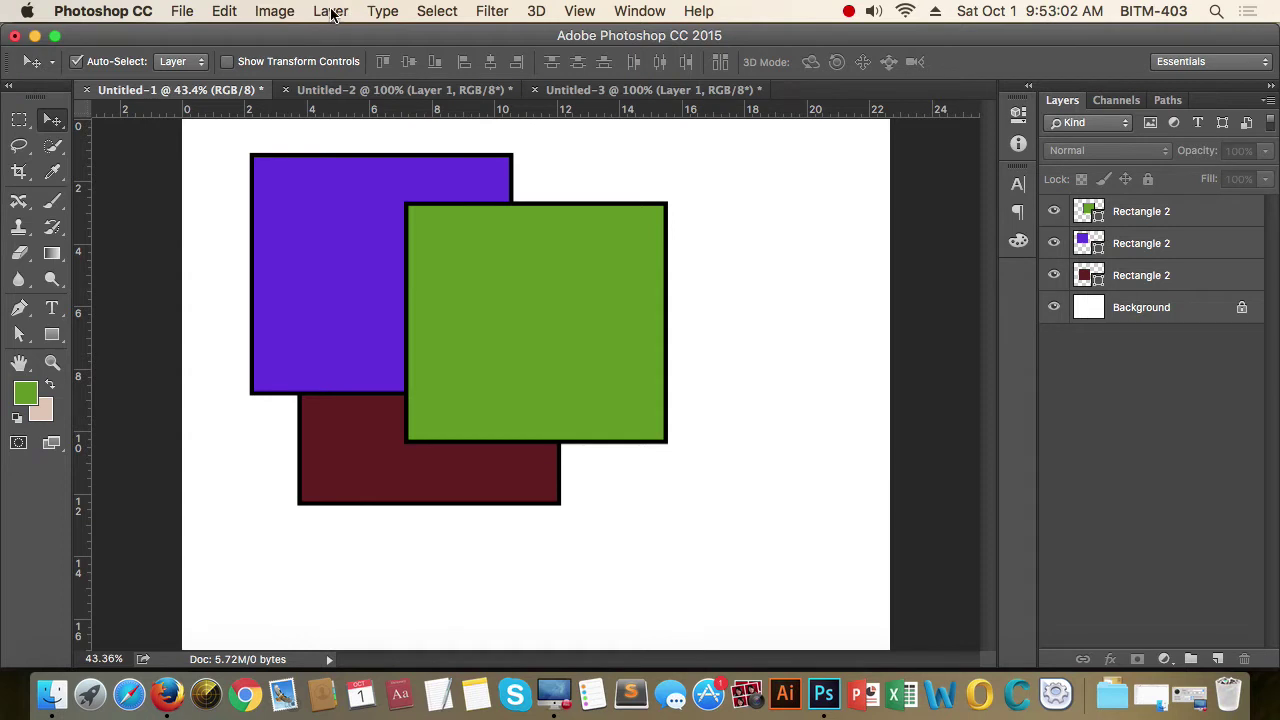
# Step: Browse the Layer > Arrange options without changing anything, then select the green rectangle
pyautogui.click(331, 12)
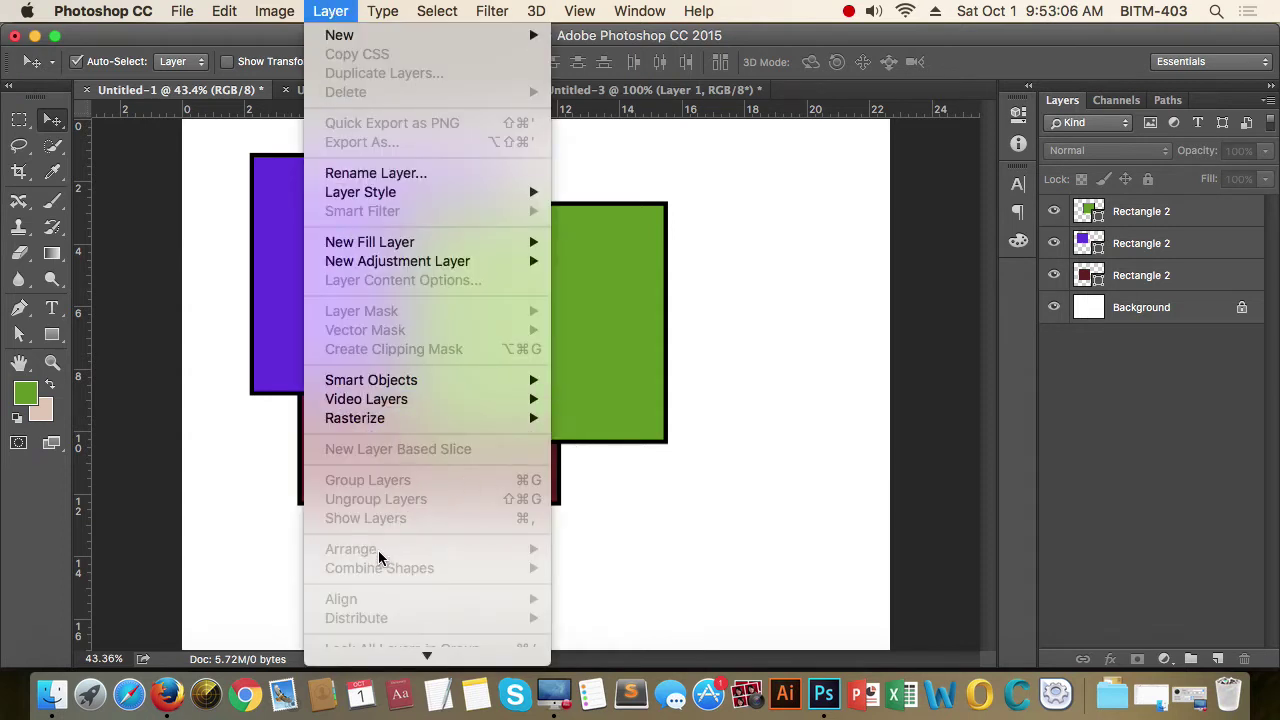
pyautogui.click(1042, 450)
pyautogui.click(1186, 245)
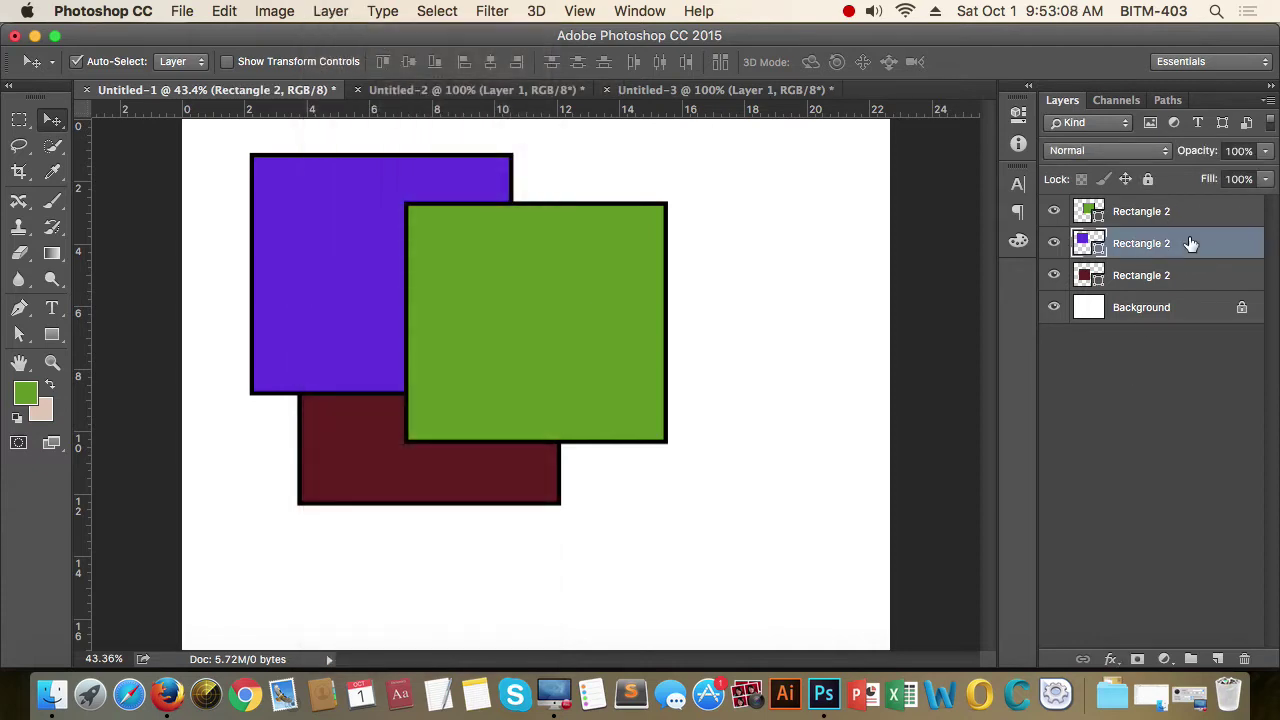
pyautogui.click(330, 11)
pyautogui.moveTo(350, 549)
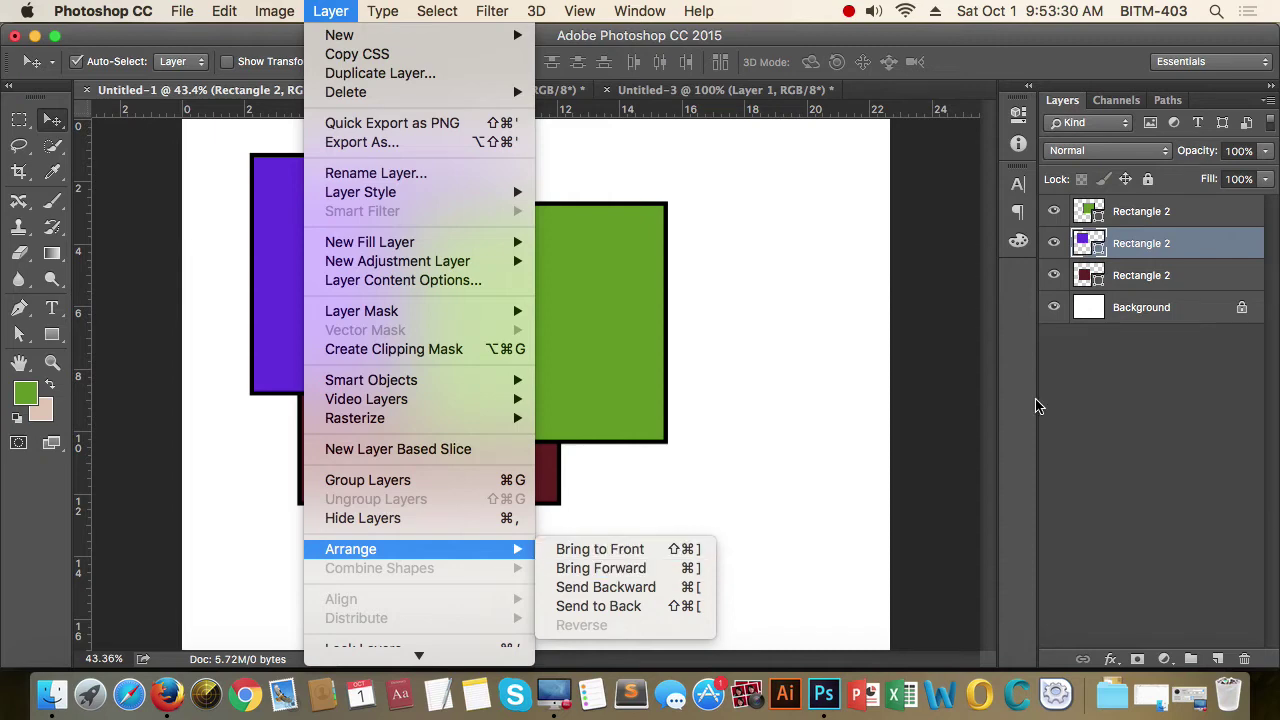
pyautogui.click(1130, 405)
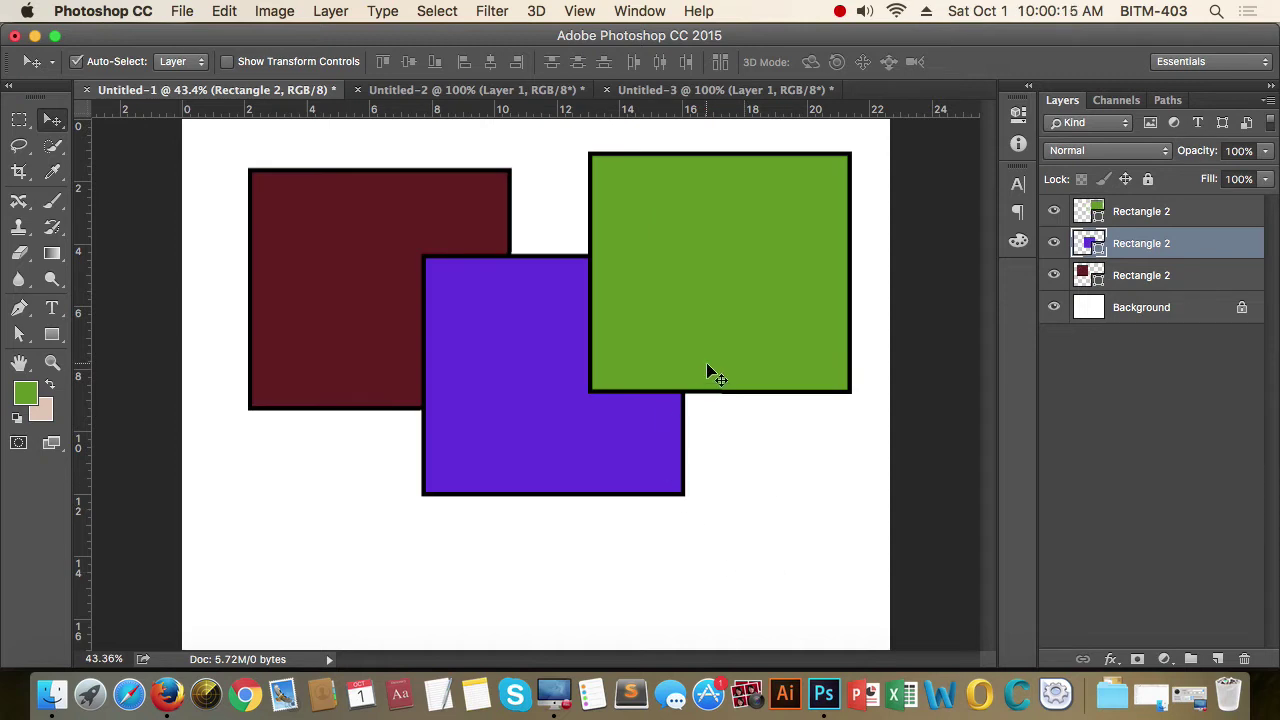
pyautogui.click(763, 310)
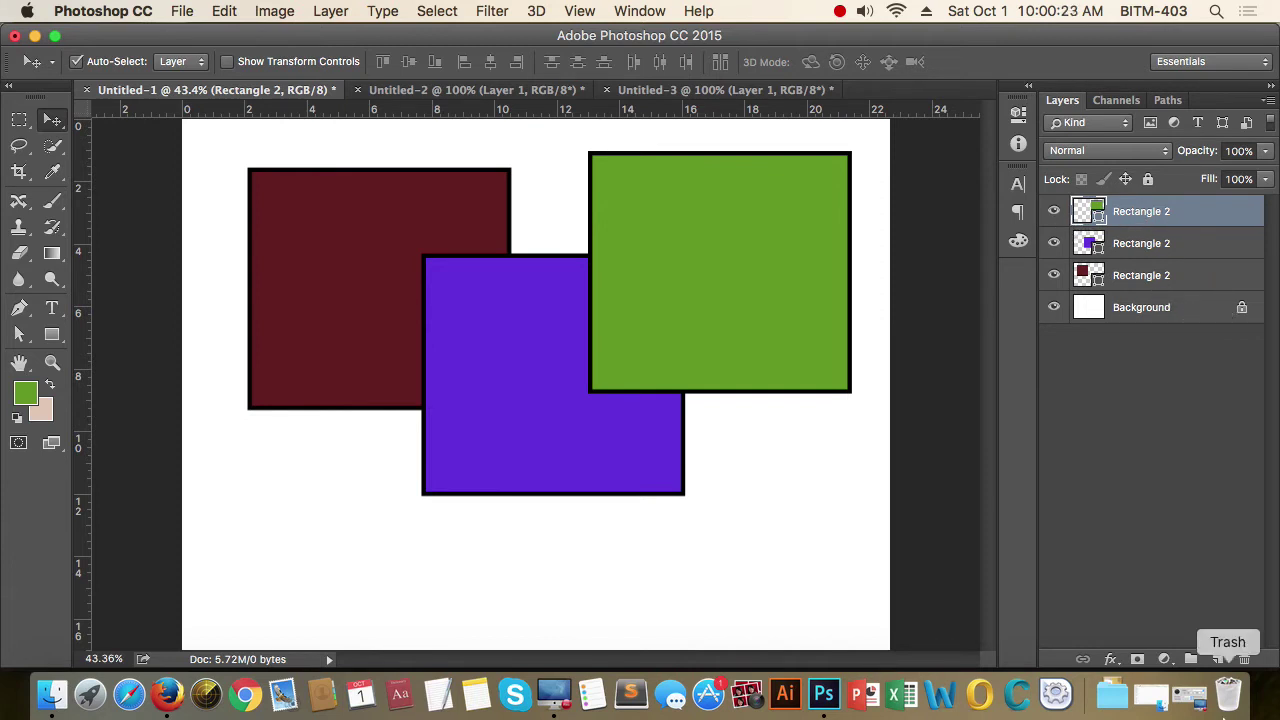
# Step: Delete the green layer via the trash icon, drag the maroon layer to the trash, then select purple
pyautogui.click(1246, 659)
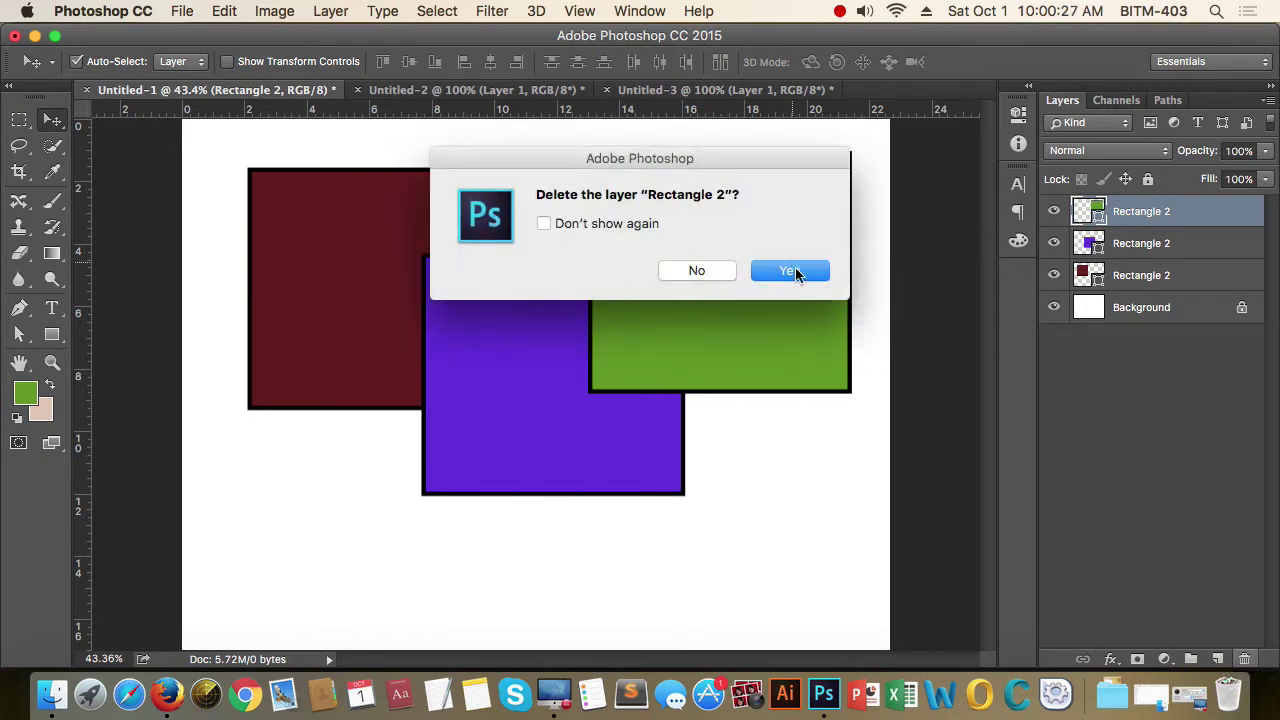
pyautogui.click(790, 271)
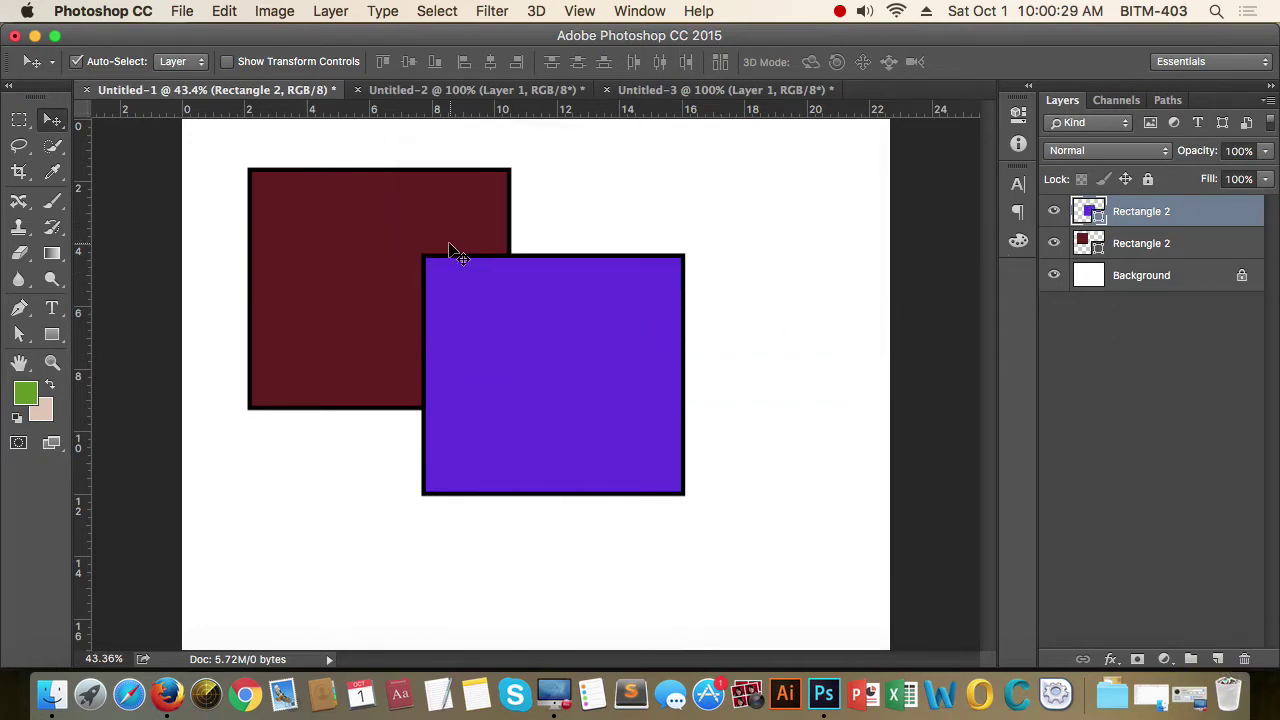
pyautogui.click(443, 205)
pyautogui.moveTo(1140, 247); pyautogui.dragTo(1245, 659)
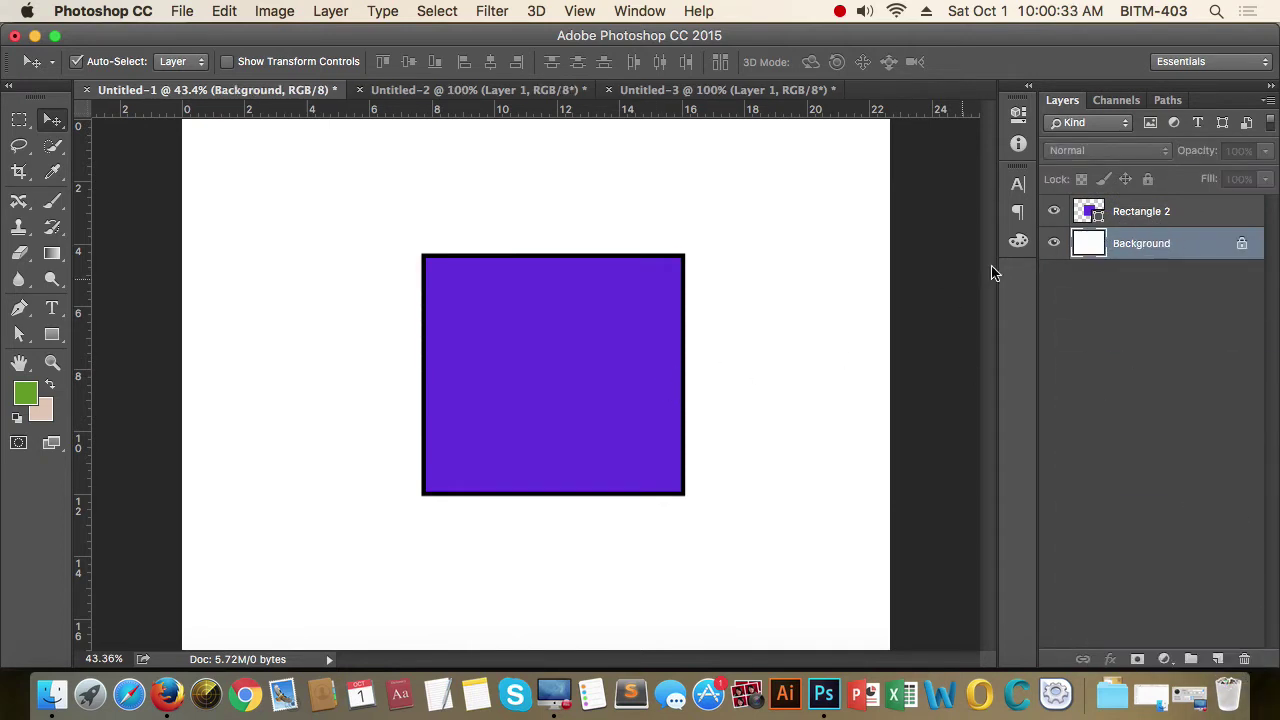
pyautogui.click(1168, 210)
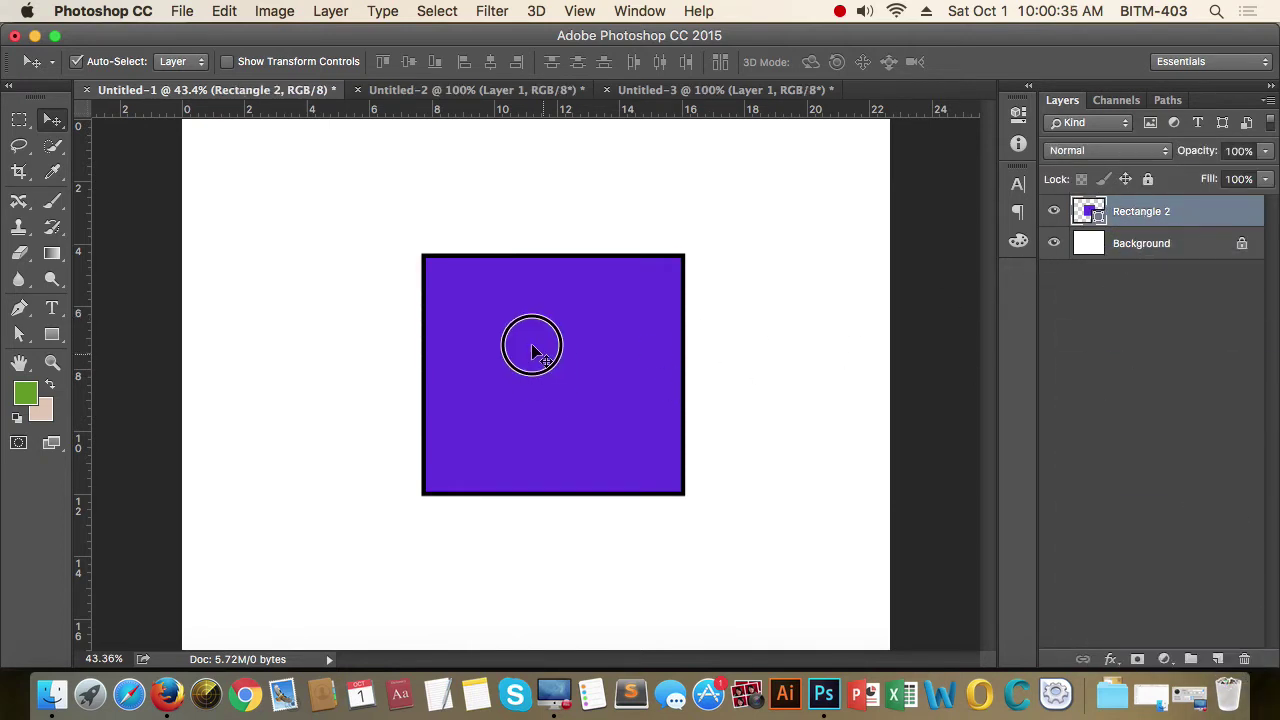
# Step: Drag the purple square up and left into the upper-left area, then fine-tune its position
pyautogui.moveTo(532, 345)
pyautogui.mouseDown()
pyautogui.moveTo(453, 333)
pyautogui.moveTo(534, 350)
pyautogui.moveTo(509, 315)
pyautogui.moveTo(544, 330)
pyautogui.moveTo(537, 400)
pyautogui.moveTo(543, 369)
pyautogui.moveTo(529, 371)
pyautogui.mouseUp()
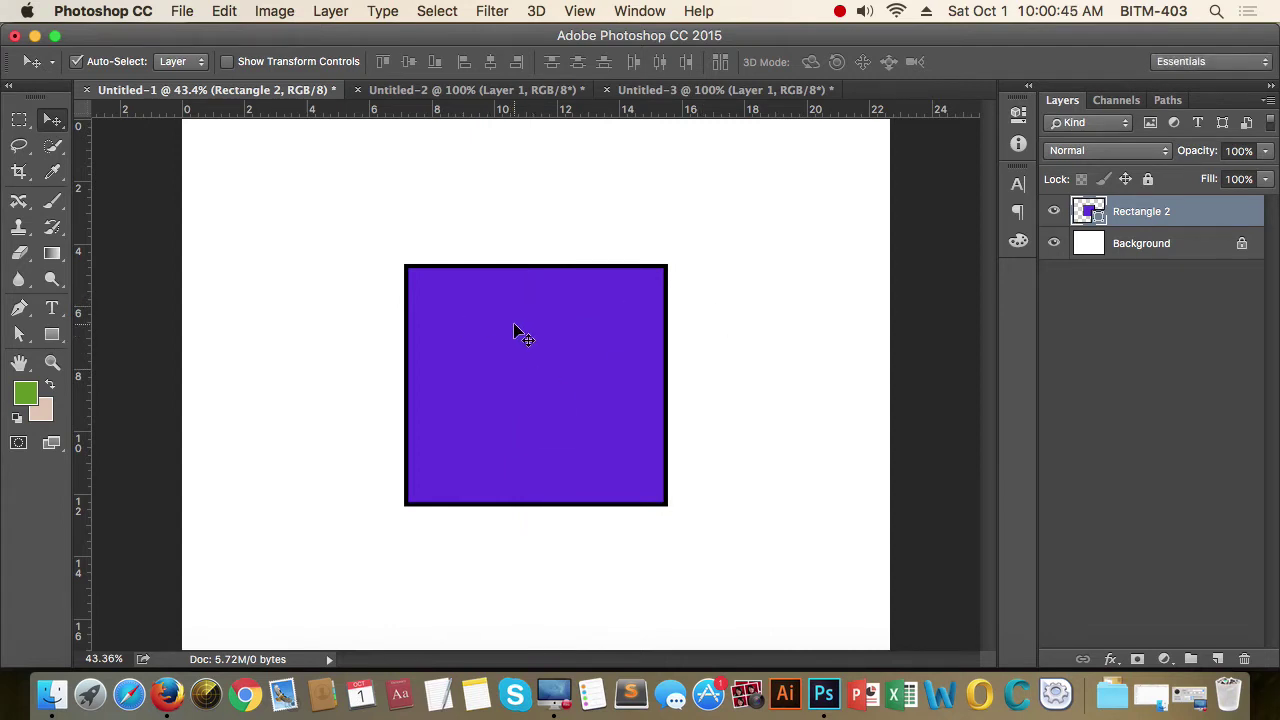
pyautogui.moveTo(515, 395)
pyautogui.mouseDown()
pyautogui.moveTo(329, 270)
pyautogui.moveTo(345, 258)
pyautogui.moveTo(335, 274)
pyautogui.moveTo(378, 287)
pyautogui.mouseUp()
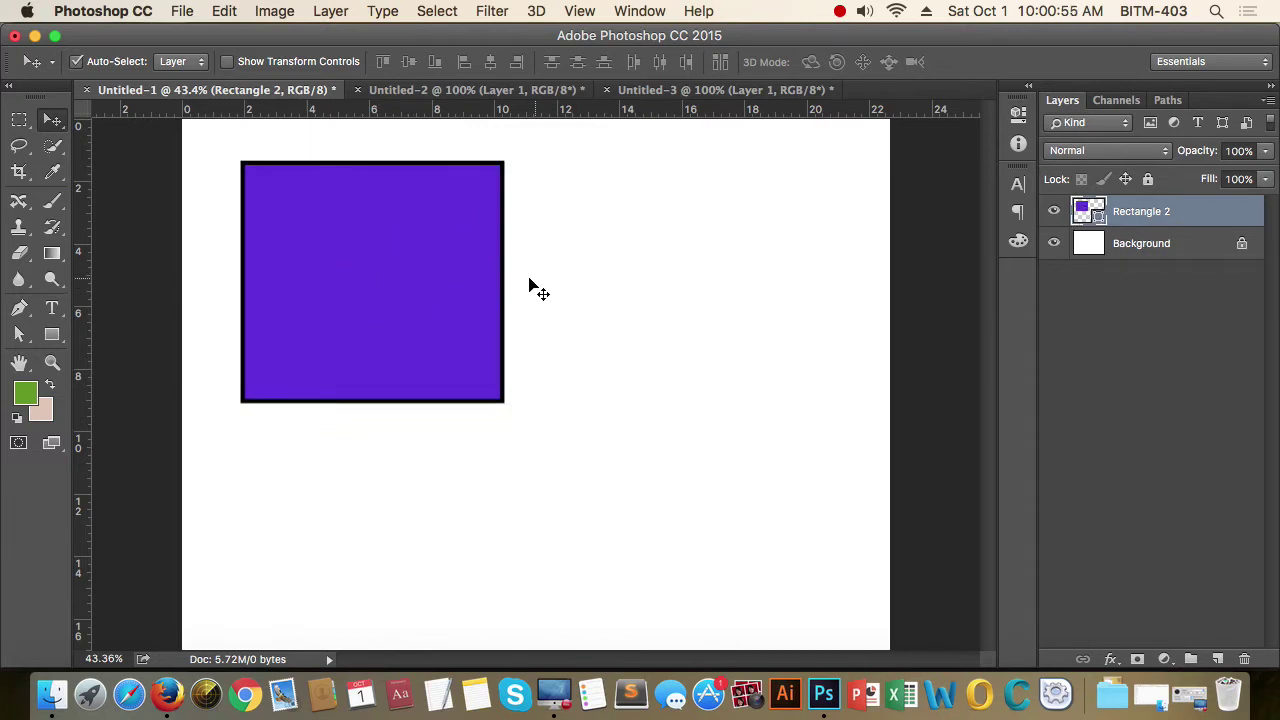
pyautogui.moveTo(333, 256); pyautogui.dragTo(342, 259)
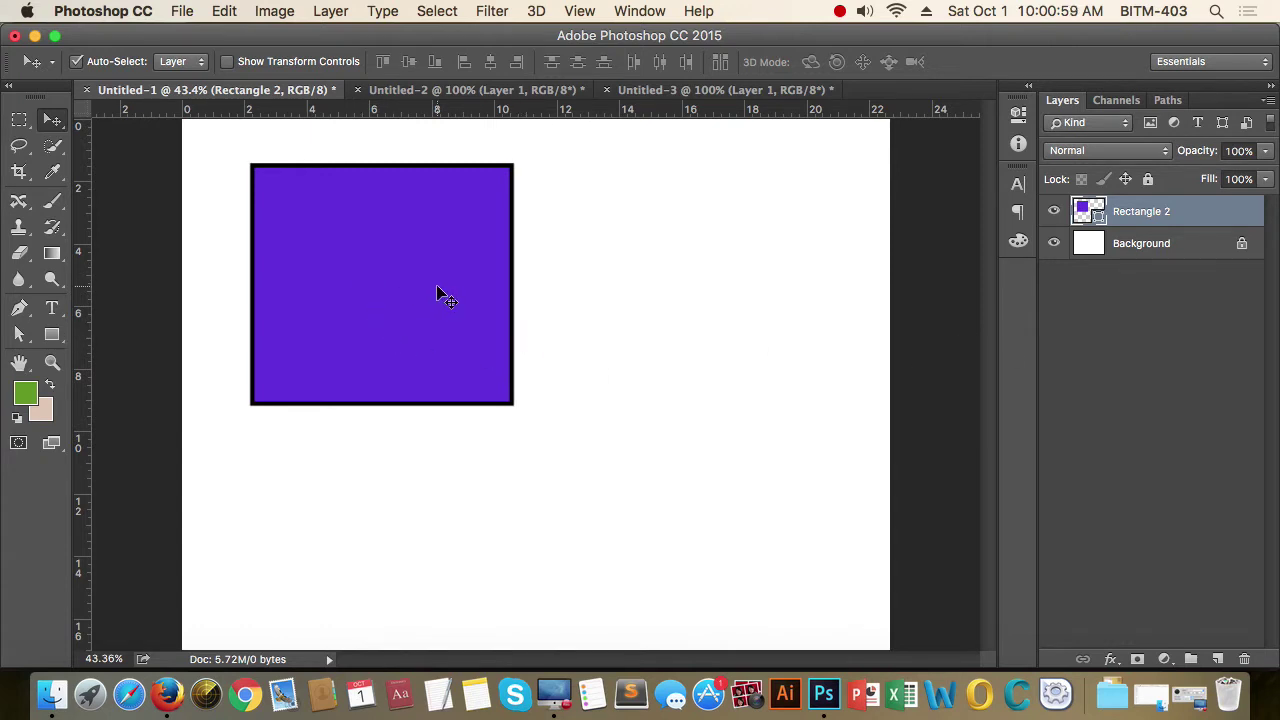
# Step: Duplicate the purple rectangle's layer and place the copy beside the original
pyautogui.press('super')
pyautogui.press('super+j')
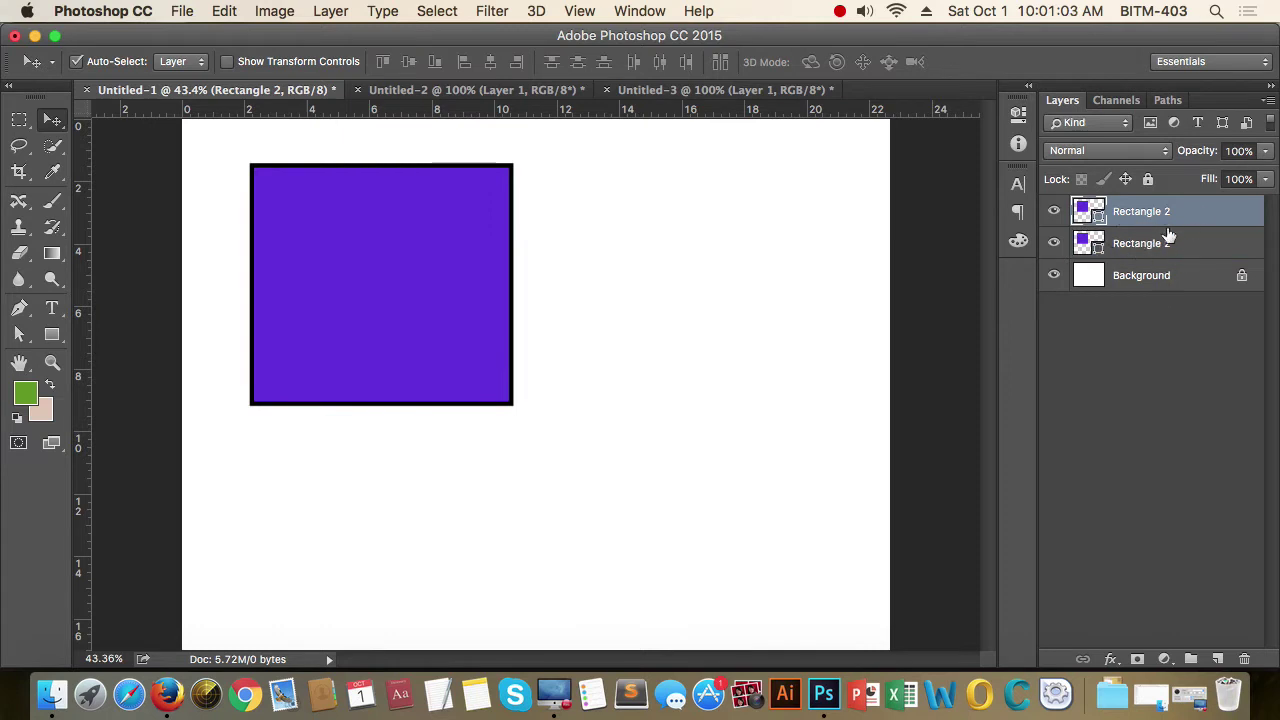
pyautogui.moveTo(373, 268)
pyautogui.mouseDown()
pyautogui.moveTo(709, 343)
pyautogui.moveTo(690, 291)
pyautogui.mouseUp()
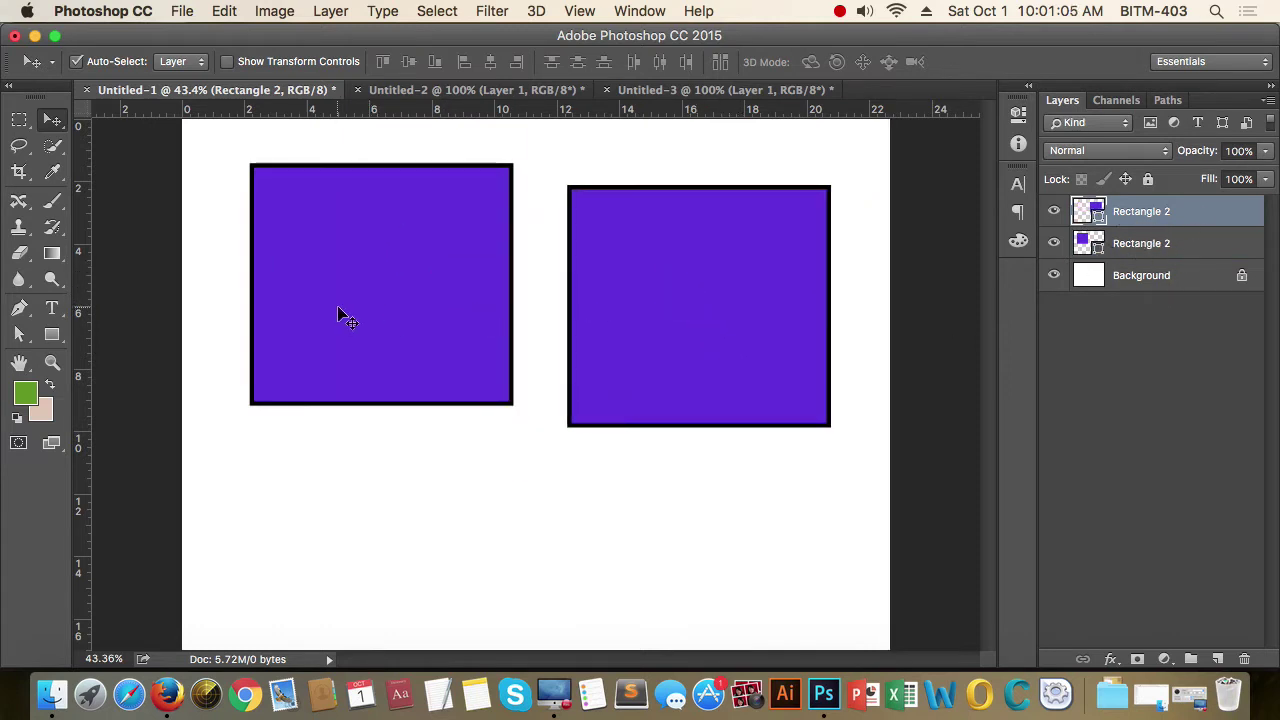
pyautogui.moveTo(337, 308); pyautogui.dragTo(312, 306)
pyautogui.moveTo(594, 324); pyautogui.dragTo(562, 297)
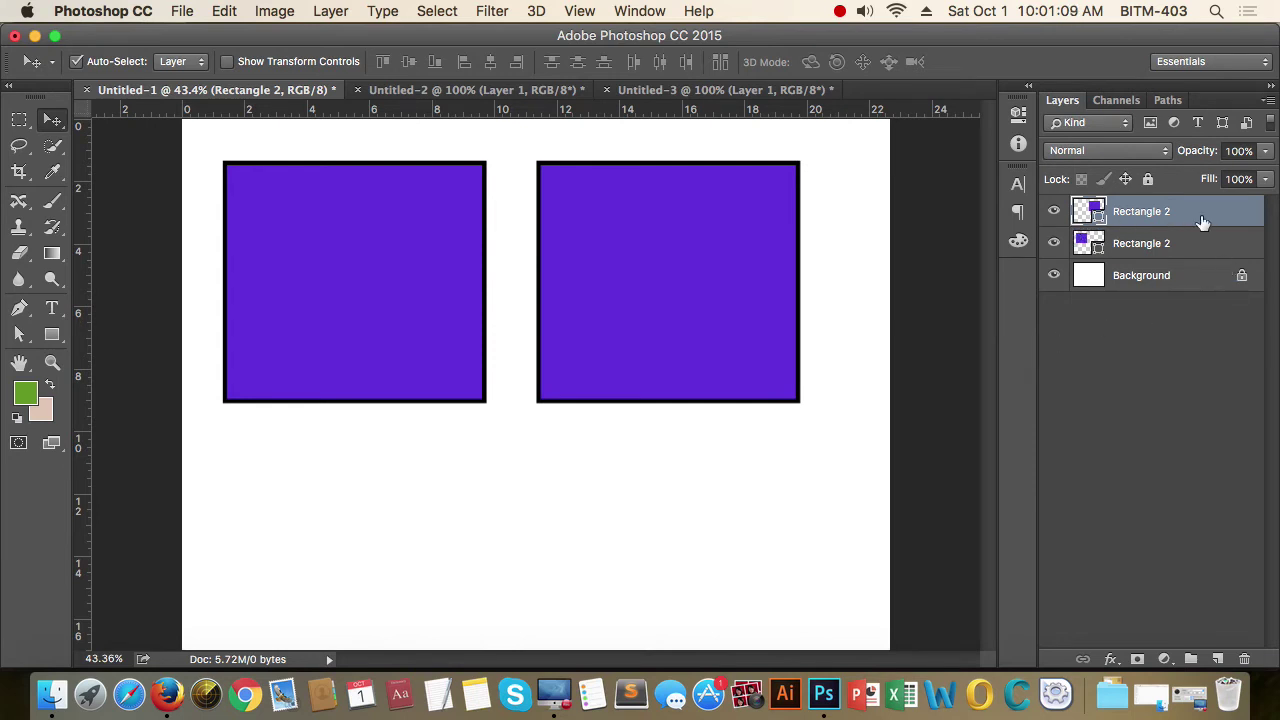
# Step: Add a third rectangle below the top-right one and even out the spacing
pyautogui.moveTo(1181, 224); pyautogui.dragTo(1221, 668)
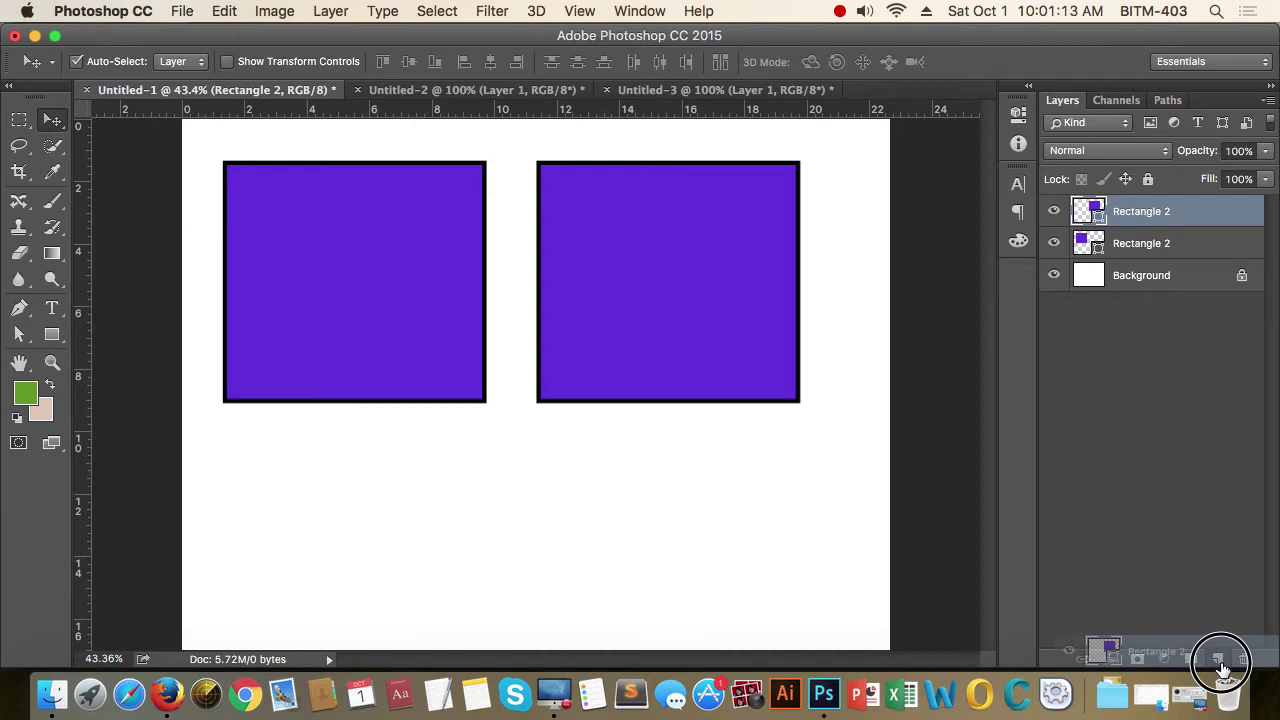
pyautogui.moveTo(1222, 668); pyautogui.dragTo(1220, 664)
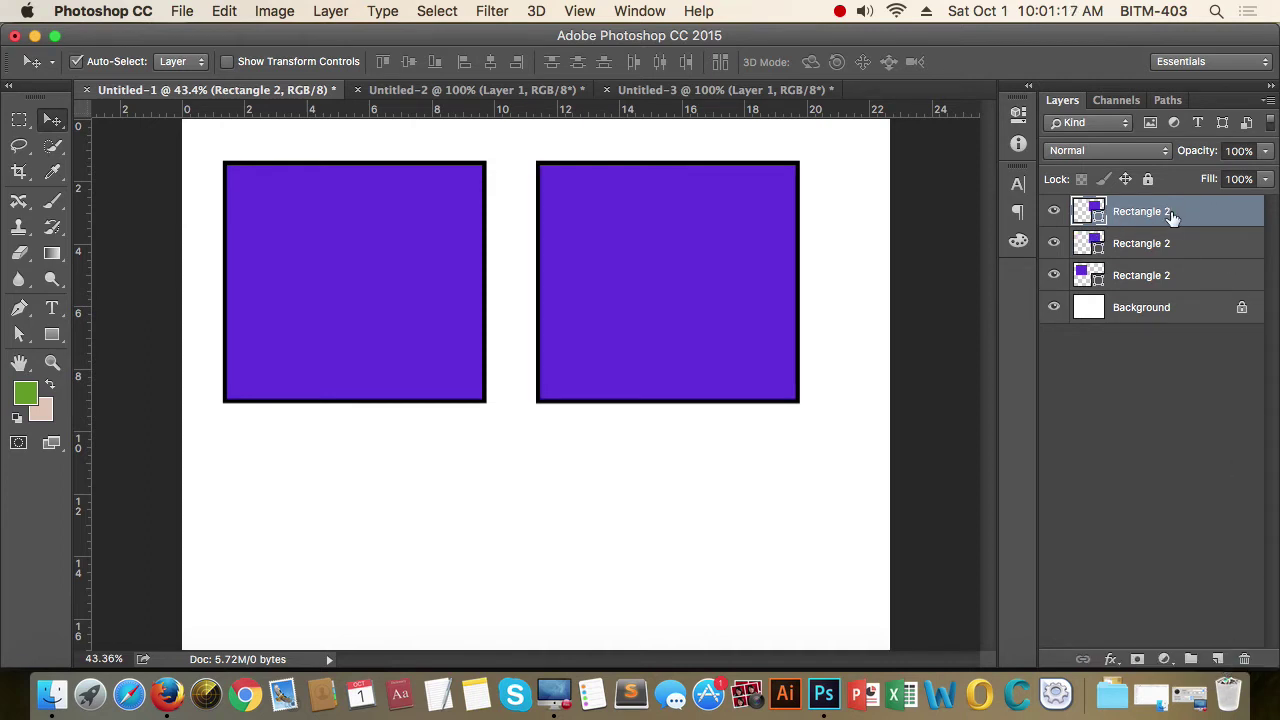
pyautogui.moveTo(400, 278)
pyautogui.mouseDown()
pyautogui.moveTo(380, 281)
pyautogui.moveTo(395, 281)
pyautogui.mouseUp()
pyautogui.moveTo(794, 289)
pyautogui.mouseDown()
pyautogui.moveTo(784, 563)
pyautogui.moveTo(794, 543)
pyautogui.mouseUp()
pyautogui.moveTo(771, 349); pyautogui.dragTo(771, 331)
pyautogui.moveTo(755, 535); pyautogui.dragTo(750, 523)
pyautogui.moveTo(757, 354); pyautogui.dragTo(757, 331)
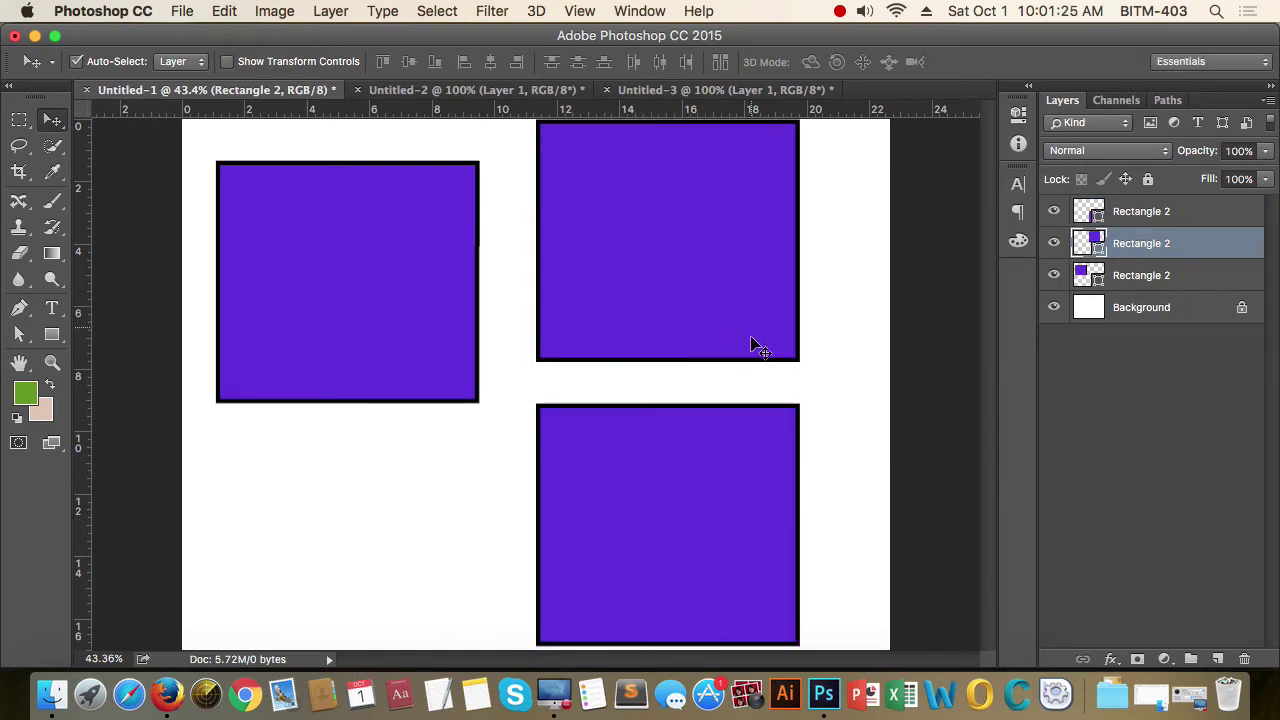
pyautogui.moveTo(754, 473); pyautogui.dragTo(749, 449)
# Step: Place a fourth rectangle below the left one and fine-tune the 2×2 grid spacing
pyautogui.click(724, 310)
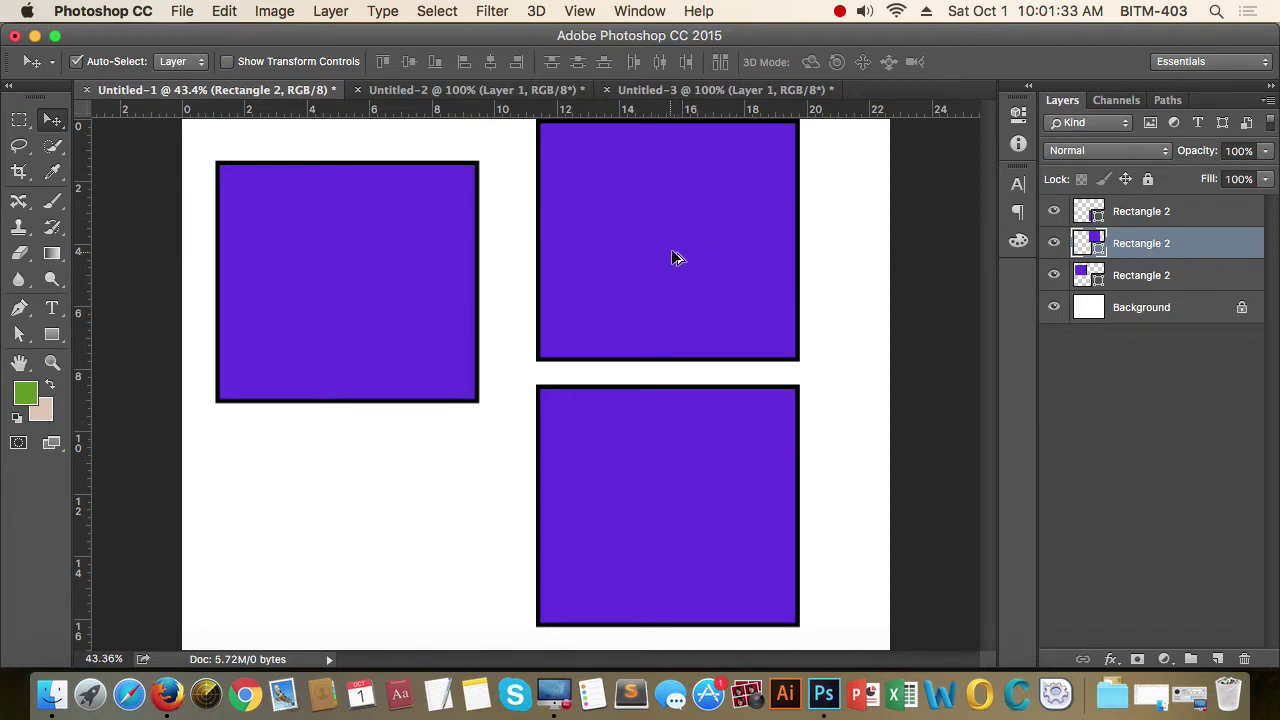
pyautogui.moveTo(672, 251); pyautogui.dragTo(364, 528)
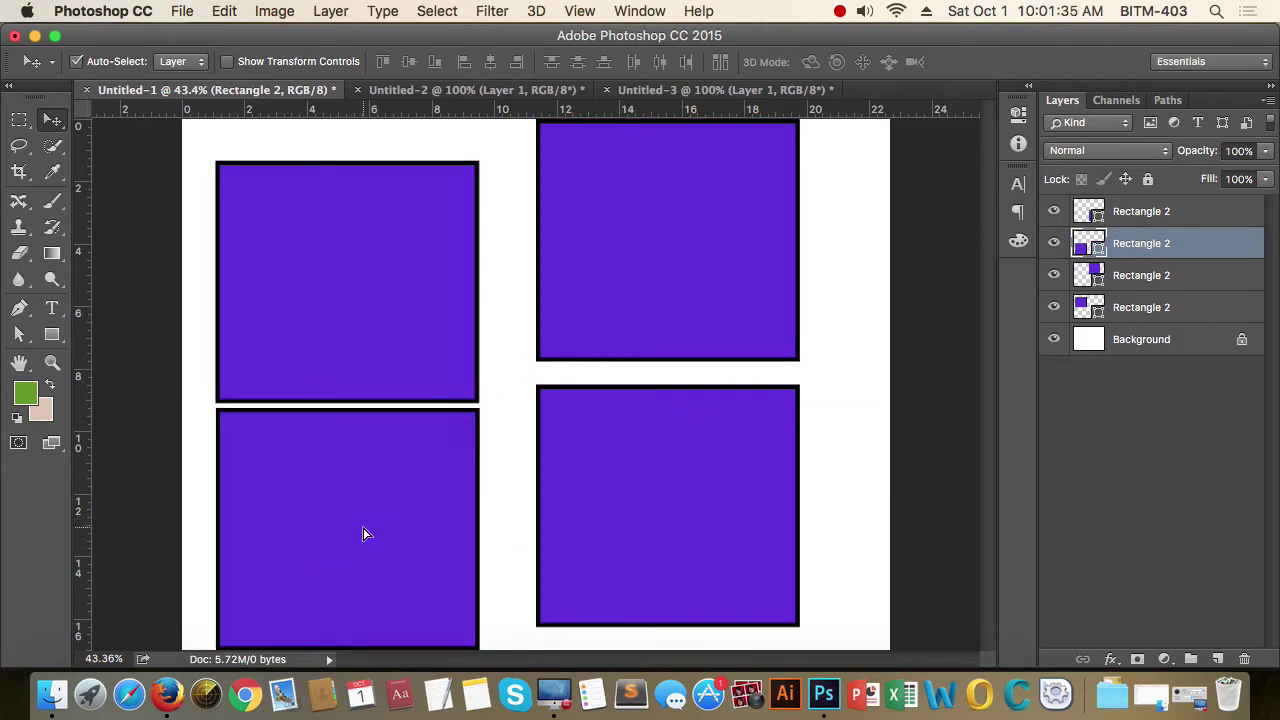
pyautogui.moveTo(406, 271); pyautogui.dragTo(406, 253)
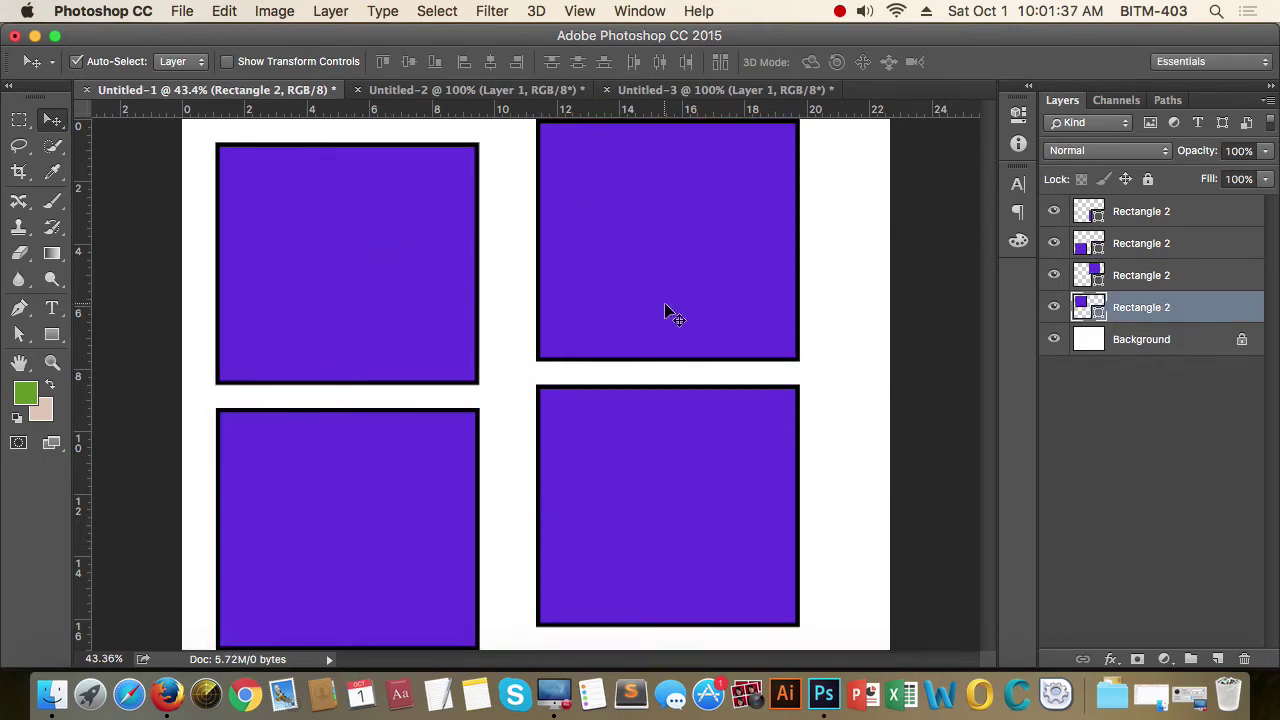
pyautogui.click(388, 480)
pyautogui.moveTo(388, 480); pyautogui.dragTo(388, 468)
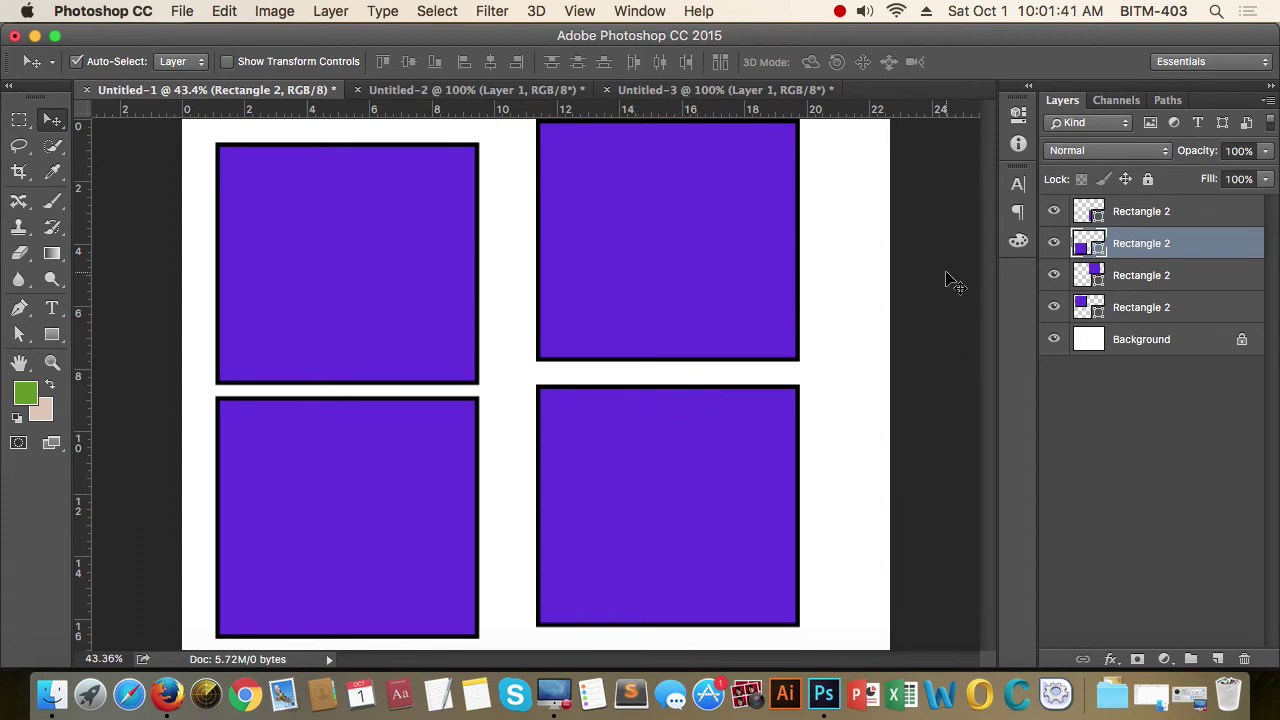
pyautogui.moveTo(757, 233); pyautogui.dragTo(758, 245)
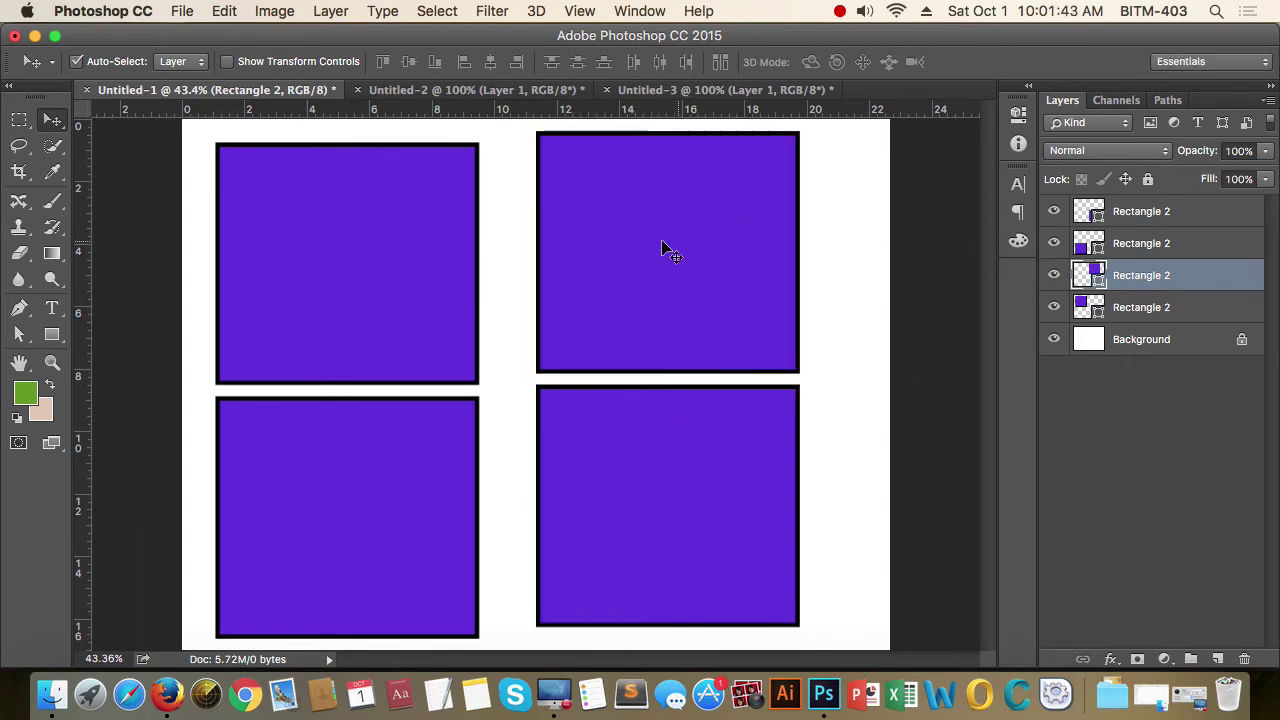
pyautogui.click(380, 250)
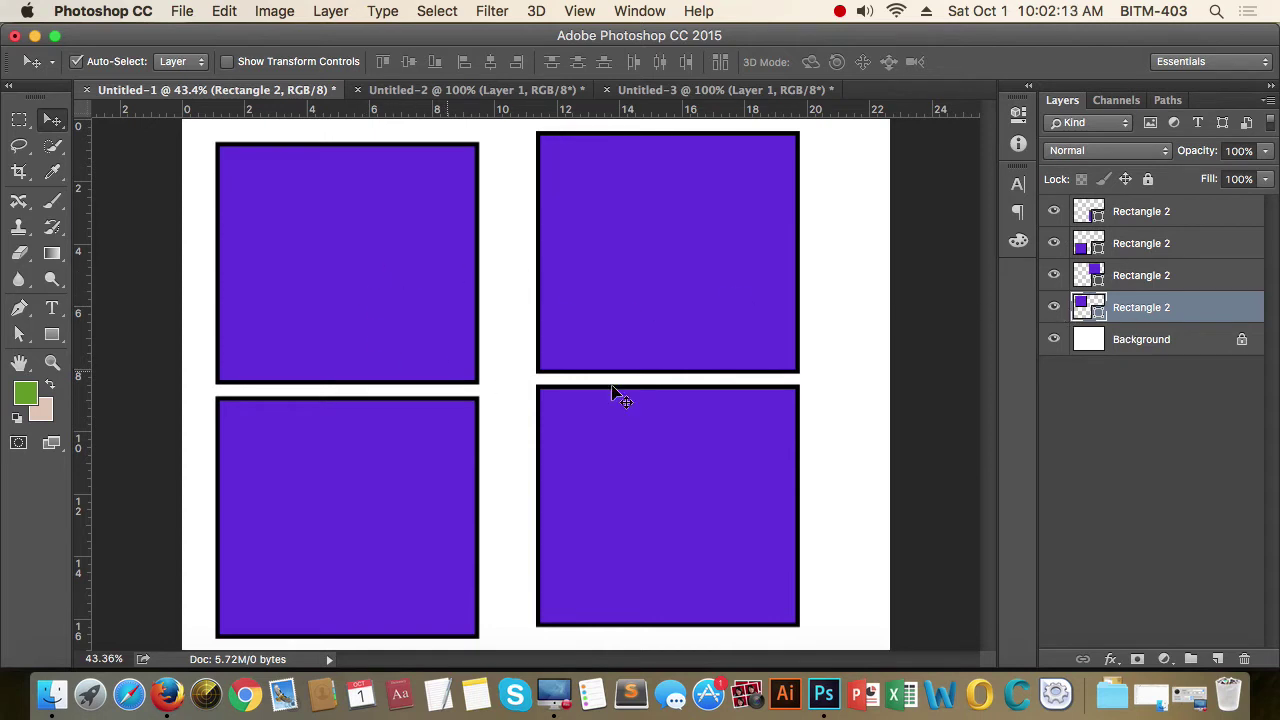
pyautogui.click(644, 272)
pyautogui.click(1054, 276)
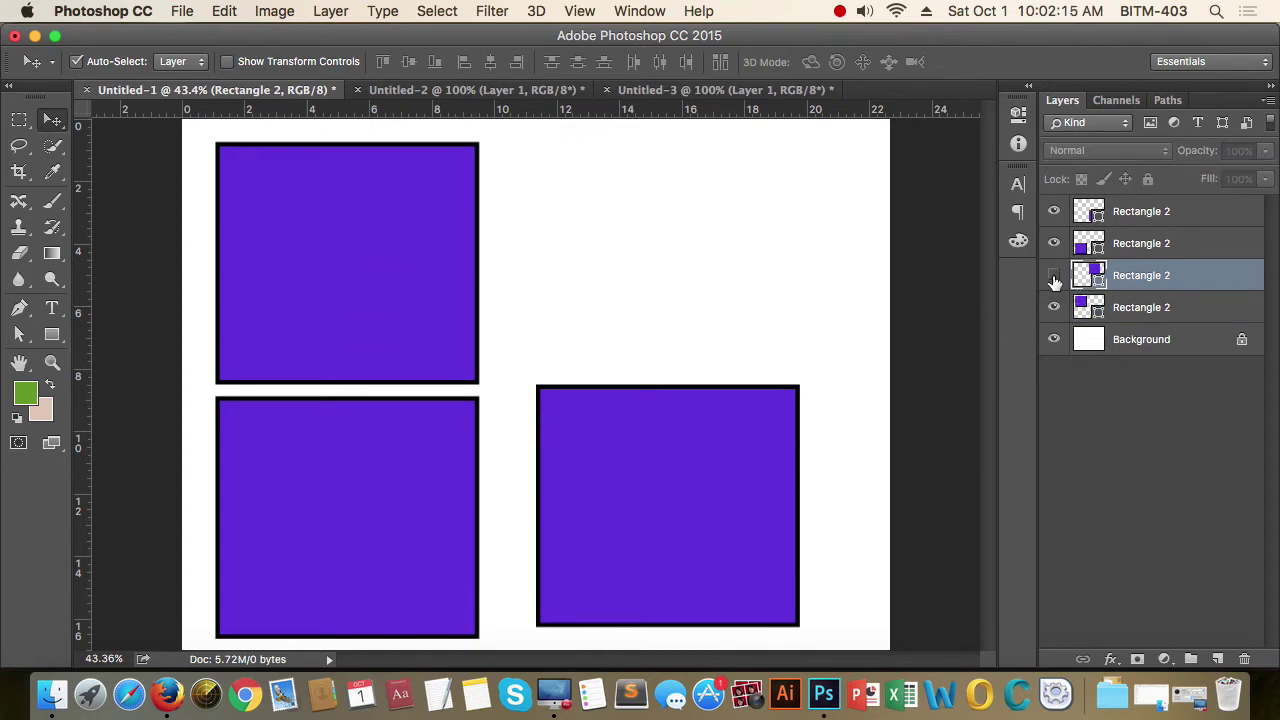
pyautogui.click(1054, 276)
pyautogui.click(689, 247)
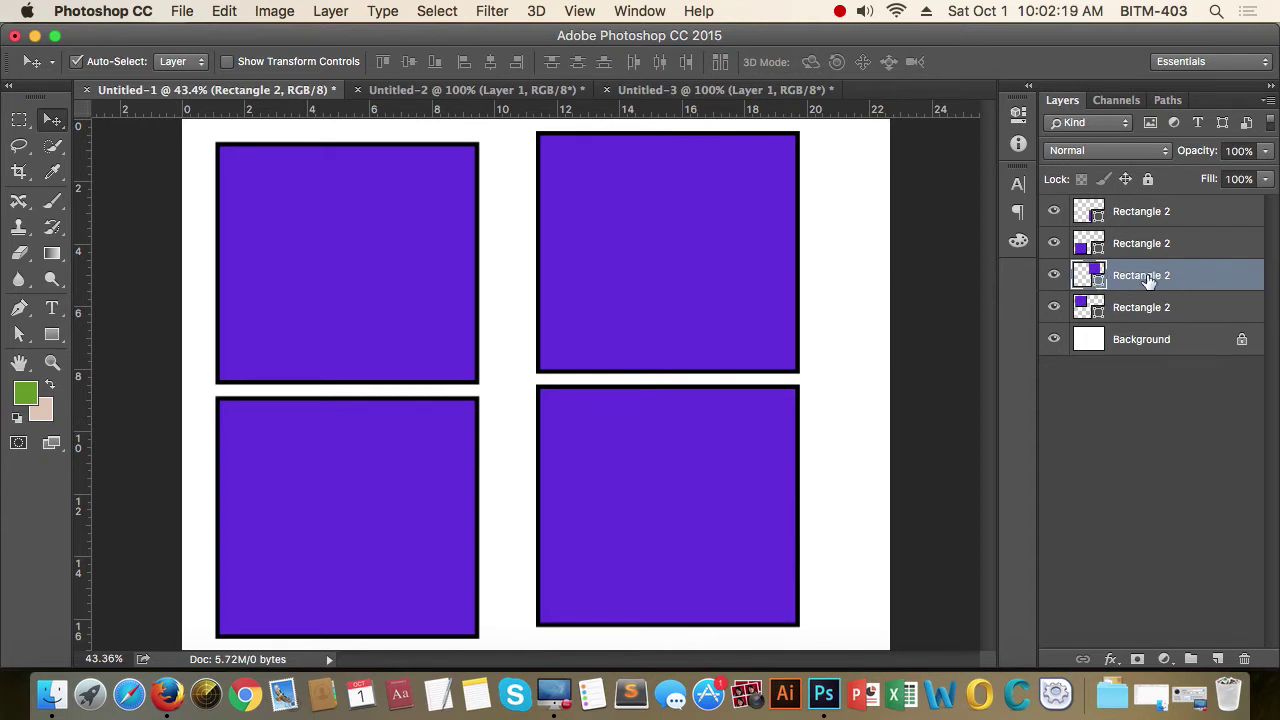
# Step: Duplicate the selected Rectangle 2 layer through the Duplicate Layer dialog
pyautogui.rightClick(1152, 280)
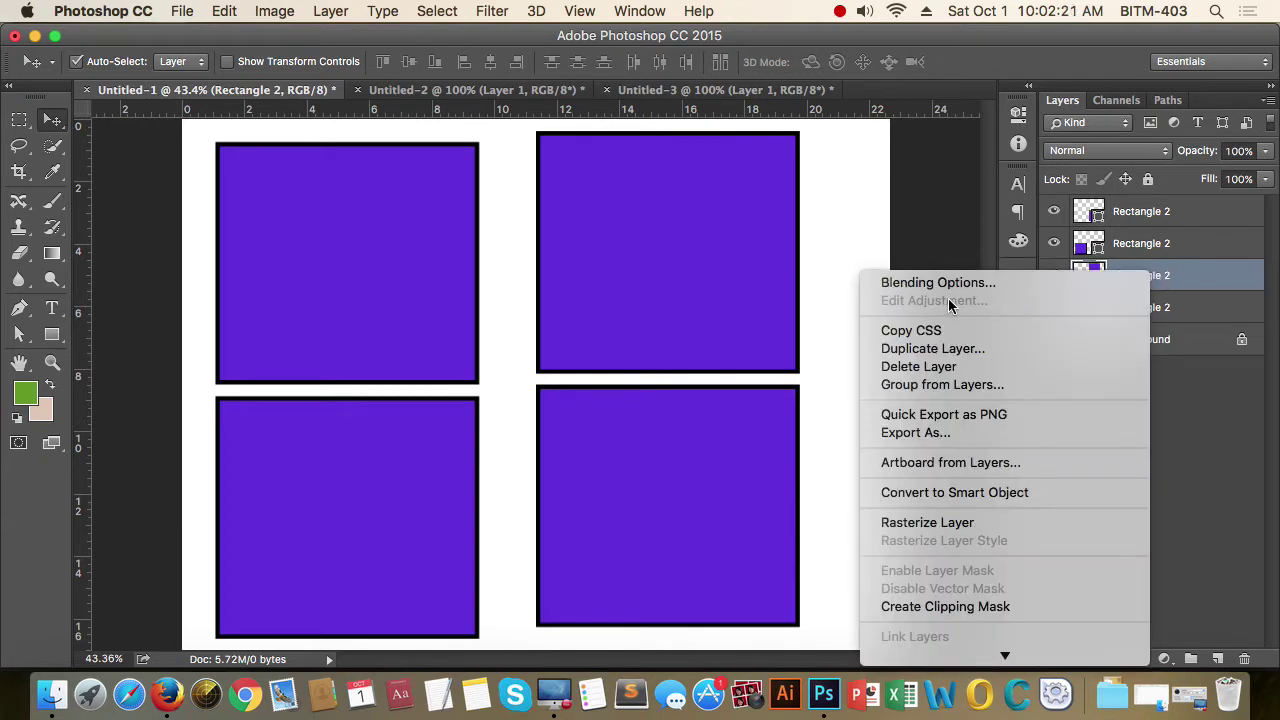
pyautogui.click(952, 349)
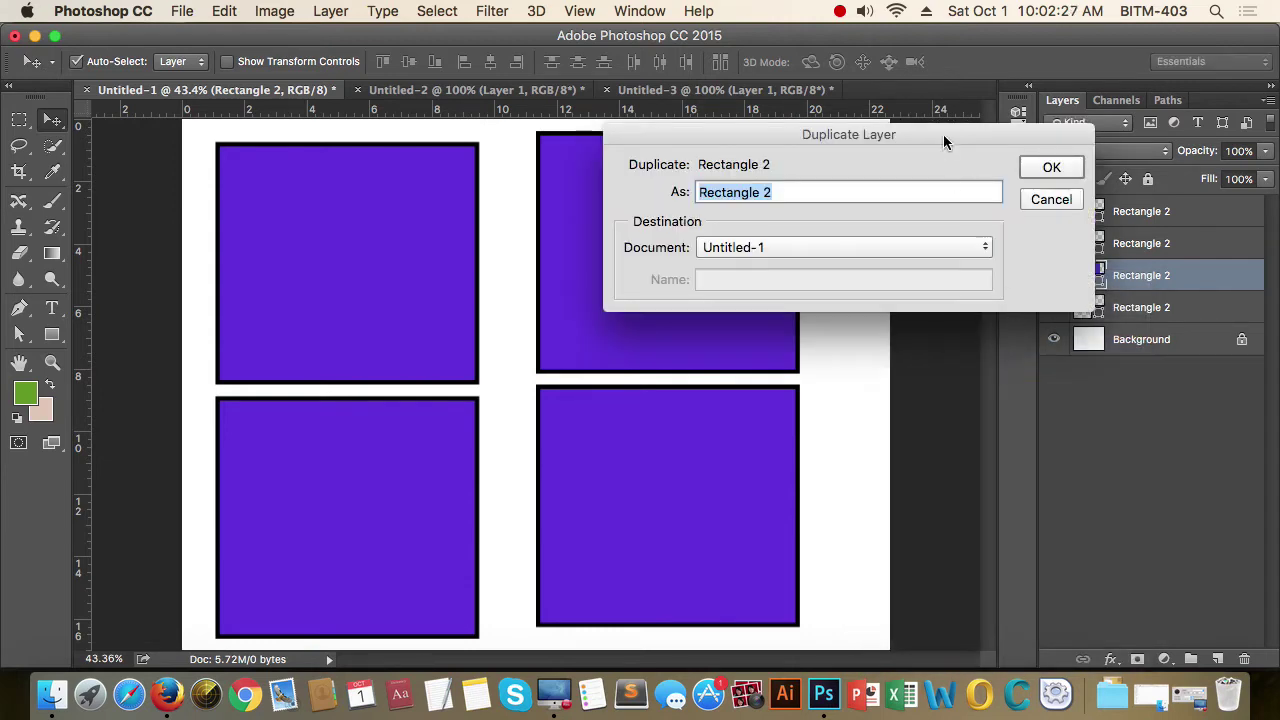
pyautogui.moveTo(943, 134); pyautogui.dragTo(995, 114)
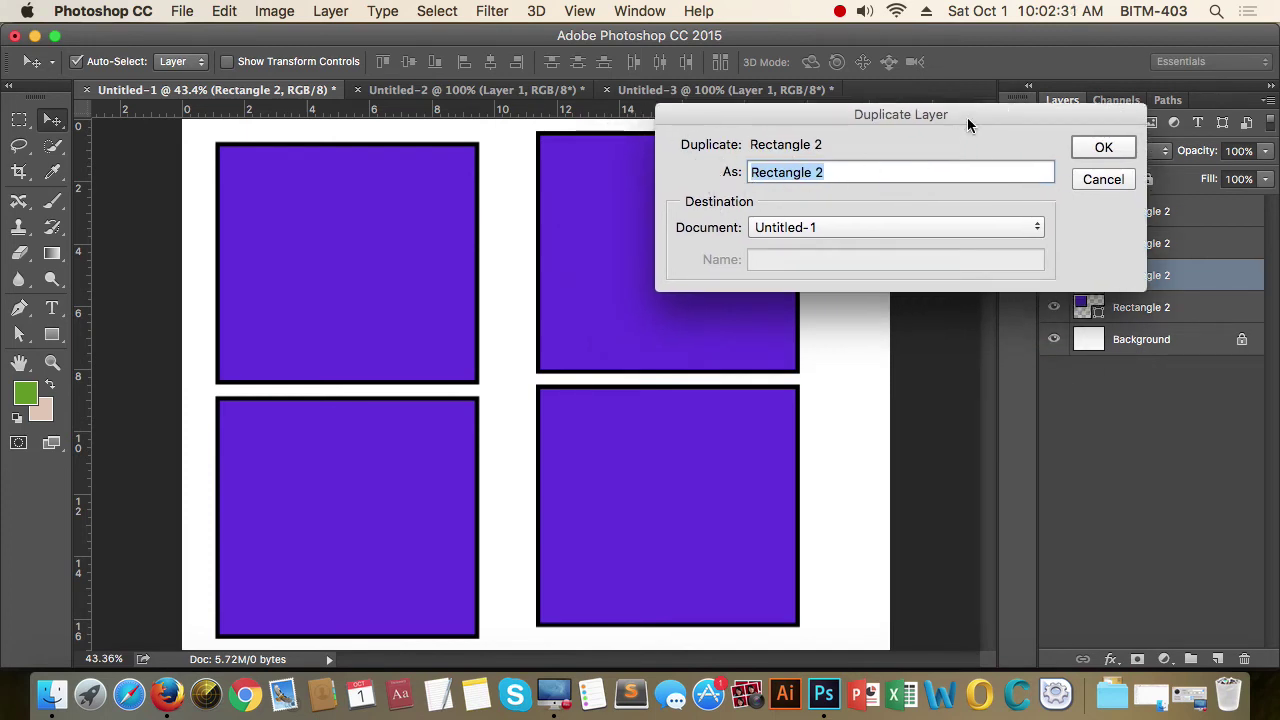
pyautogui.moveTo(968, 124); pyautogui.dragTo(824, 144)
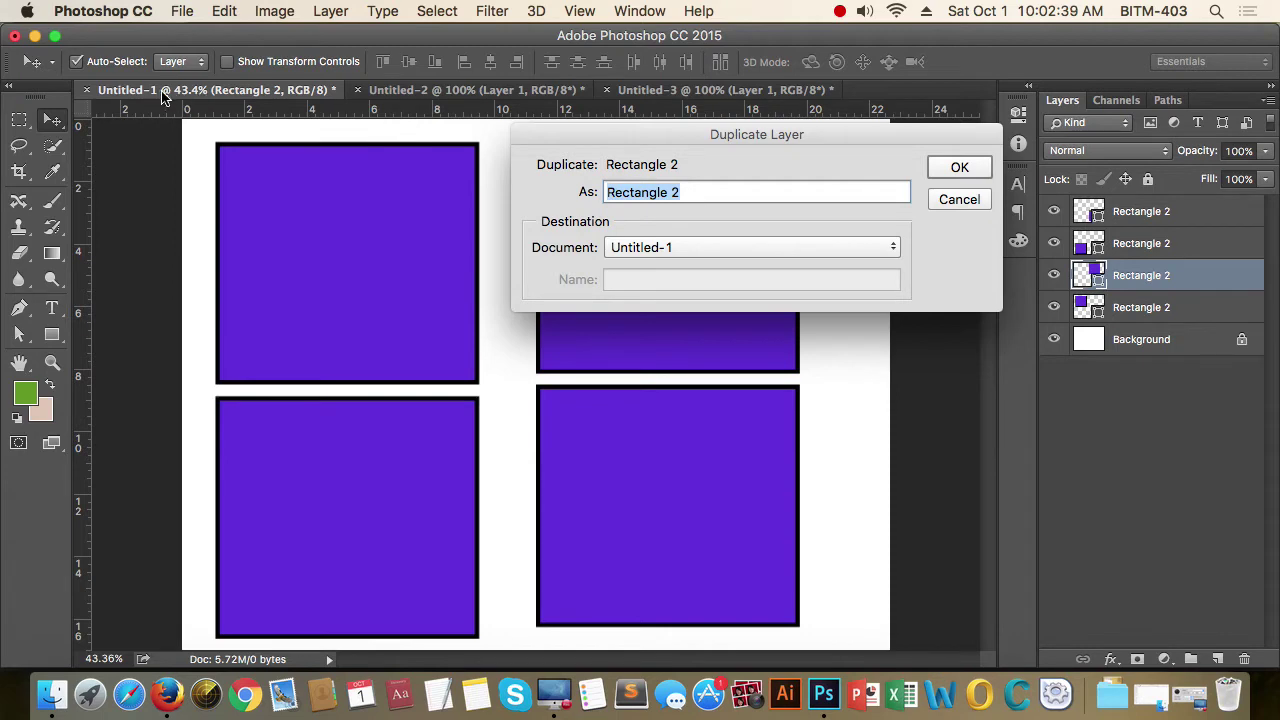
pyautogui.click(958, 167)
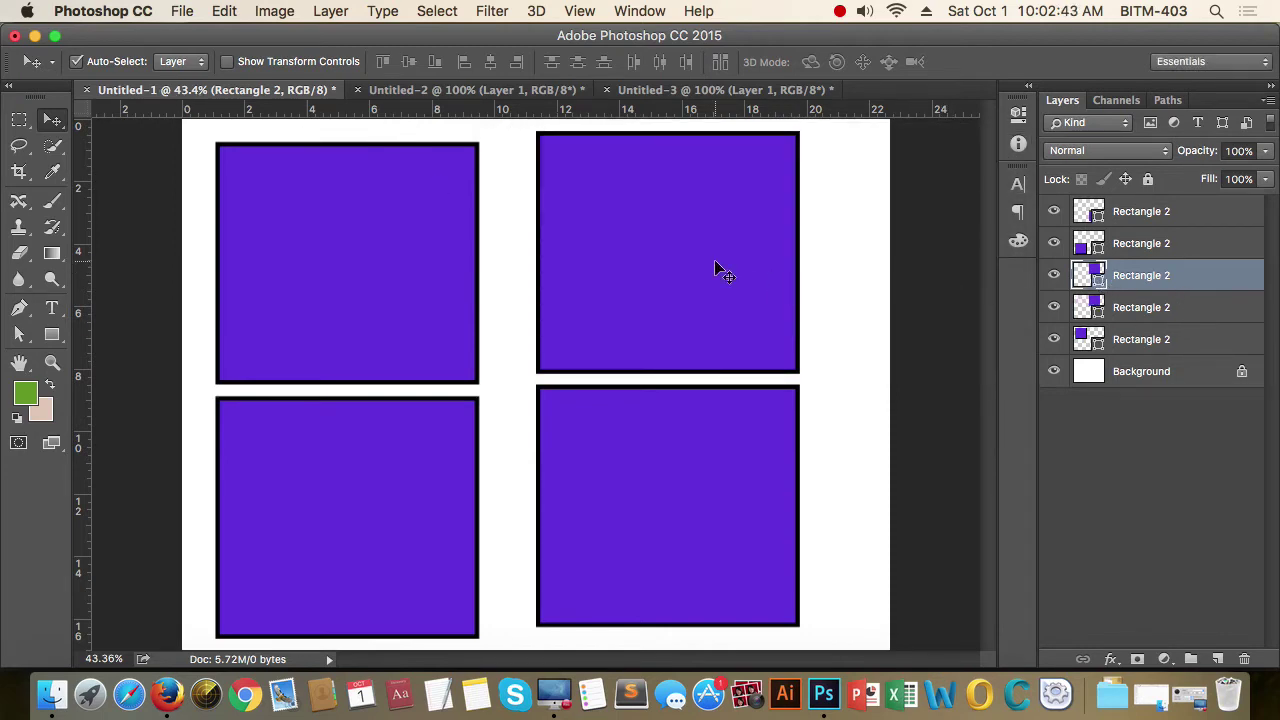
# Step: Offset the new copy right and down over the right-hand rectangles
pyautogui.moveTo(714, 271); pyautogui.dragTo(855, 360)
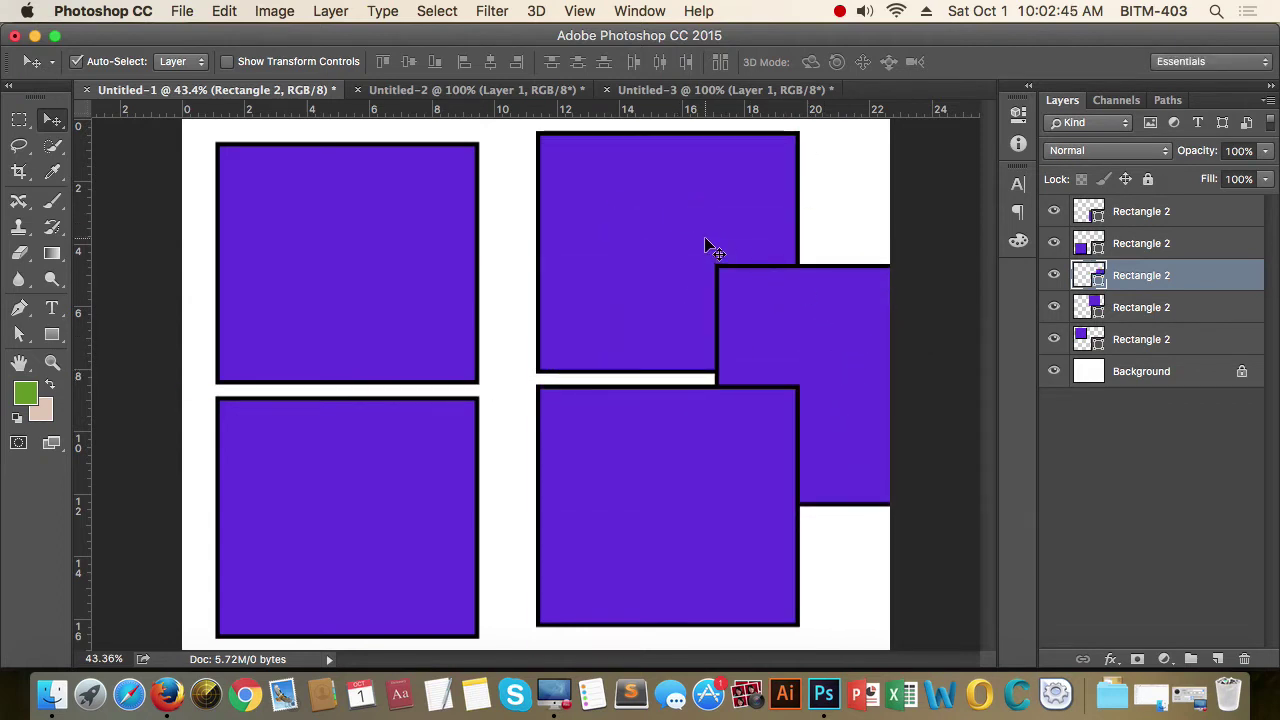
pyautogui.moveTo(826, 325); pyautogui.dragTo(843, 337)
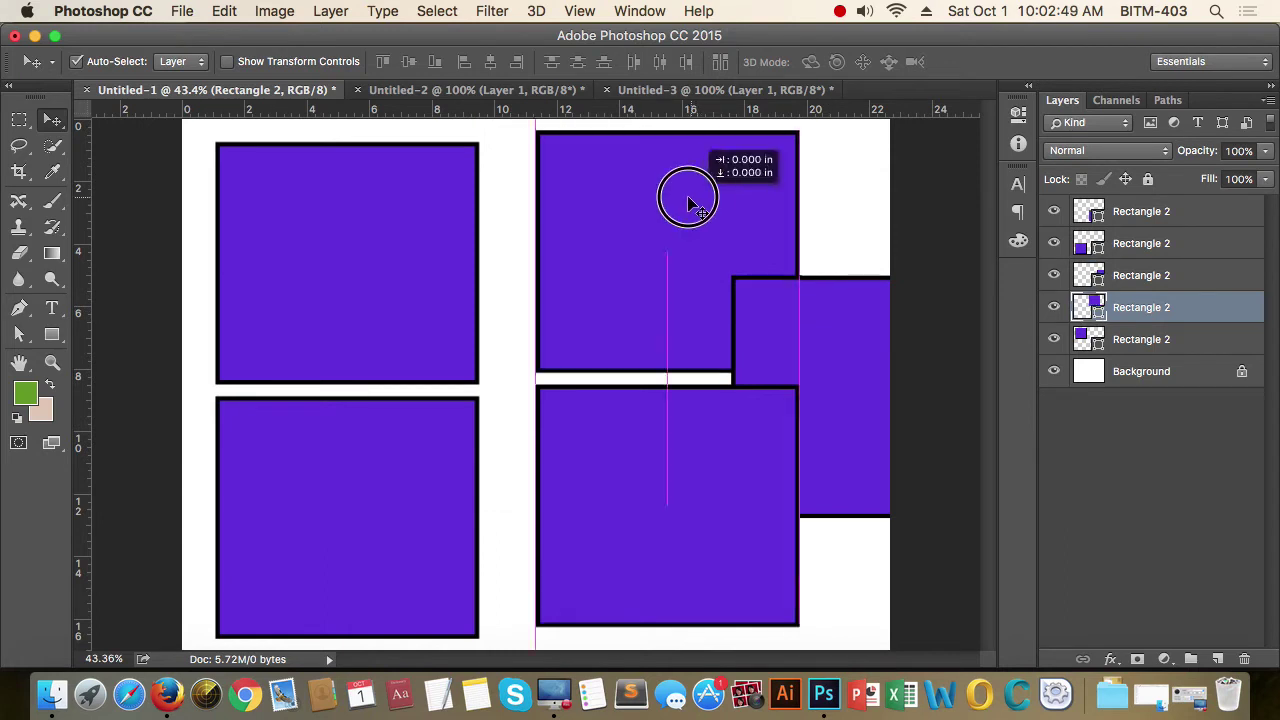
pyautogui.moveTo(686, 194); pyautogui.dragTo(677, 194)
pyautogui.click(855, 340)
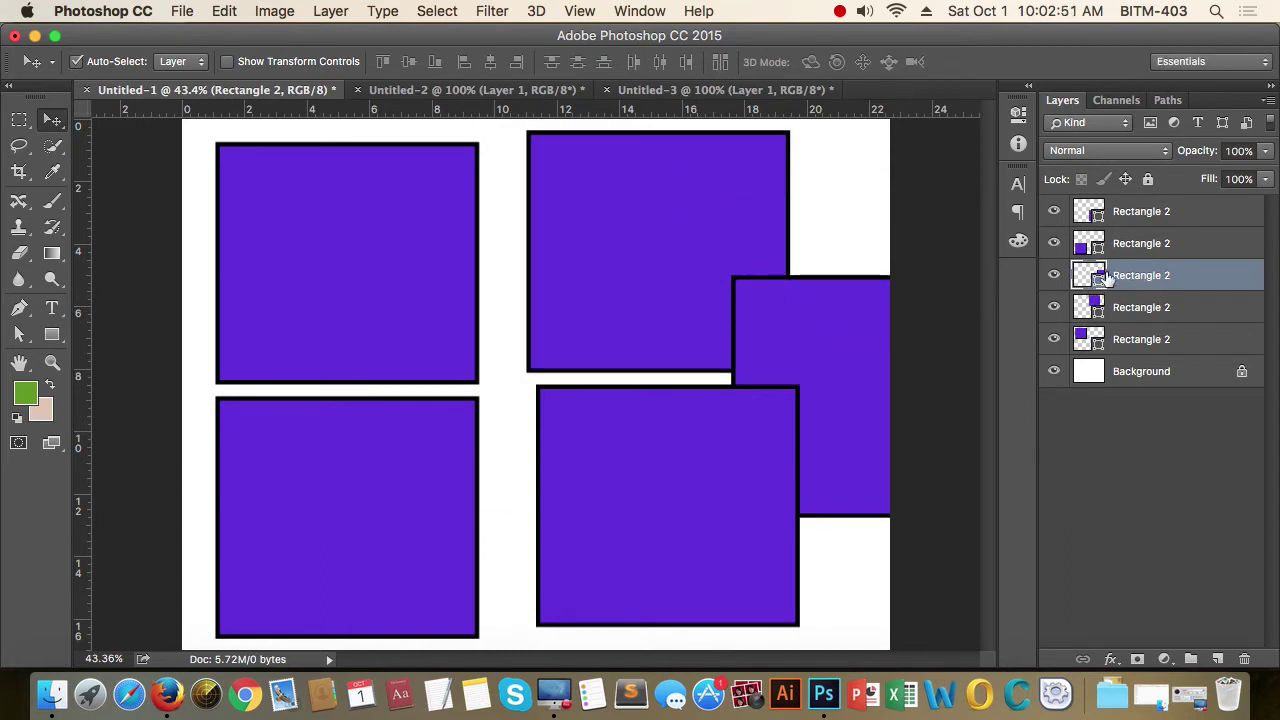
# Step: Flip between Untitled-3 and Untitled-2, then return to Untitled-1
pyautogui.click(715, 92)
pyautogui.click(545, 92)
pyautogui.click(680, 95)
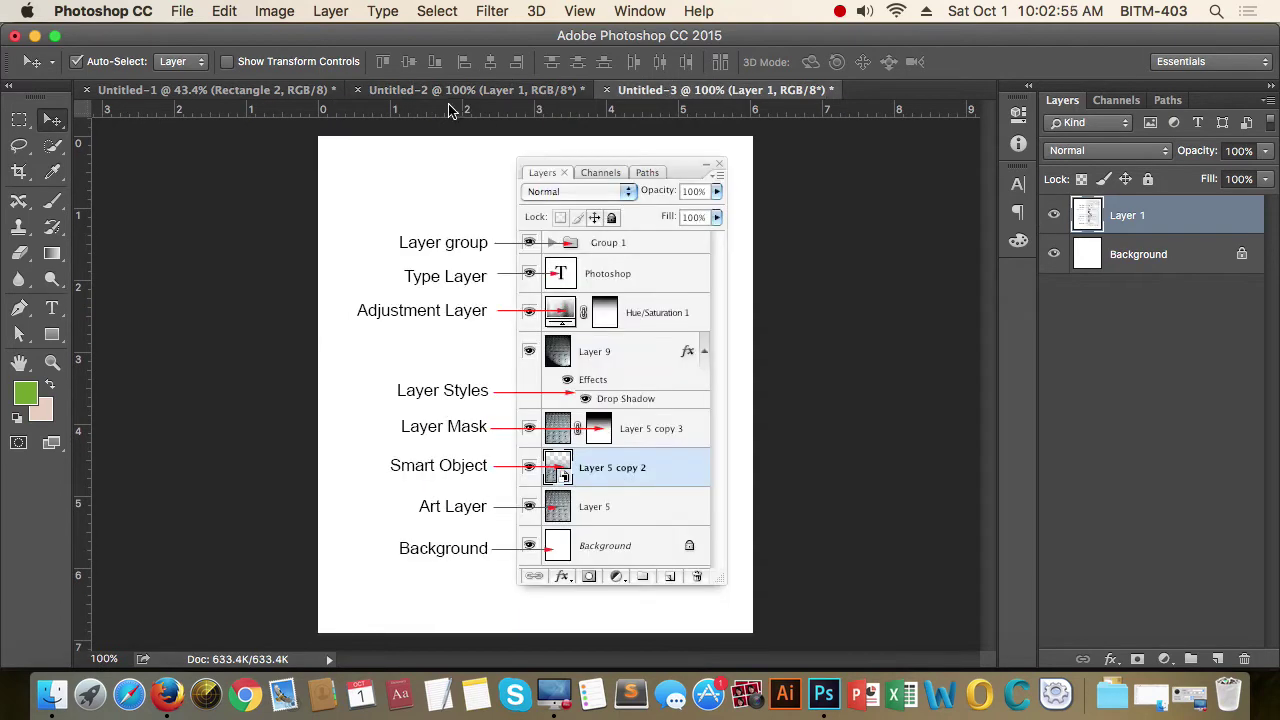
pyautogui.click(455, 95)
pyautogui.click(278, 95)
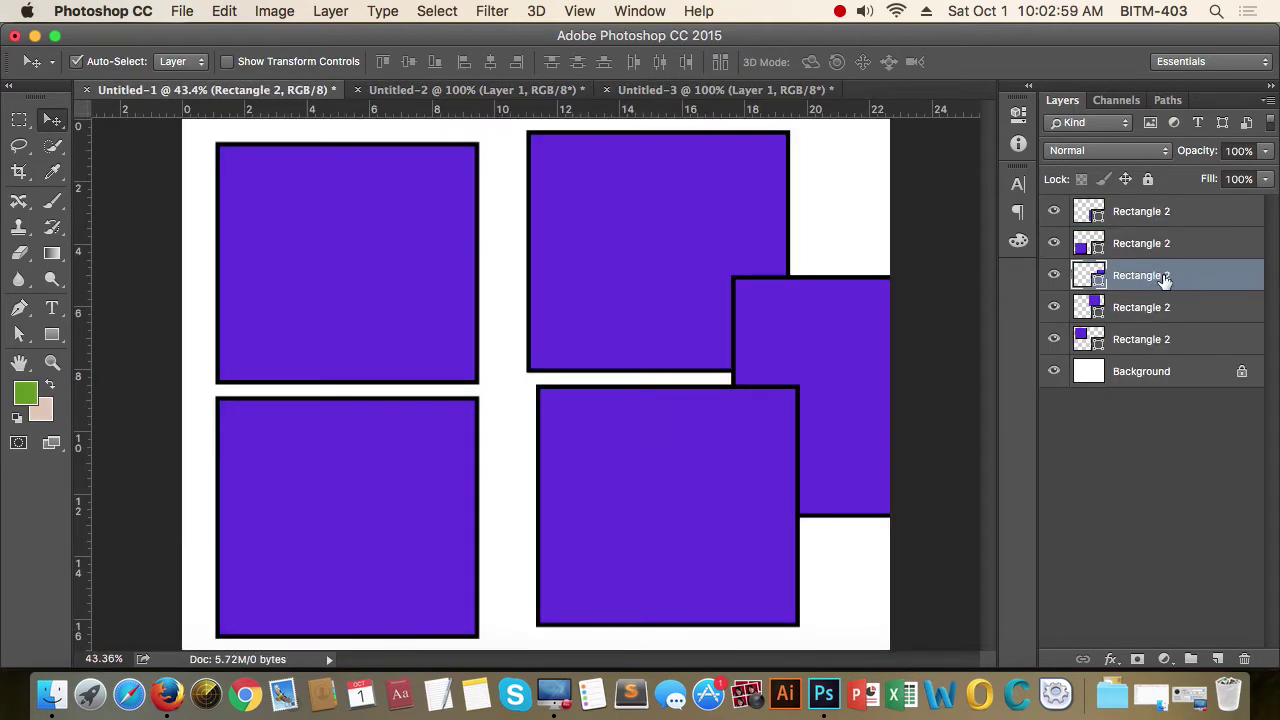
# Step: Duplicate the rectangle layer into the Untitled-2 document
pyautogui.rightClick(1155, 282)
pyautogui.click(973, 352)
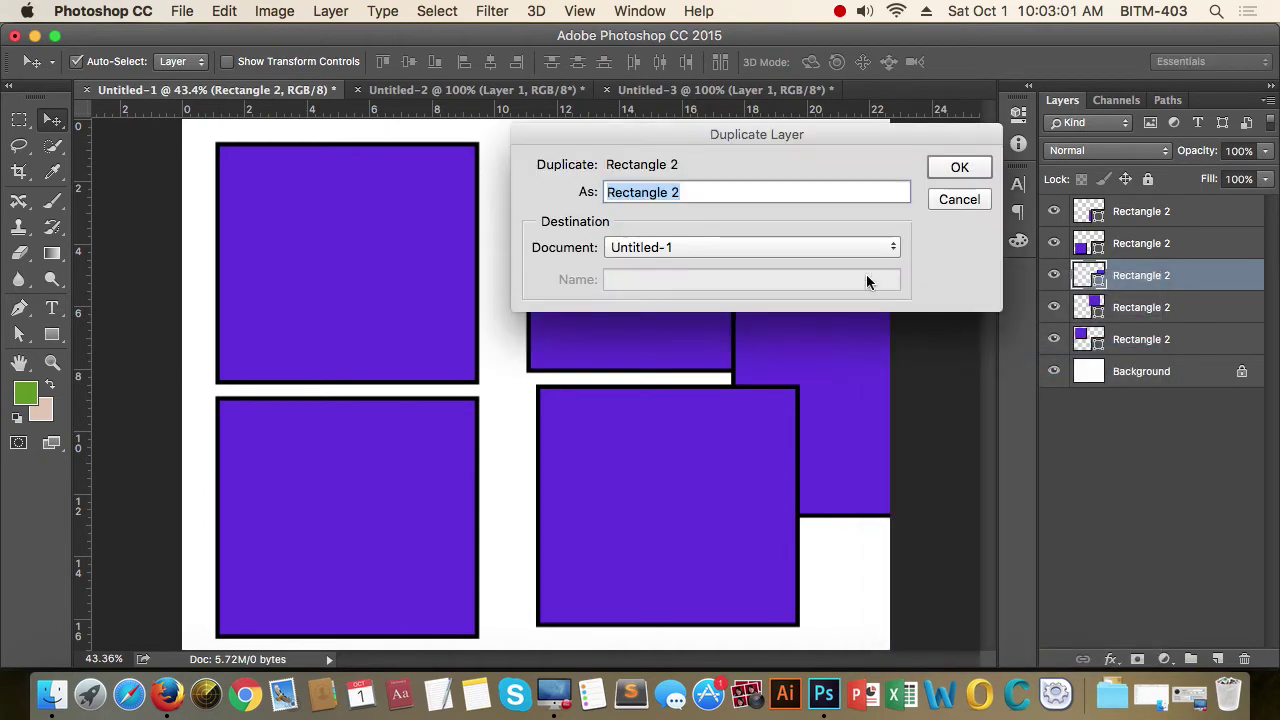
pyautogui.click(726, 248)
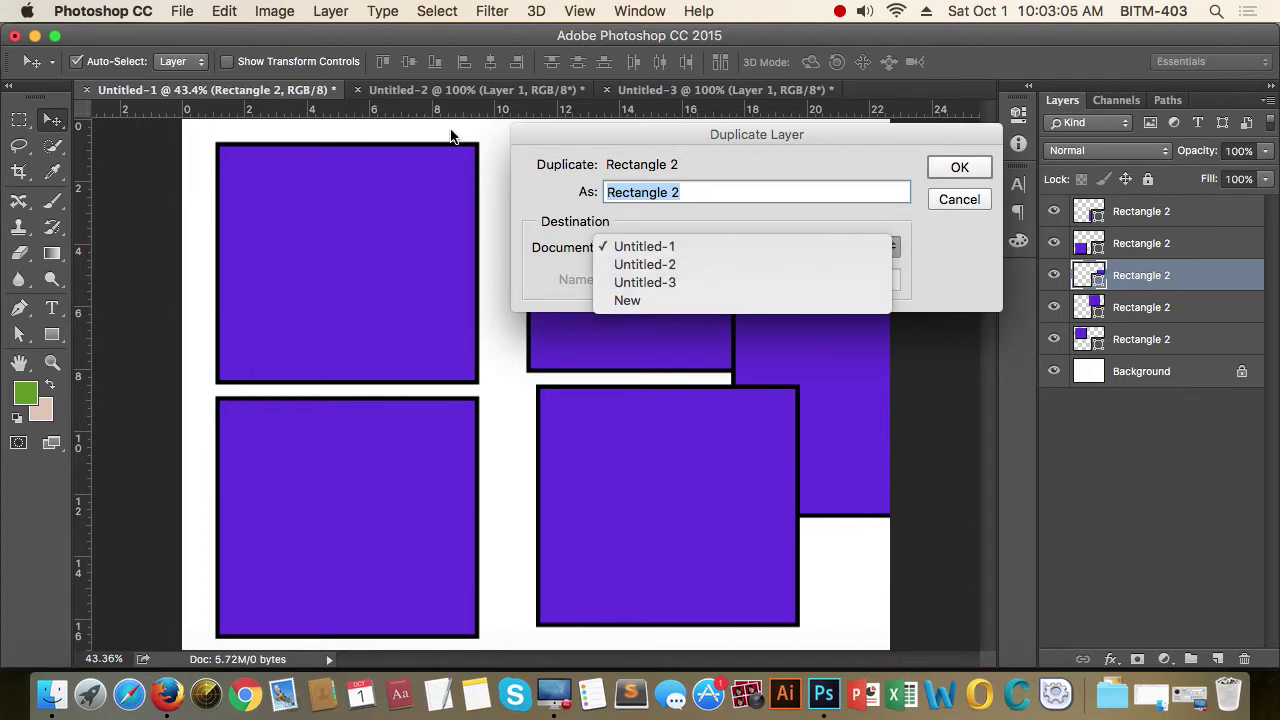
pyautogui.click(687, 267)
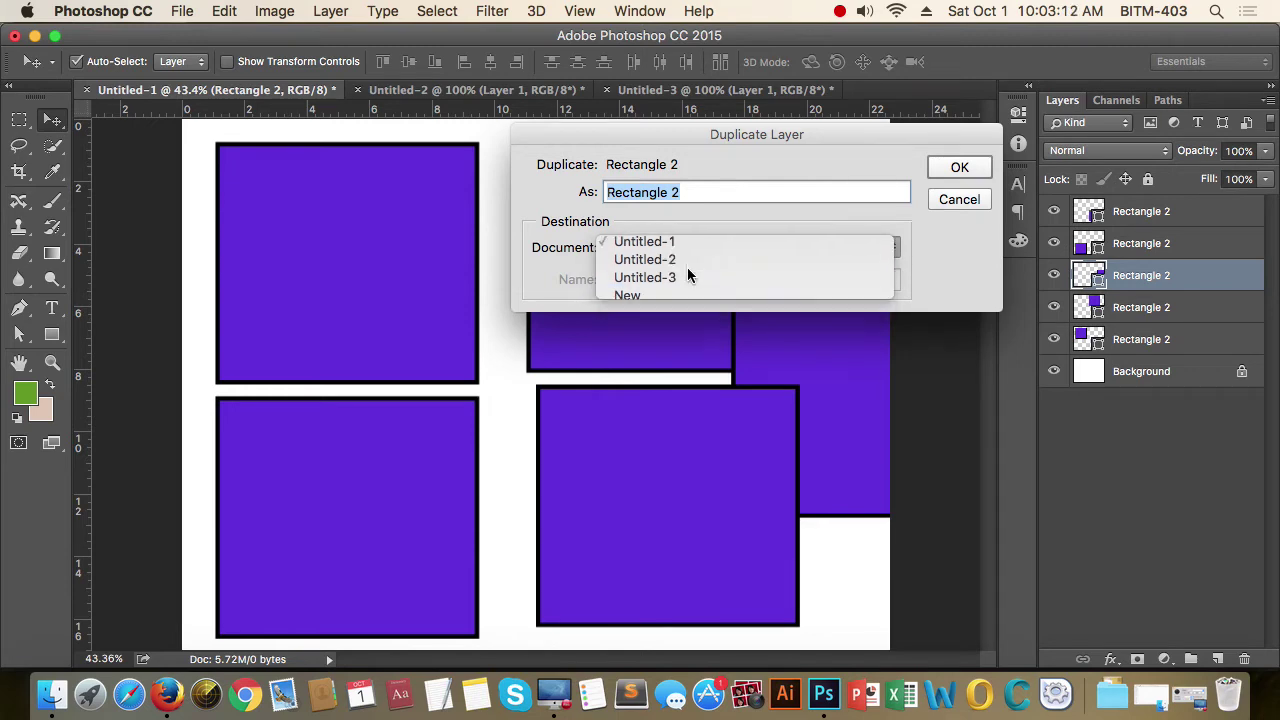
pyautogui.click(960, 168)
# Step: In Untitled-2, free-transform the copied rectangle onto the diagram image and commit
pyautogui.click(552, 90)
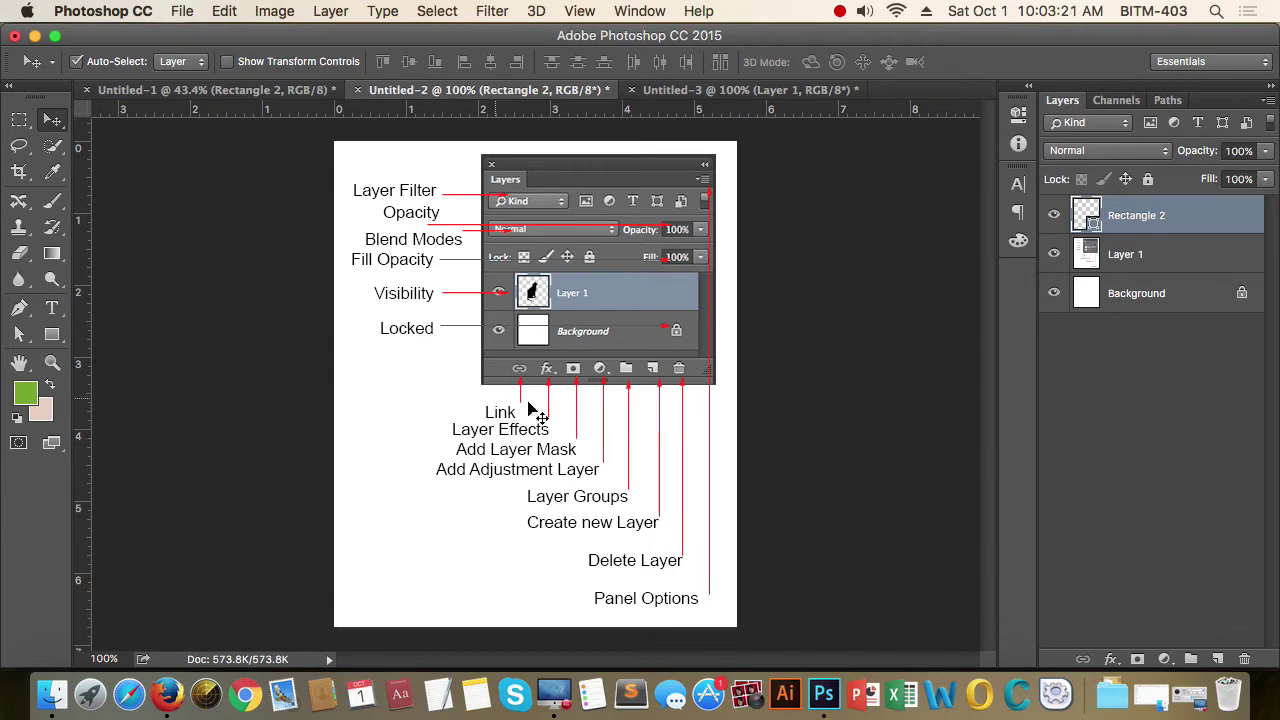
pyautogui.scroll(-3, 605, 378)
pyautogui.scroll(-2, 605, 378)
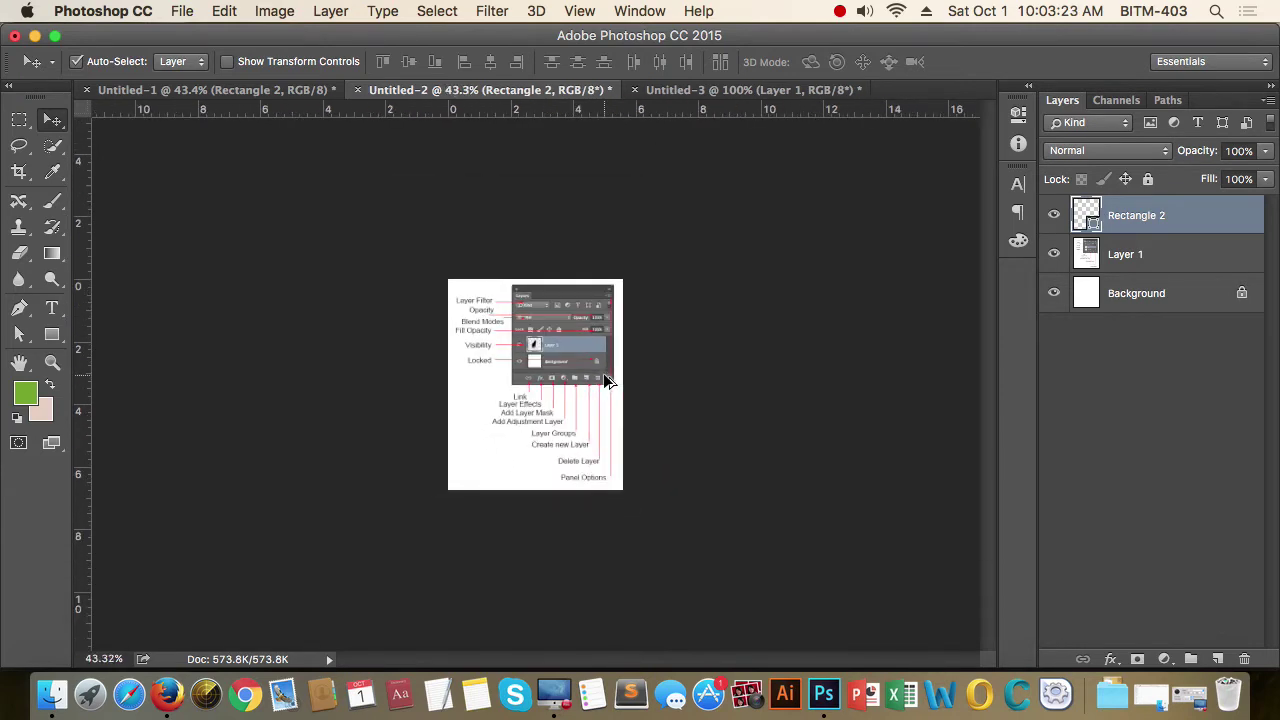
pyautogui.hotkey('ctrl', 't')
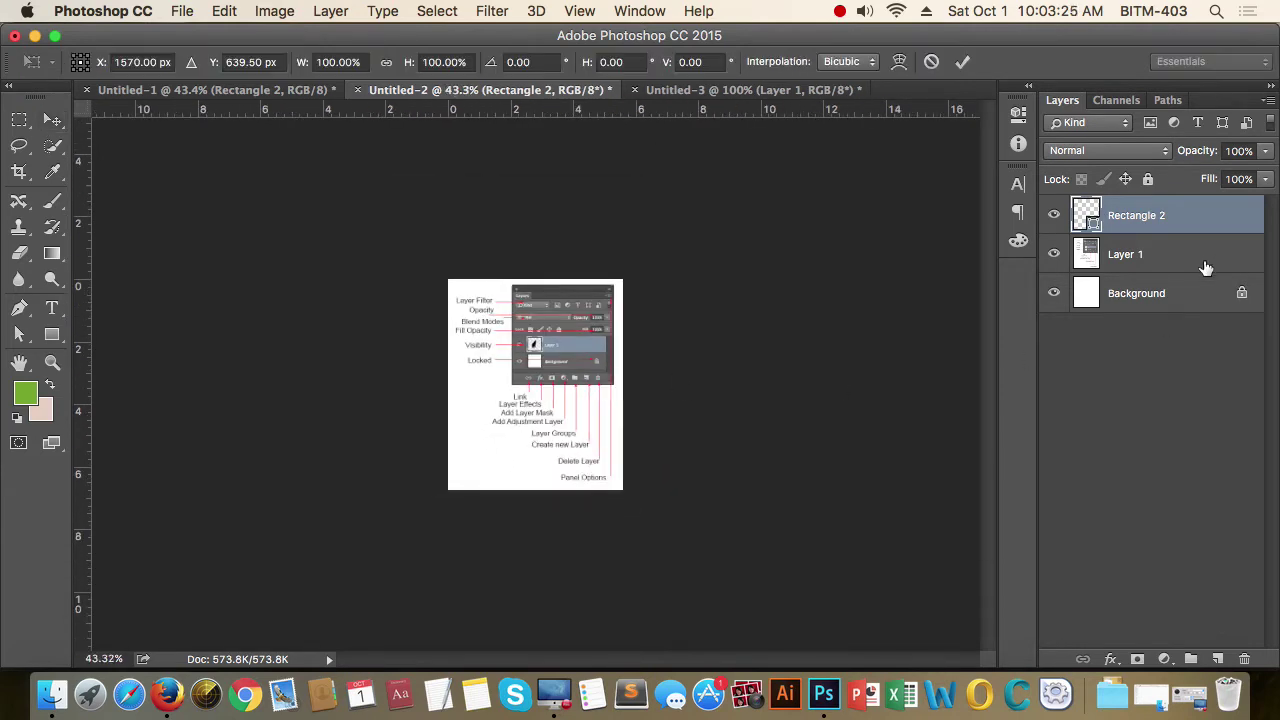
pyautogui.scroll(-3, 706, 400)
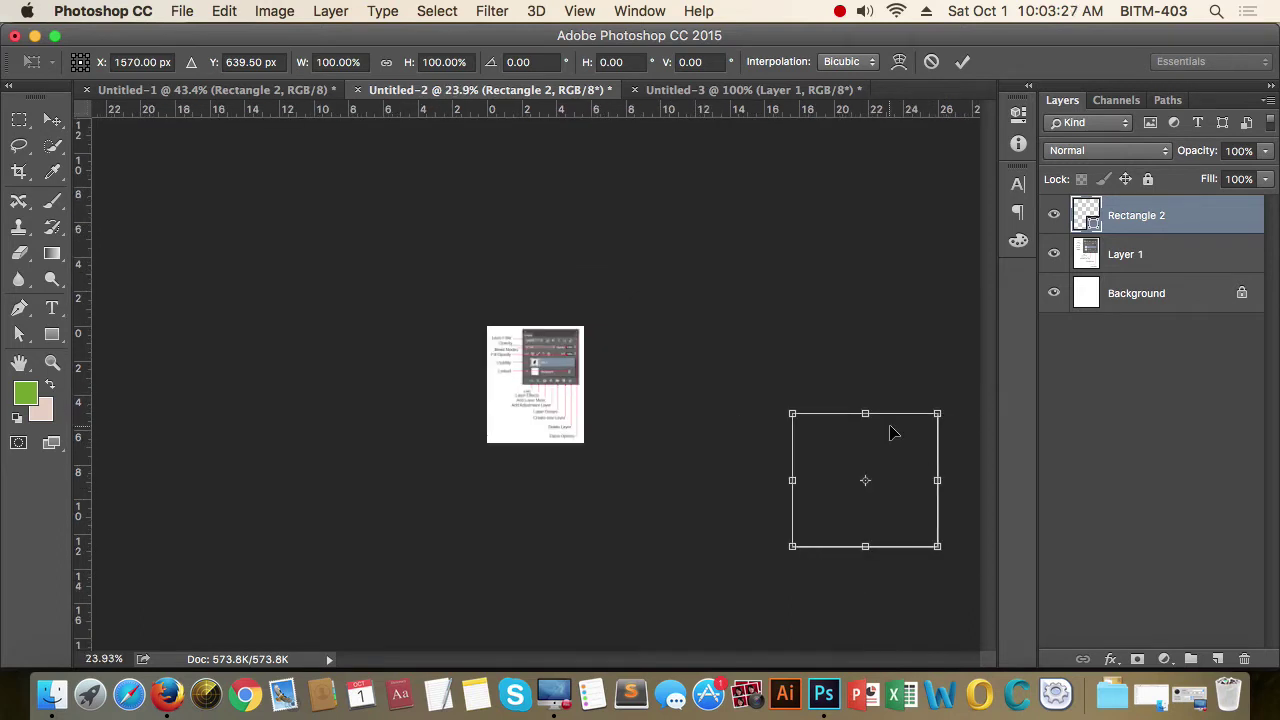
pyautogui.click(898, 500)
pyautogui.moveTo(920, 514); pyautogui.dragTo(588, 410)
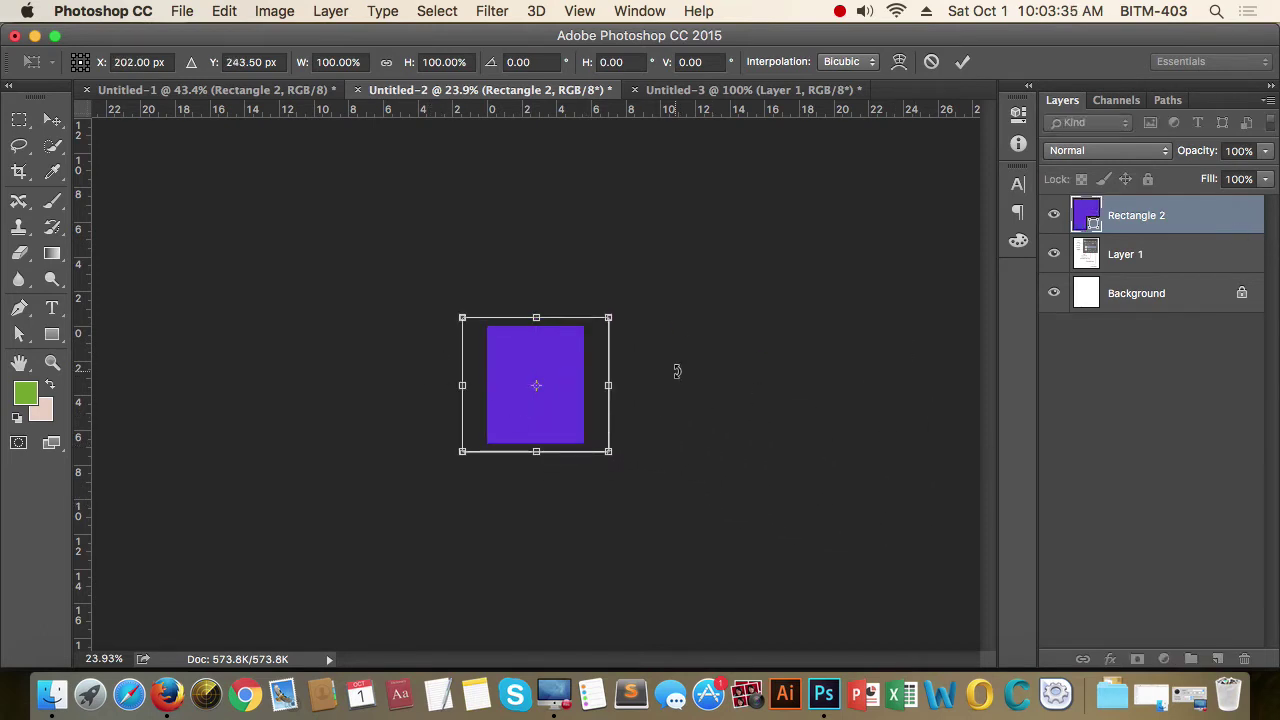
pyautogui.press('Return')
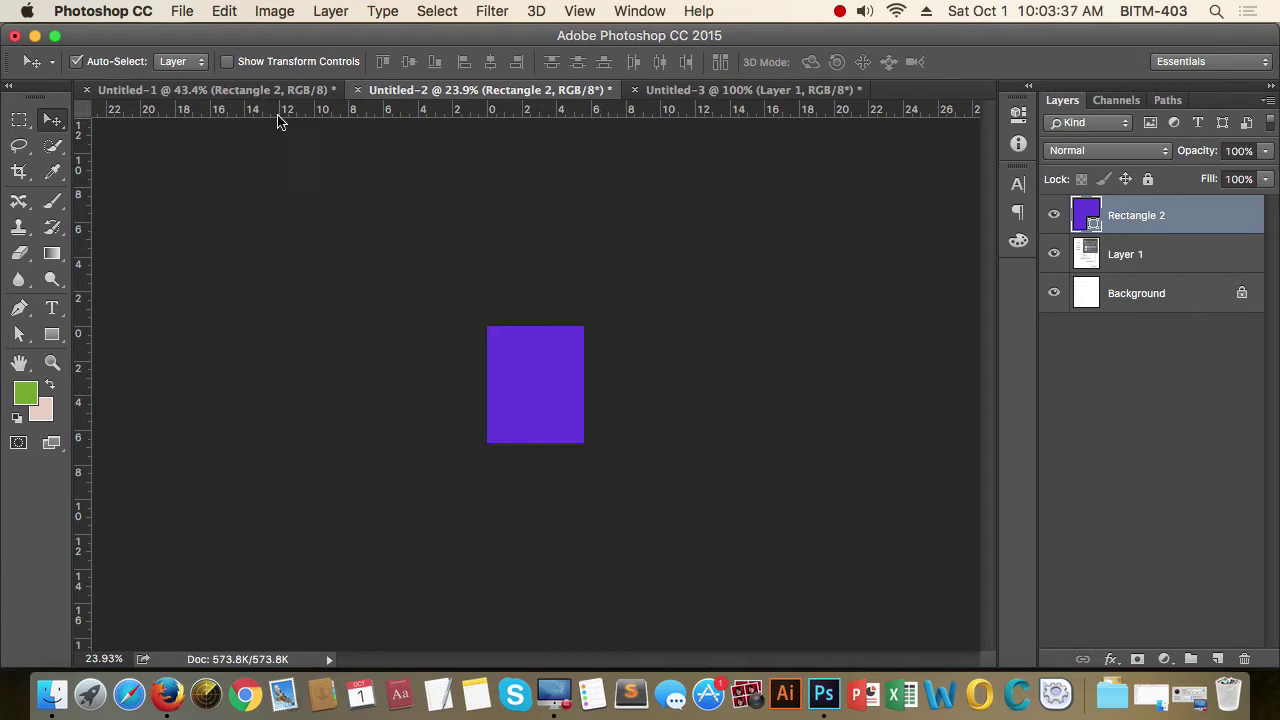
# Step: Duplicate a Rectangle 2 layer from Untitled-1 into a new document named 'hdfgjk'
pyautogui.click(268, 91)
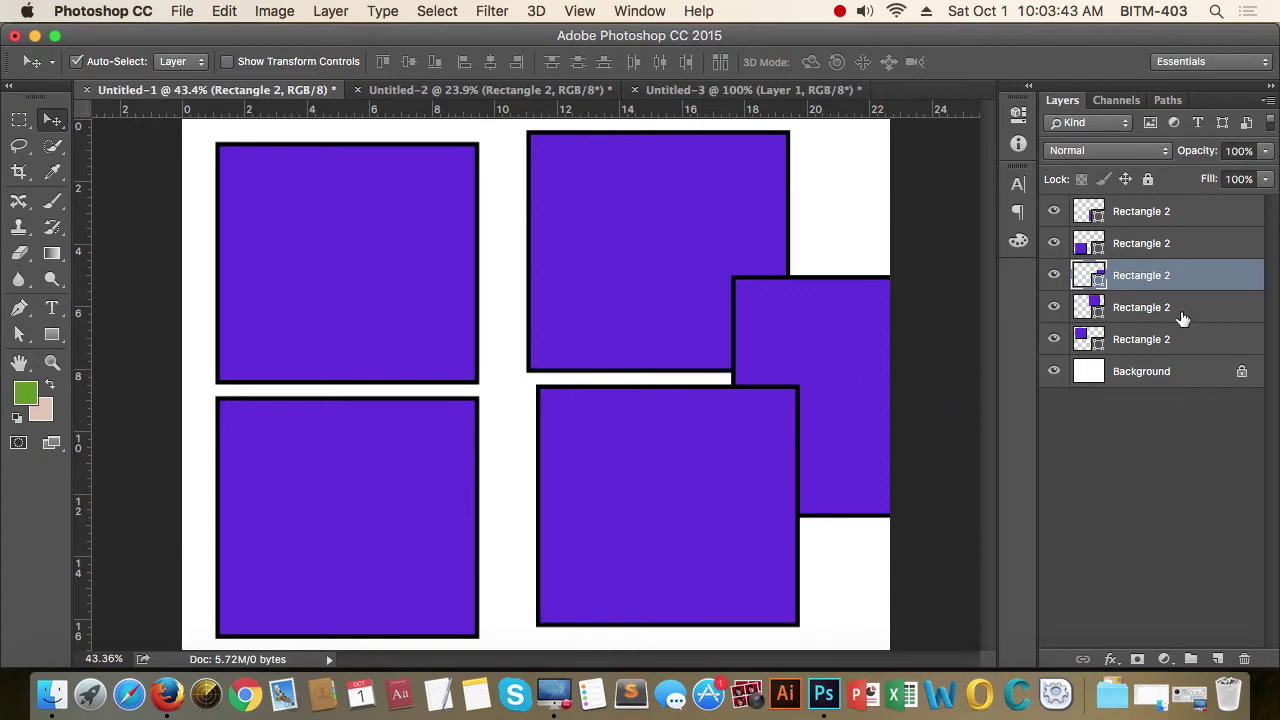
pyautogui.click(808, 330)
pyautogui.rightClick(1140, 278)
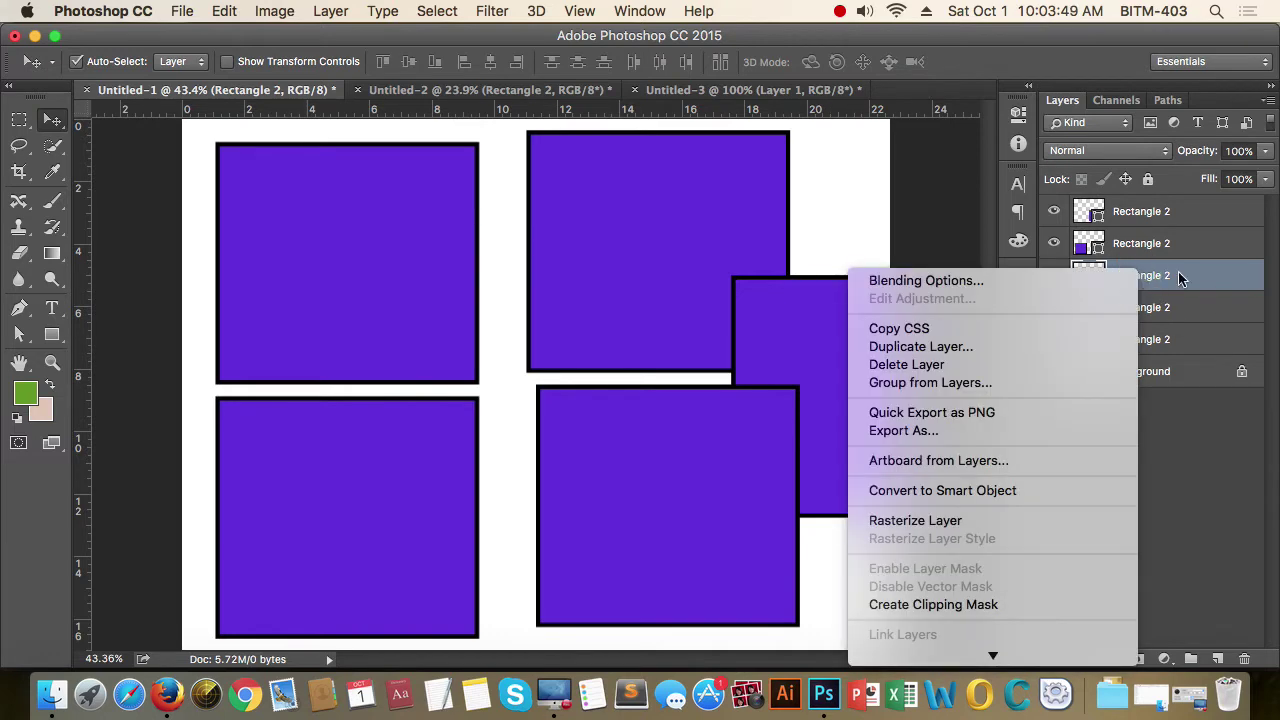
pyautogui.click(975, 348)
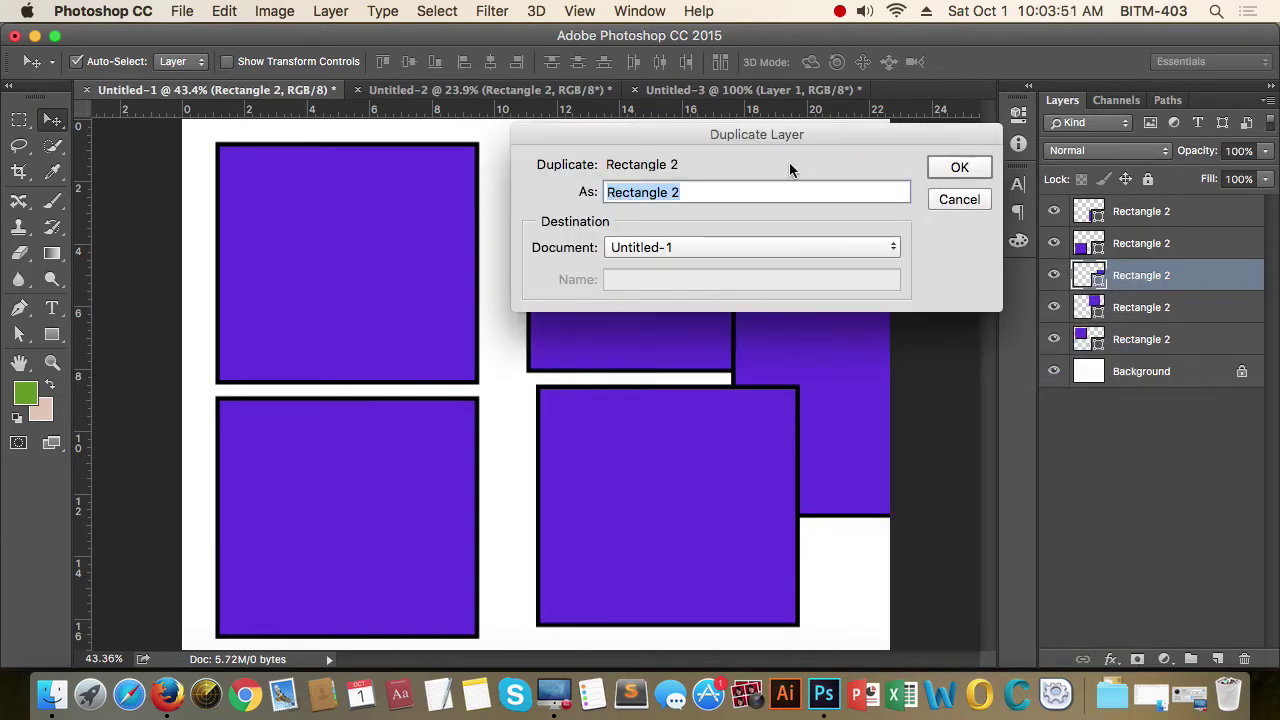
pyautogui.moveTo(812, 157); pyautogui.dragTo(882, 142)
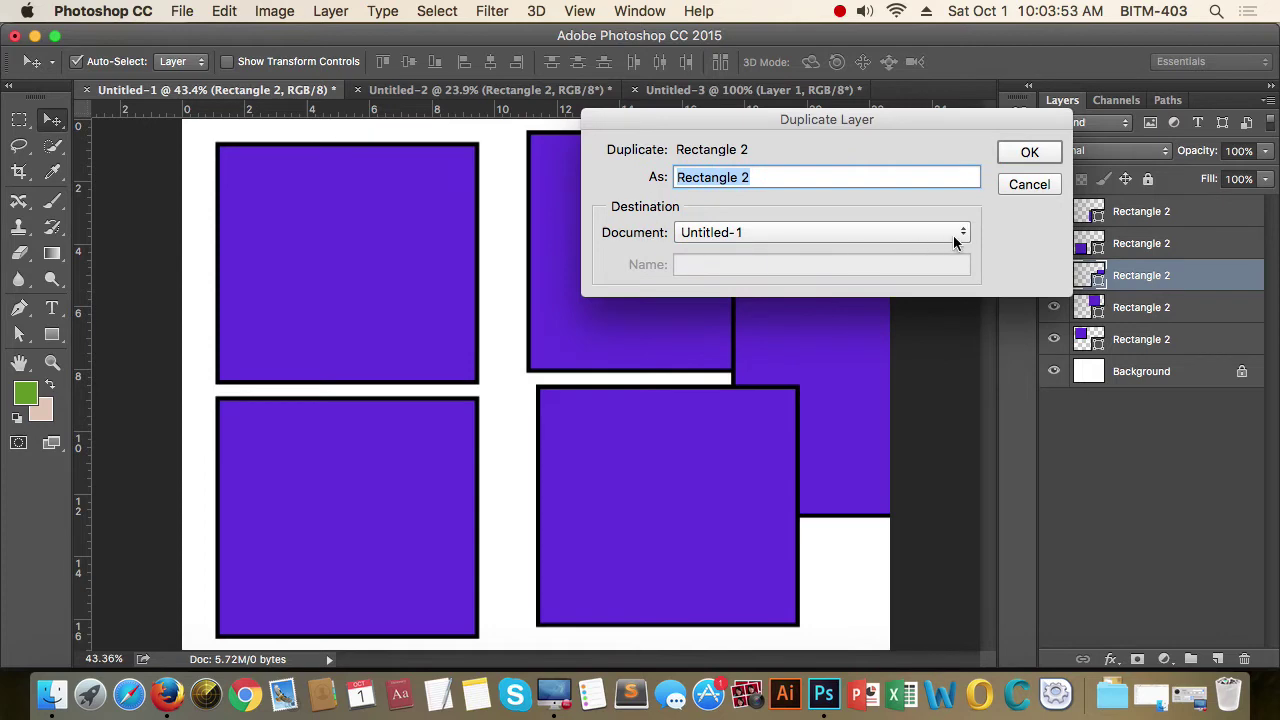
pyautogui.click(955, 235)
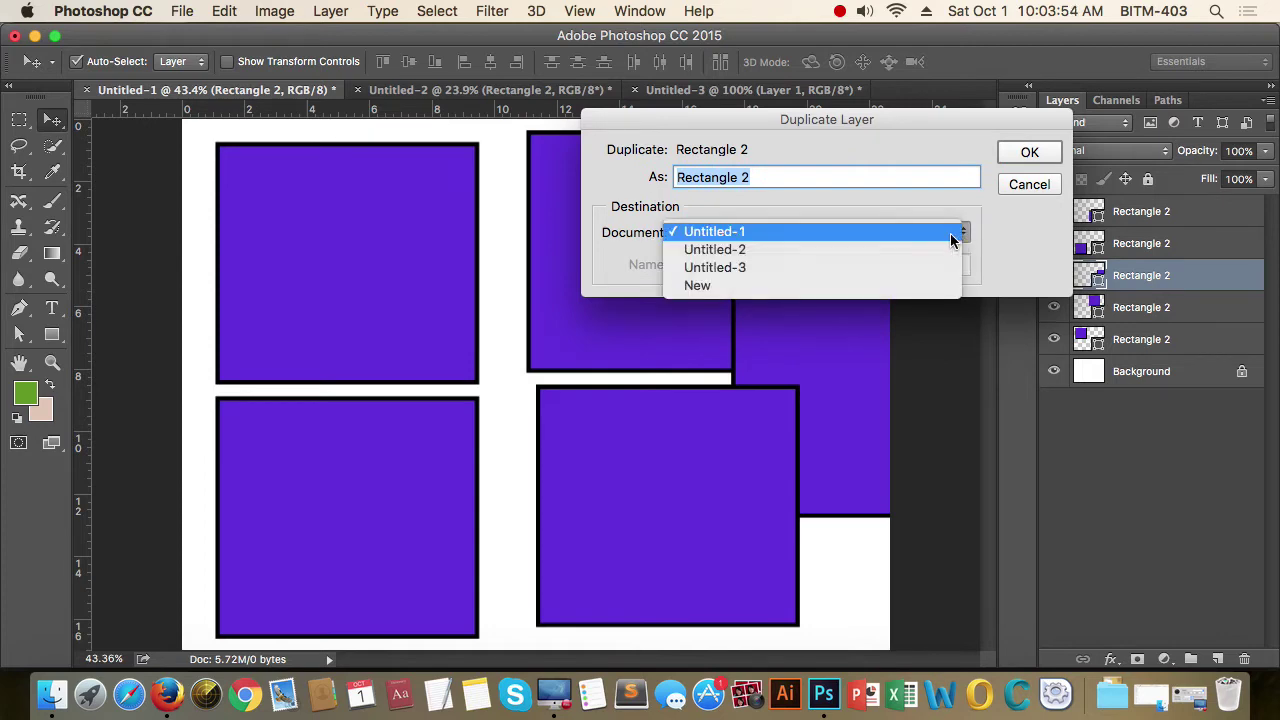
pyautogui.click(724, 287)
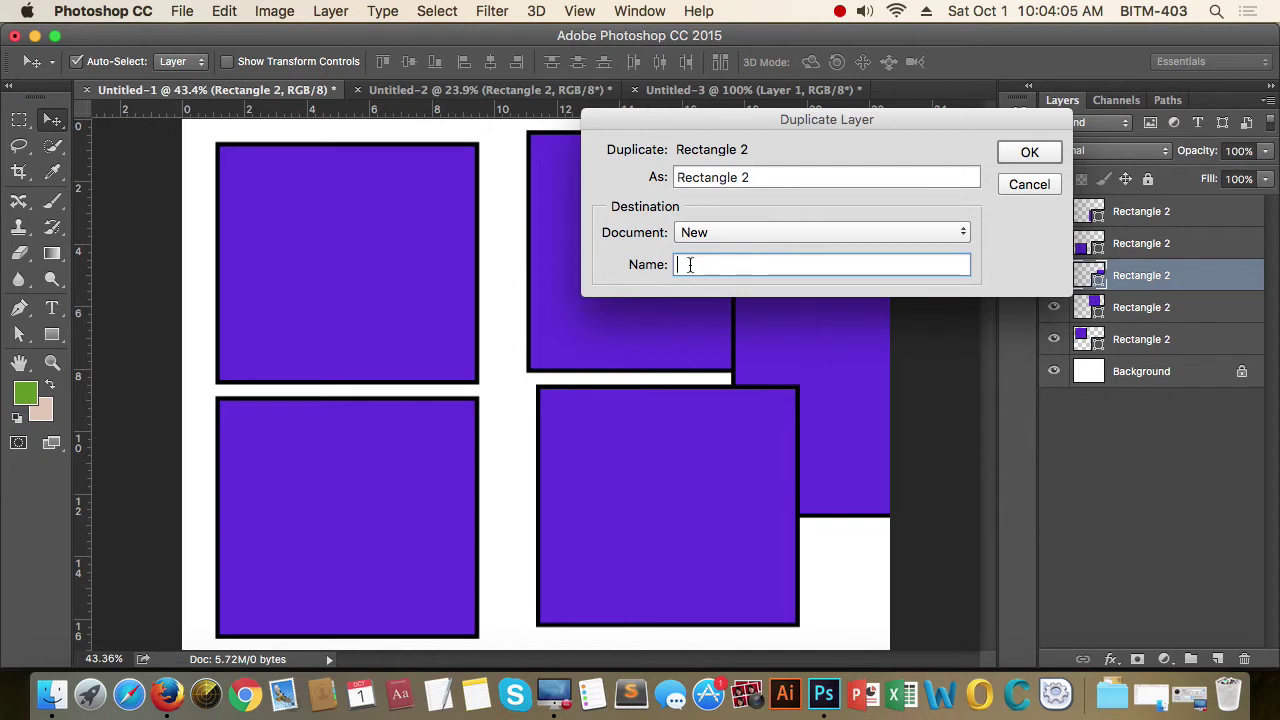
pyautogui.write('hdfgjk')
pyautogui.click(1030, 152)
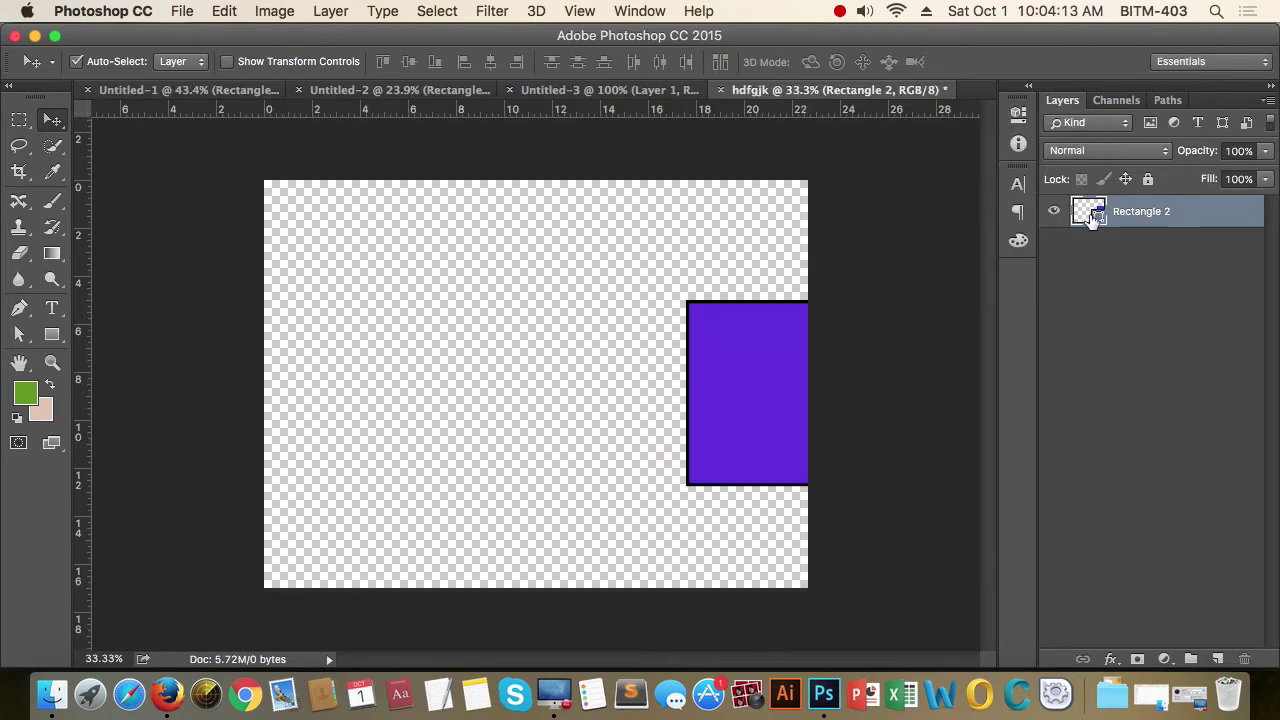
# Step: Toggle the rectangle layer's visibility and move the square to the canvas centre
pyautogui.click(1053, 214)
pyautogui.click(1053, 214)
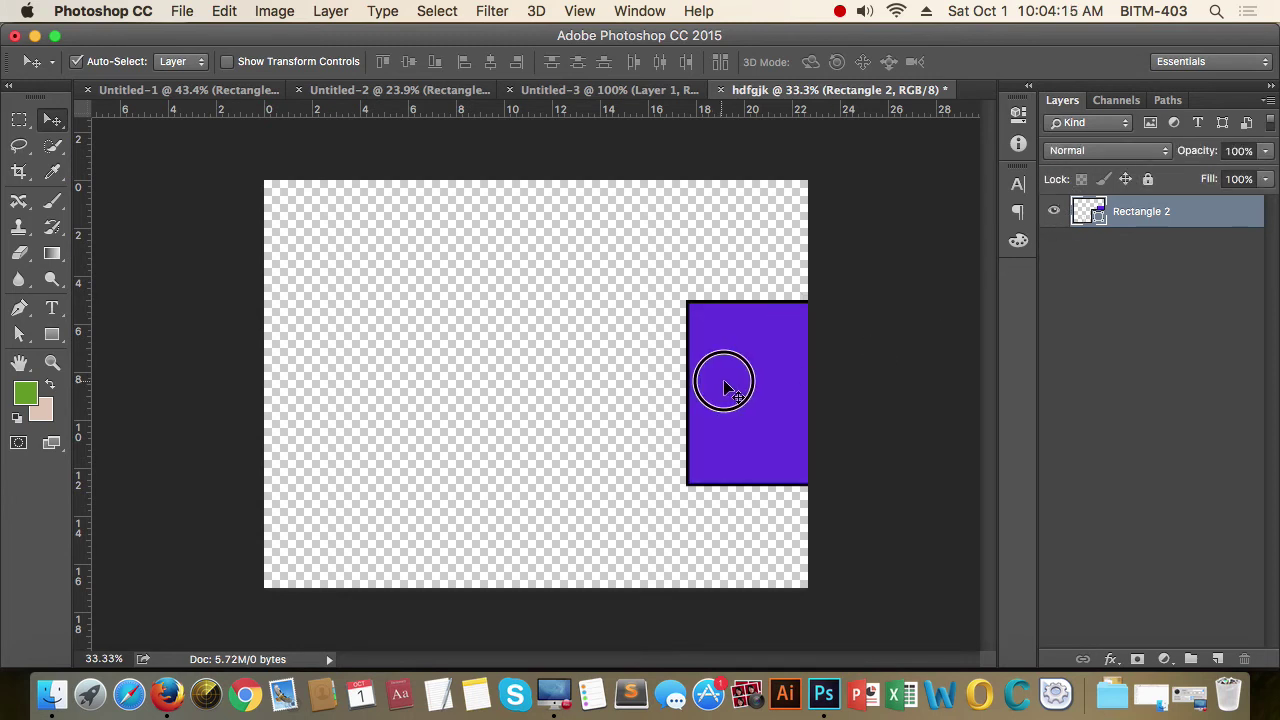
pyautogui.moveTo(722, 392)
pyautogui.mouseDown()
pyautogui.moveTo(447, 388)
pyautogui.moveTo(465, 387)
pyautogui.mouseUp()
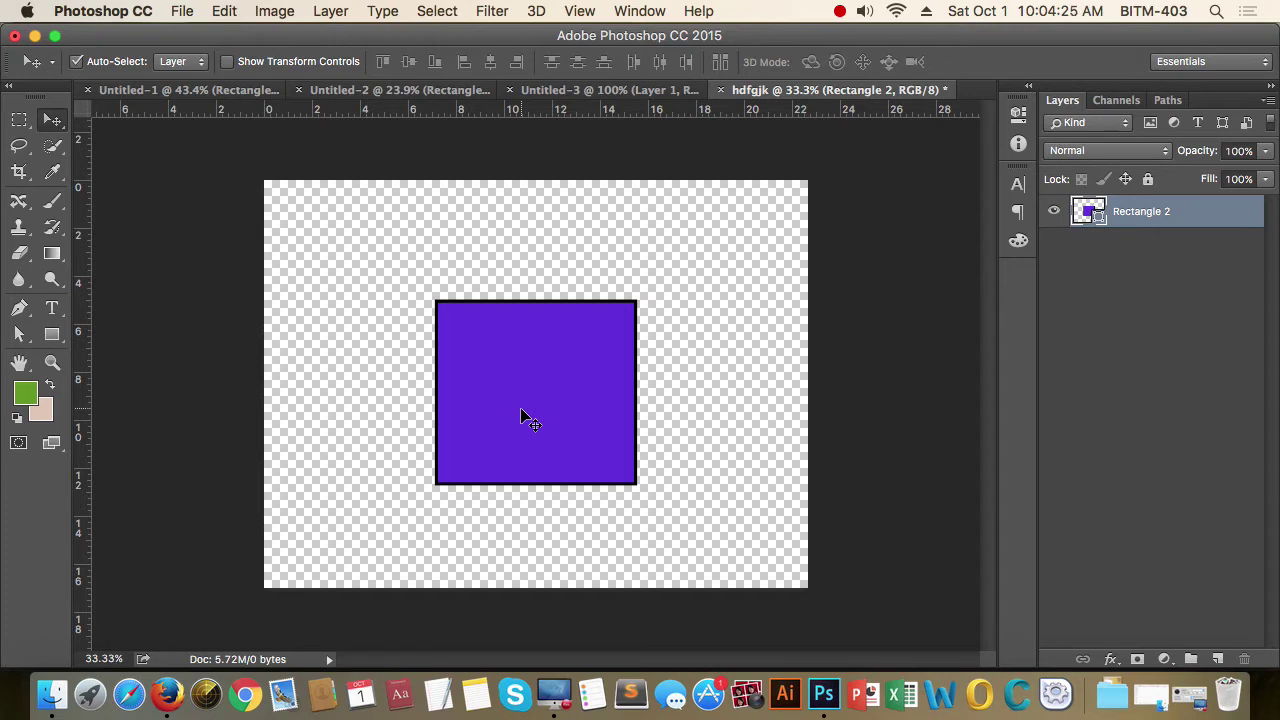
# Step: Back in Untitled-1, select three Rectangle 2 layers, dismiss their menu, then deselect them
pyautogui.click(229, 95)
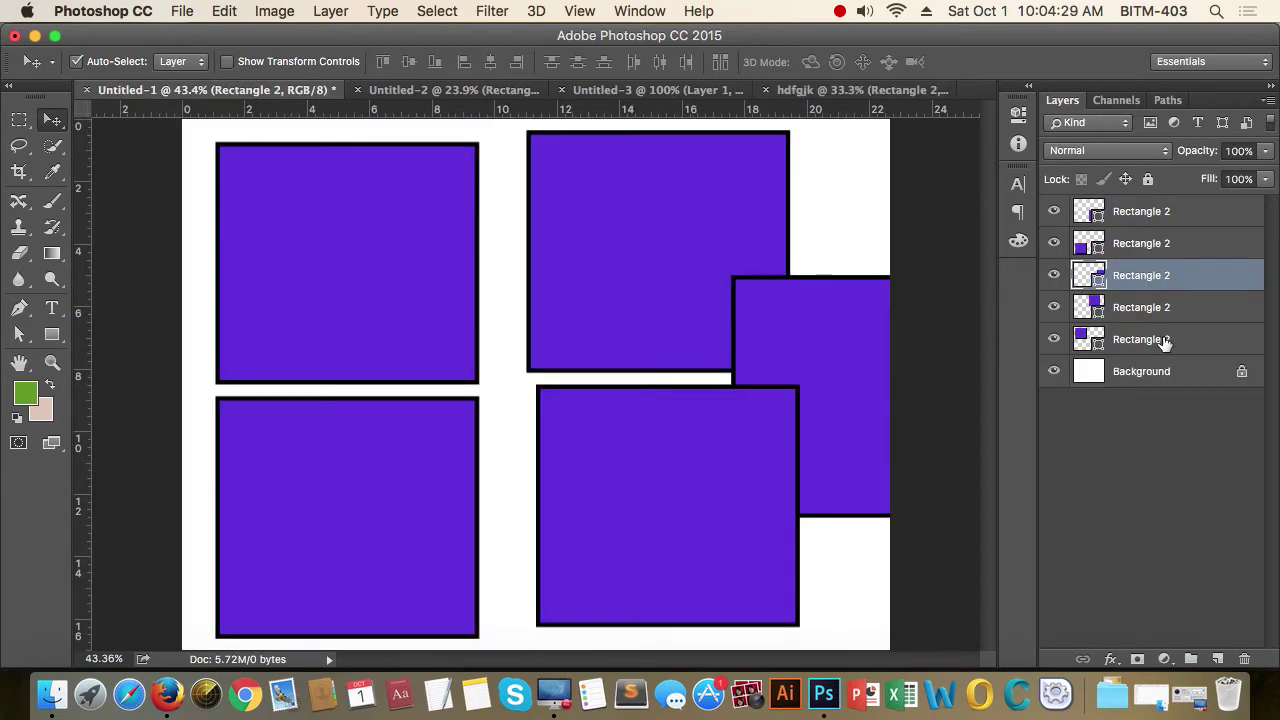
pyautogui.keyDown('shift'); pyautogui.click(1165, 341); pyautogui.keyUp('shift')
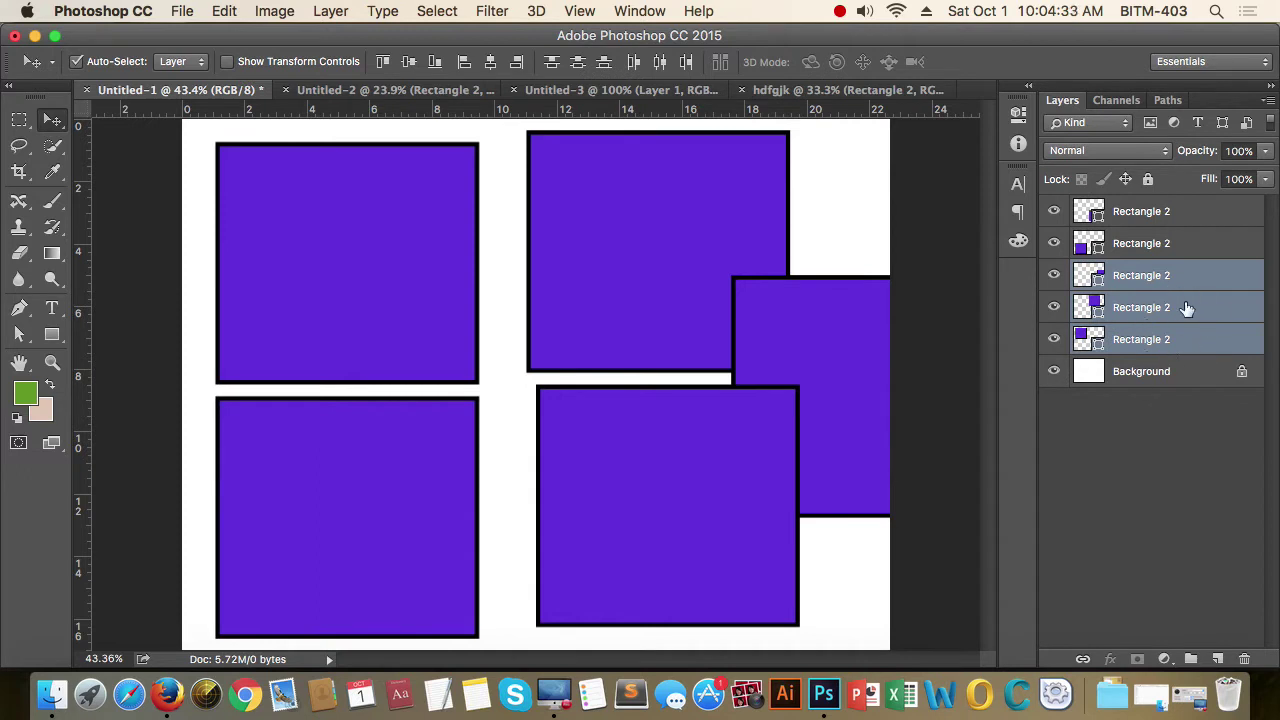
pyautogui.rightClick(1163, 275)
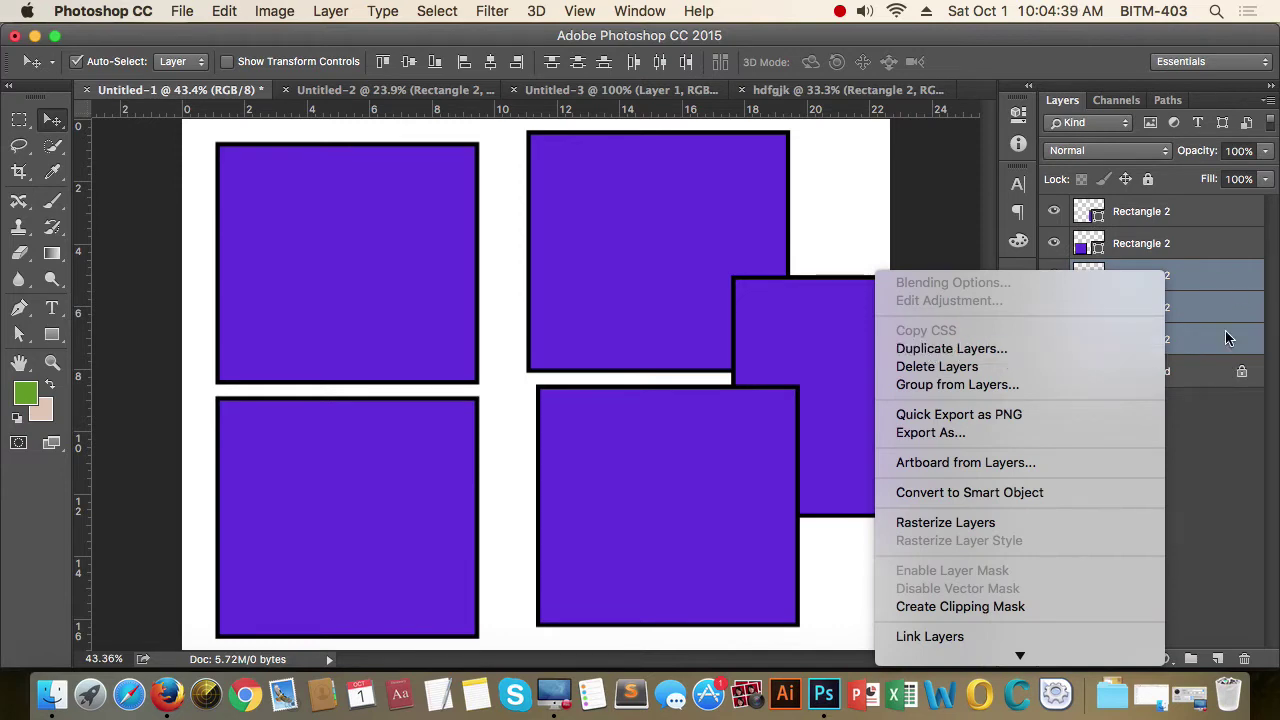
pyautogui.click(1218, 437)
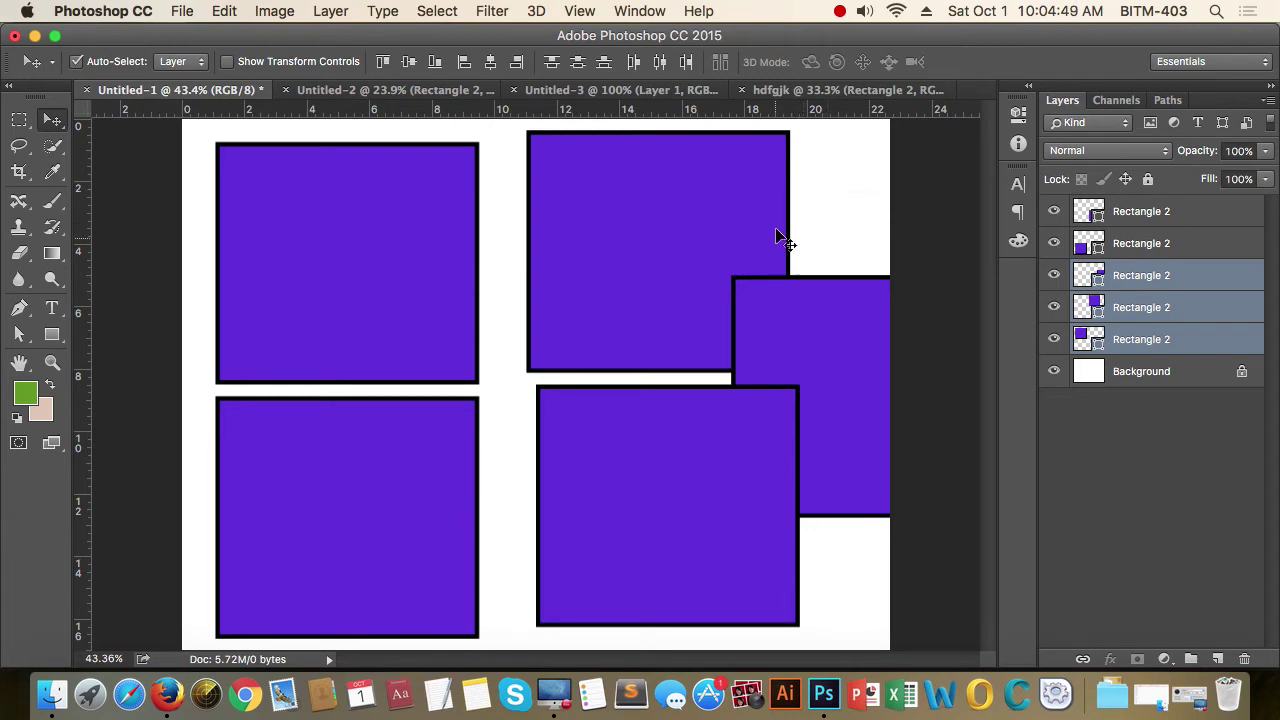
pyautogui.click(1108, 478)
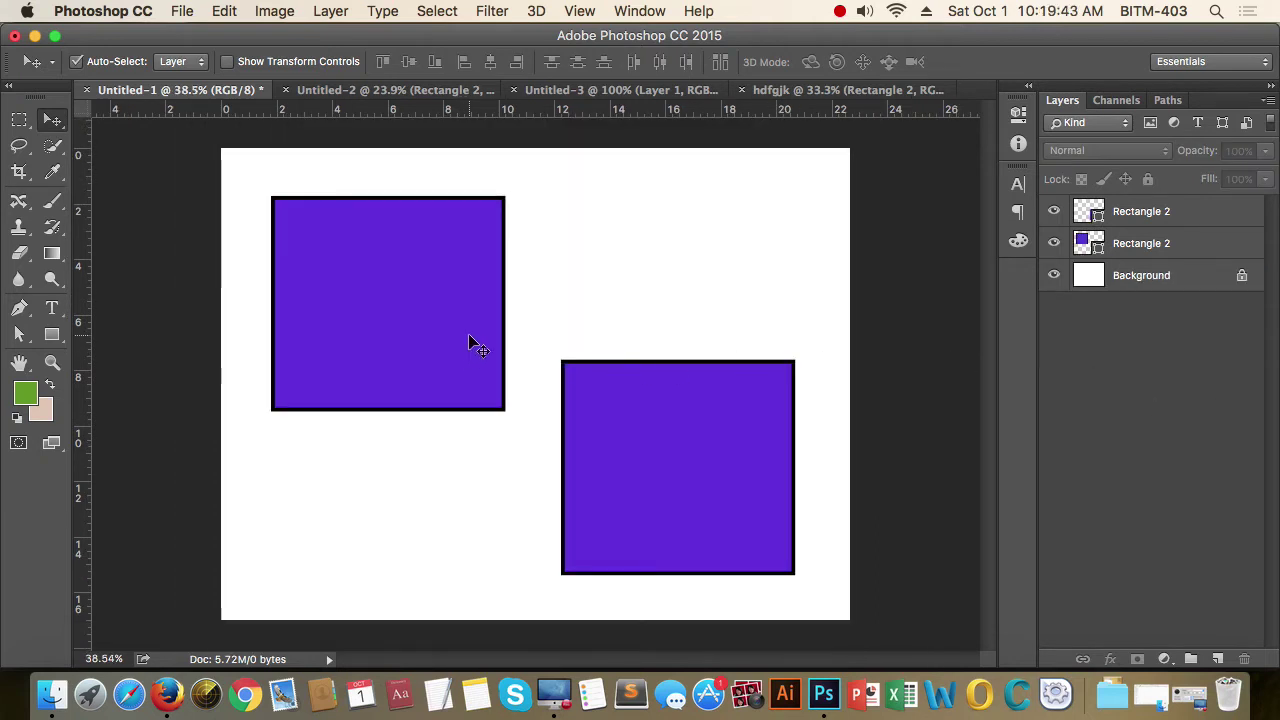
# Step: Copy the right rectangle and arrange two squares in a top row, one below
pyautogui.moveTo(471, 343); pyautogui.dragTo(468, 347)
pyautogui.moveTo(699, 443)
pyautogui.mouseDown()
pyautogui.moveTo(706, 332)
pyautogui.moveTo(732, 299)
pyautogui.moveTo(596, 521)
pyautogui.mouseUp()
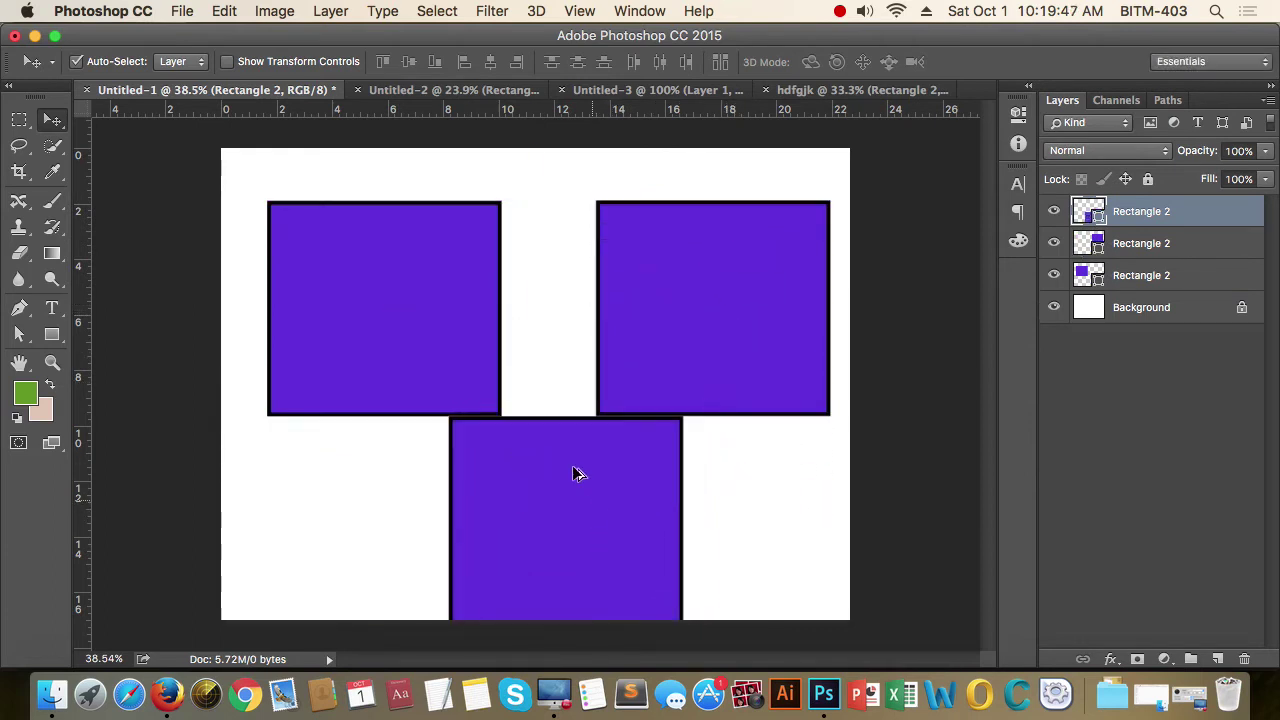
pyautogui.moveTo(430, 320); pyautogui.dragTo(391, 266)
pyautogui.moveTo(681, 320); pyautogui.dragTo(700, 289)
pyautogui.moveTo(354, 337); pyautogui.dragTo(354, 357)
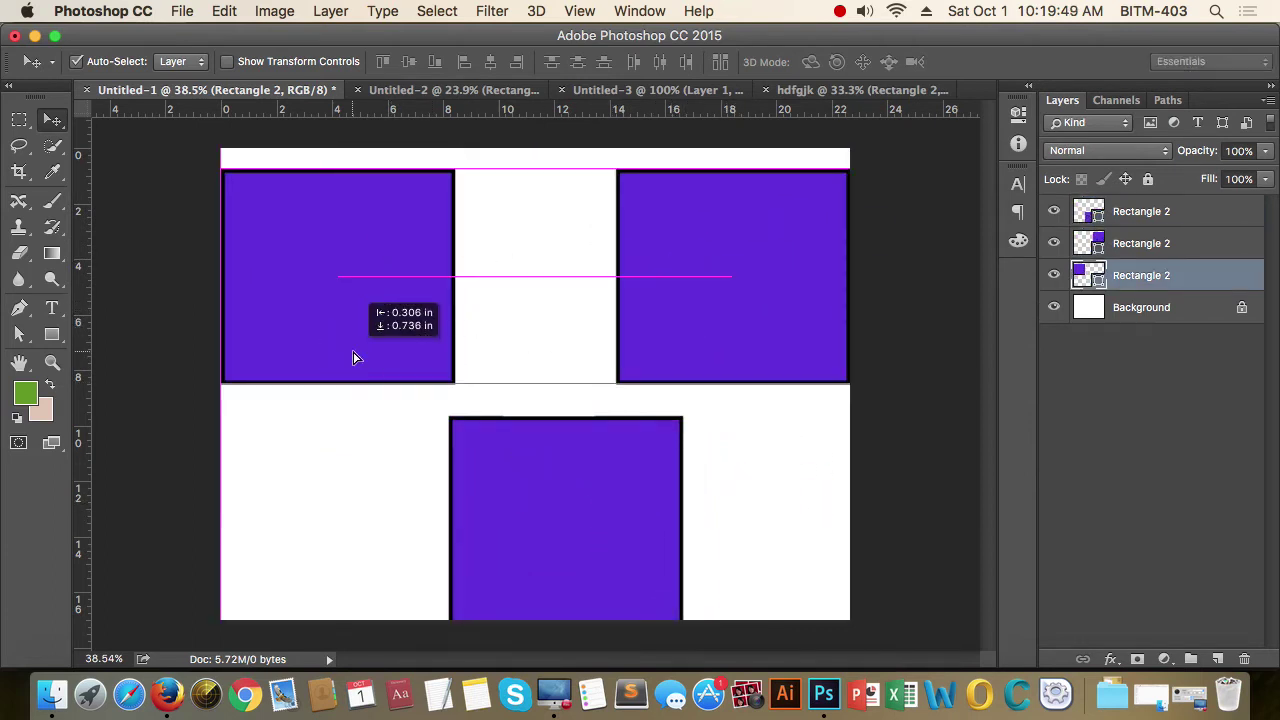
pyautogui.moveTo(486, 457); pyautogui.dragTo(481, 465)
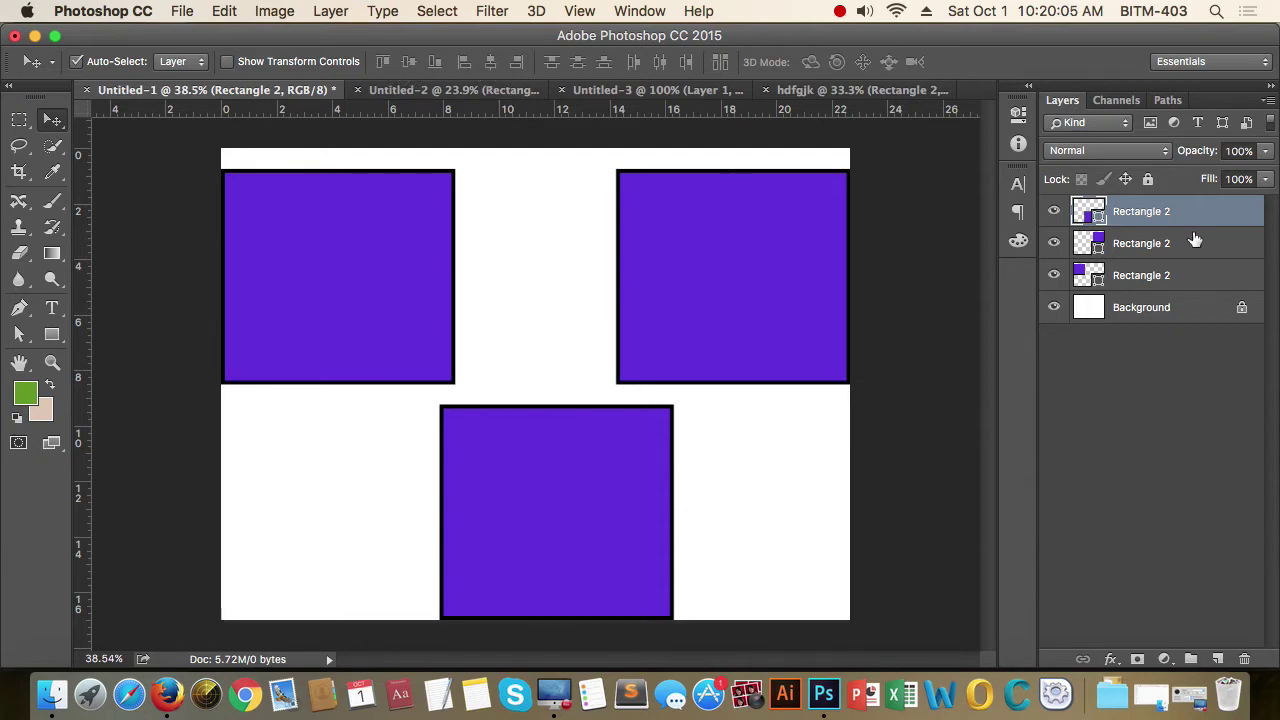
# Step: Marquee-select the rectangles, try aligning bottom edges, then reselect two of them
pyautogui.moveTo(322, 486); pyautogui.dragTo(529, 297)
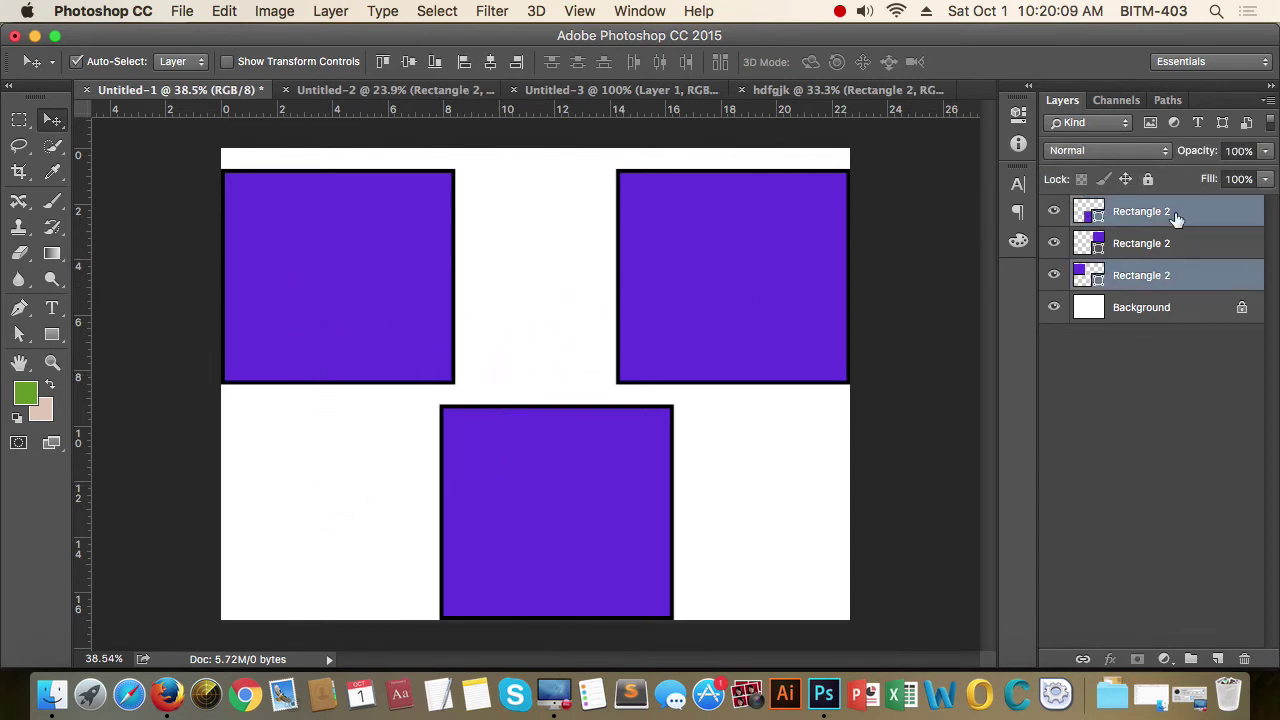
pyautogui.click(435, 61)
pyautogui.click(314, 469)
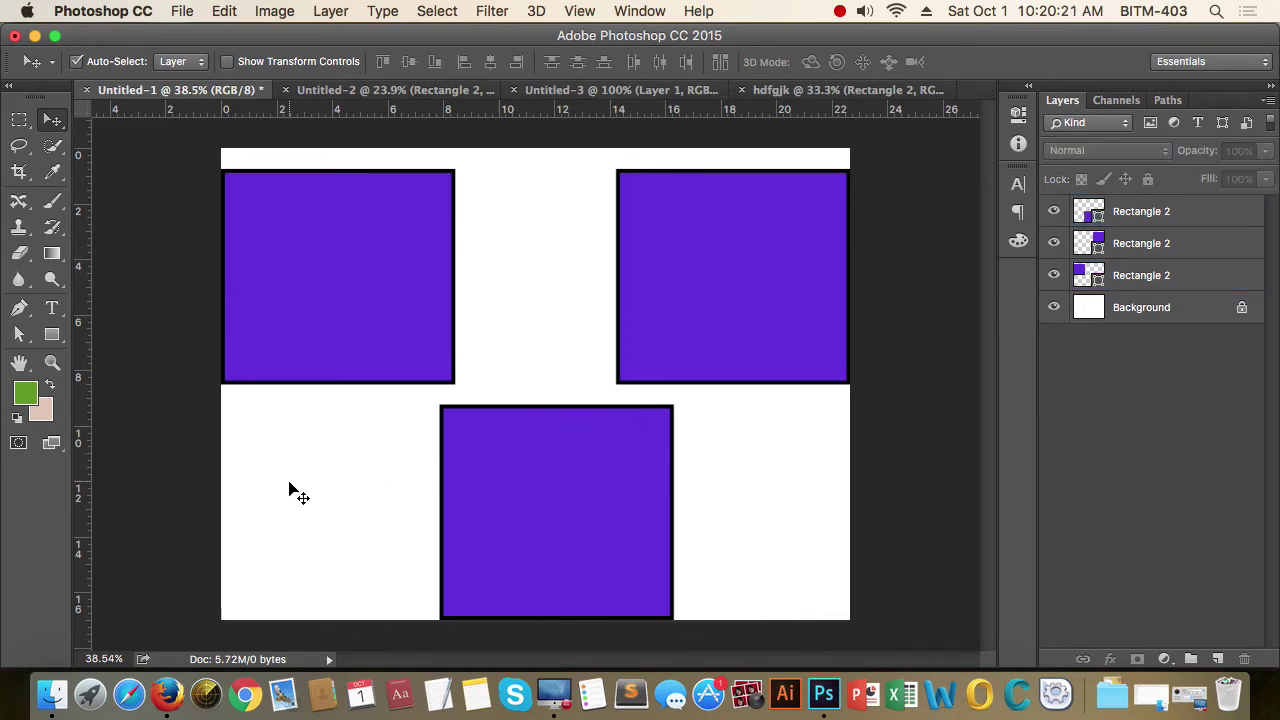
pyautogui.moveTo(289, 482)
pyautogui.mouseDown()
pyautogui.moveTo(703, 348)
pyautogui.moveTo(763, 283)
pyautogui.mouseUp()
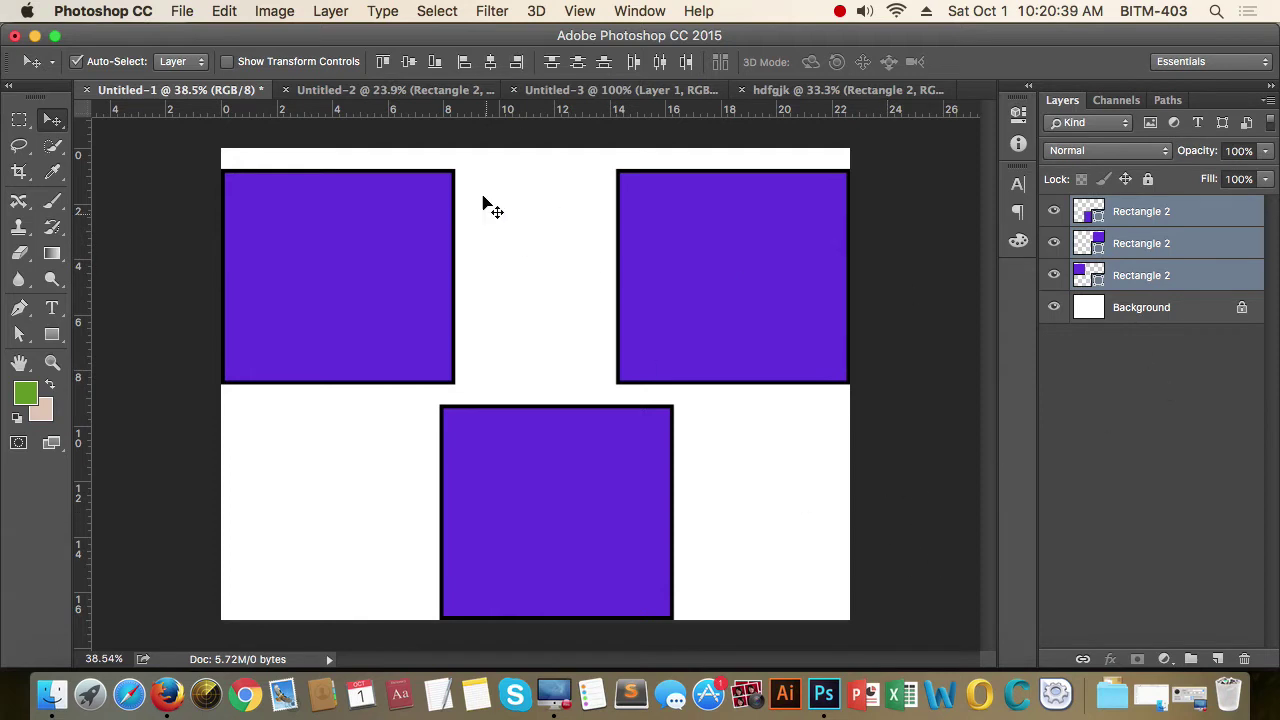
pyautogui.click(1150, 415)
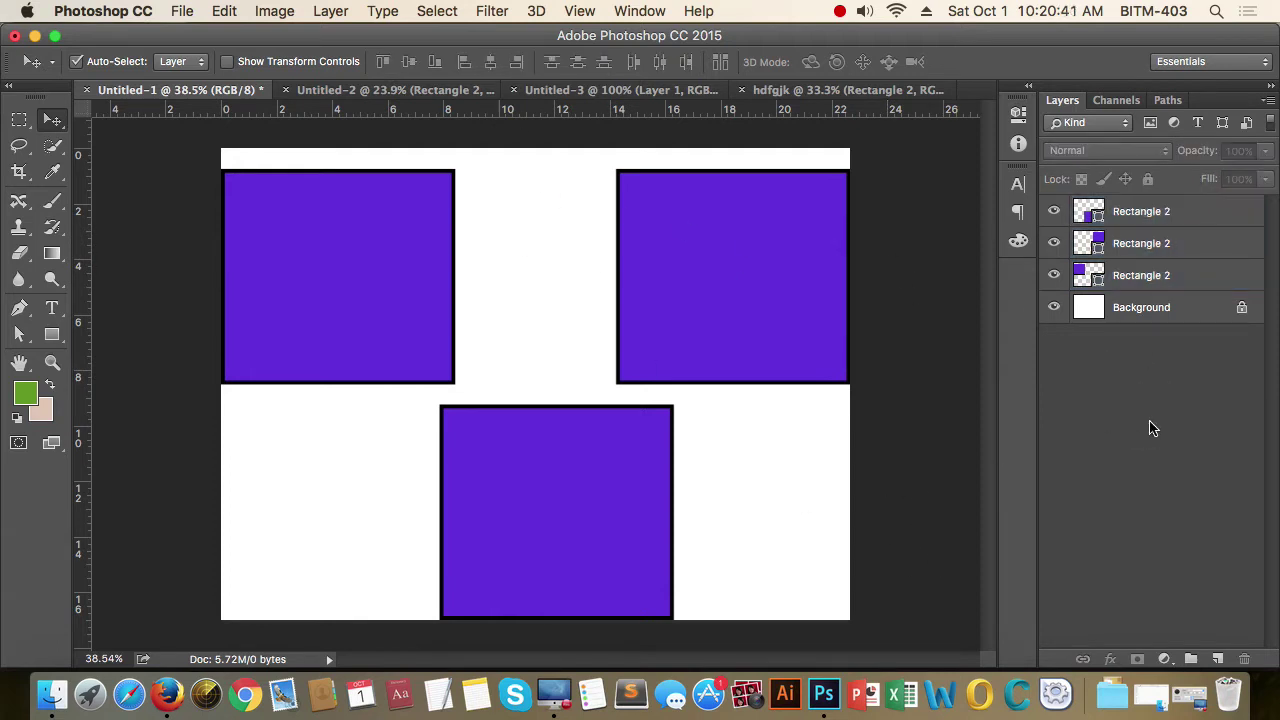
pyautogui.click(348, 458)
pyautogui.moveTo(348, 458); pyautogui.dragTo(537, 360)
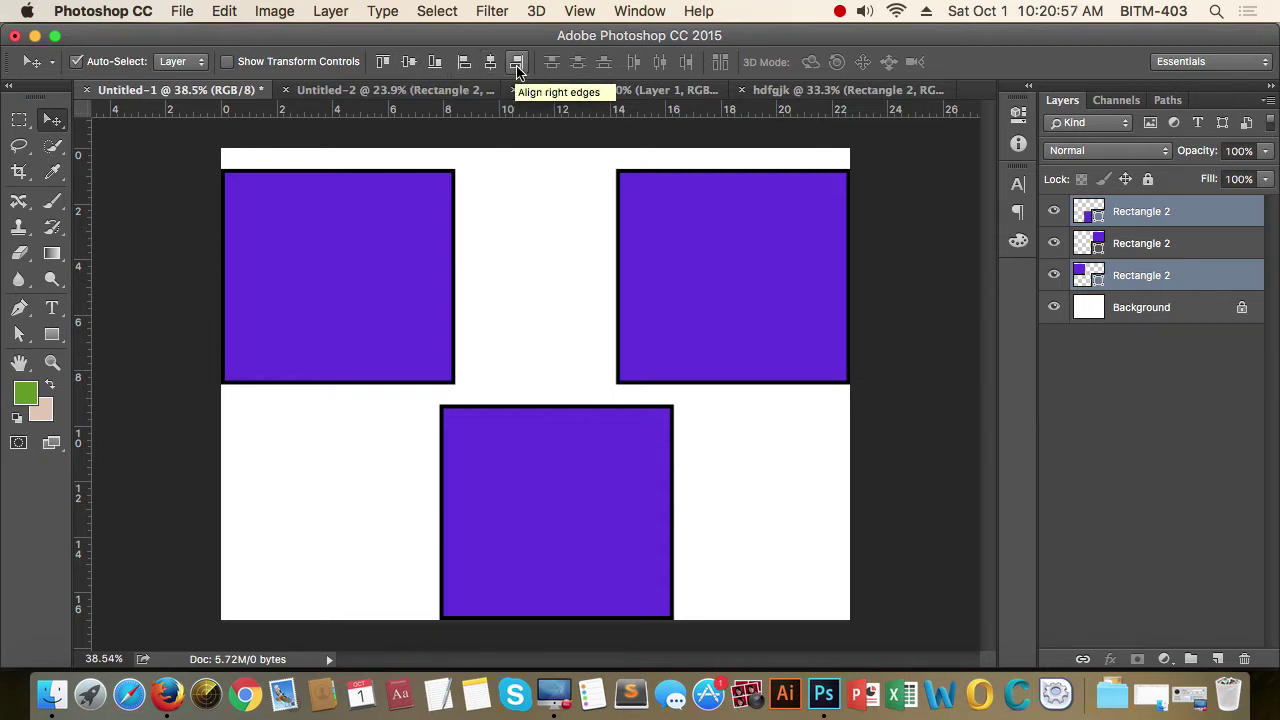
pyautogui.click(383, 62)
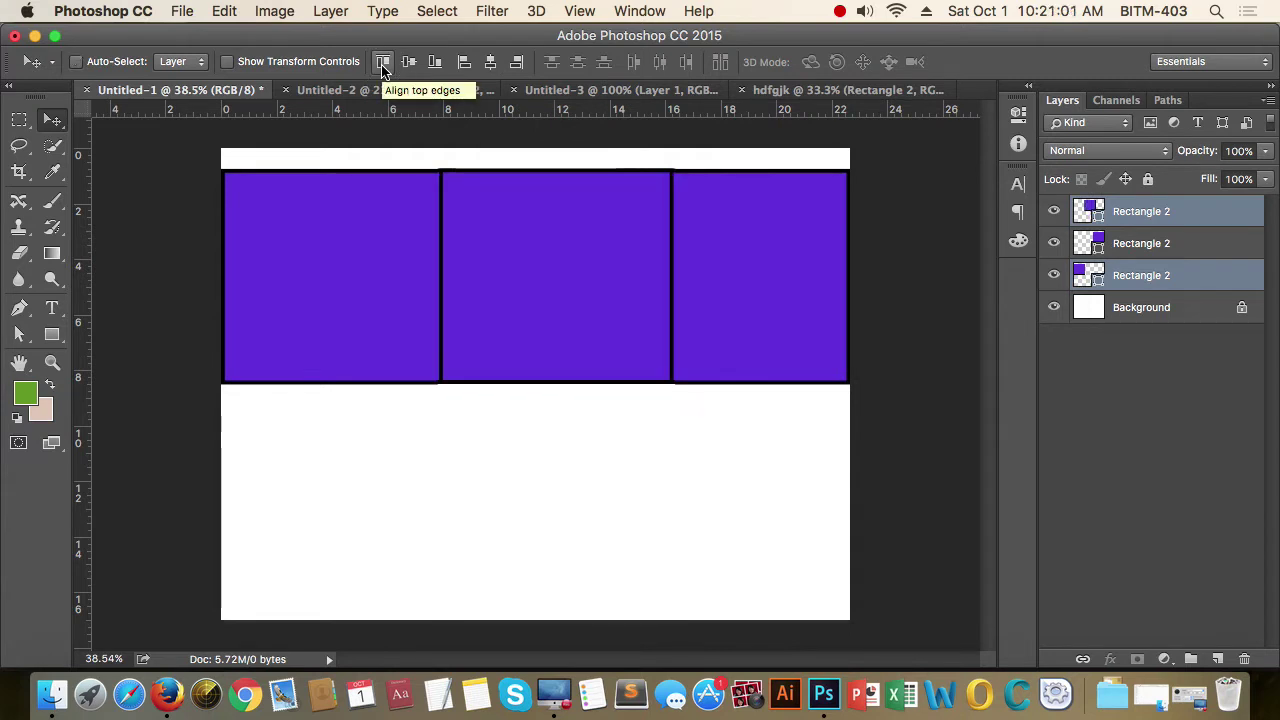
pyautogui.hotkey('ctrl', 'z')
pyautogui.click(433, 62)
pyautogui.hotkey('ctrl', 'z')
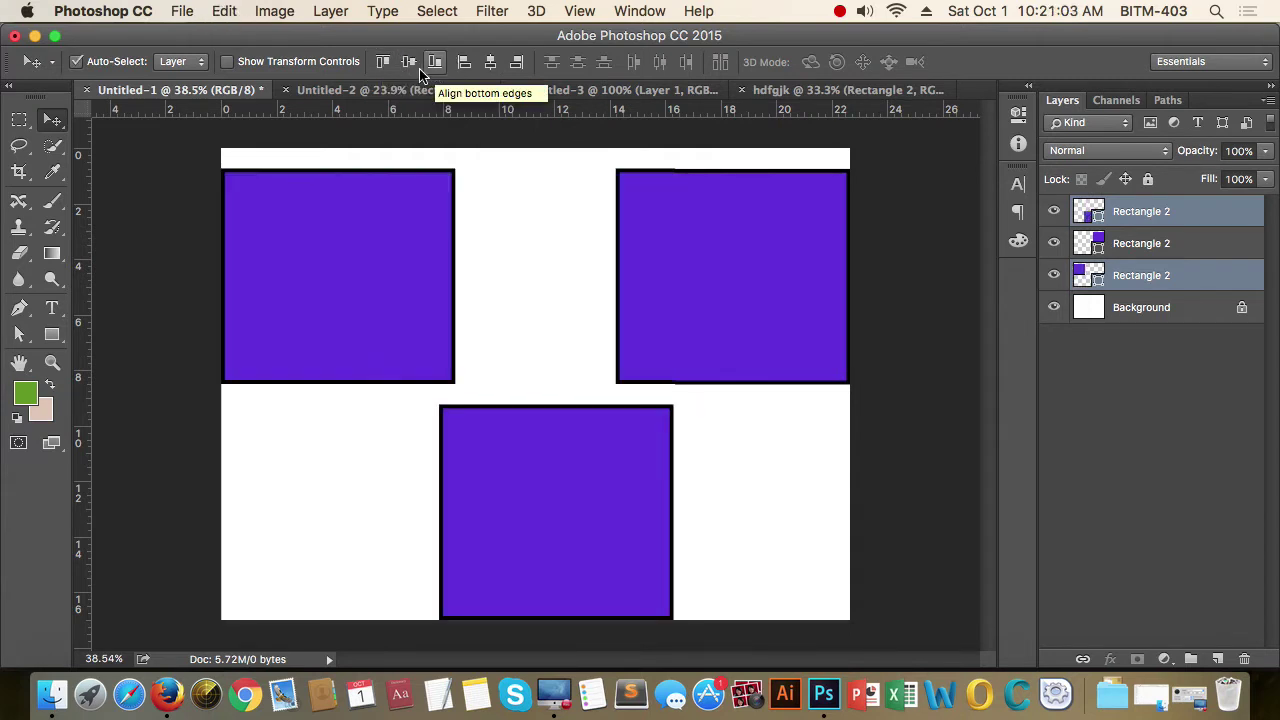
pyautogui.click(409, 62)
pyautogui.hotkey('ctrl', 'z')
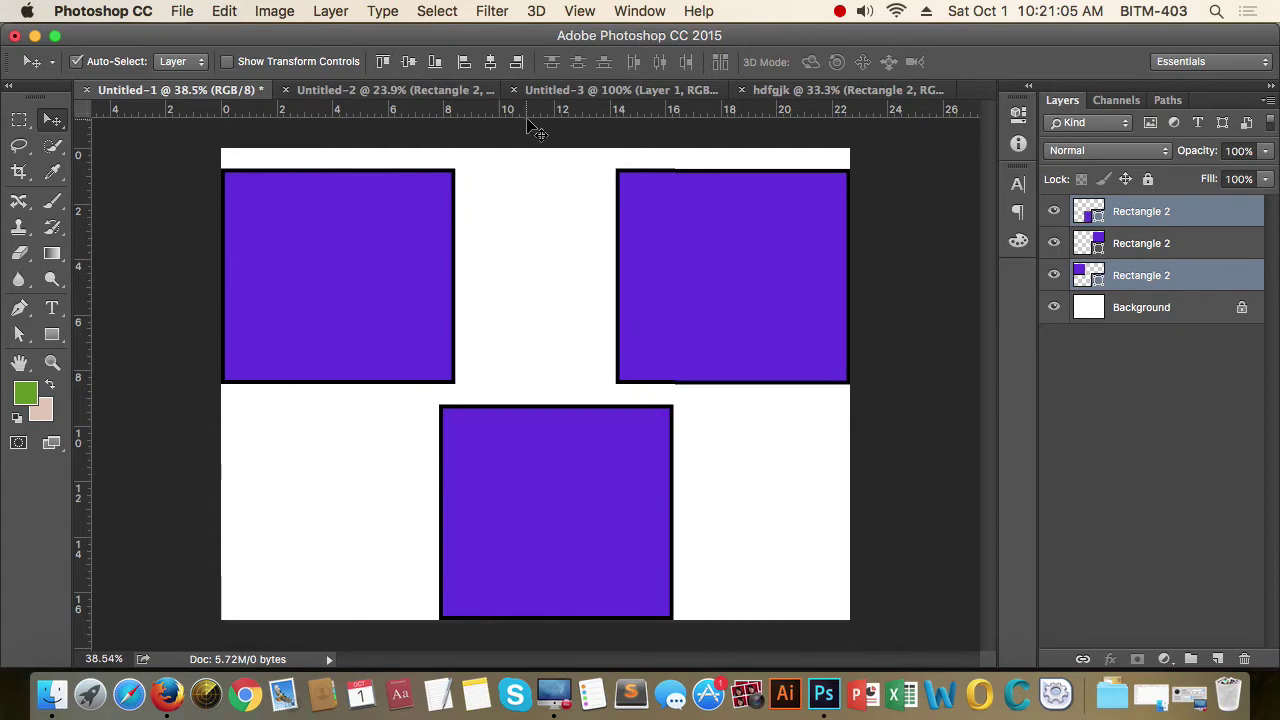
pyautogui.click(463, 62)
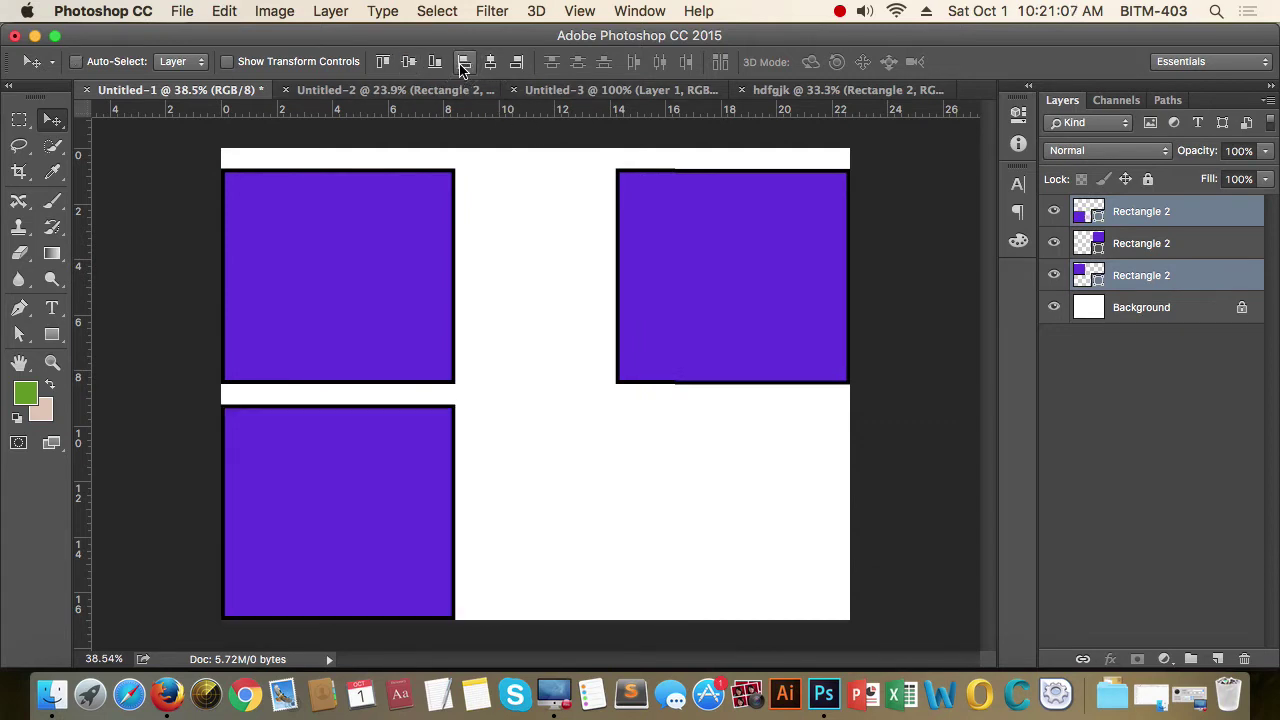
pyautogui.hotkey('ctrl', 'z')
pyautogui.click(490, 62)
pyautogui.hotkey('ctrl', 'z')
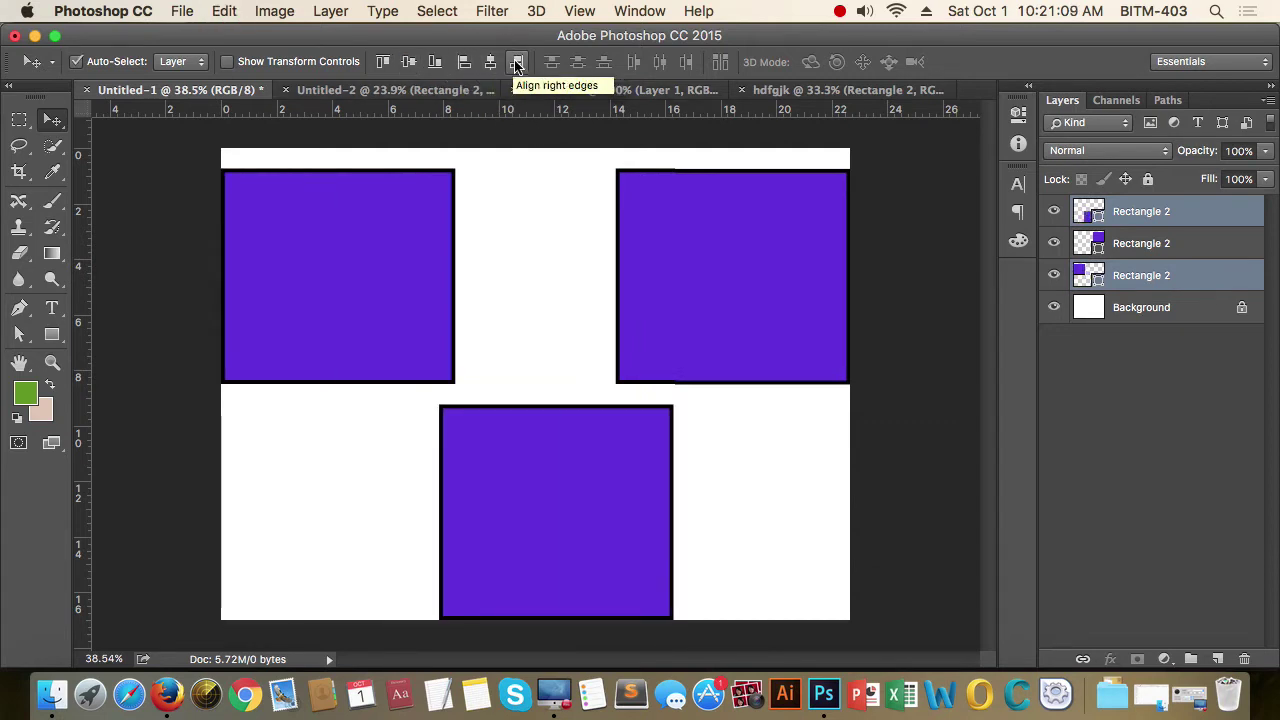
pyautogui.click(517, 63)
pyautogui.hotkey('ctrl', 'z')
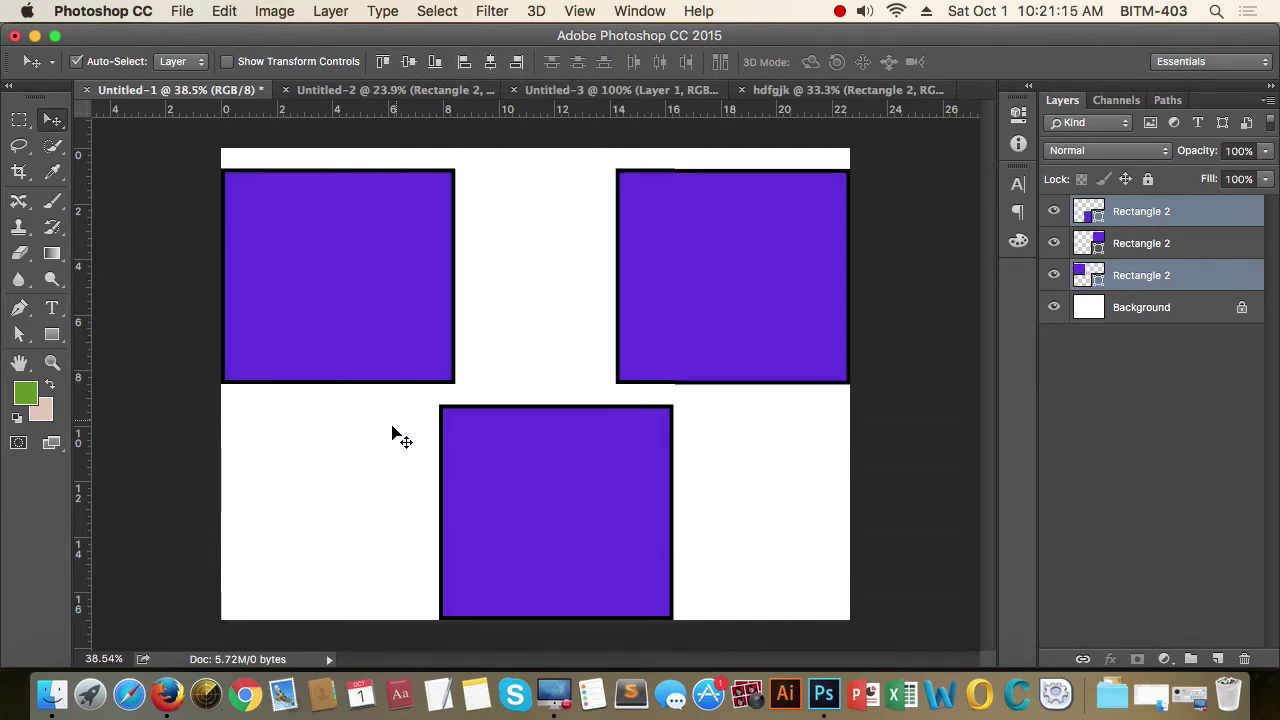
pyautogui.moveTo(370, 445); pyautogui.dragTo(740, 318)
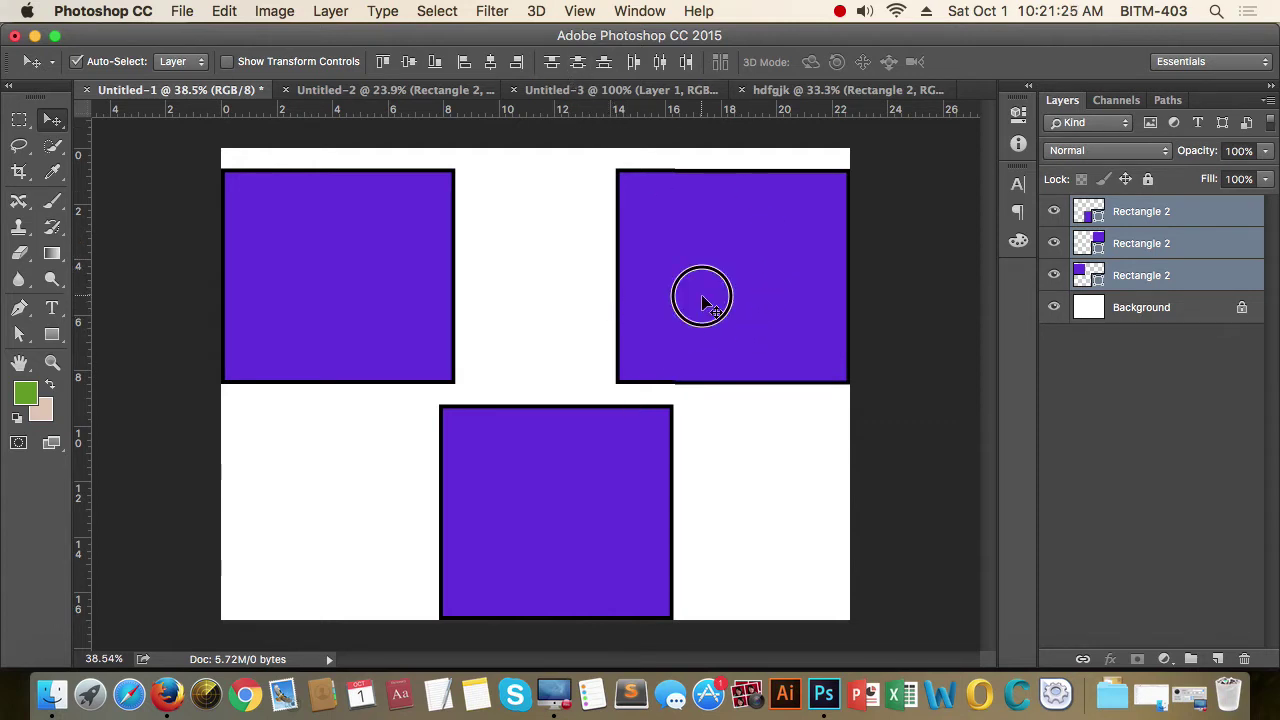
# Step: Delete the two top squares and free-transform the remaining one into a narrow bar
pyautogui.click(733, 268)
pyautogui.press('Delete')
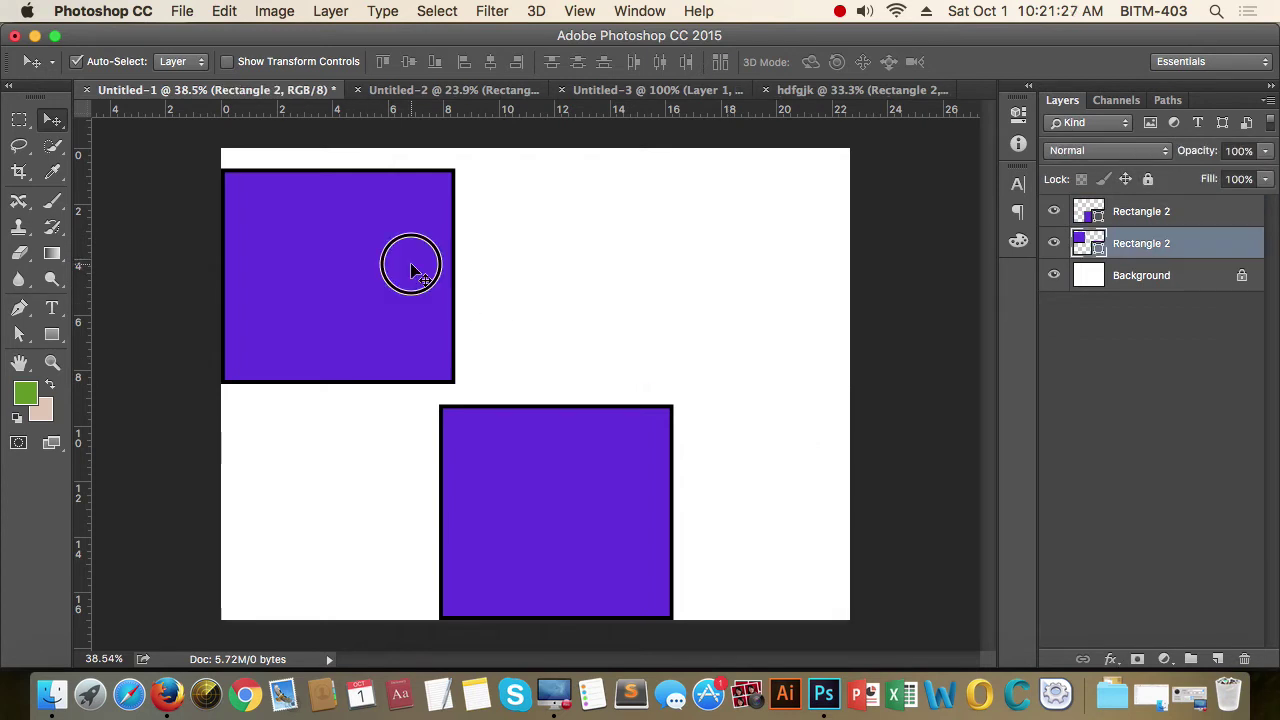
pyautogui.click(414, 266)
pyautogui.press('Delete')
pyautogui.moveTo(537, 423); pyautogui.dragTo(547, 260)
pyautogui.hotkey('ctrl', 't')
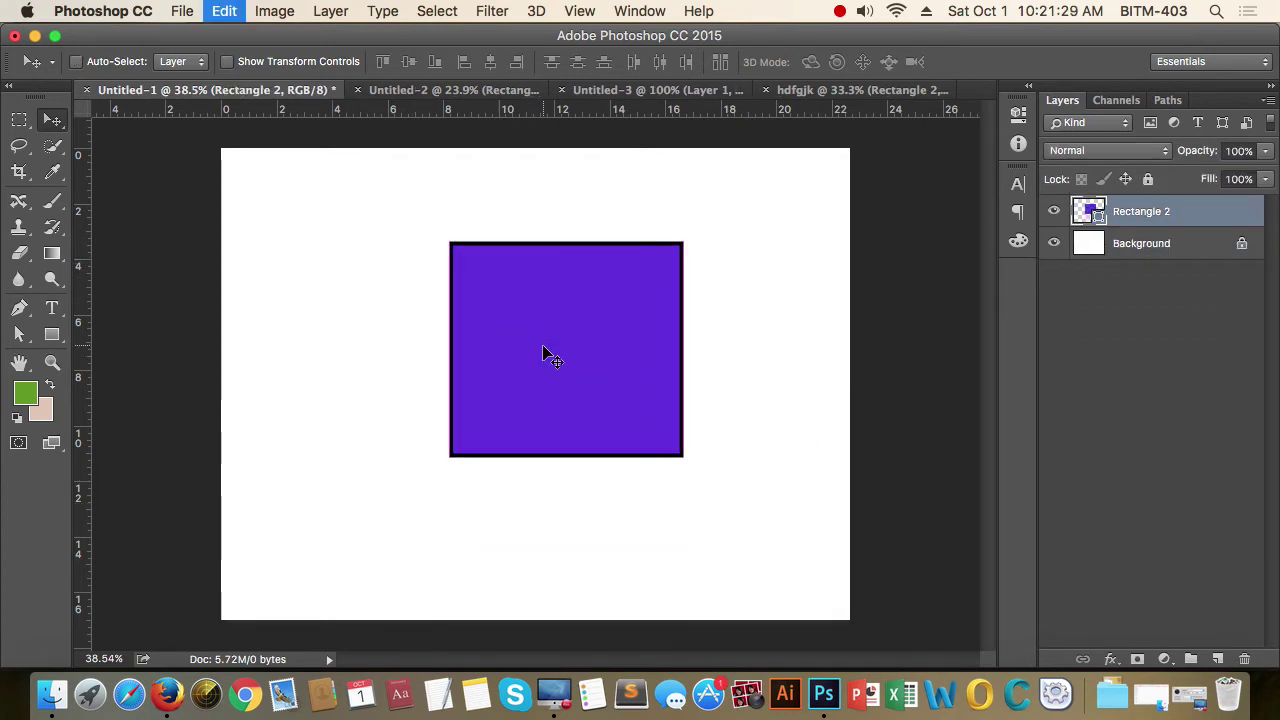
pyautogui.moveTo(683, 349)
pyautogui.mouseDown()
pyautogui.moveTo(620, 342)
pyautogui.moveTo(339, 241)
pyautogui.moveTo(477, 349)
pyautogui.mouseUp()
pyautogui.press('Return')
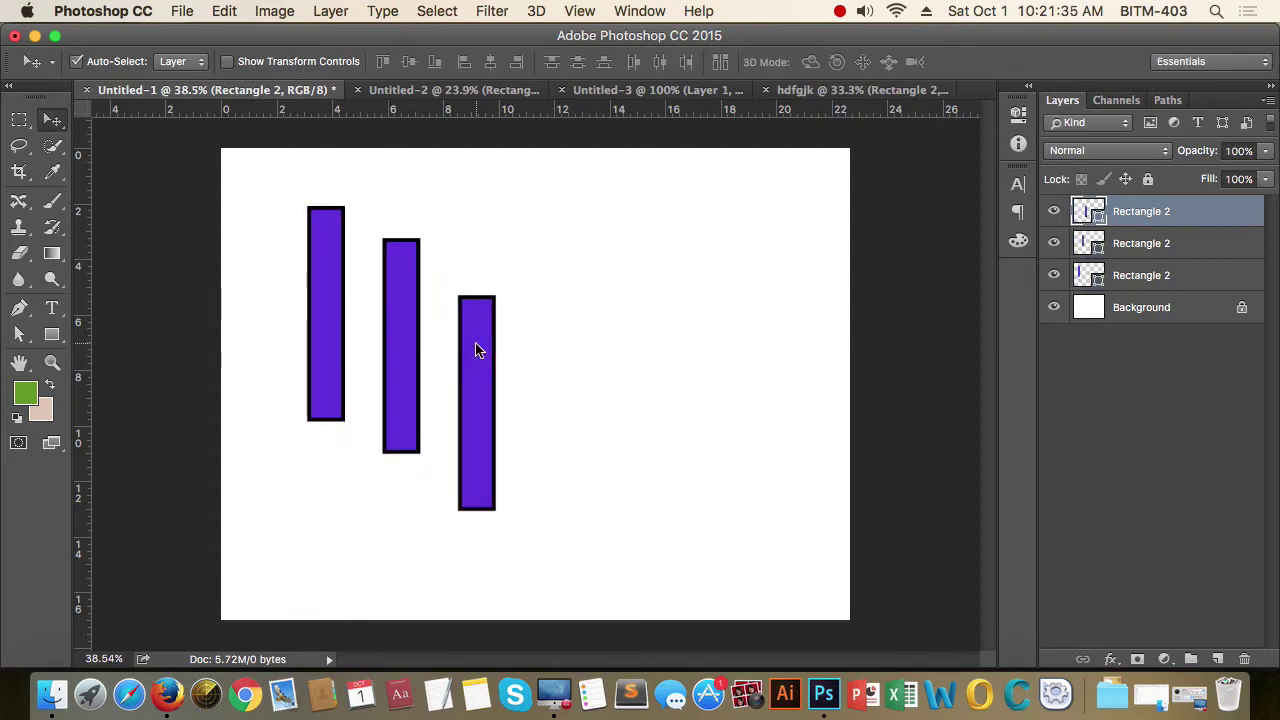
# Step: Make two copies of the bar, distribute them evenly and align their top edges
pyautogui.moveTo(249, 277); pyautogui.dragTo(697, 530)
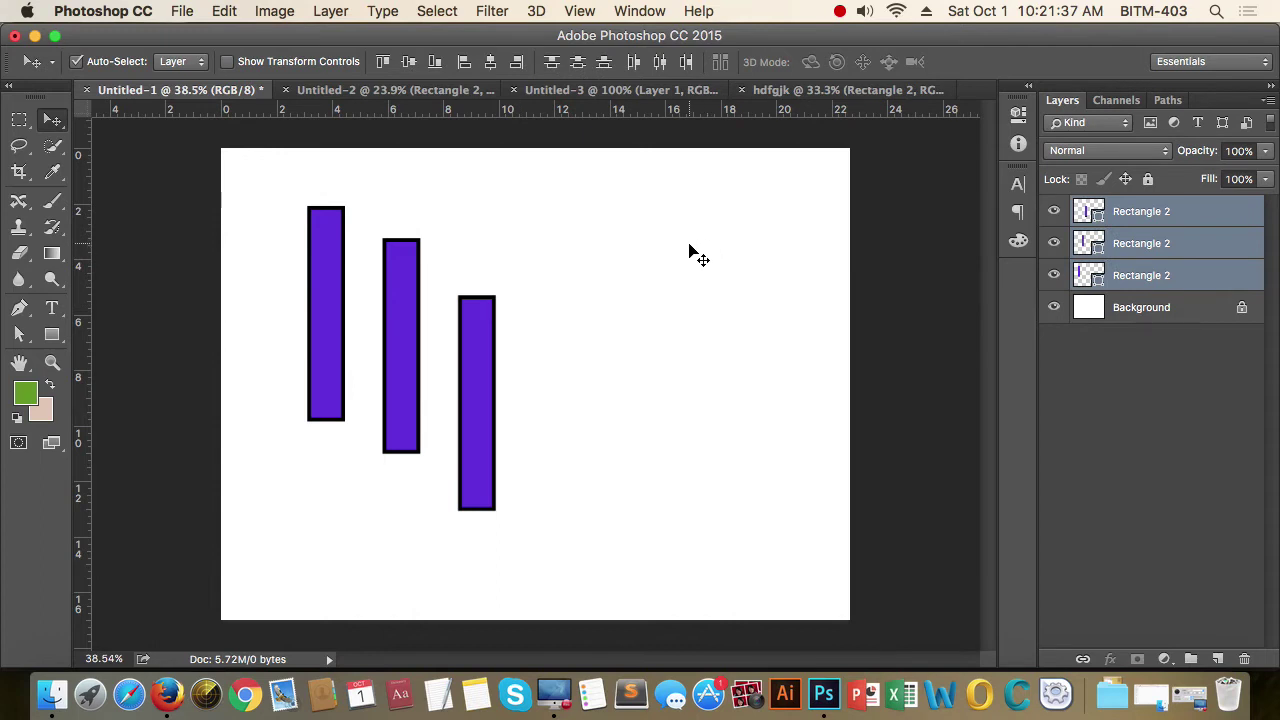
pyautogui.moveTo(491, 374); pyautogui.dragTo(569, 384)
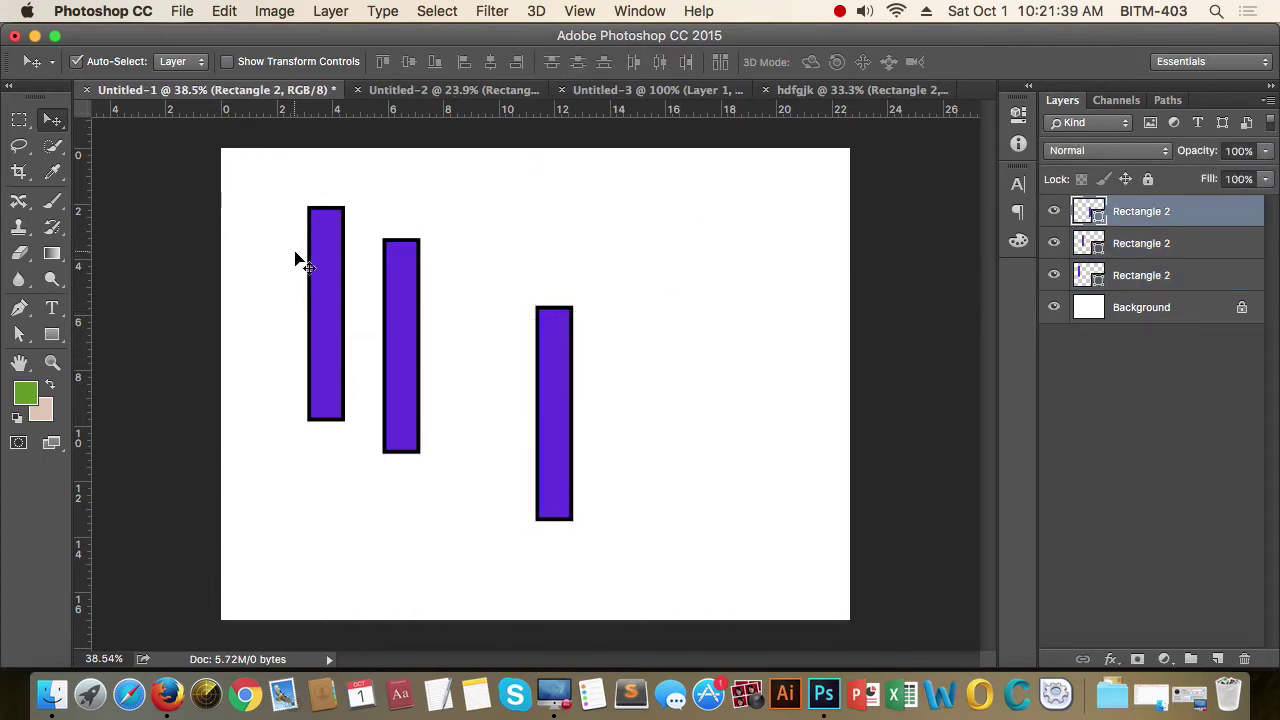
pyautogui.moveTo(300, 250); pyautogui.dragTo(614, 470)
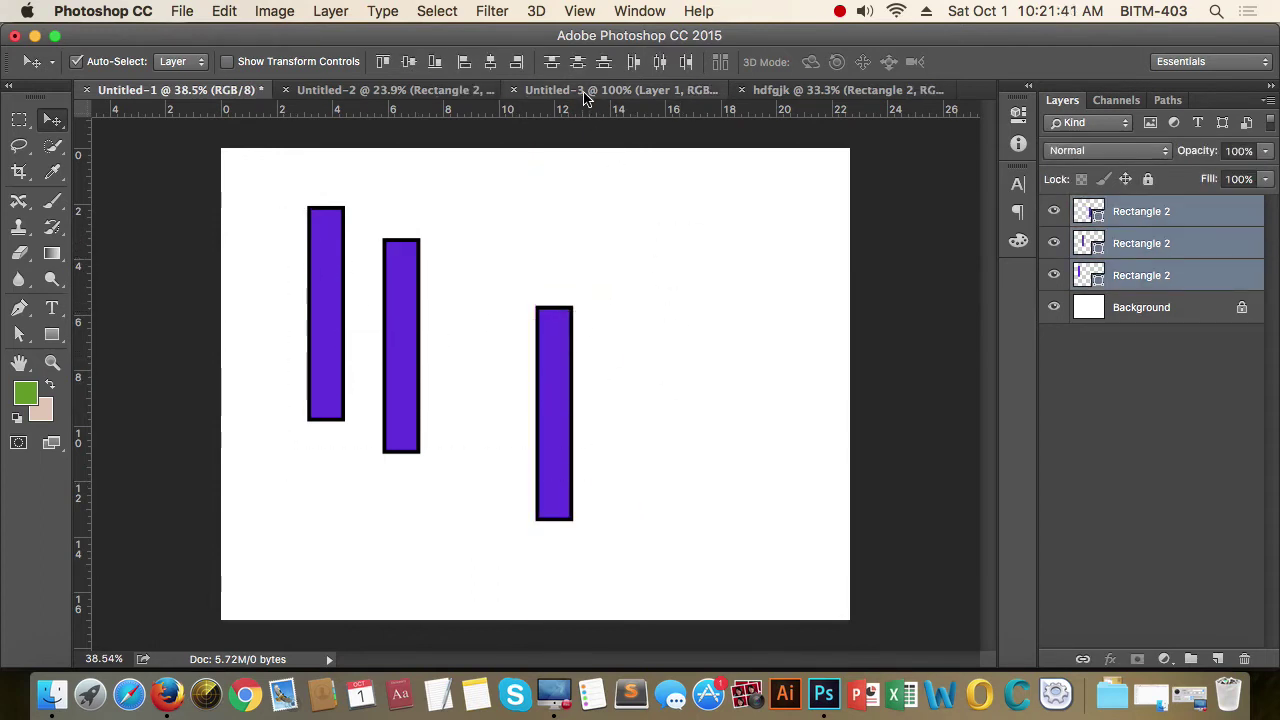
pyautogui.click(661, 66)
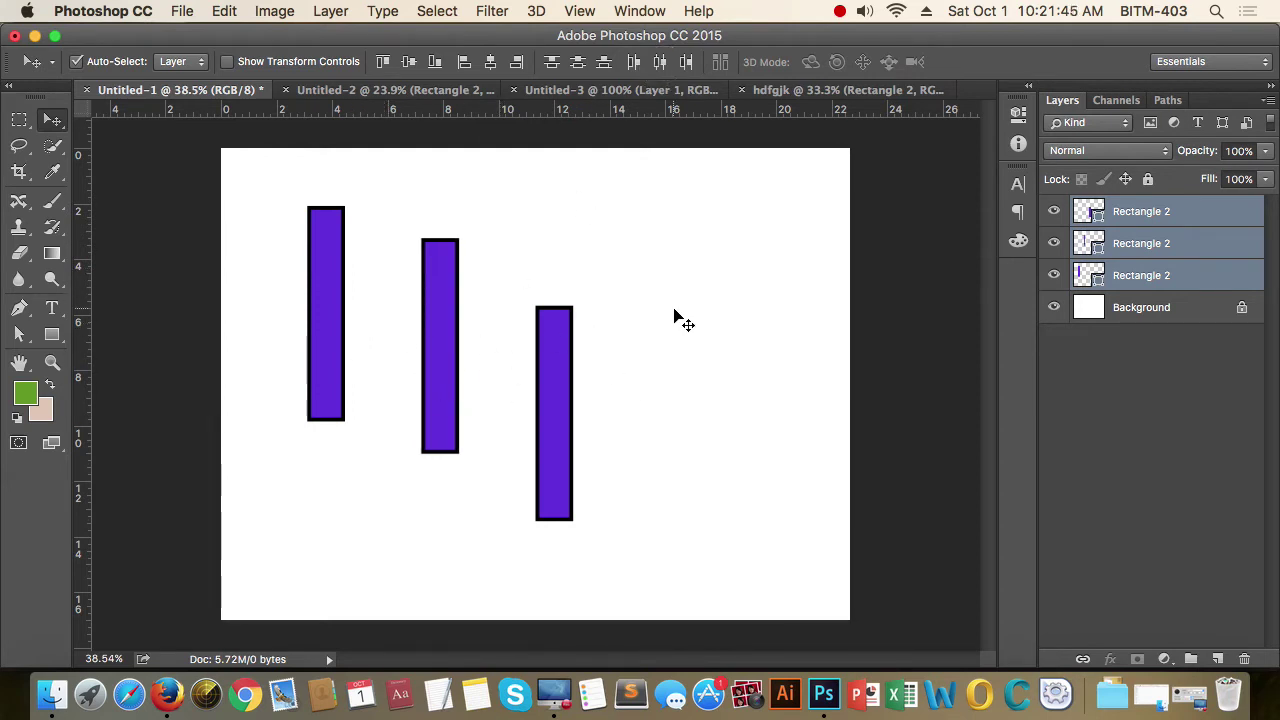
pyautogui.click(383, 62)
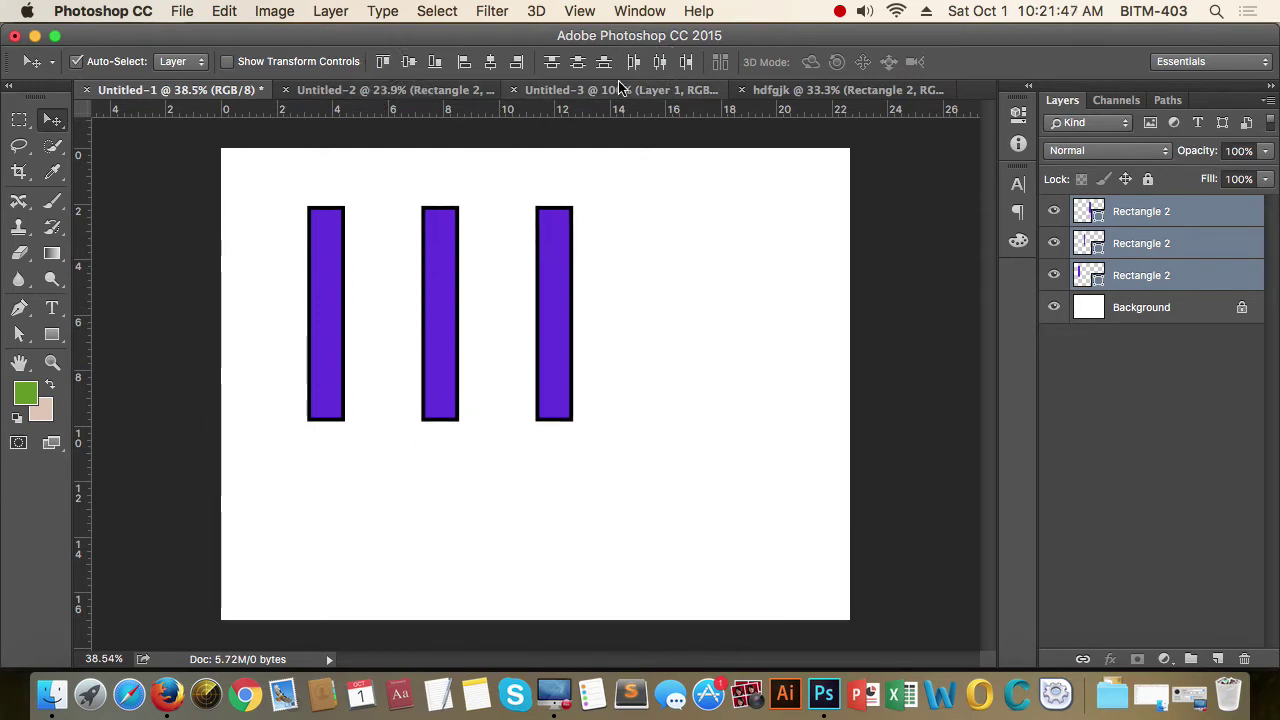
pyautogui.click(697, 364)
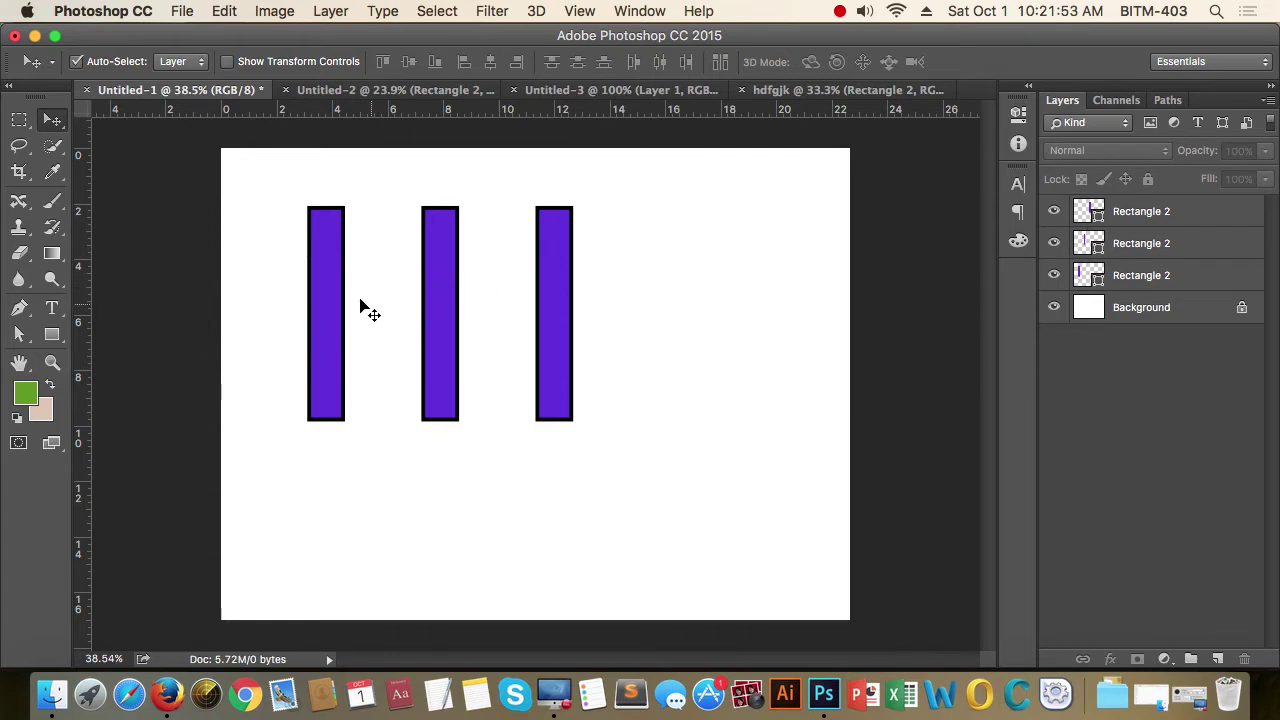
# Step: Trial-move the middle and right bars, undo it, and reselect all three bars
pyautogui.moveTo(240, 210)
pyautogui.mouseDown()
pyautogui.moveTo(591, 306)
pyautogui.moveTo(683, 281)
pyautogui.mouseUp()
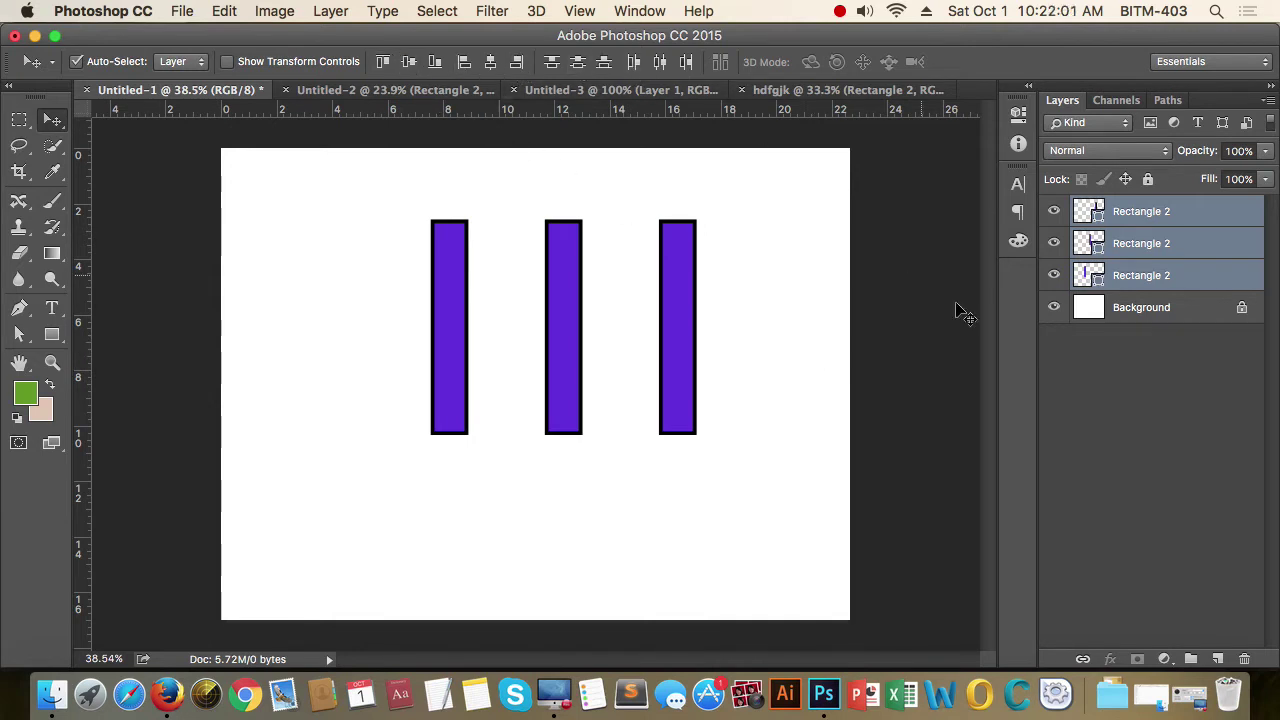
pyautogui.moveTo(503, 240)
pyautogui.mouseDown()
pyautogui.moveTo(700, 330)
pyautogui.moveTo(741, 324)
pyautogui.mouseUp()
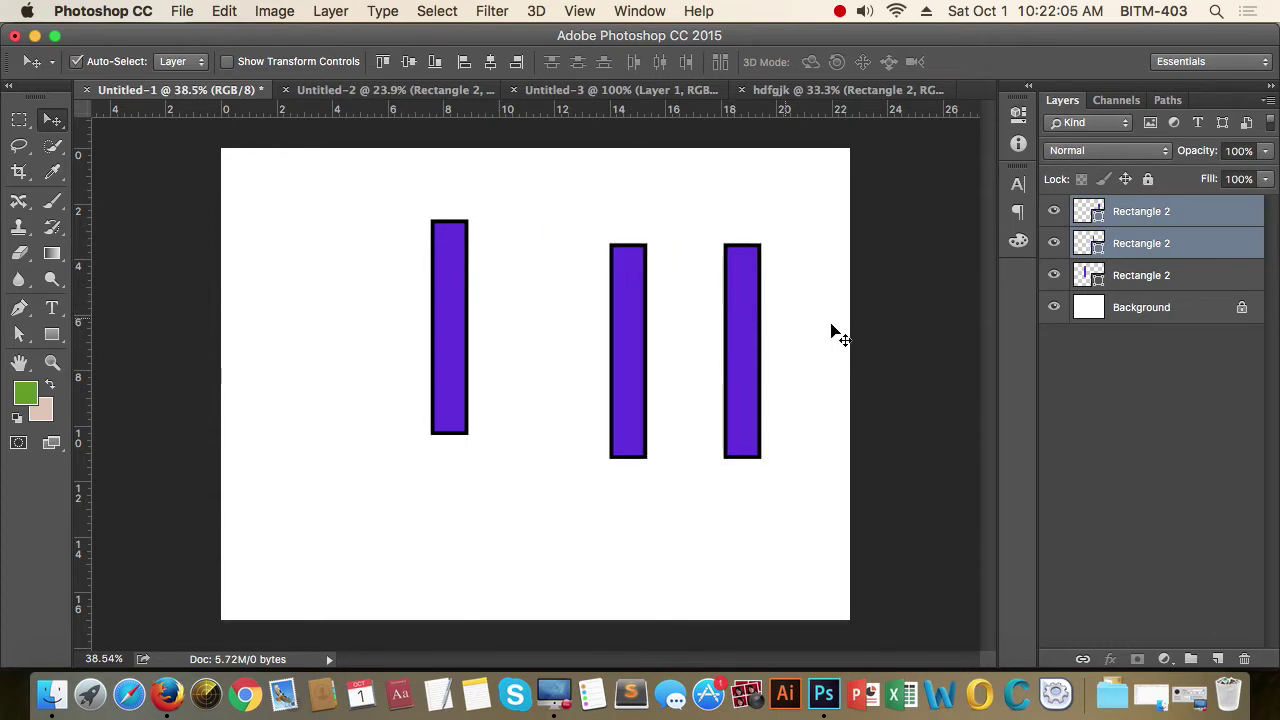
pyautogui.click(1125, 414)
pyautogui.click(450, 300)
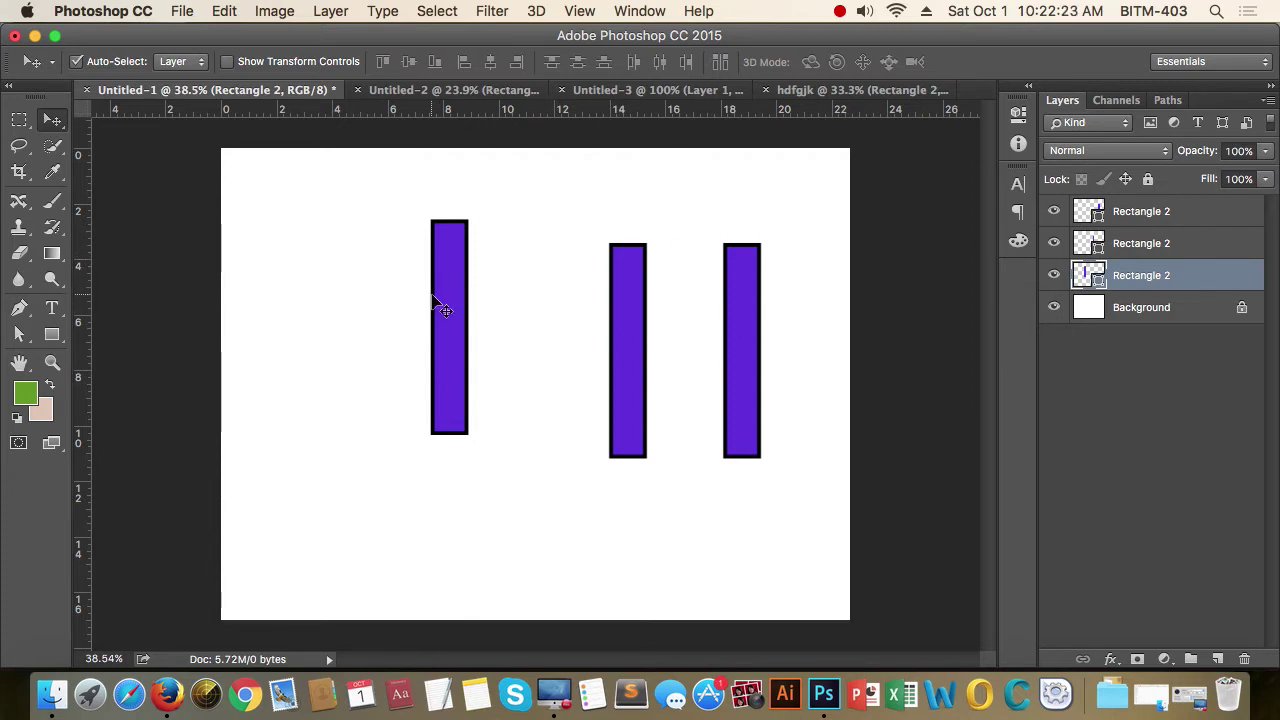
pyautogui.press('super')
pyautogui.press('super+z')
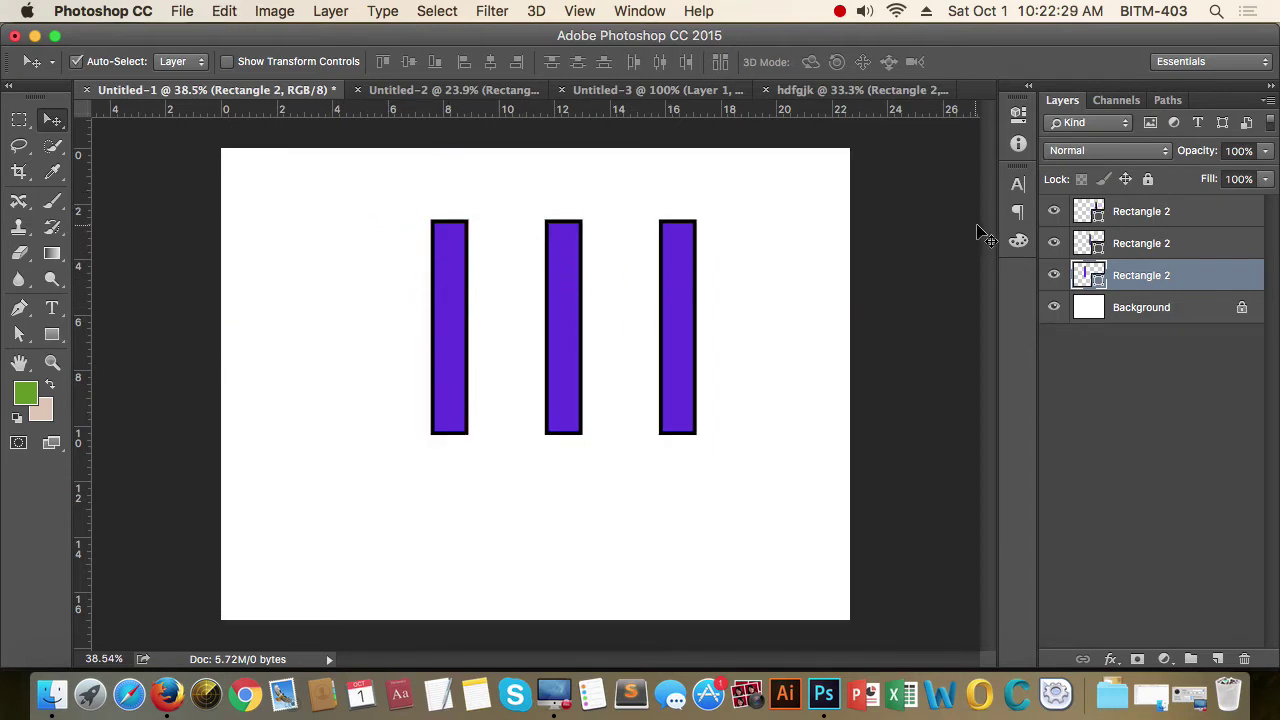
pyautogui.moveTo(362, 205); pyautogui.dragTo(690, 305)
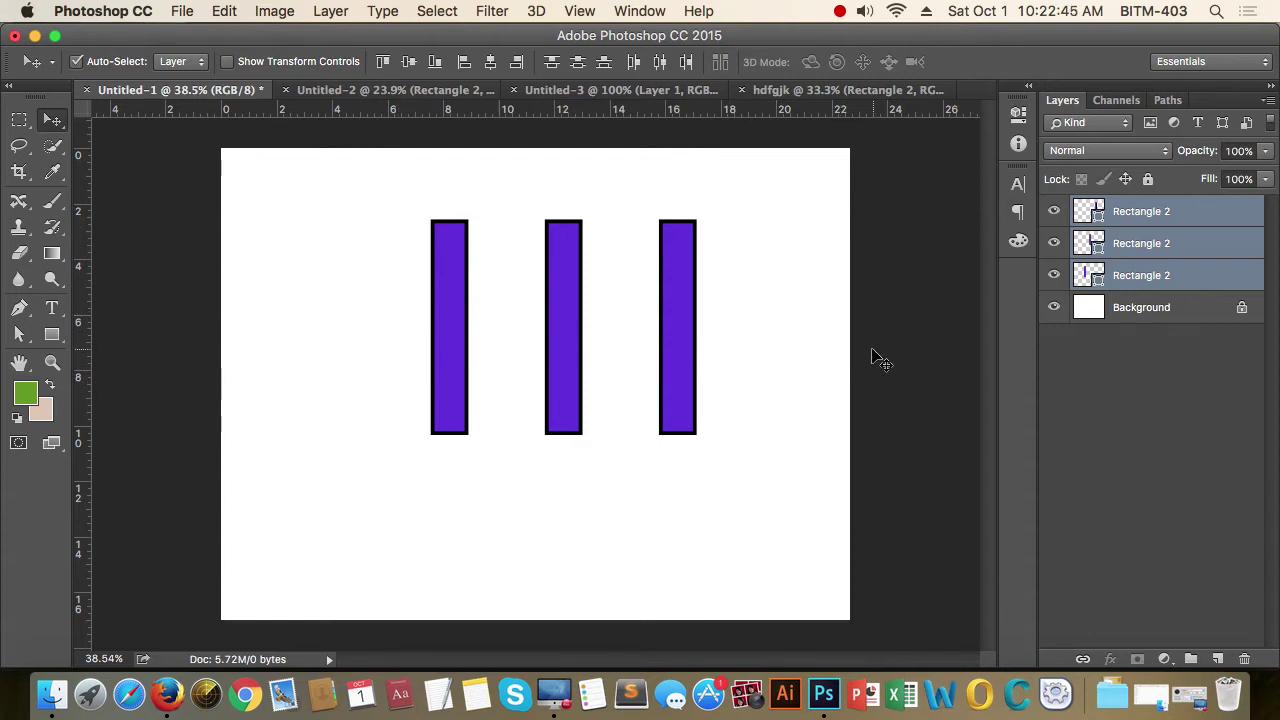
# Step: Group the three bars into Group 1 and centre it vertically and horizontally on the canvas
pyautogui.press('super')
pyautogui.press('super+g')
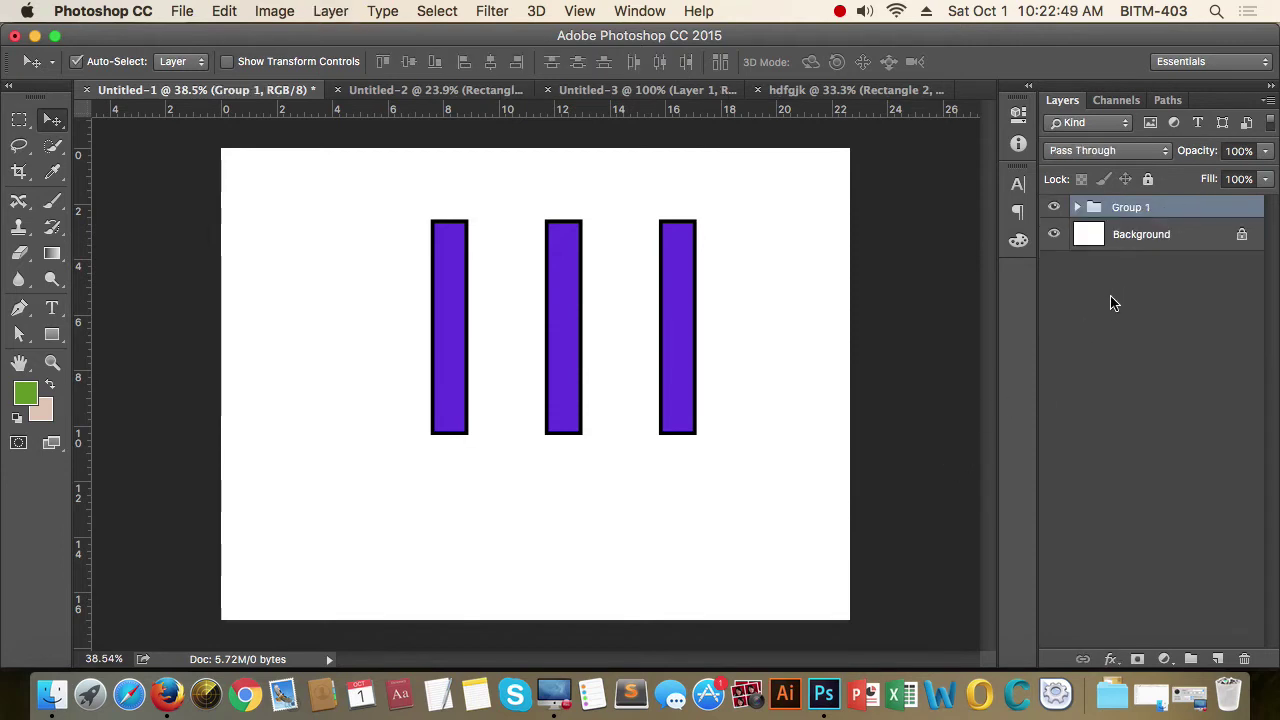
pyautogui.click(1055, 207)
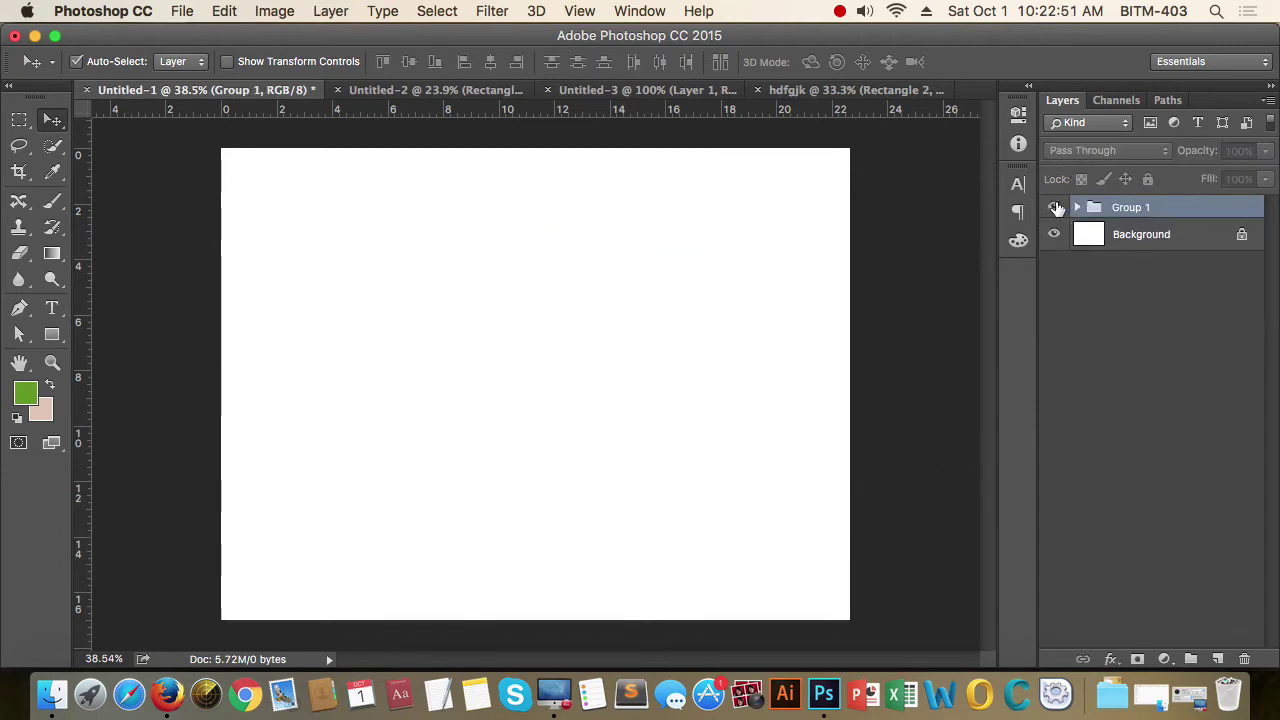
pyautogui.click(1055, 207)
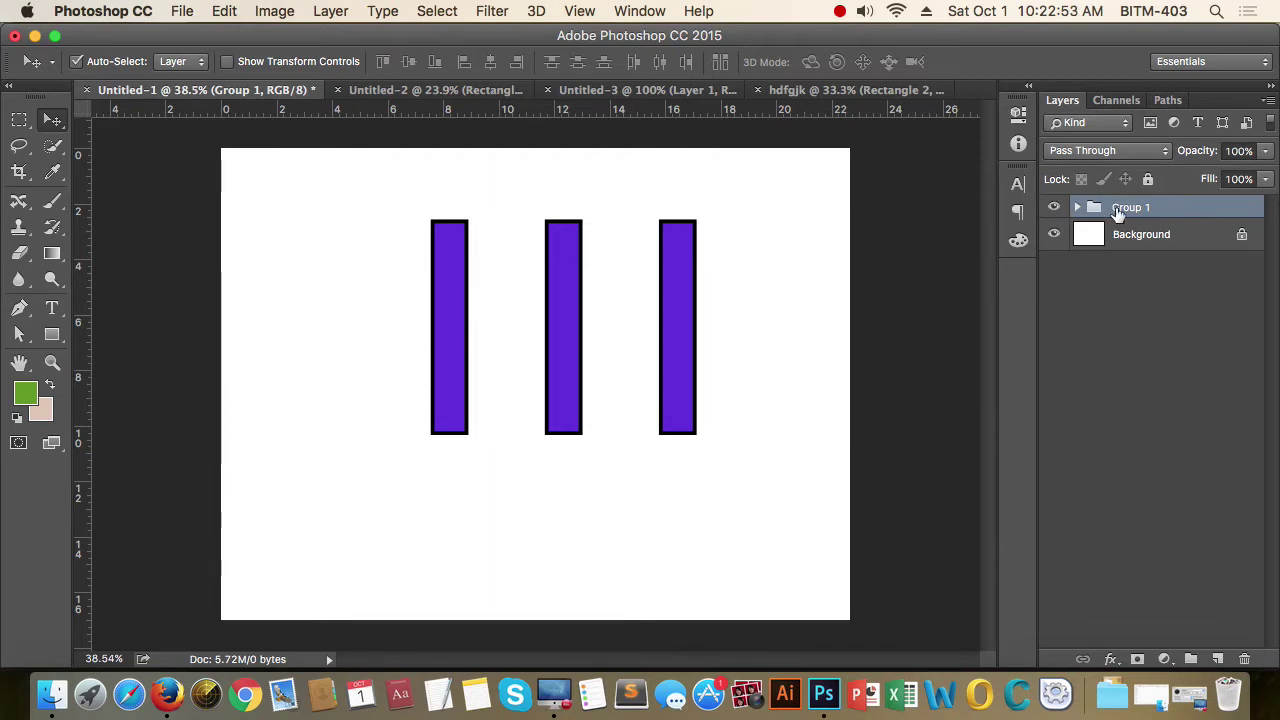
pyautogui.press('super')
pyautogui.press('super+a')
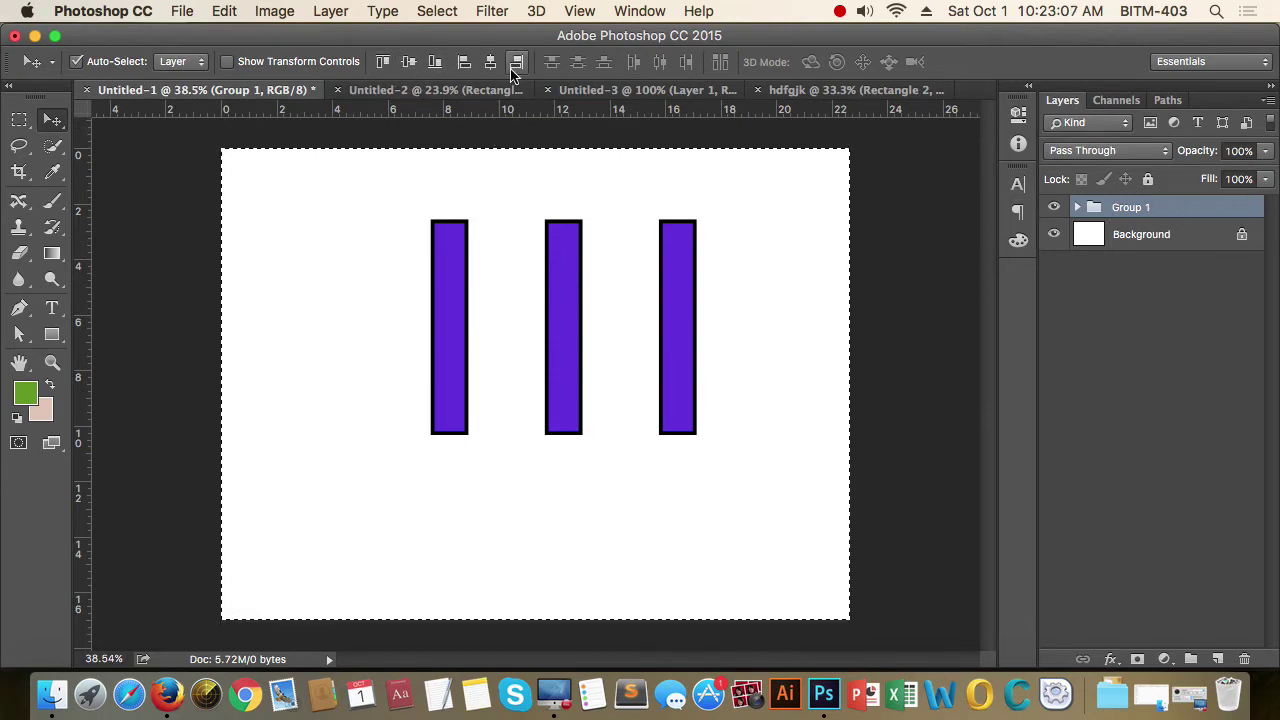
pyautogui.click(409, 63)
pyautogui.click(490, 62)
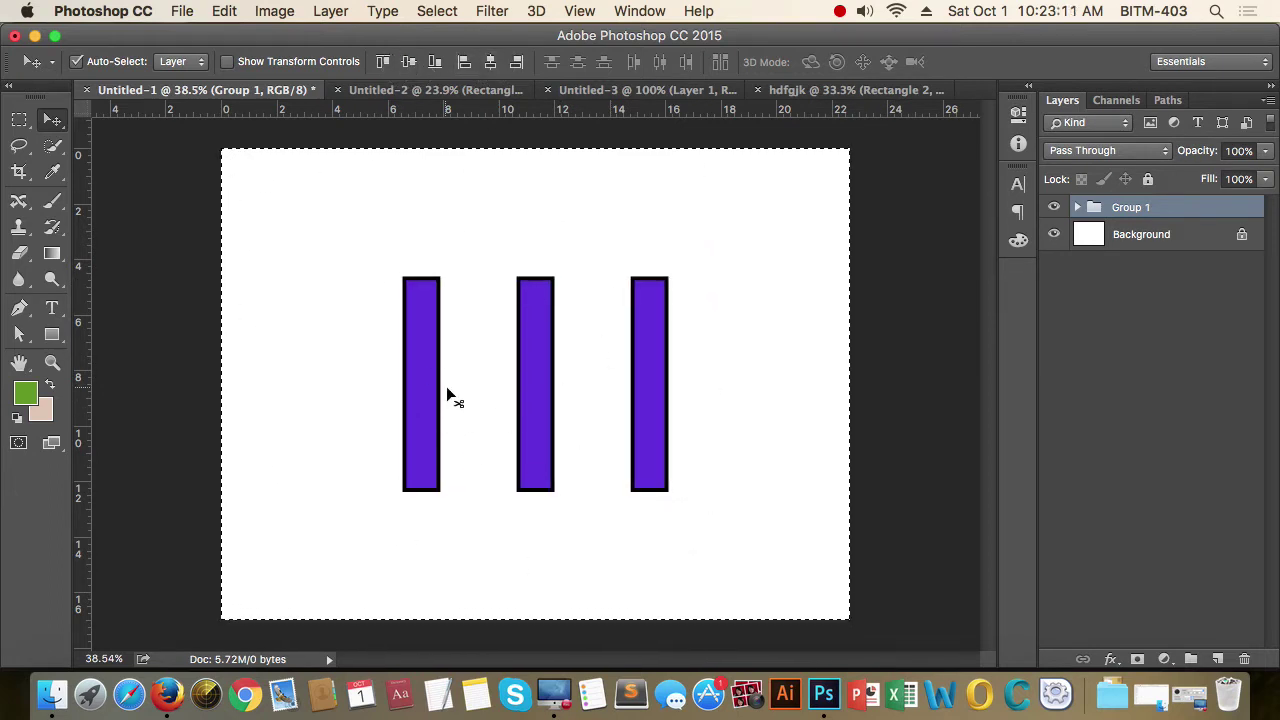
# Step: Check the group's edge distances, deselect the canvas, and ungroup back into three layers
pyautogui.press('super')
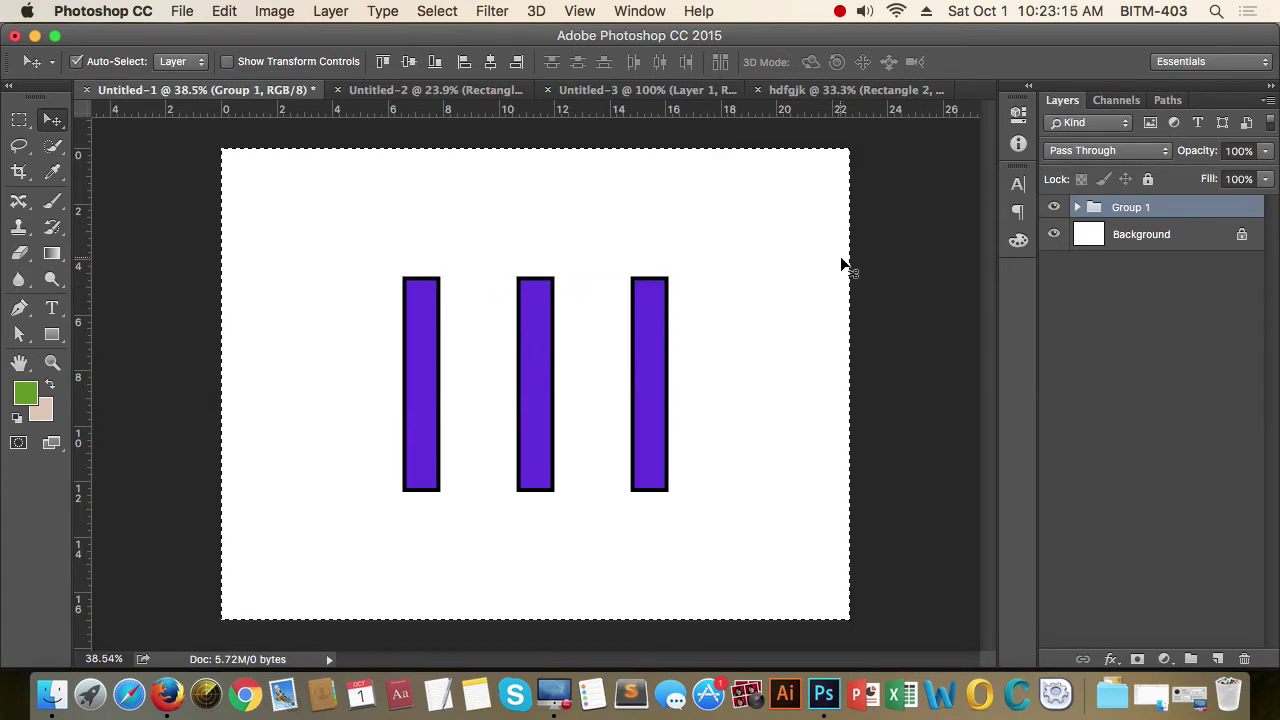
pyautogui.press('super')
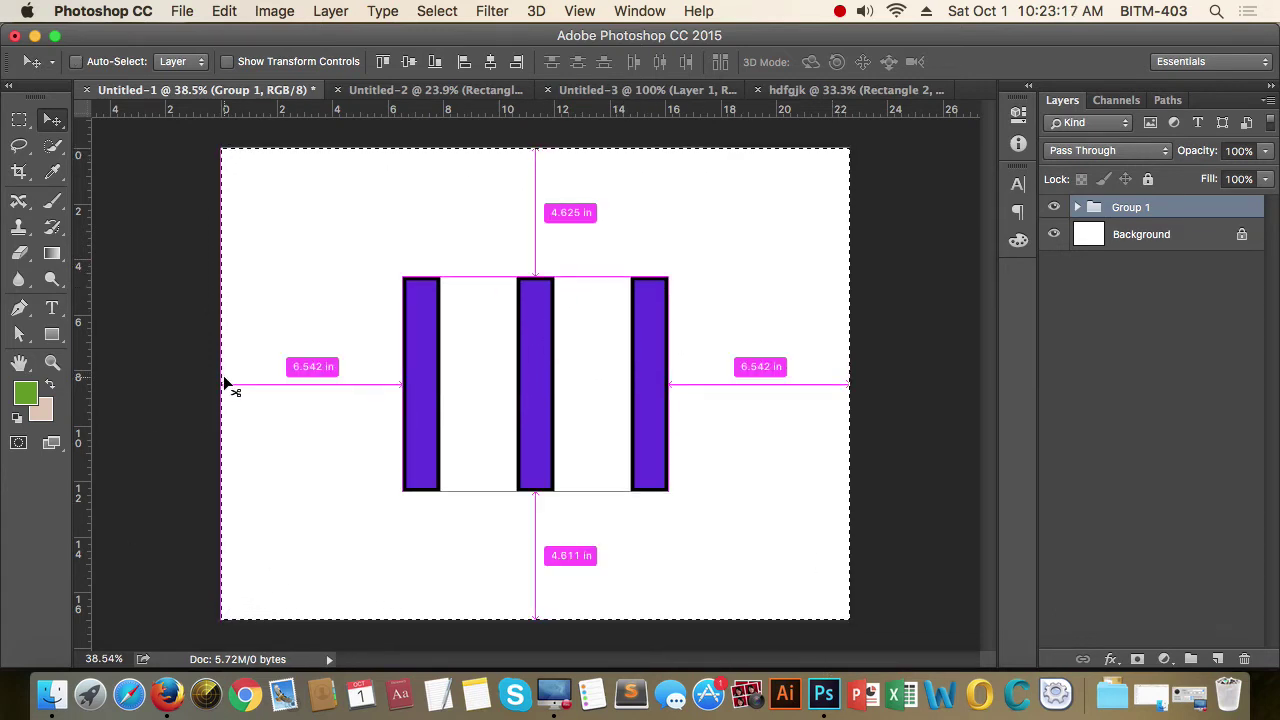
pyautogui.press('super+d')
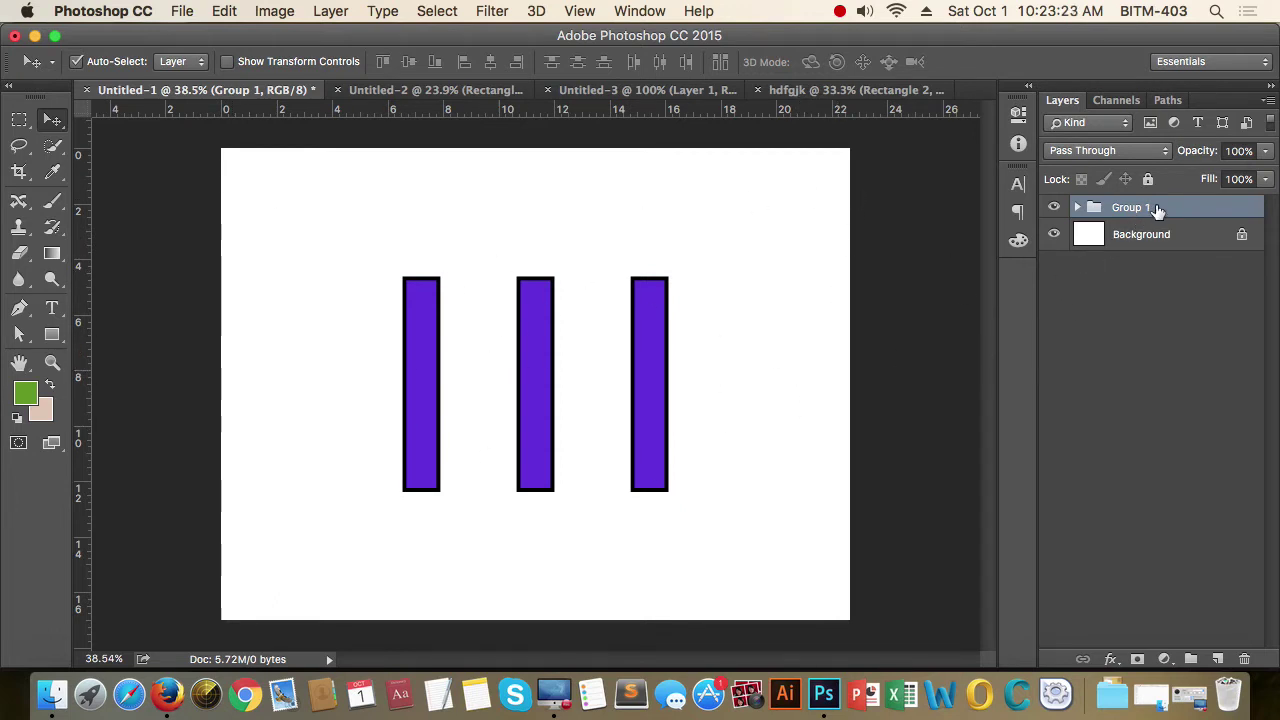
pyautogui.press('super+shift+g')
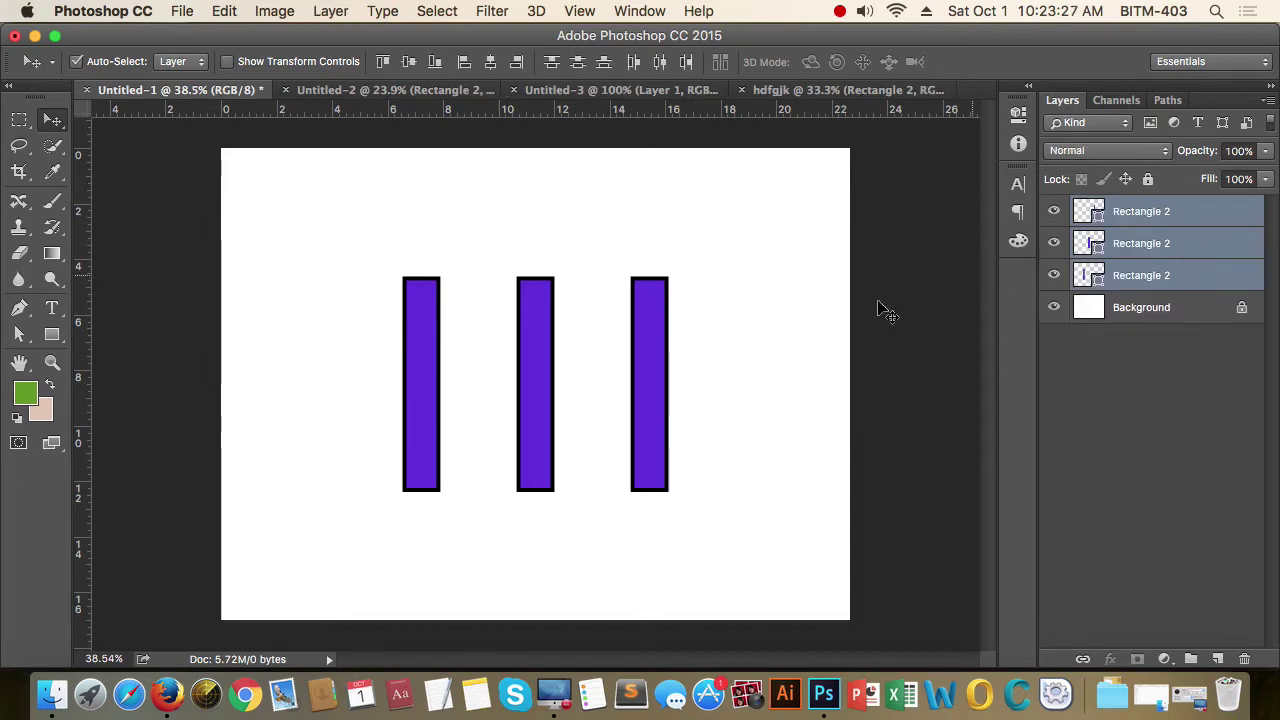
pyautogui.click(1176, 243)
# Step: Delete the middle and right bars and centre the remaining bar horizontally on the canvas
pyautogui.keyDown('shift'); pyautogui.click(1180, 211); pyautogui.keyUp('shift')
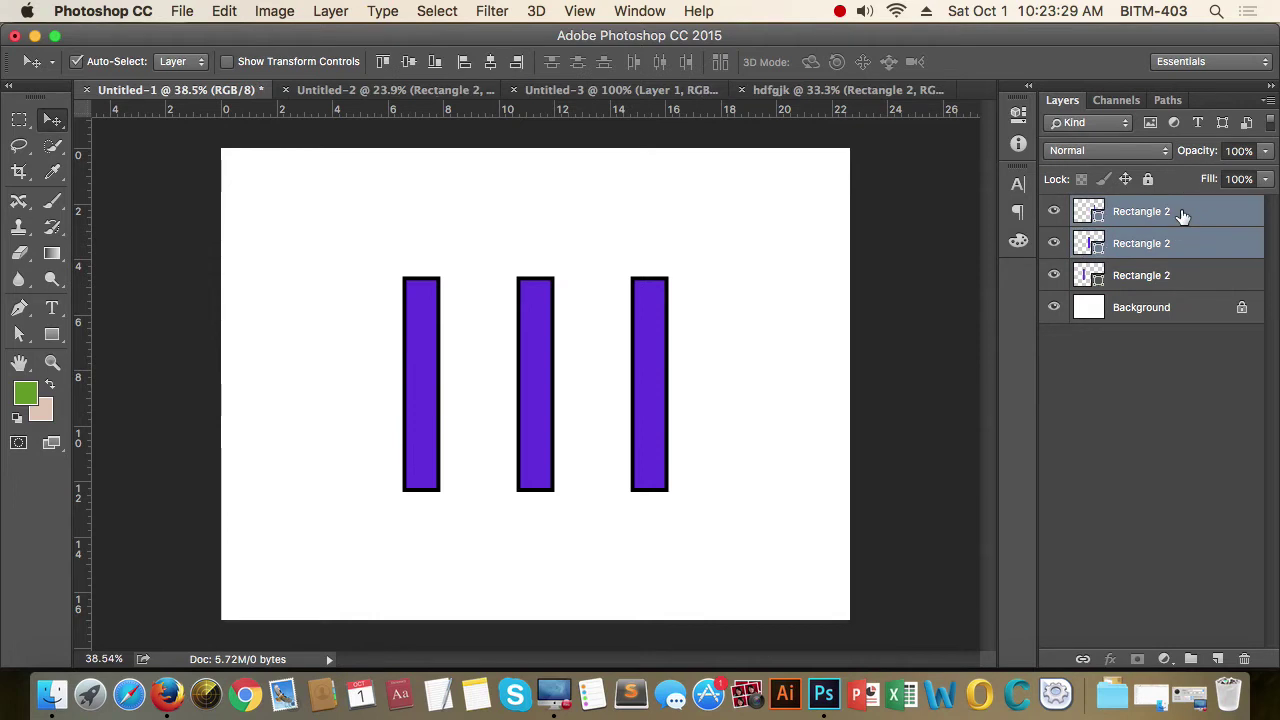
pyautogui.press('Delete')
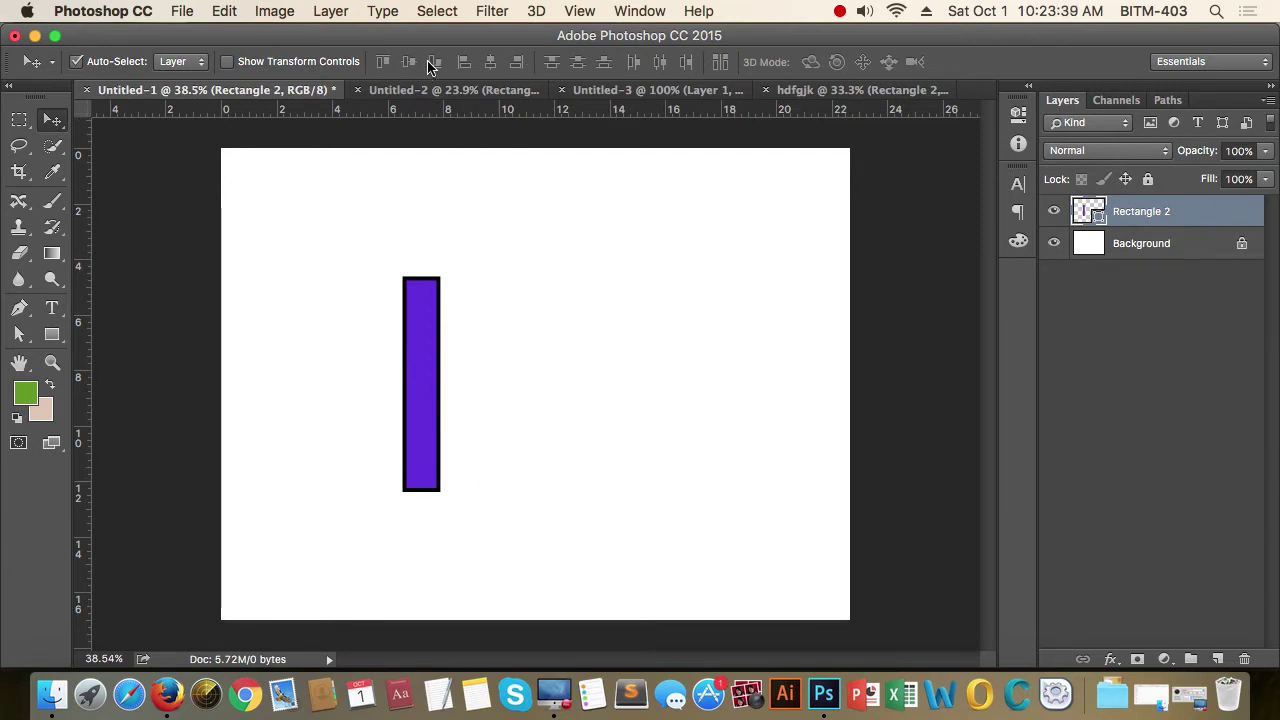
pyautogui.press('super+a')
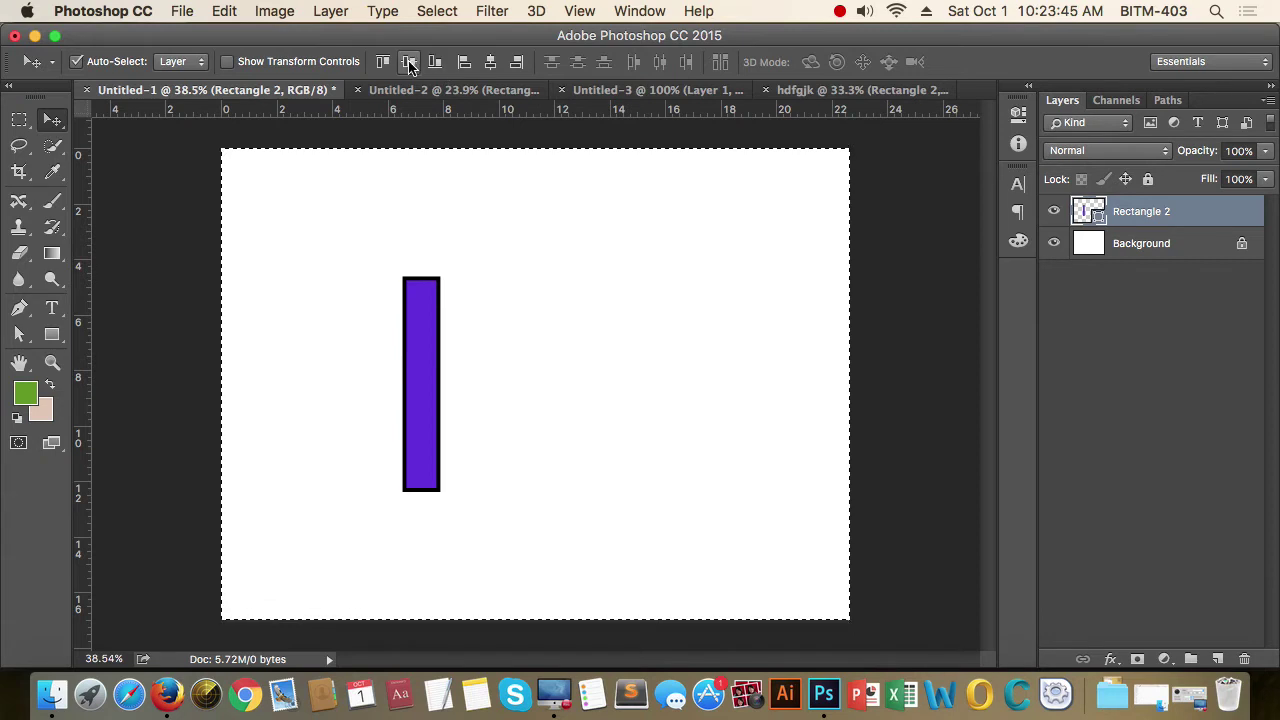
pyautogui.click(490, 62)
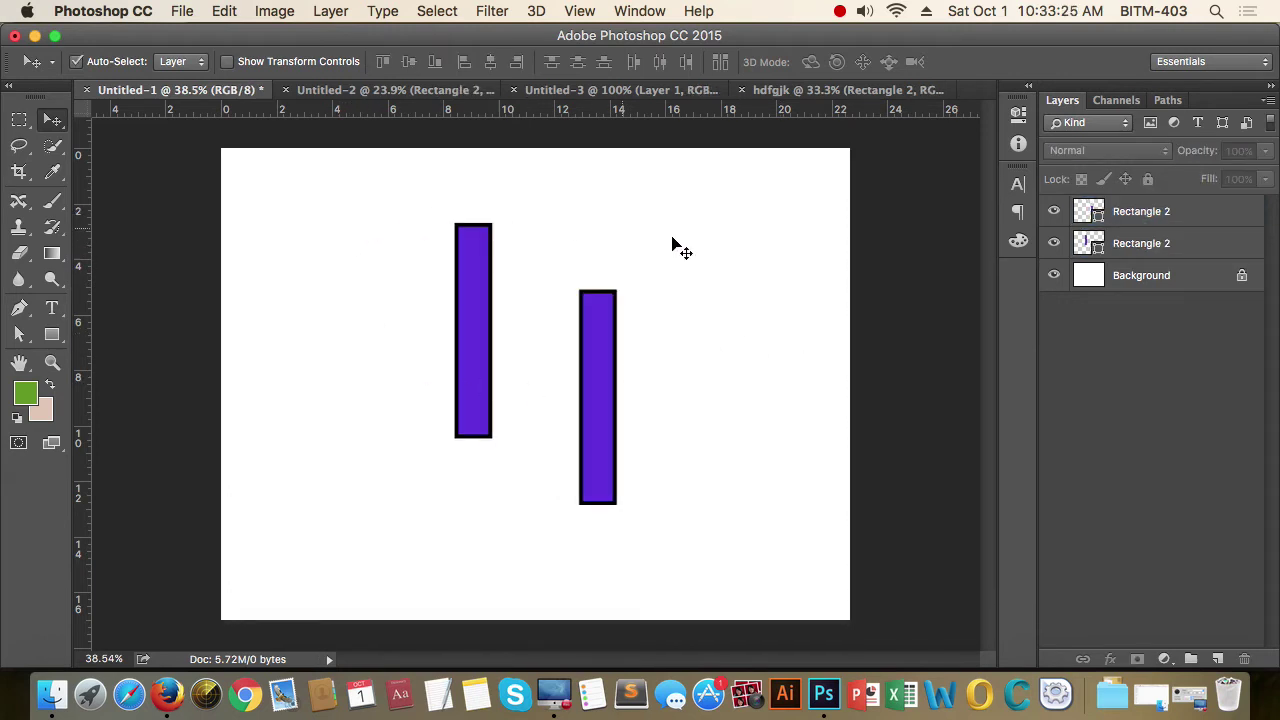
pyautogui.moveTo(393, 220); pyautogui.dragTo(800, 517)
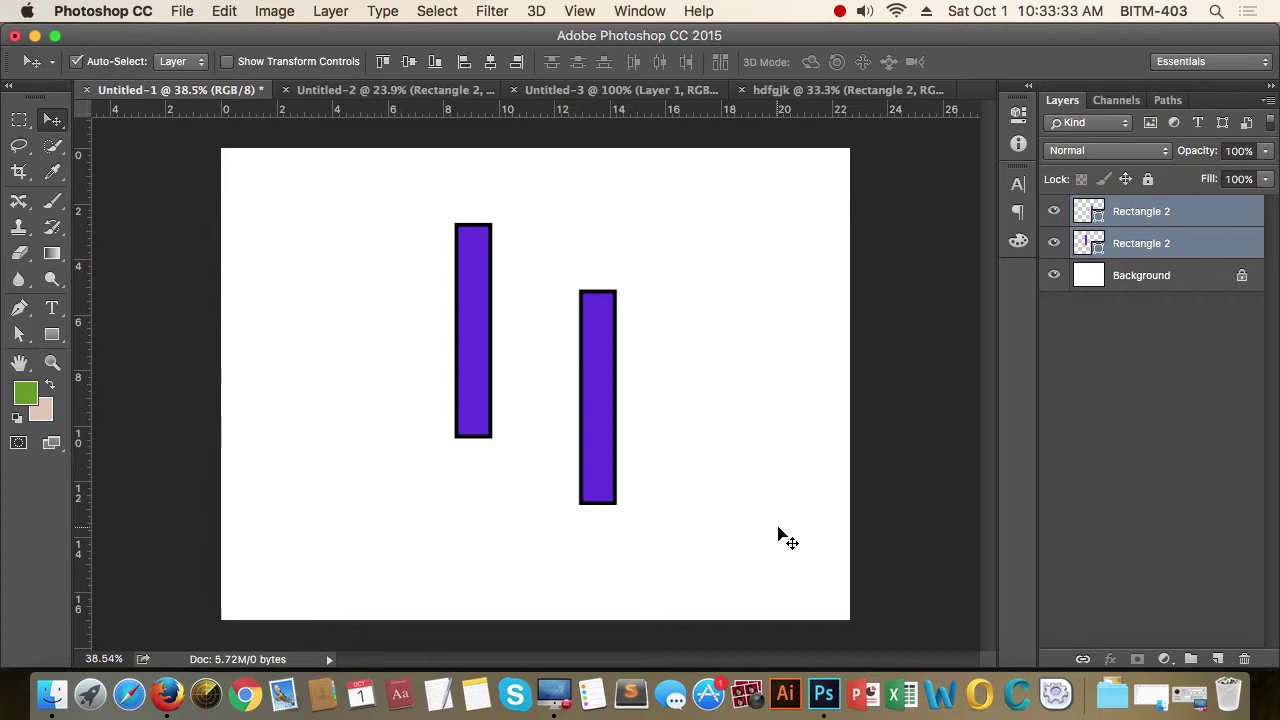
pyautogui.press('super+g')
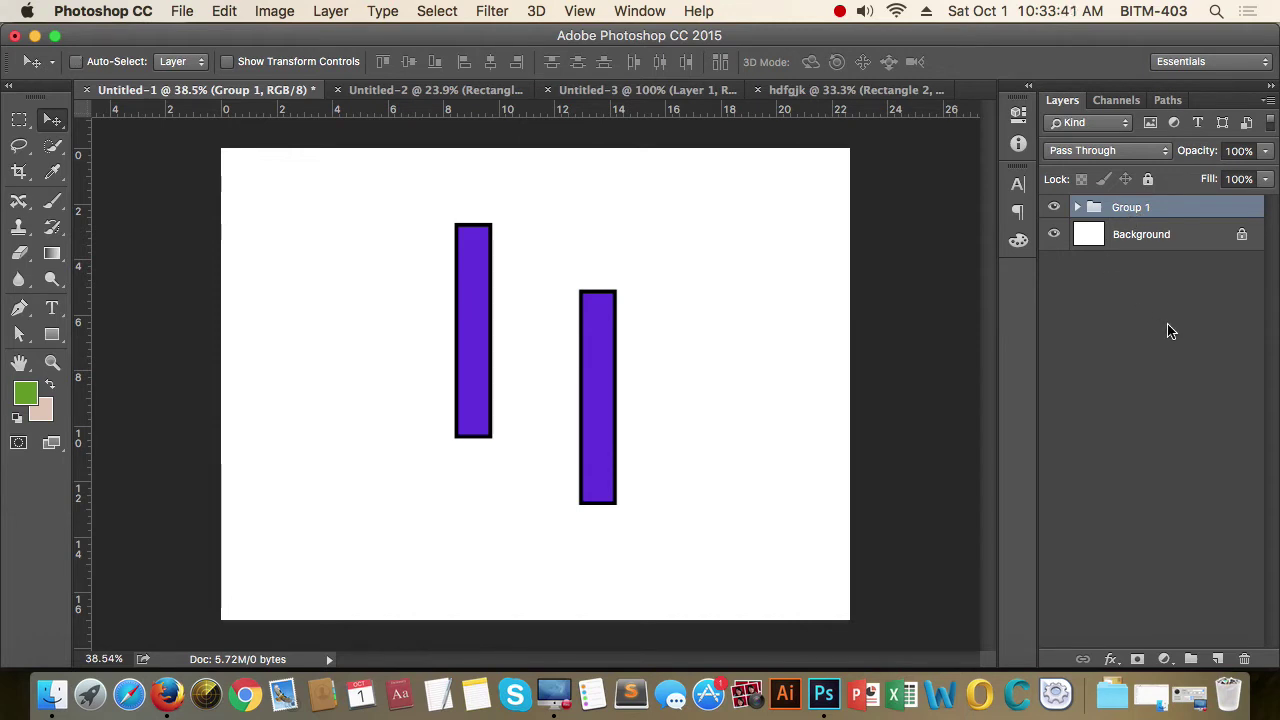
pyautogui.press('super+shift+g')
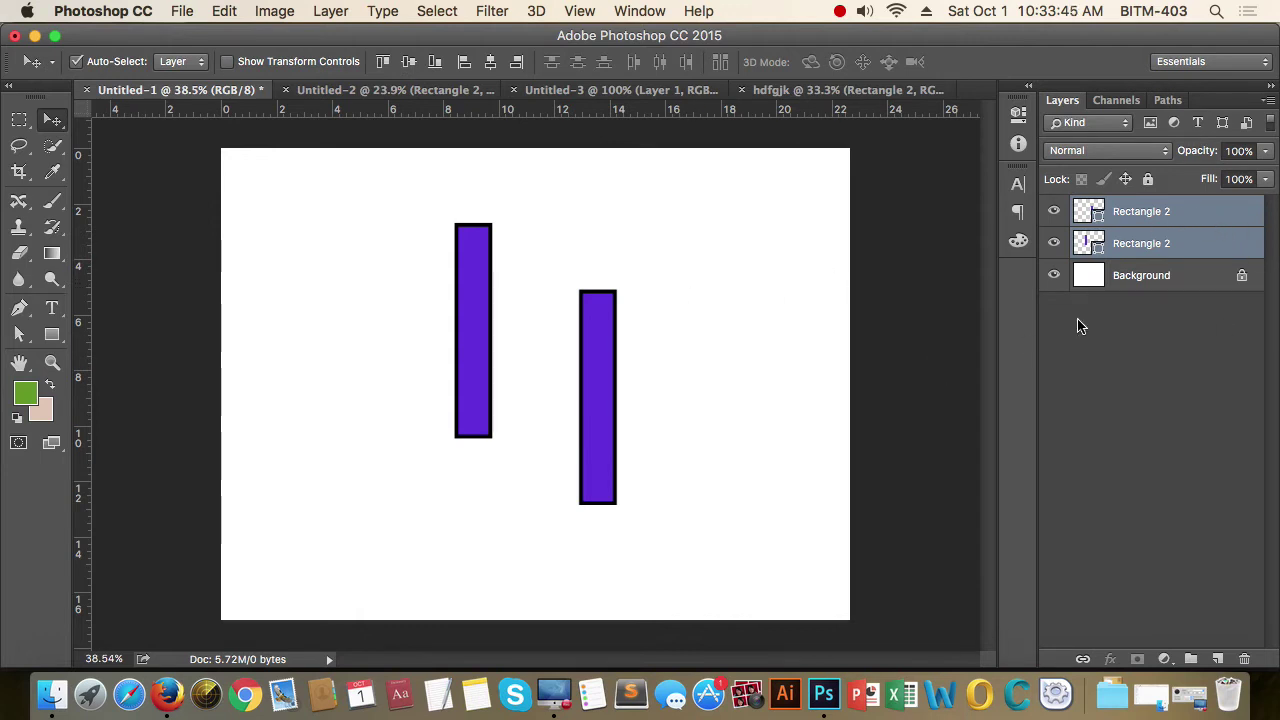
pyautogui.click(1186, 214)
pyautogui.moveTo(1186, 214)
pyautogui.mouseDown()
pyautogui.moveTo(1180, 706)
pyautogui.moveTo(1190, 659)
pyautogui.mouseUp()
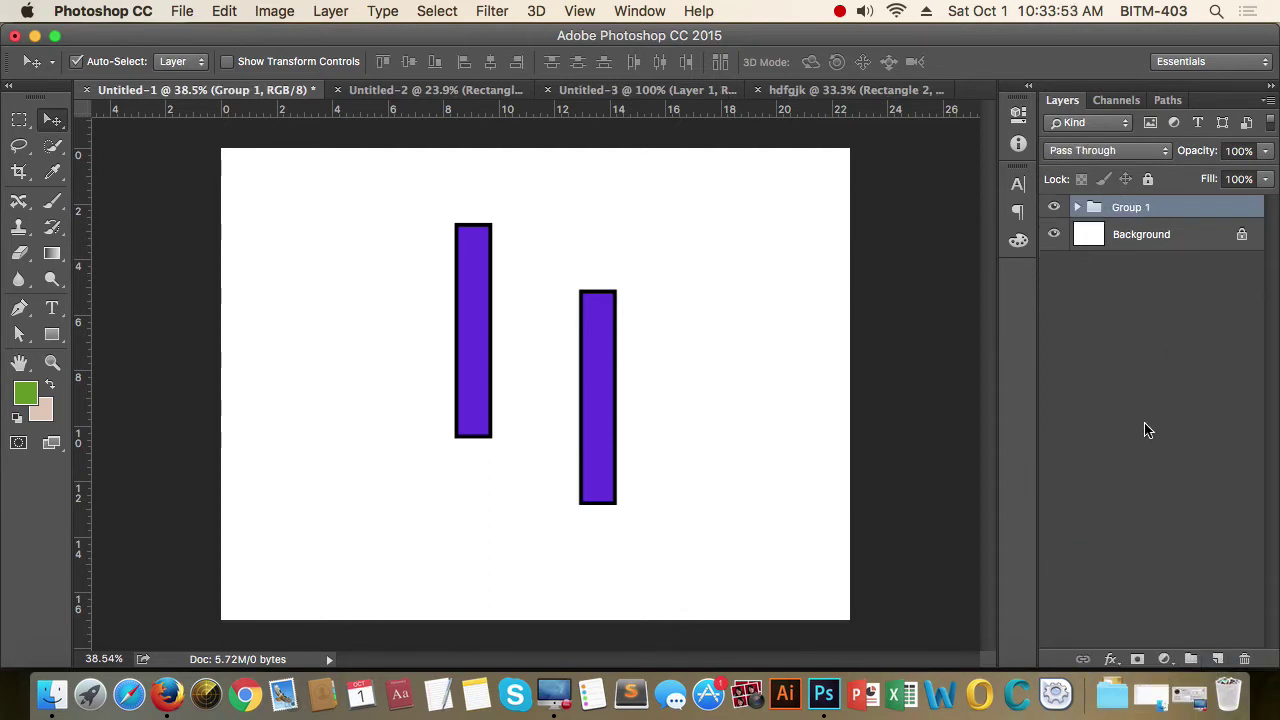
pyautogui.press('super+z')
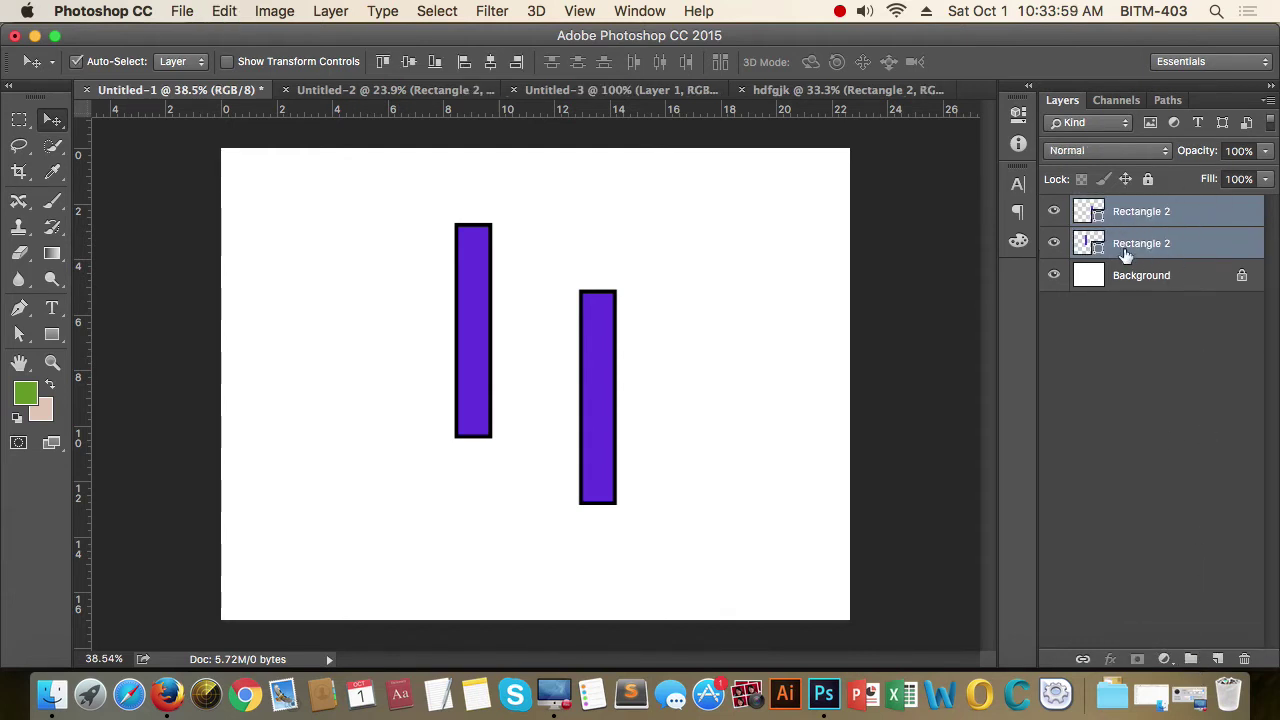
# Step: Group the two Rectangle 2 layers into Group 1 with a Red colour label
pyautogui.rightClick(1152, 222)
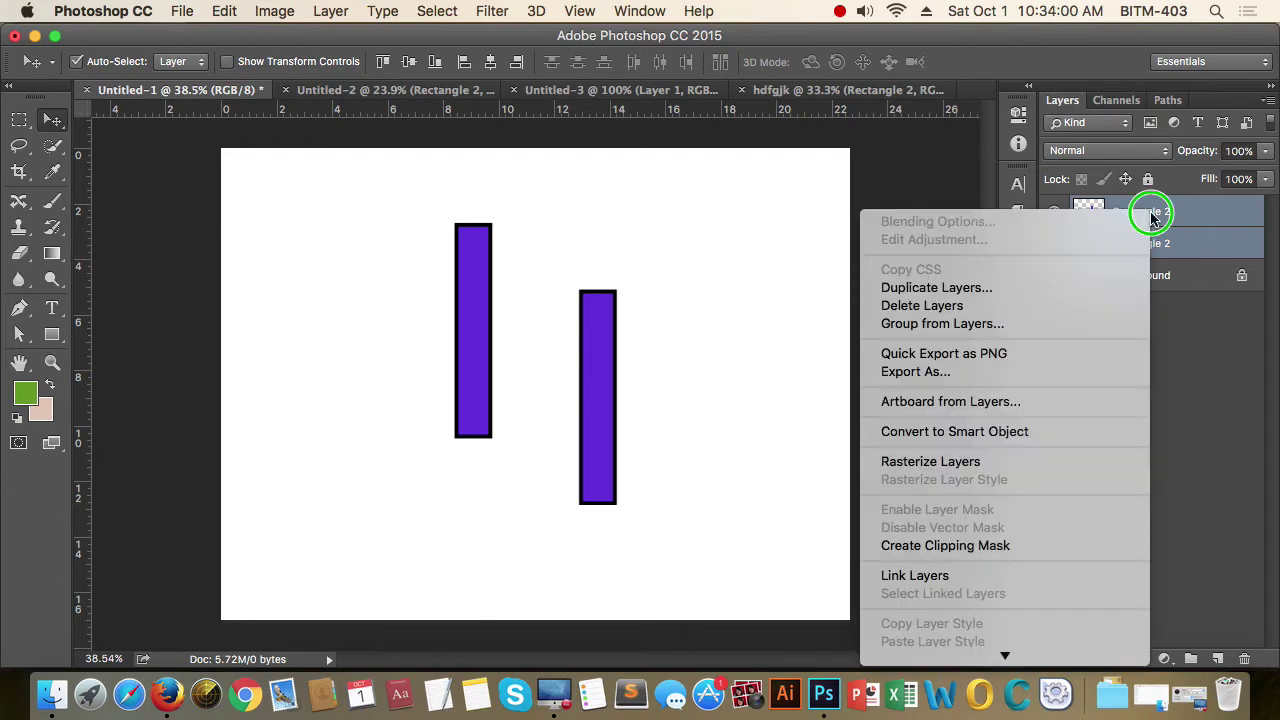
pyautogui.click(992, 332)
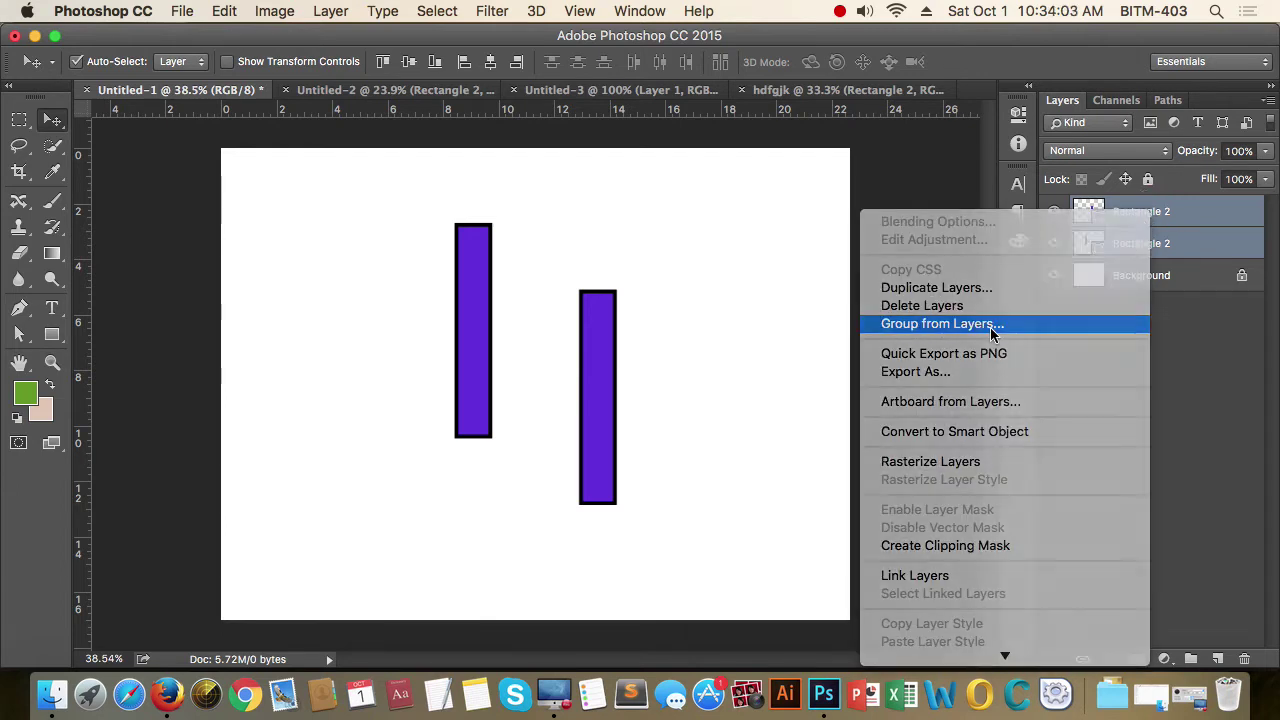
pyautogui.moveTo(754, 259); pyautogui.dragTo(826, 179)
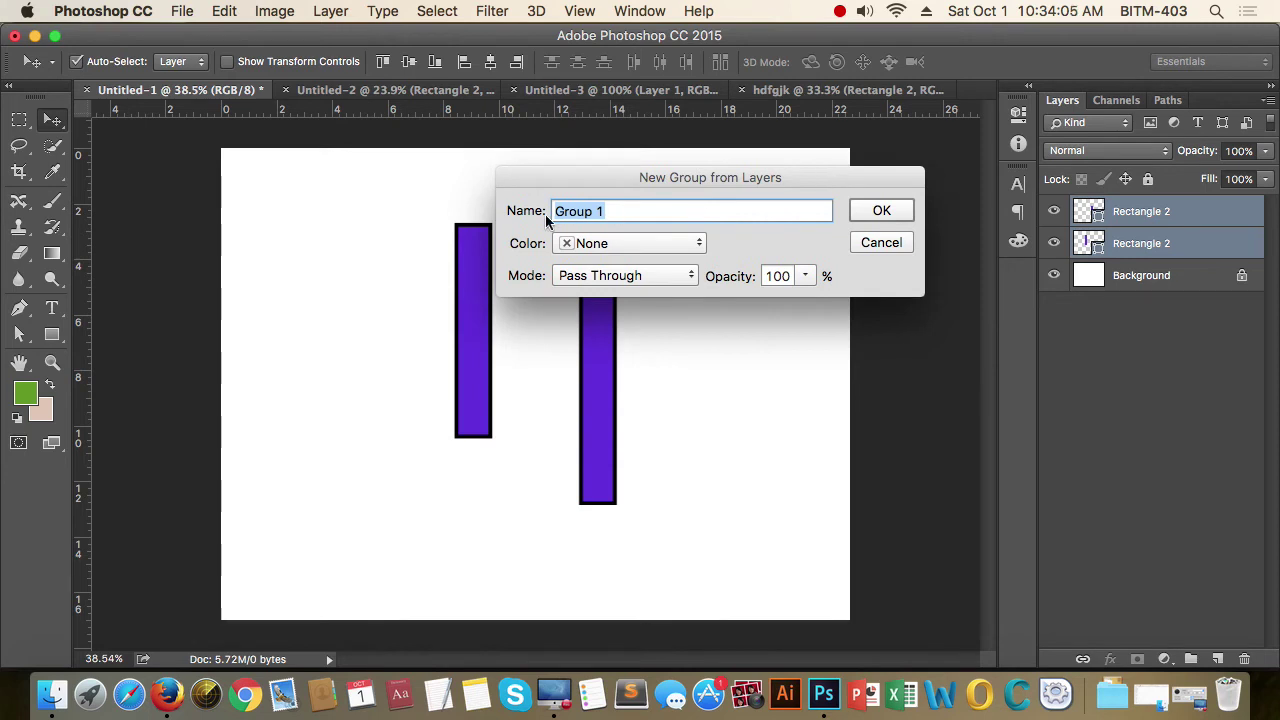
pyautogui.click(702, 245)
pyautogui.click(610, 273)
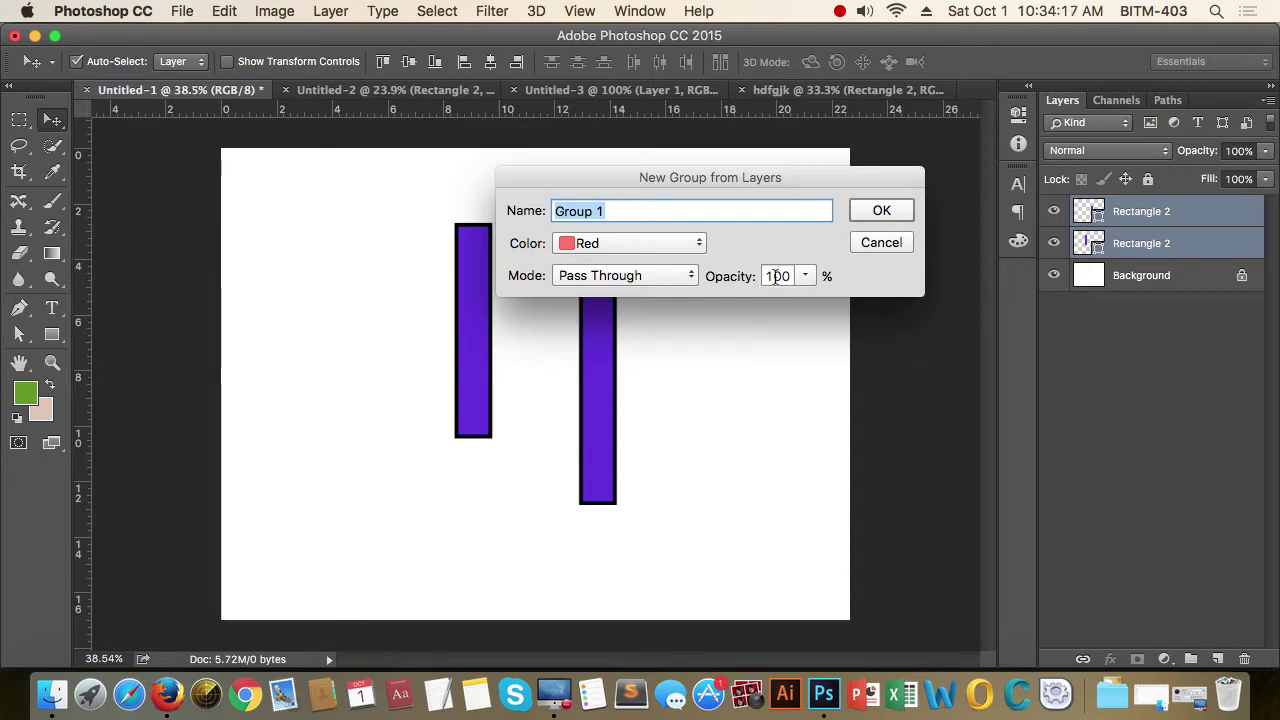
pyautogui.click(890, 210)
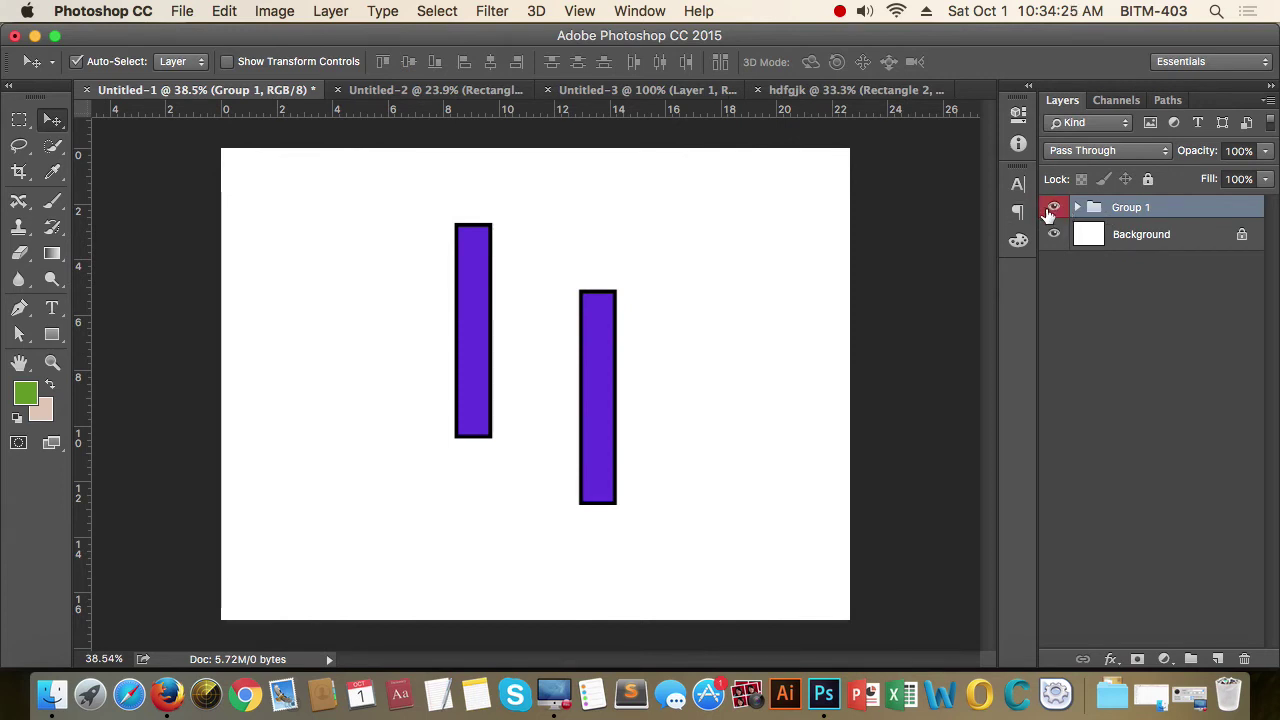
# Step: Set Group 1's colour label to No Color and rename the group 'xdhd'
pyautogui.rightClick(1053, 212)
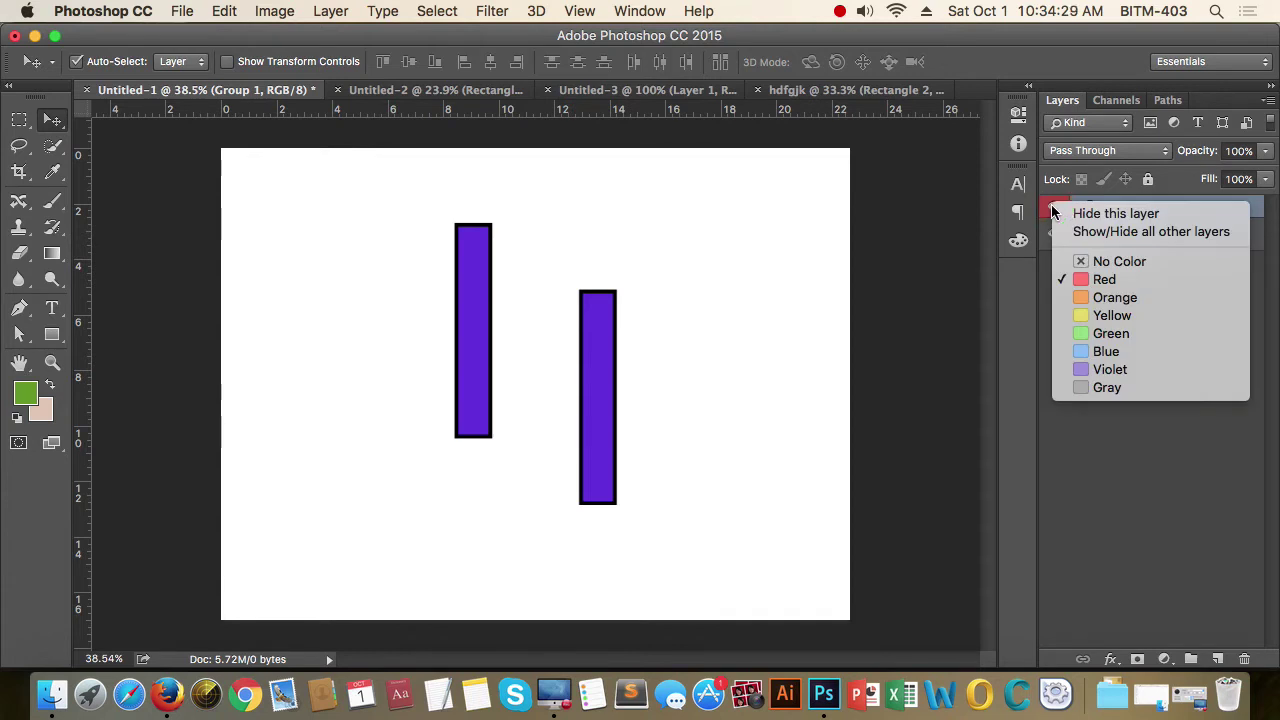
pyautogui.click(1088, 261)
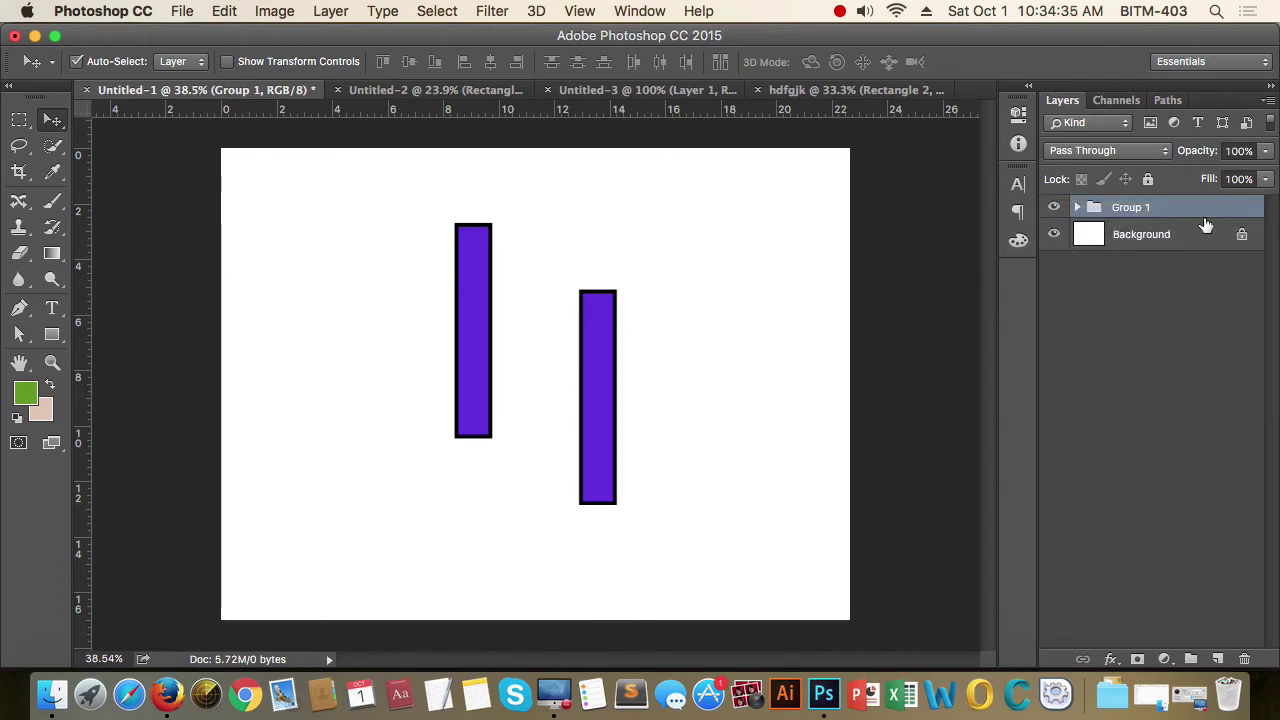
pyautogui.doubleClick(1131, 210)
pyautogui.write('xdhd')
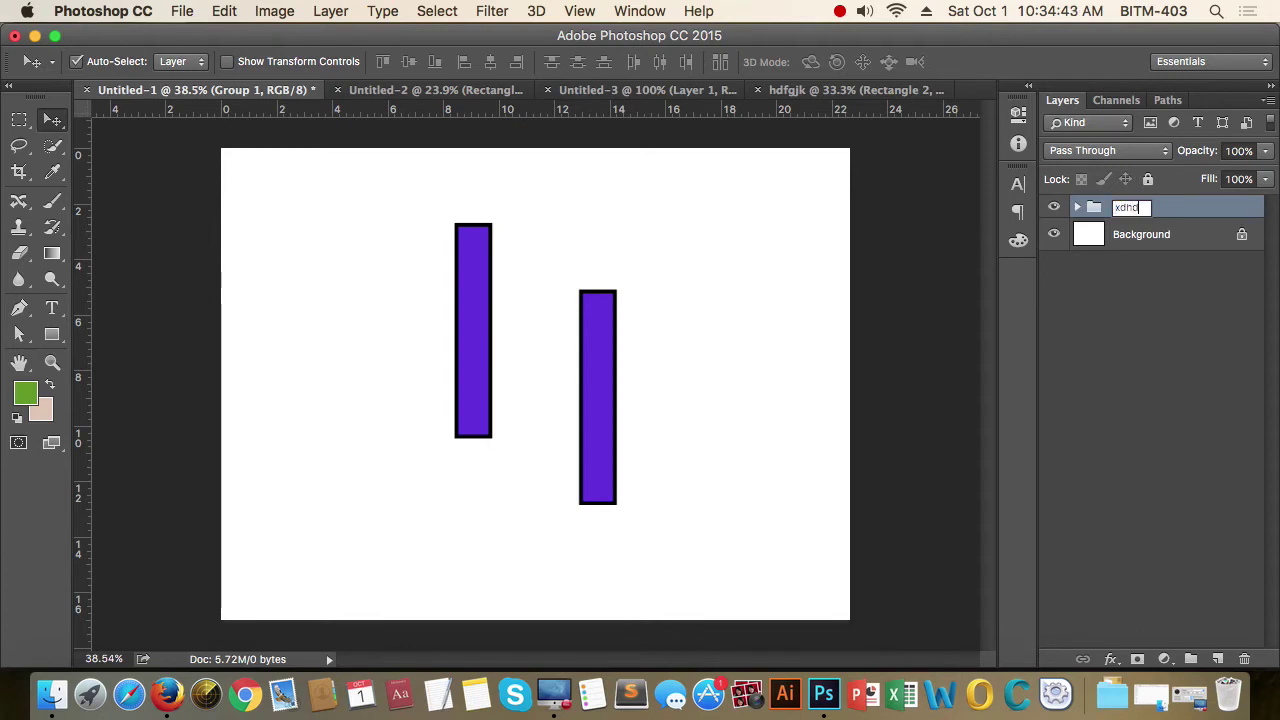
pyautogui.press('Return')
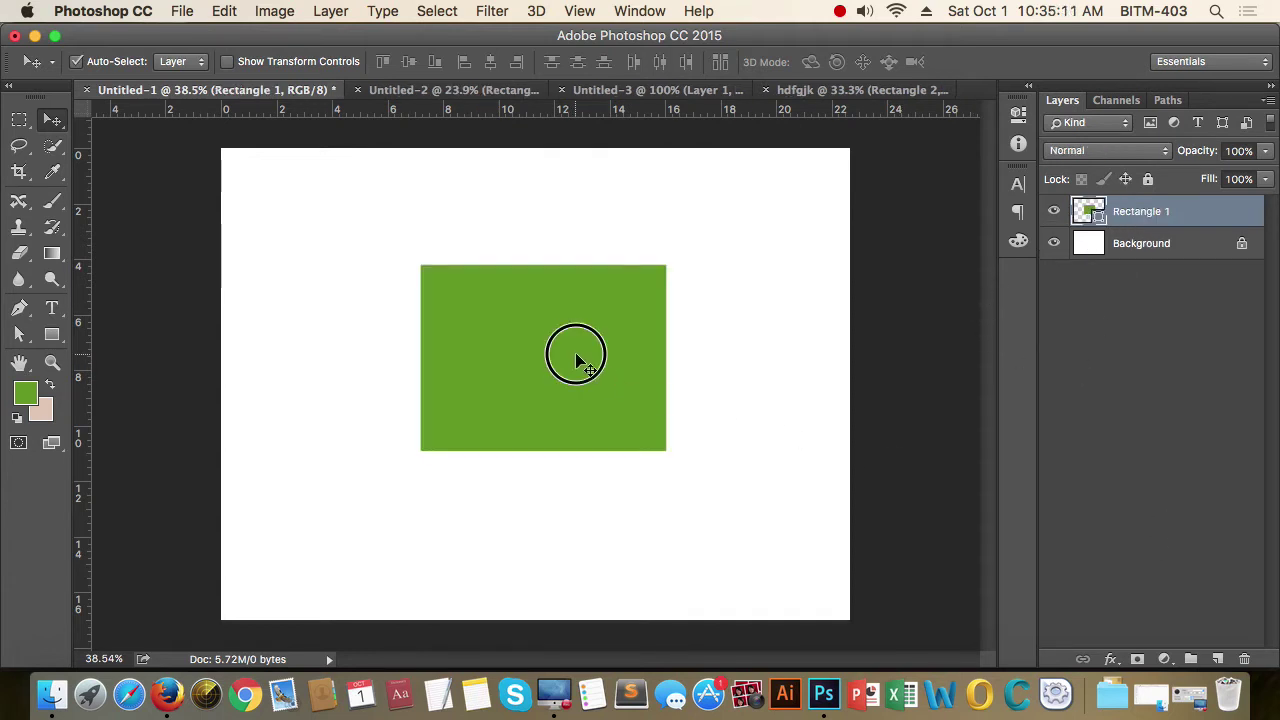
# Step: Nudge the green rectangle slightly higher on the canvas and bring up the layer effects list
pyautogui.moveTo(569, 354)
pyautogui.mouseDown()
pyautogui.moveTo(590, 357)
pyautogui.moveTo(569, 372)
pyautogui.moveTo(584, 379)
pyautogui.moveTo(576, 340)
pyautogui.moveTo(543, 314)
pyautogui.mouseUp()
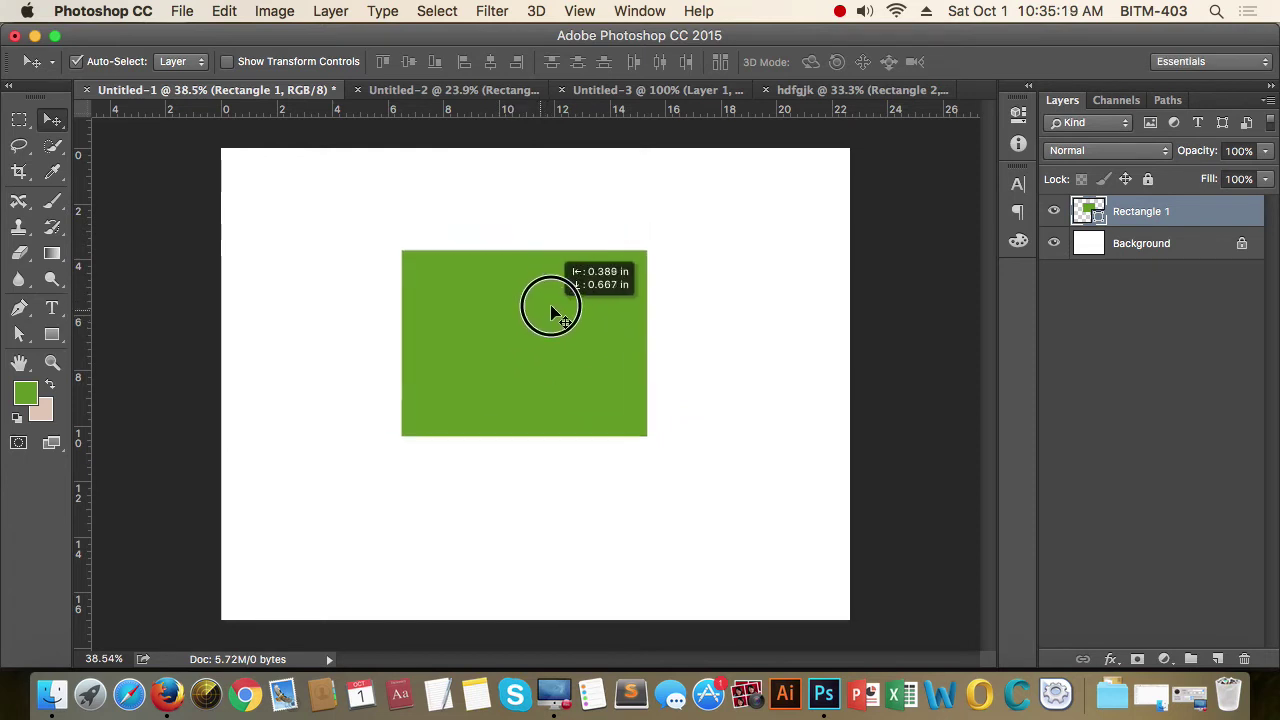
pyautogui.moveTo(549, 298); pyautogui.dragTo(546, 297)
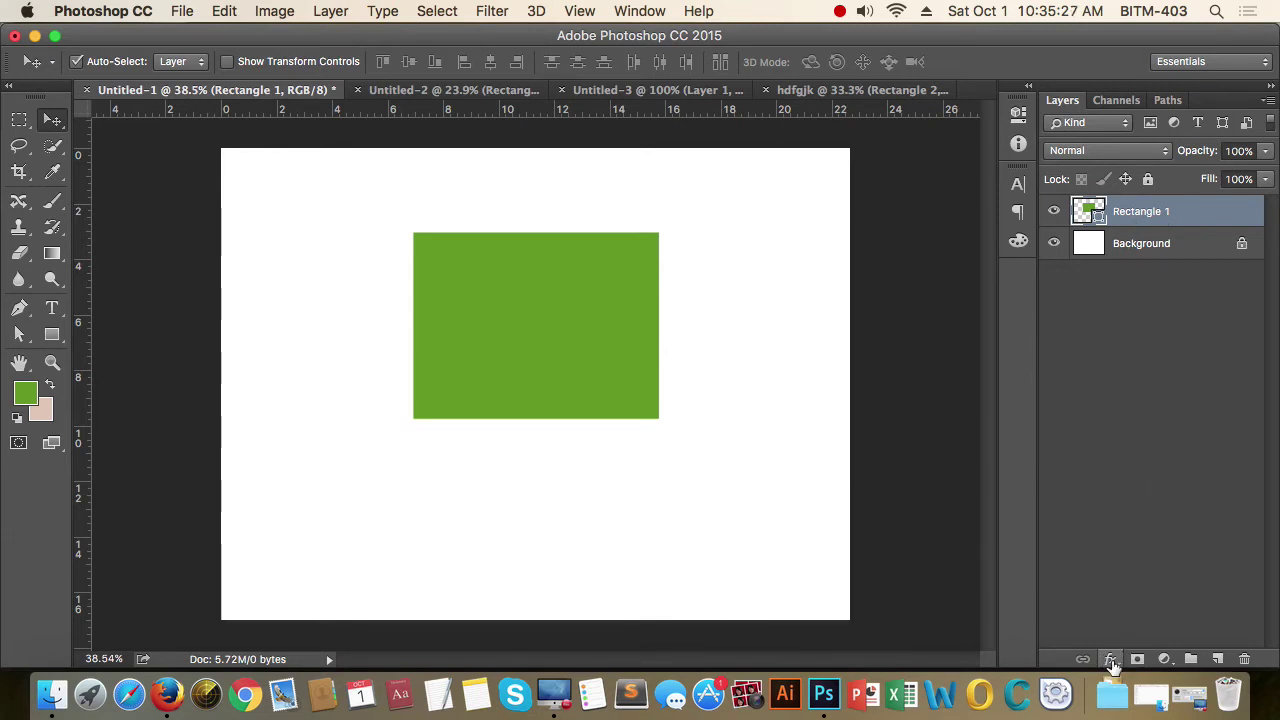
pyautogui.click(1111, 662)
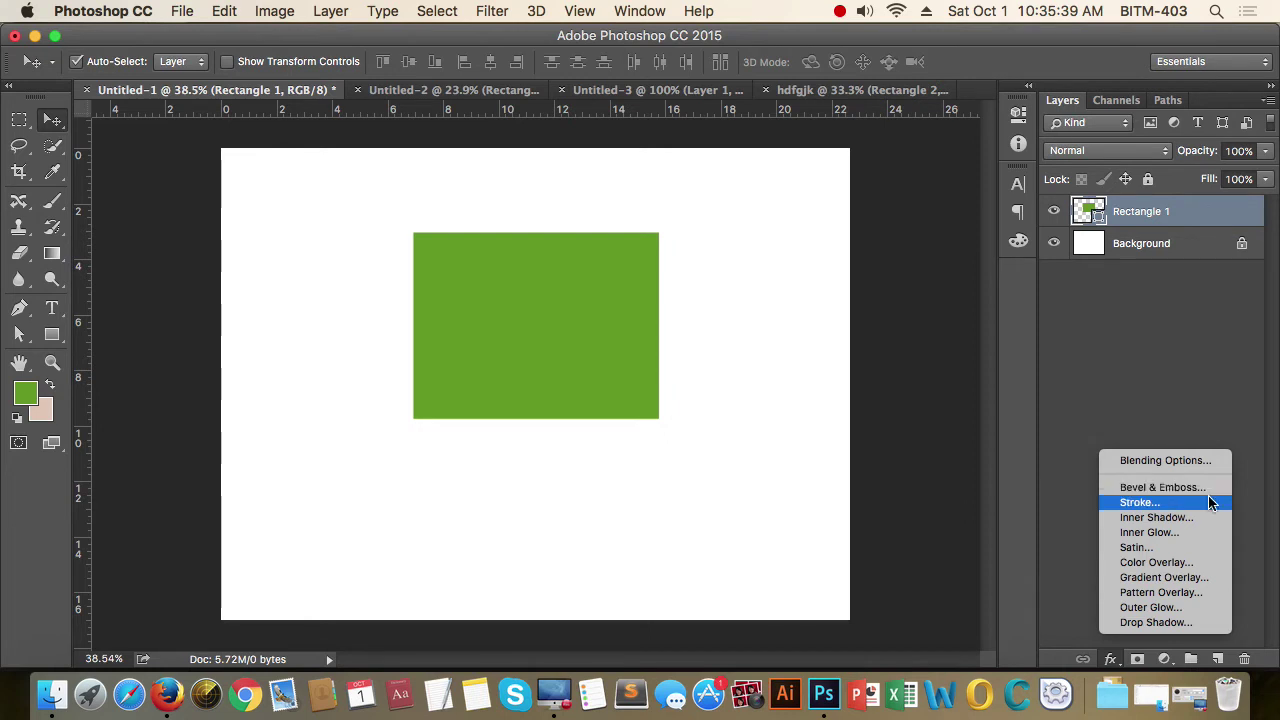
# Step: Try a Bevel & Emboss effect on the rectangle, then cancel it
pyautogui.click(1178, 489)
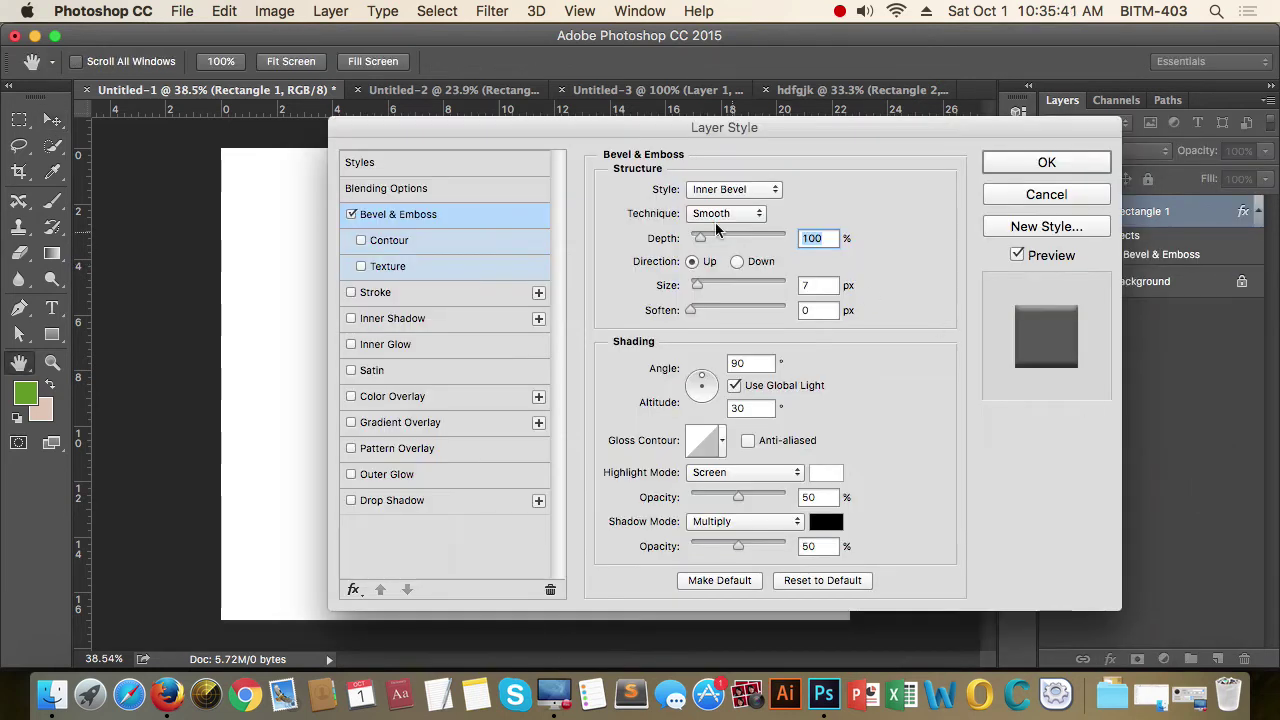
pyautogui.moveTo(620, 138); pyautogui.dragTo(884, 132)
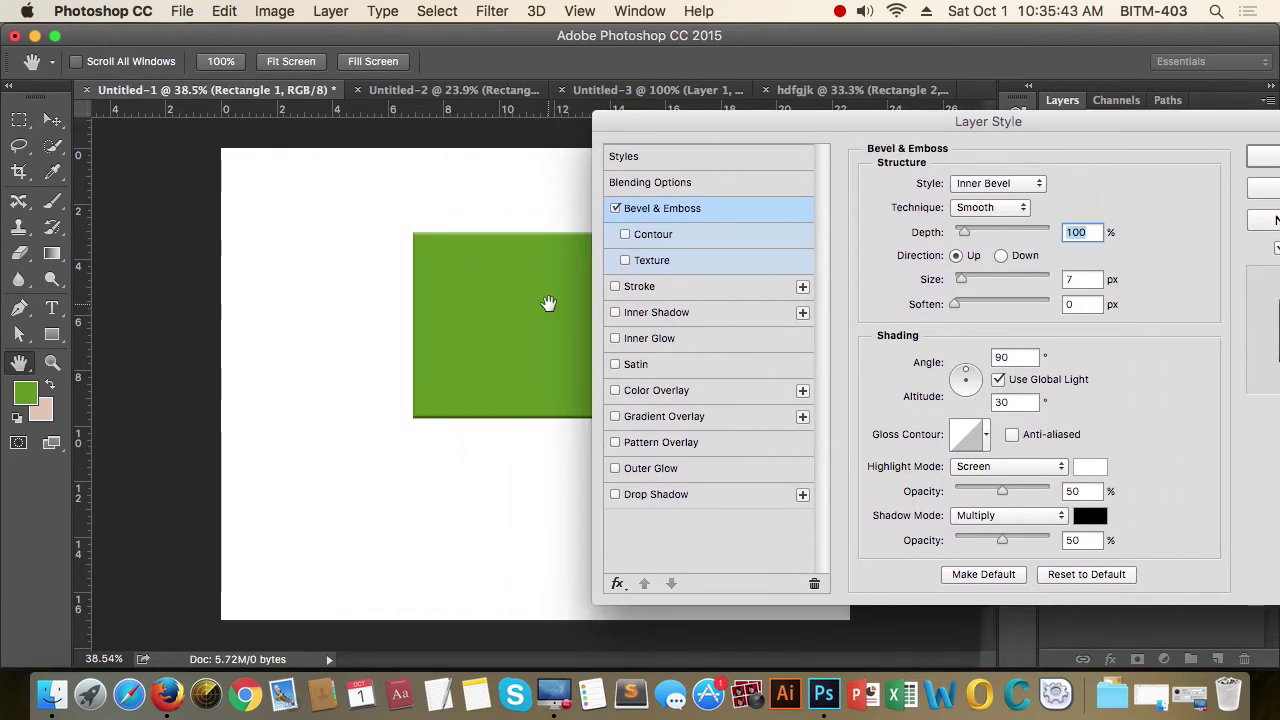
pyautogui.click(434, 306)
pyautogui.moveTo(1090, 120); pyautogui.dragTo(885, 113)
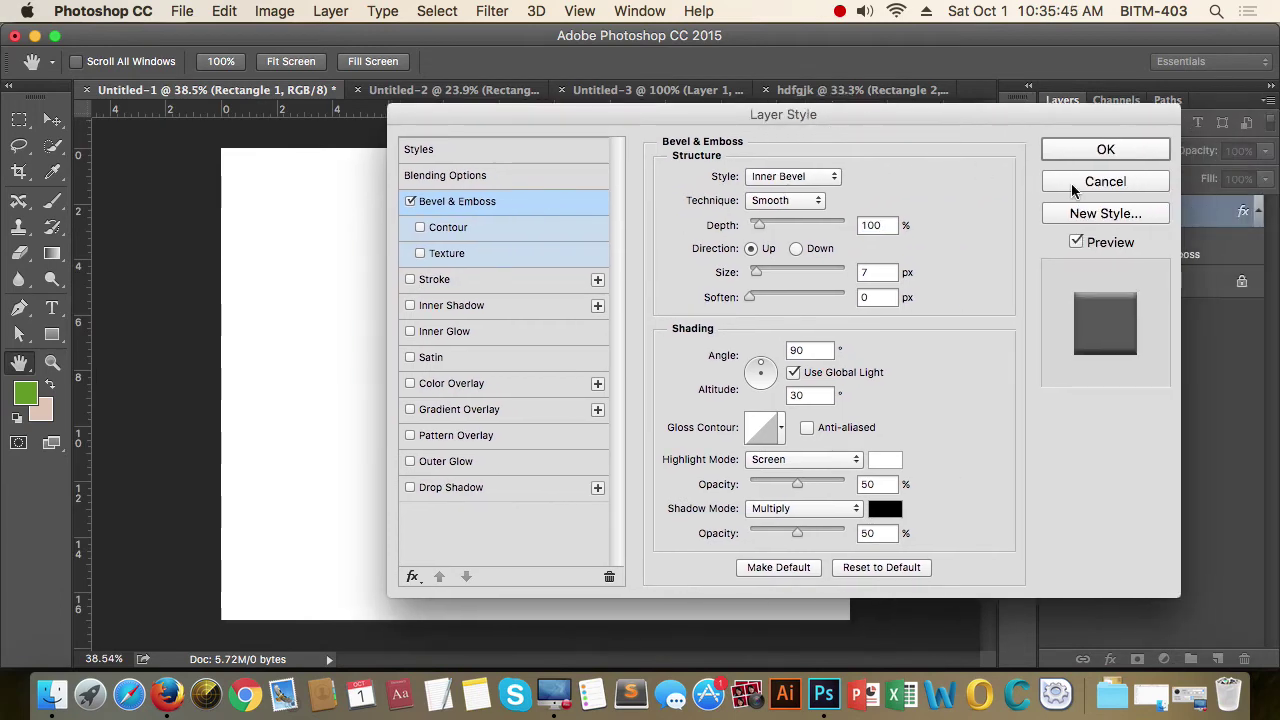
pyautogui.click(1072, 190)
# Step: Move the green rectangle to the canvas's upper-left area and enlarge the view
pyautogui.moveTo(480, 371); pyautogui.dragTo(300, 290)
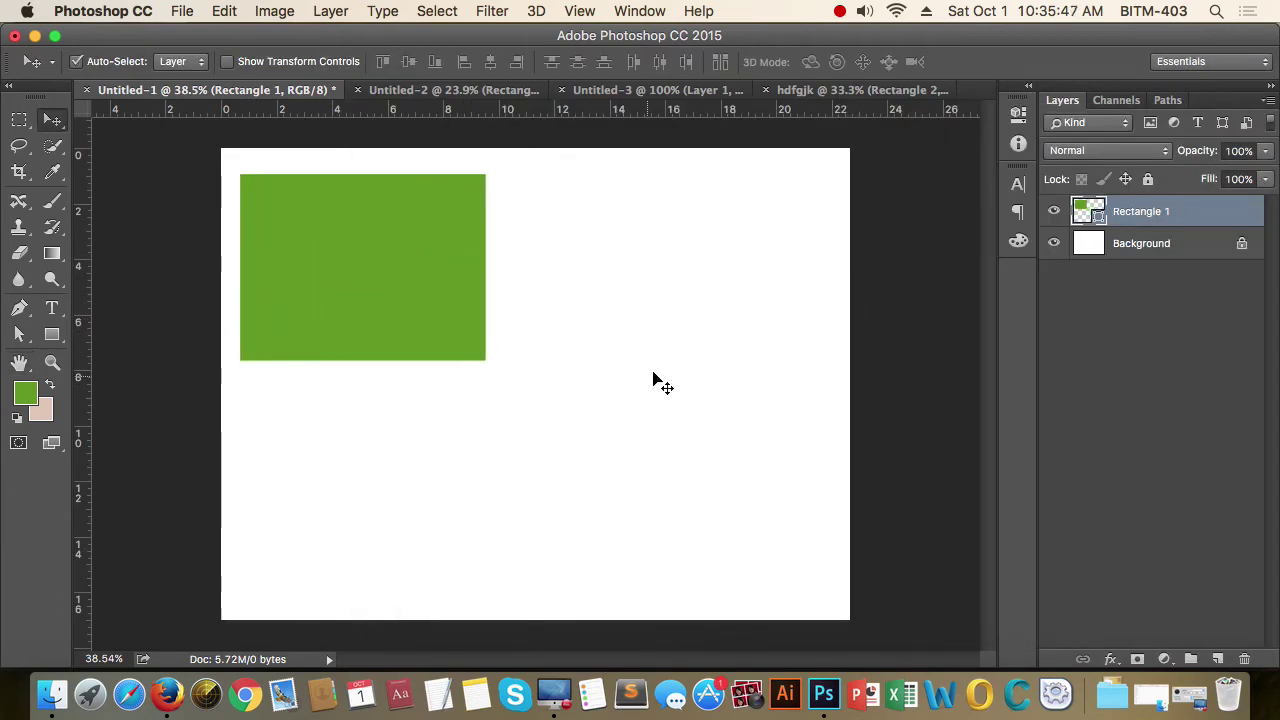
pyautogui.click(586, 363)
pyautogui.scroll(1, 640, 400)
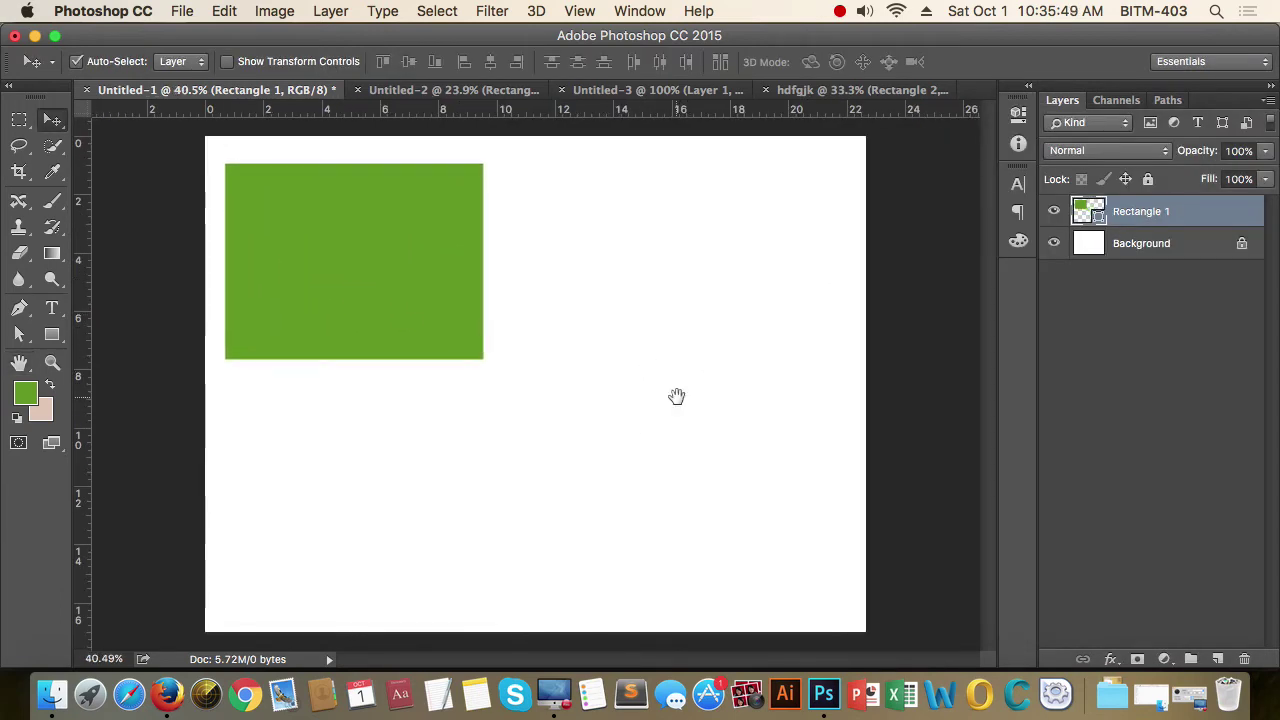
pyautogui.click(592, 374)
pyautogui.scroll(1, 600, 397)
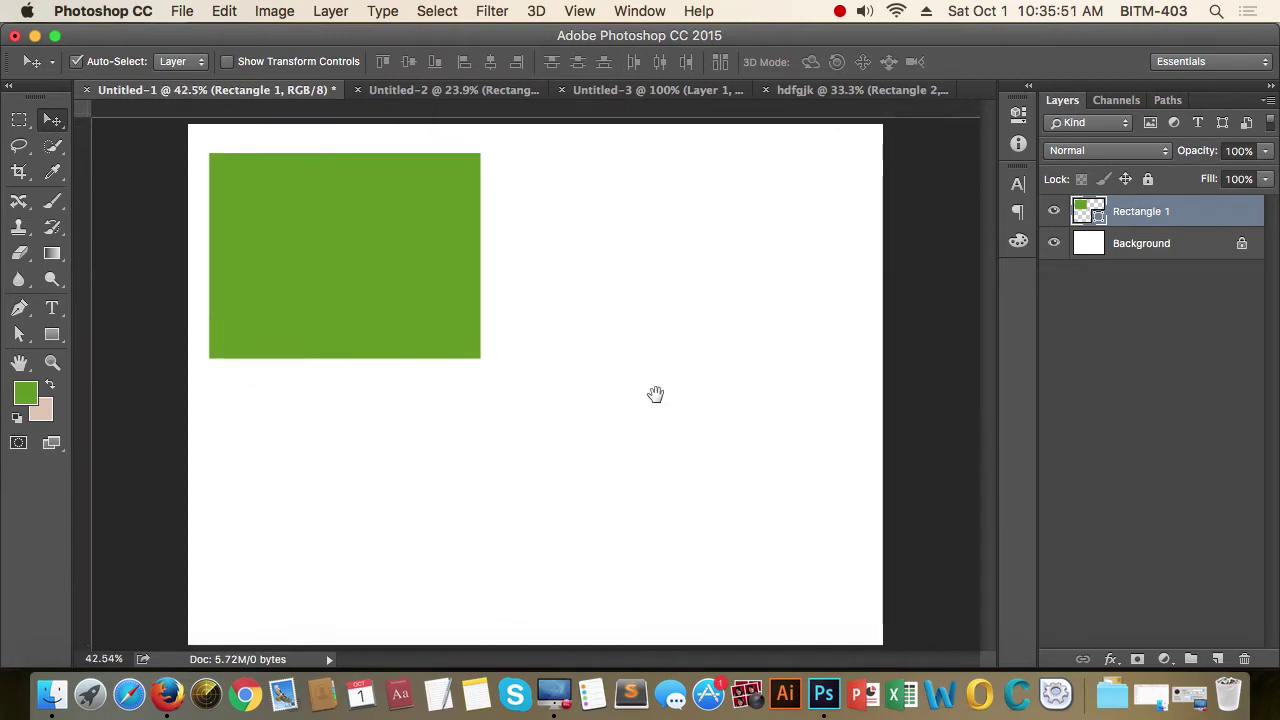
pyautogui.scroll(1, 655, 394)
pyautogui.press('super+r')
pyautogui.click(634, 403)
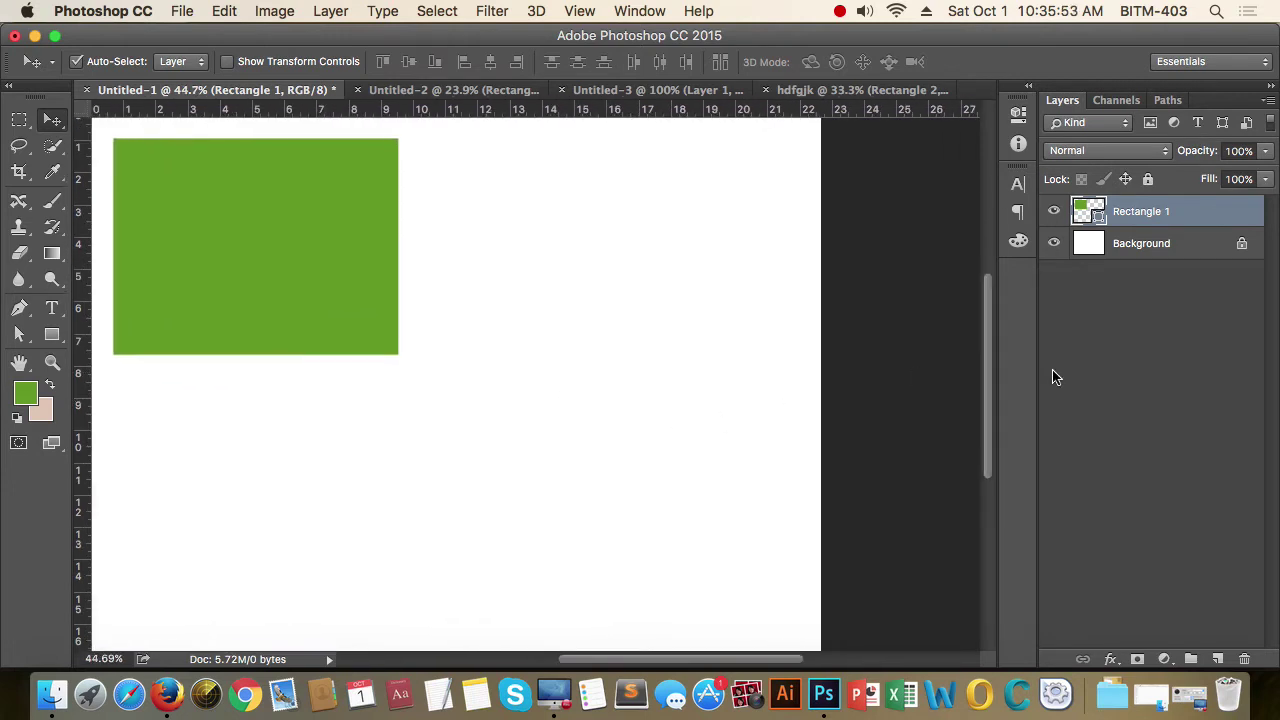
pyautogui.click(1108, 660)
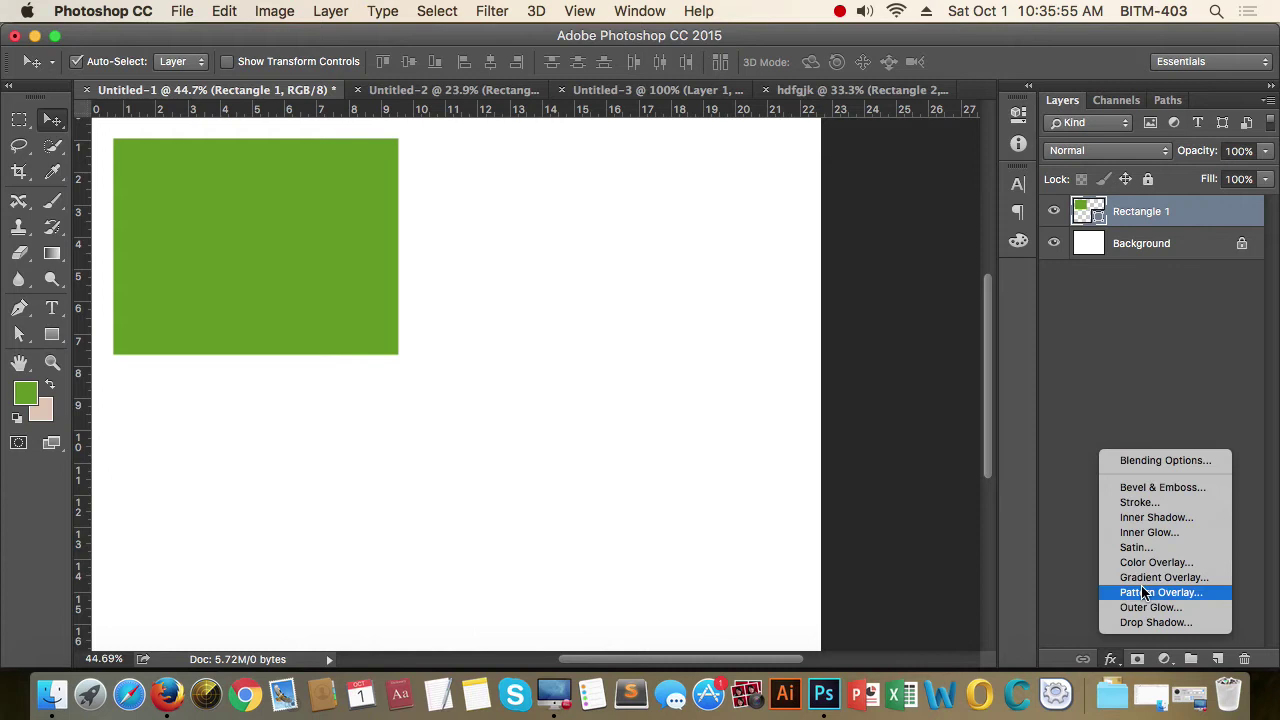
# Step: Add an Inner Bevel & Emboss to the rectangle, raising Size from 7 to 57 px
pyautogui.click(1155, 488)
pyautogui.moveTo(719, 125); pyautogui.dragTo(781, 123)
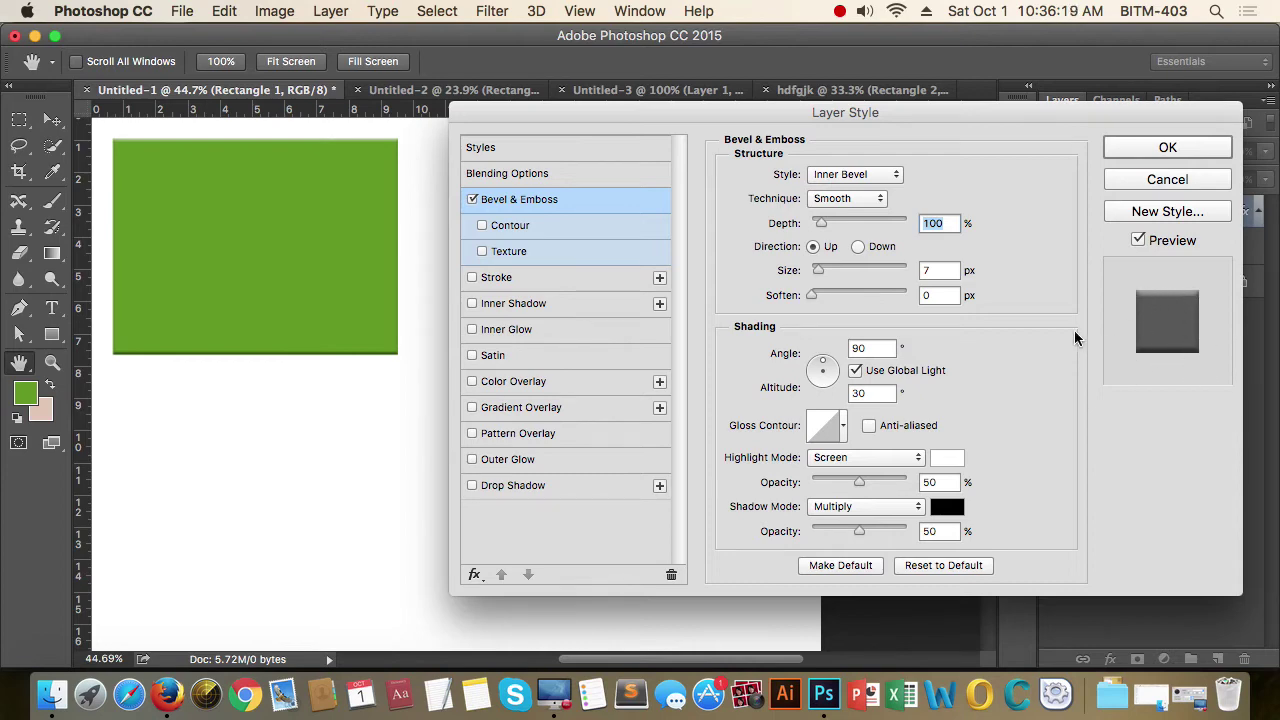
pyautogui.moveTo(818, 277); pyautogui.dragTo(838, 280)
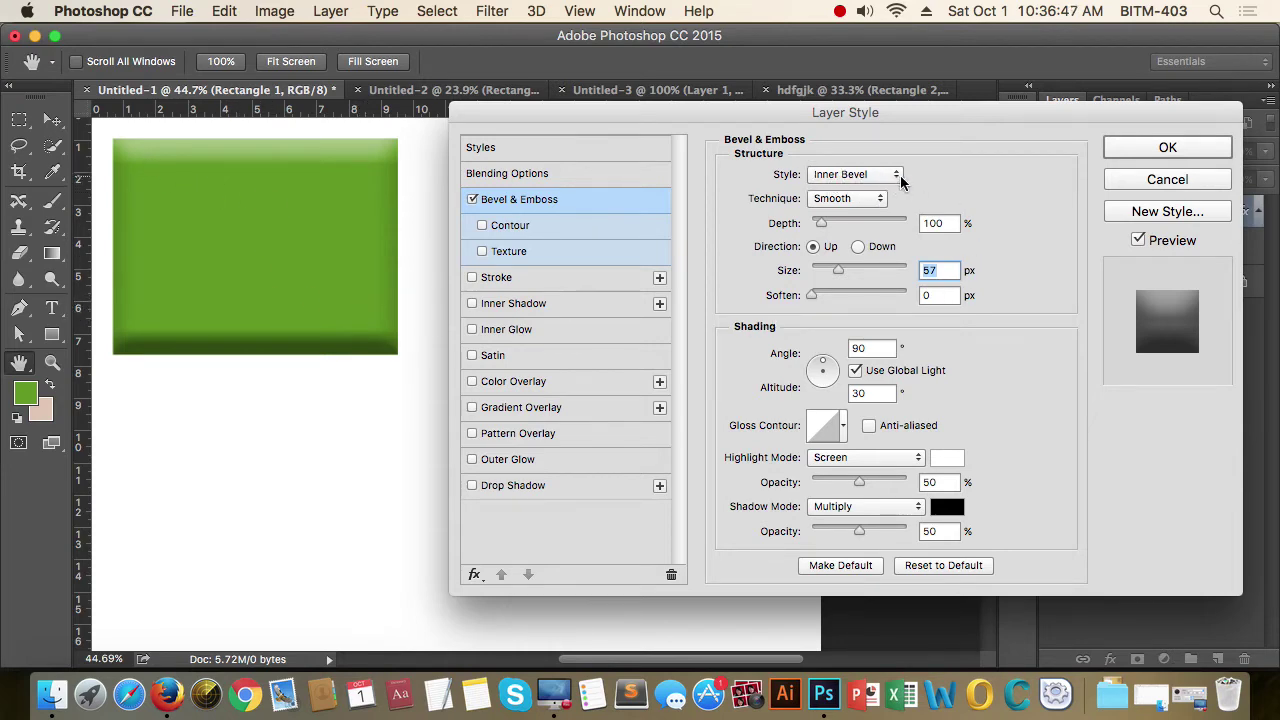
# Step: Cycle the bevel Style through Pillow Emboss, Stroke Emboss, Emboss and Outer Bevel, settling on Inner Bevel
pyautogui.click(897, 177)
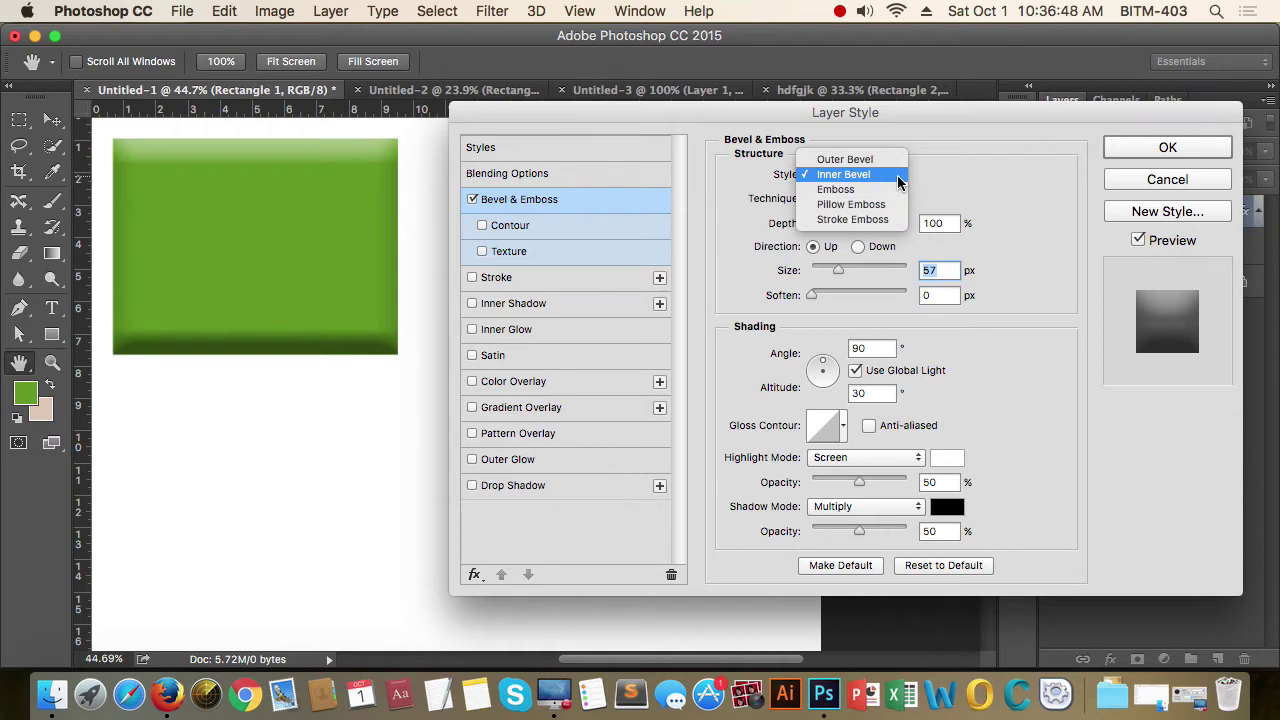
pyautogui.click(853, 203)
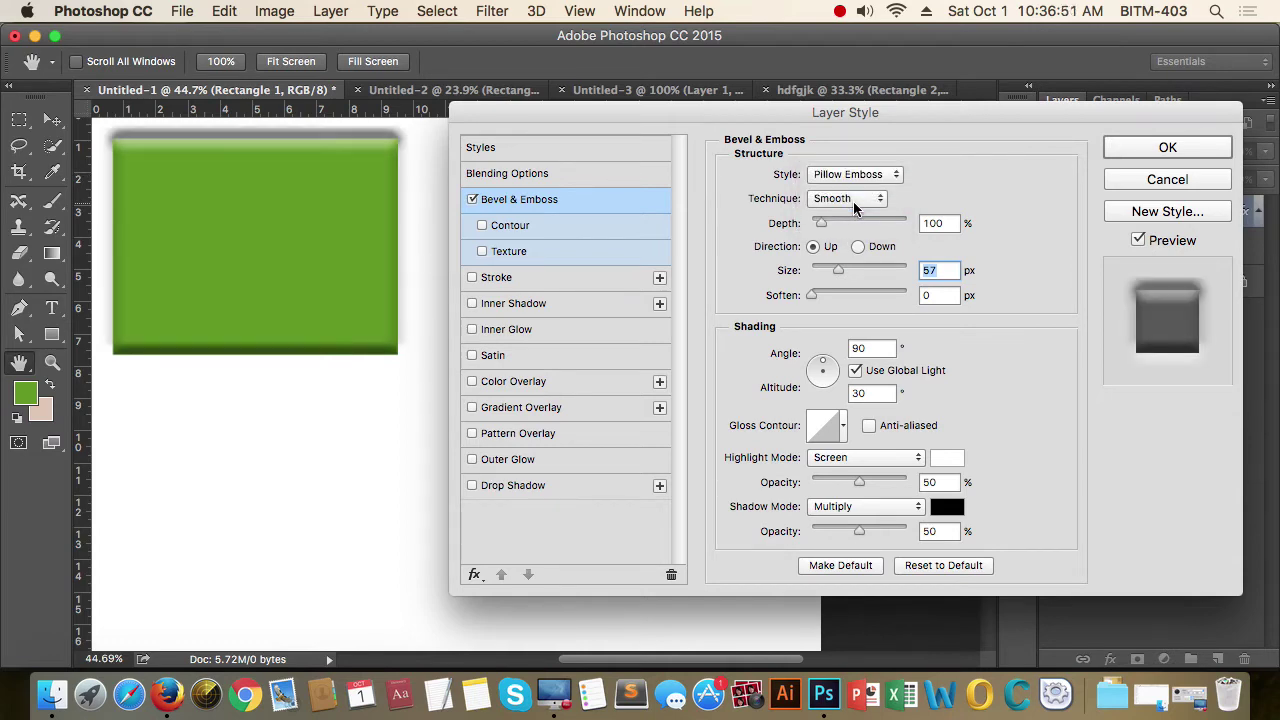
pyautogui.click(875, 173)
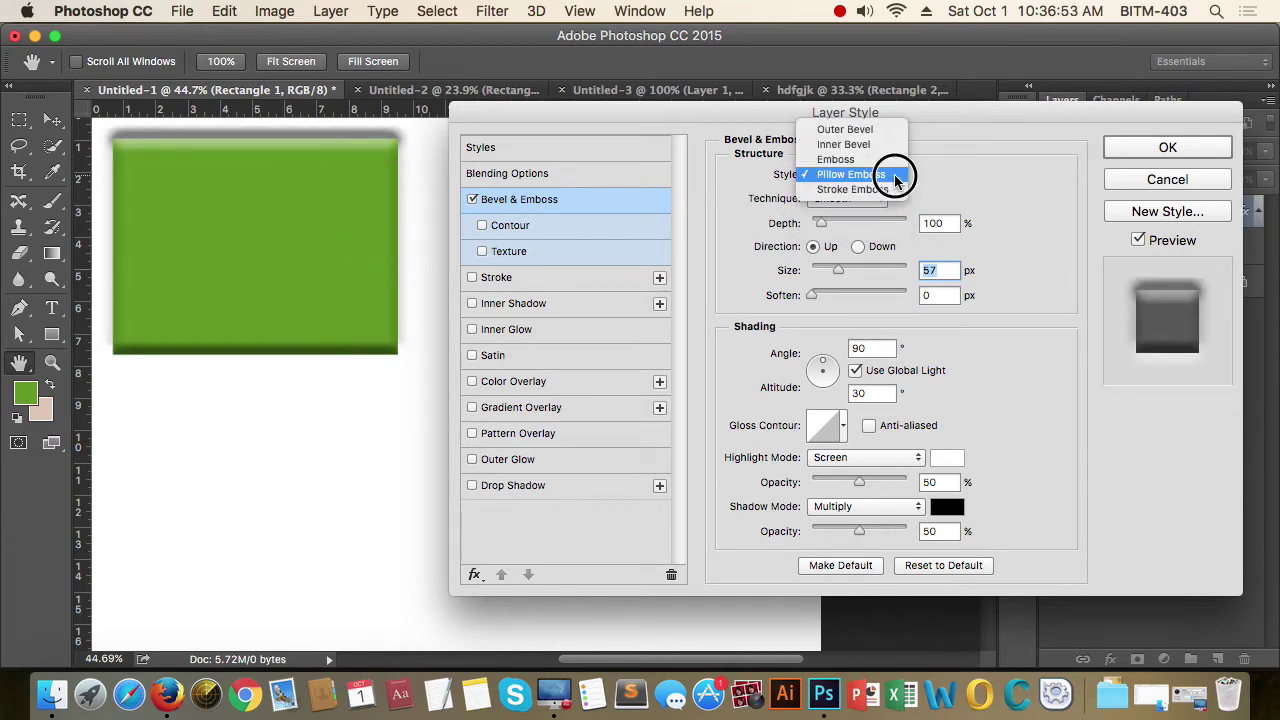
pyautogui.click(890, 190)
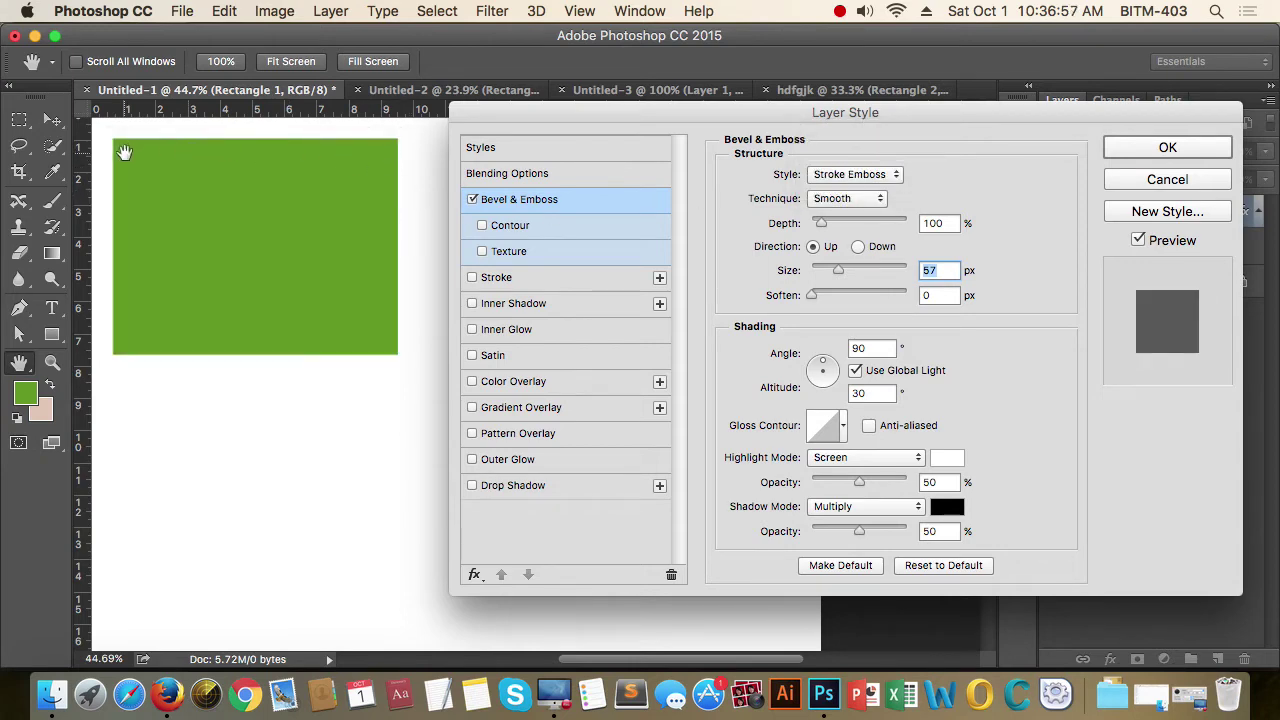
pyautogui.click(896, 176)
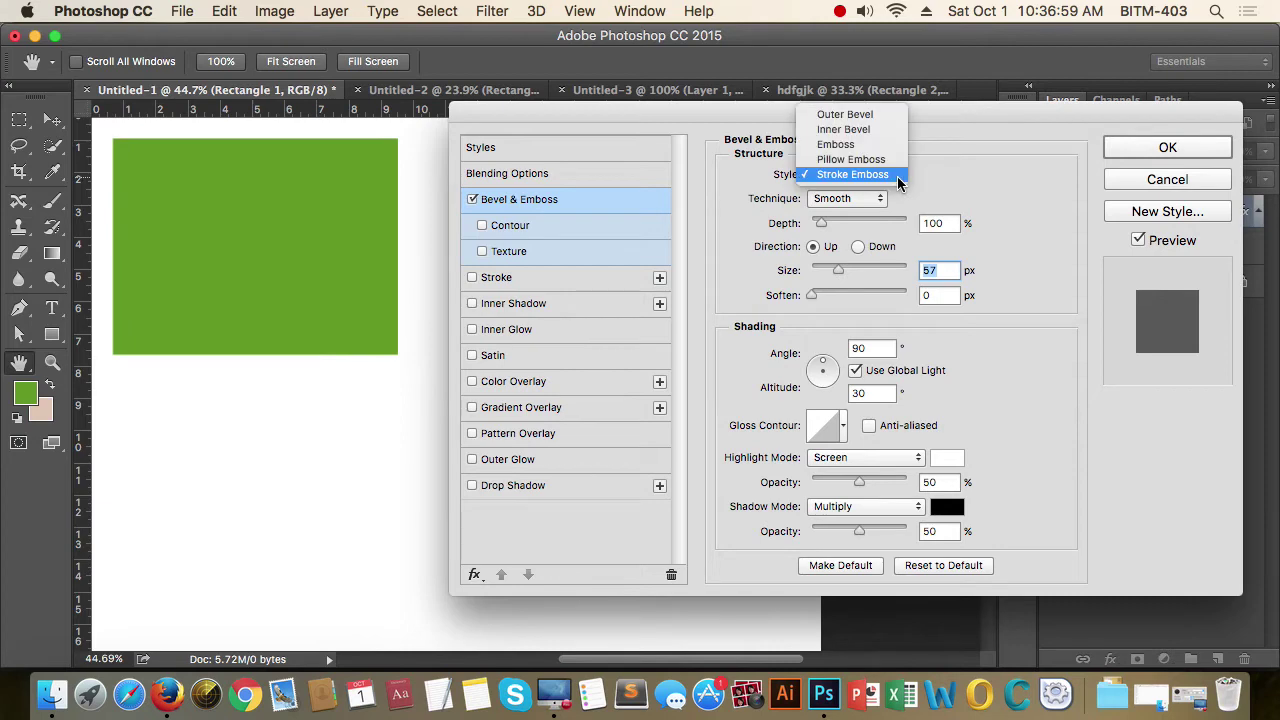
pyautogui.click(865, 145)
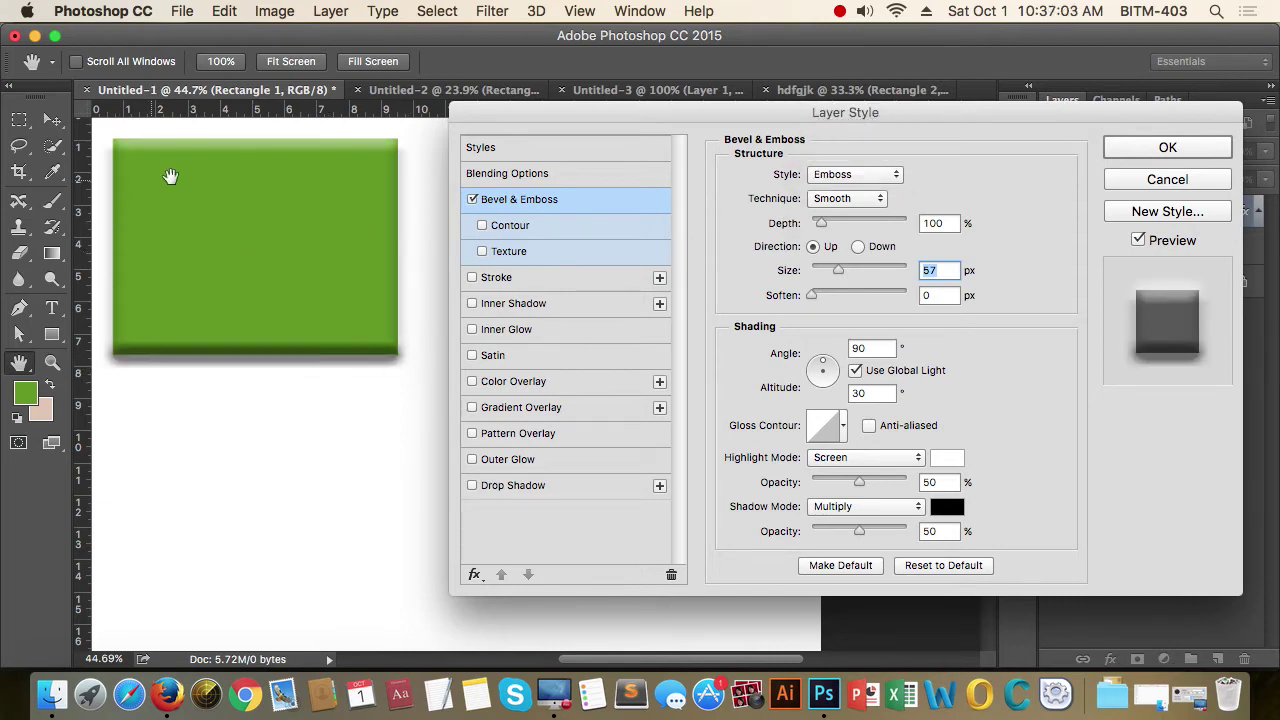
pyautogui.click(897, 178)
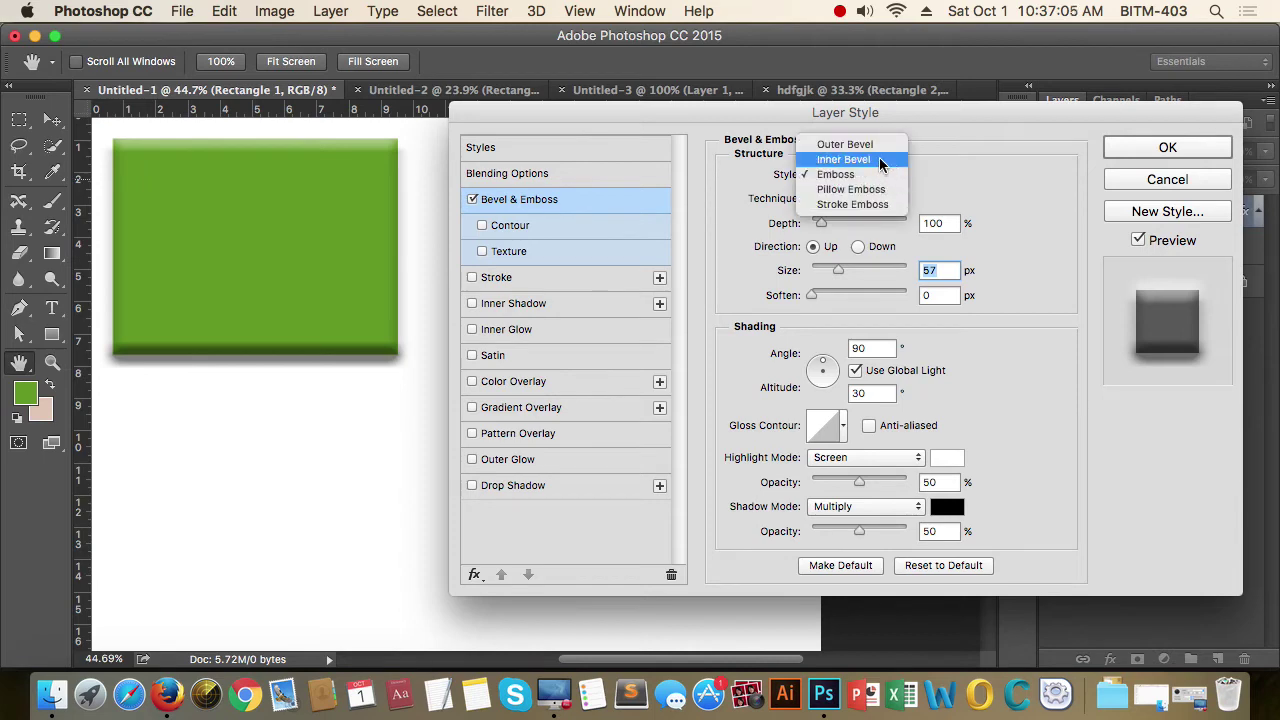
pyautogui.click(882, 145)
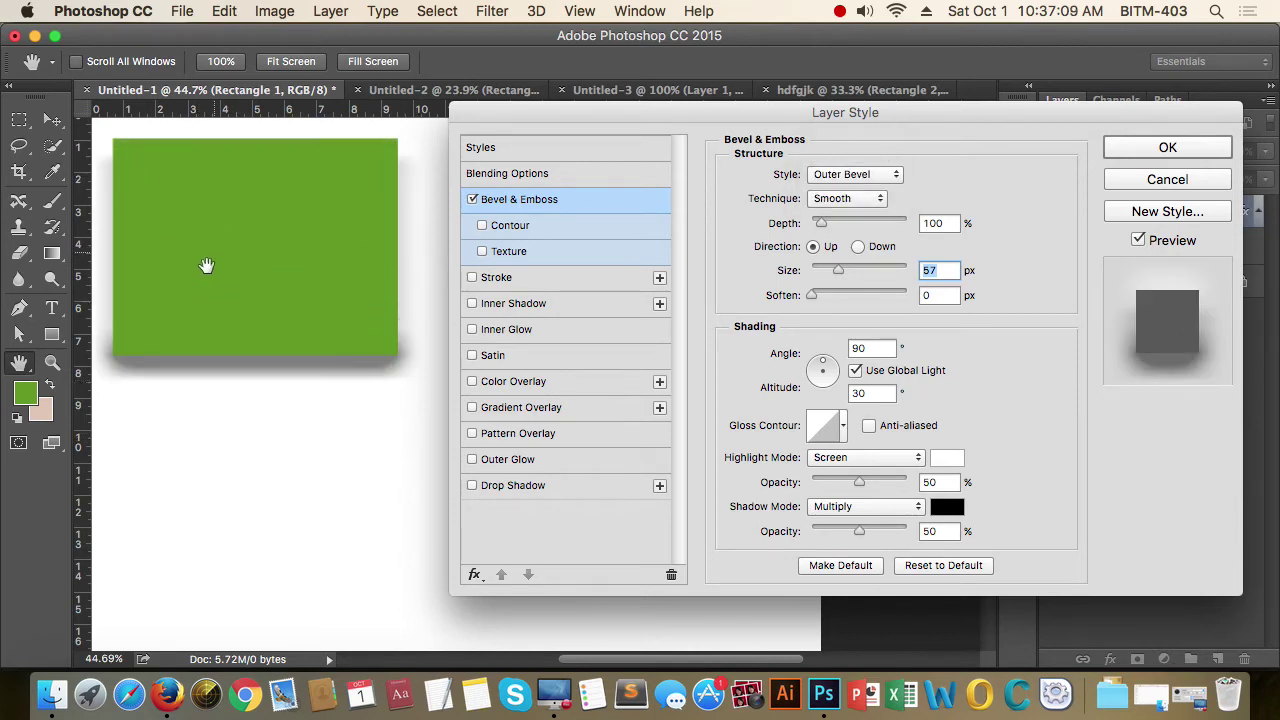
pyautogui.click(895, 175)
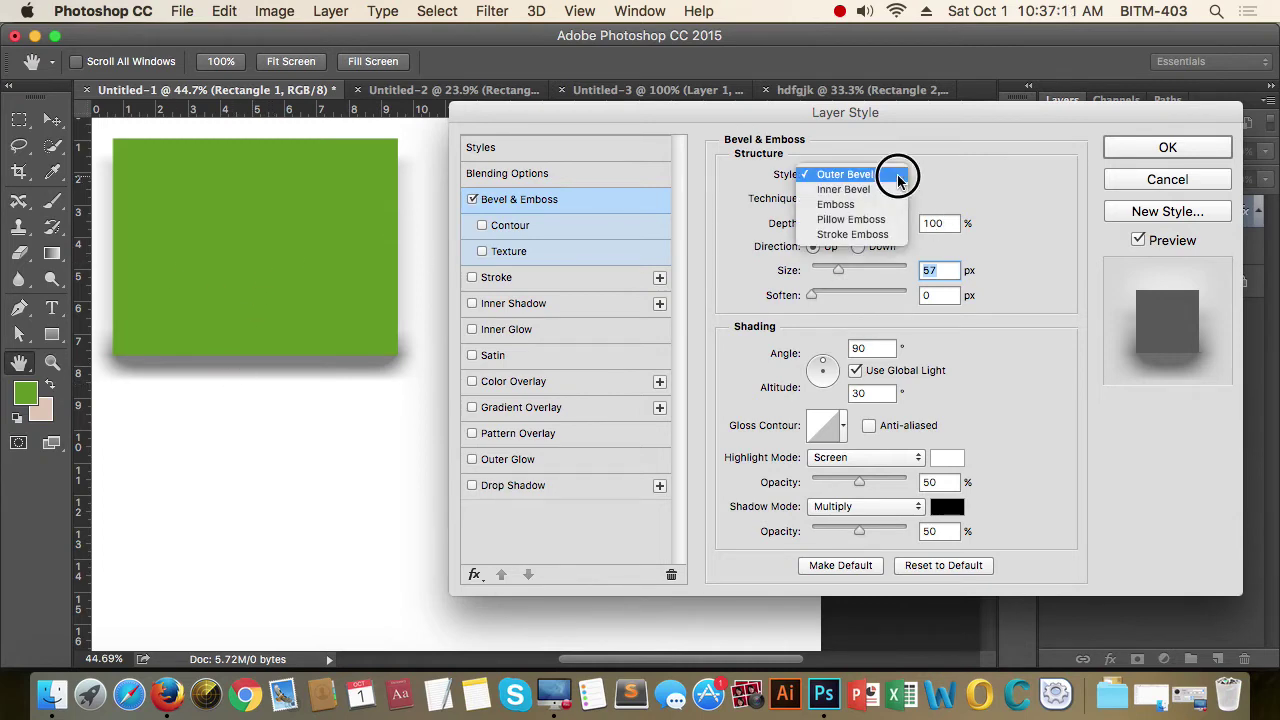
pyautogui.click(879, 190)
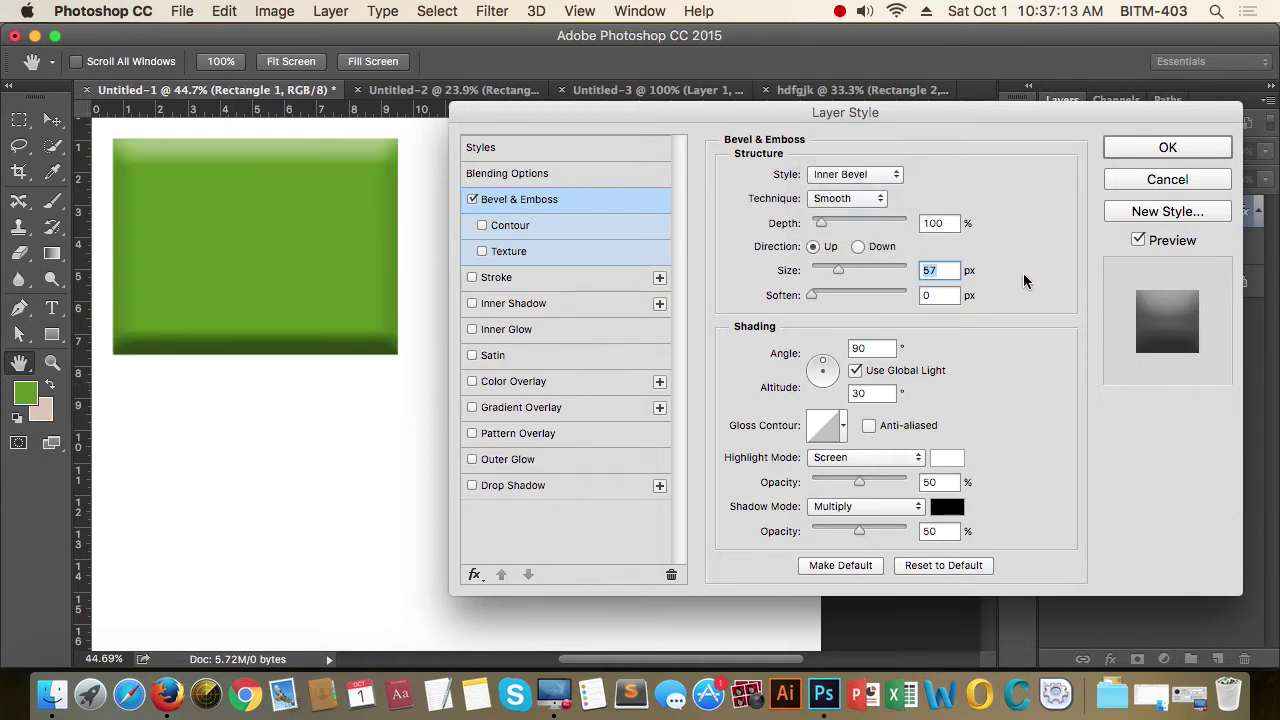
pyautogui.click(876, 205)
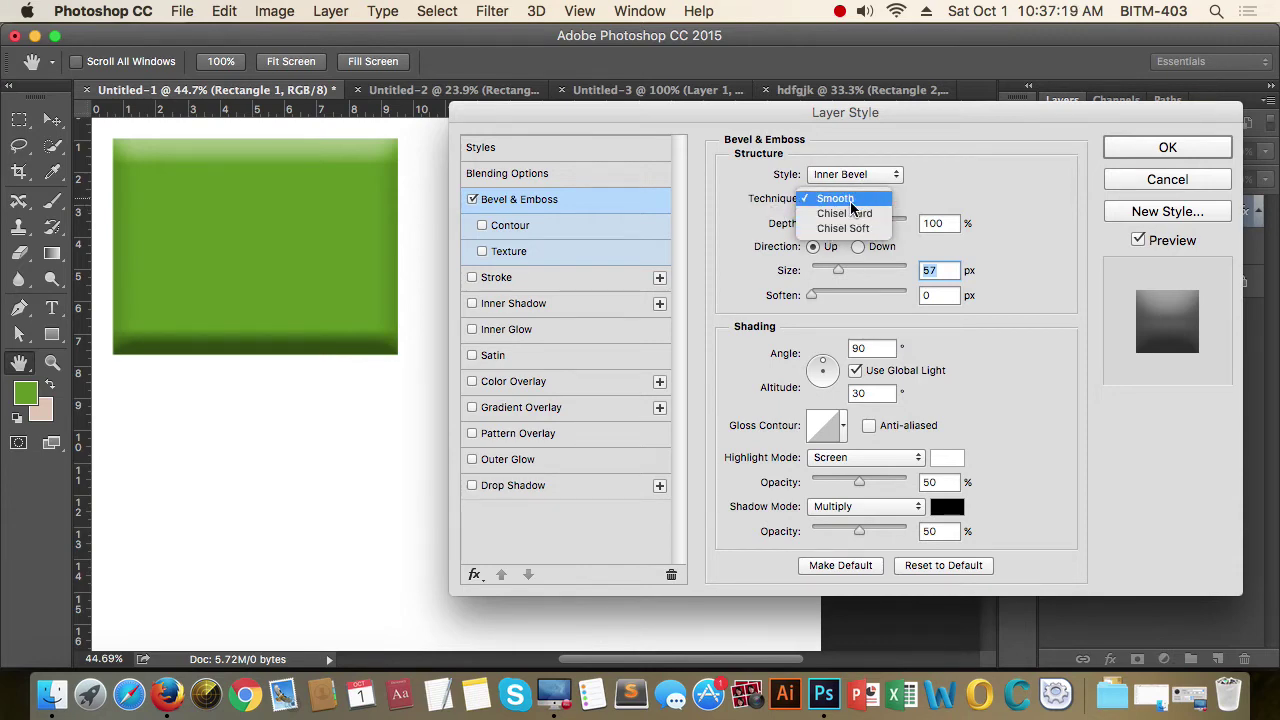
# Step: Test Chisel Hard and Chisel Soft techniques, keep Smooth, raise Depth to 157% and set Direction Down
pyautogui.click(848, 213)
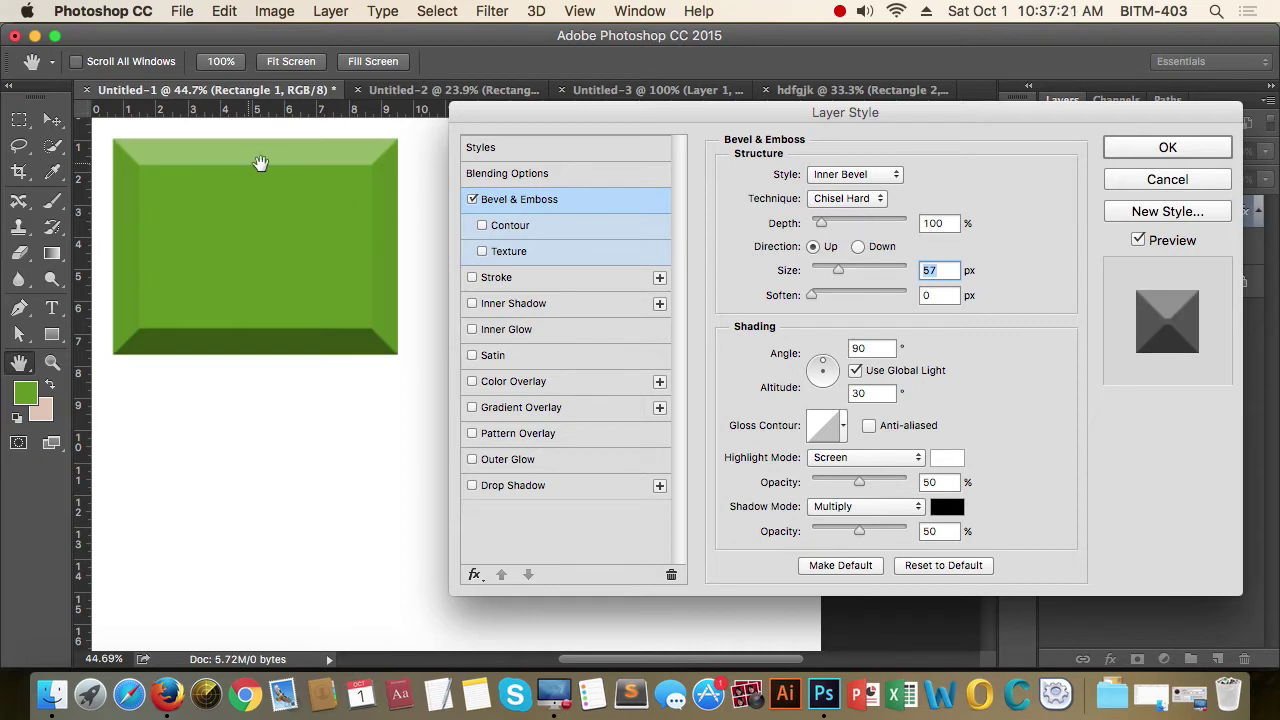
pyautogui.click(885, 200)
pyautogui.click(870, 215)
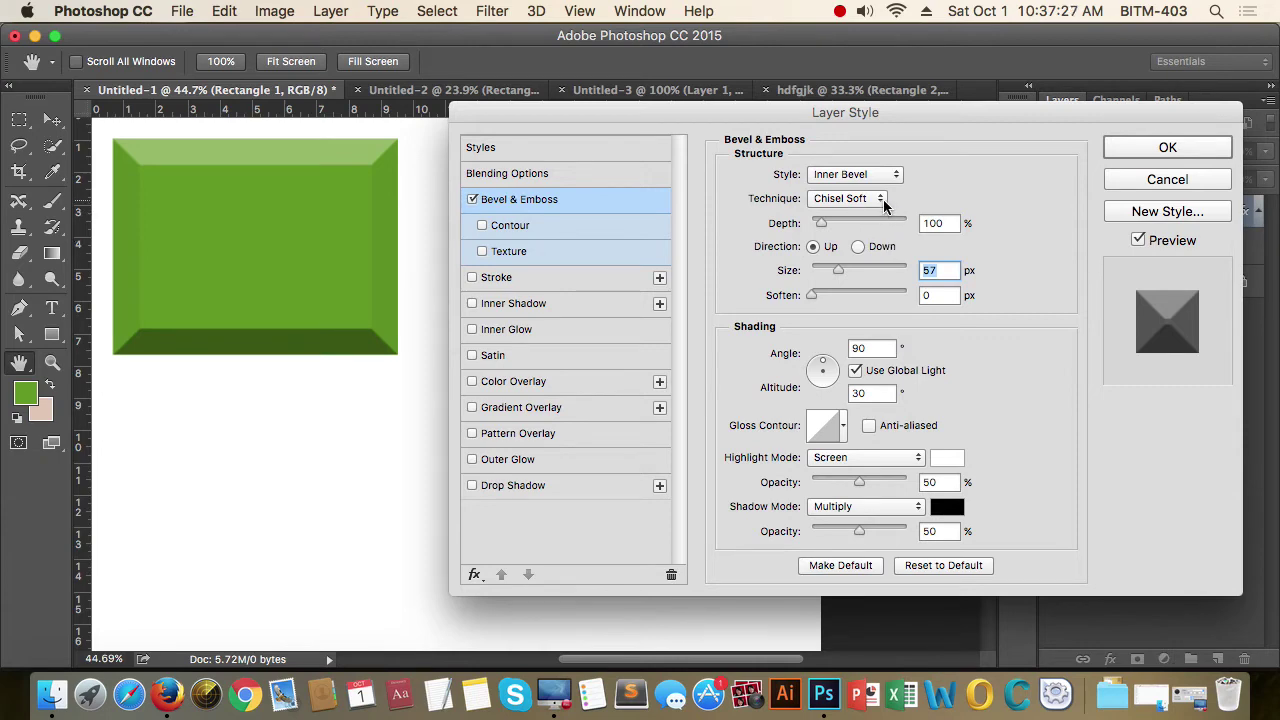
pyautogui.click(884, 204)
pyautogui.click(912, 170)
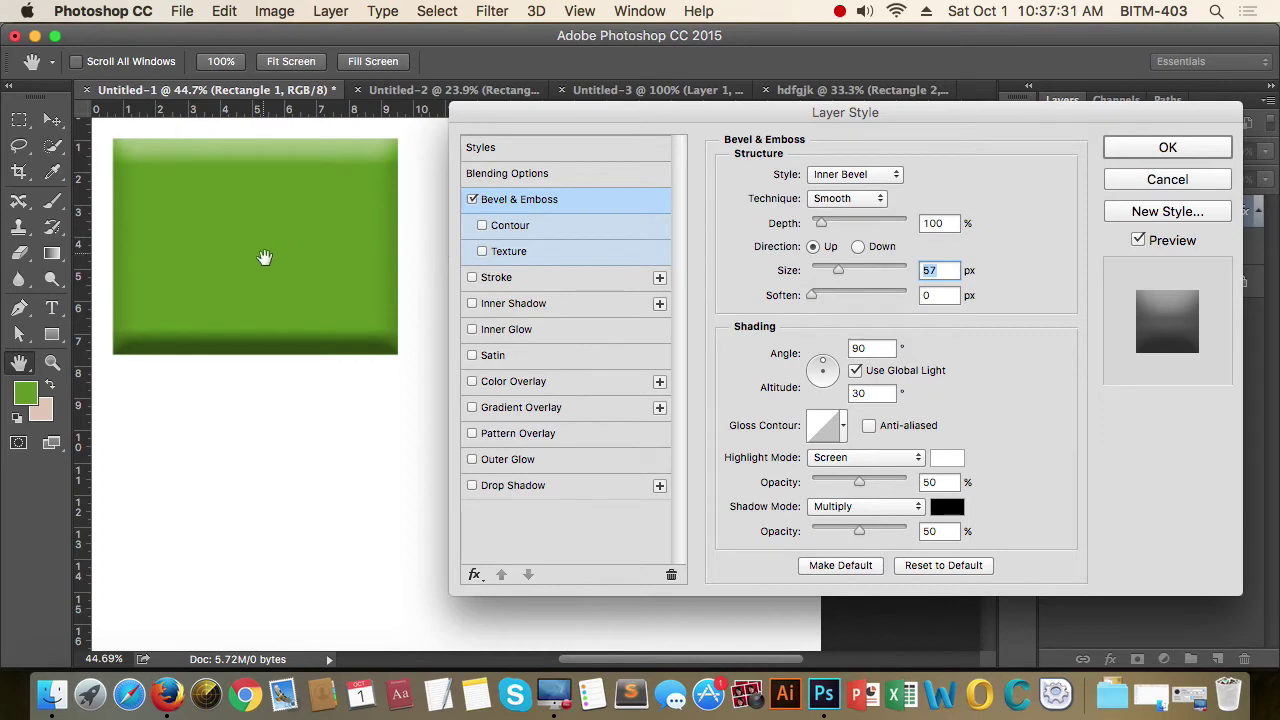
pyautogui.click(868, 204)
pyautogui.click(866, 216)
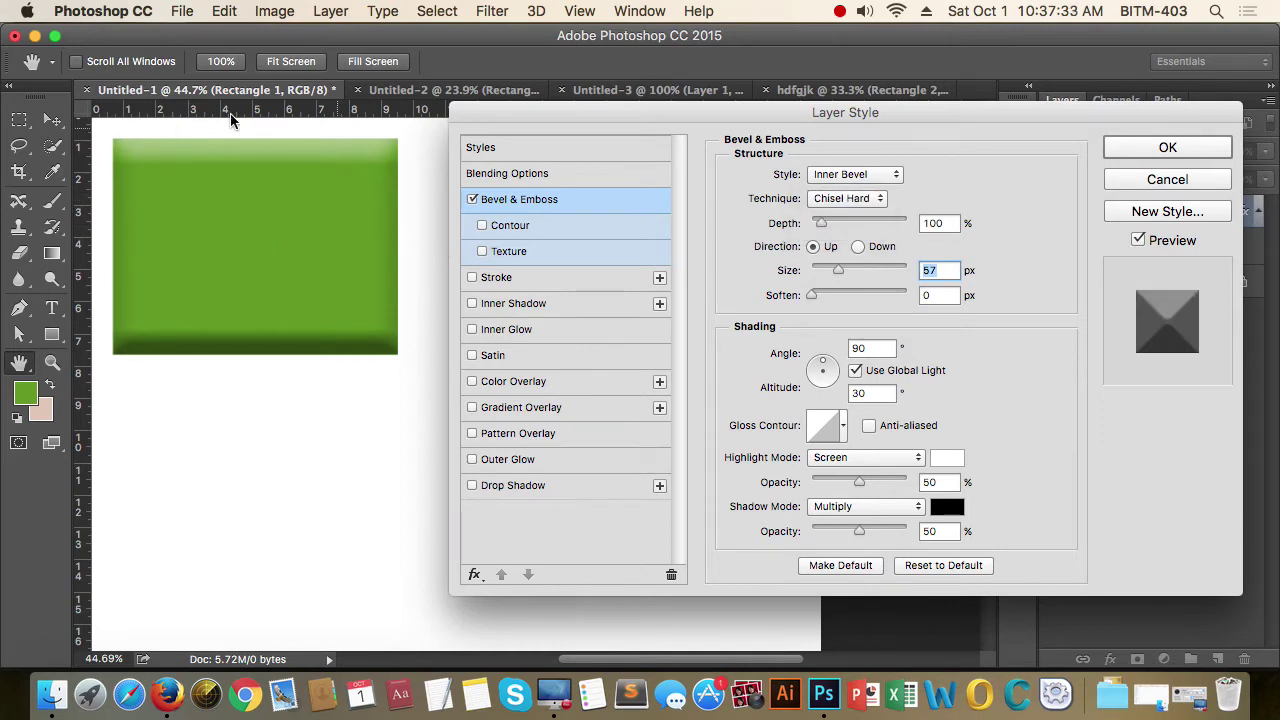
pyautogui.click(862, 200)
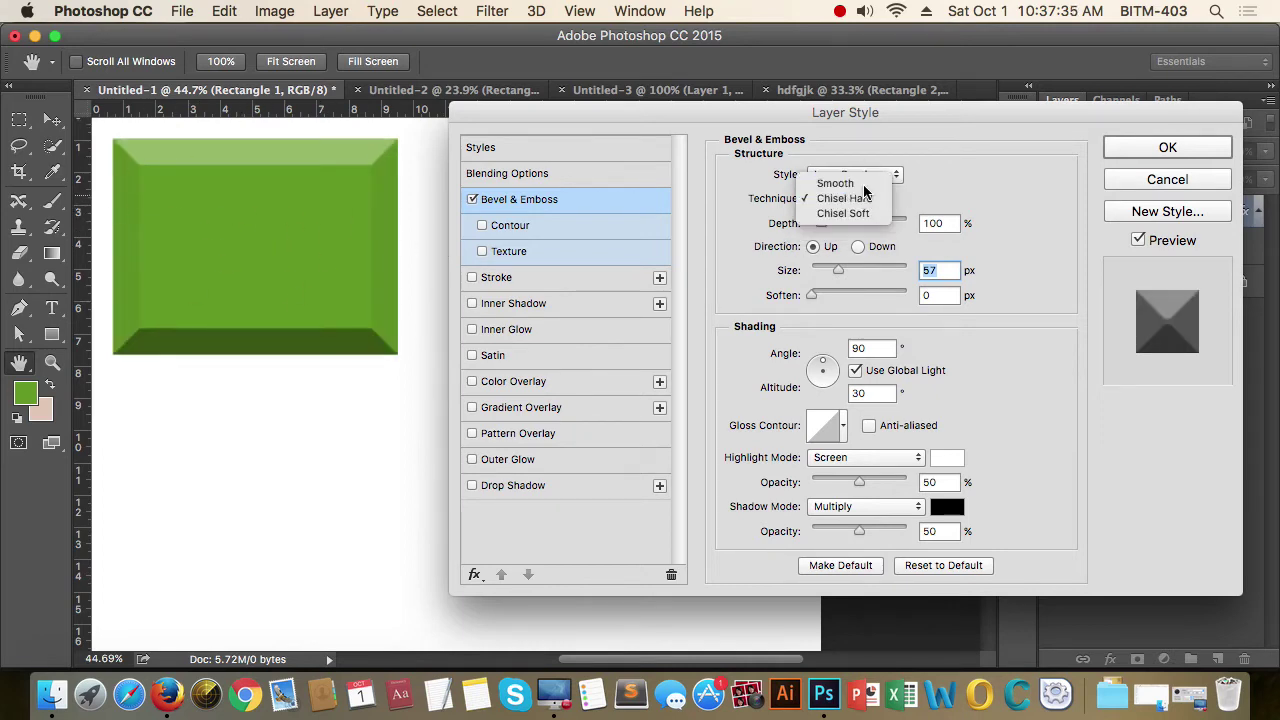
pyautogui.click(845, 180)
pyautogui.moveTo(820, 222)
pyautogui.mouseDown()
pyautogui.moveTo(895, 230)
pyautogui.moveTo(834, 216)
pyautogui.moveTo(903, 218)
pyautogui.moveTo(817, 217)
pyautogui.moveTo(843, 208)
pyautogui.moveTo(886, 223)
pyautogui.moveTo(843, 222)
pyautogui.moveTo(894, 221)
pyautogui.moveTo(823, 216)
pyautogui.moveTo(871, 220)
pyautogui.moveTo(828, 235)
pyautogui.mouseUp()
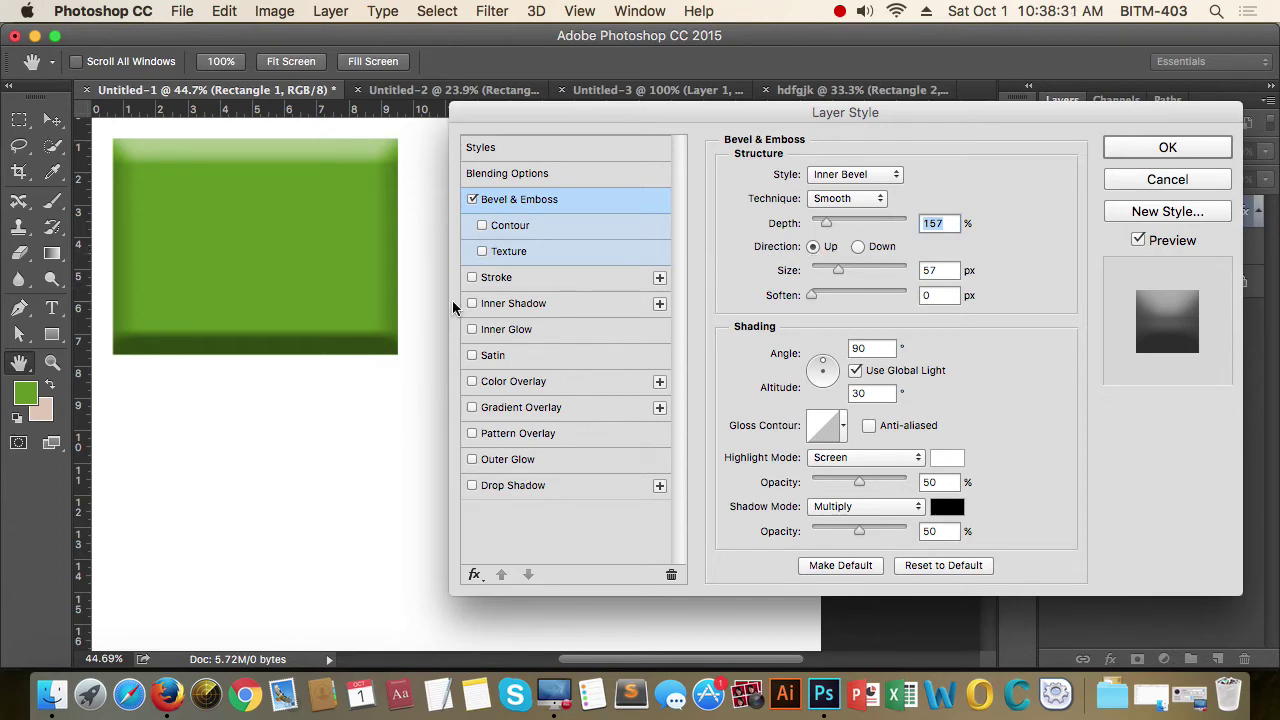
pyautogui.click(857, 247)
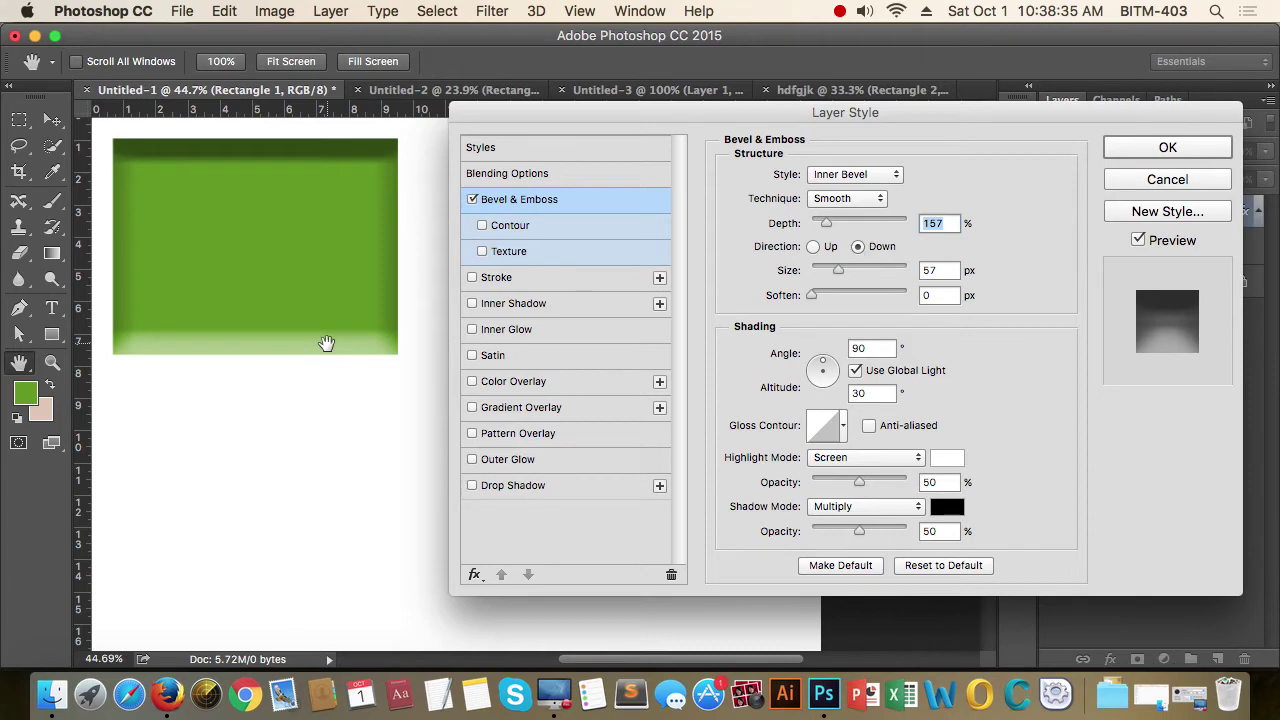
# Step: Toggle the bevel Direction between Up and Down, finishing on Up
pyautogui.click(814, 247)
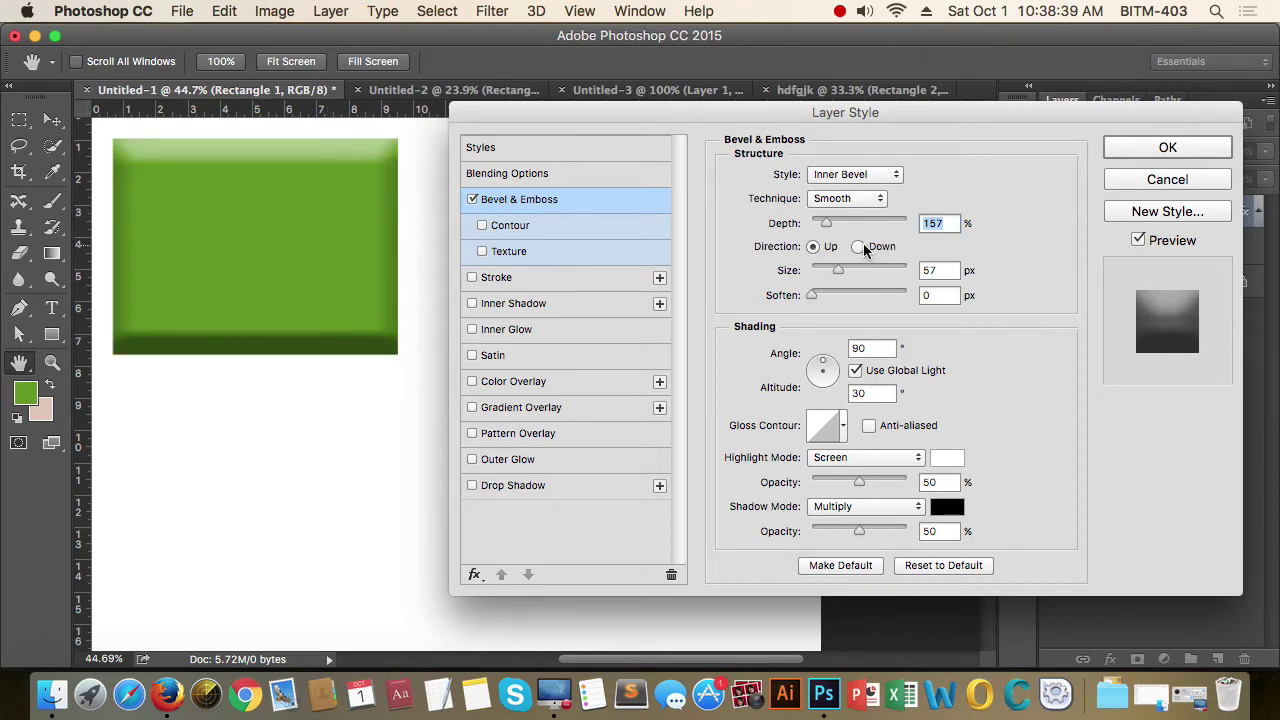
pyautogui.click(858, 247)
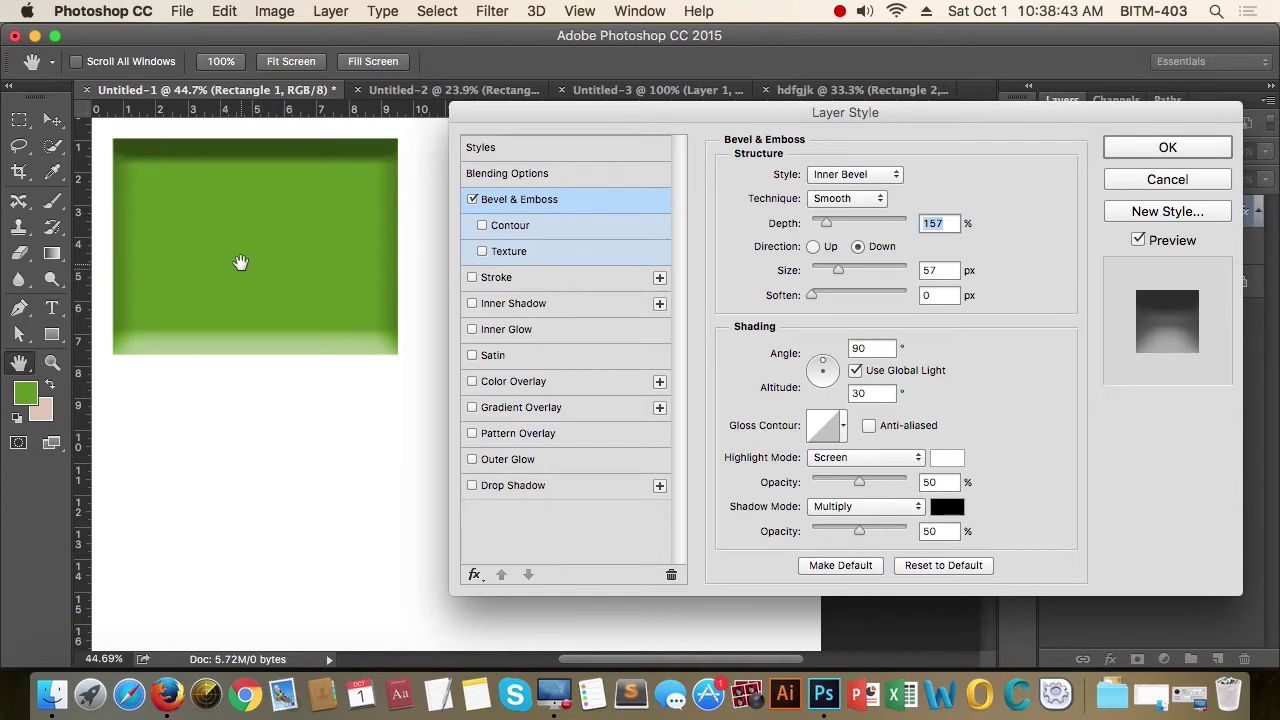
pyautogui.click(814, 247)
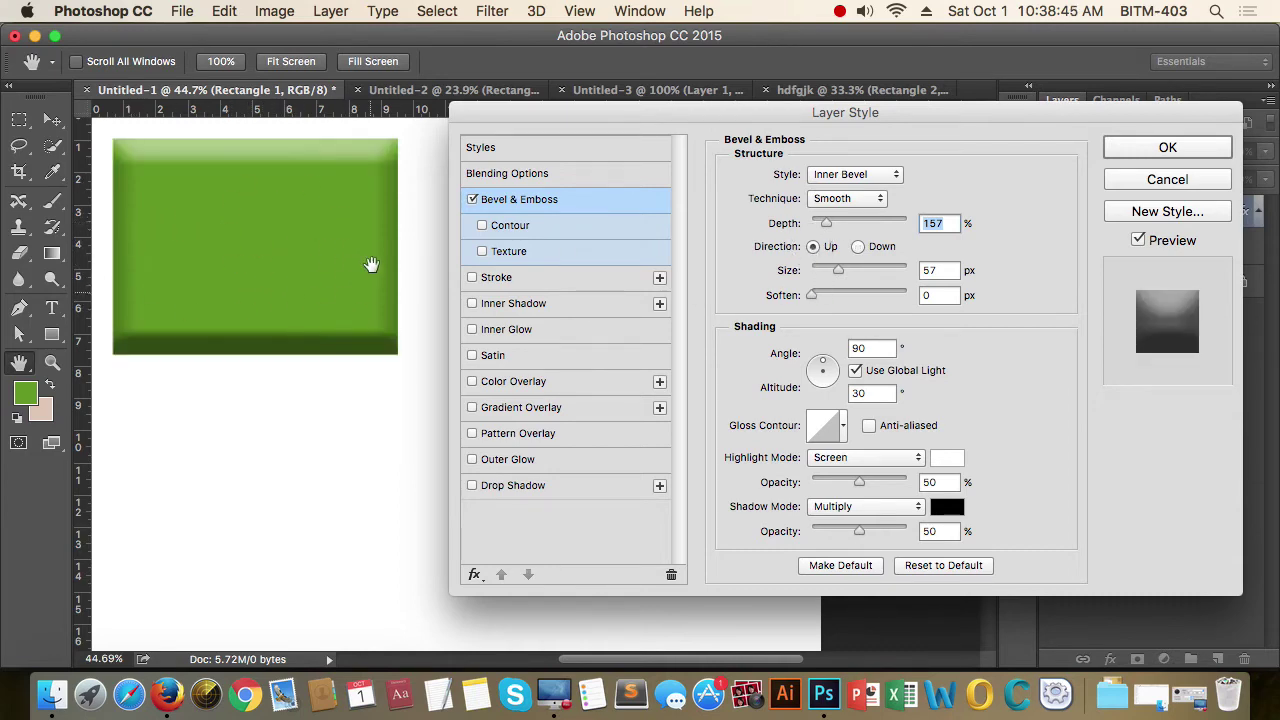
pyautogui.click(858, 247)
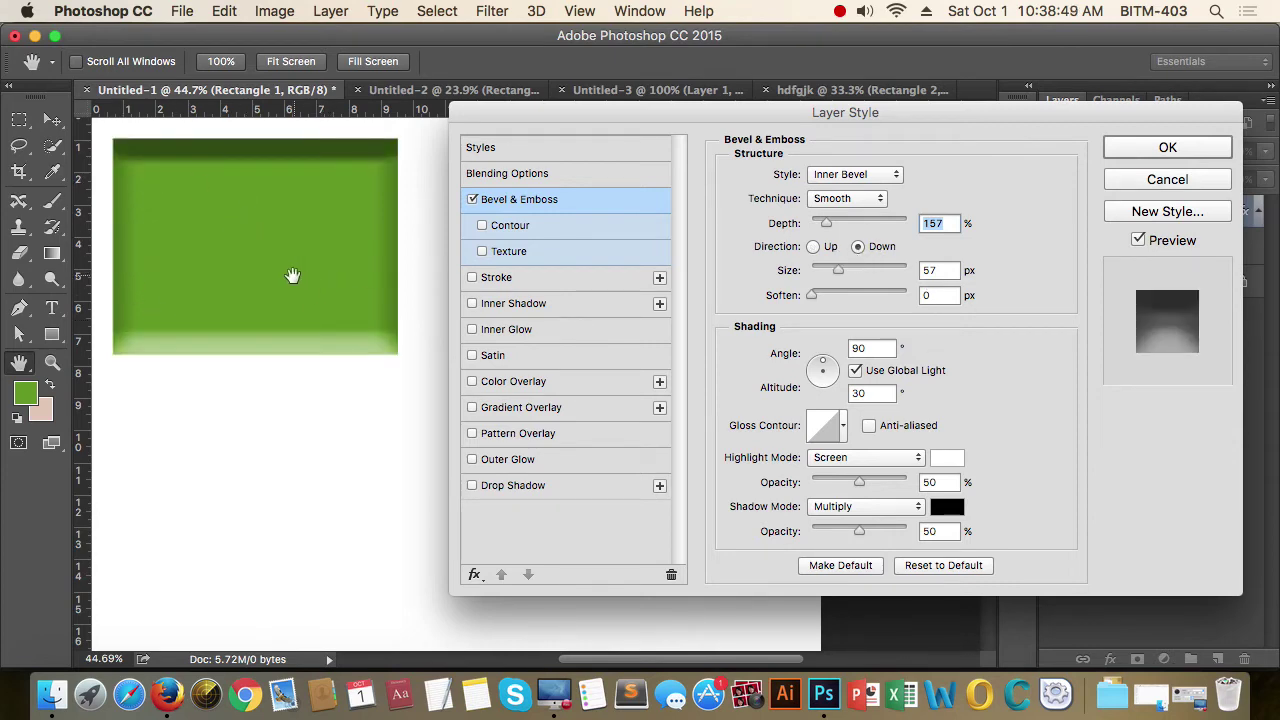
pyautogui.click(813, 246)
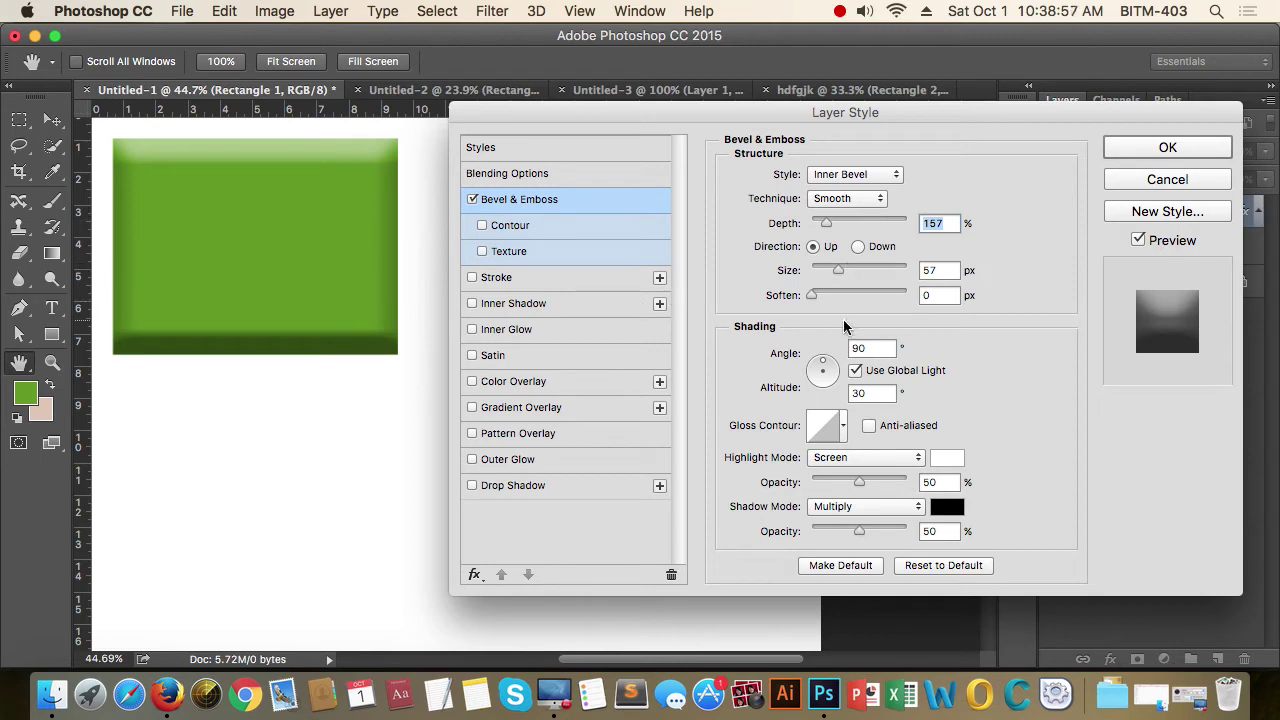
# Step: Set bevel Size to 68 px, Soften to 0, and lighting to 98° angle, 11° altitude
pyautogui.moveTo(840, 268)
pyautogui.mouseDown()
pyautogui.moveTo(874, 274)
pyautogui.moveTo(823, 277)
pyautogui.moveTo(857, 277)
pyautogui.moveTo(842, 277)
pyautogui.moveTo(857, 295)
pyautogui.mouseUp()
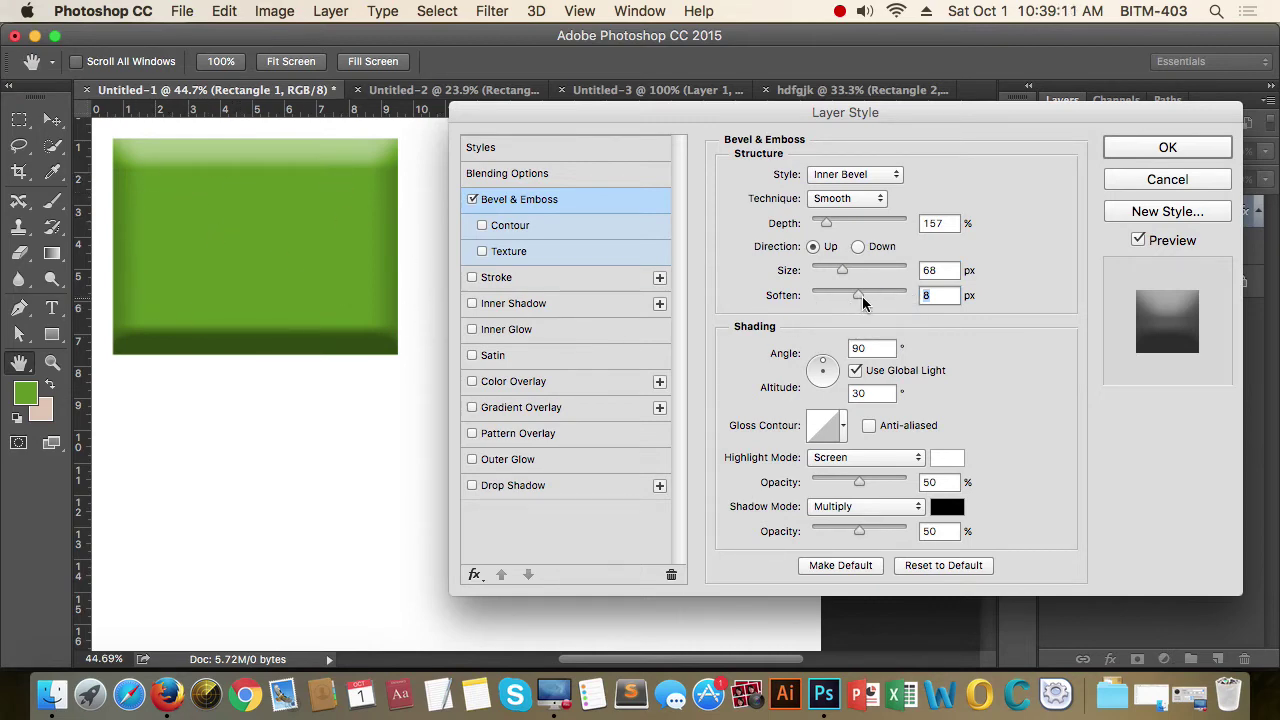
pyautogui.moveTo(862, 297); pyautogui.dragTo(810, 296)
pyautogui.moveTo(833, 385); pyautogui.dragTo(820, 356)
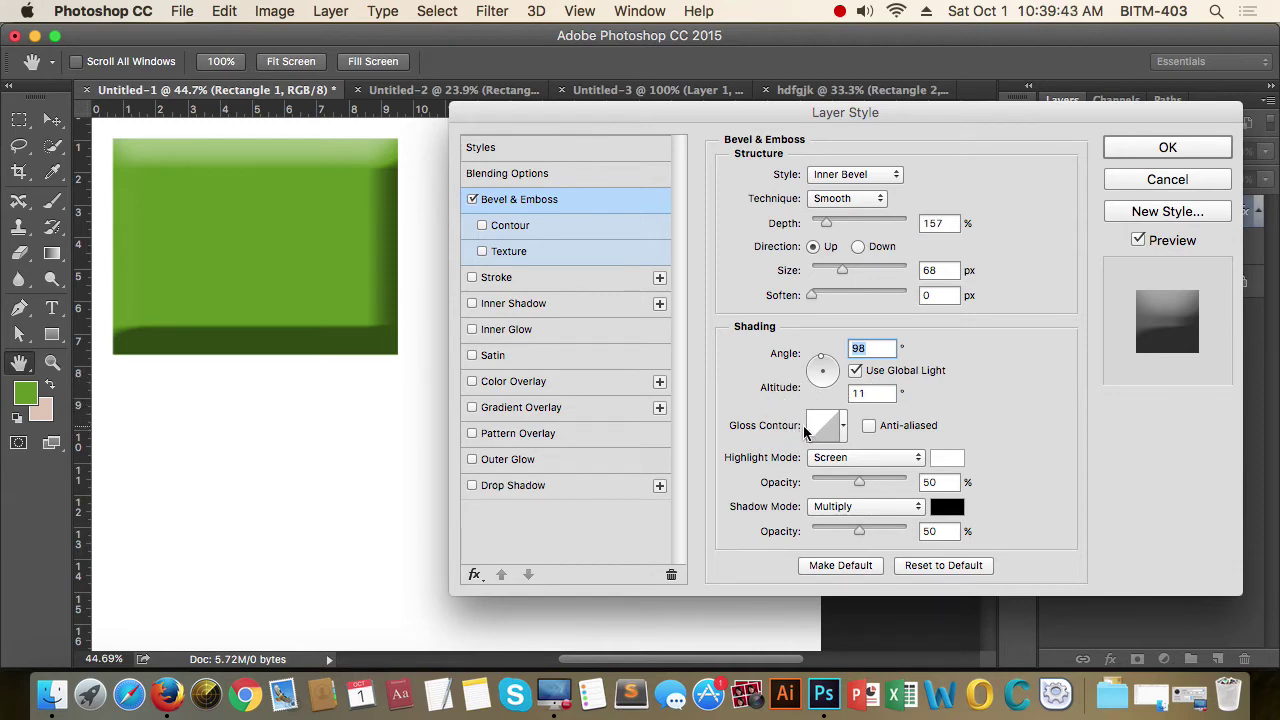
# Step: Try several Gloss Contour presets and apply the fourth one in row two for lighter, softer edges
pyautogui.click(844, 426)
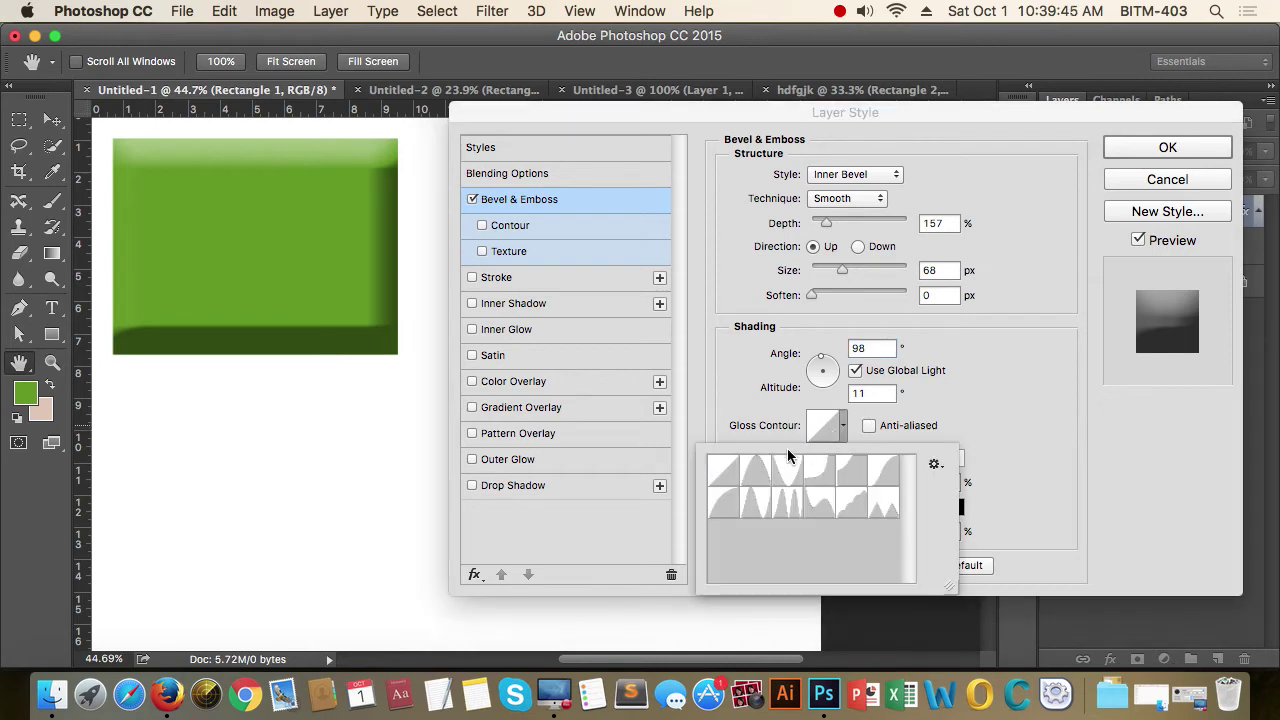
pyautogui.click(757, 478)
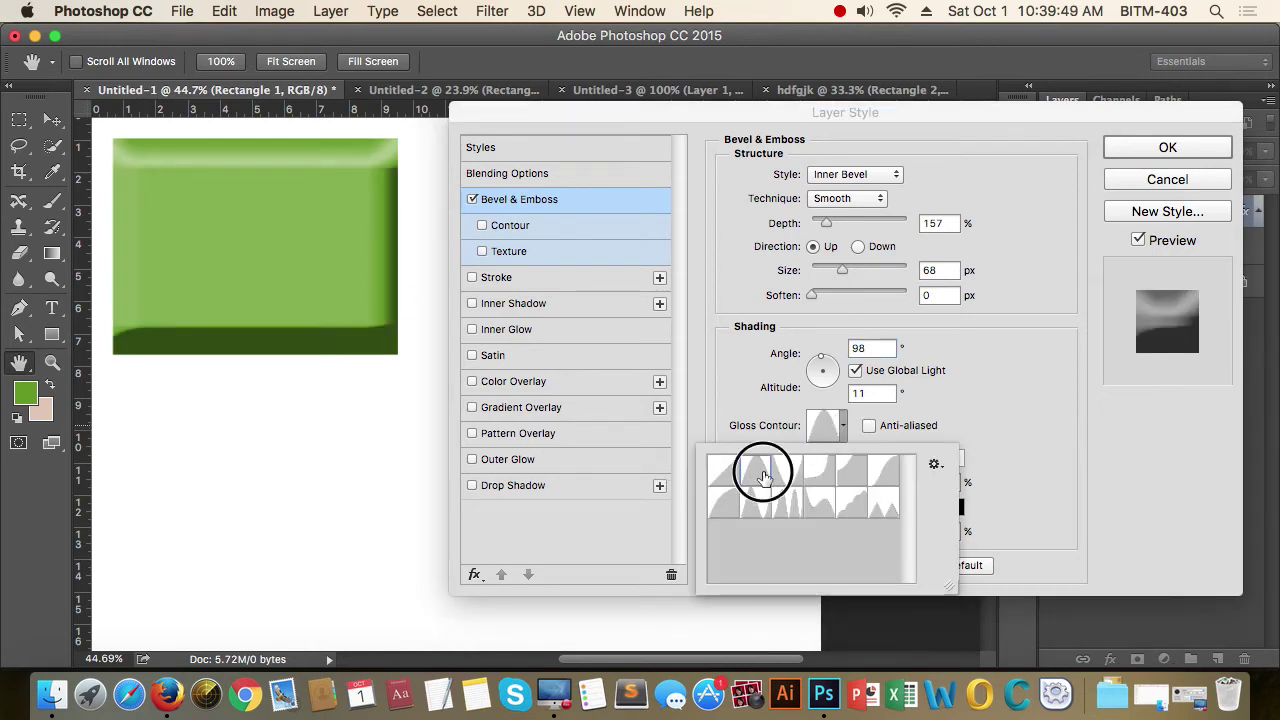
pyautogui.click(795, 478)
pyautogui.click(820, 478)
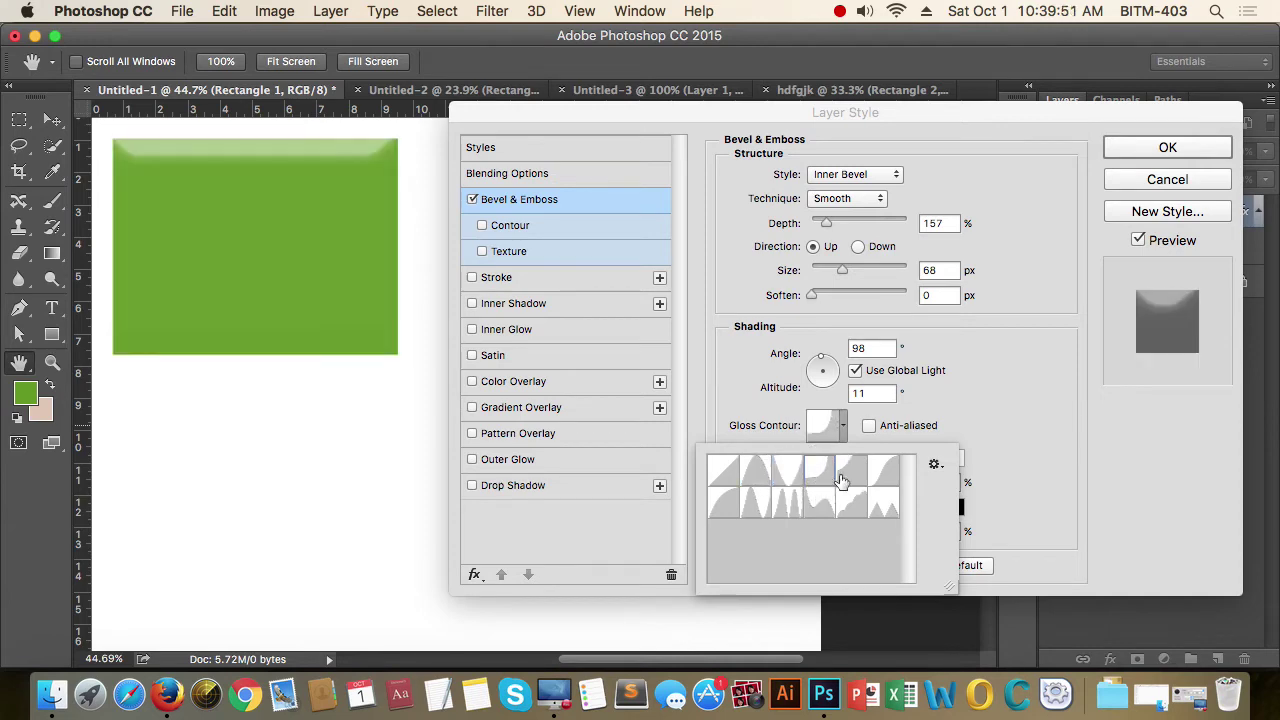
pyautogui.click(851, 478)
pyautogui.click(883, 478)
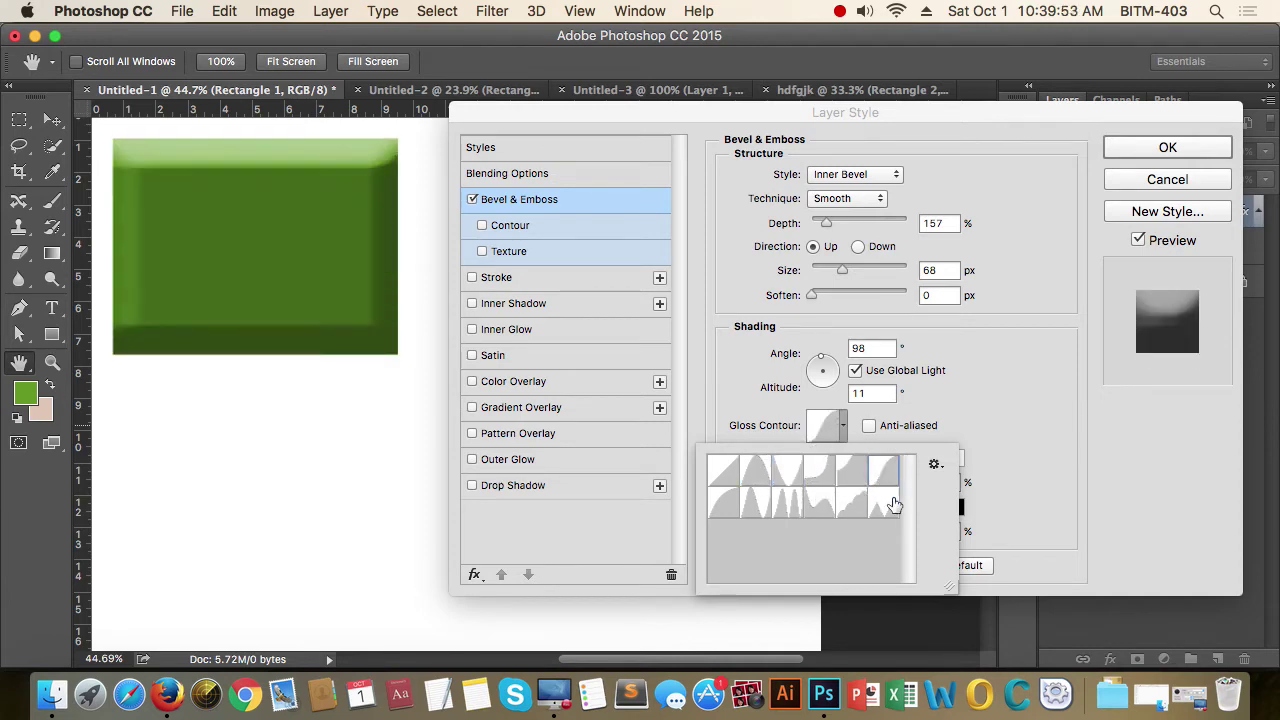
pyautogui.click(885, 505)
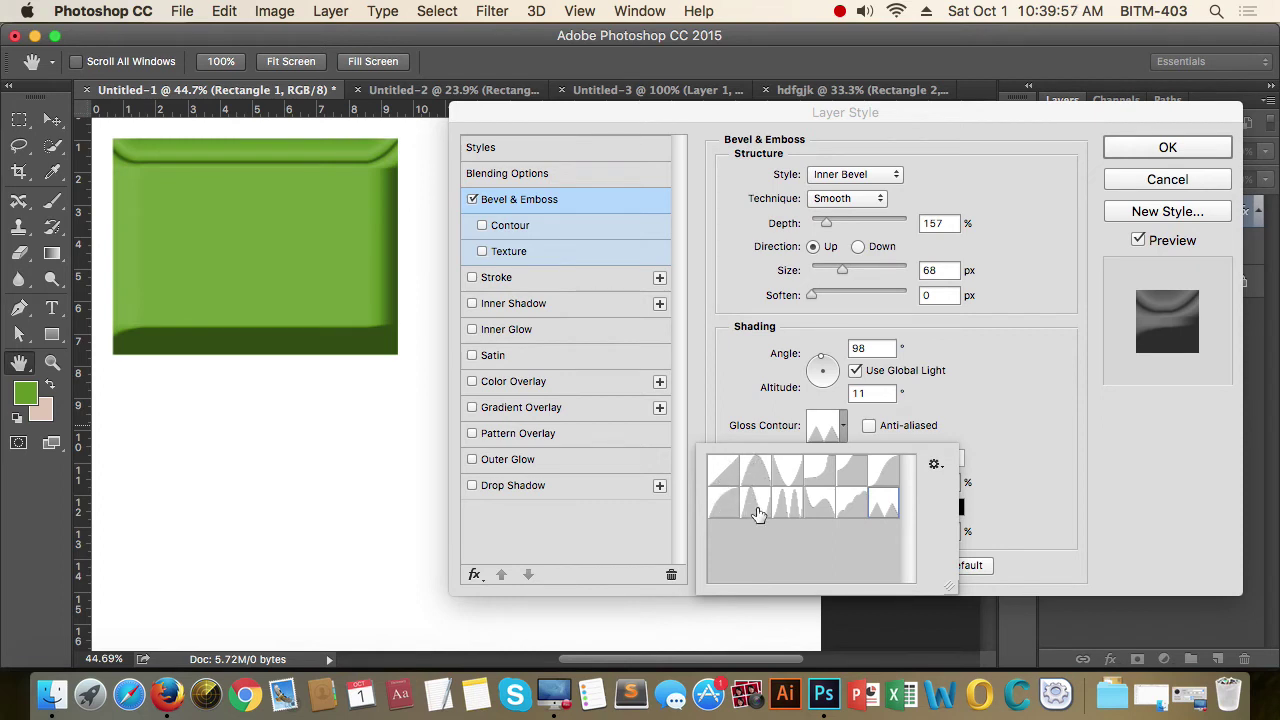
pyautogui.click(765, 512)
pyautogui.click(783, 511)
pyautogui.click(819, 505)
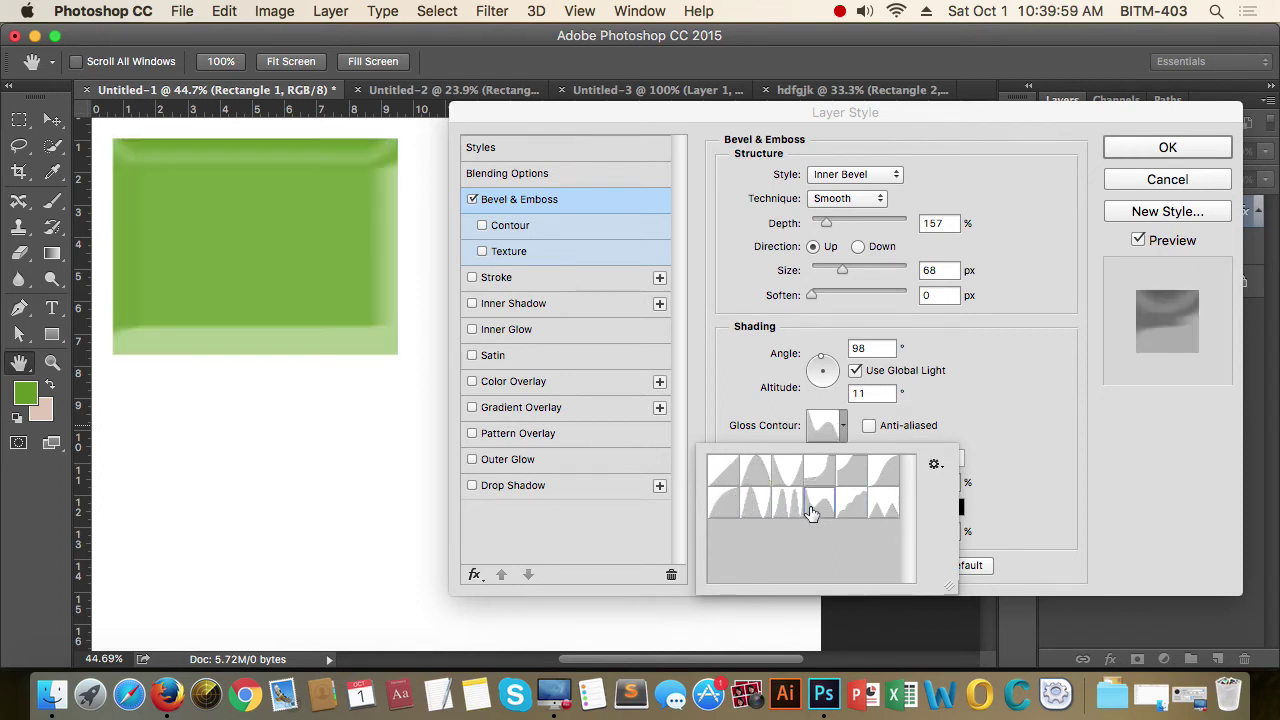
pyautogui.click(848, 434)
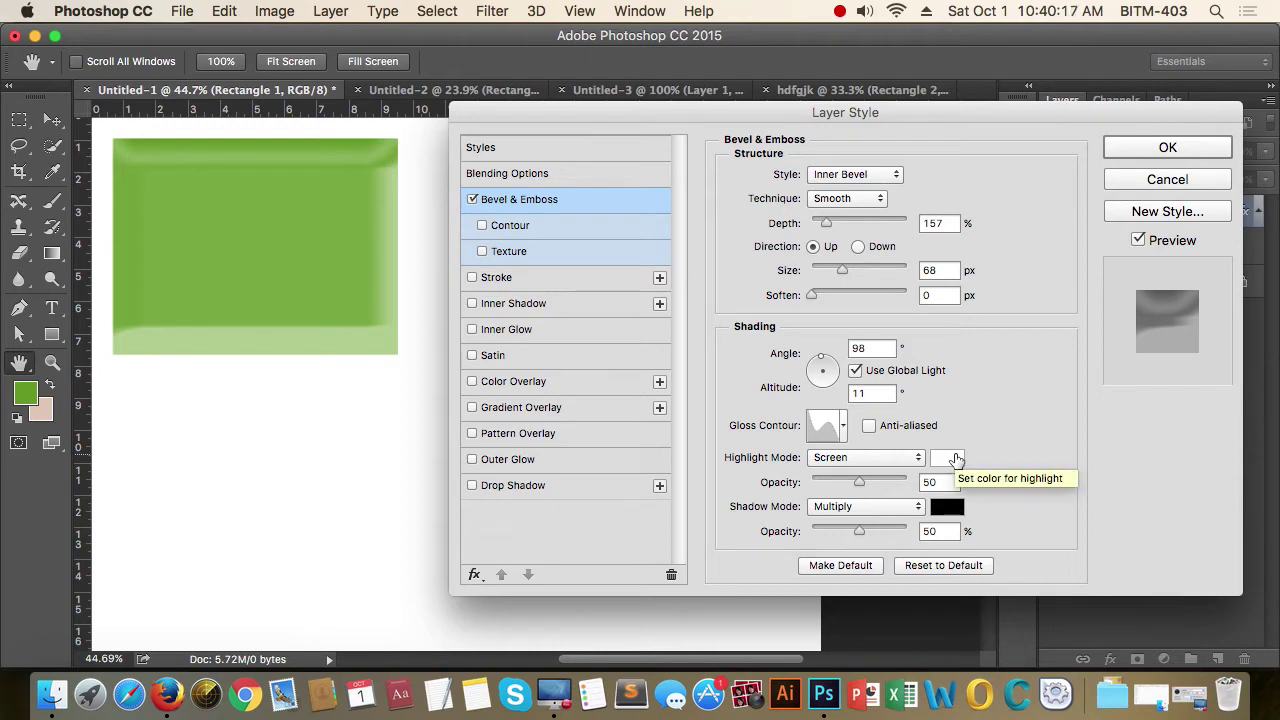
# Step: Open the bevel Highlight colour picker and cancel it, keeping the highlight white
pyautogui.click(956, 459)
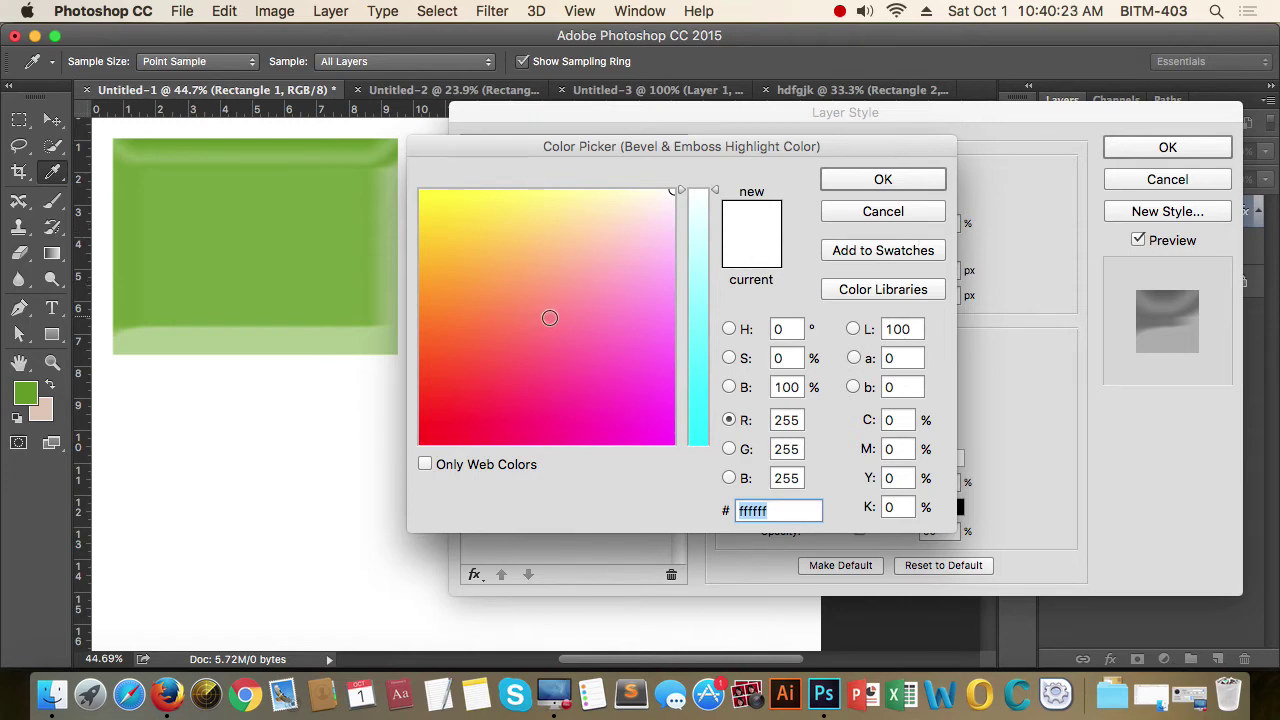
pyautogui.click(915, 213)
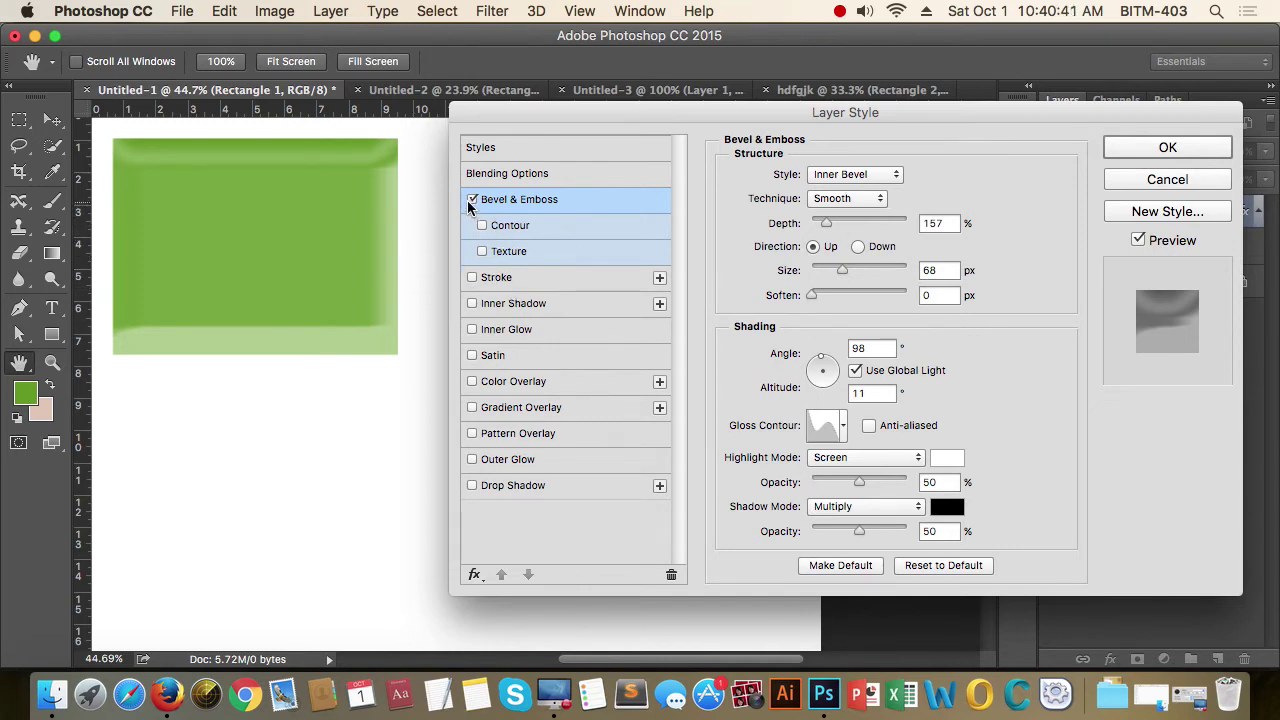
pyautogui.click(533, 278)
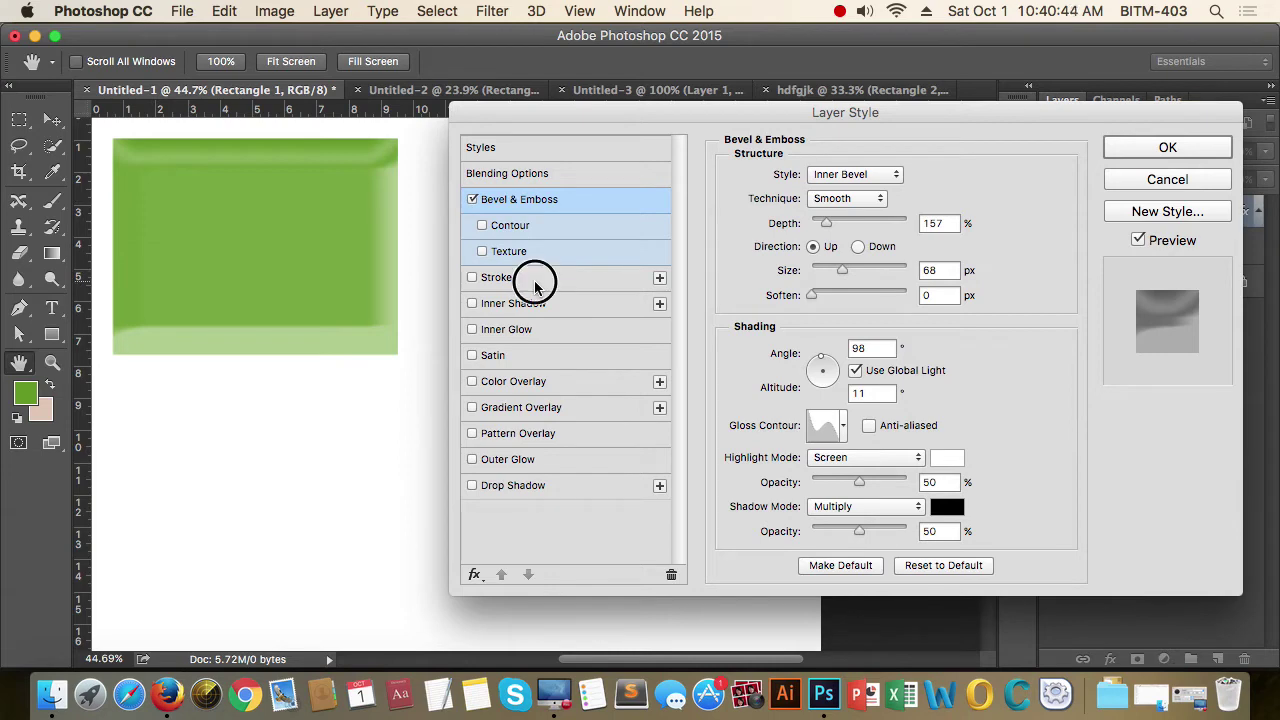
# Step: Switch off Bevel & Emboss and set the stroke size to 20 px
pyautogui.click(473, 200)
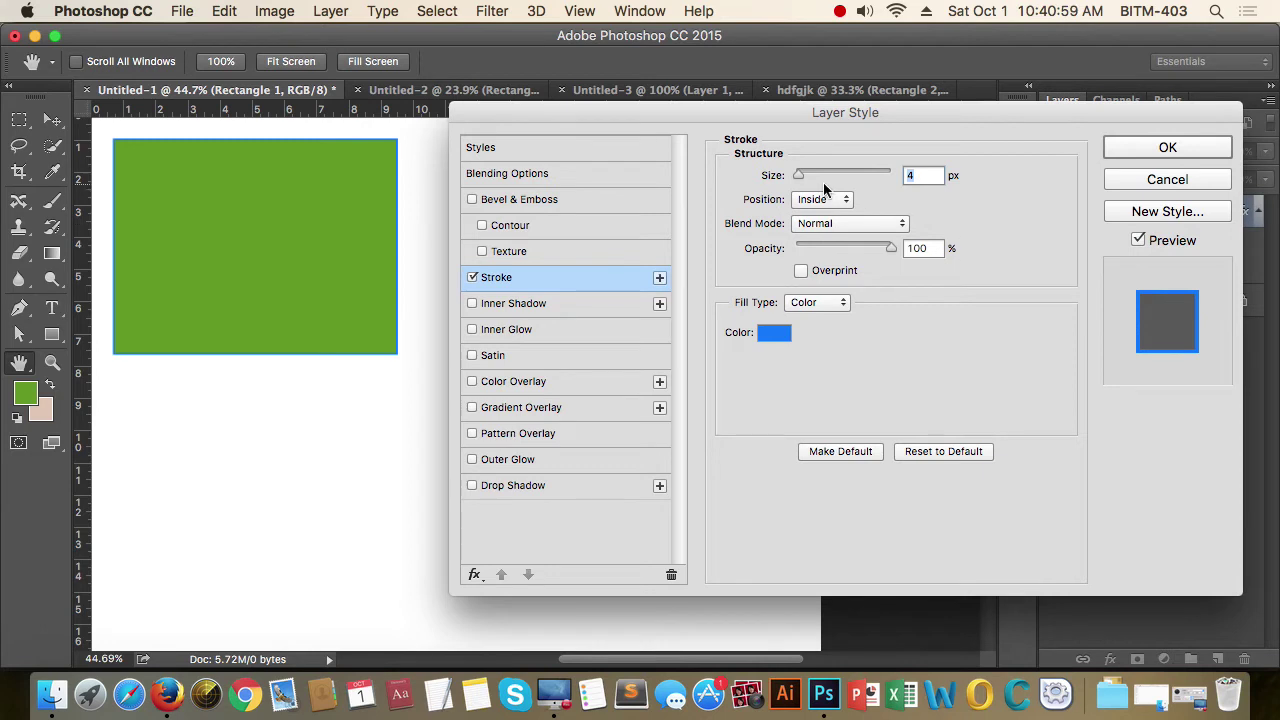
pyautogui.click(905, 176)
pyautogui.write('20')
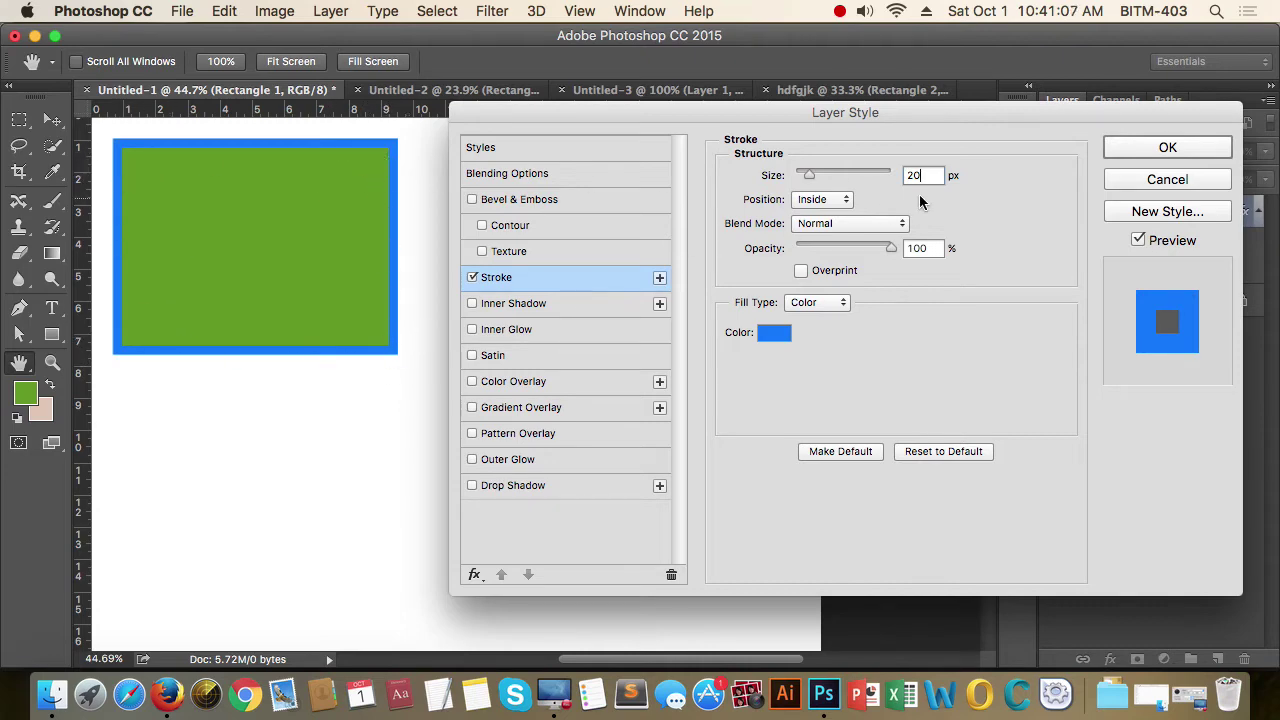
# Step: Try Outside and Center stroke positions, then settle on Inside
pyautogui.click(844, 203)
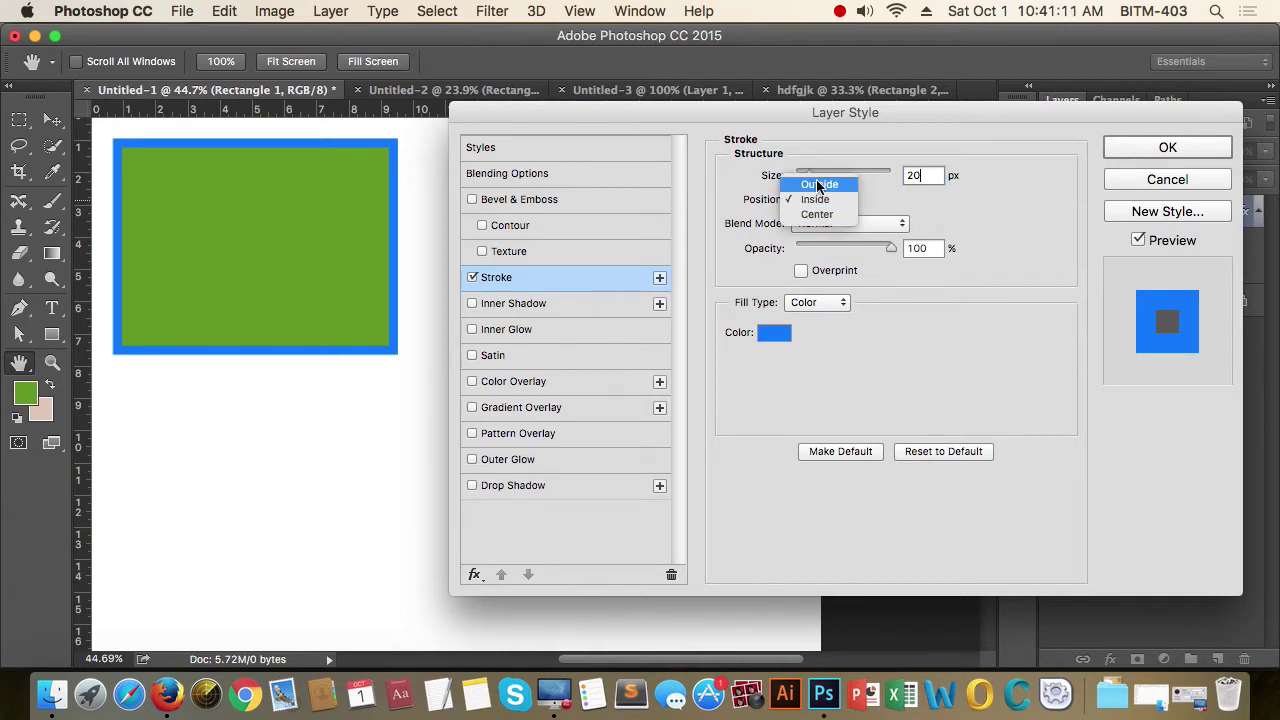
pyautogui.click(822, 185)
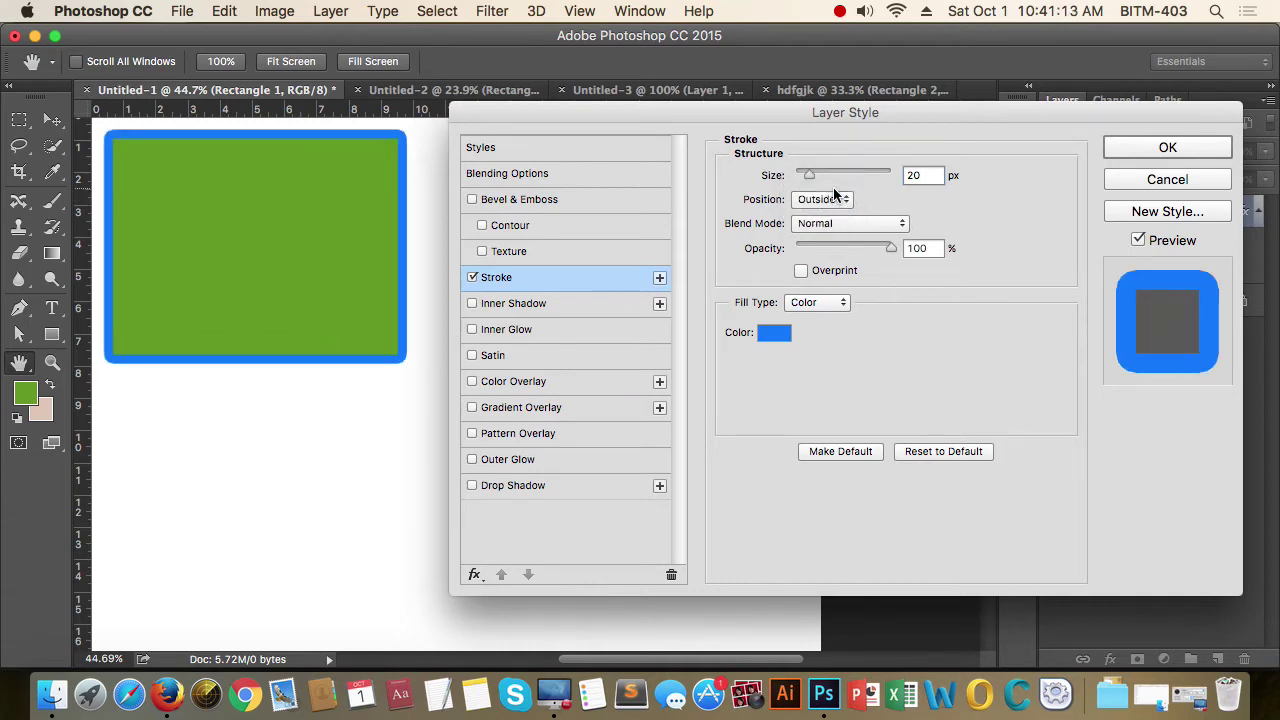
pyautogui.click(835, 196)
pyautogui.click(835, 229)
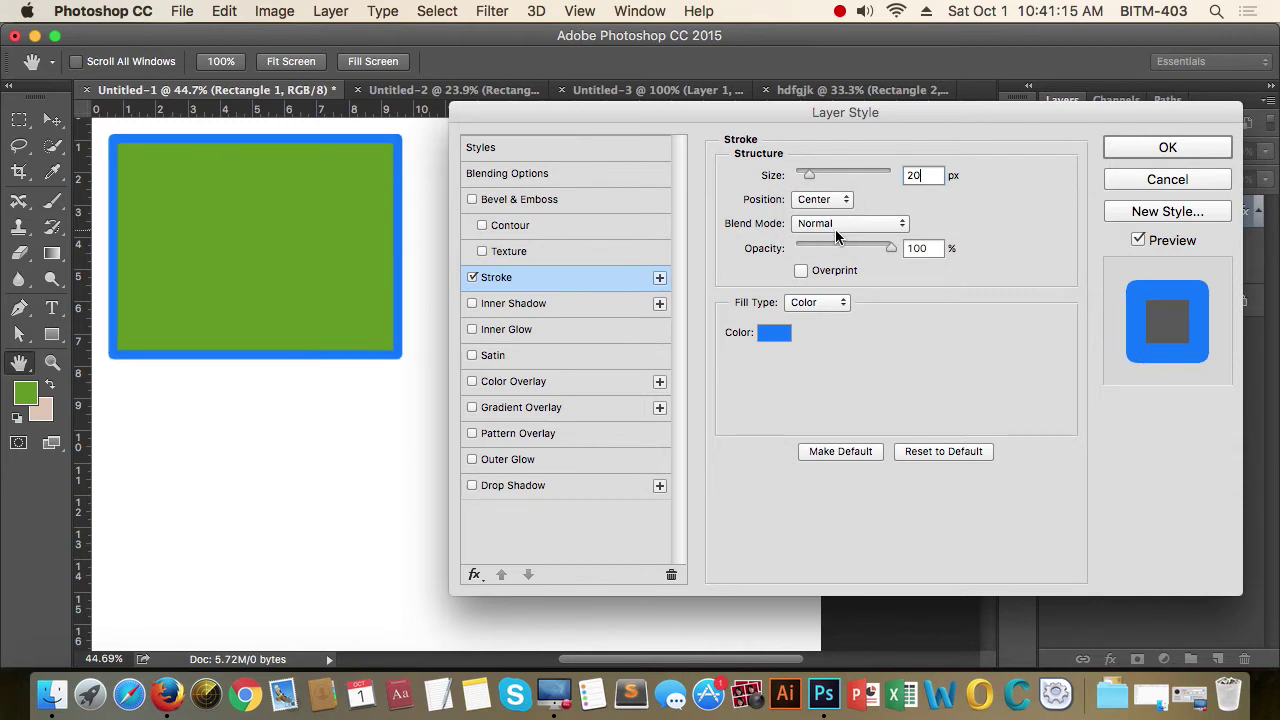
pyautogui.click(843, 201)
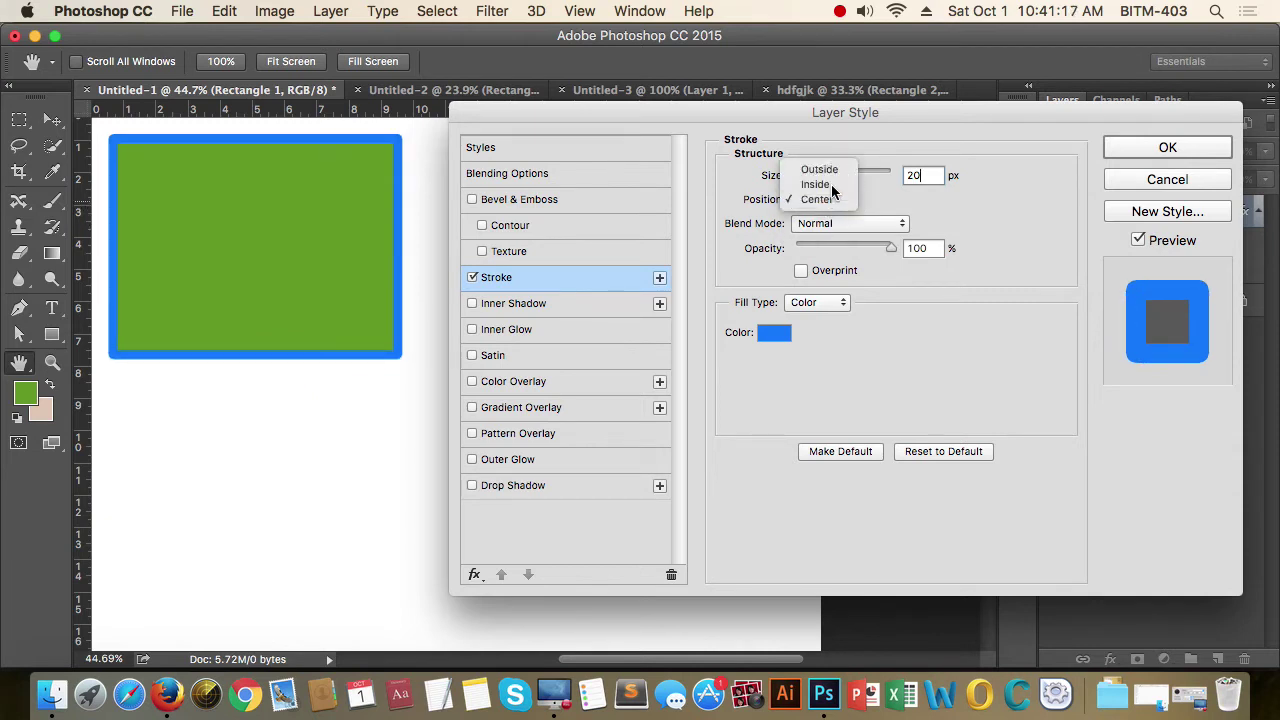
pyautogui.click(816, 185)
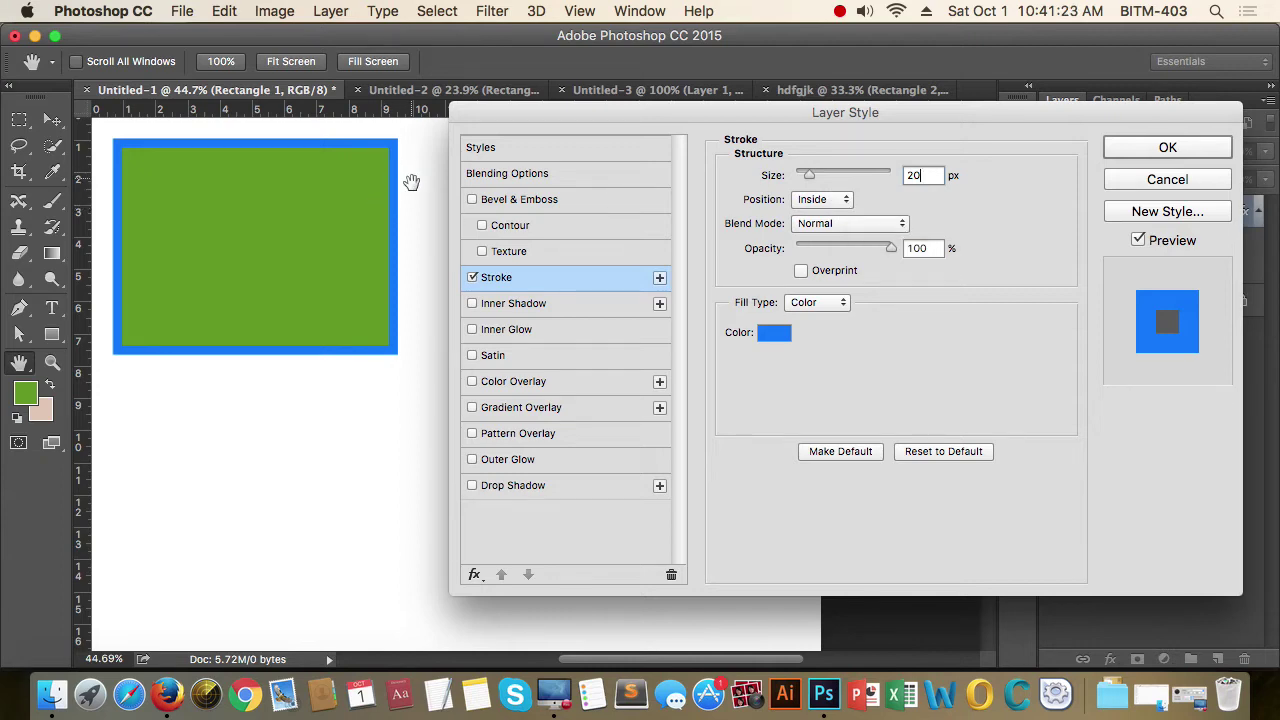
pyautogui.click(842, 200)
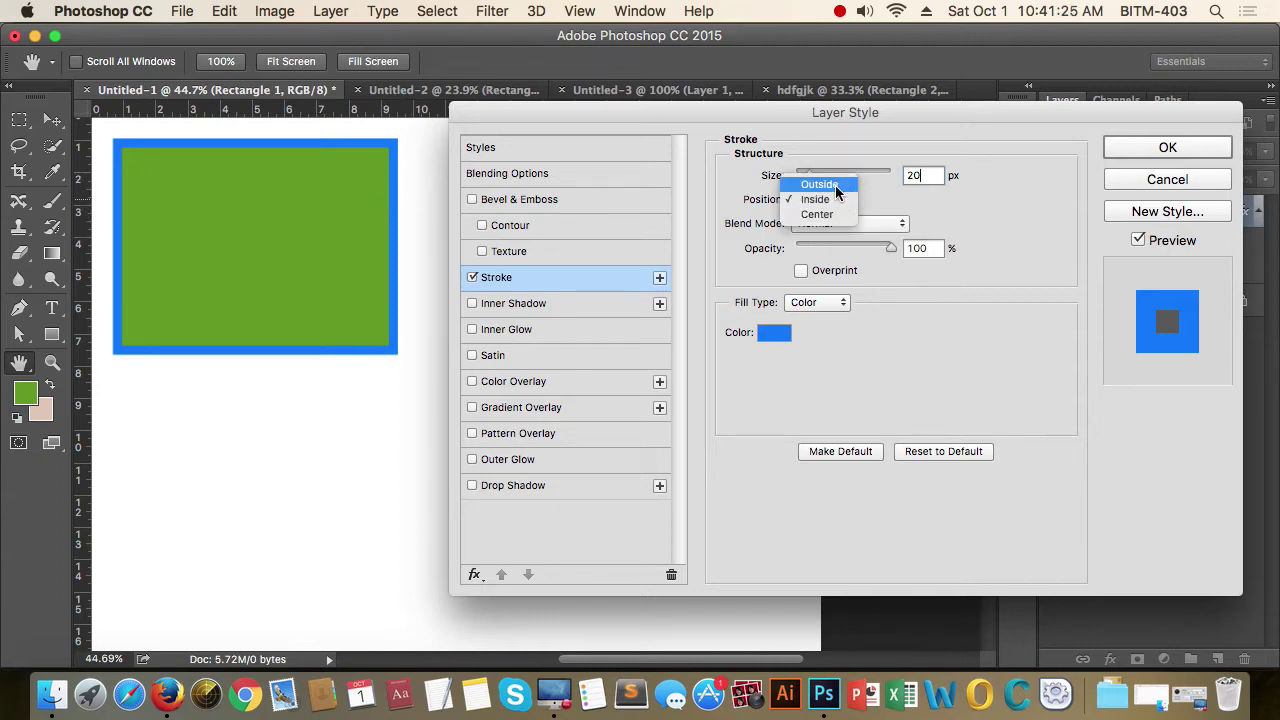
pyautogui.click(876, 205)
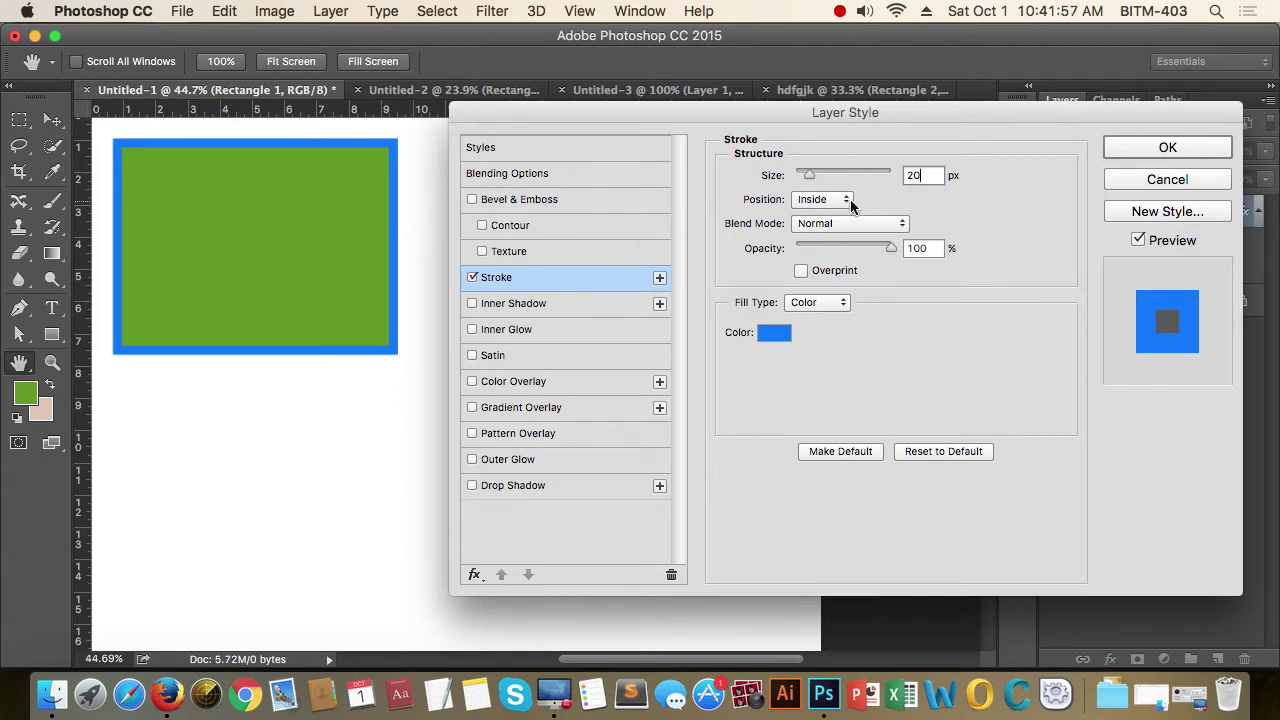
# Step: Test stroke opacity and Pattern and Gradient fill types, then return to Color fill
pyautogui.click(825, 199)
pyautogui.click(845, 200)
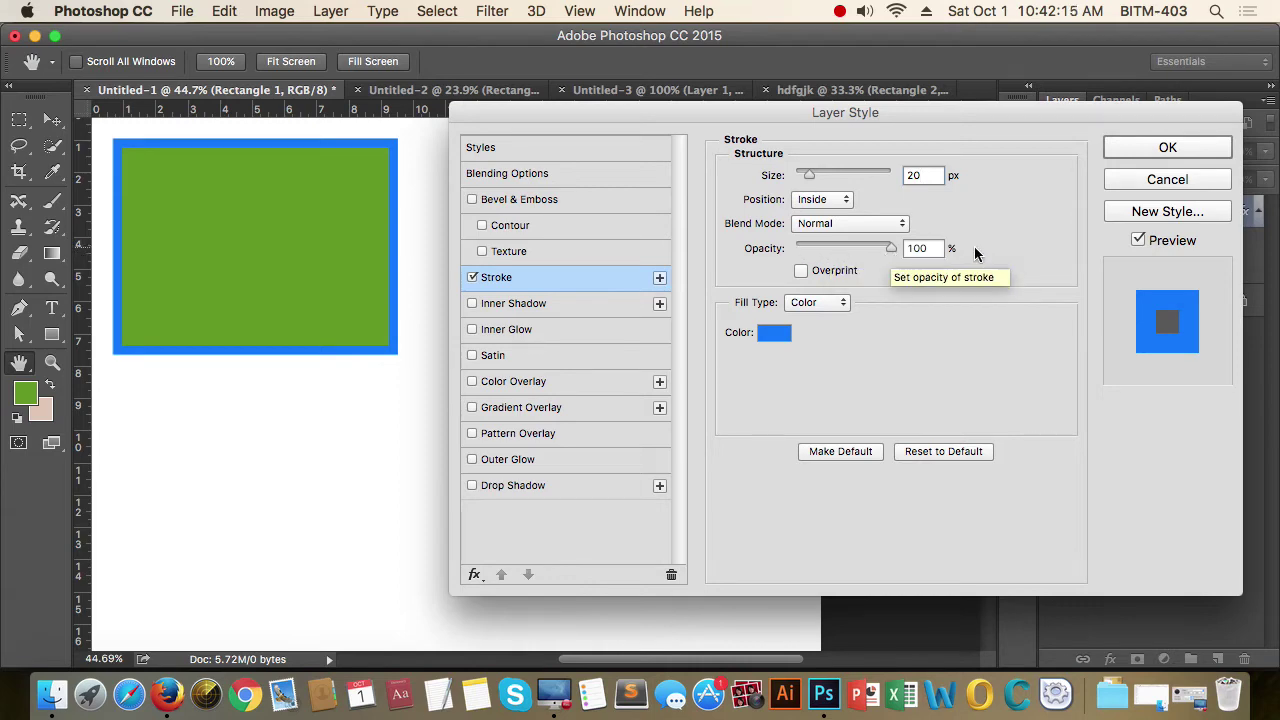
pyautogui.moveTo(895, 249)
pyautogui.mouseDown()
pyautogui.moveTo(837, 249)
pyautogui.moveTo(908, 249)
pyautogui.moveTo(805, 250)
pyautogui.moveTo(877, 243)
pyautogui.moveTo(843, 232)
pyautogui.moveTo(924, 245)
pyautogui.moveTo(806, 249)
pyautogui.moveTo(920, 243)
pyautogui.mouseUp()
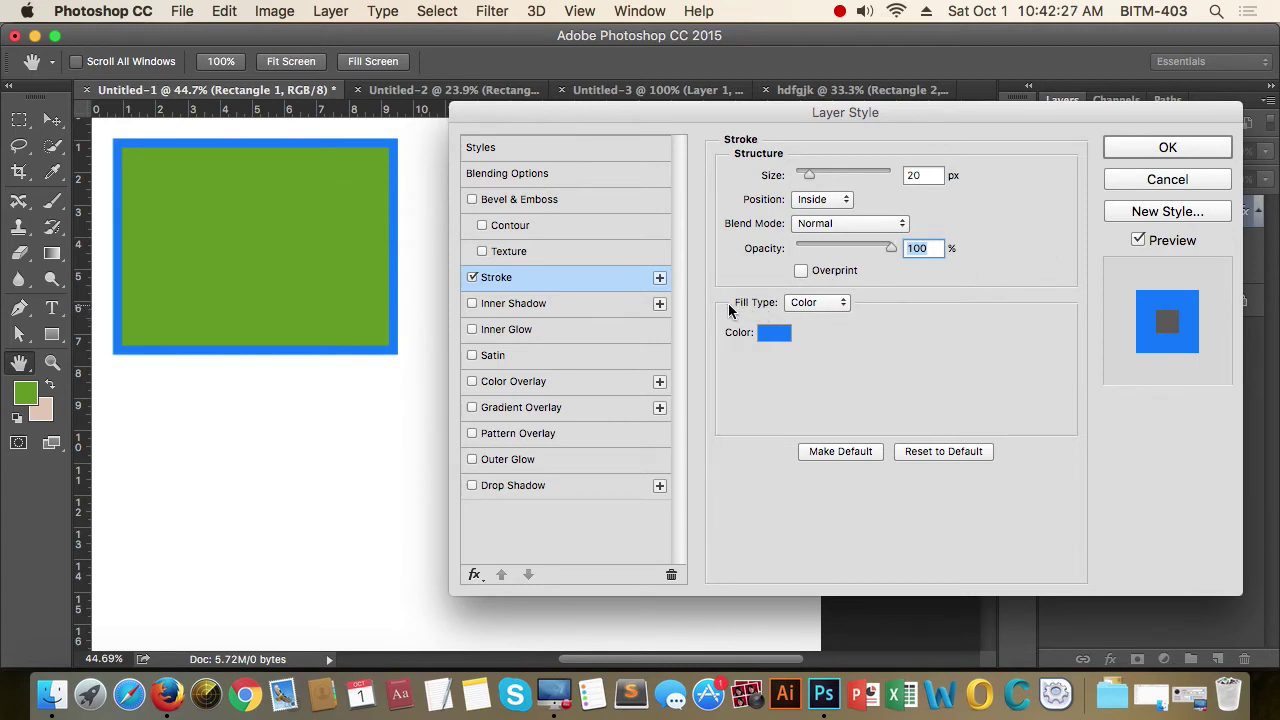
pyautogui.click(843, 305)
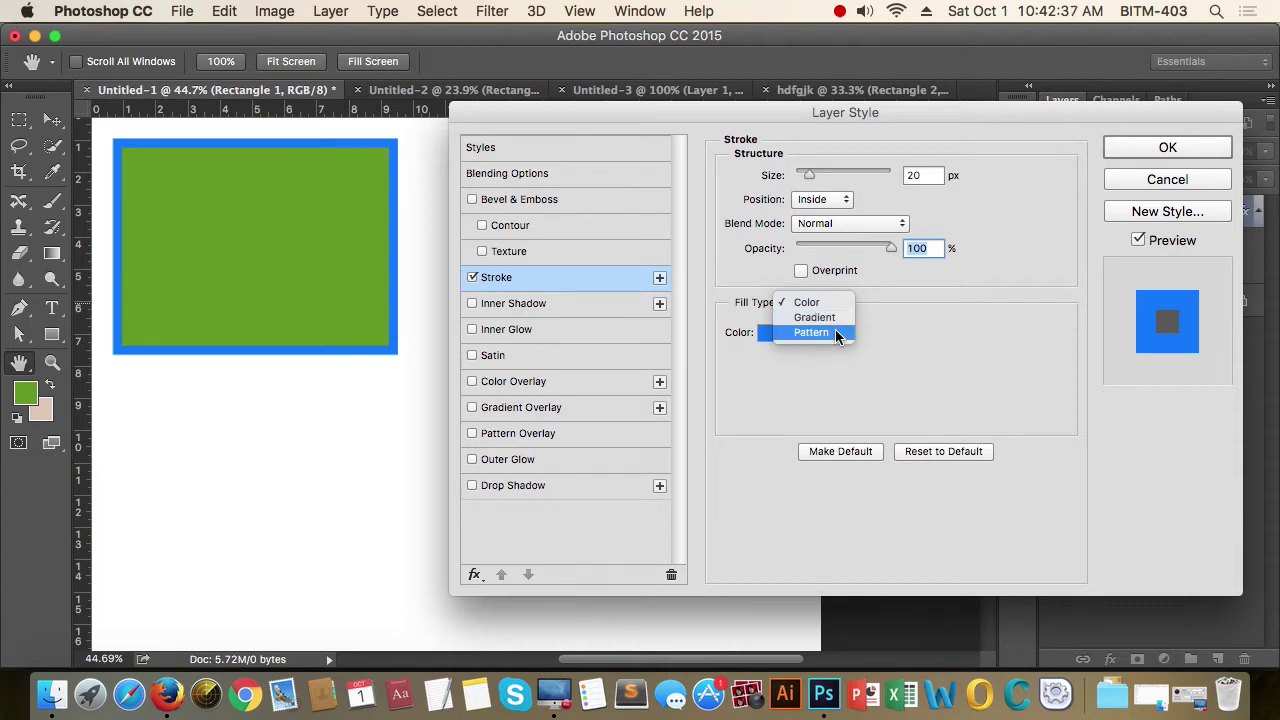
pyautogui.click(835, 332)
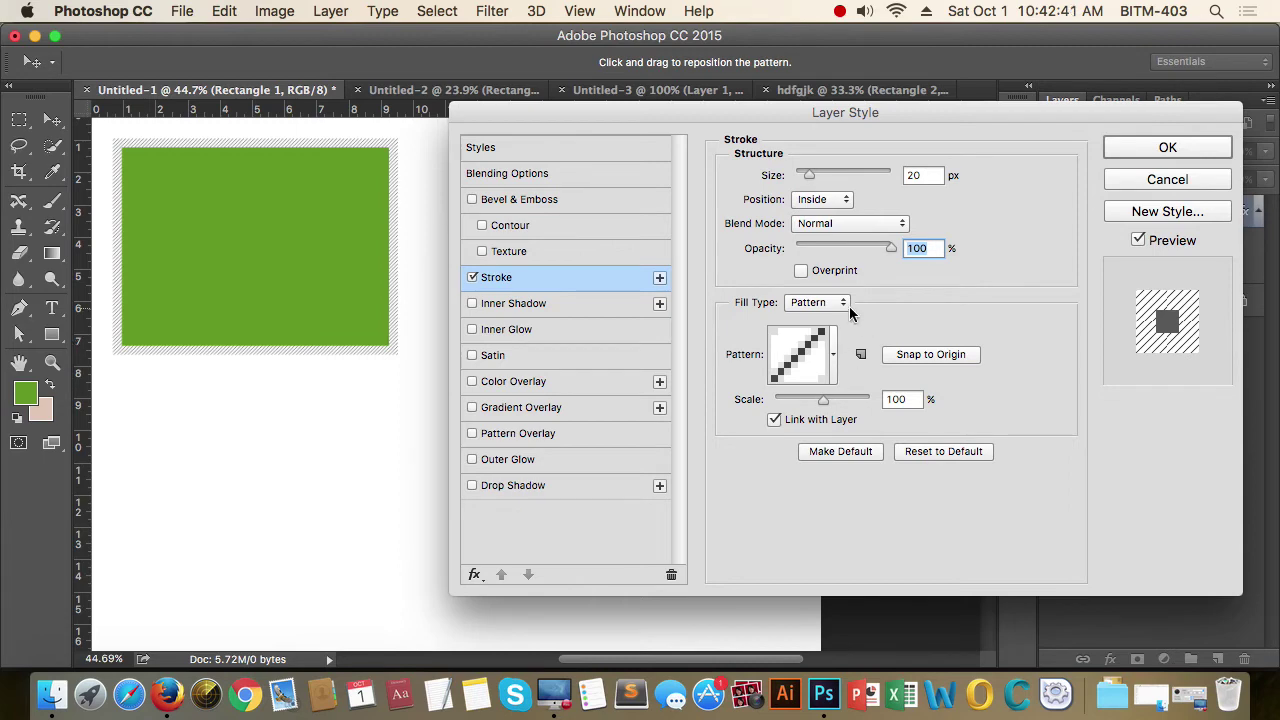
pyautogui.click(842, 302)
pyautogui.click(839, 291)
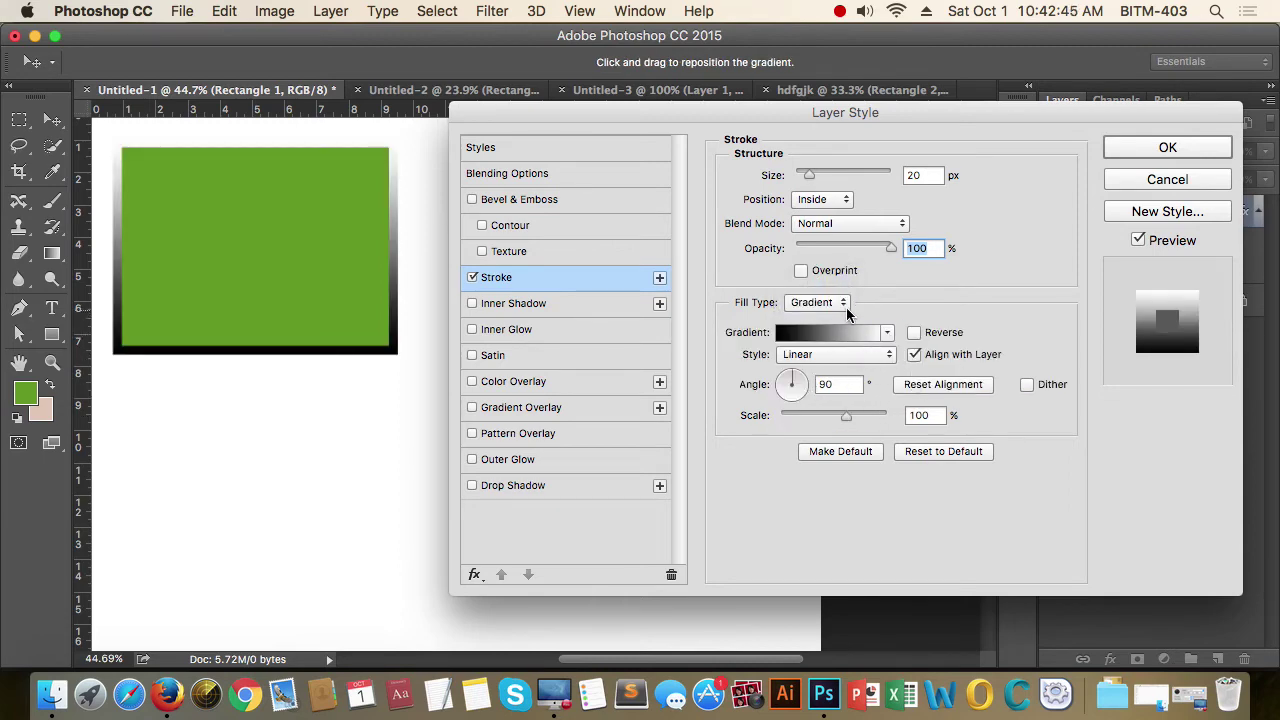
pyautogui.click(843, 303)
pyautogui.click(821, 289)
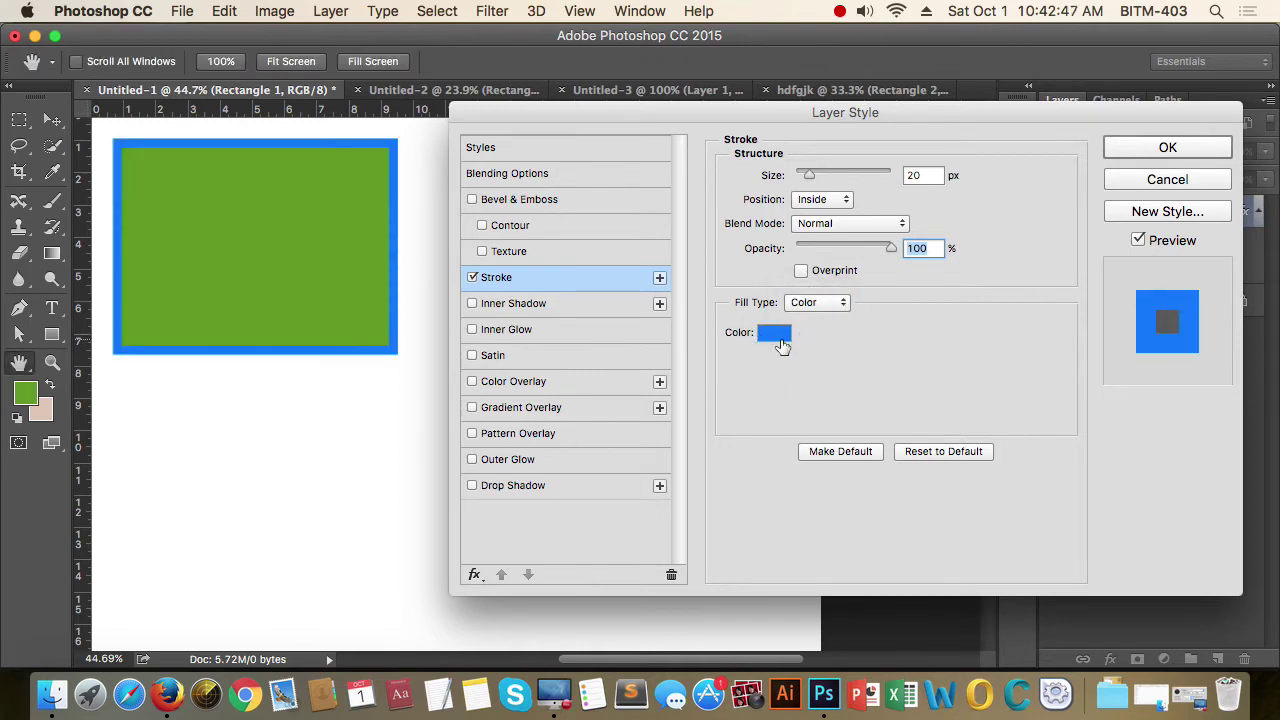
# Step: Change the stroke colour to dark navy
pyautogui.click(776, 336)
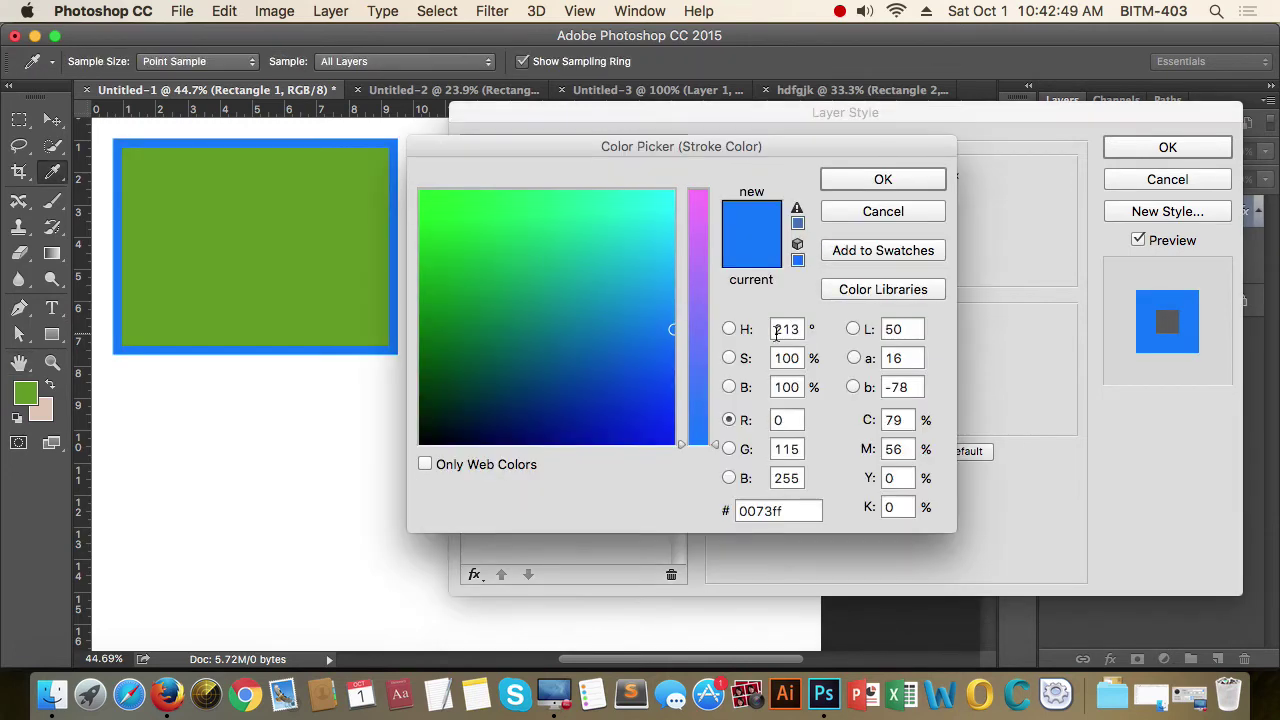
pyautogui.moveTo(546, 218)
pyautogui.mouseDown()
pyautogui.moveTo(485, 327)
pyautogui.moveTo(500, 428)
pyautogui.mouseUp()
pyautogui.click(884, 180)
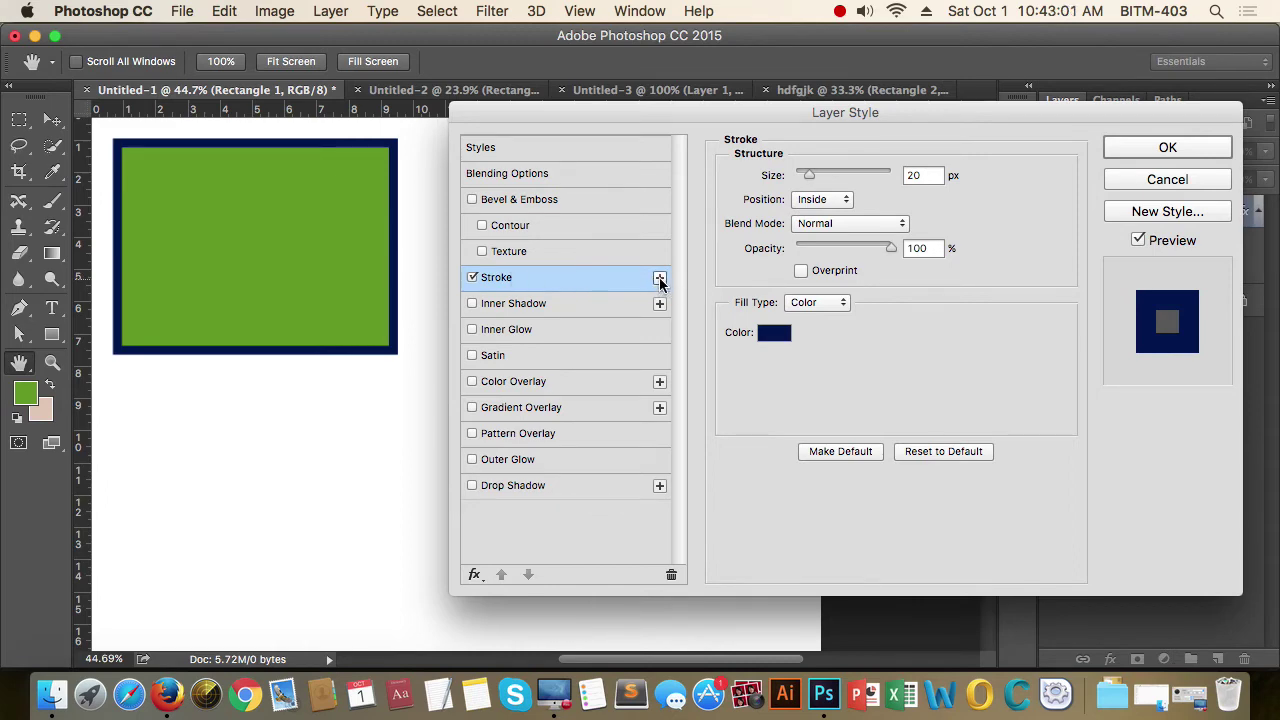
# Step: Add a second stroke, 40 px wide in bright green
pyautogui.click(660, 279)
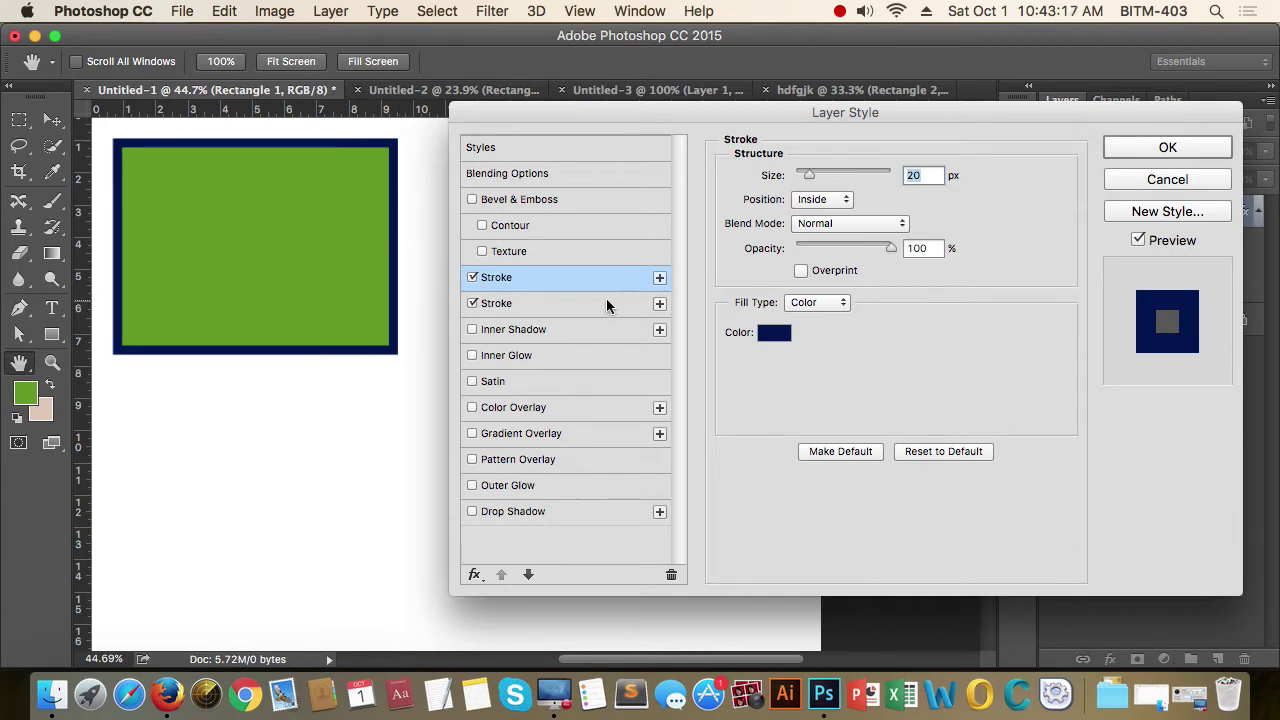
pyautogui.click(570, 303)
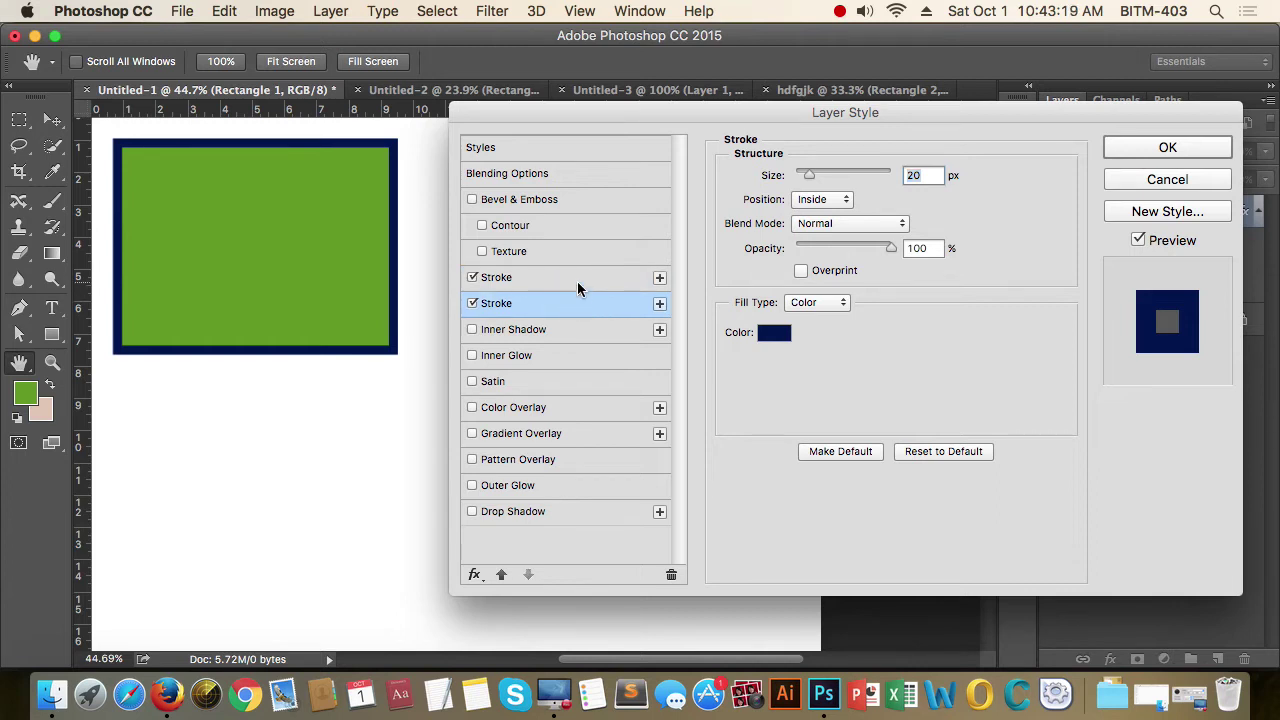
pyautogui.click(567, 282)
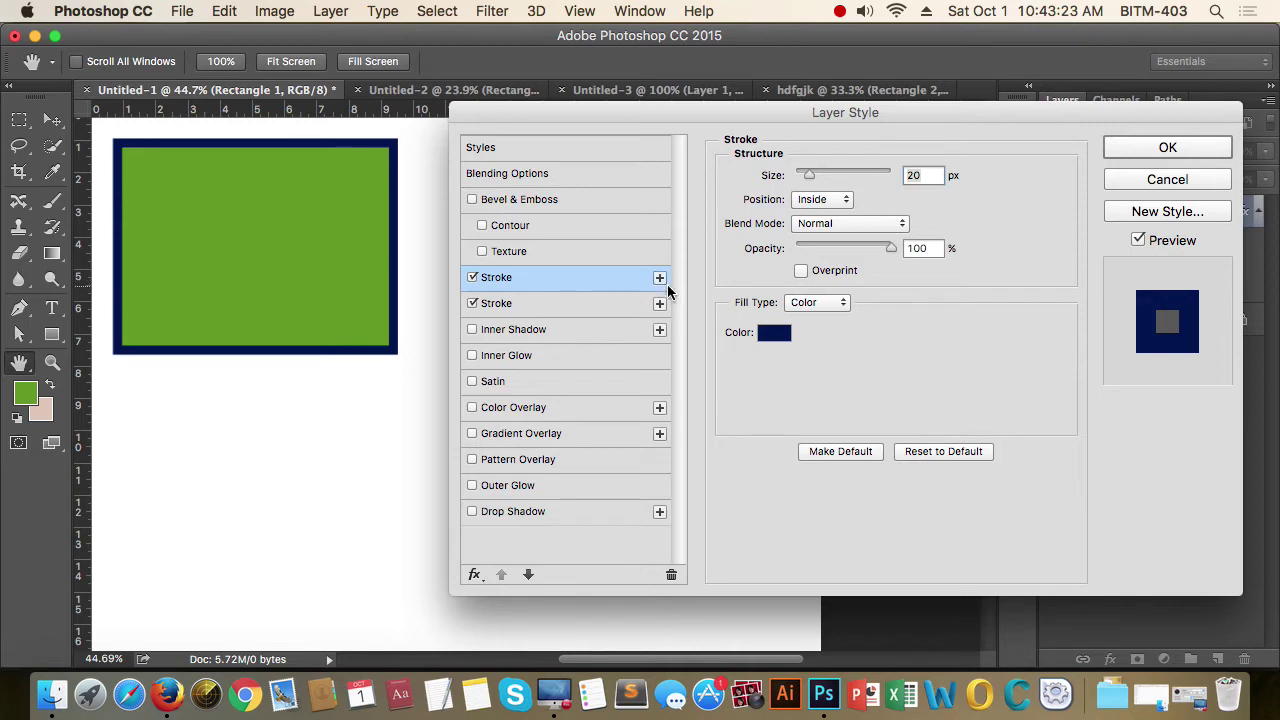
pyautogui.click(606, 304)
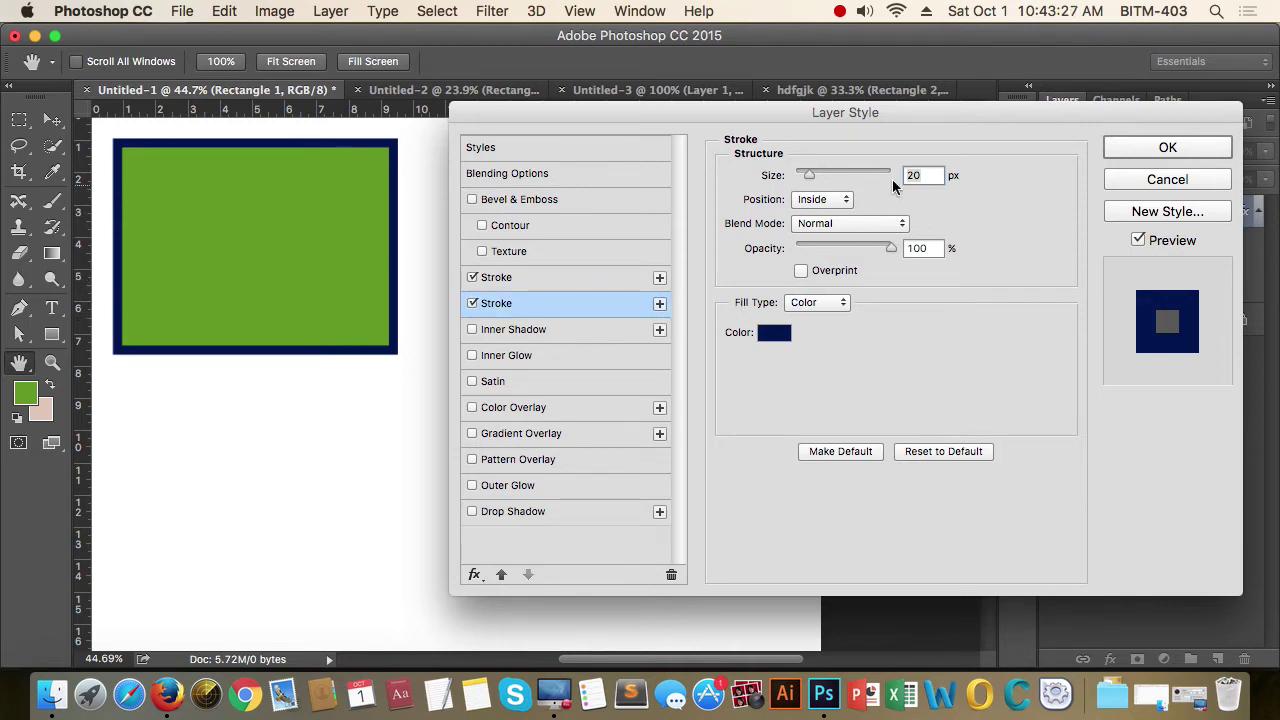
pyautogui.moveTo(921, 176); pyautogui.dragTo(870, 185)
pyautogui.write('40')
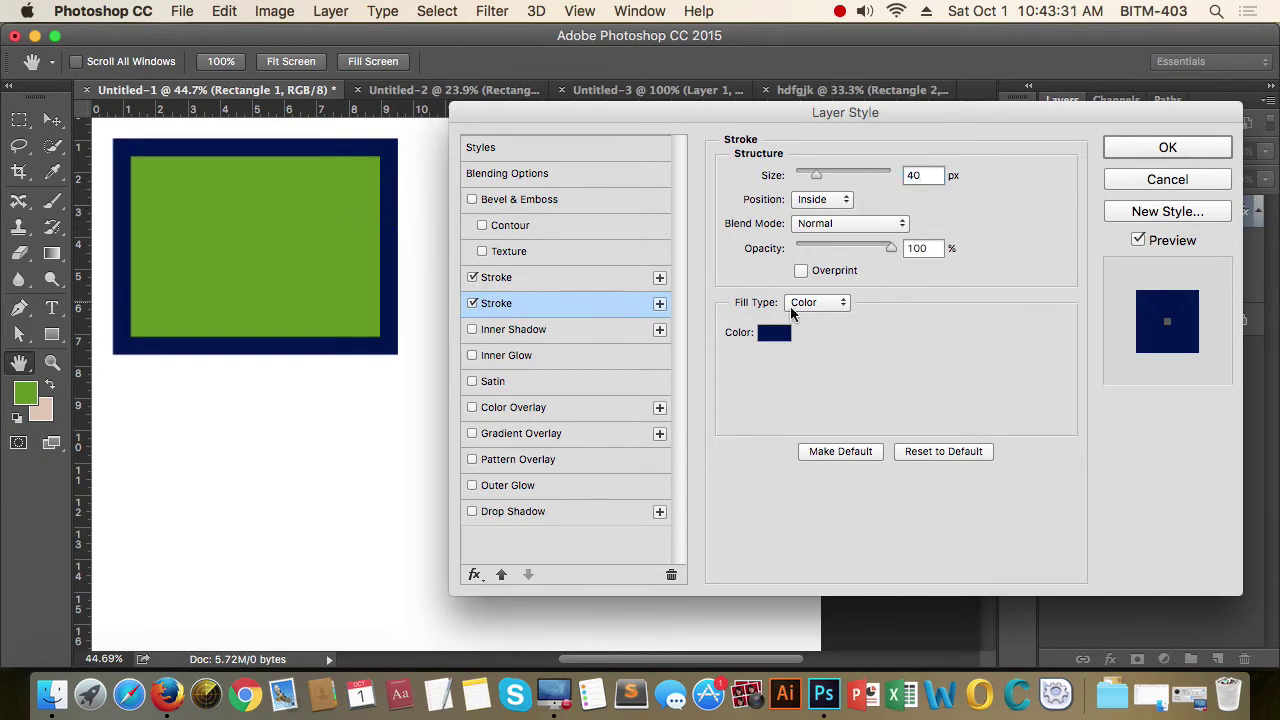
pyautogui.click(777, 337)
pyautogui.click(437, 210)
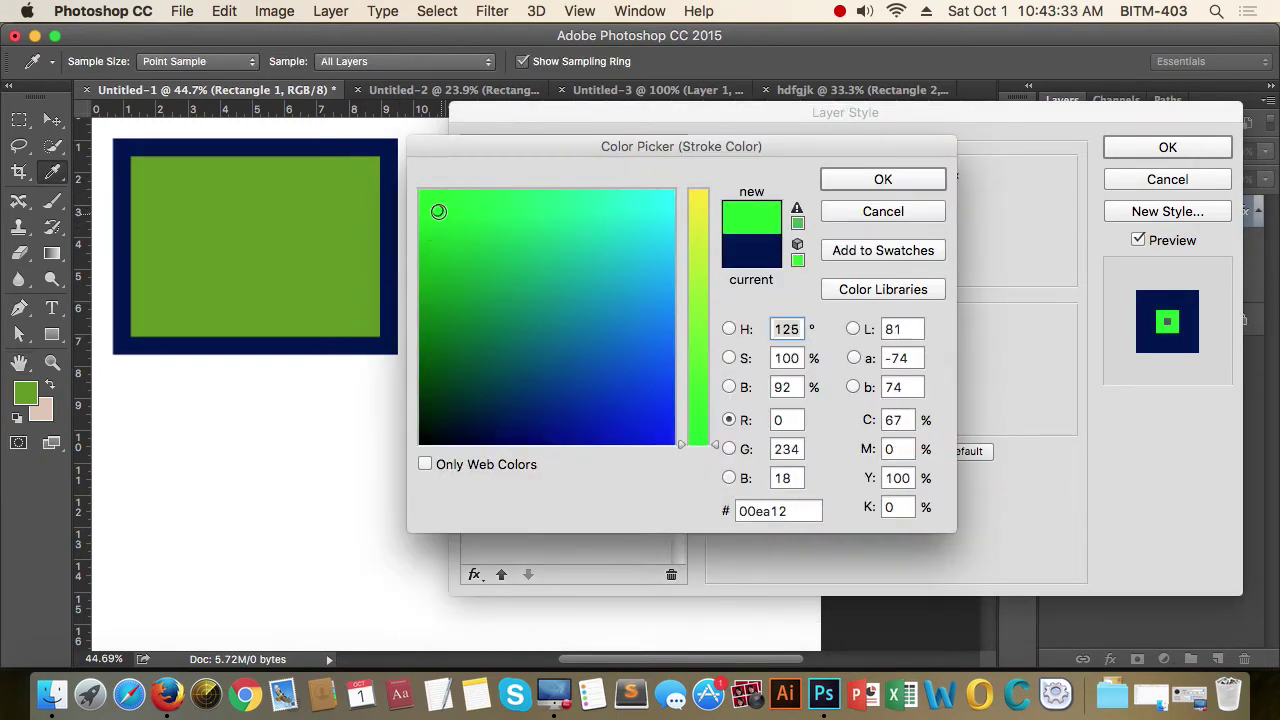
pyautogui.click(850, 177)
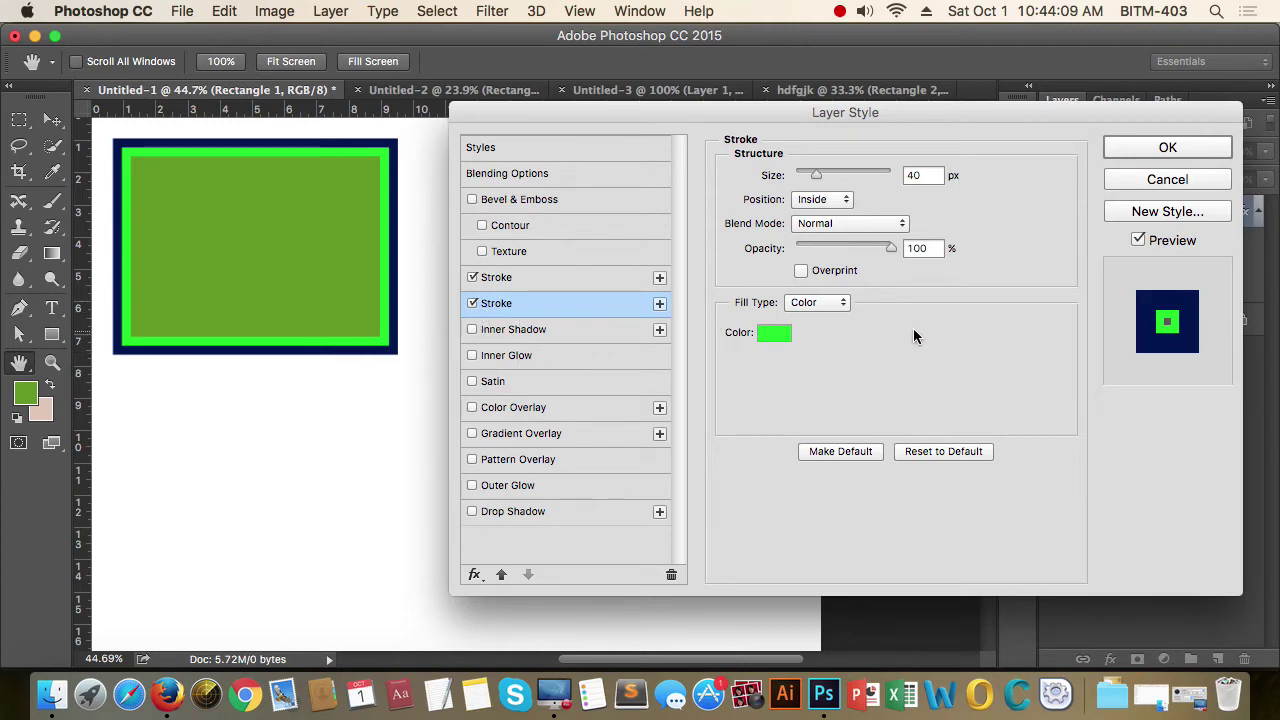
# Step: Turn off both strokes and enable Inner Shadow
pyautogui.click(472, 303)
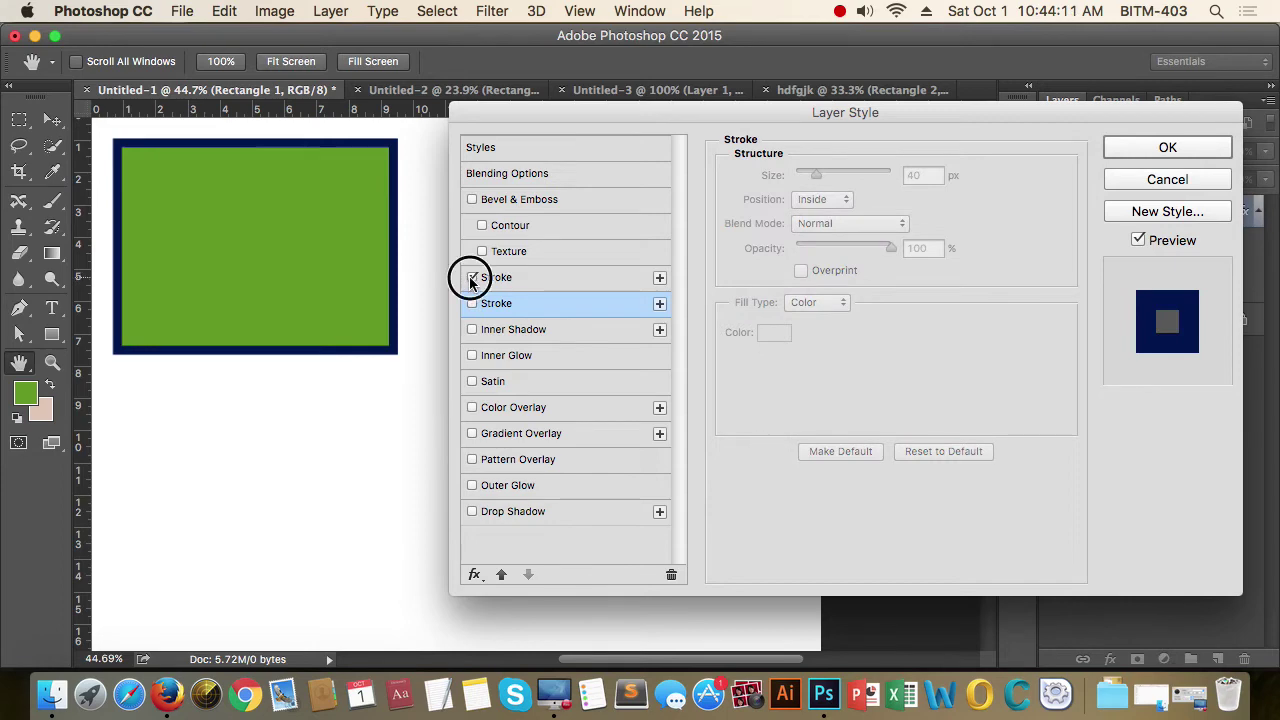
pyautogui.click(472, 277)
pyautogui.click(553, 330)
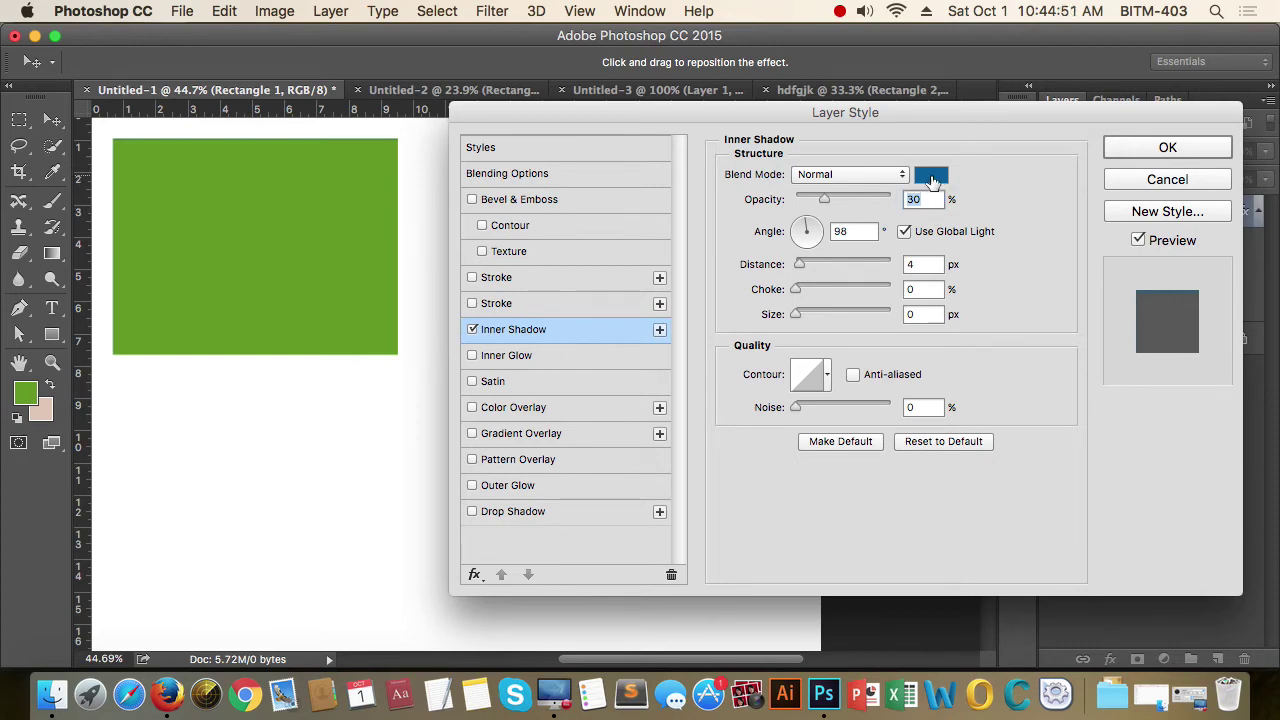
# Step: Set the inner shadow colour to near-black
pyautogui.click(932, 180)
pyautogui.click(418, 442)
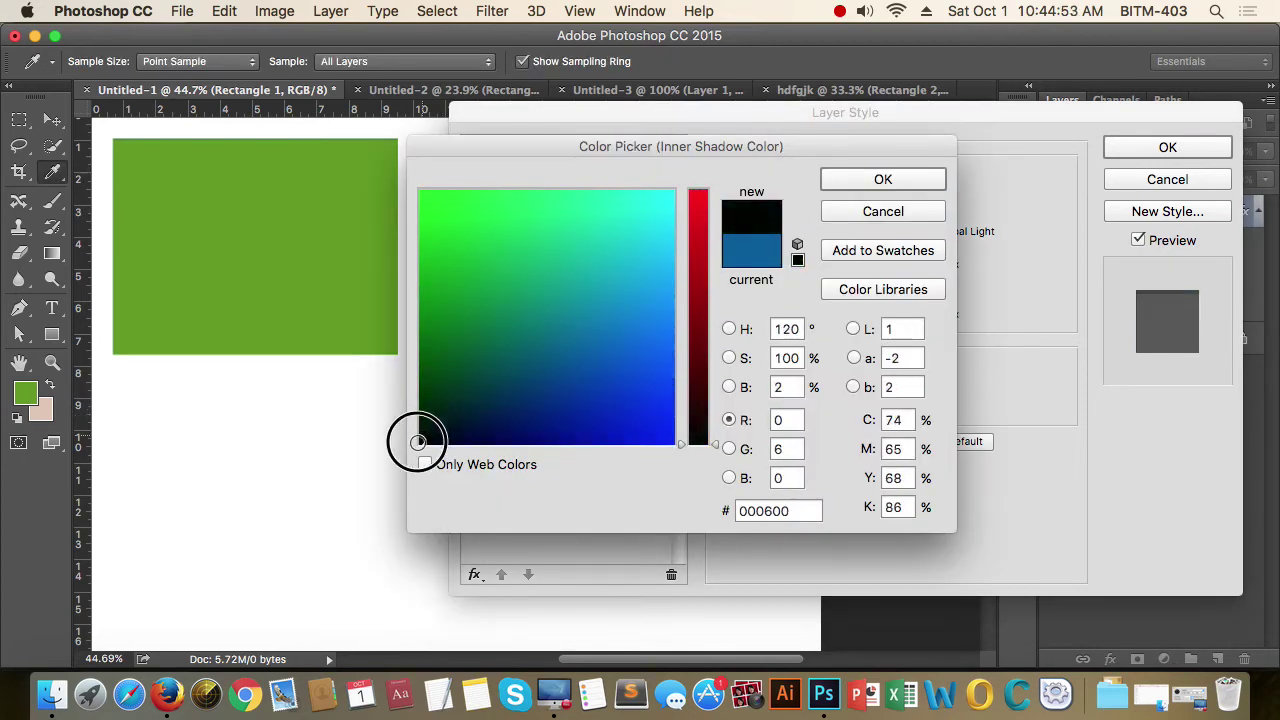
pyautogui.click(880, 182)
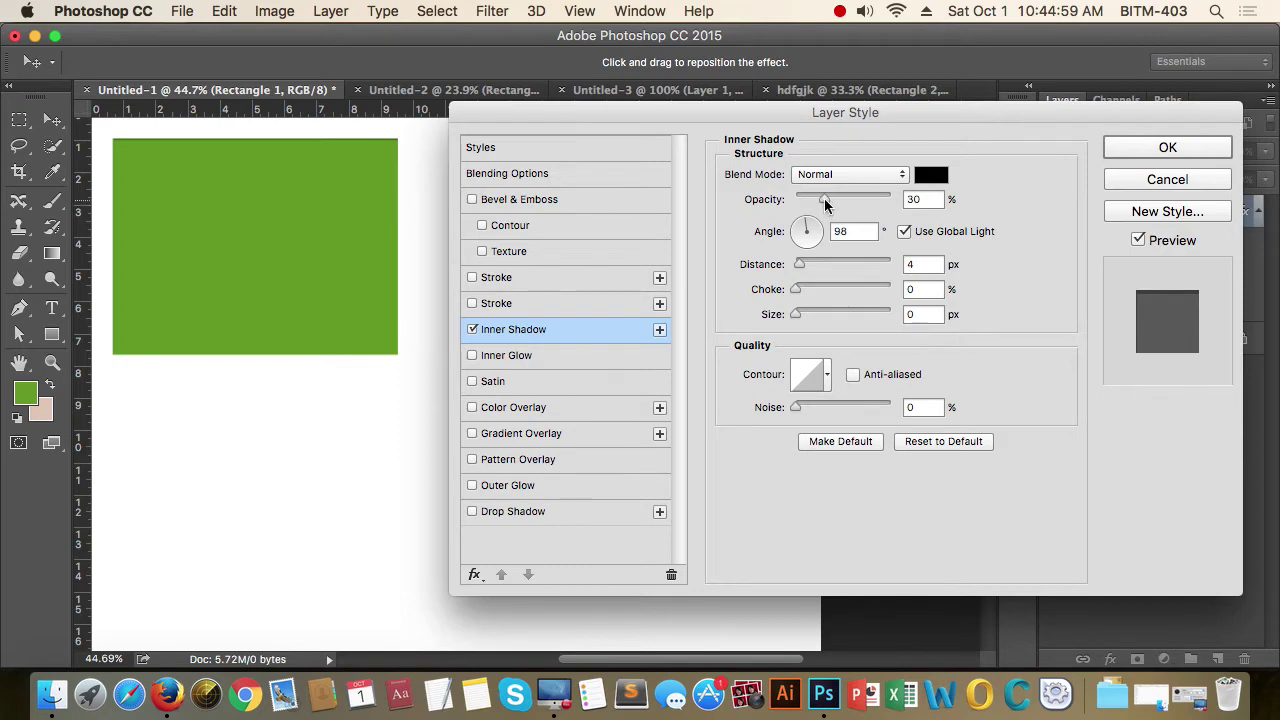
# Step: Give the inner shadow 69% opacity, a 135° angle and 90 px size
pyautogui.moveTo(825, 199); pyautogui.dragTo(861, 199)
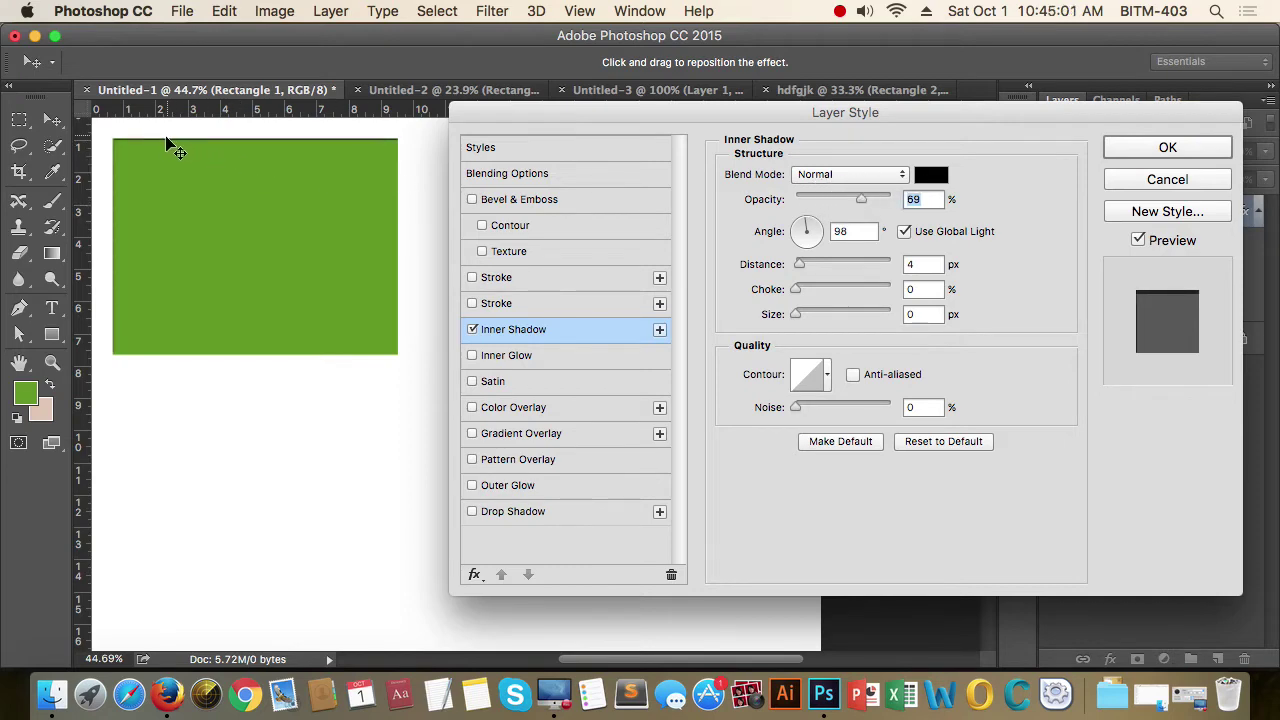
pyautogui.click(817, 240)
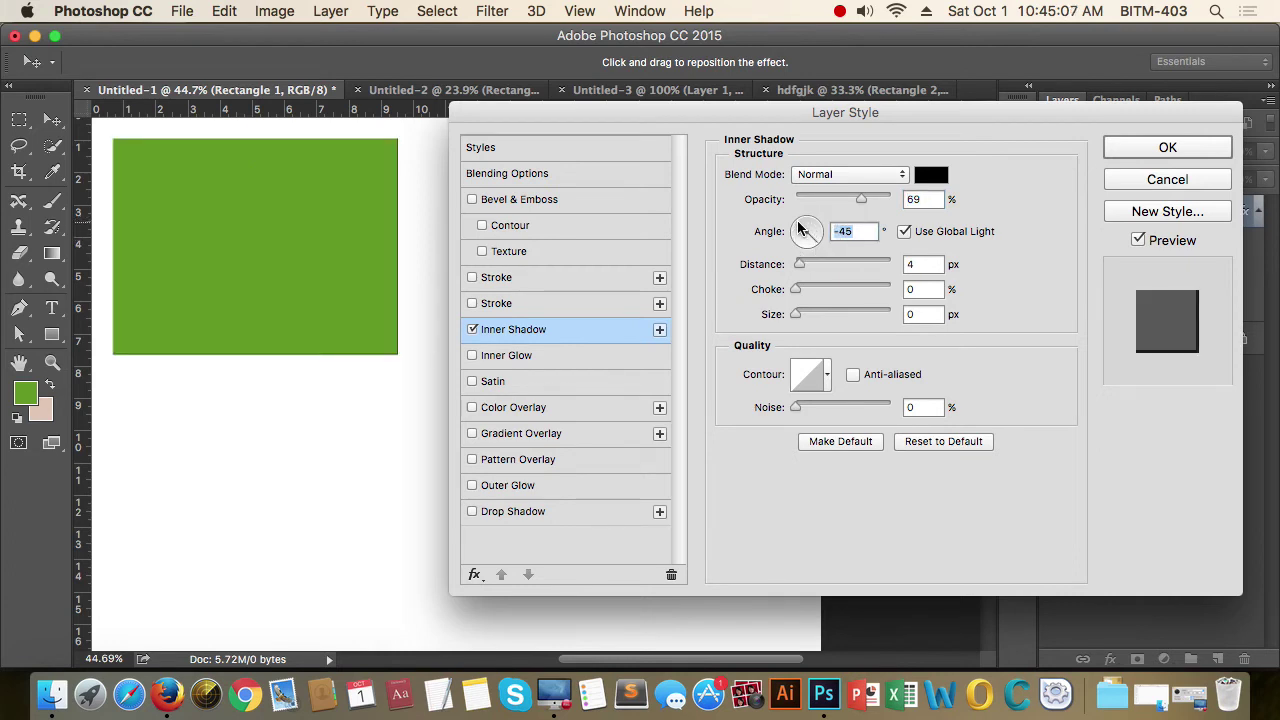
pyautogui.click(800, 225)
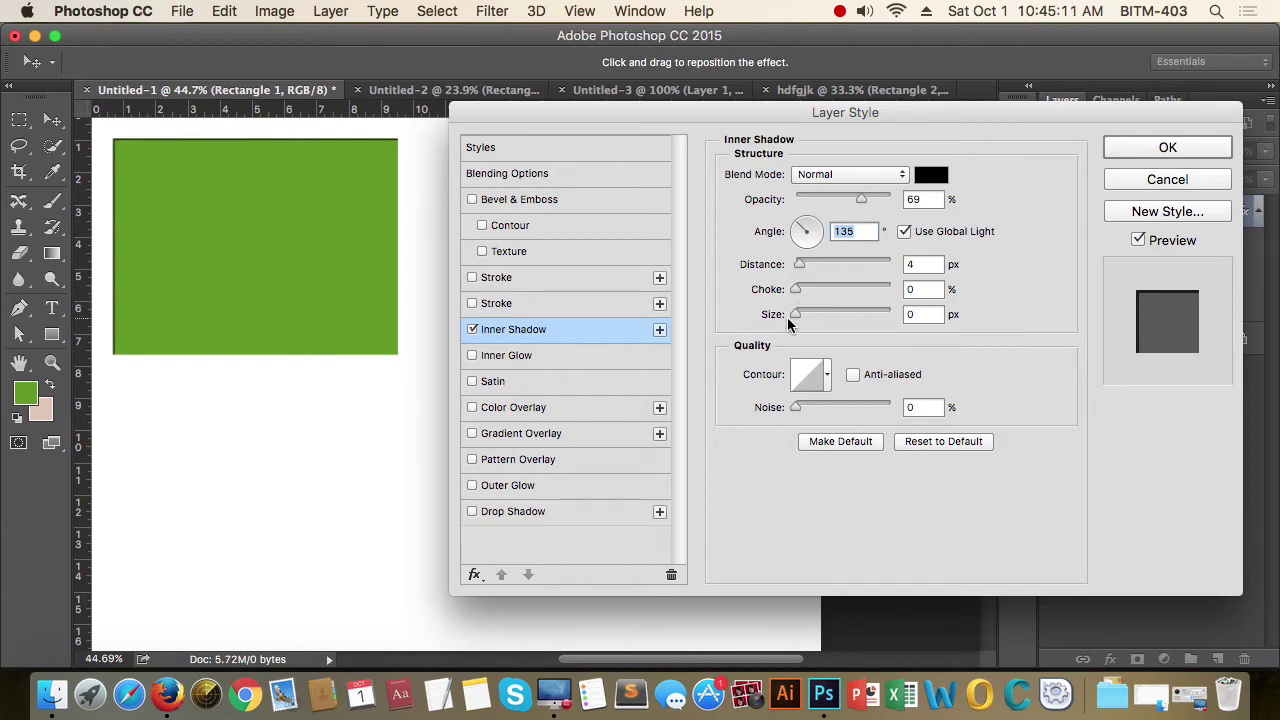
pyautogui.moveTo(788, 322)
pyautogui.mouseDown()
pyautogui.moveTo(846, 314)
pyautogui.moveTo(834, 316)
pyautogui.mouseUp()
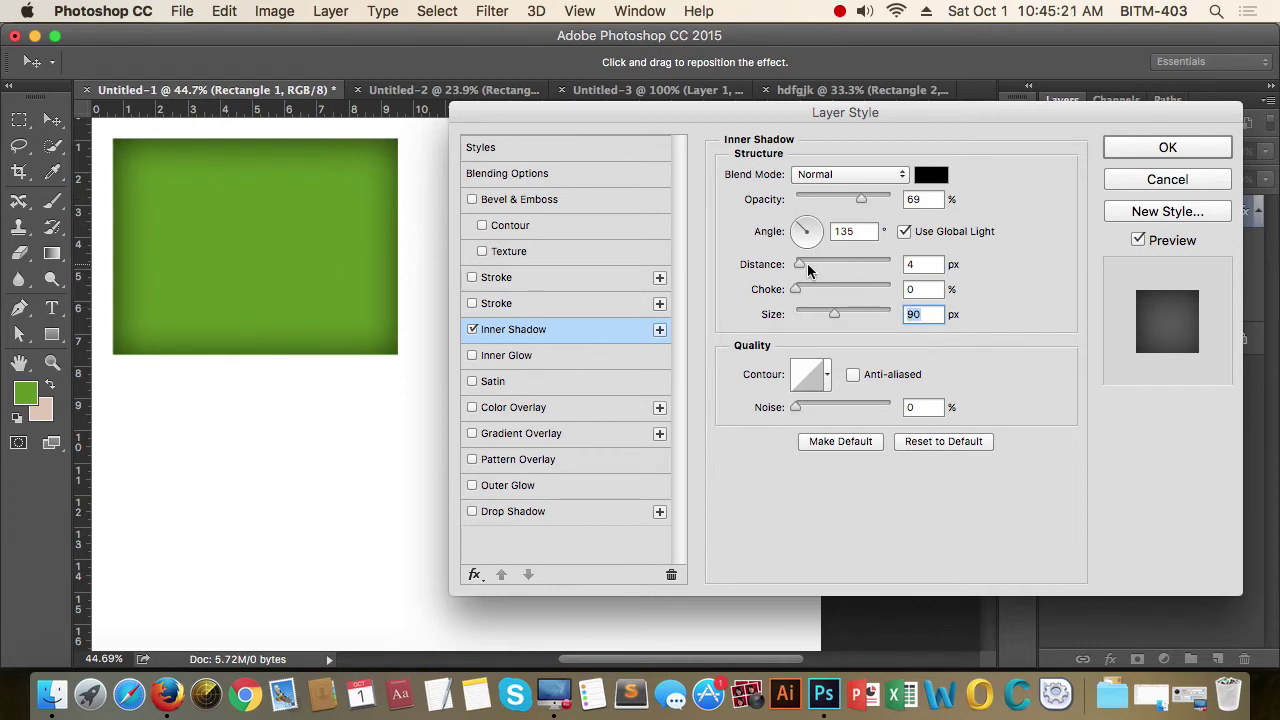
# Step: Try inner shadow distances of 63, 65 and 38 px, settling on 0 px
pyautogui.moveTo(807, 263); pyautogui.dragTo(852, 270)
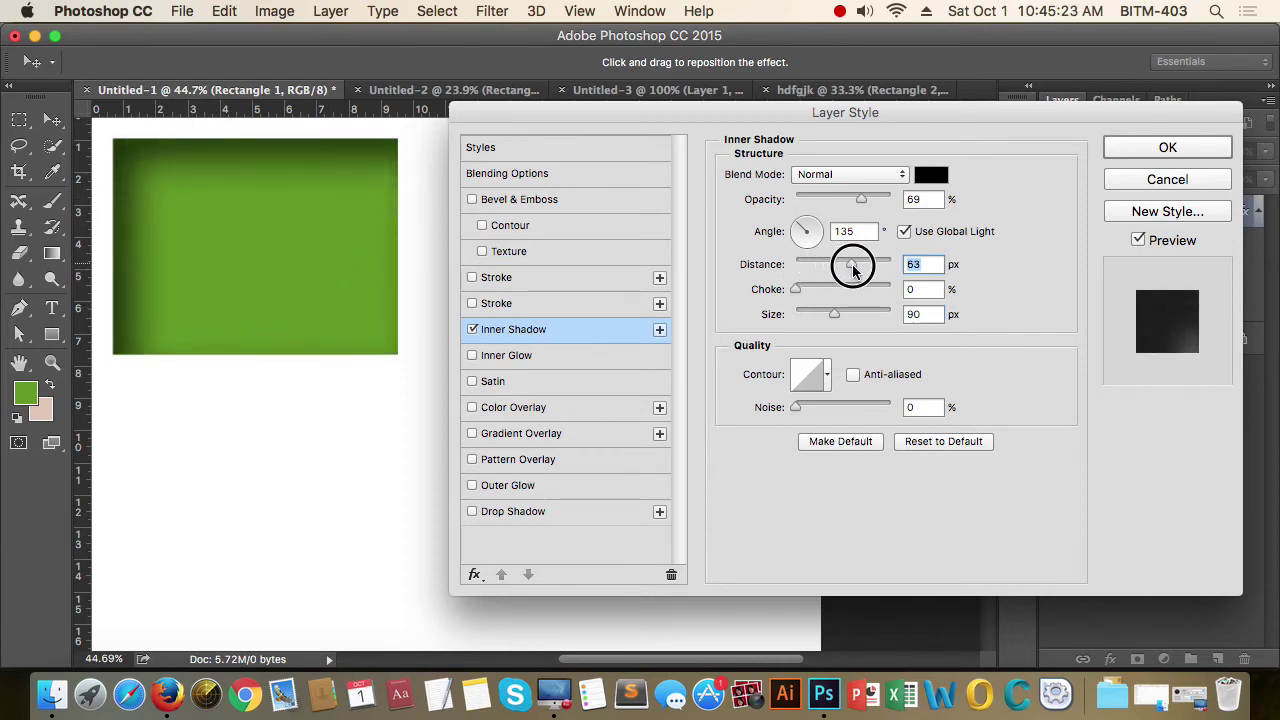
pyautogui.moveTo(852, 270); pyautogui.dragTo(852, 278)
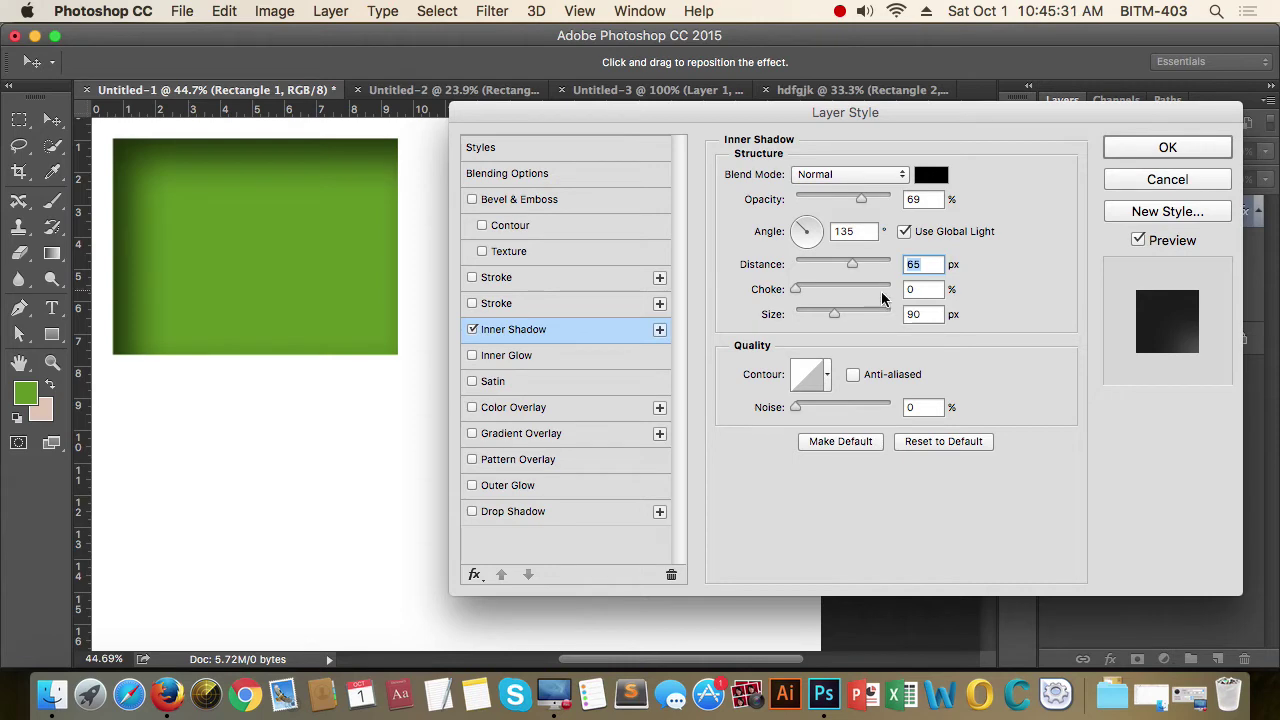
pyautogui.moveTo(852, 263); pyautogui.dragTo(833, 266)
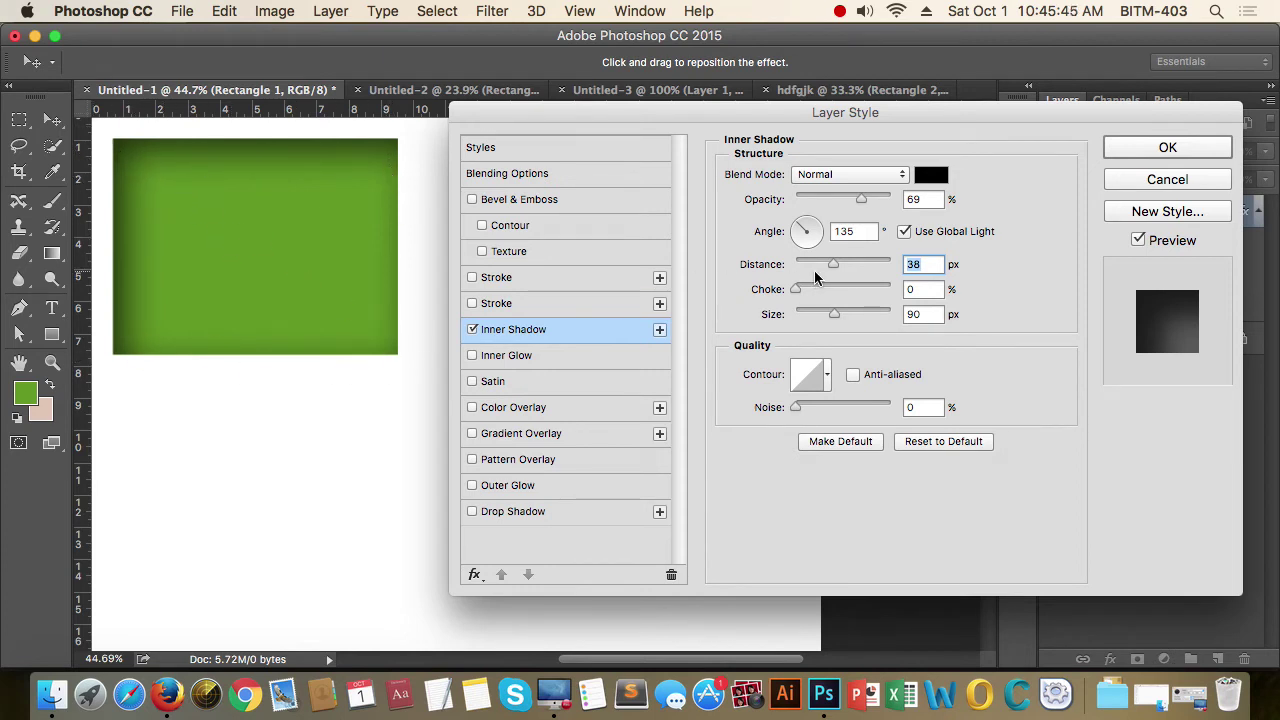
pyautogui.moveTo(834, 266); pyautogui.dragTo(776, 282)
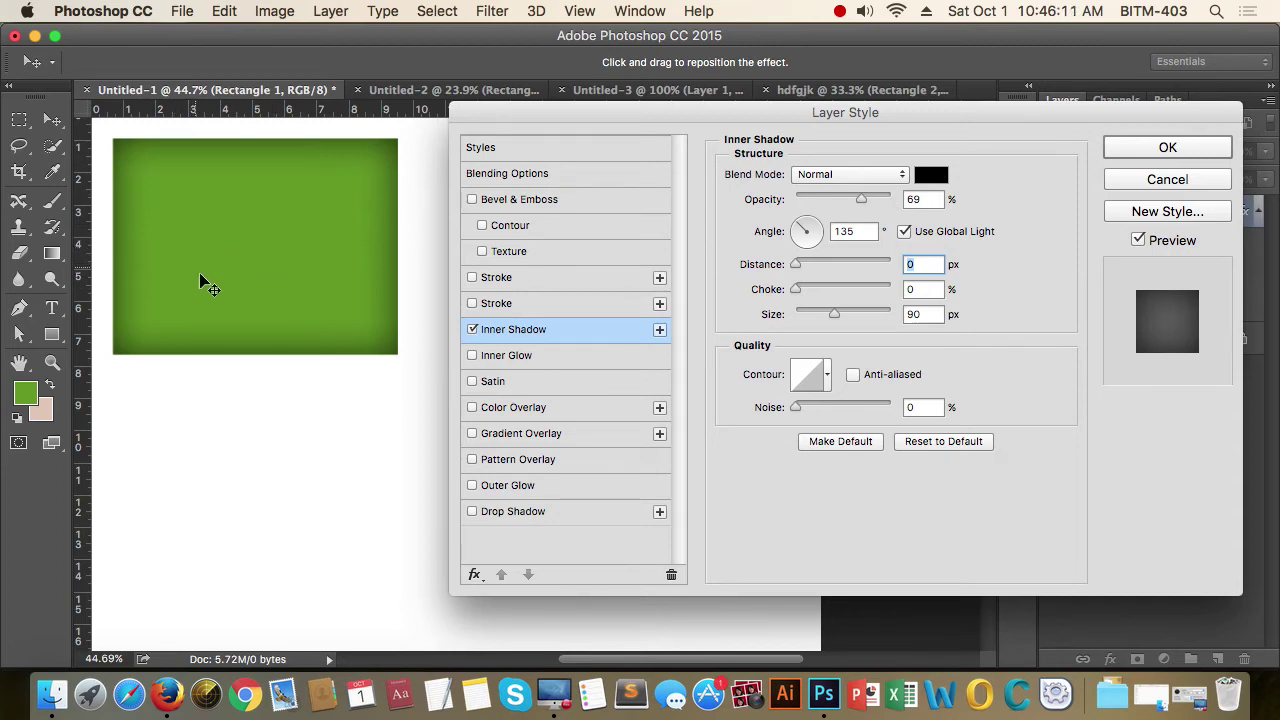
# Step: Enable Inner Glow, disable Inner Shadow, and make the glow red with Normal blend mode
pyautogui.click(538, 360)
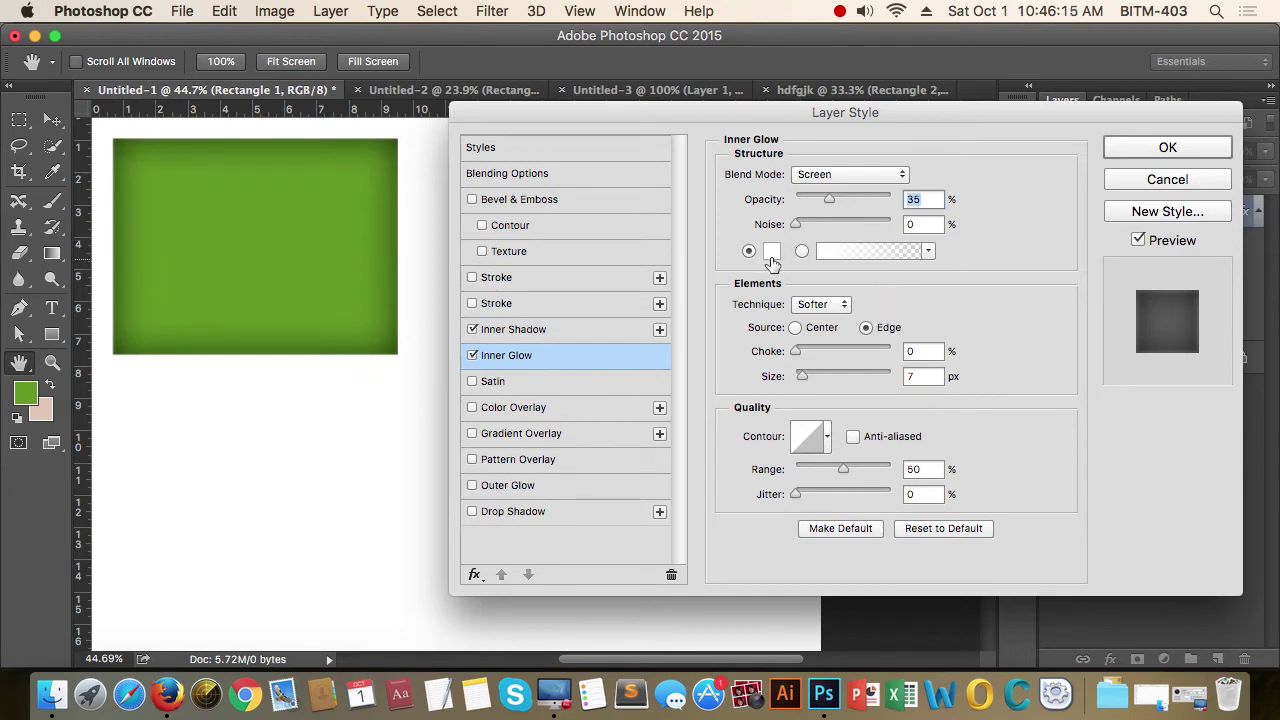
pyautogui.click(472, 330)
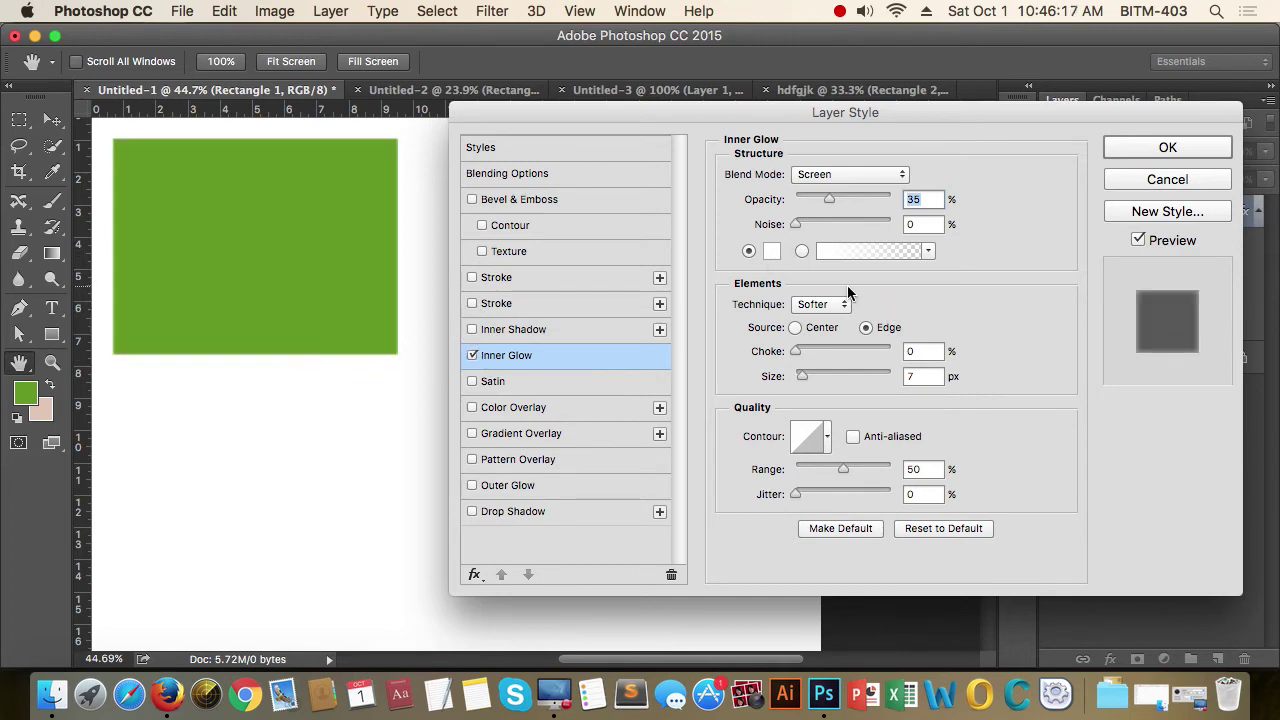
pyautogui.click(773, 252)
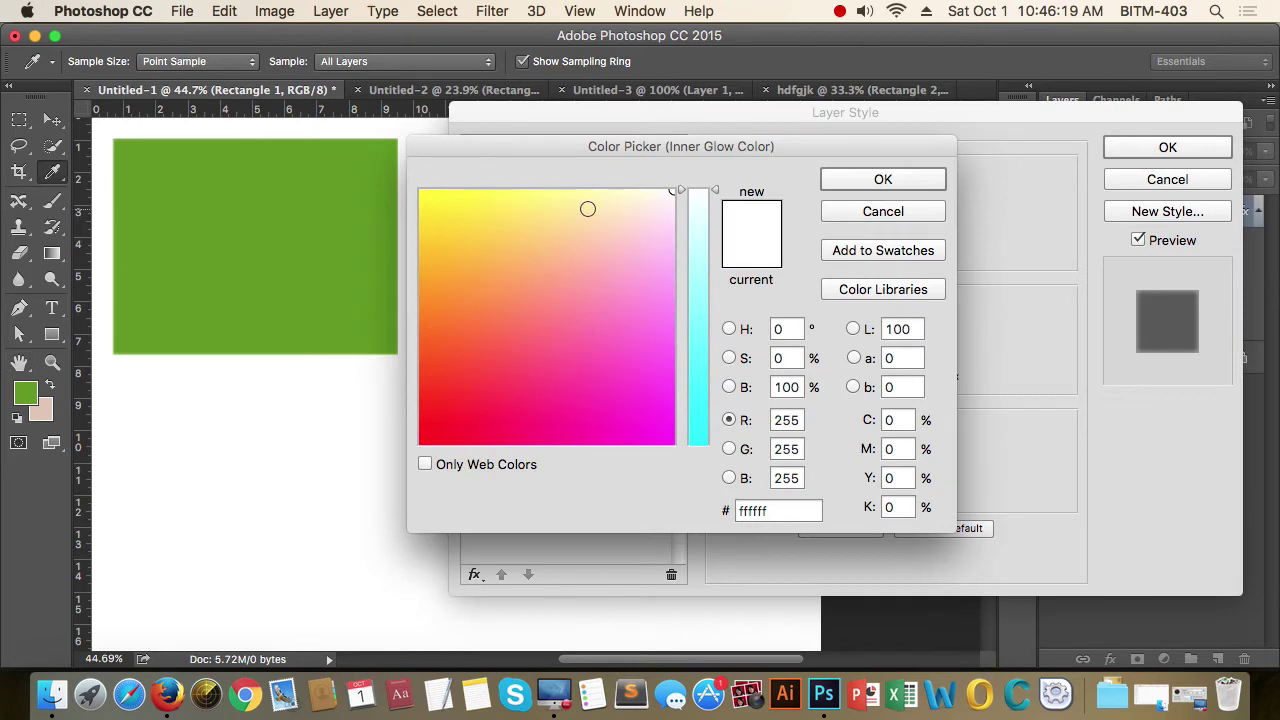
pyautogui.moveTo(675, 150); pyautogui.dragTo(815, 126)
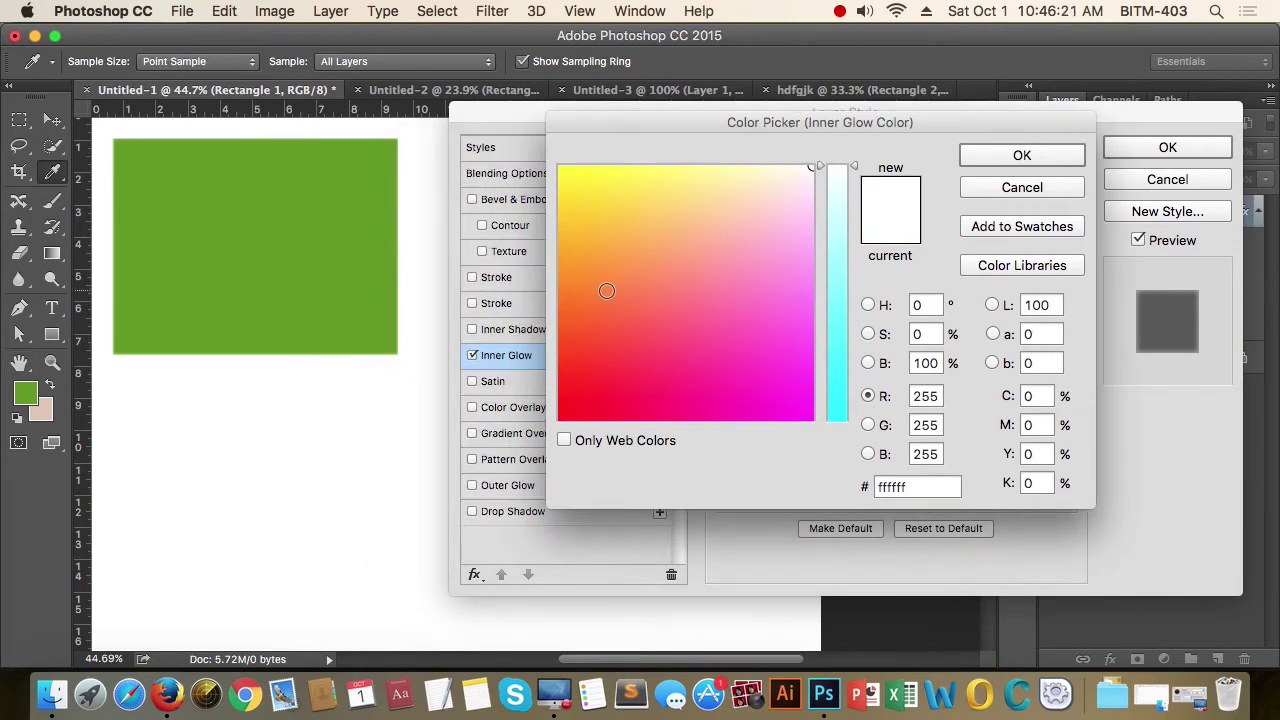
pyautogui.moveTo(606, 291); pyautogui.dragTo(575, 407)
pyautogui.click(1036, 155)
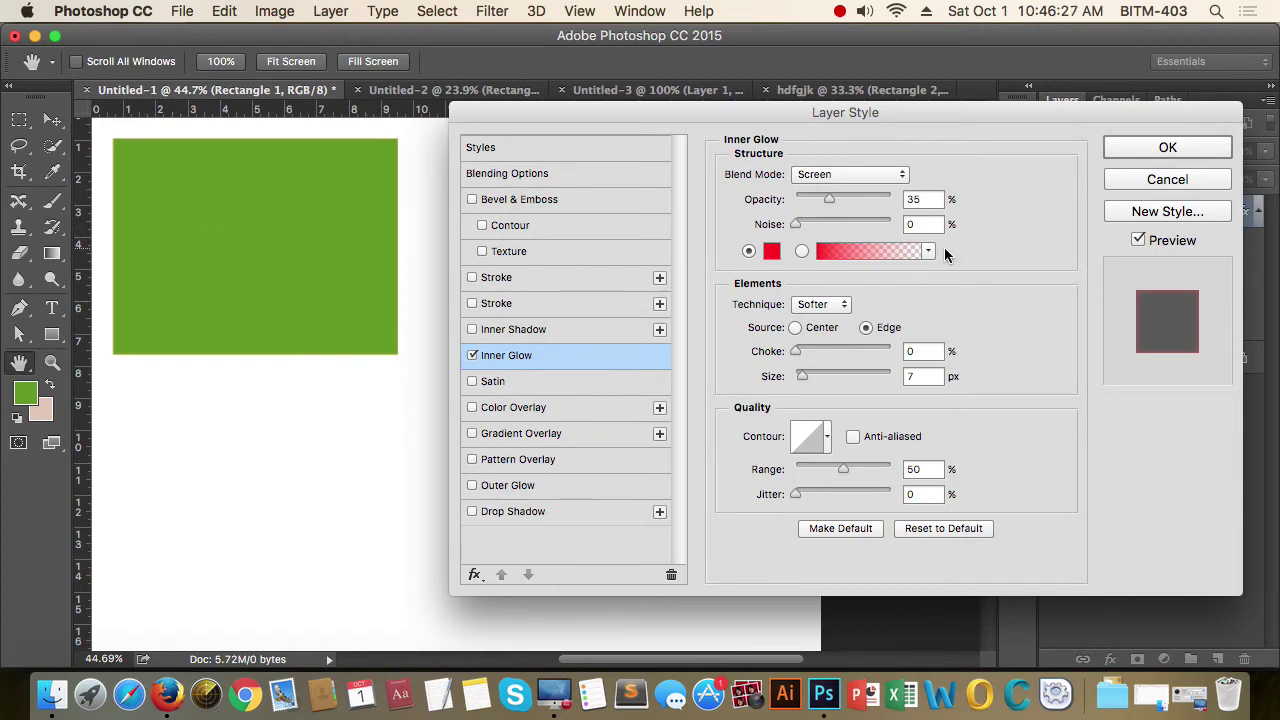
pyautogui.click(902, 177)
pyautogui.click(850, 30)
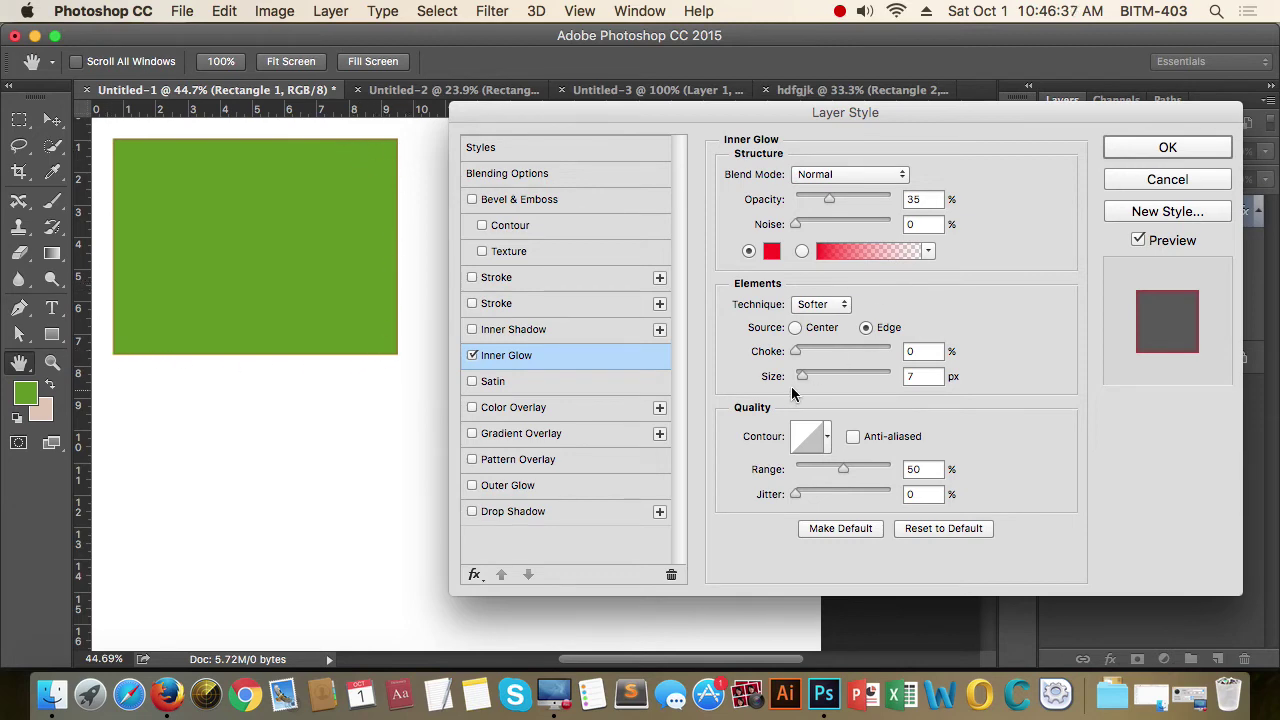
# Step: Try Center and Edge glow sources at various sizes, settling on Edge at 81 px
pyautogui.moveTo(803, 377); pyautogui.dragTo(855, 383)
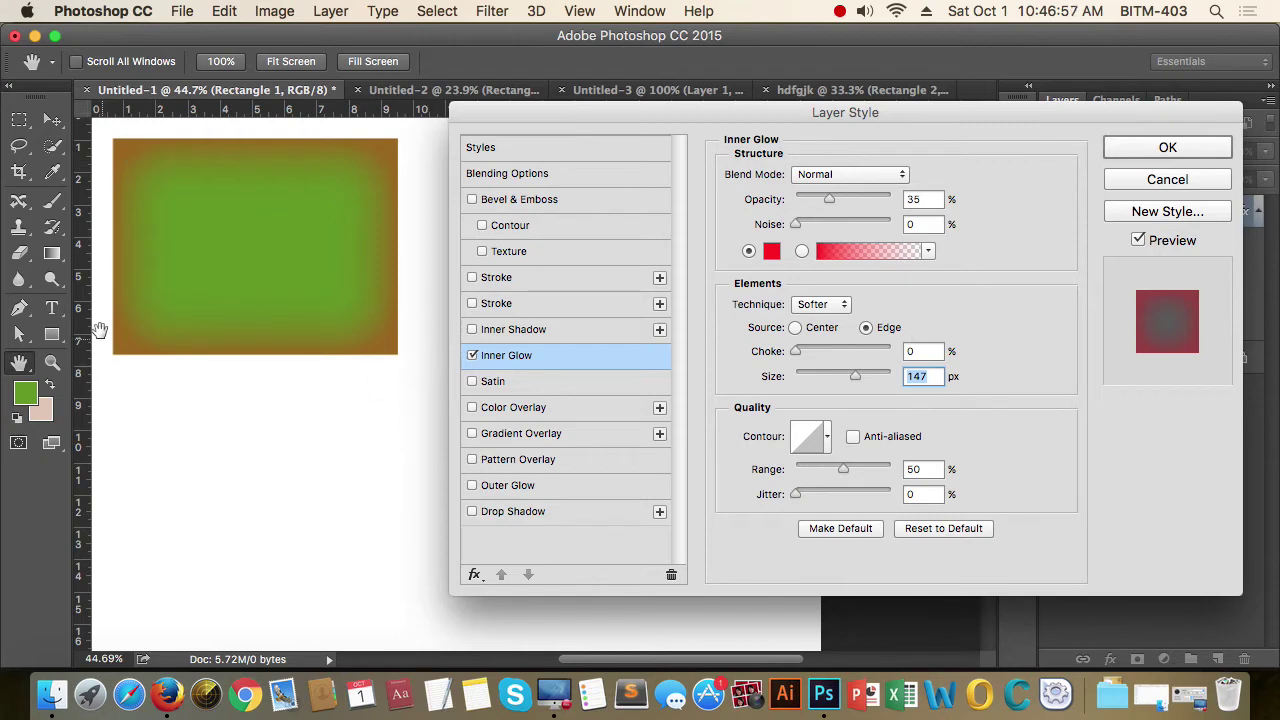
pyautogui.click(795, 328)
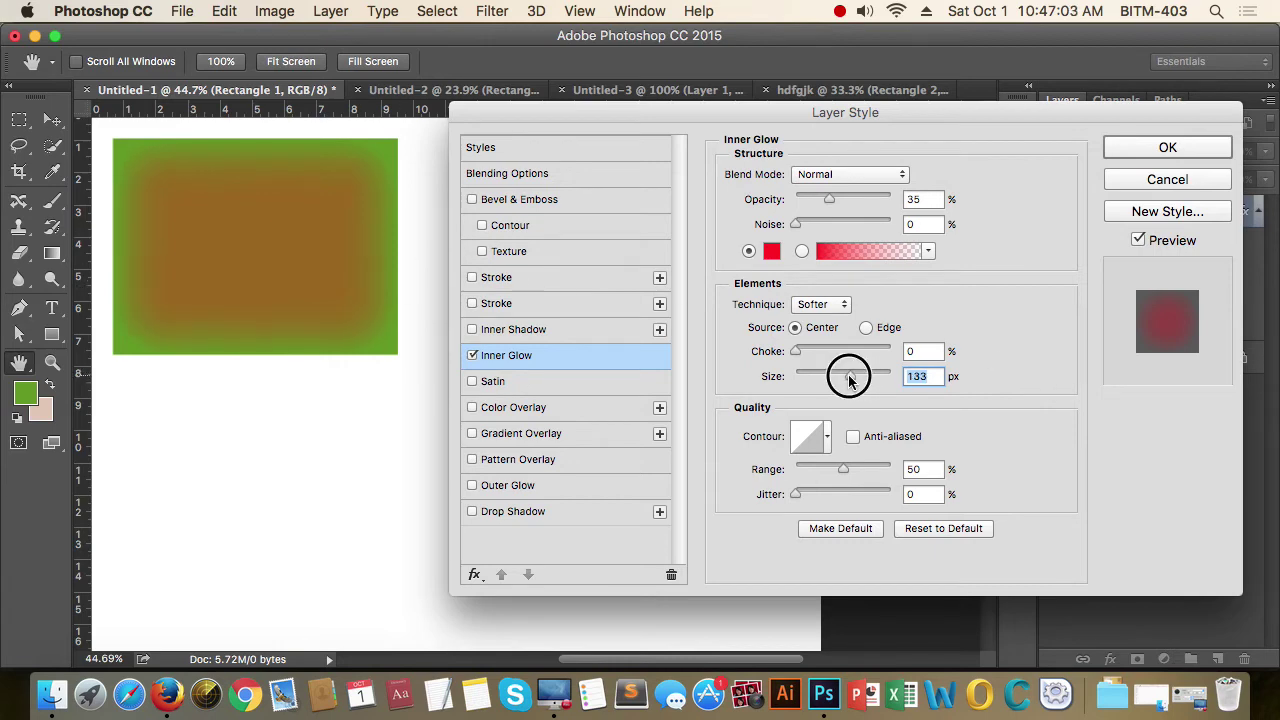
pyautogui.moveTo(849, 378)
pyautogui.mouseDown()
pyautogui.moveTo(805, 381)
pyautogui.moveTo(907, 386)
pyautogui.mouseUp()
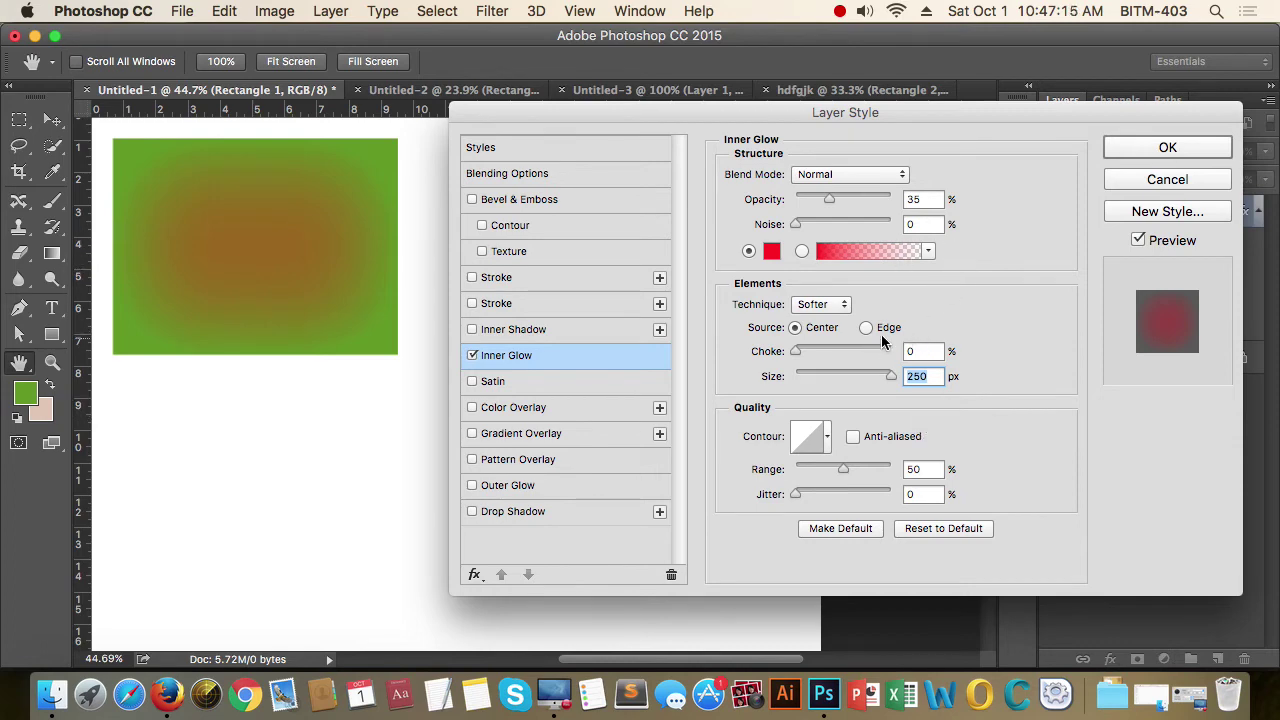
pyautogui.moveTo(891, 376); pyautogui.dragTo(810, 376)
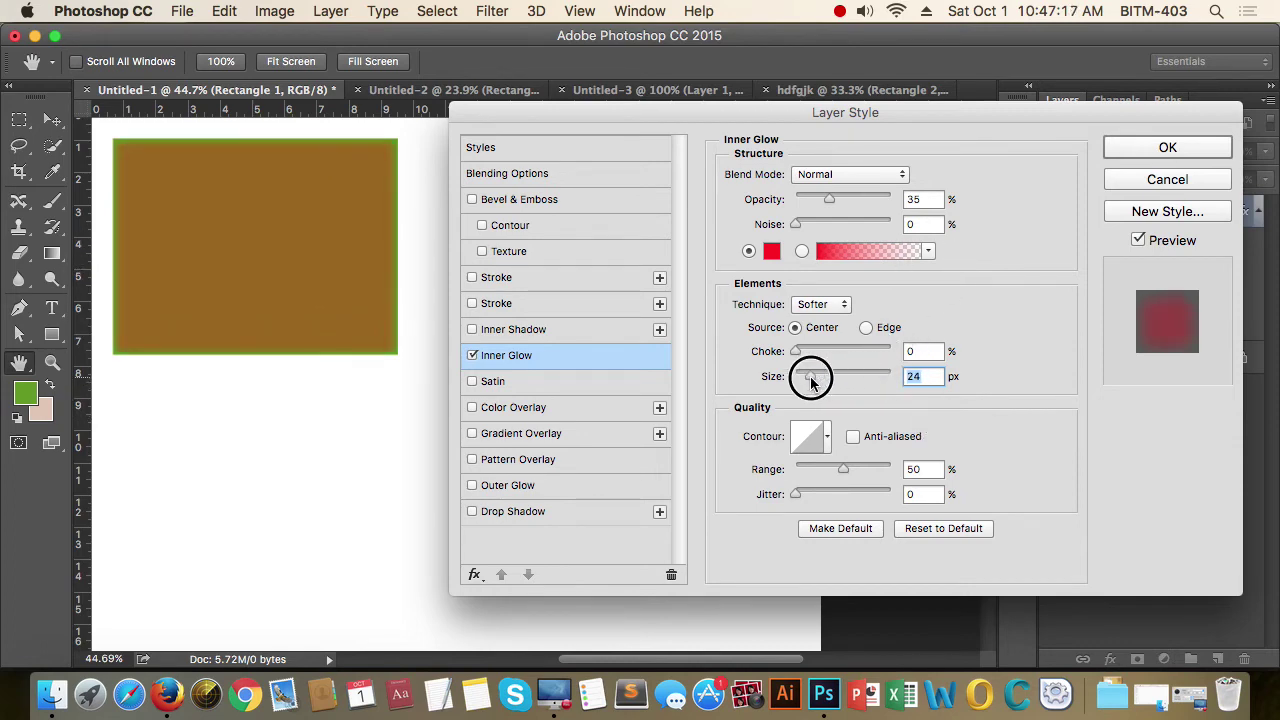
pyautogui.click(866, 327)
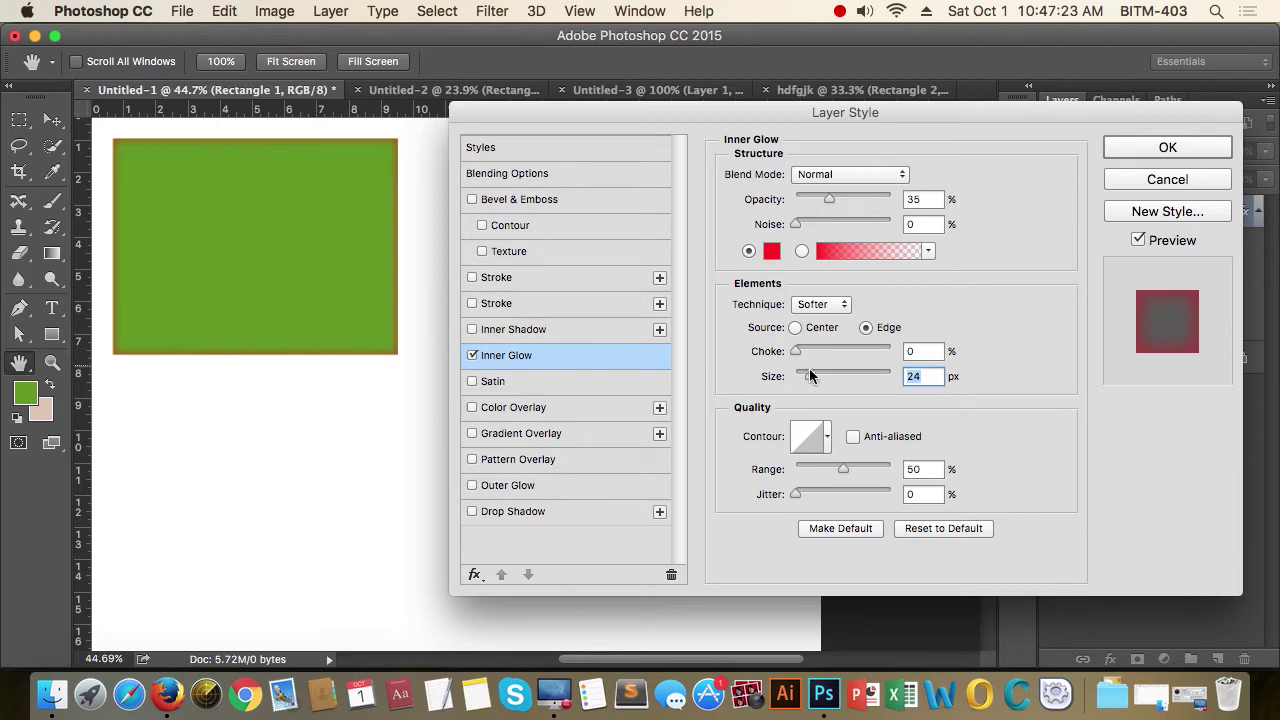
pyautogui.moveTo(810, 376); pyautogui.dragTo(831, 376)
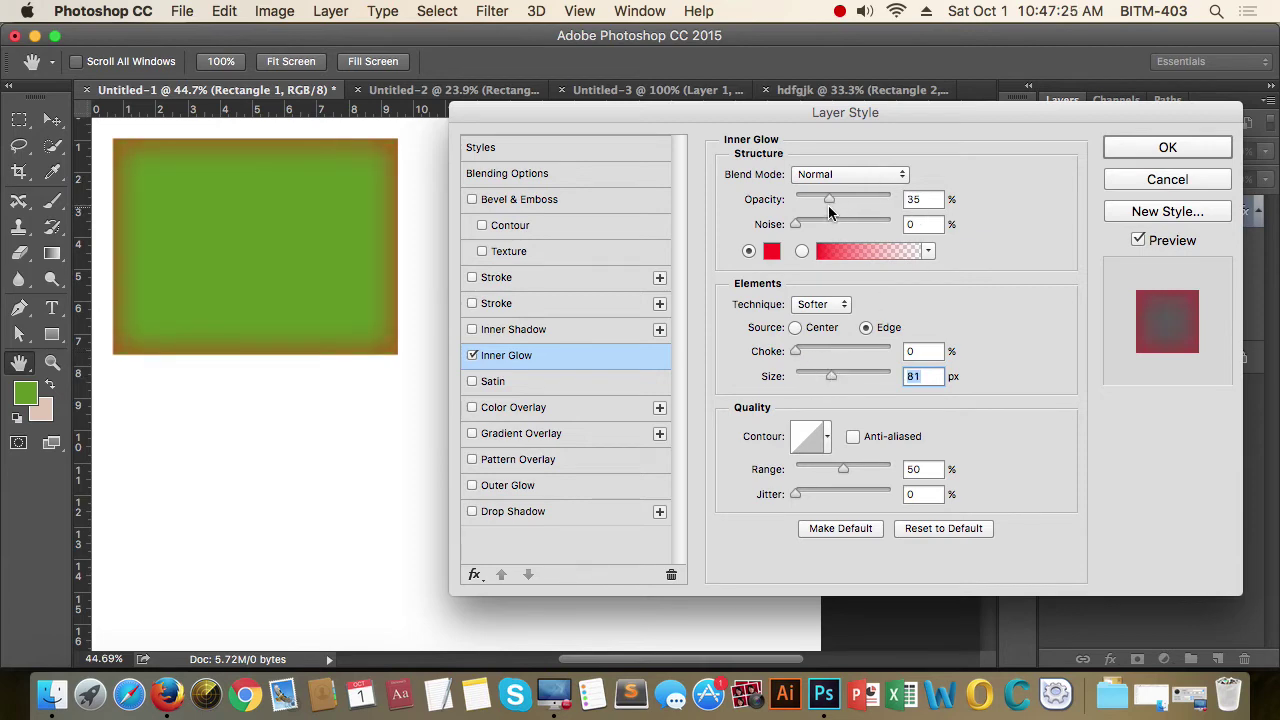
# Step: Lower the glow opacity to 24% and keep the Softer technique after trying Precise
pyautogui.moveTo(828, 200)
pyautogui.mouseDown()
pyautogui.moveTo(889, 200)
pyautogui.moveTo(818, 207)
pyautogui.mouseUp()
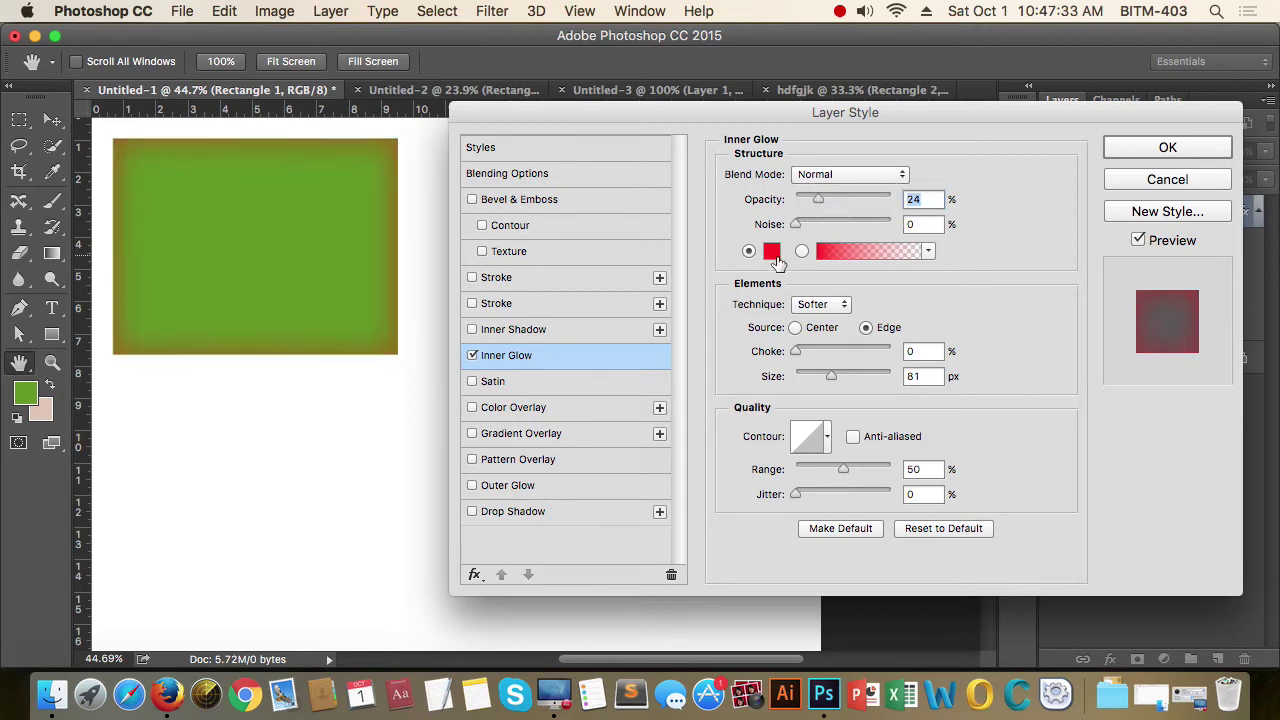
pyautogui.click(843, 305)
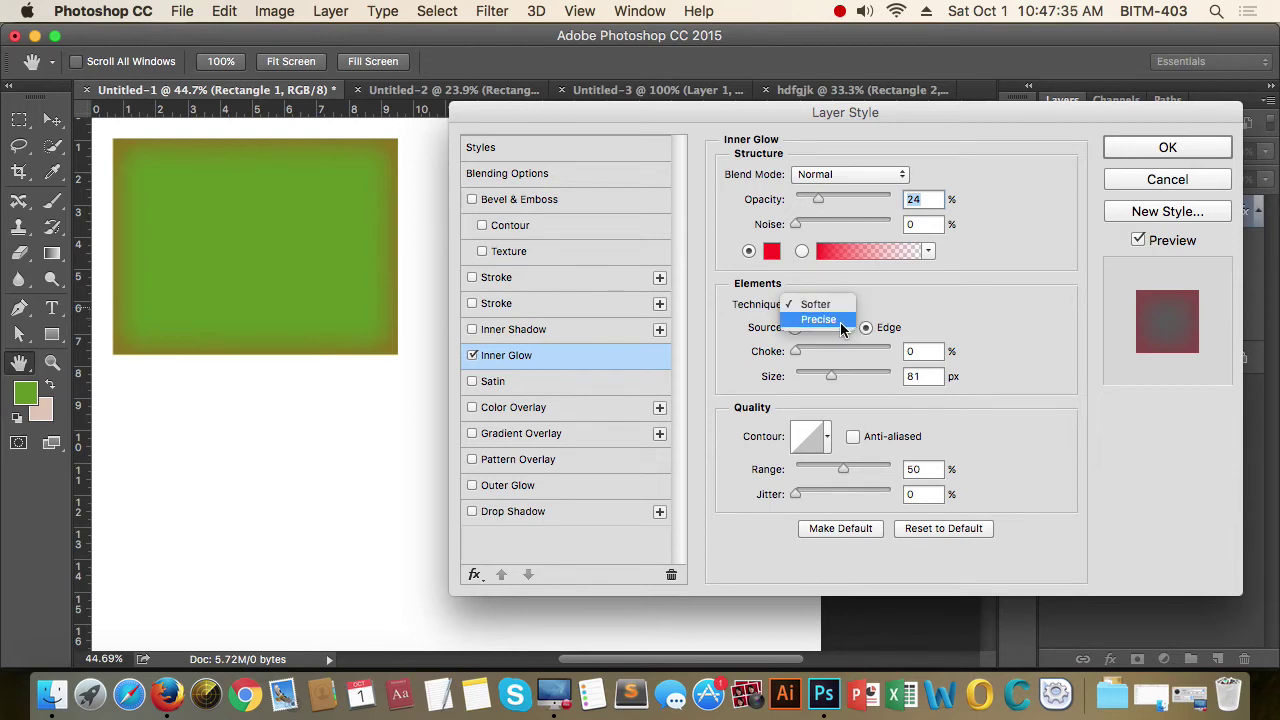
pyautogui.click(836, 322)
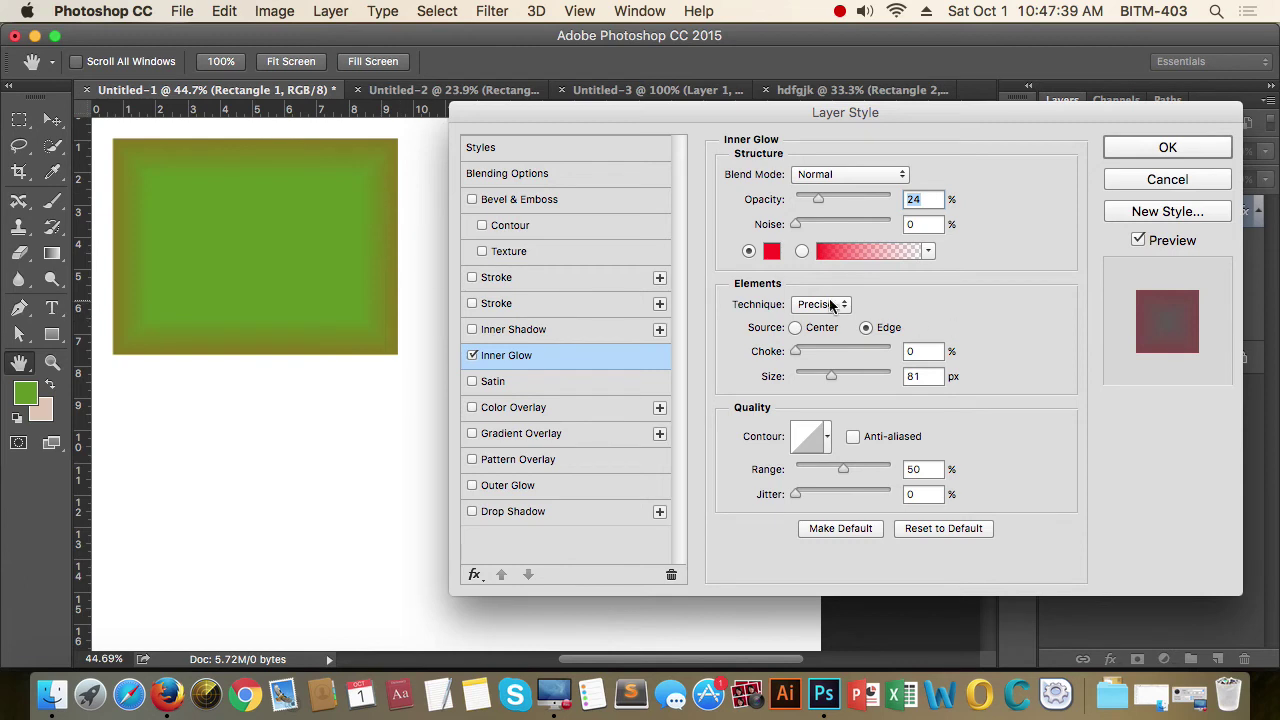
pyautogui.click(845, 305)
pyautogui.click(815, 286)
# Step: Apply the glow, then reapply it with 43% opacity and 155 px size
pyautogui.click(1179, 149)
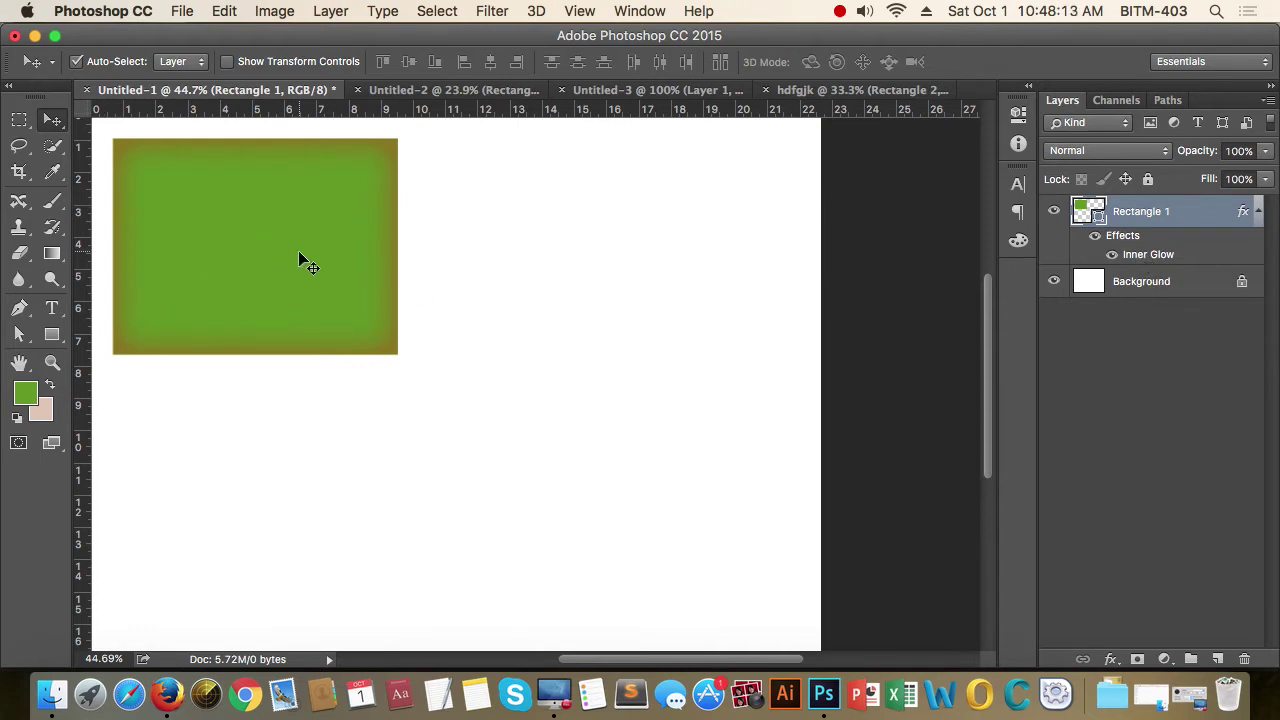
pyautogui.doubleClick(1150, 256)
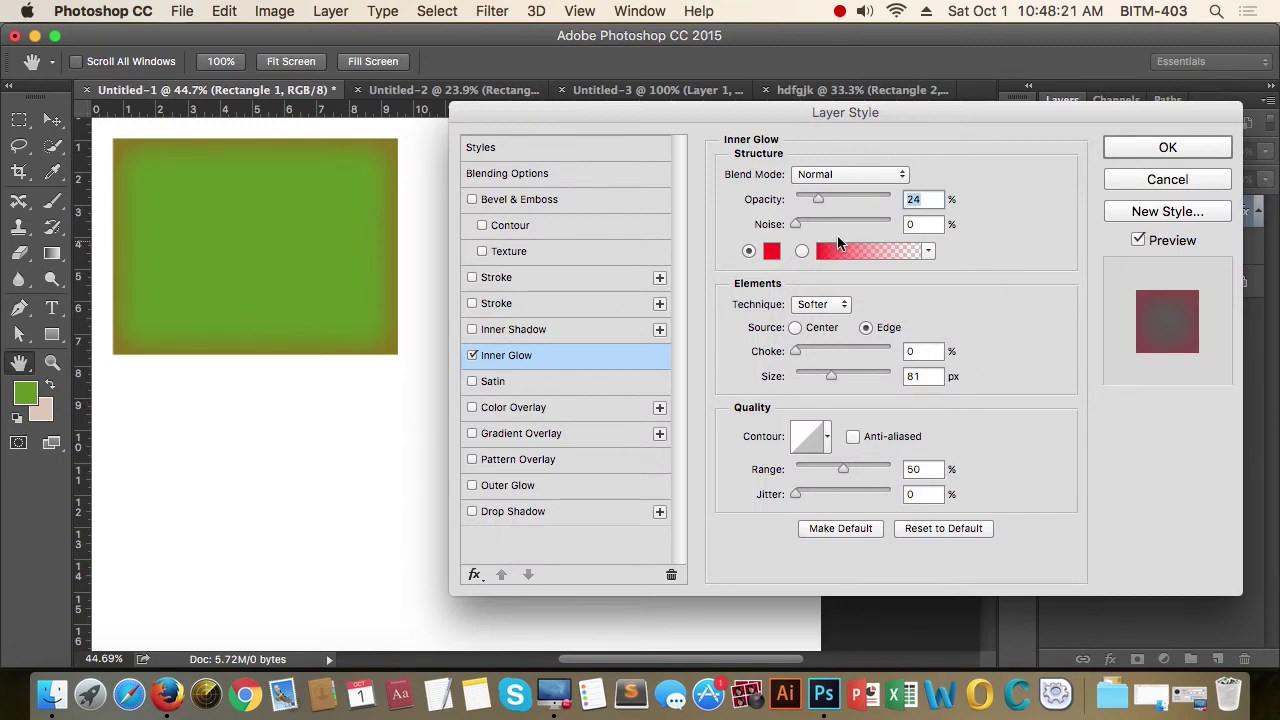
pyautogui.moveTo(818, 199); pyautogui.dragTo(836, 199)
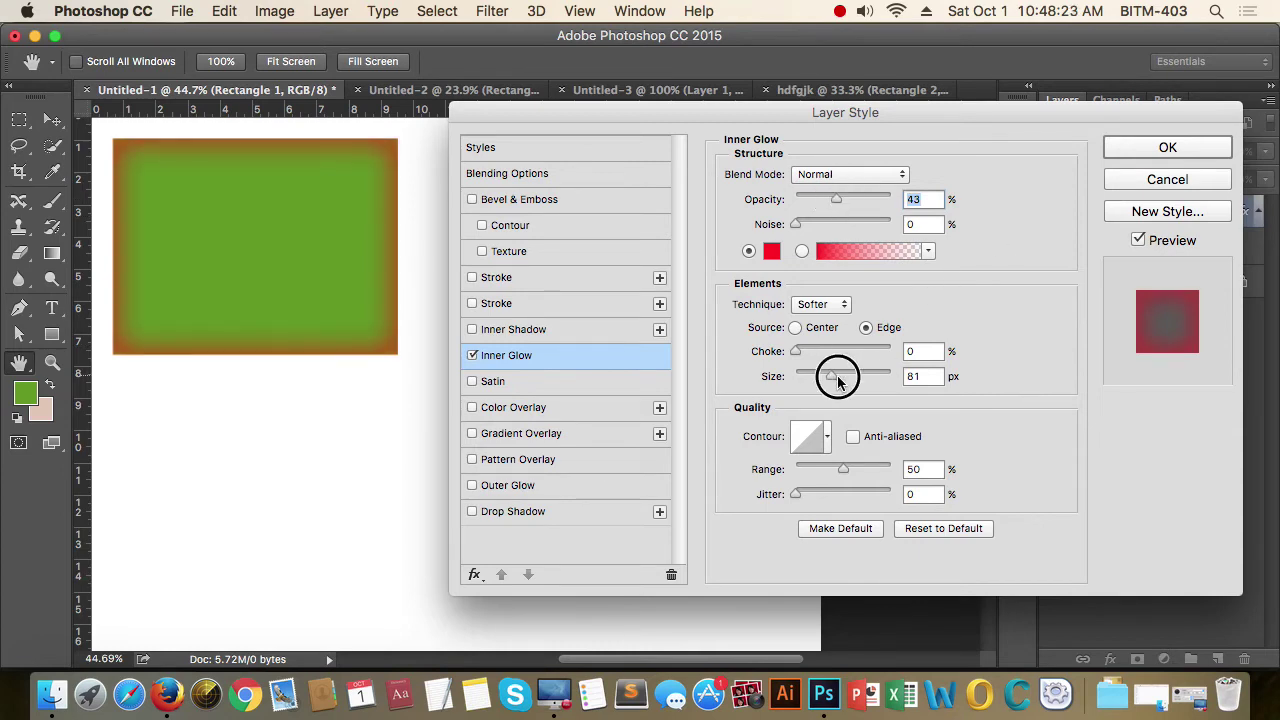
pyautogui.moveTo(838, 380); pyautogui.dragTo(858, 377)
pyautogui.click(1167, 148)
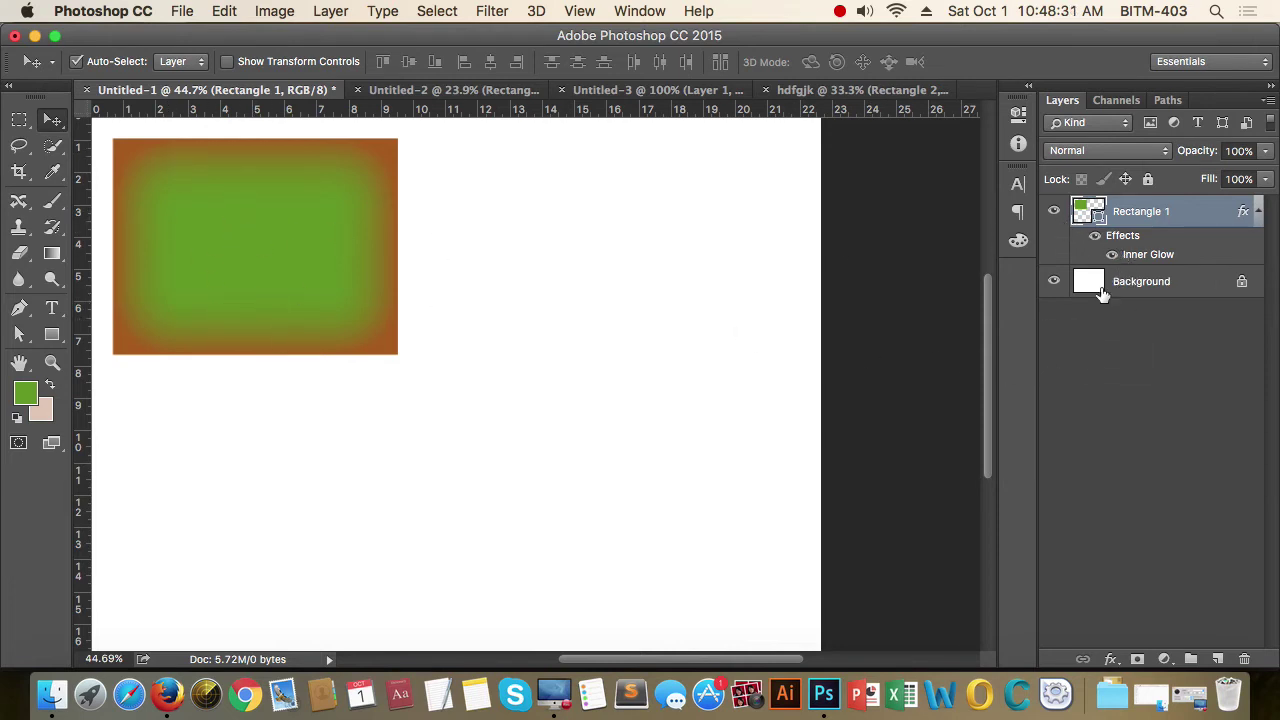
# Step: Toggle Inner Glow and Effects visibility to compare, leaving the glow showing
pyautogui.click(1111, 254)
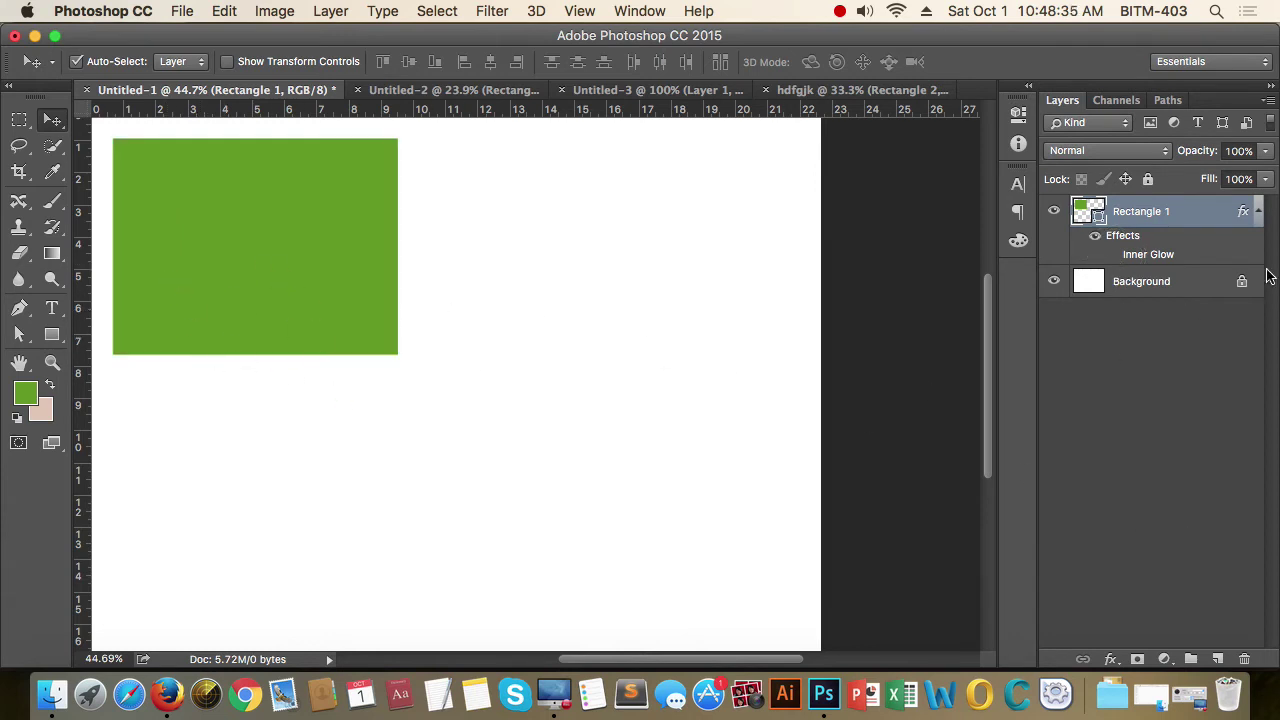
pyautogui.click(1112, 256)
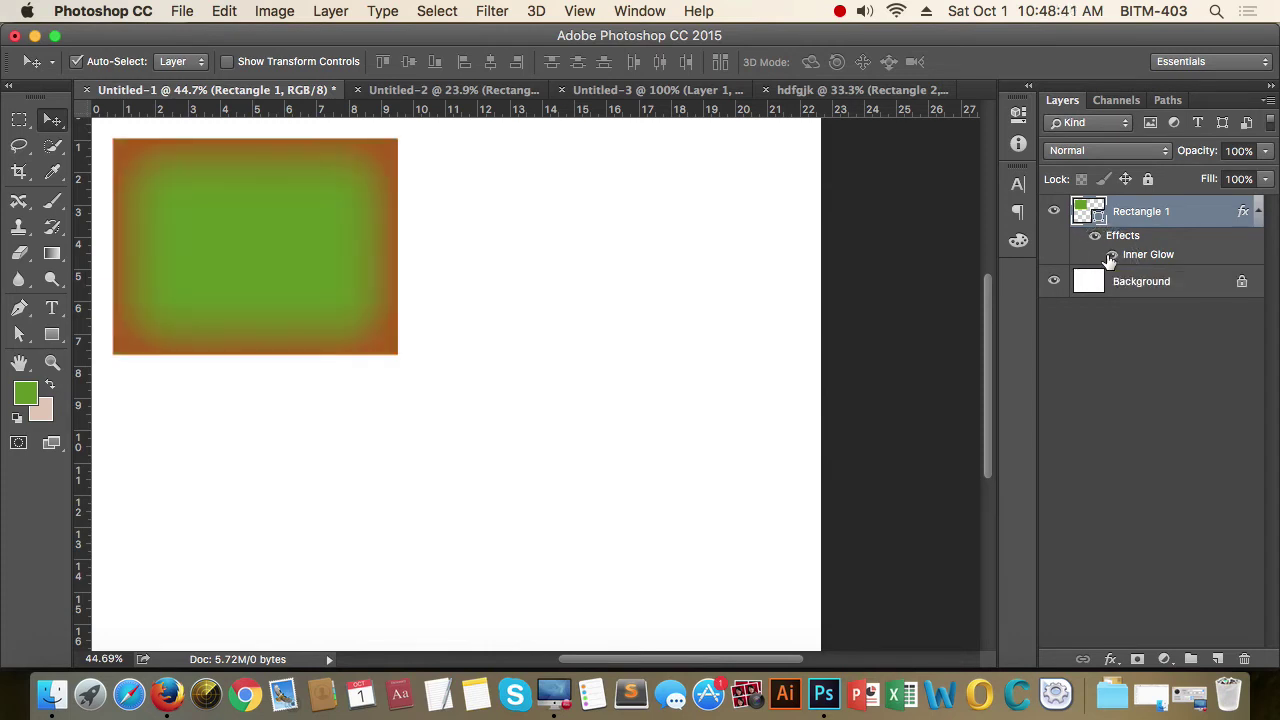
pyautogui.click(1095, 237)
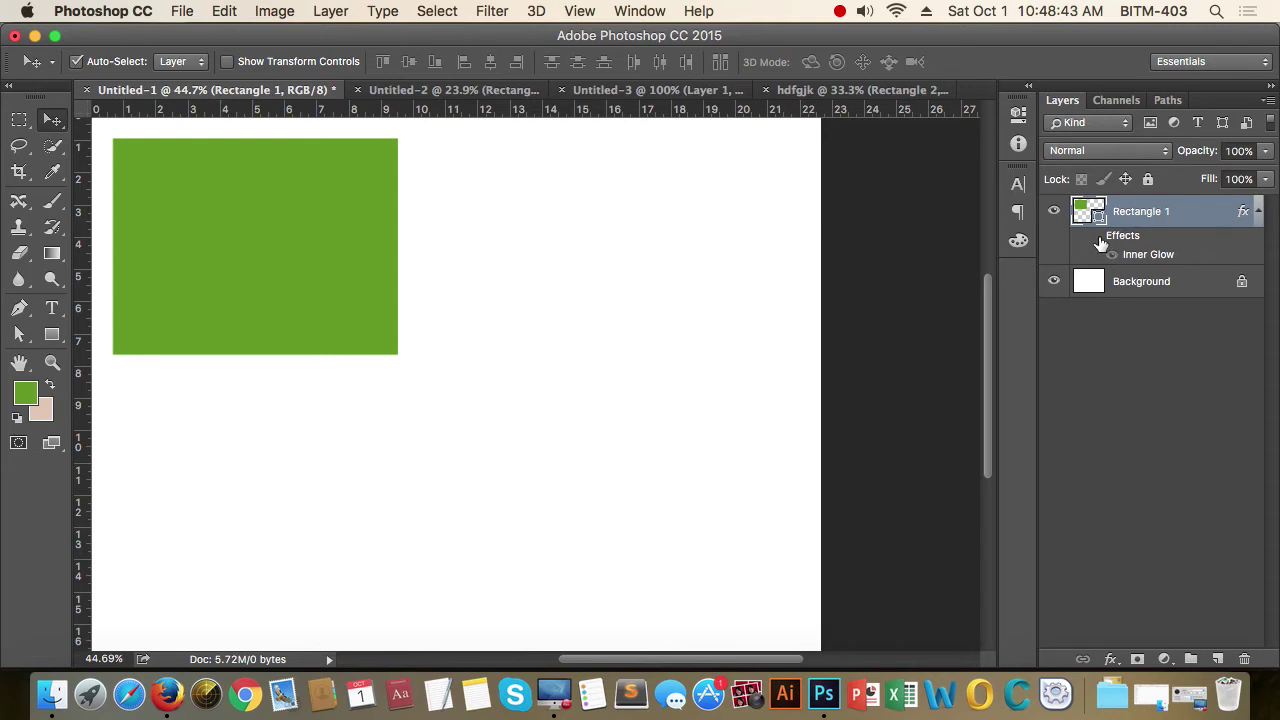
pyautogui.click(1095, 237)
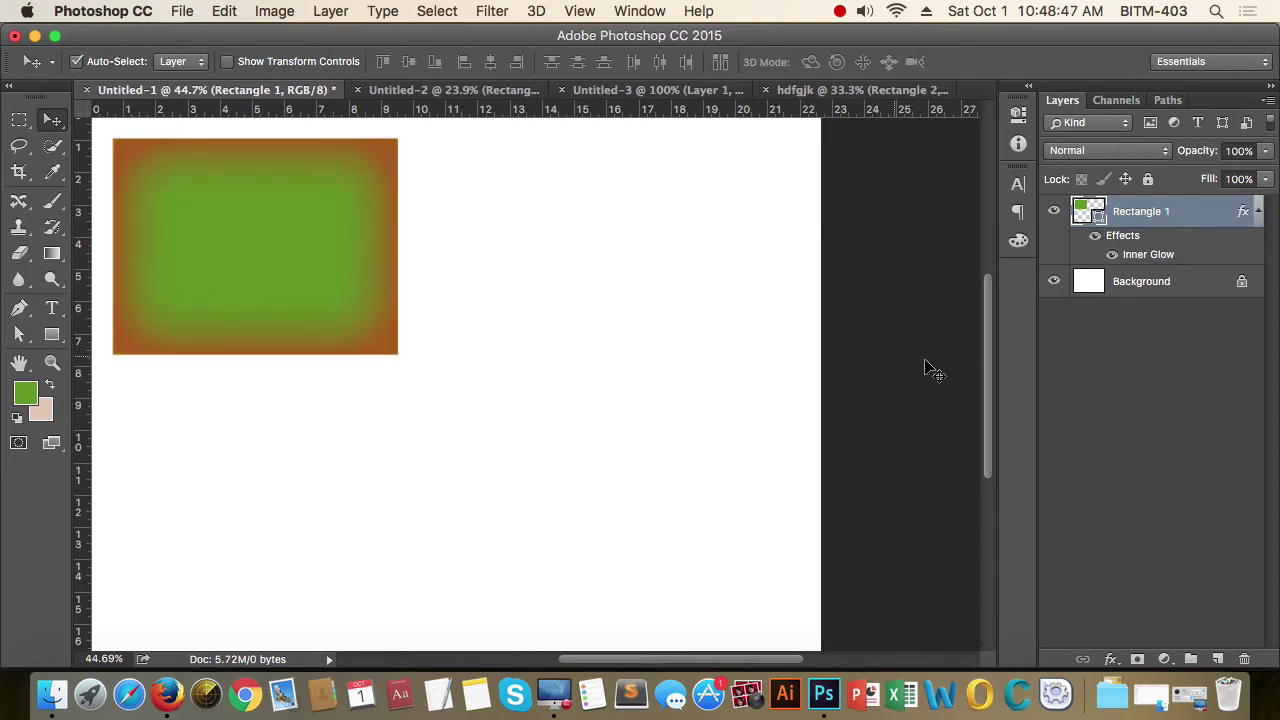
# Step: Check the Inner Glow settings unchanged, toggle the effects off and on, and collapse Rectangle 1's fx list
pyautogui.doubleClick(1150, 256)
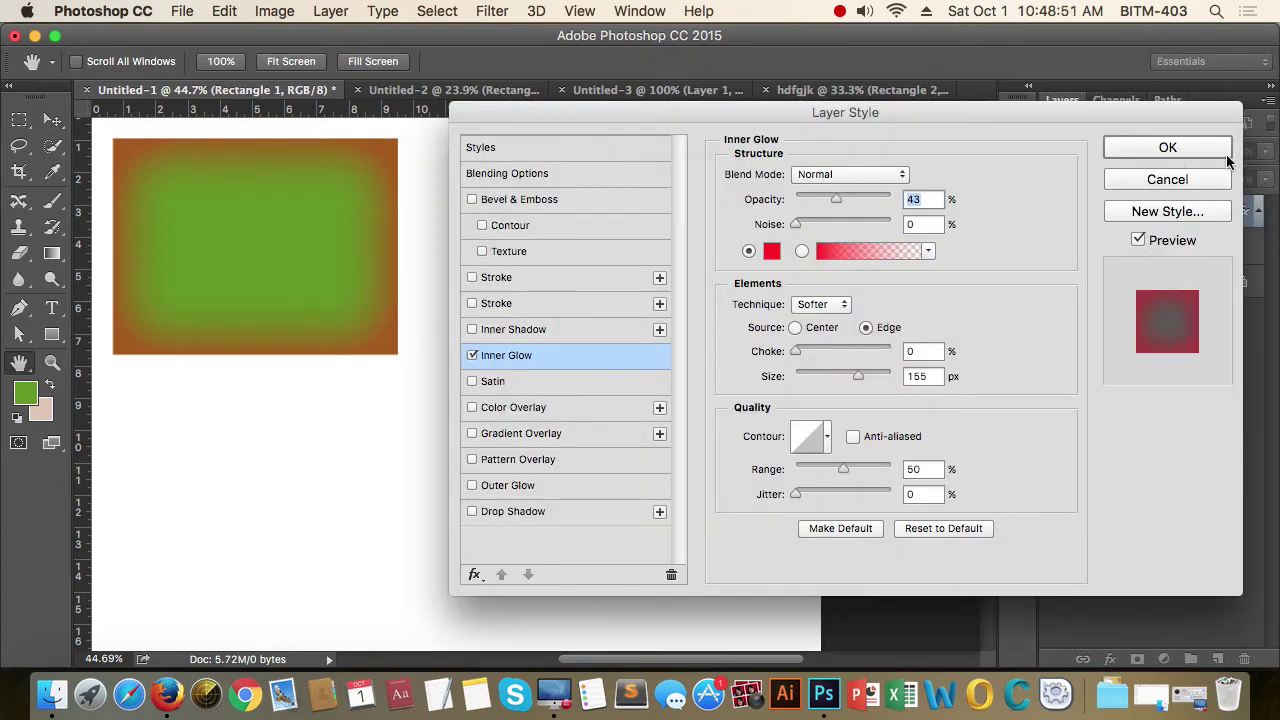
pyautogui.click(1178, 190)
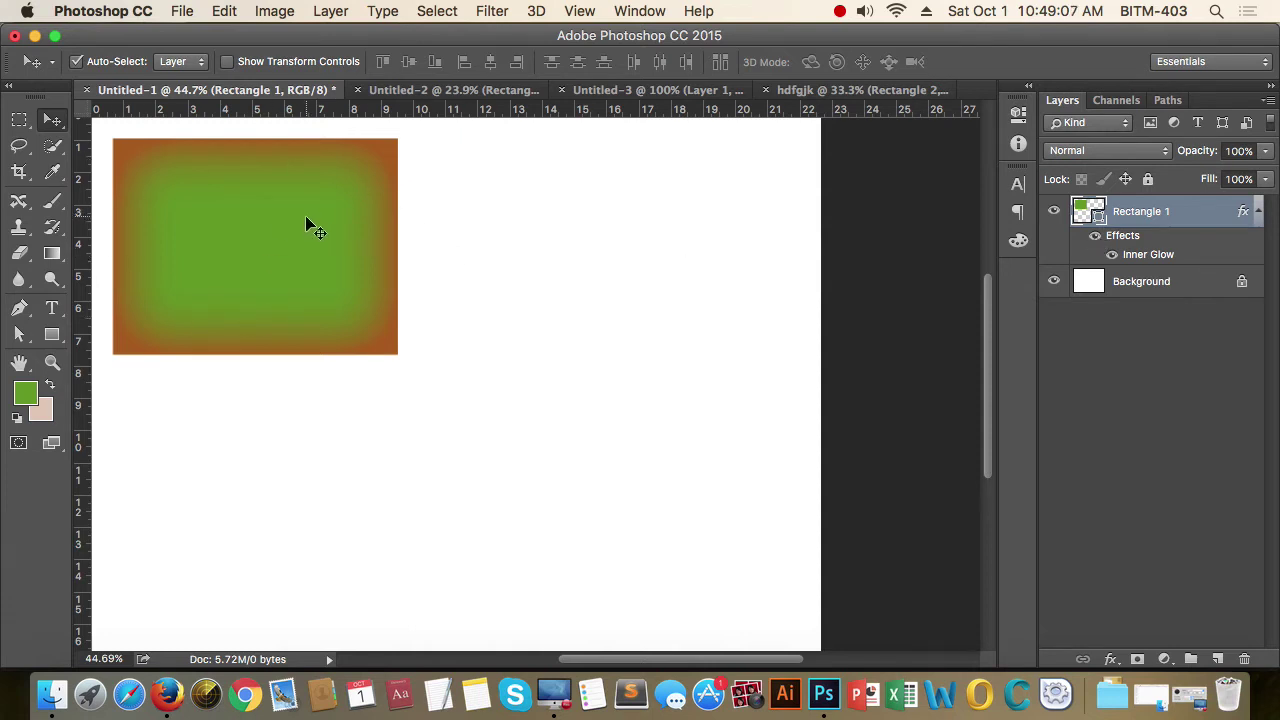
pyautogui.click(1094, 235)
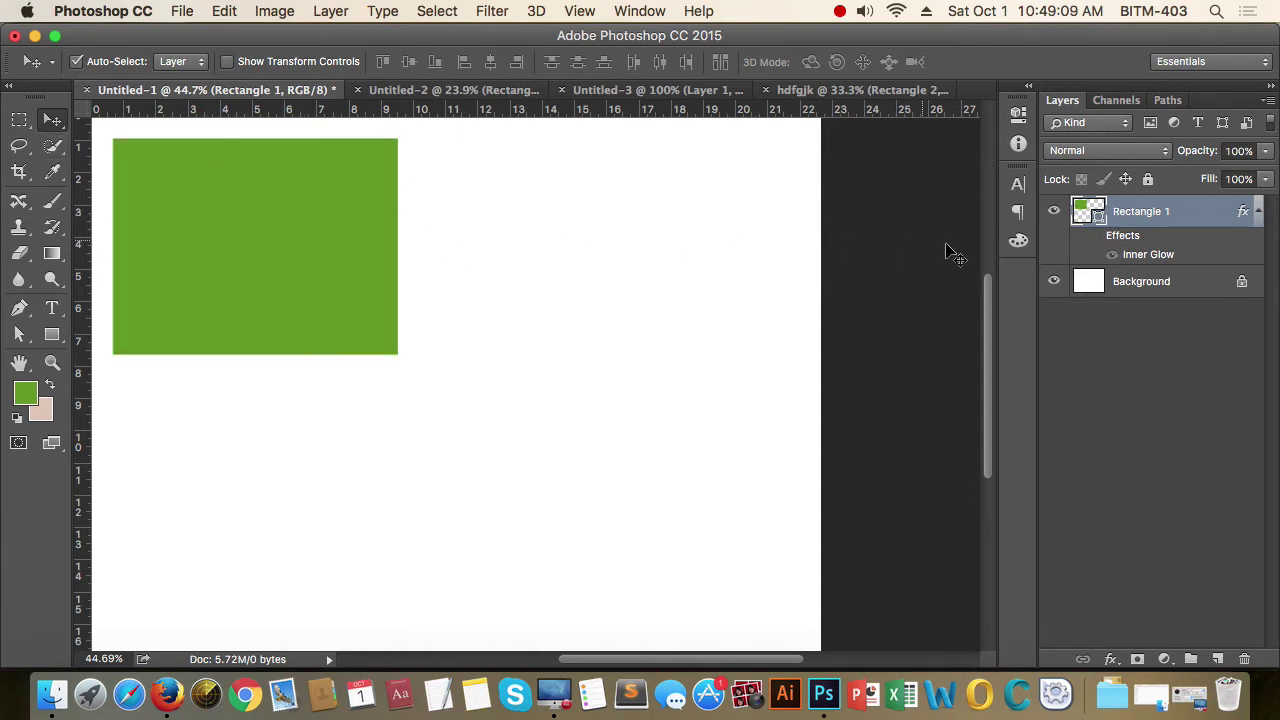
pyautogui.click(1095, 237)
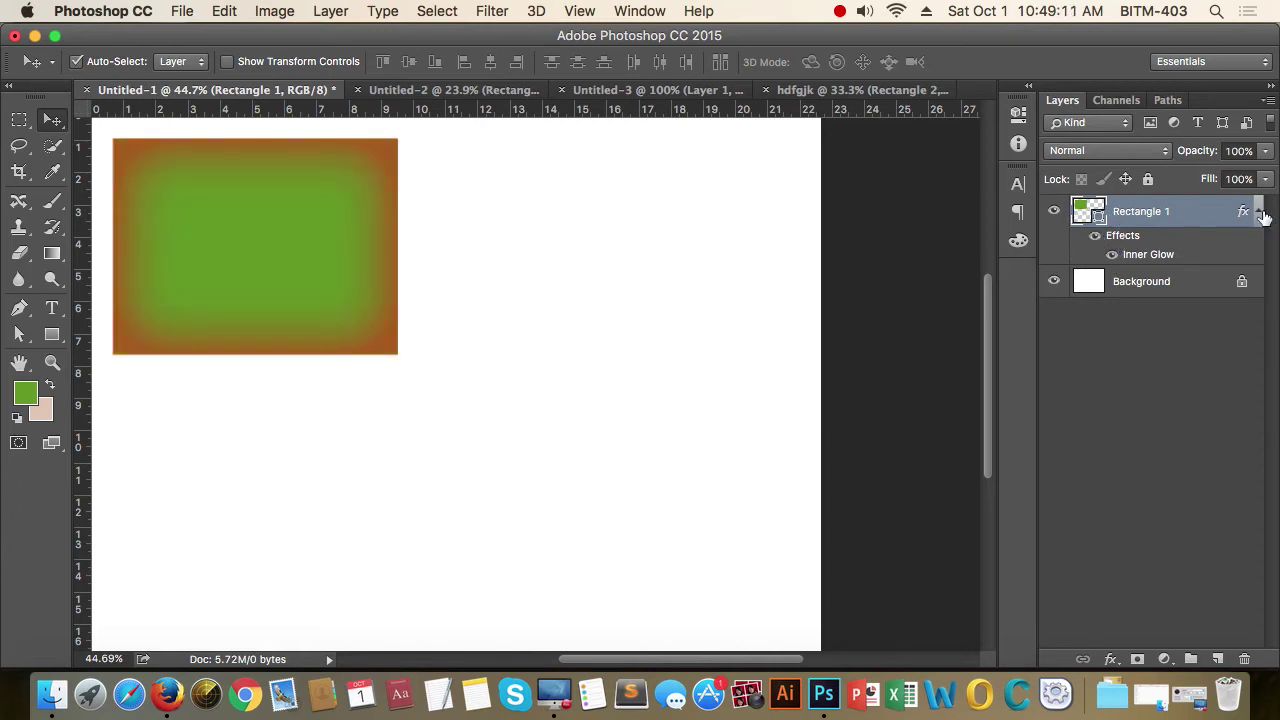
pyautogui.click(1262, 214)
pyautogui.click(1149, 391)
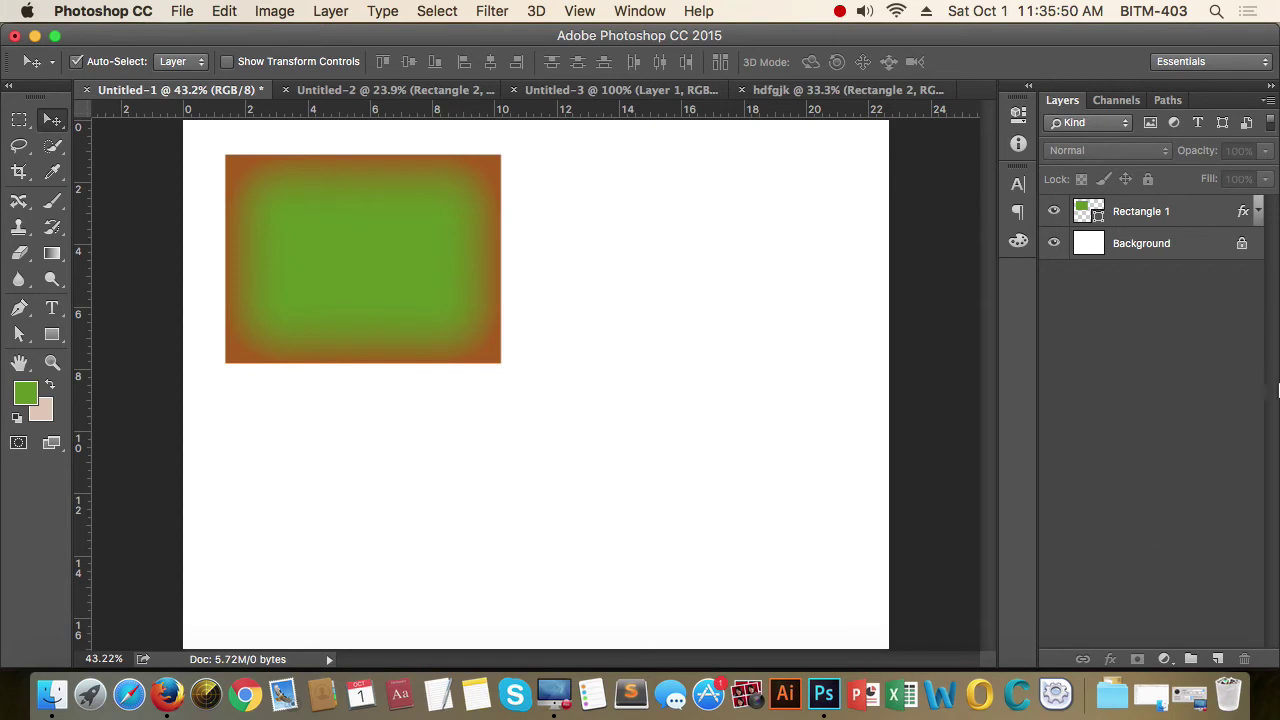
# Step: Expand Rectangle 1's effects, cancel the Inner Glow settings, and pan the canvas so the rectangle sits left
pyautogui.click(1259, 212)
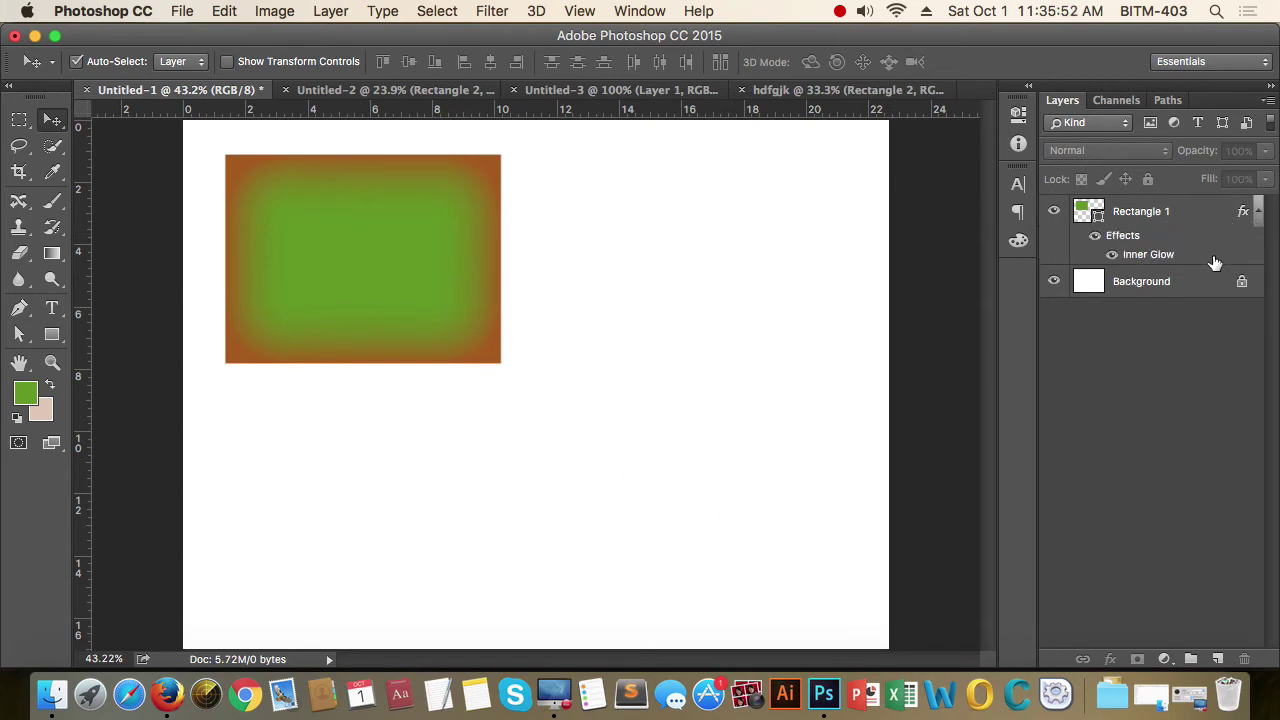
pyautogui.doubleClick(1160, 256)
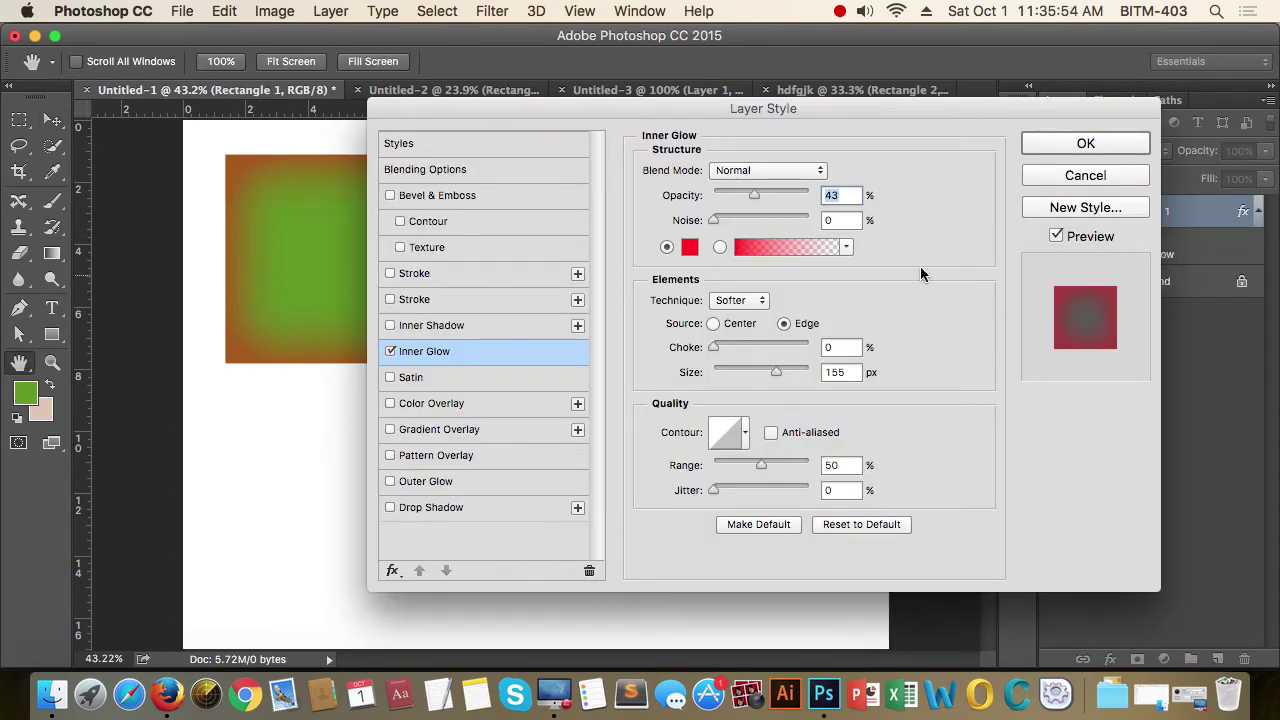
pyautogui.moveTo(889, 115); pyautogui.dragTo(890, 108)
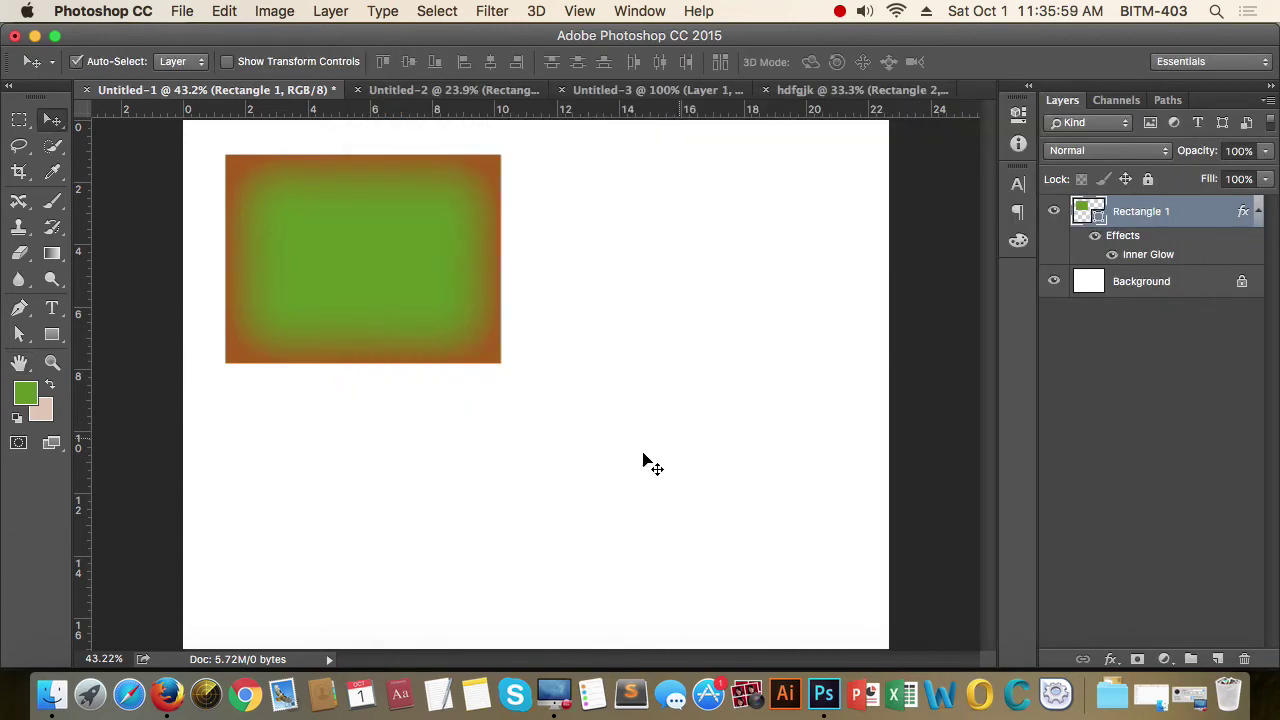
pyautogui.click(1092, 172)
pyautogui.press('super')
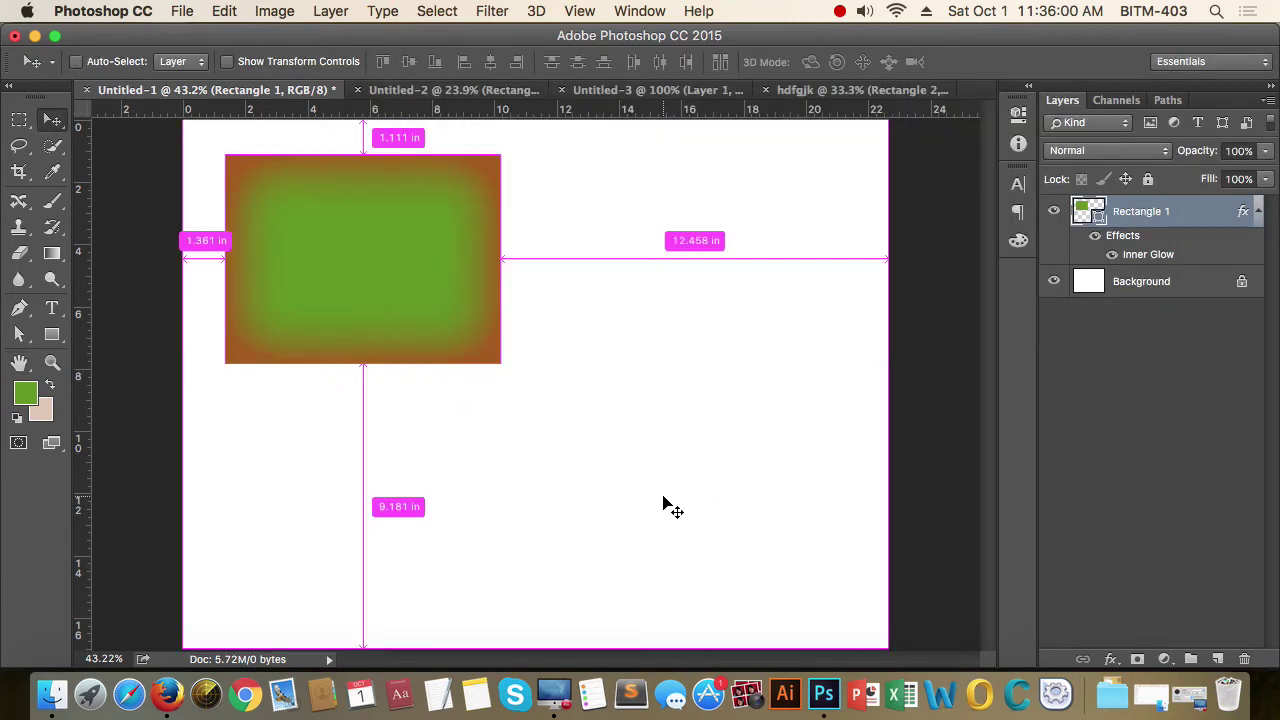
pyautogui.keyDown('super'); pyautogui.click(662, 470); pyautogui.keyUp('super')
pyautogui.scroll(1, 657, 462)
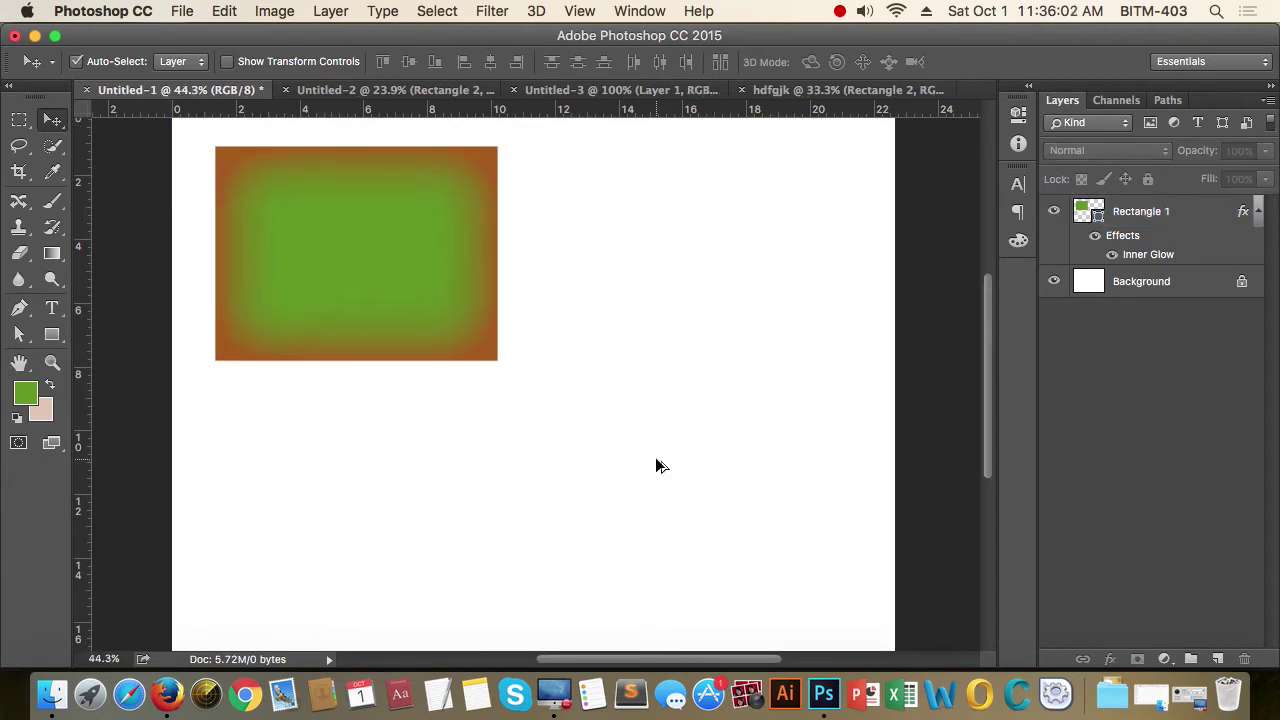
pyautogui.scroll(1, 657, 462)
pyautogui.scroll(1, 657, 462)
pyautogui.moveTo(770, 447); pyautogui.dragTo(680, 443)
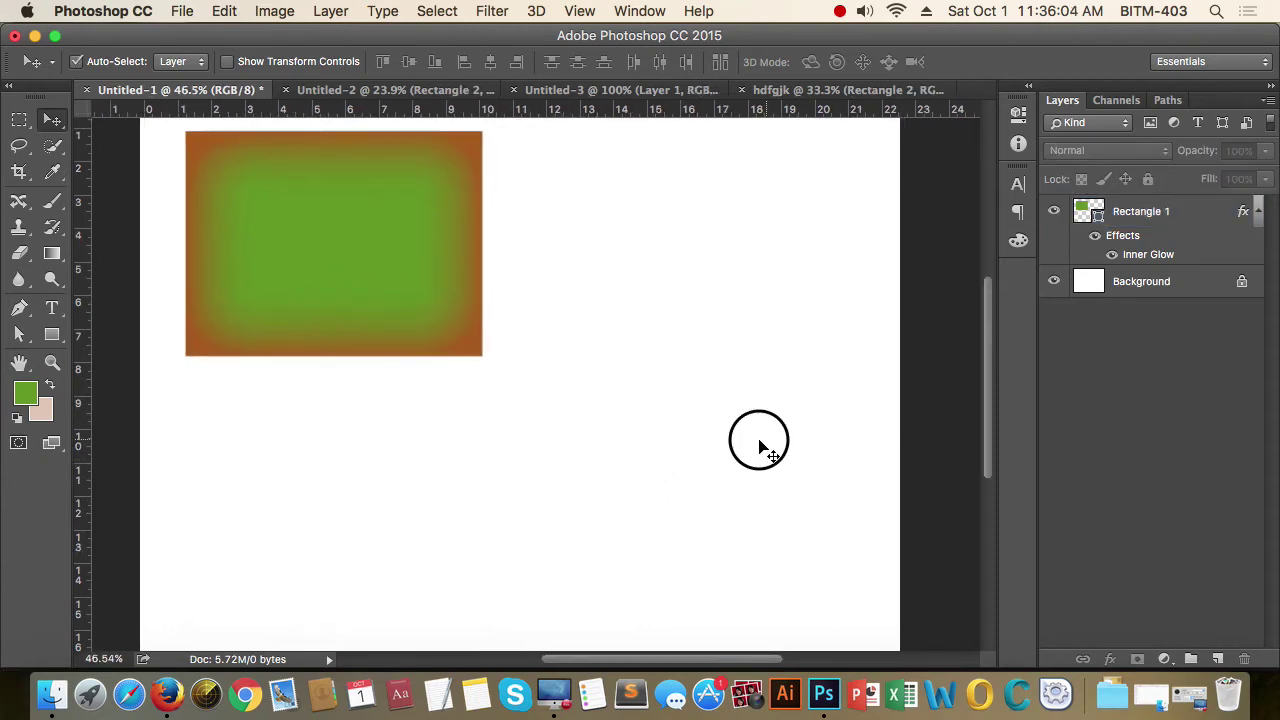
# Step: In the Inner Glow layer style, turn Inner Glow off and Satin on
pyautogui.doubleClick(1164, 256)
pyautogui.moveTo(563, 109); pyautogui.dragTo(629, 110)
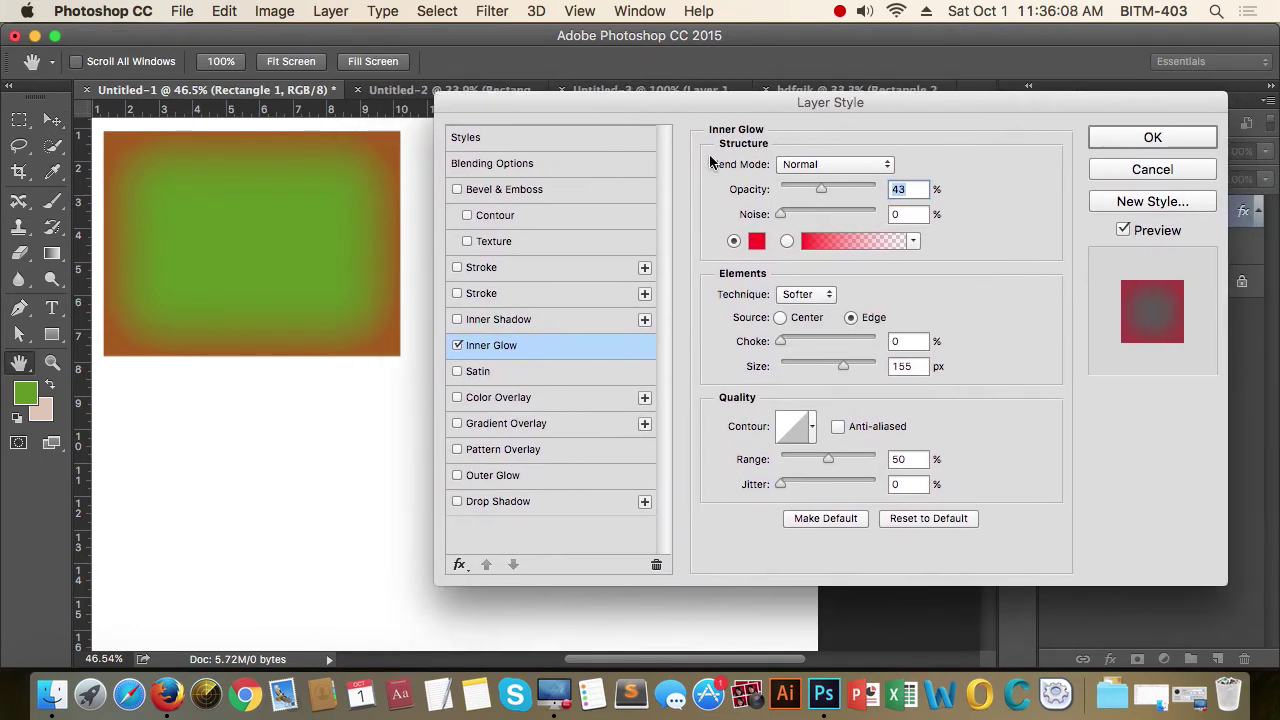
pyautogui.click(457, 345)
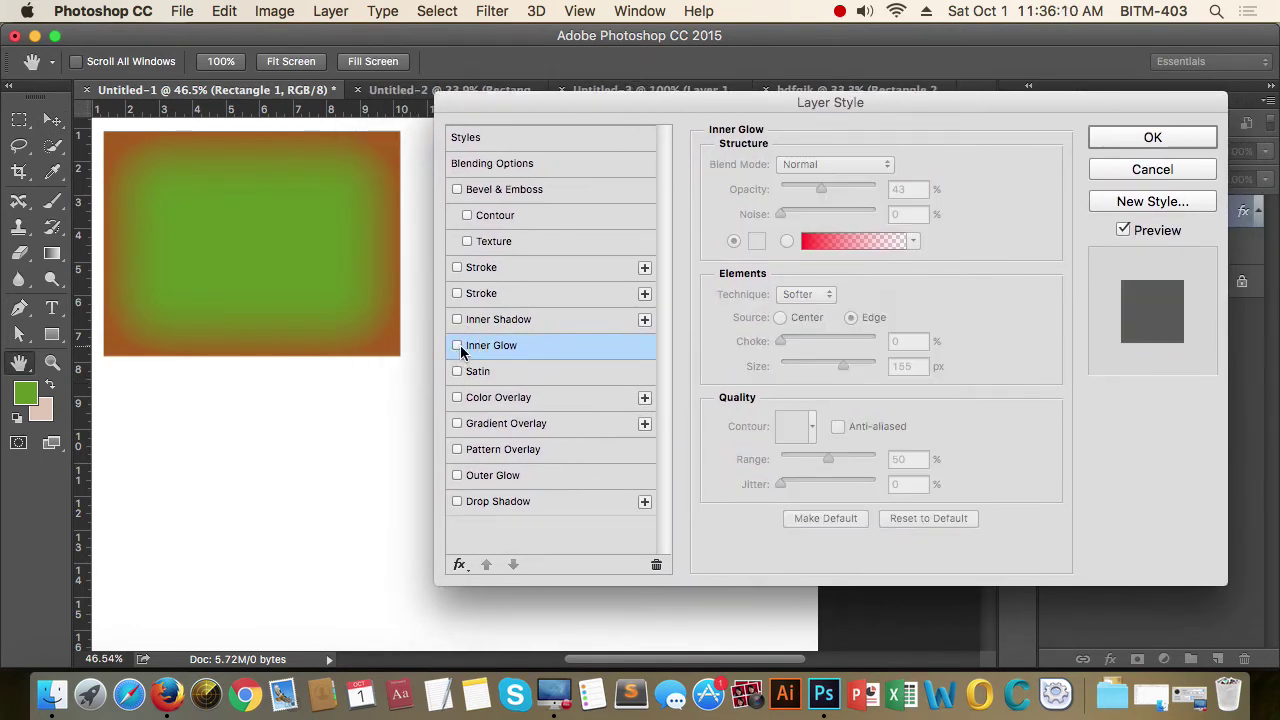
pyautogui.click(457, 371)
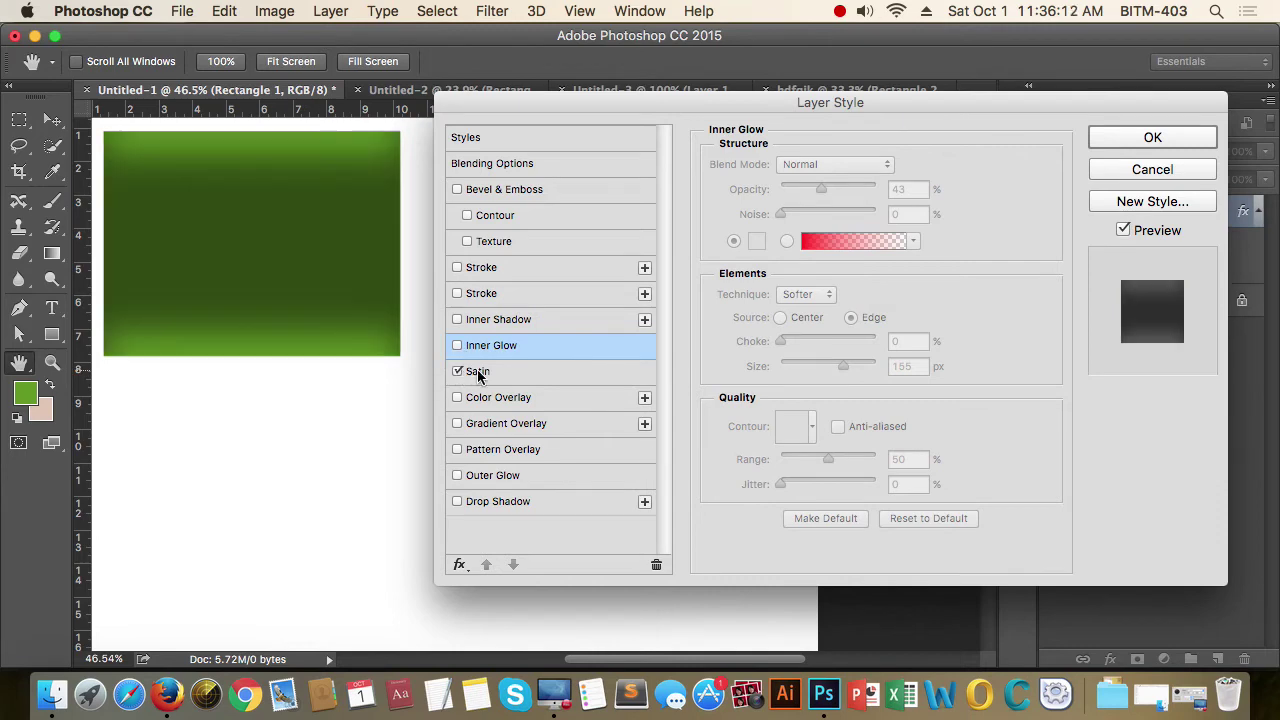
# Step: Give the Satin effect 61% opacity, 160 px distance and 92 px size
pyautogui.click(515, 373)
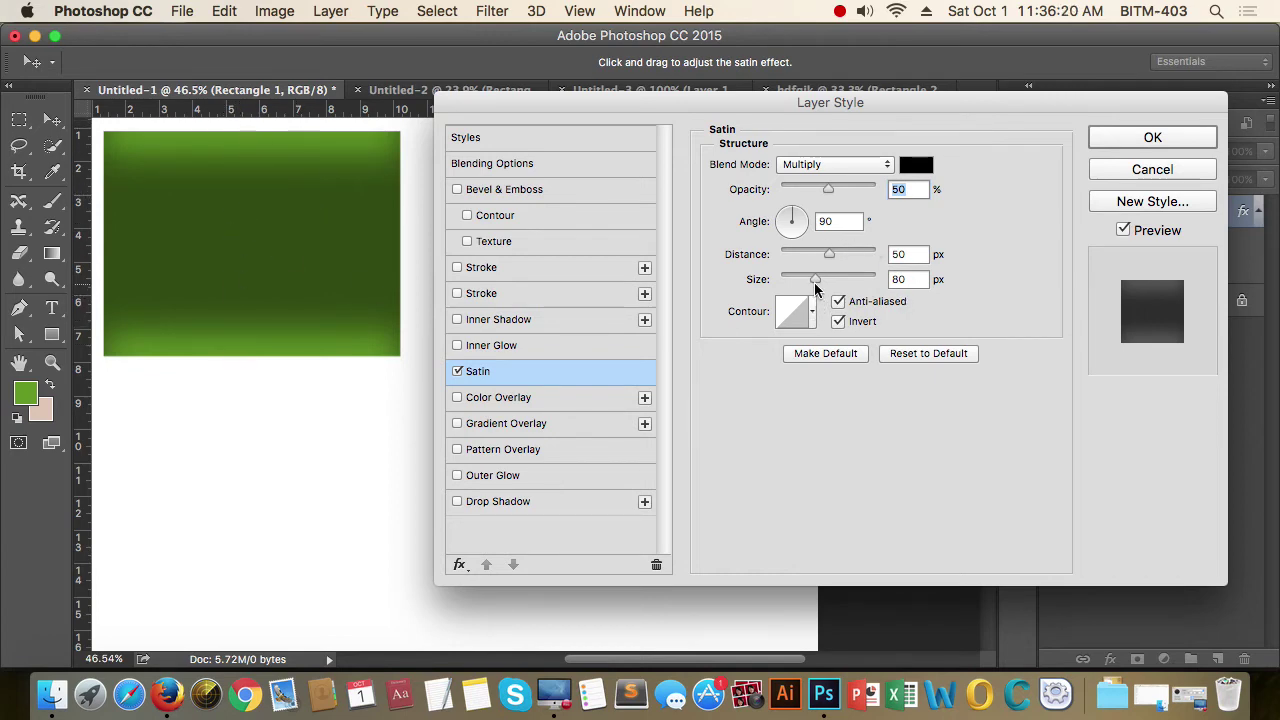
pyautogui.moveTo(815, 287); pyautogui.dragTo(785, 287)
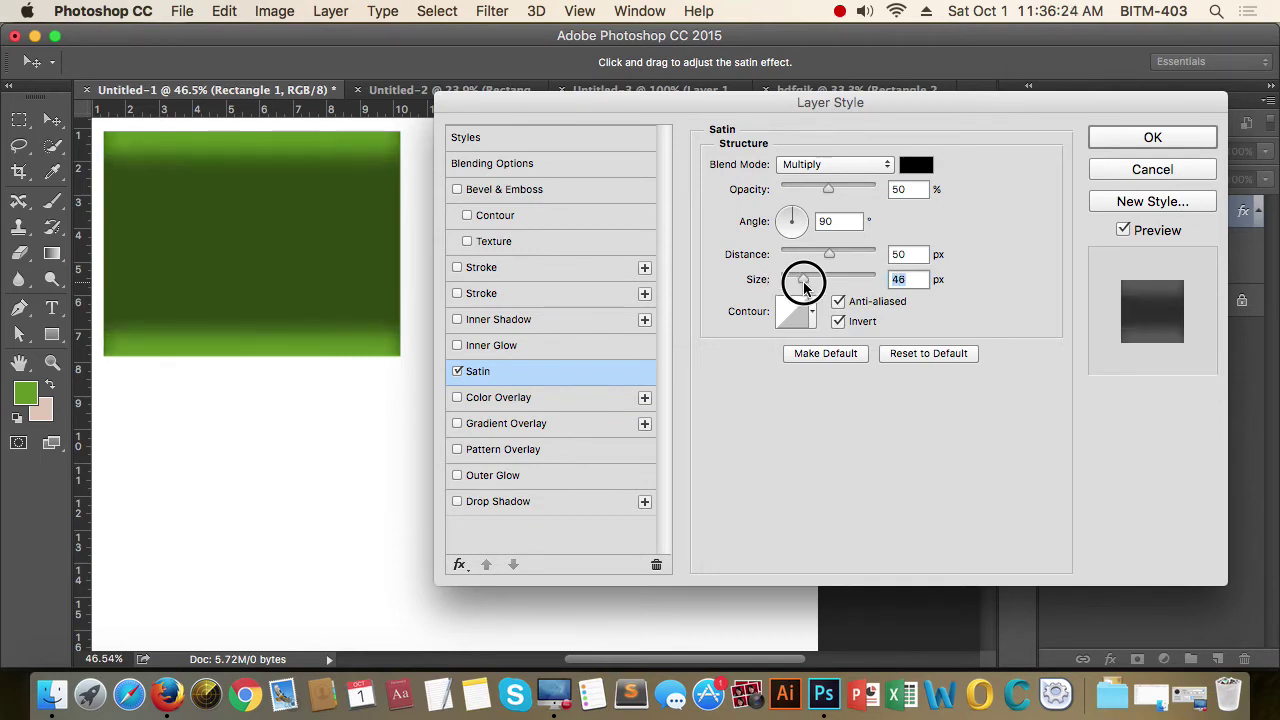
pyautogui.moveTo(785, 287)
pyautogui.mouseDown()
pyautogui.moveTo(748, 280)
pyautogui.moveTo(843, 302)
pyautogui.moveTo(815, 302)
pyautogui.moveTo(828, 262)
pyautogui.moveTo(889, 255)
pyautogui.moveTo(856, 266)
pyautogui.mouseUp()
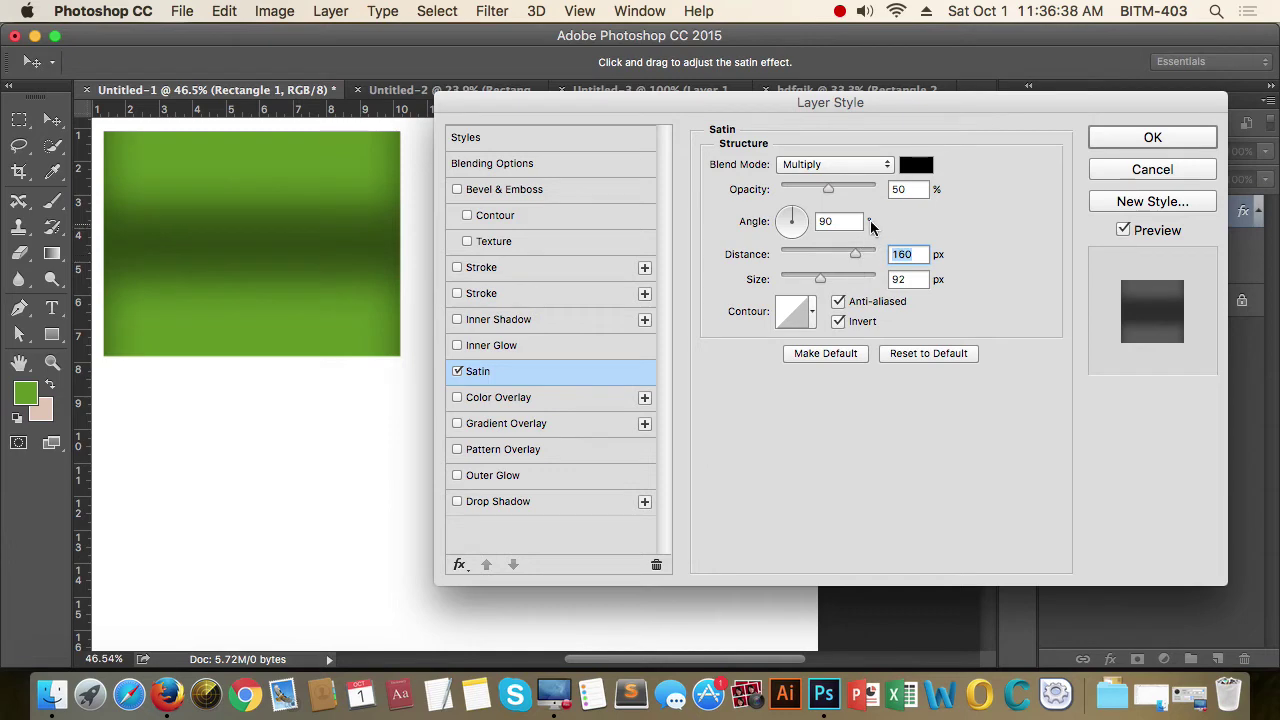
pyautogui.moveTo(828, 190)
pyautogui.mouseDown()
pyautogui.moveTo(808, 194)
pyautogui.moveTo(839, 197)
pyautogui.mouseUp()
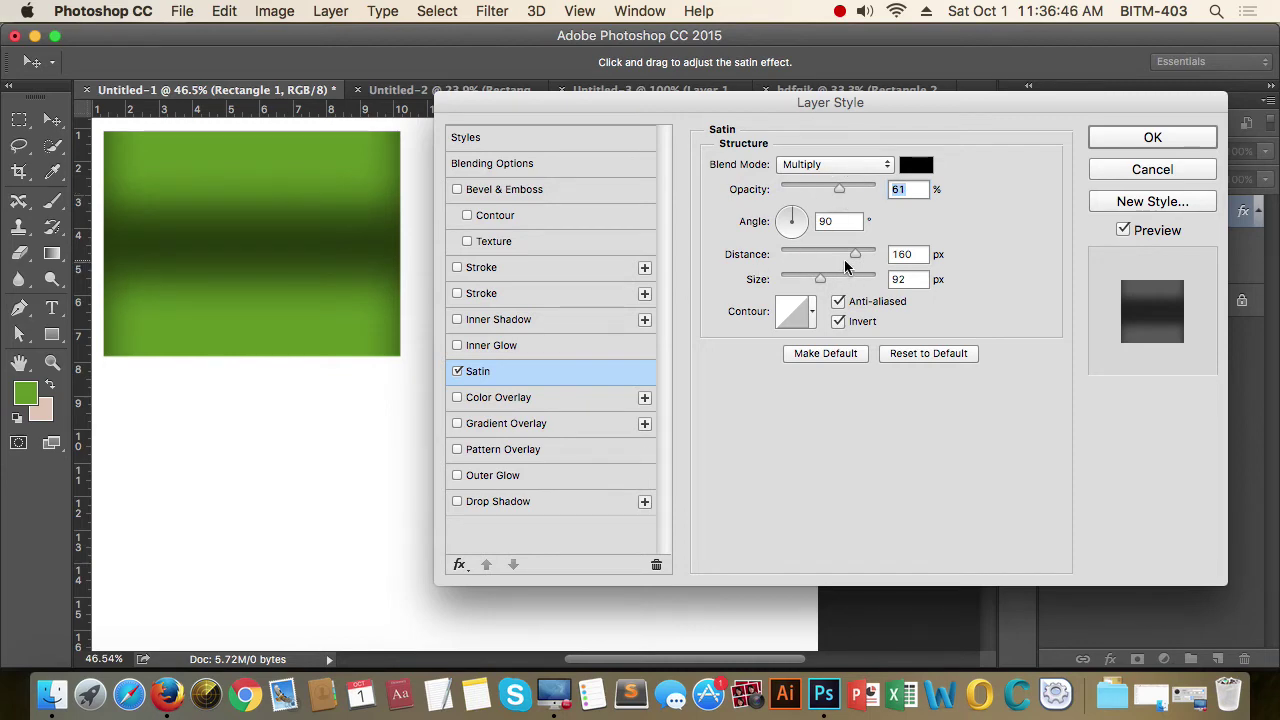
pyautogui.moveTo(820, 285); pyautogui.dragTo(819, 286)
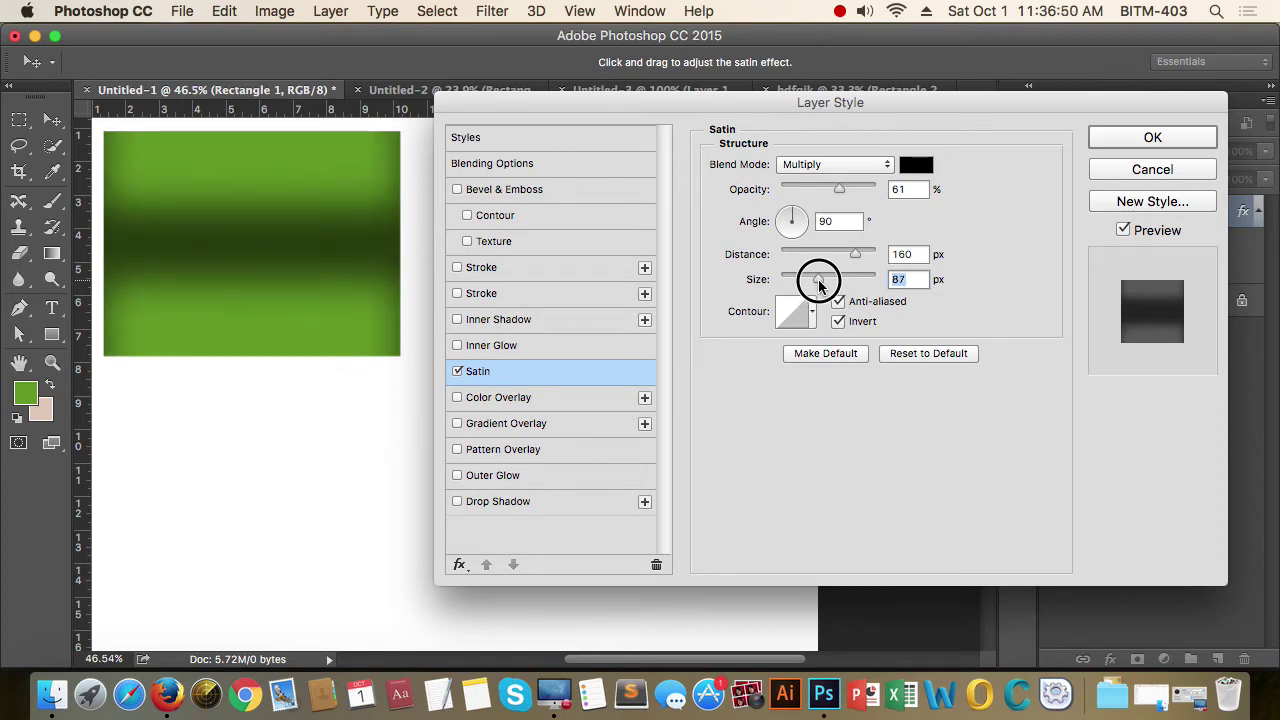
pyautogui.moveTo(819, 286); pyautogui.dragTo(821, 285)
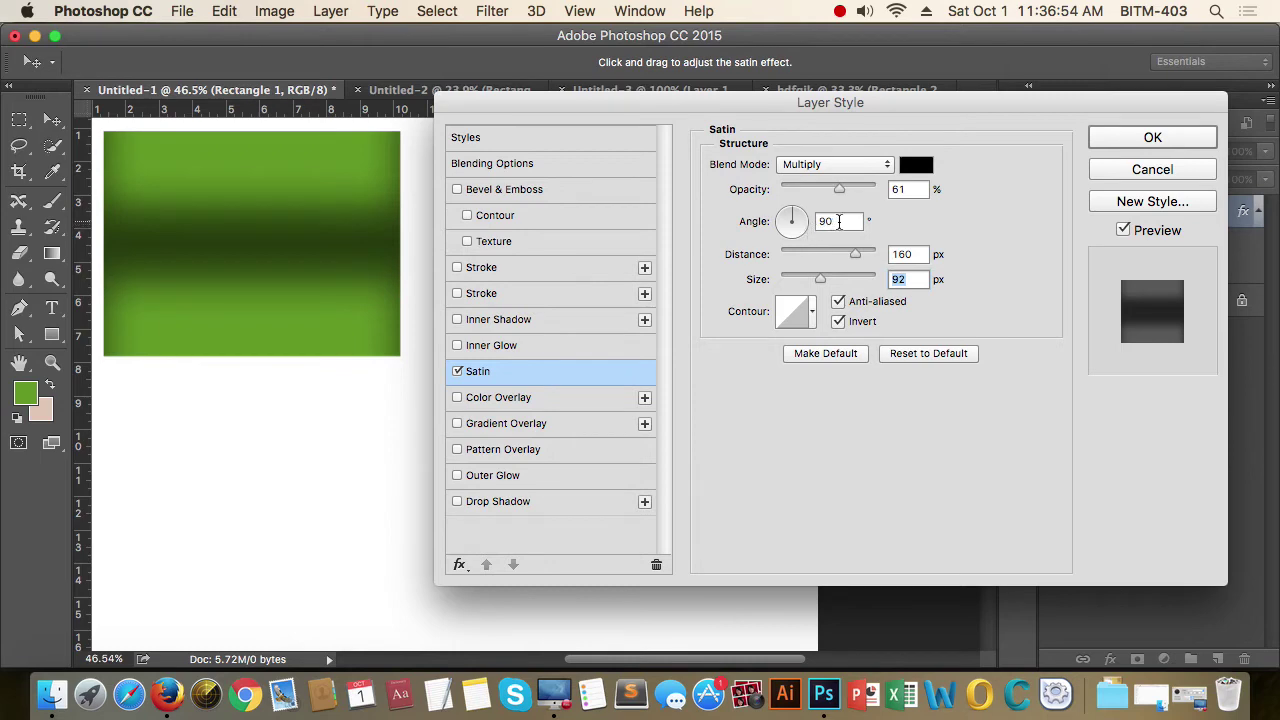
# Step: Set the satin angle to 90° after trying several angles, and bring up the satin colour
pyautogui.click(801, 237)
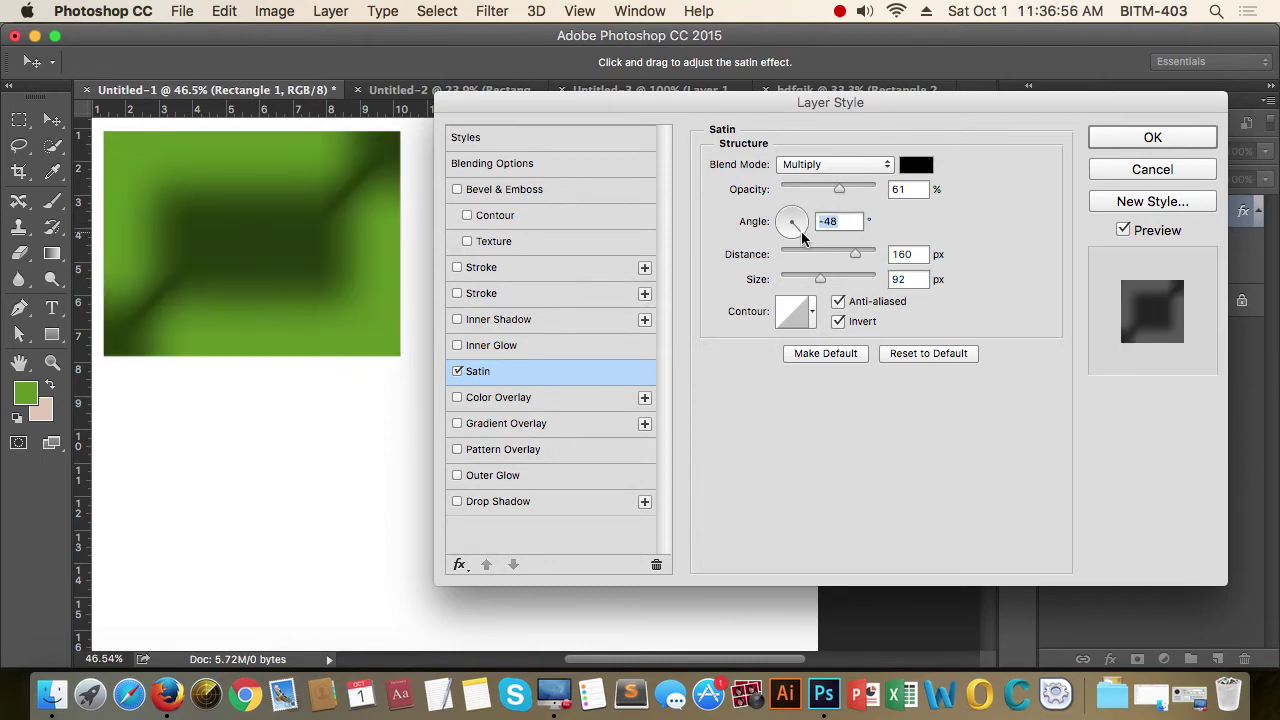
pyautogui.click(784, 218)
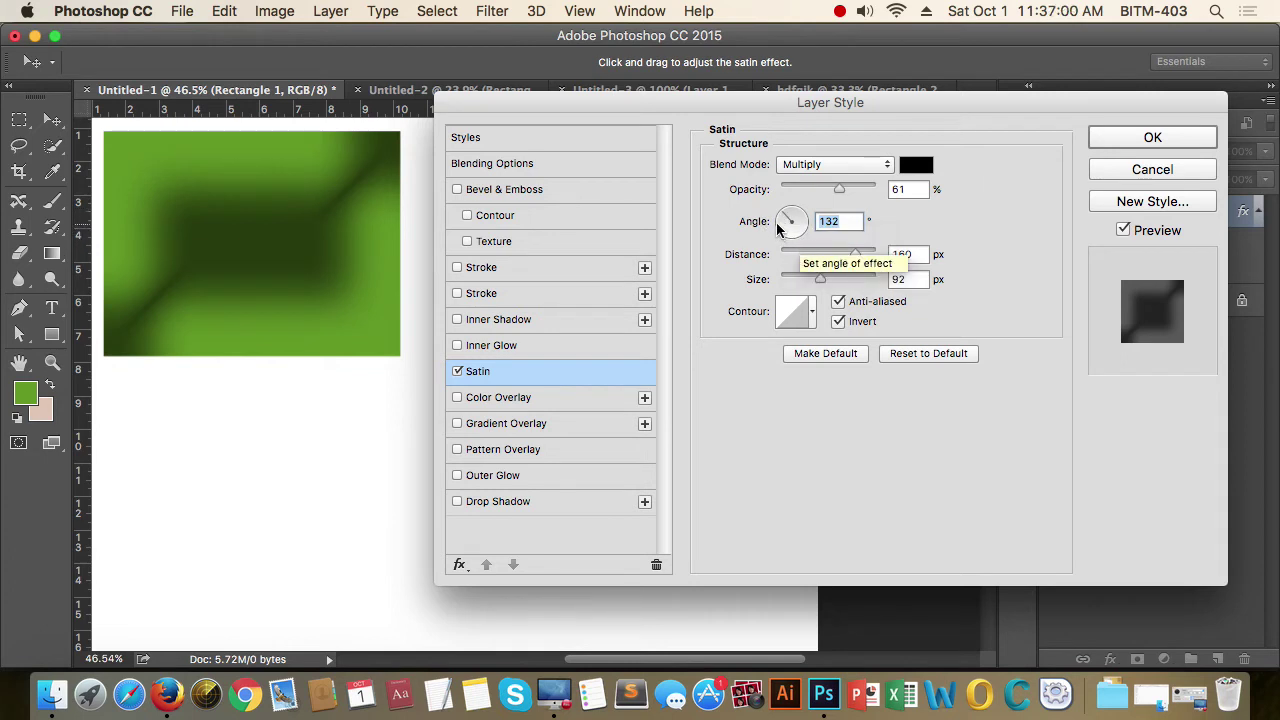
pyautogui.click(774, 222)
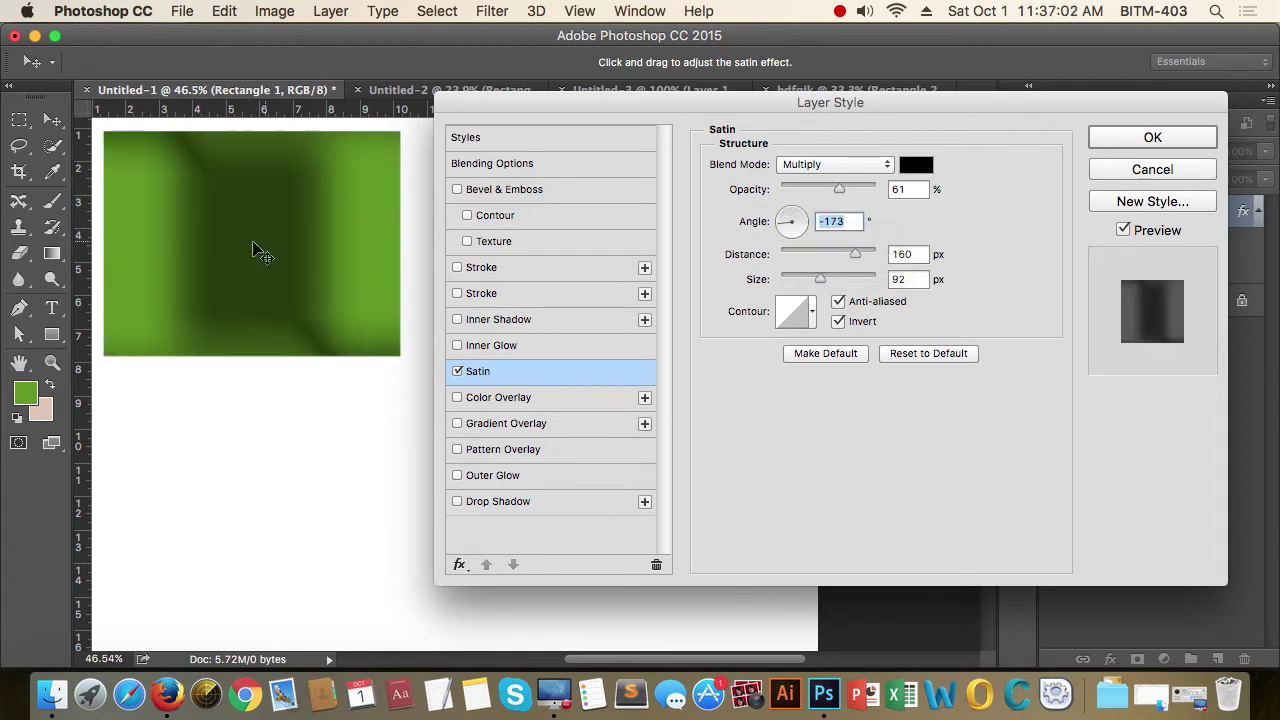
pyautogui.click(792, 213)
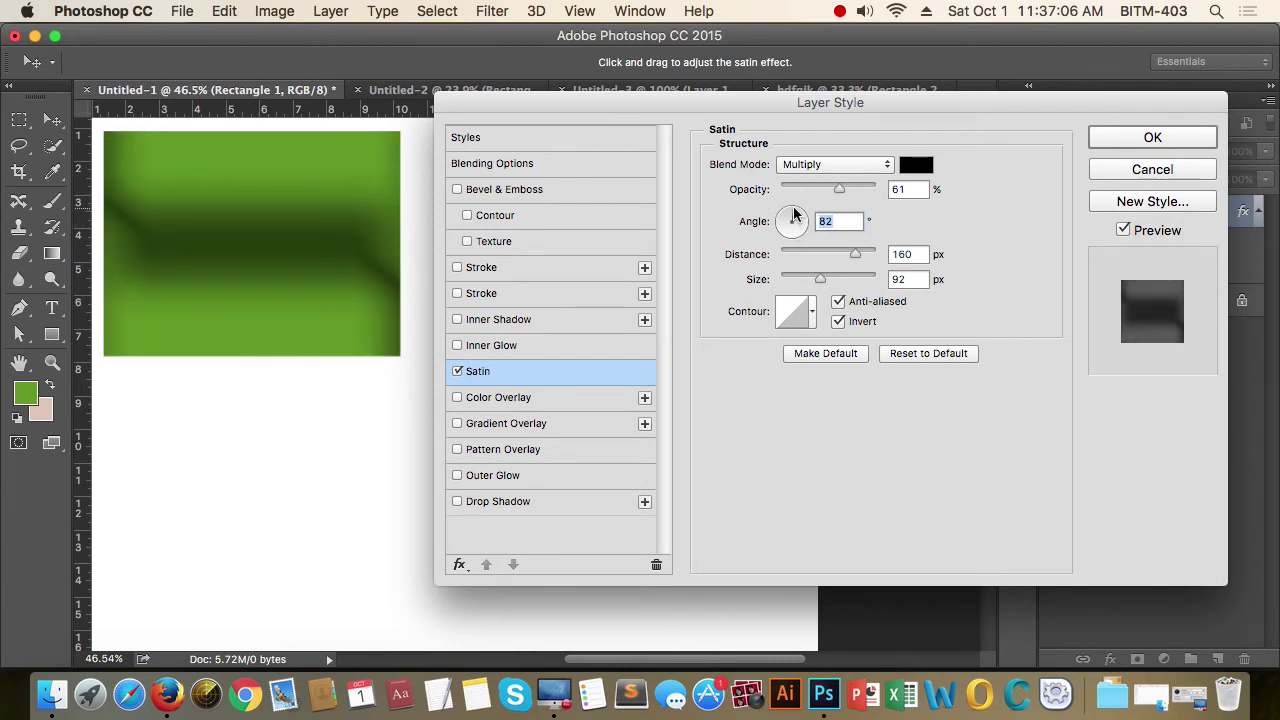
pyautogui.click(792, 208)
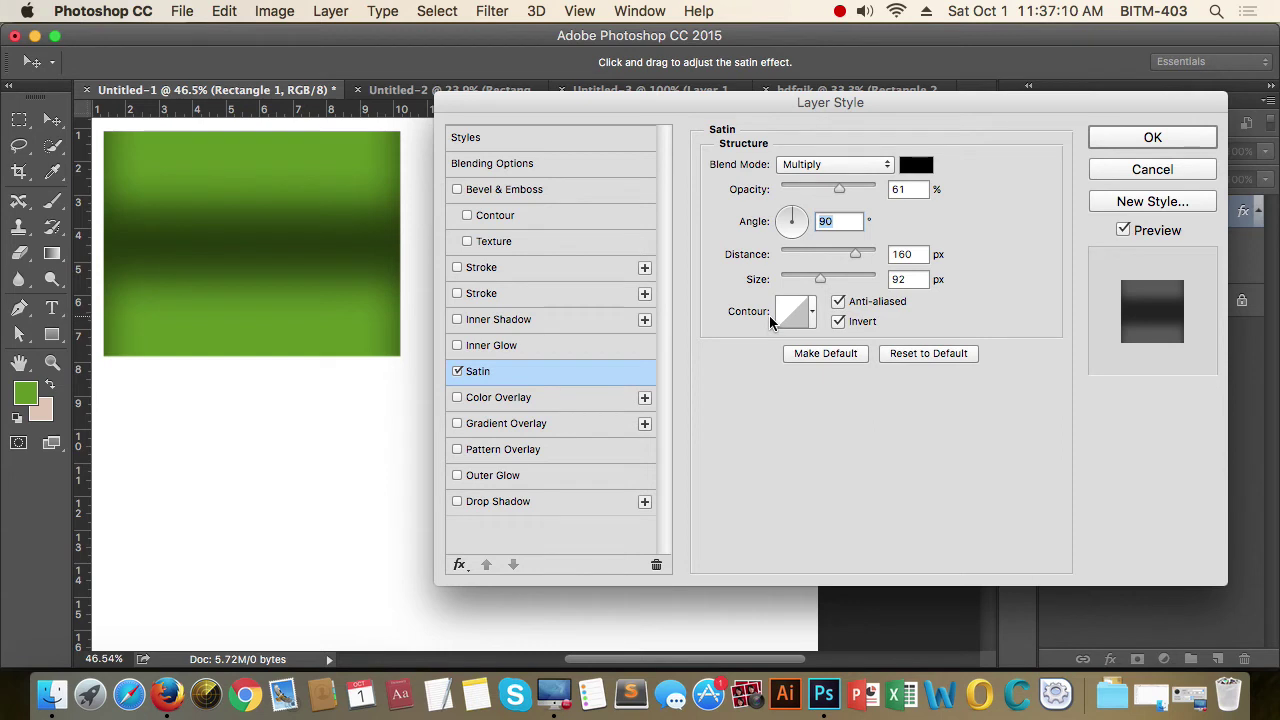
pyautogui.click(914, 167)
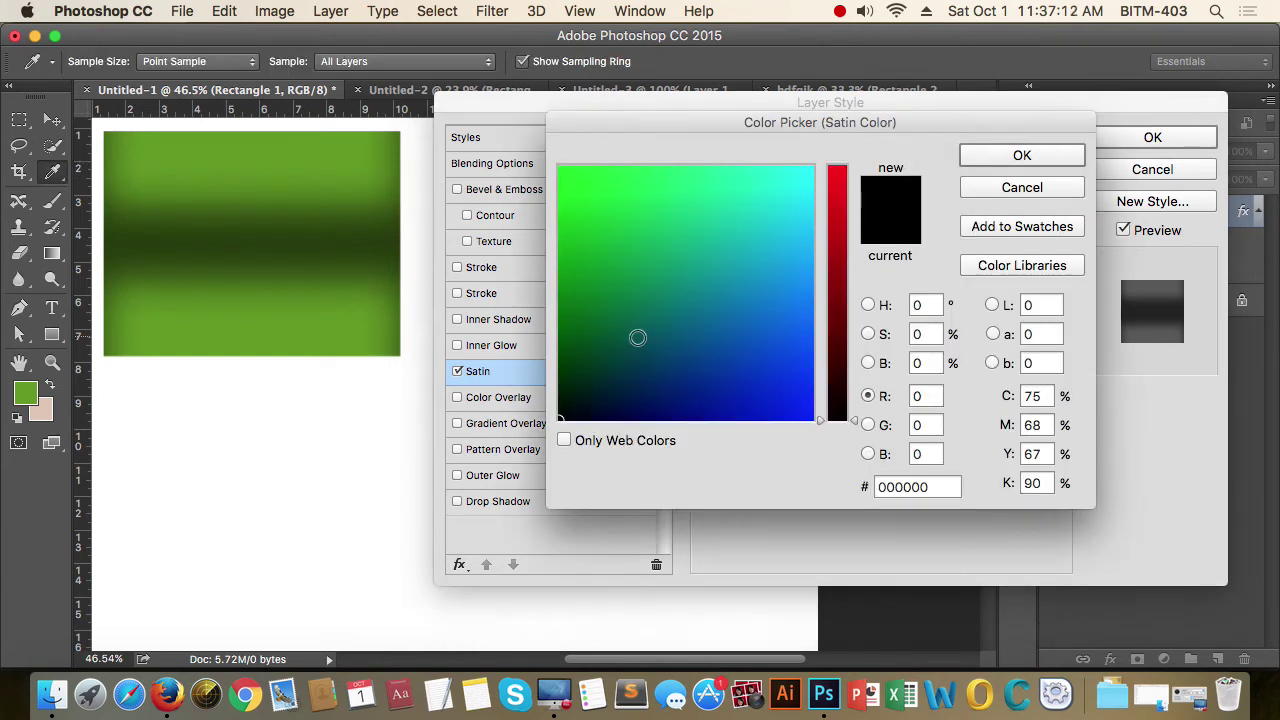
# Step: Set the satin colour to light blue after trying green and blue
pyautogui.click(585, 200)
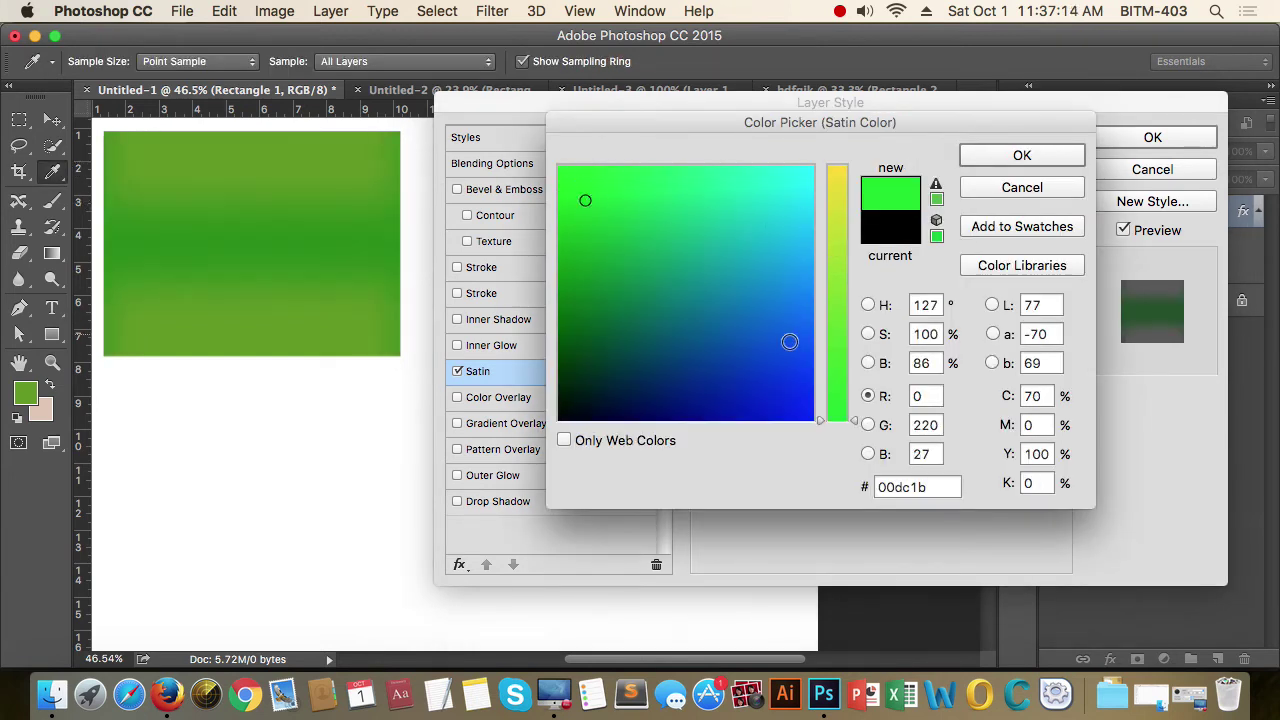
pyautogui.click(788, 350)
pyautogui.moveTo(788, 350)
pyautogui.mouseDown()
pyautogui.moveTo(811, 278)
pyautogui.moveTo(808, 232)
pyautogui.mouseUp()
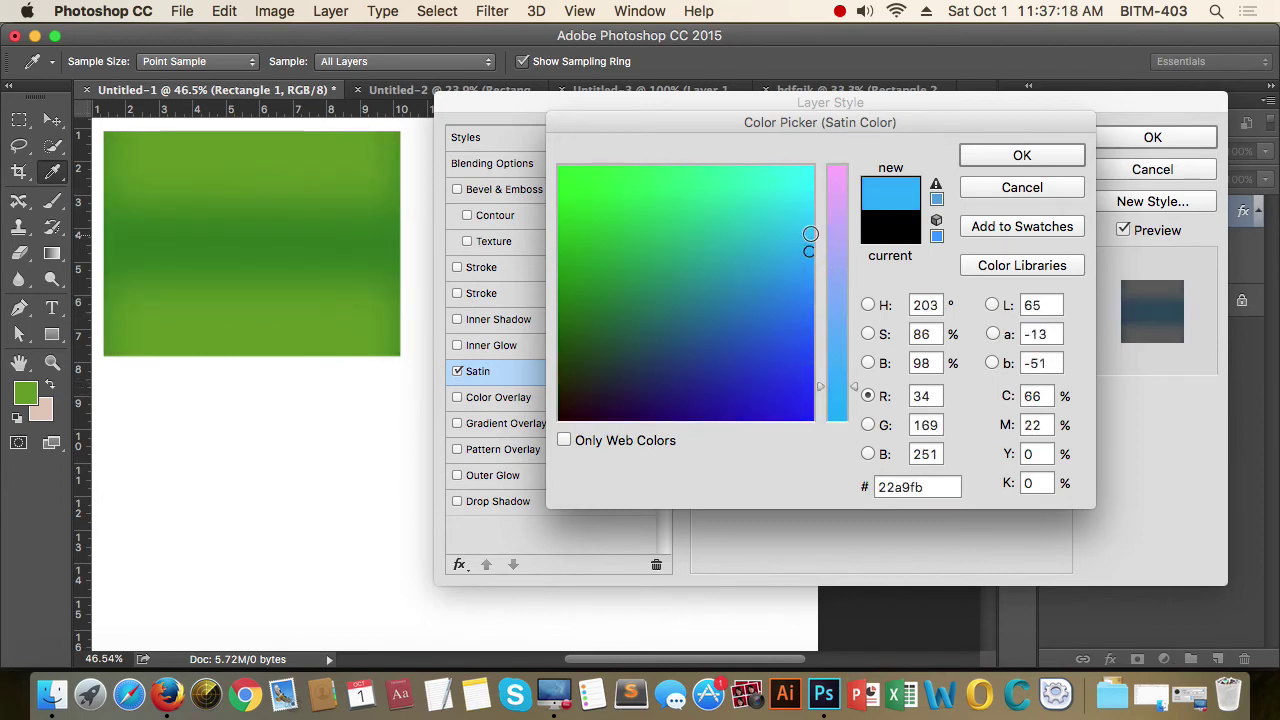
pyautogui.click(1045, 162)
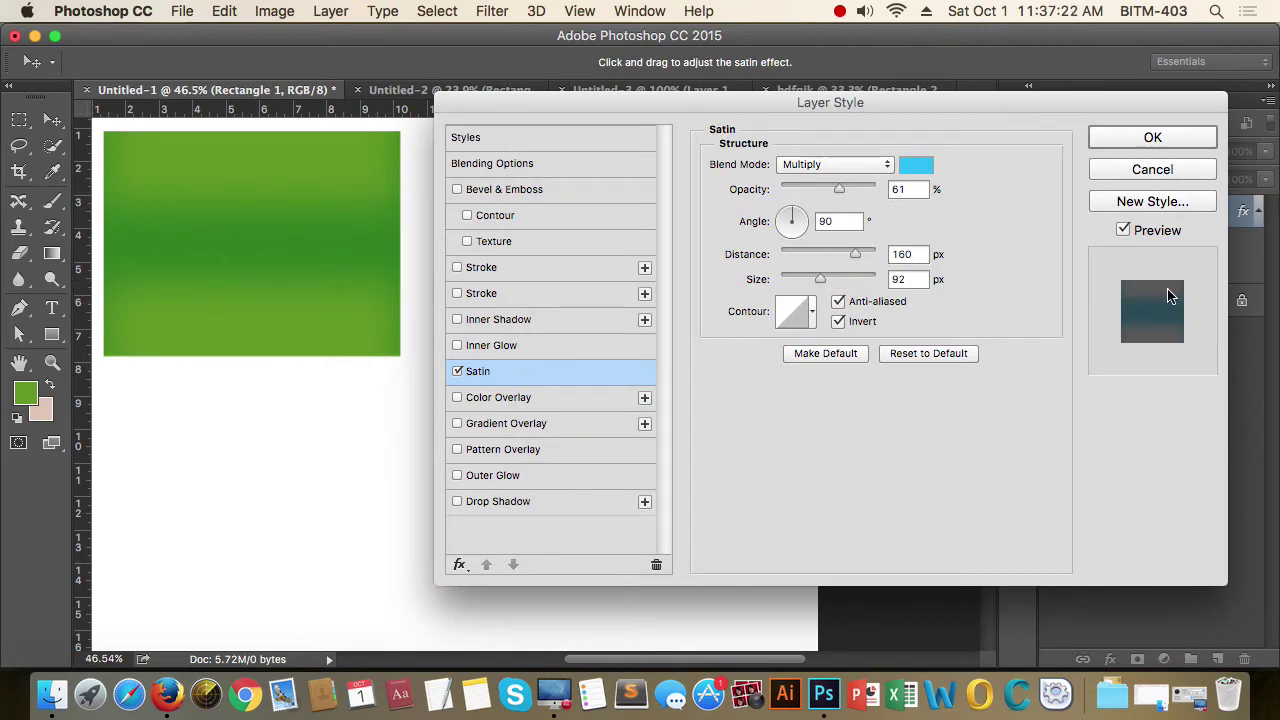
# Step: Replace the Satin effect with a black Color Overlay, after briefly reviewing satin contour presets
pyautogui.click(457, 371)
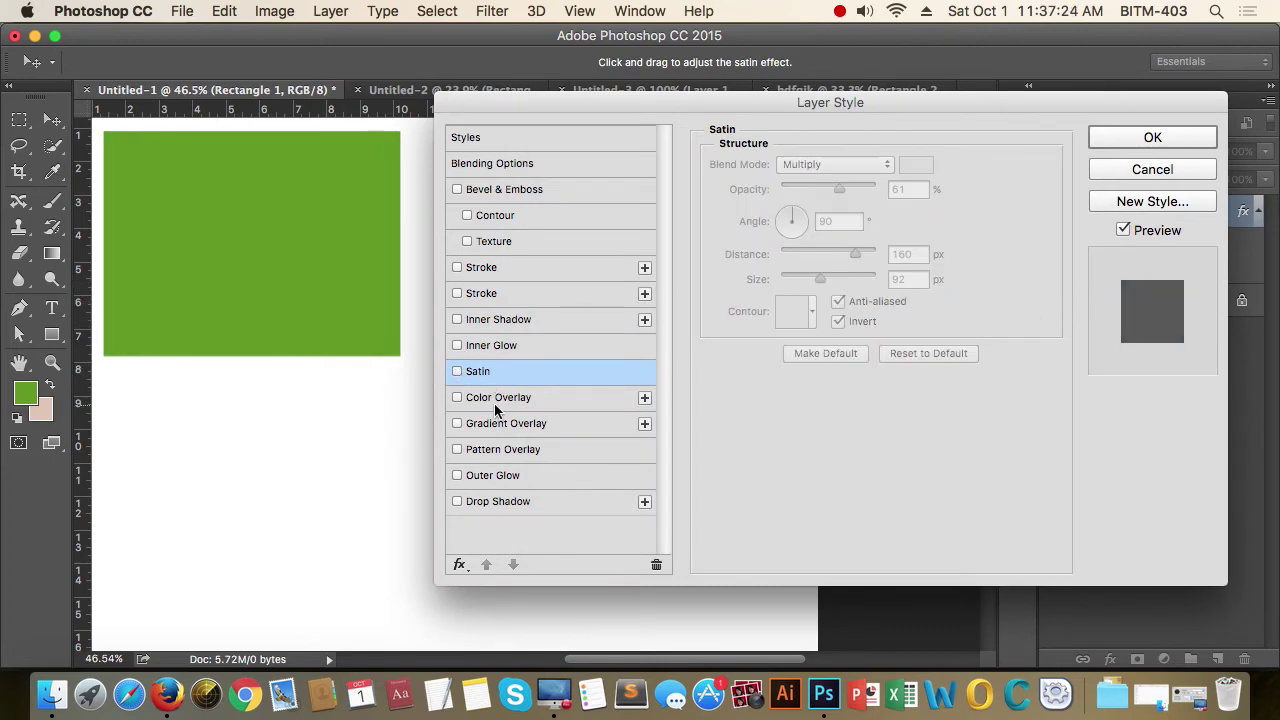
pyautogui.click(457, 397)
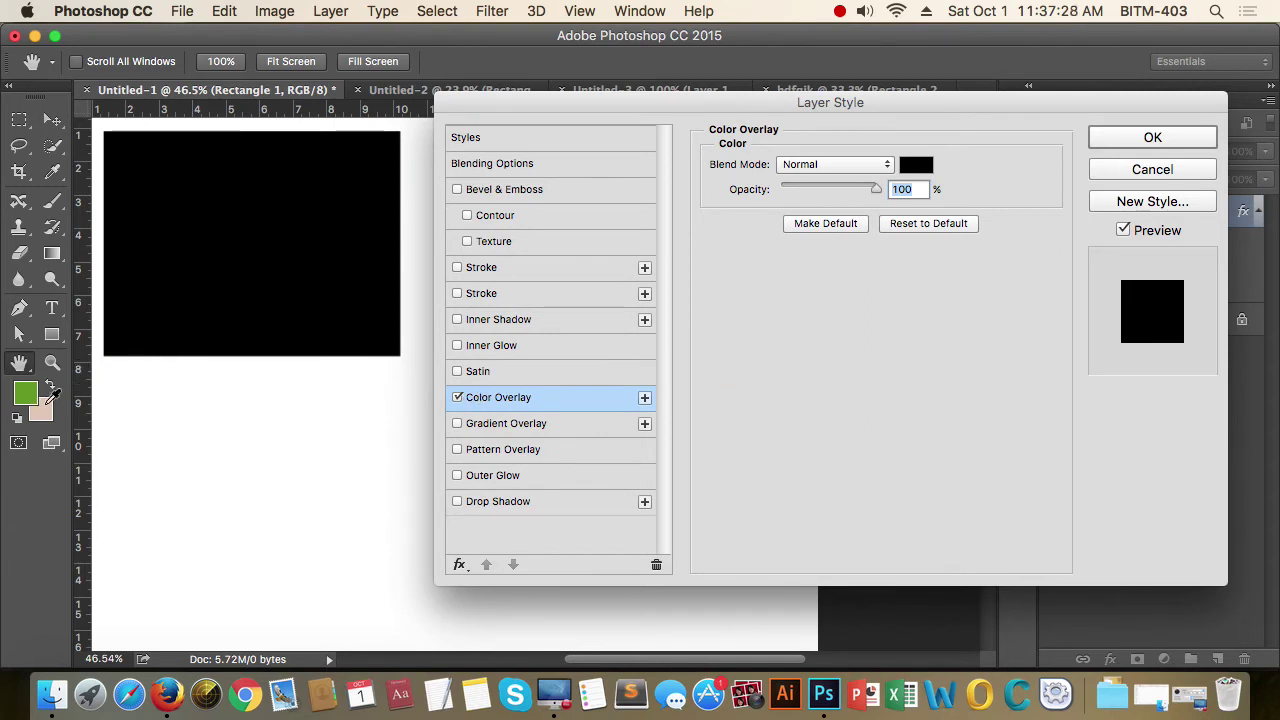
pyautogui.click(500, 370)
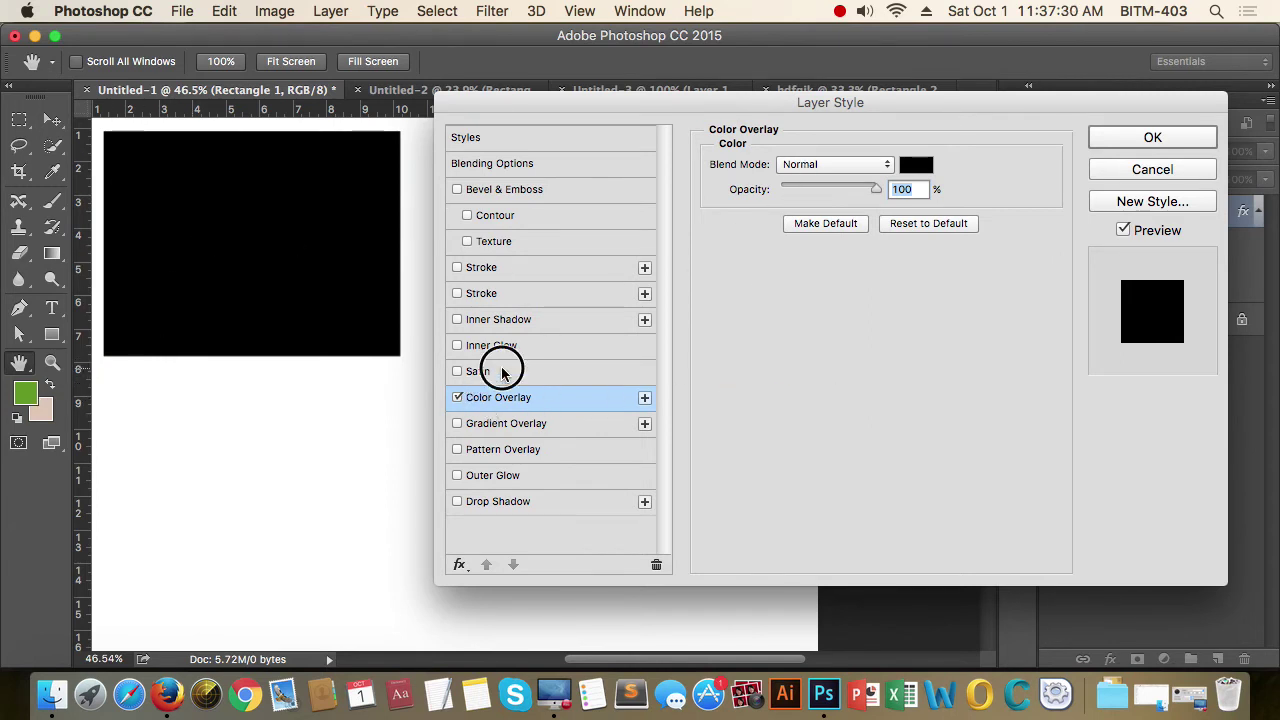
pyautogui.click(457, 397)
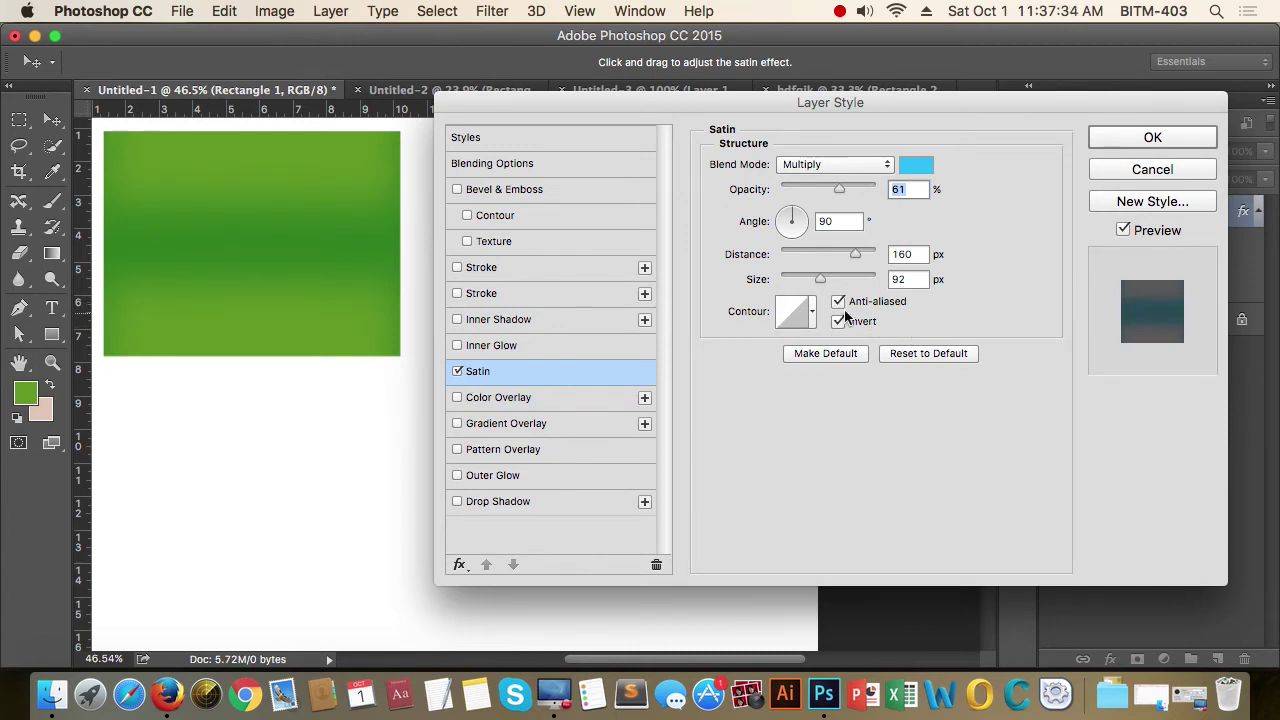
pyautogui.click(813, 314)
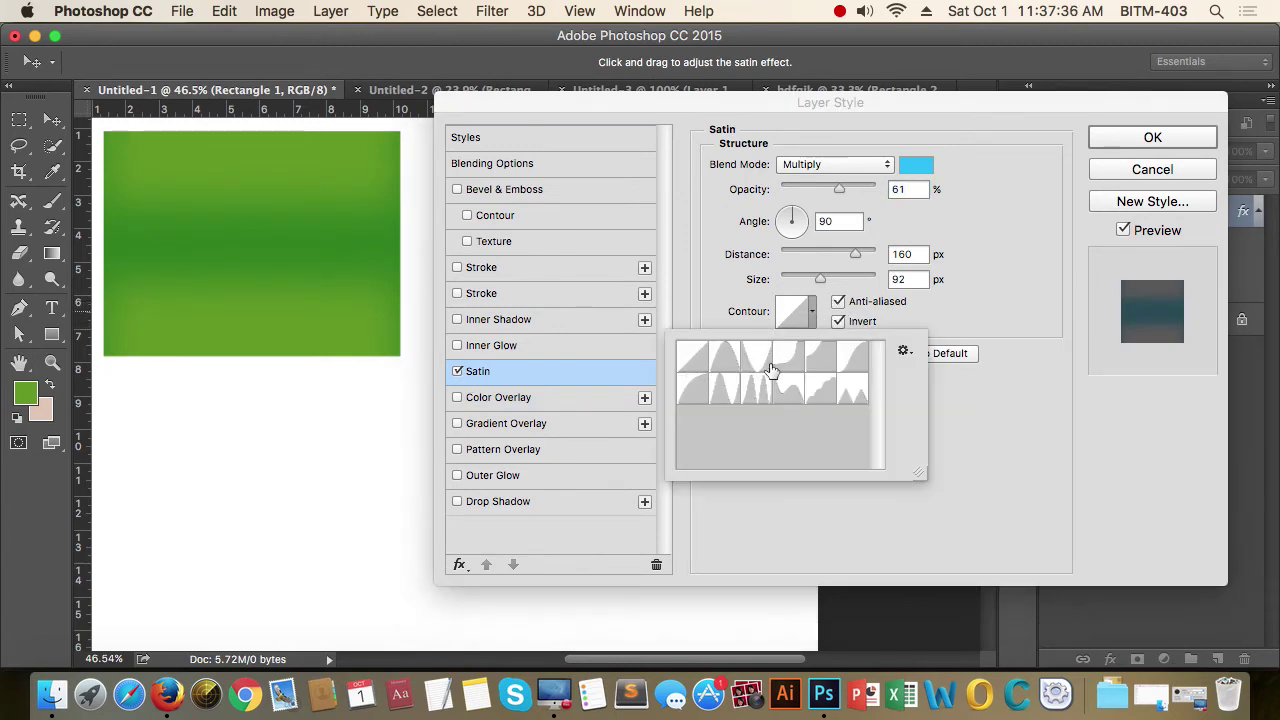
pyautogui.click(813, 316)
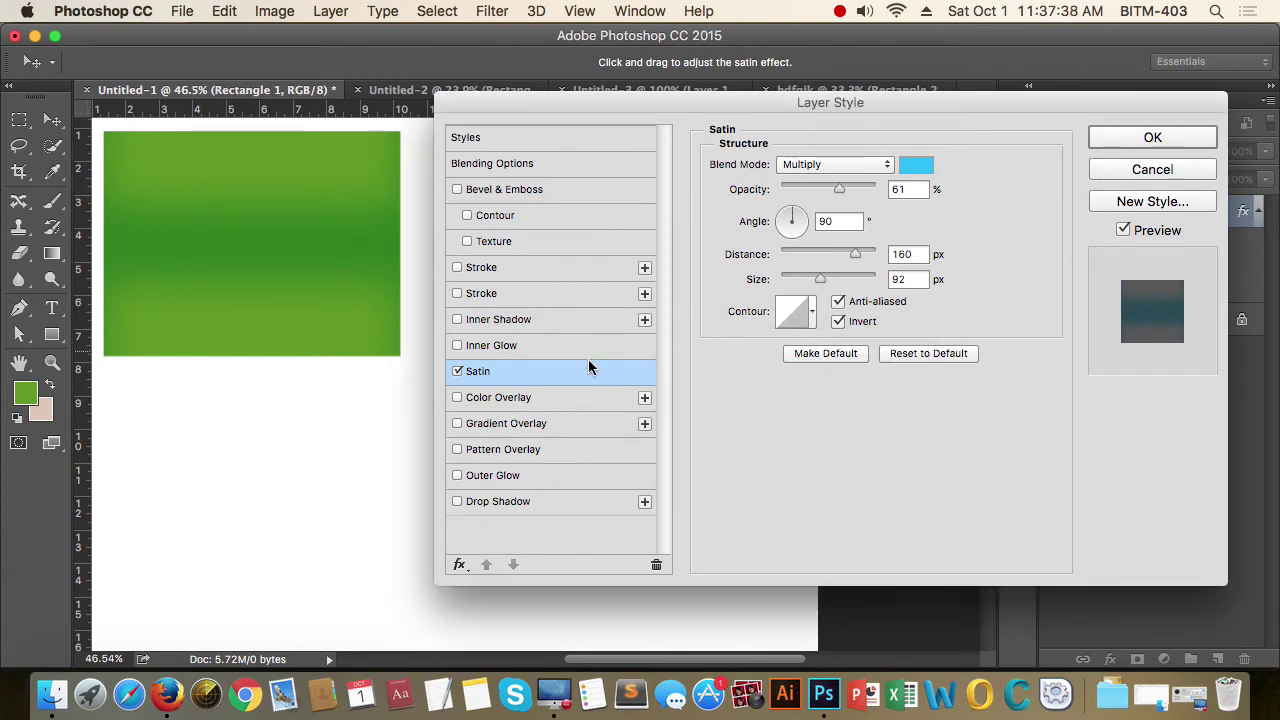
pyautogui.click(458, 371)
pyautogui.click(472, 398)
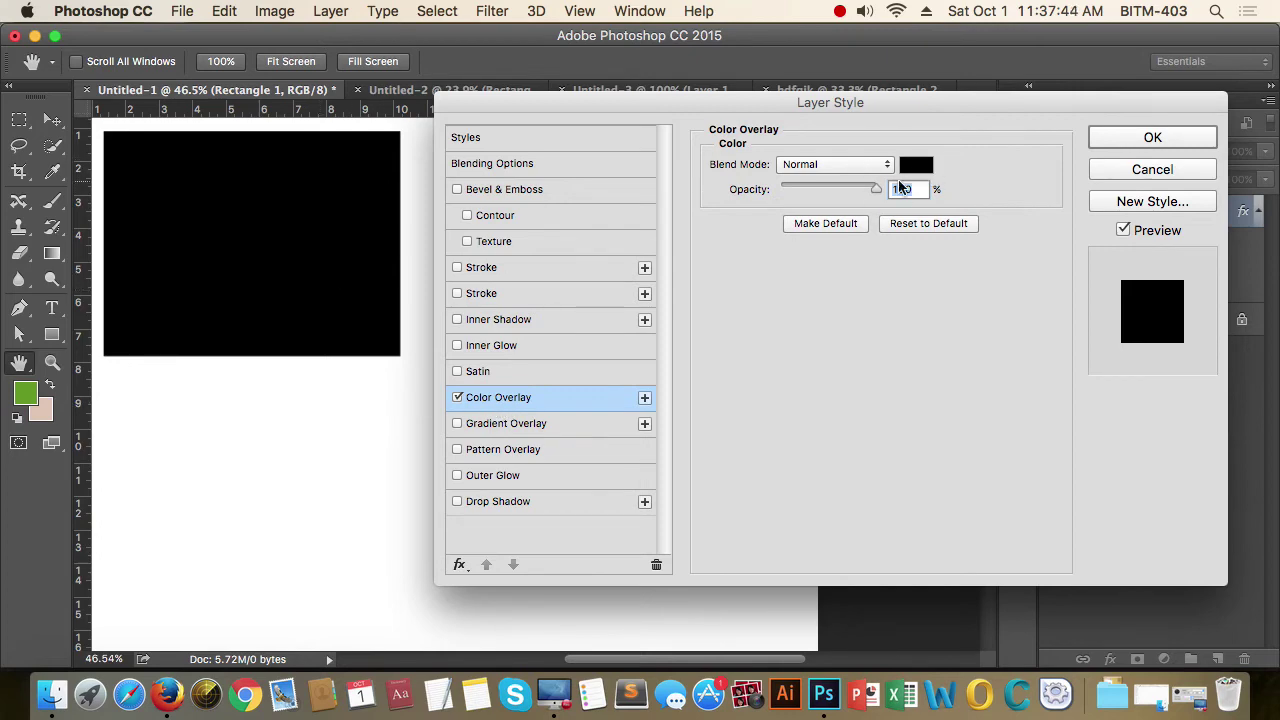
# Step: Move the Layer Style dialog aside and test the colour overlay at 0% then 100% opacity
pyautogui.click(838, 112)
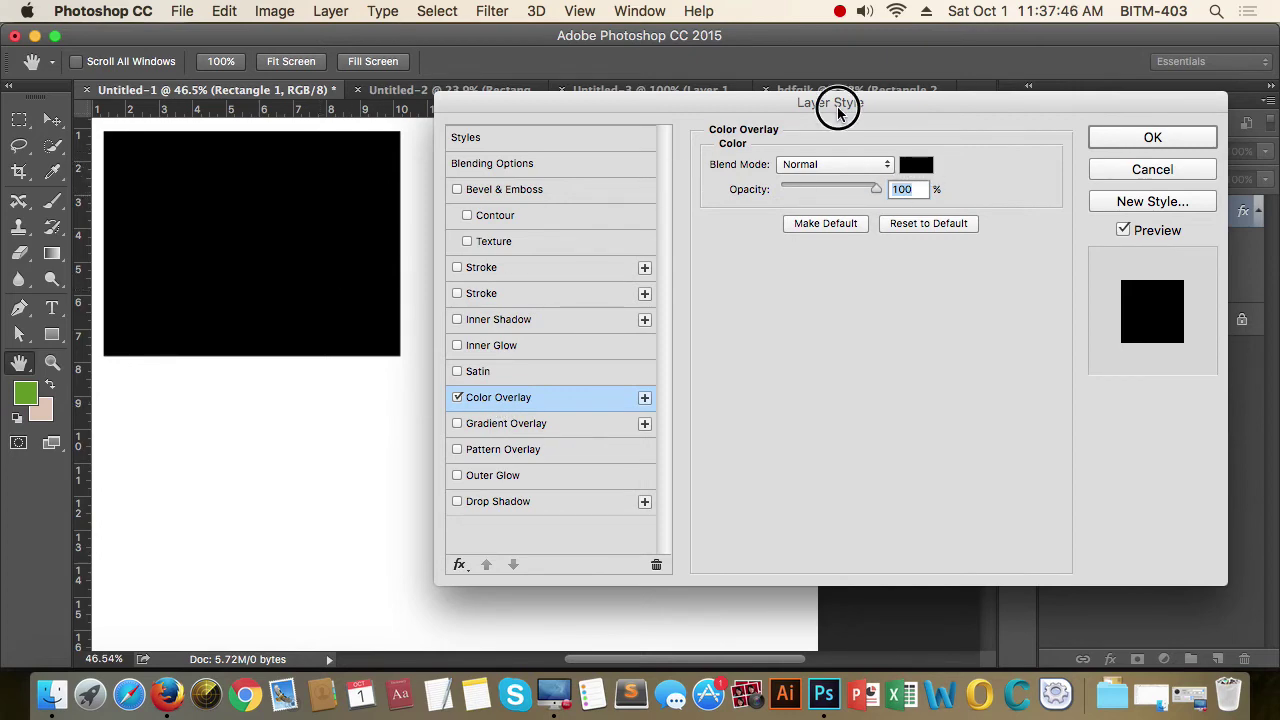
pyautogui.moveTo(838, 112); pyautogui.dragTo(718, 239)
pyautogui.moveTo(905, 237)
pyautogui.mouseDown()
pyautogui.moveTo(912, 290)
pyautogui.moveTo(935, 149)
pyautogui.mouseUp()
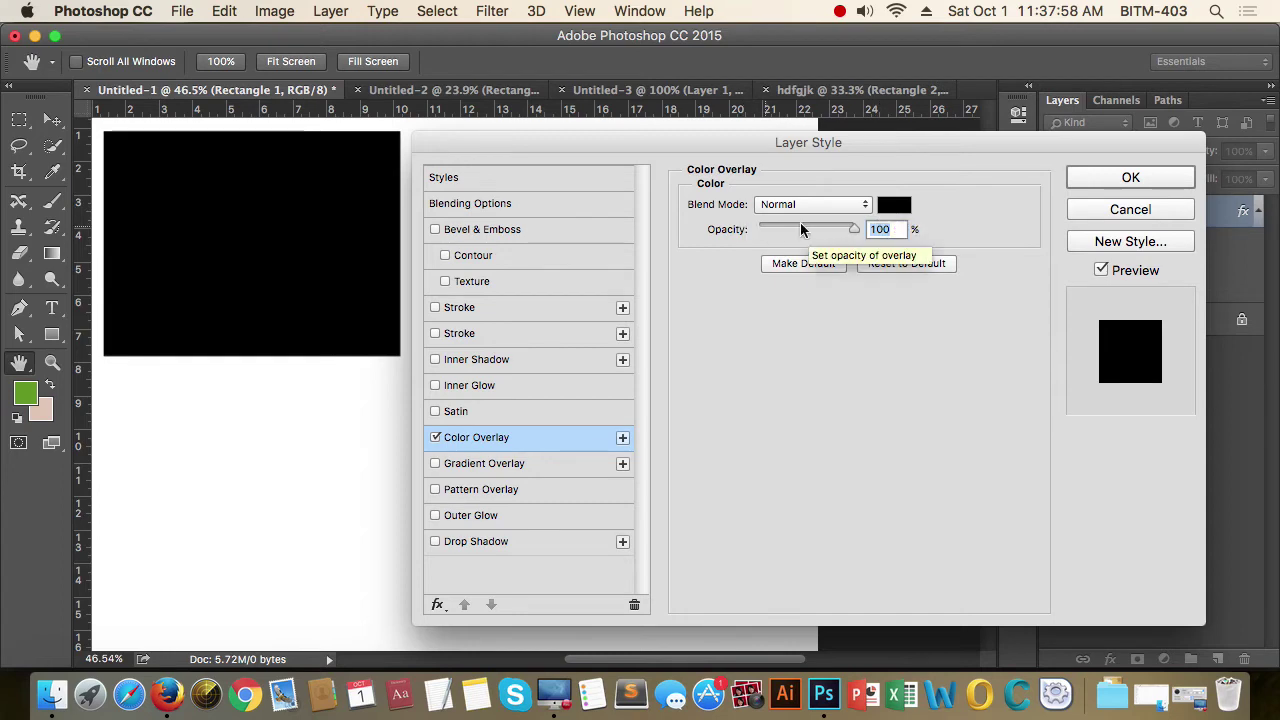
pyautogui.moveTo(855, 229); pyautogui.dragTo(758, 229)
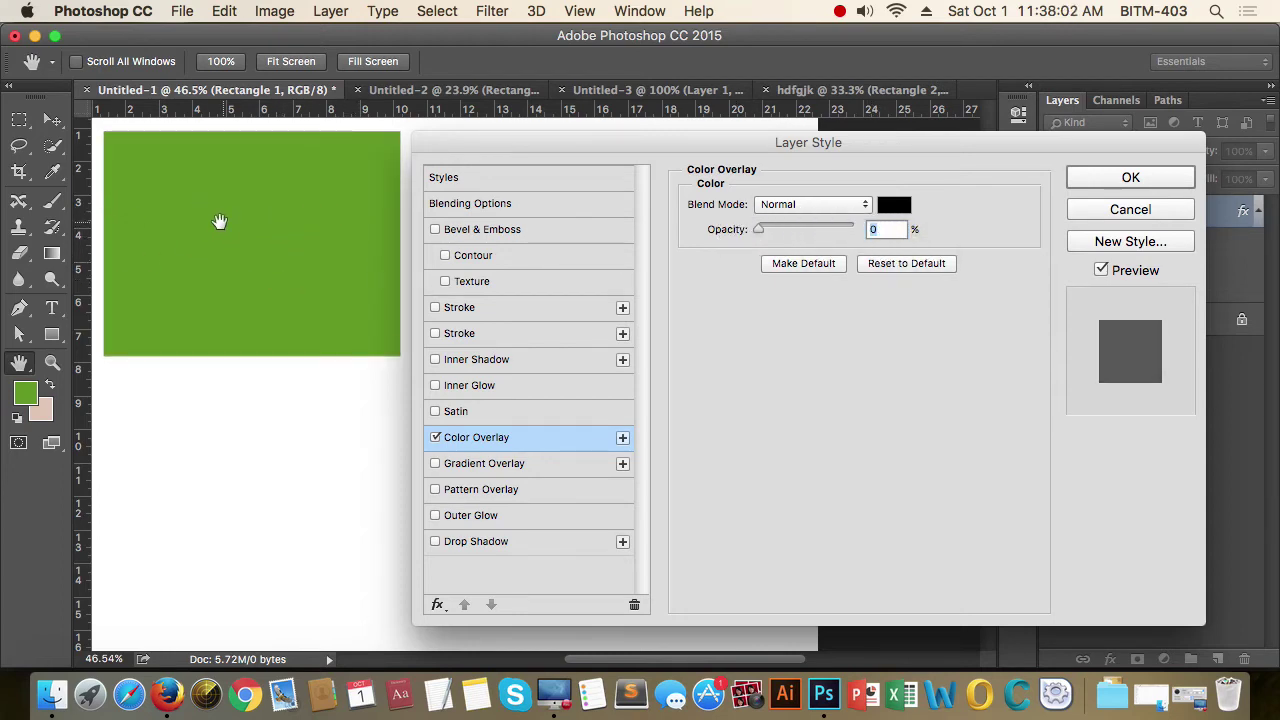
pyautogui.moveTo(759, 230); pyautogui.dragTo(879, 232)
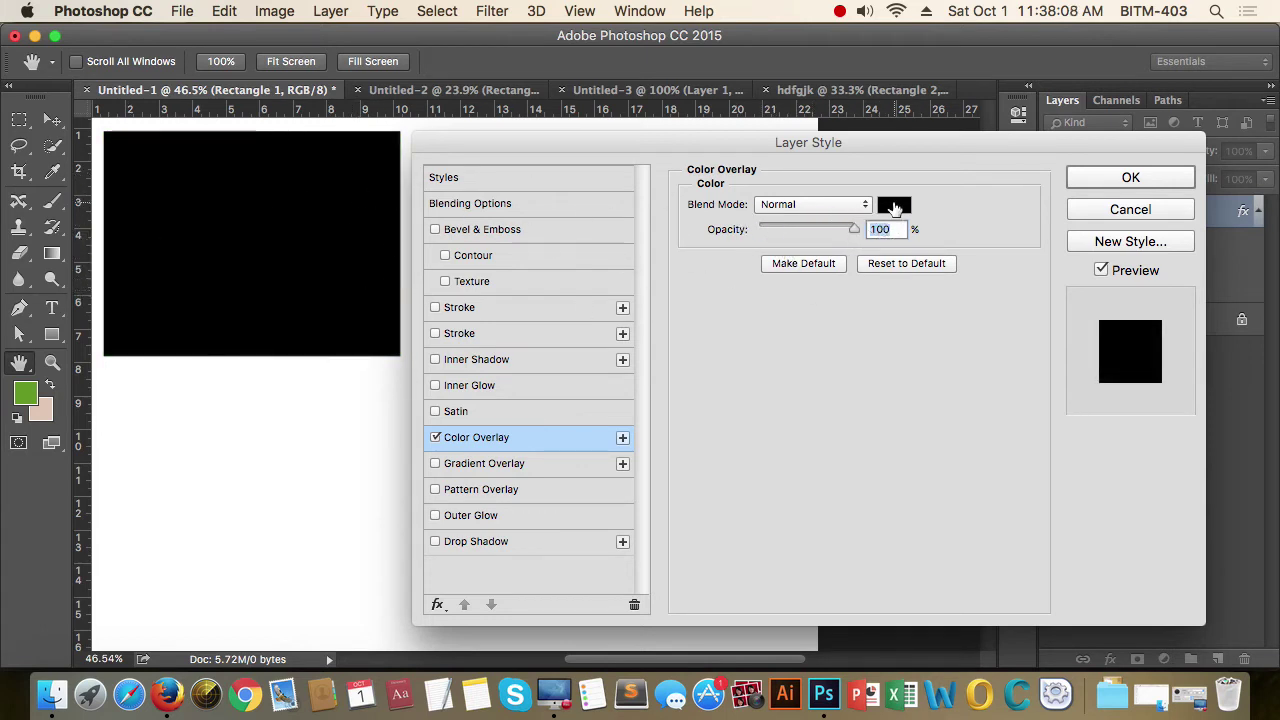
# Step: Keep the overlay colour black and switch to a Gradient Overlay
pyautogui.click(894, 205)
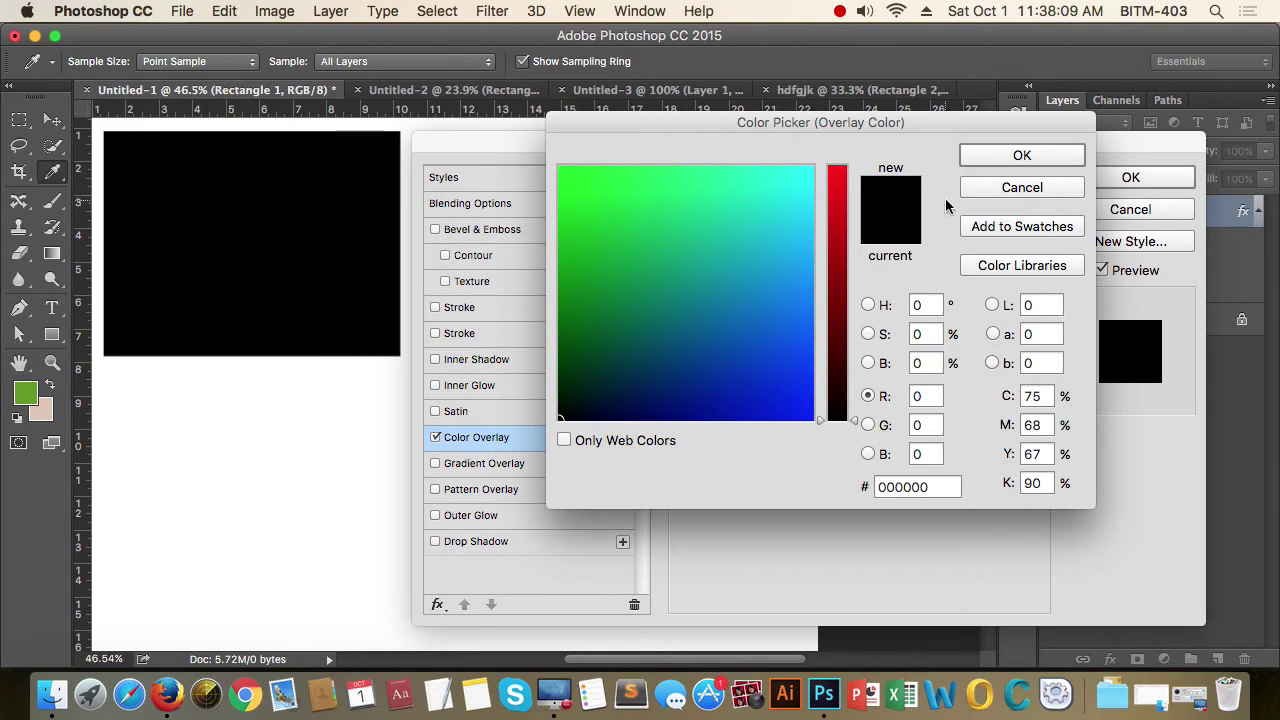
pyautogui.click(1021, 188)
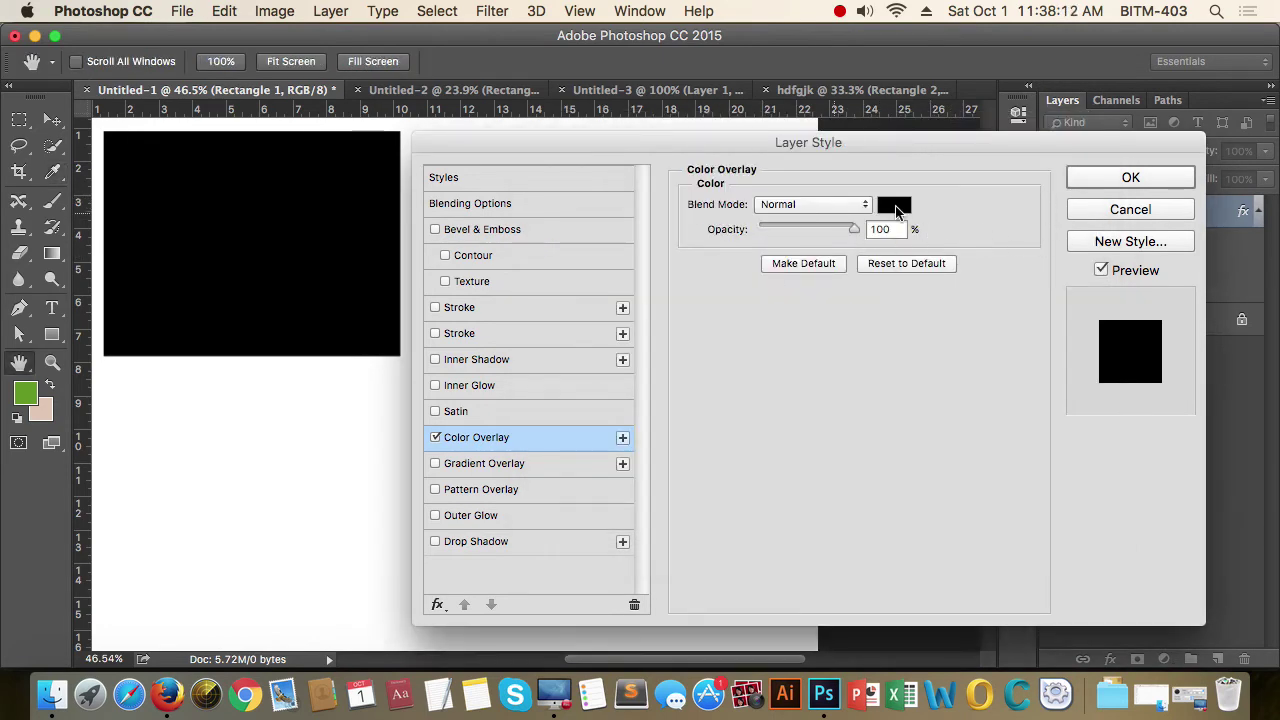
pyautogui.click(435, 463)
# Step: Replace the colour overlay with a gradient overlay and preview the gradient editor unchanged
pyautogui.click(435, 437)
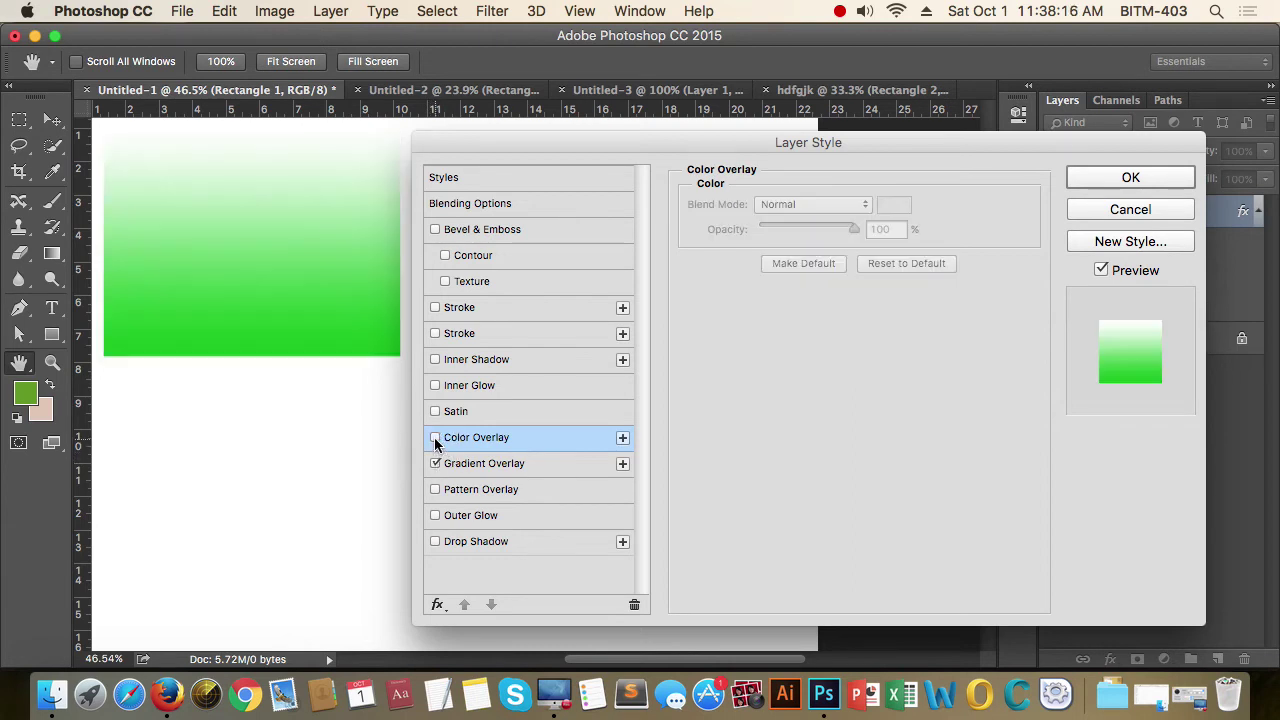
pyautogui.click(483, 465)
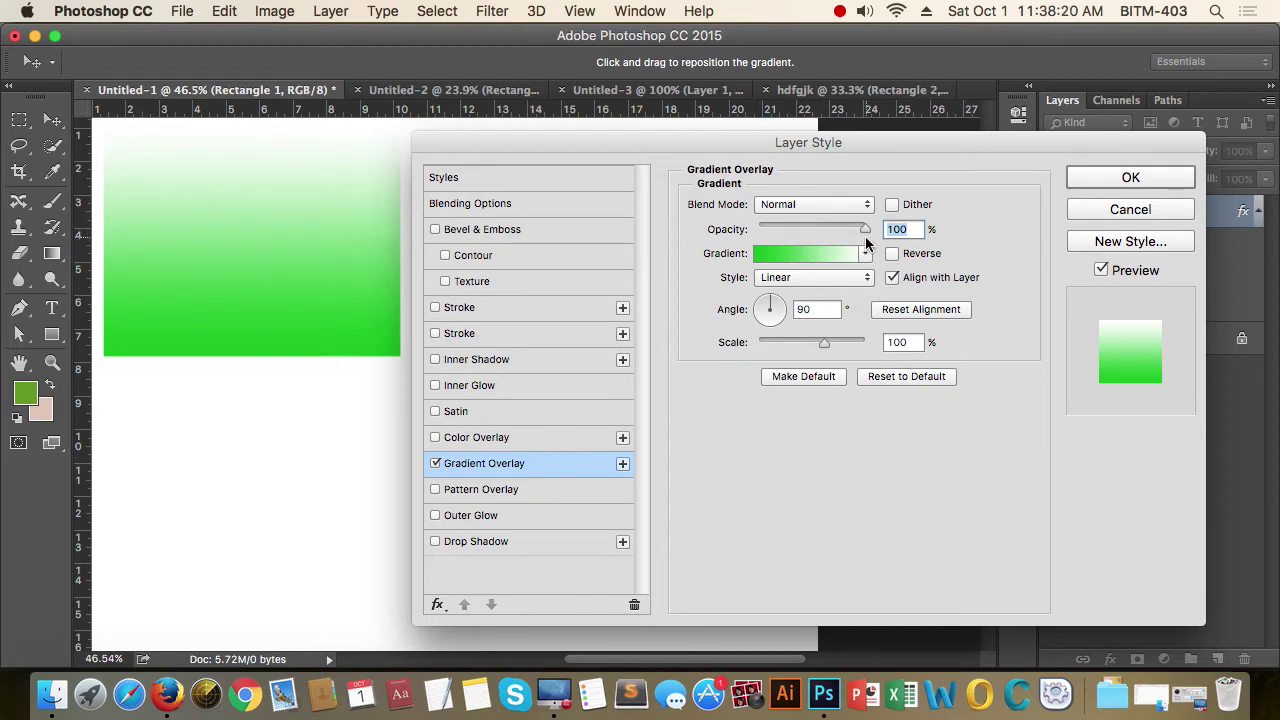
pyautogui.click(816, 257)
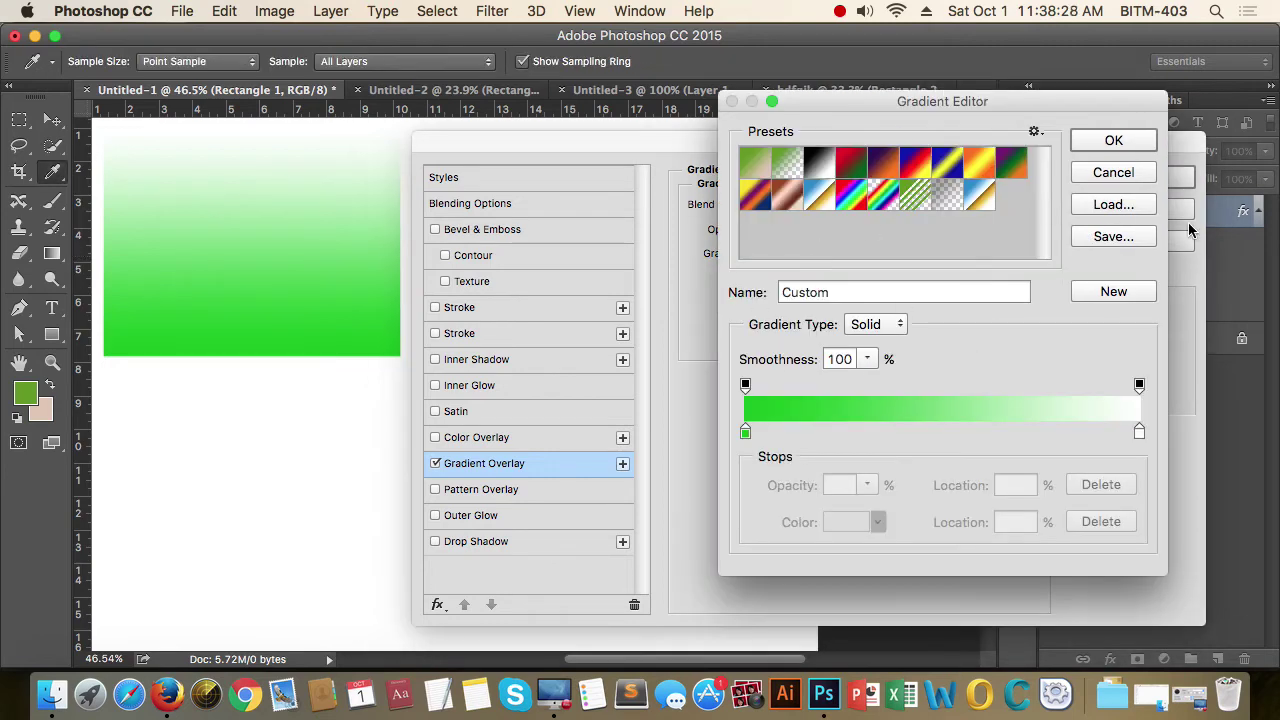
pyautogui.click(1124, 170)
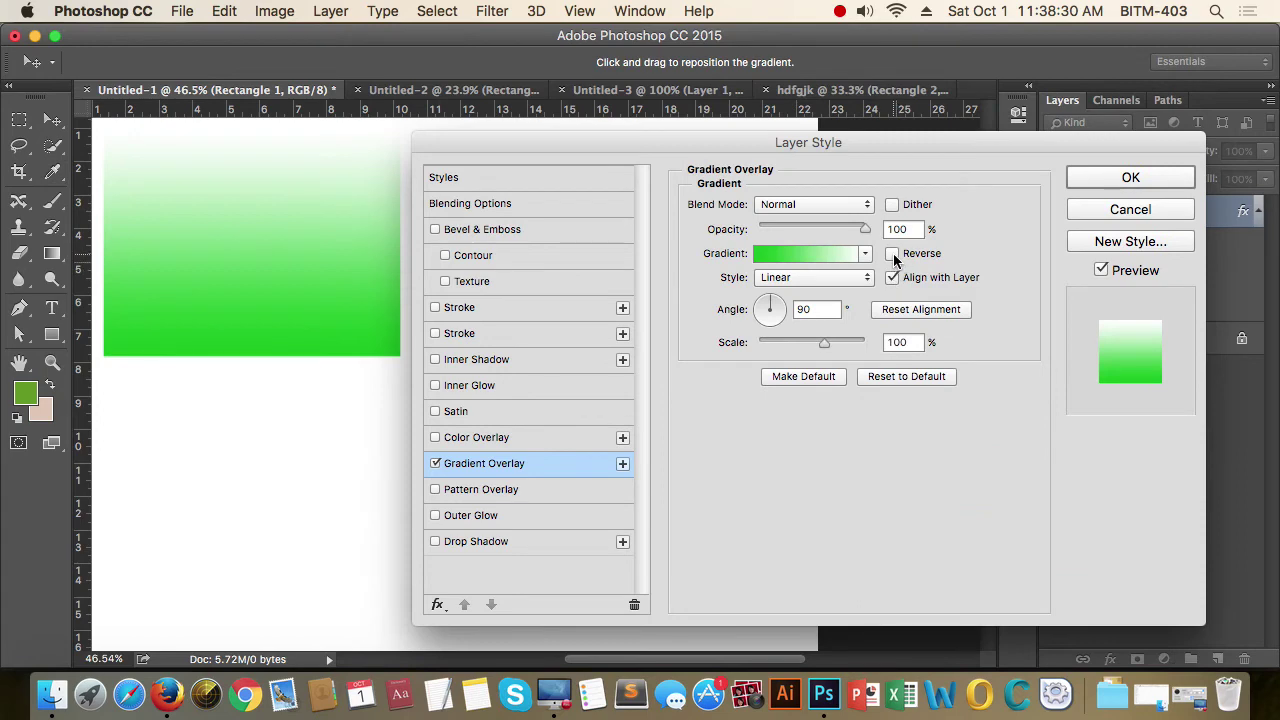
# Step: Toggle the gradient's Reverse option, leaving it in its original direction
pyautogui.click(891, 254)
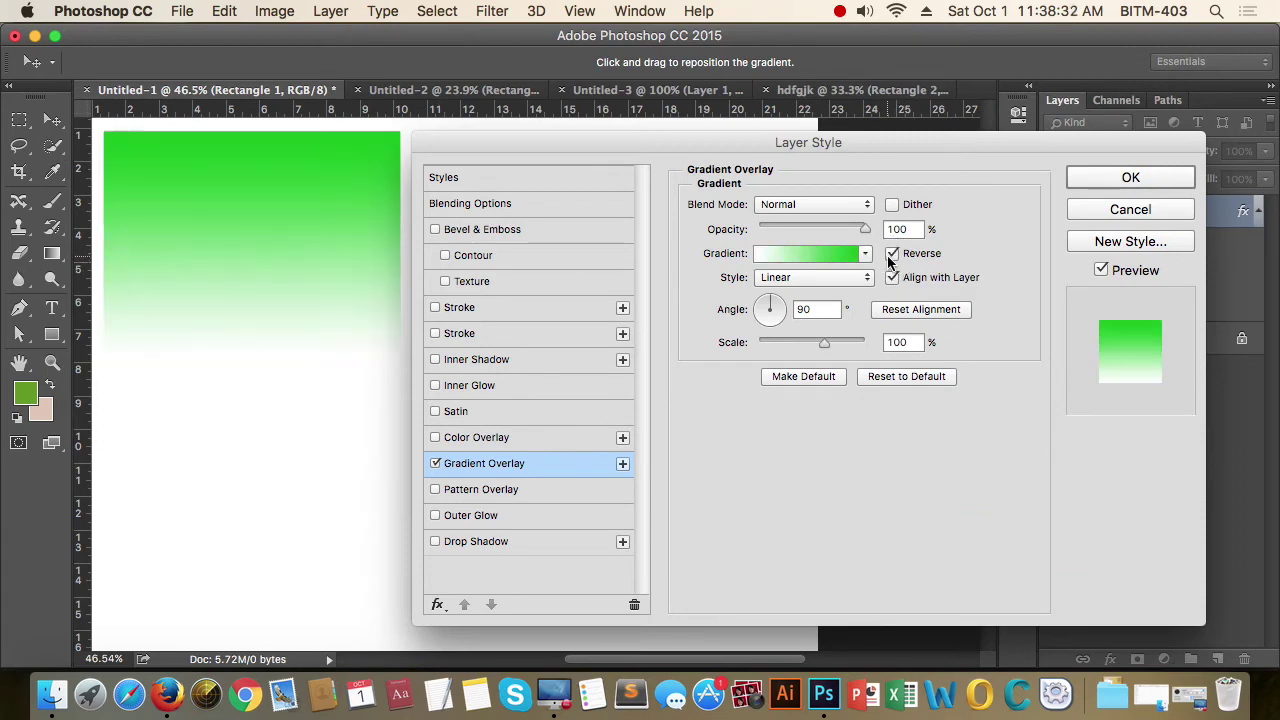
pyautogui.click(891, 254)
pyautogui.click(891, 254)
pyautogui.click(891, 254)
pyautogui.click(891, 254)
pyautogui.click(891, 254)
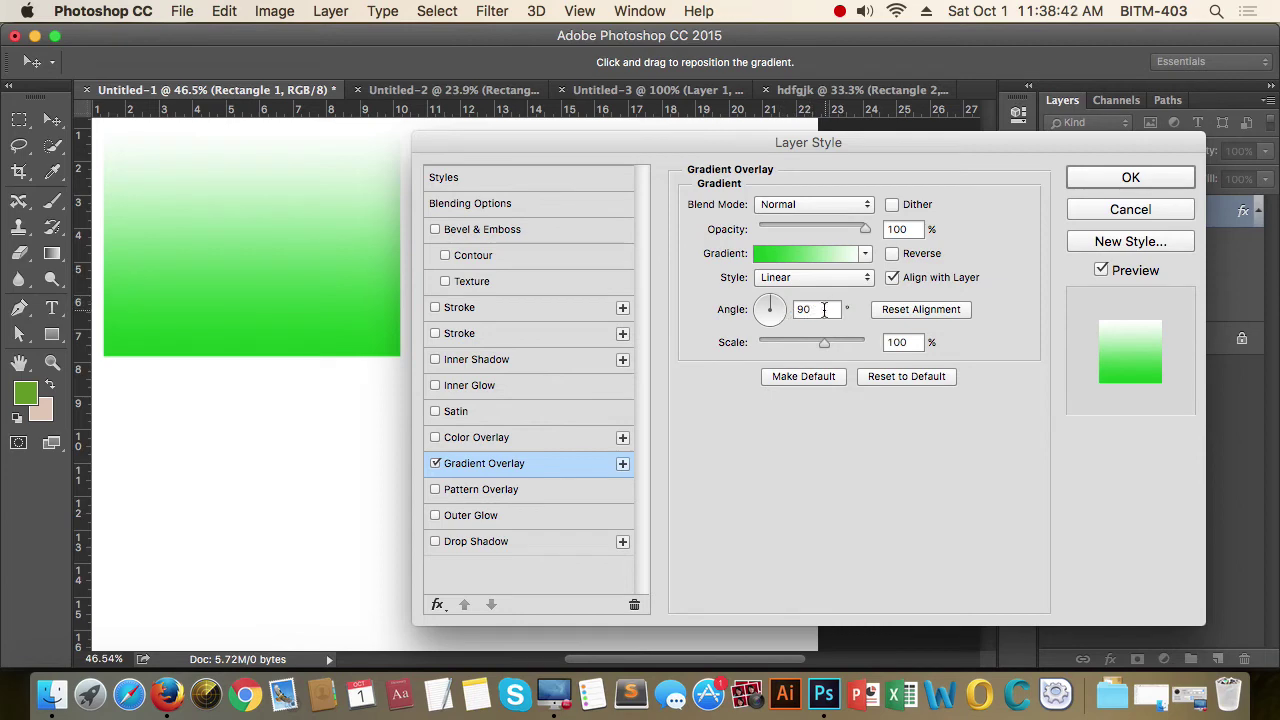
# Step: Set the gradient overlay angle to -45° so green fades toward the lower right
pyautogui.click(827, 314)
pyautogui.moveTo(779, 331)
pyautogui.mouseDown()
pyautogui.moveTo(772, 304)
pyautogui.moveTo(760, 326)
pyautogui.mouseUp()
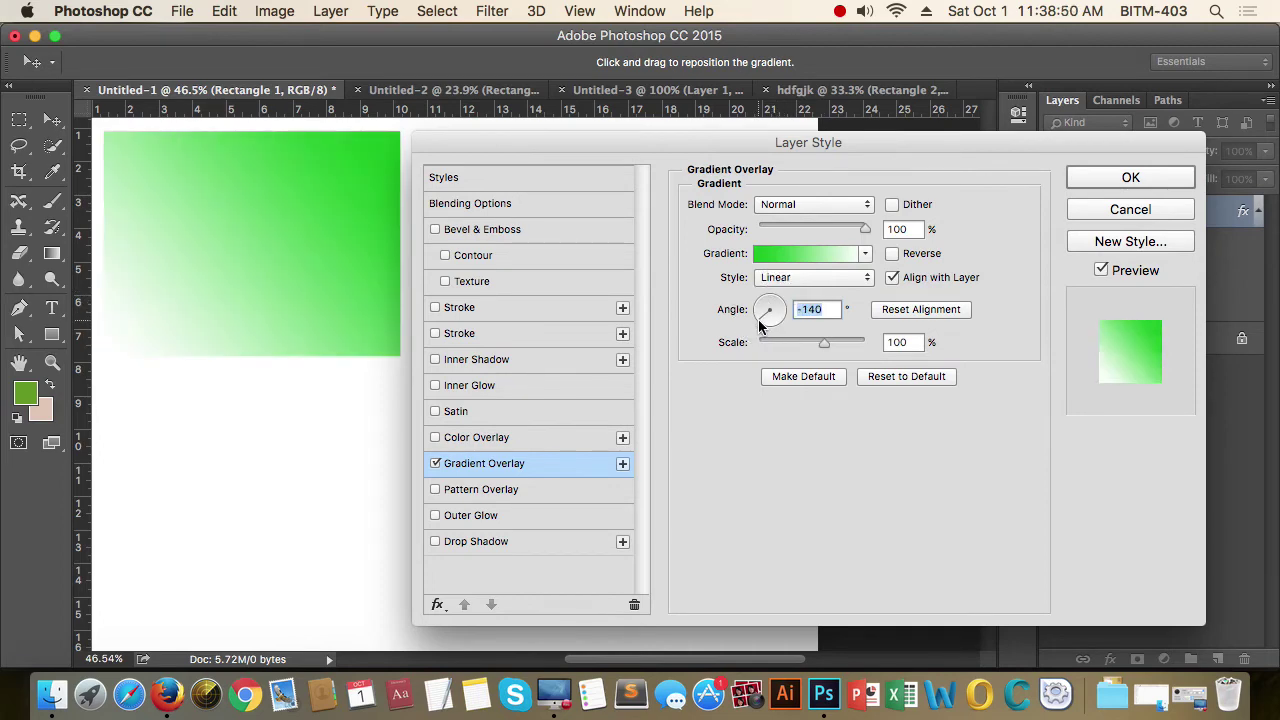
pyautogui.click(776, 320)
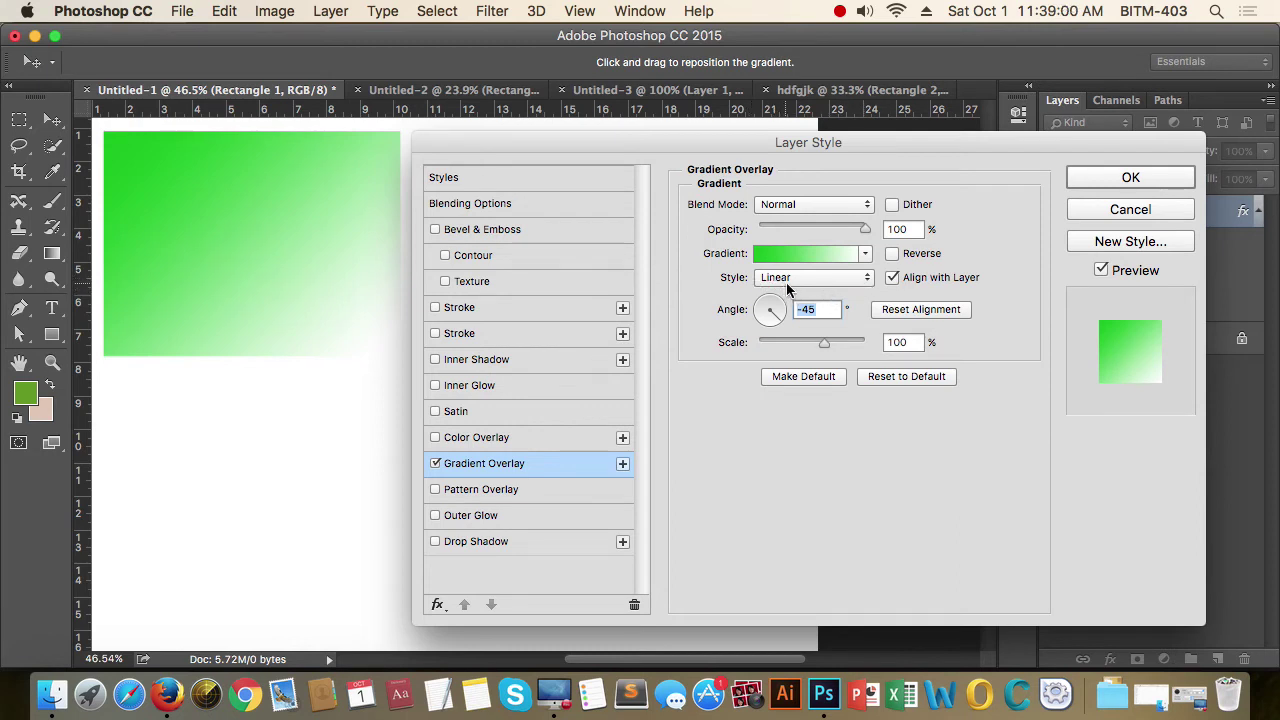
pyautogui.click(871, 285)
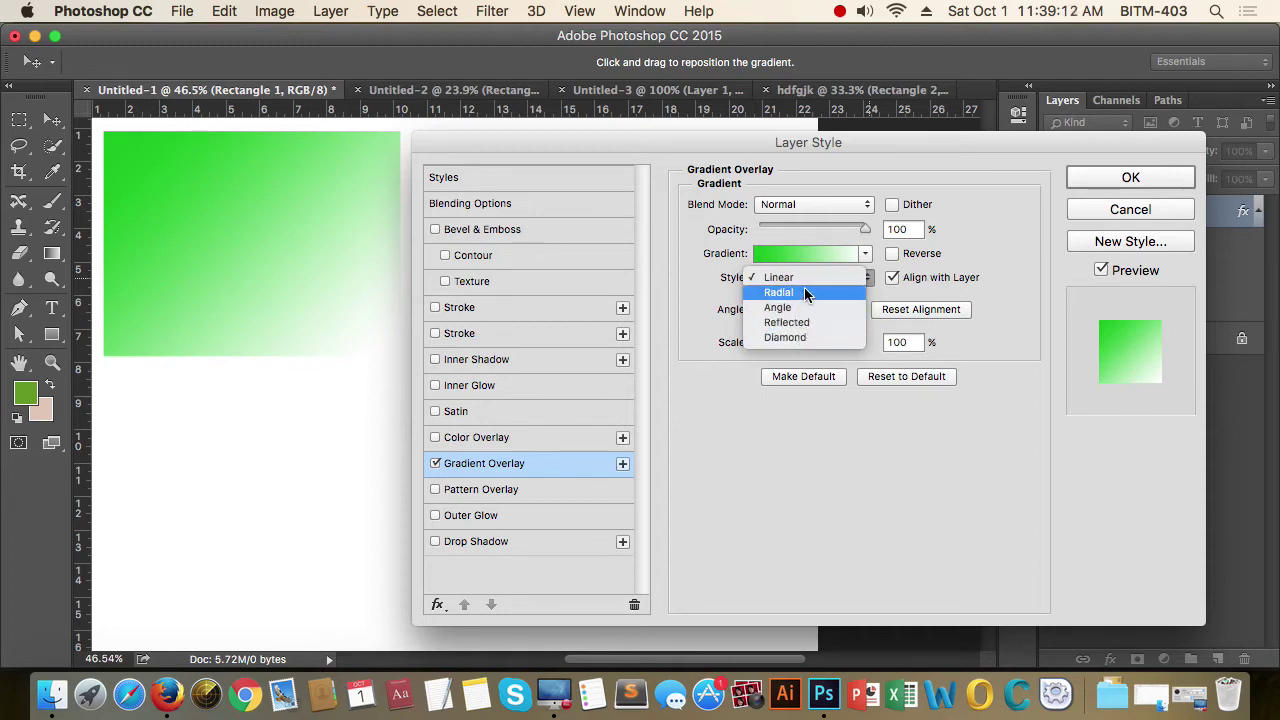
# Step: Try a reversed Radial gradient centred lower-right, then switch the overlay to Angle style
pyautogui.click(804, 291)
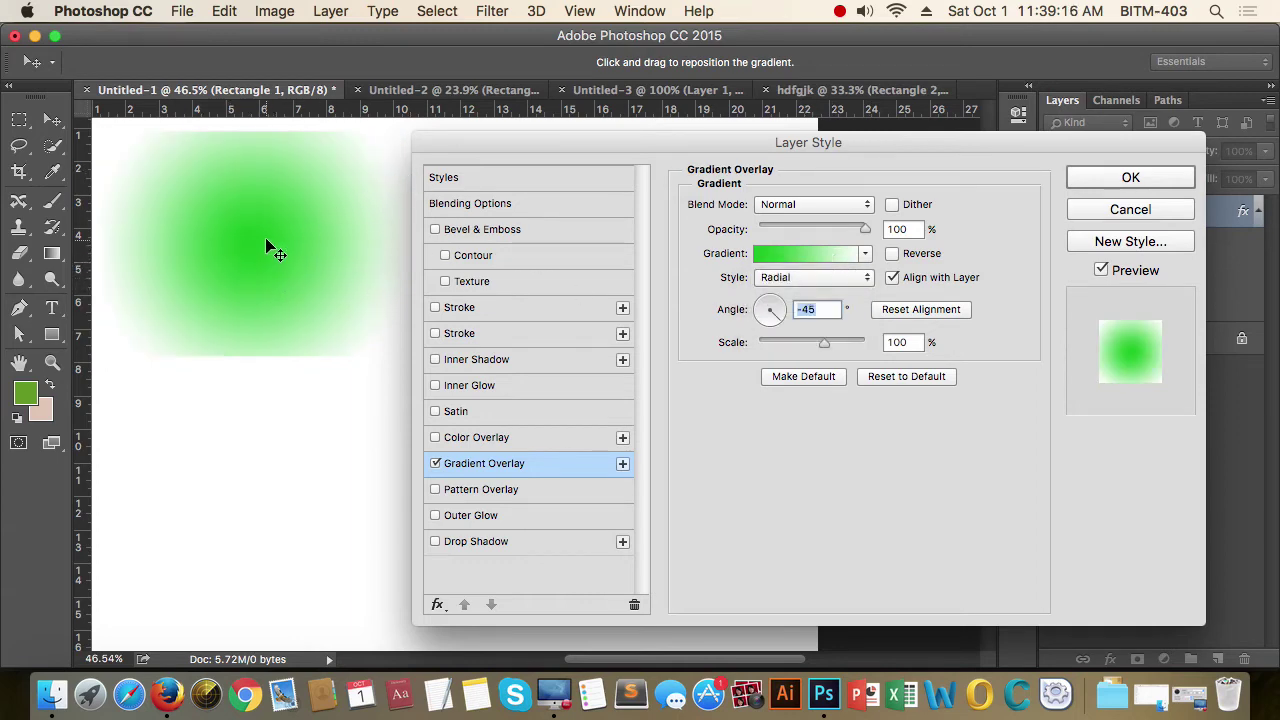
pyautogui.moveTo(269, 223); pyautogui.dragTo(280, 310)
pyautogui.click(892, 255)
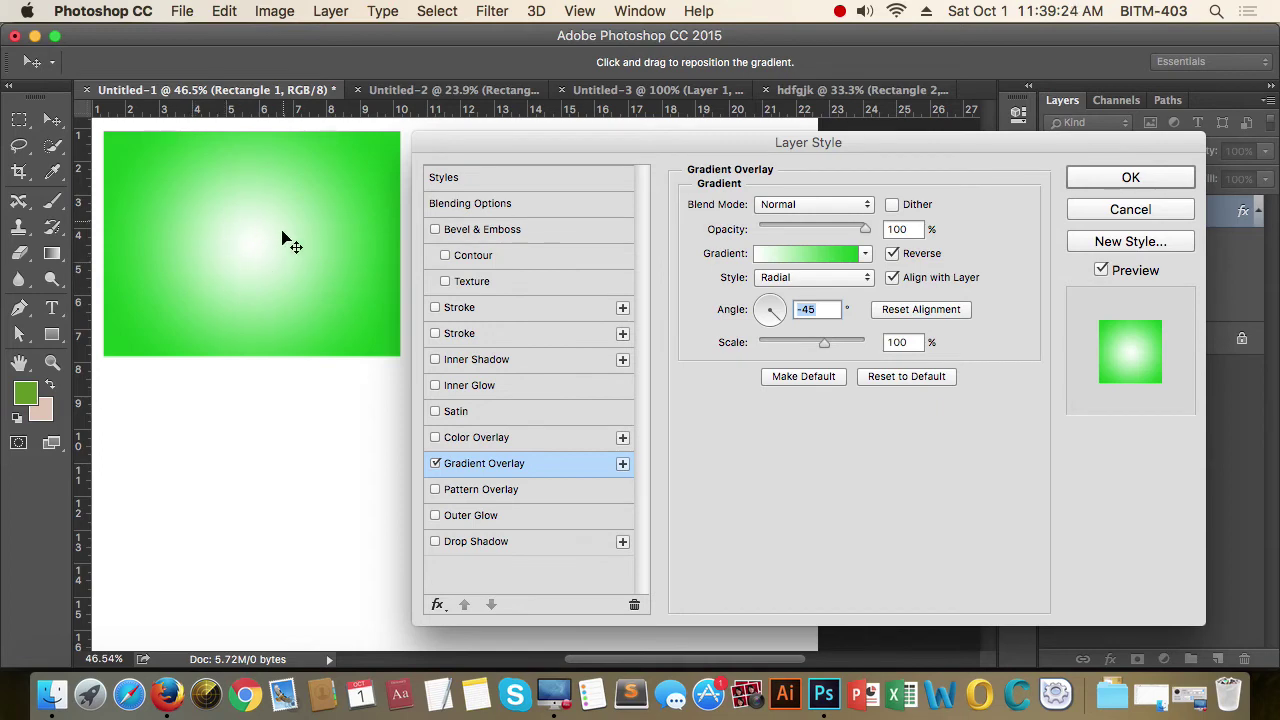
pyautogui.click(866, 279)
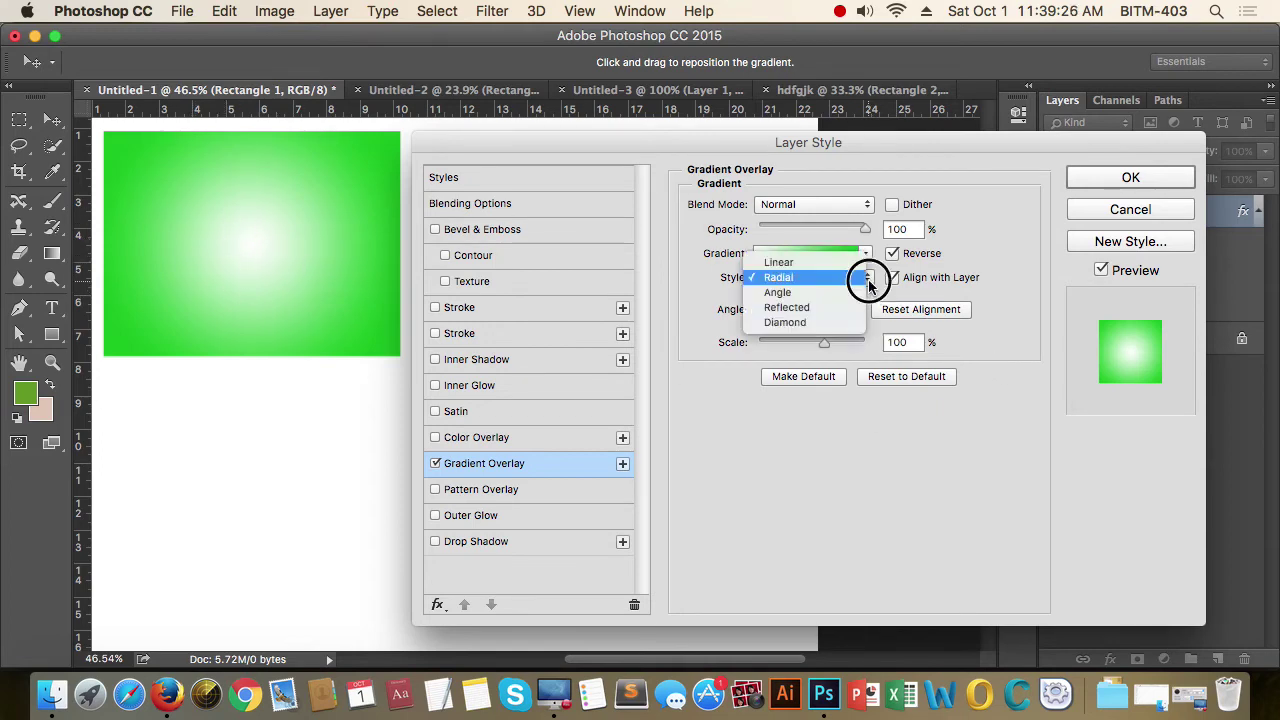
pyautogui.click(785, 292)
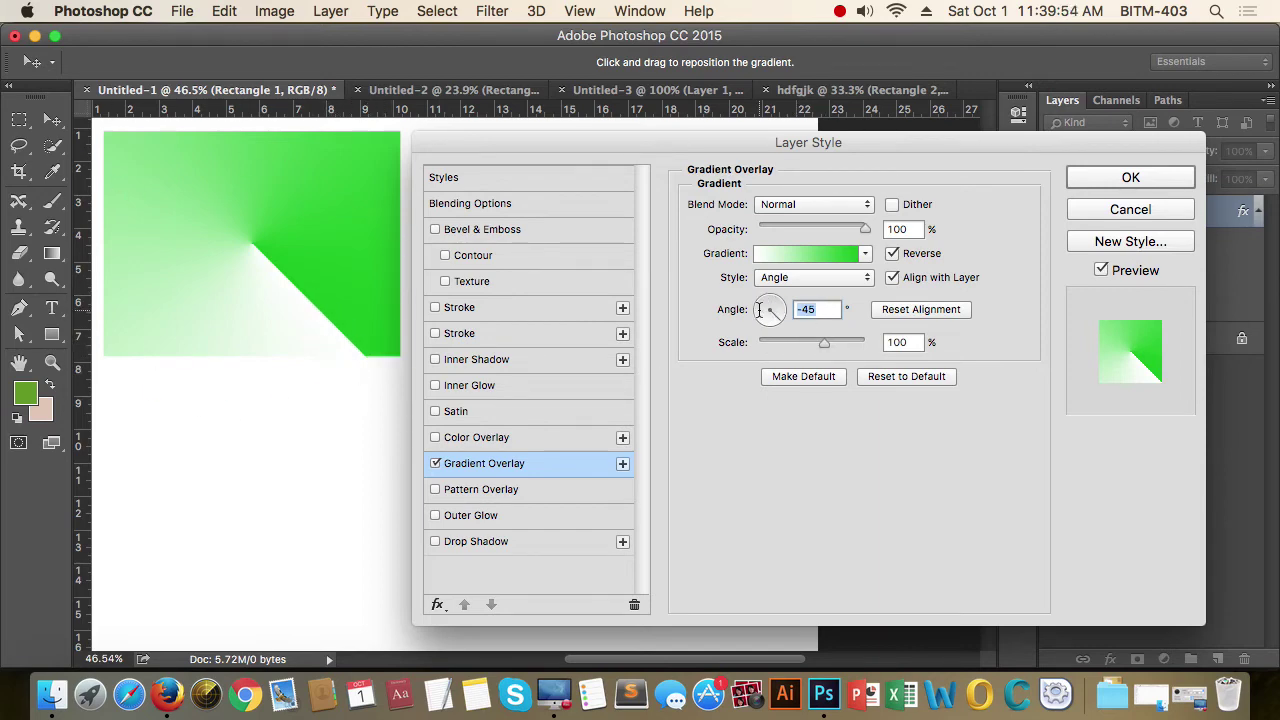
# Step: Set the gradient angle to 90° and try the Reflected style, shifting its white band
pyautogui.write('0')
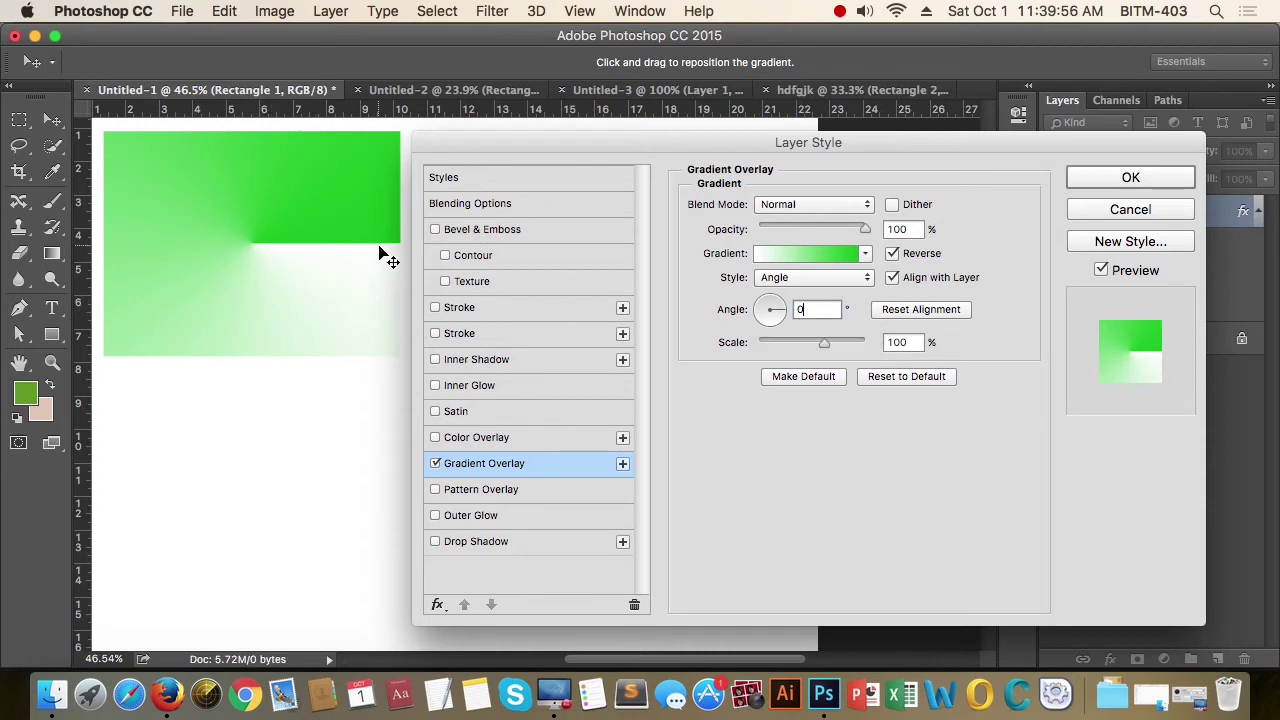
pyautogui.click(770, 302)
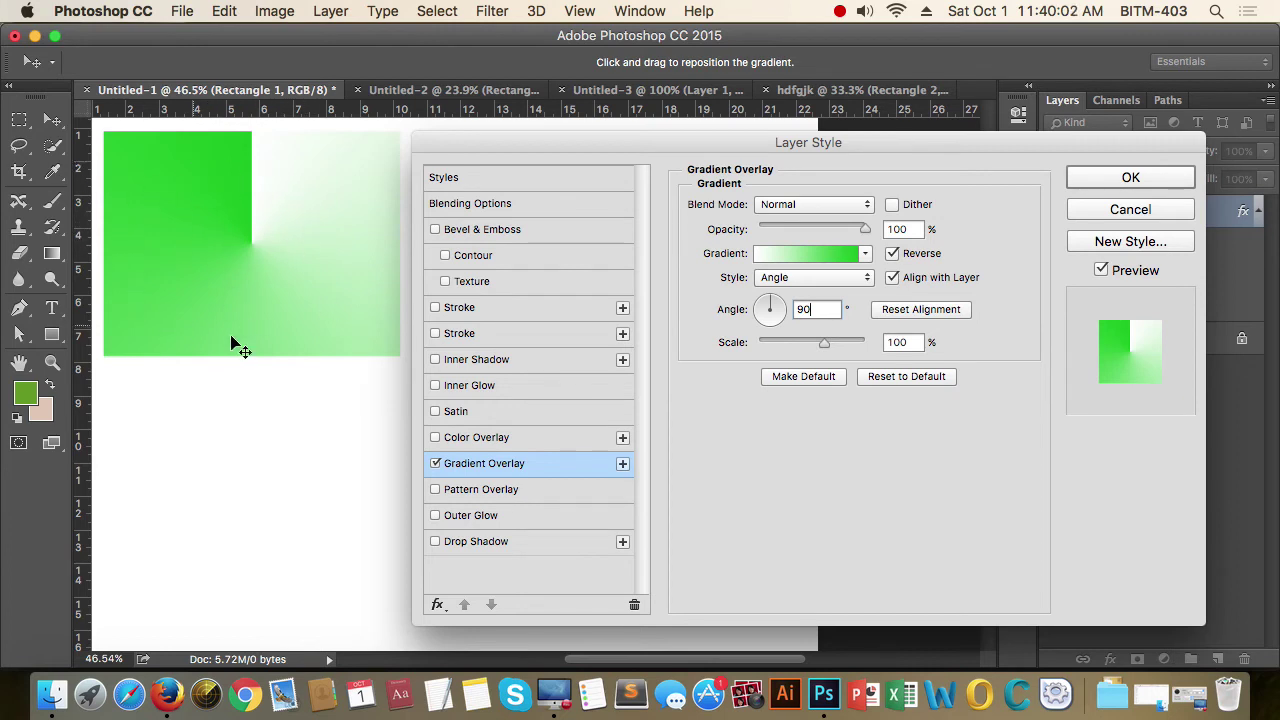
pyautogui.click(865, 278)
pyautogui.click(795, 293)
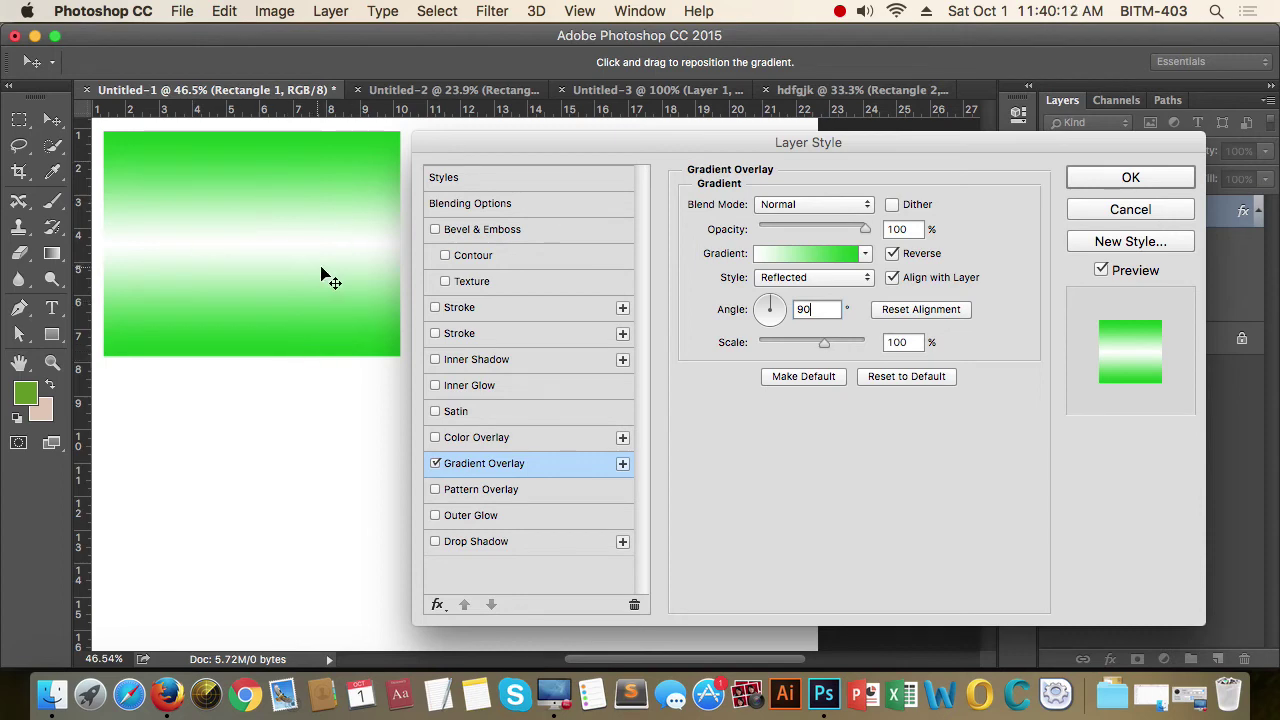
pyautogui.moveTo(344, 258); pyautogui.dragTo(232, 245)
# Step: Try the Diamond style centred on the rectangle, then return to a Linear gradient
pyautogui.click(850, 277)
pyautogui.click(820, 291)
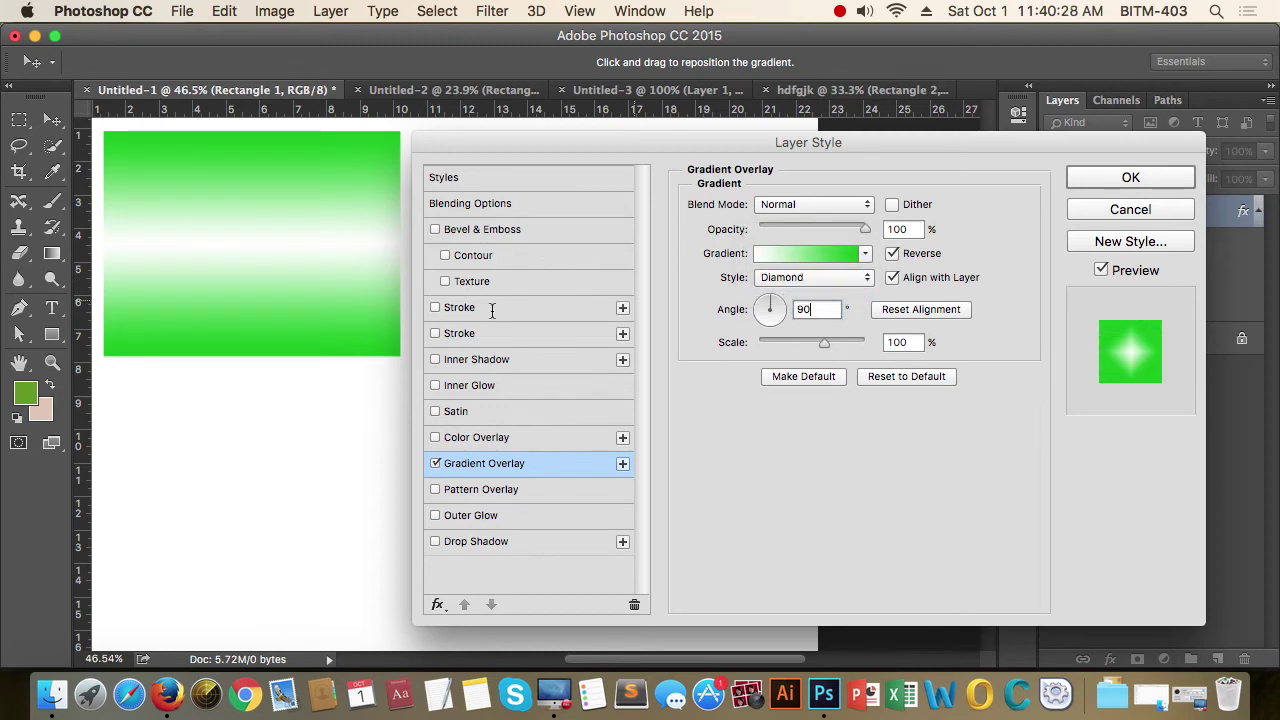
pyautogui.moveTo(208, 253); pyautogui.dragTo(235, 228)
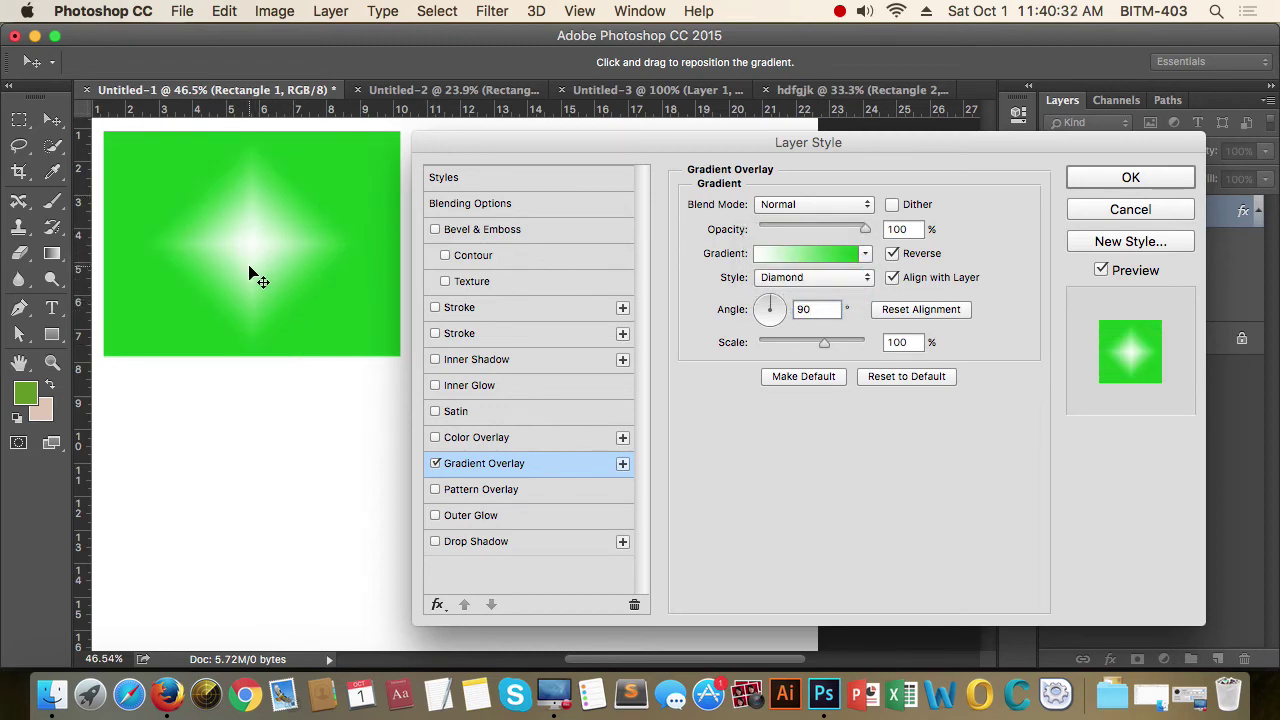
pyautogui.click(866, 277)
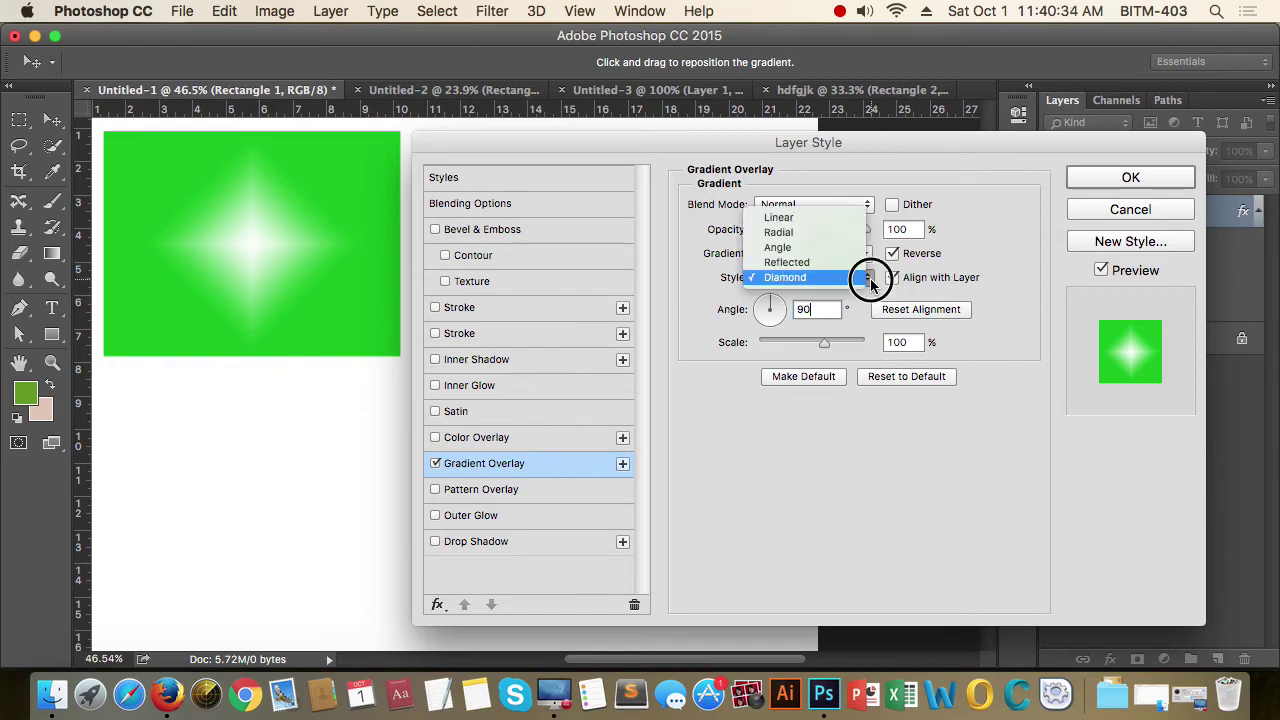
pyautogui.click(814, 217)
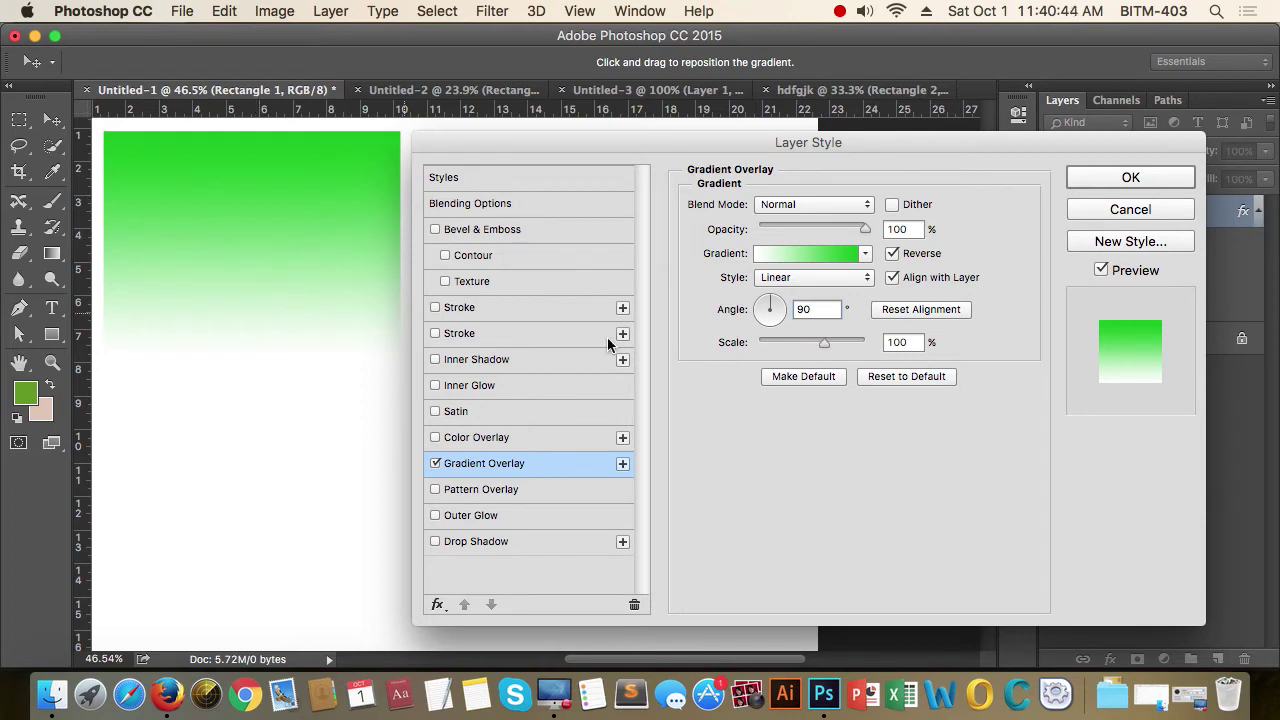
# Step: Bring up the overlay's Gradient Editor and nudge its window into place
pyautogui.click(810, 253)
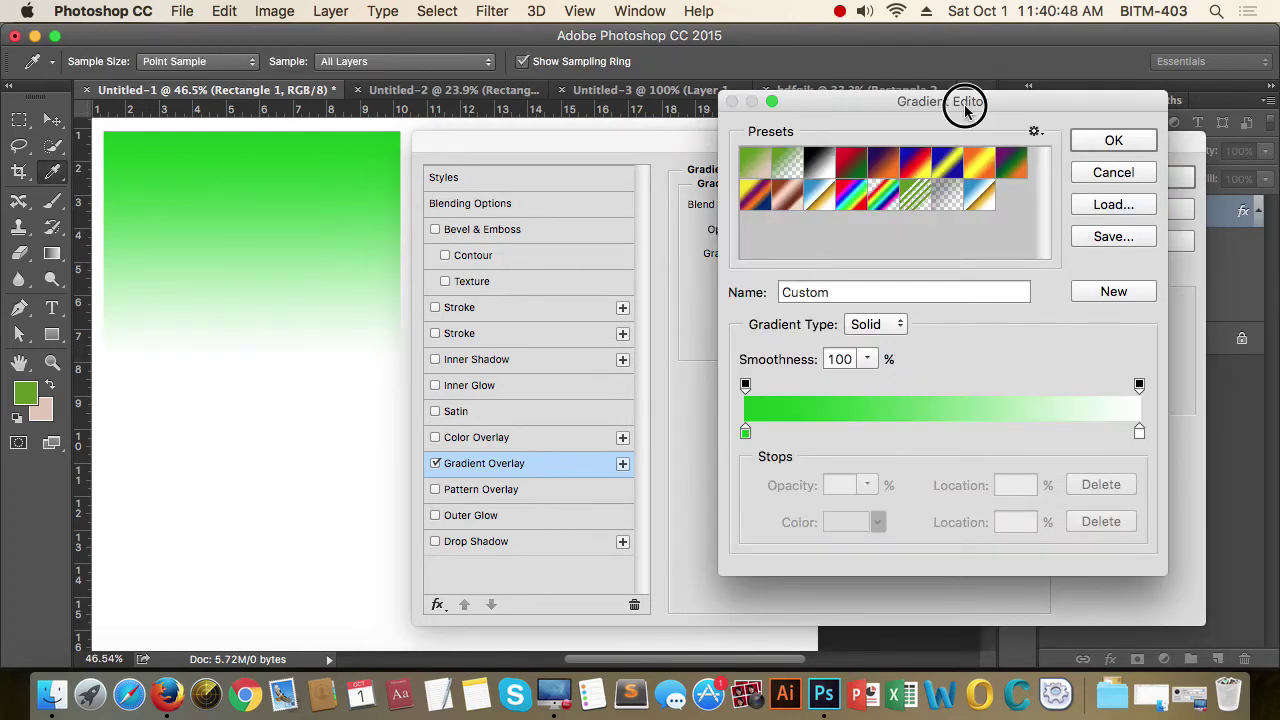
pyautogui.click(1100, 174)
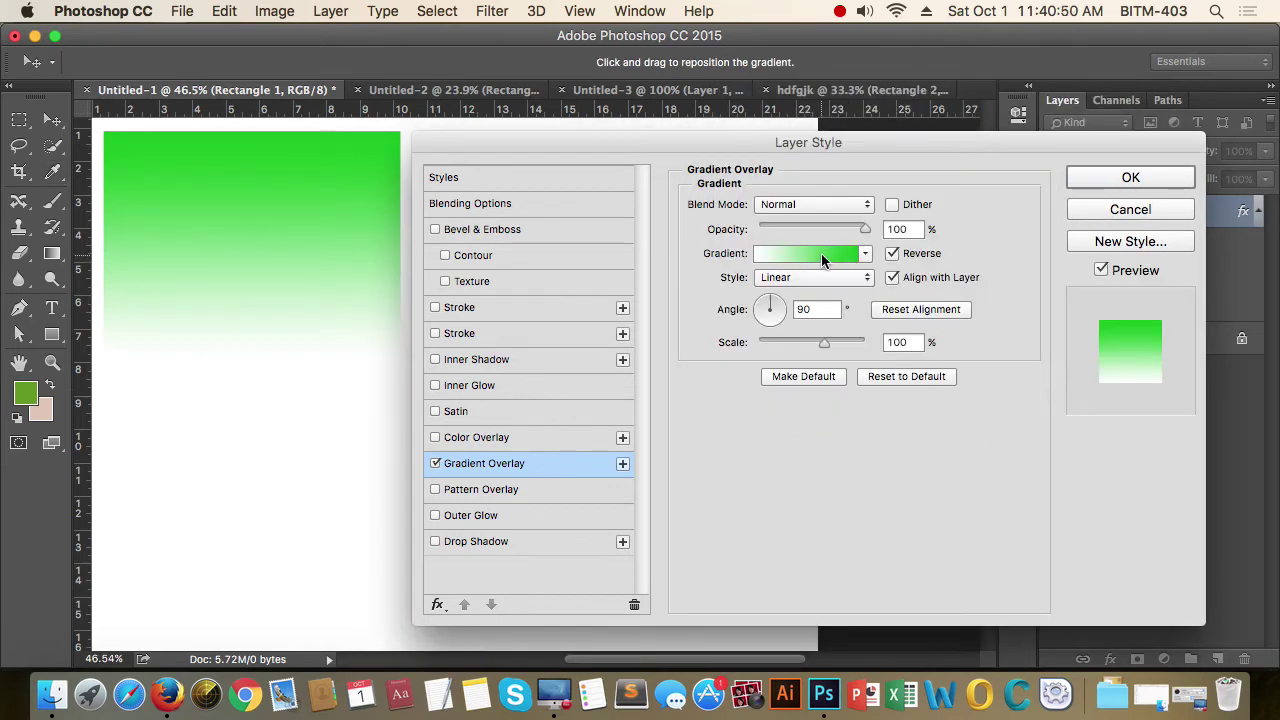
pyautogui.click(827, 252)
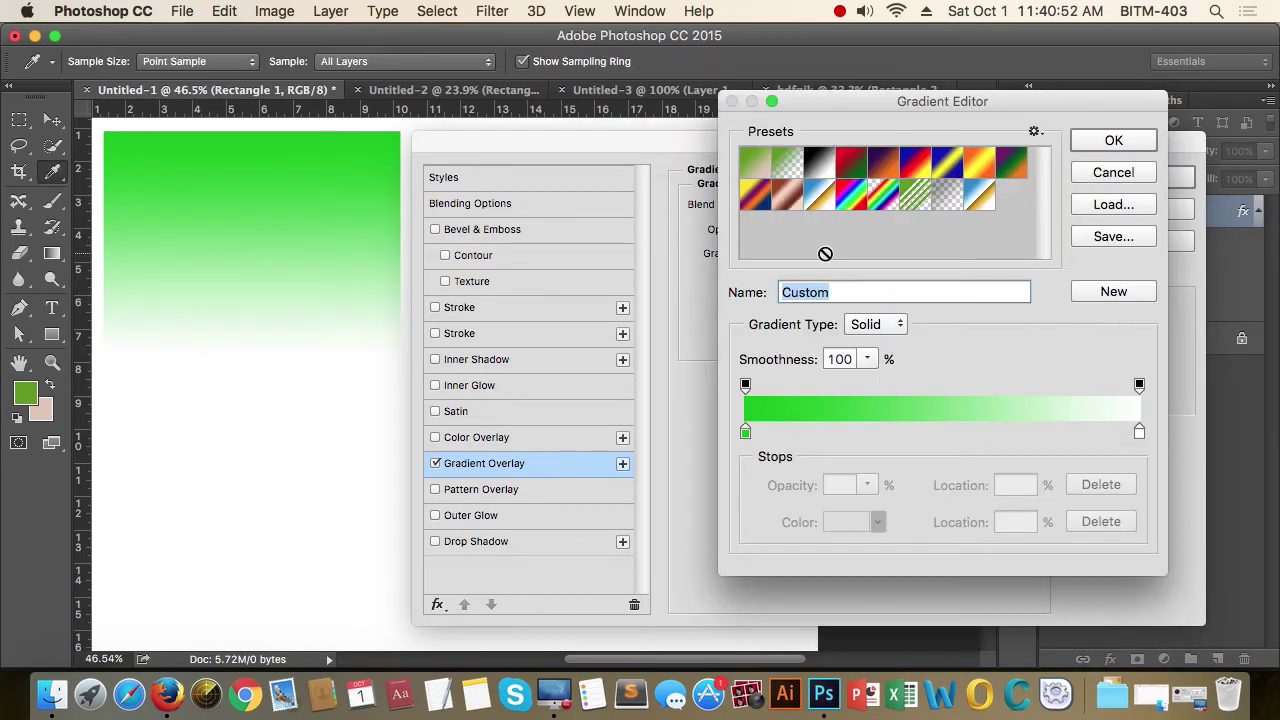
pyautogui.moveTo(1066, 116); pyautogui.dragTo(1075, 108)
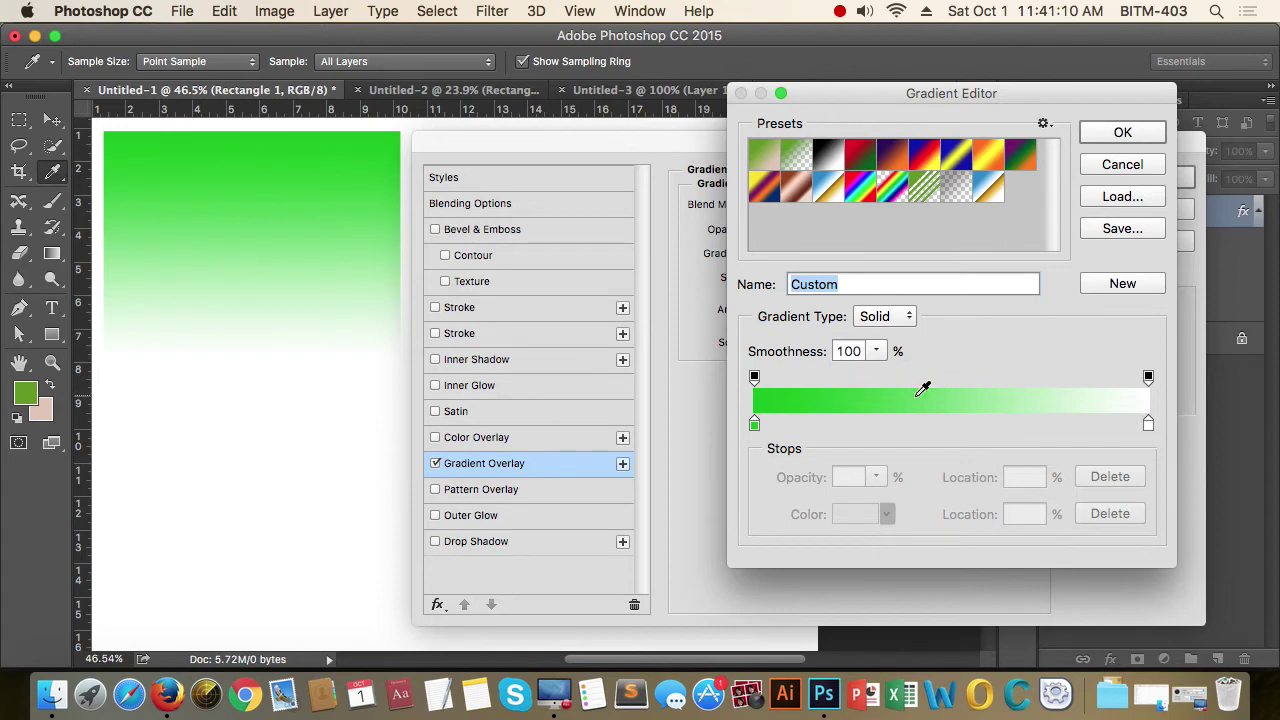
# Step: Switch the gradient type to Noise, then back to Solid
pyautogui.click(905, 318)
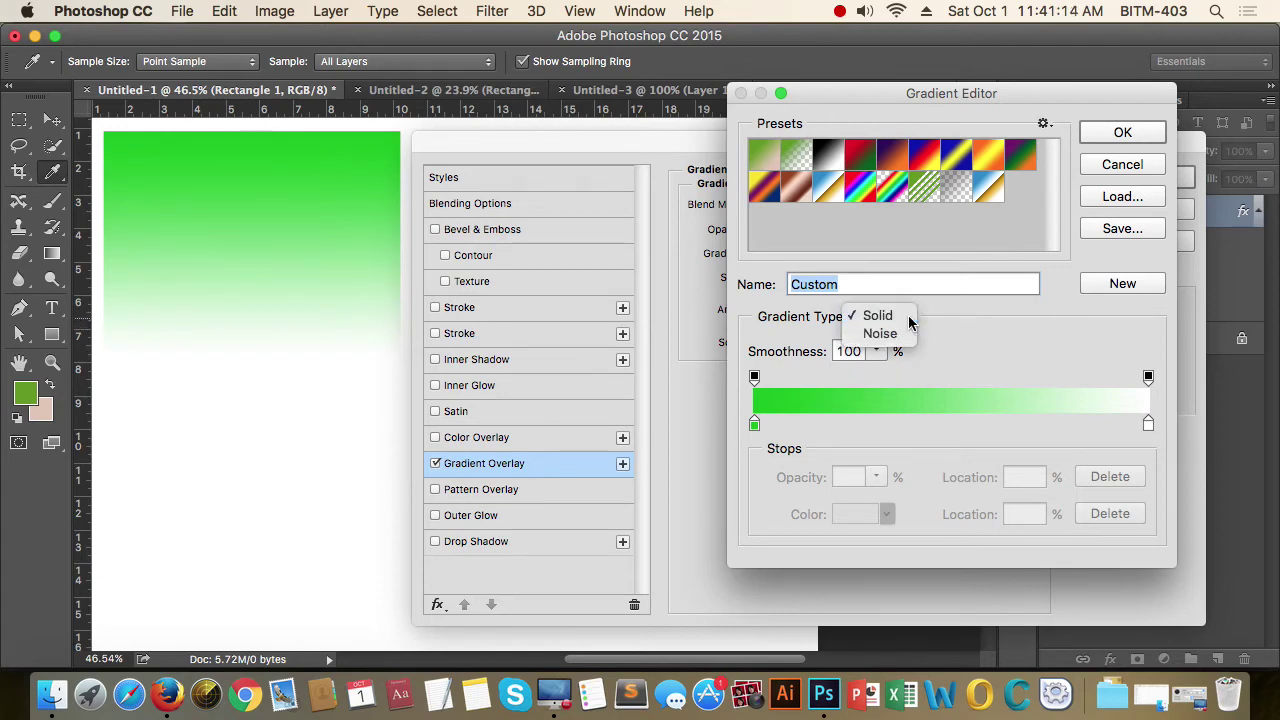
pyautogui.click(910, 318)
pyautogui.click(915, 320)
pyautogui.click(880, 334)
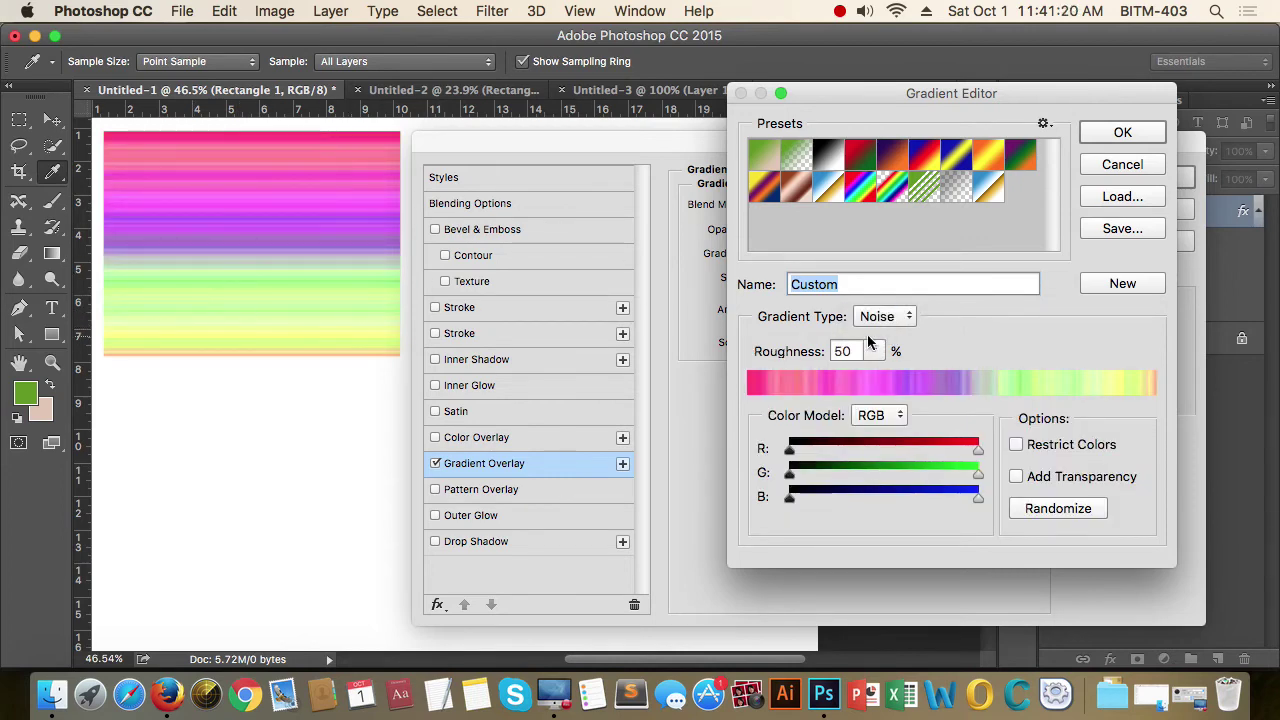
pyautogui.click(908, 317)
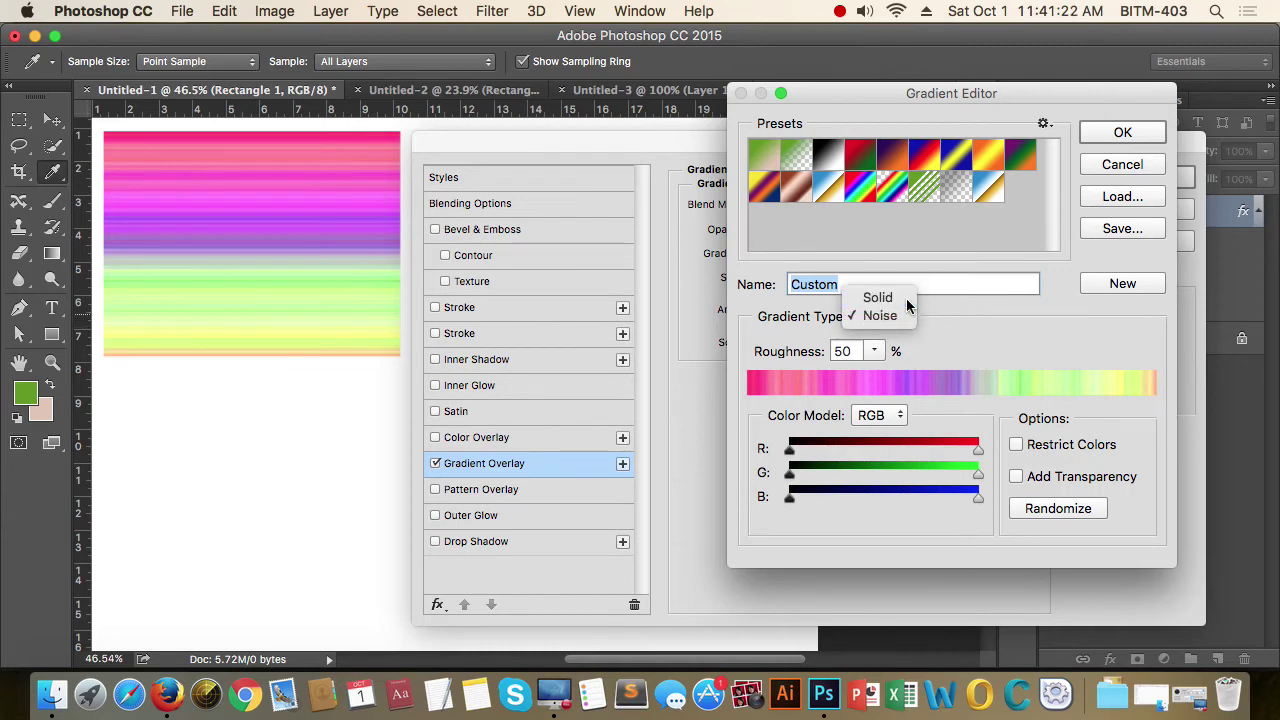
pyautogui.click(878, 292)
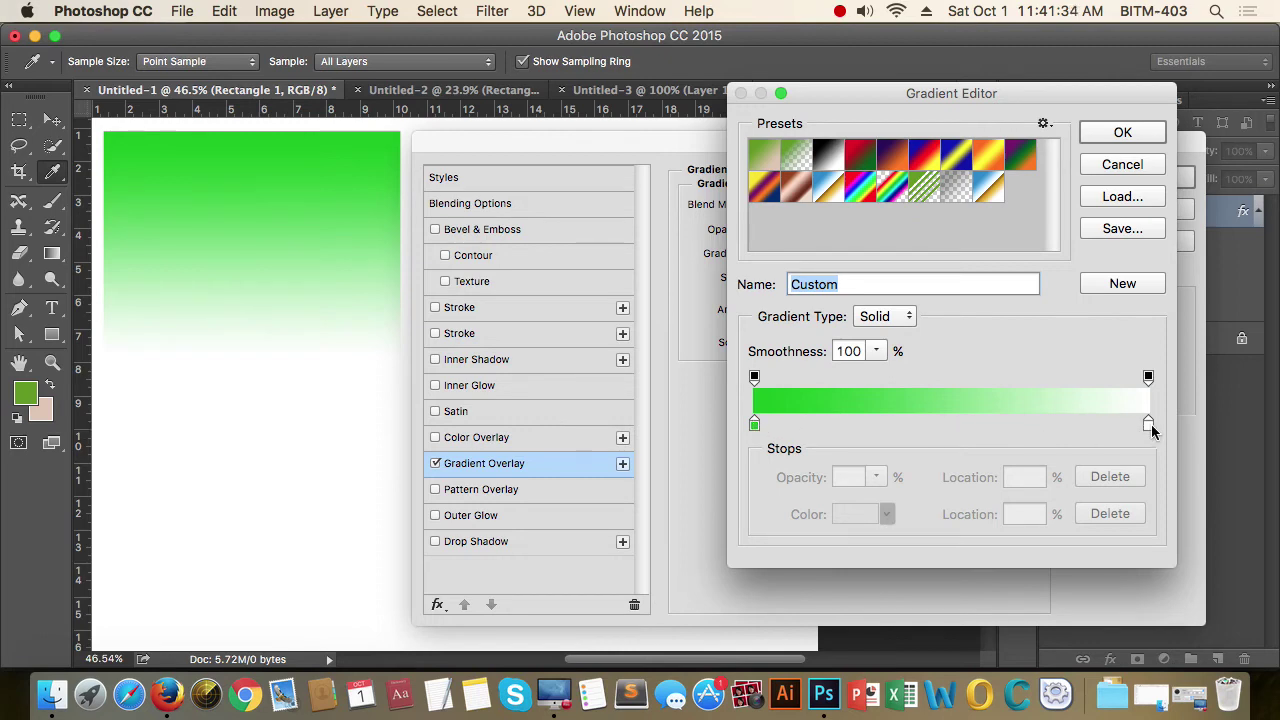
pyautogui.click(755, 426)
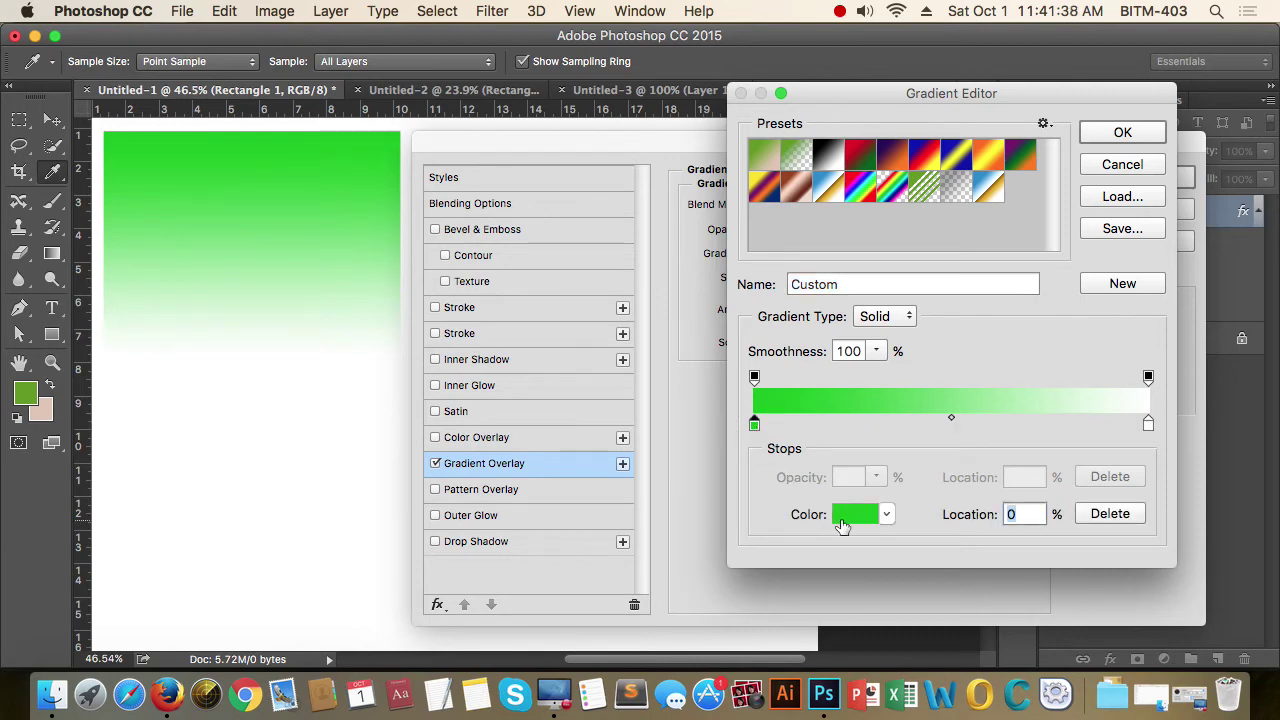
pyautogui.doubleClick(755, 426)
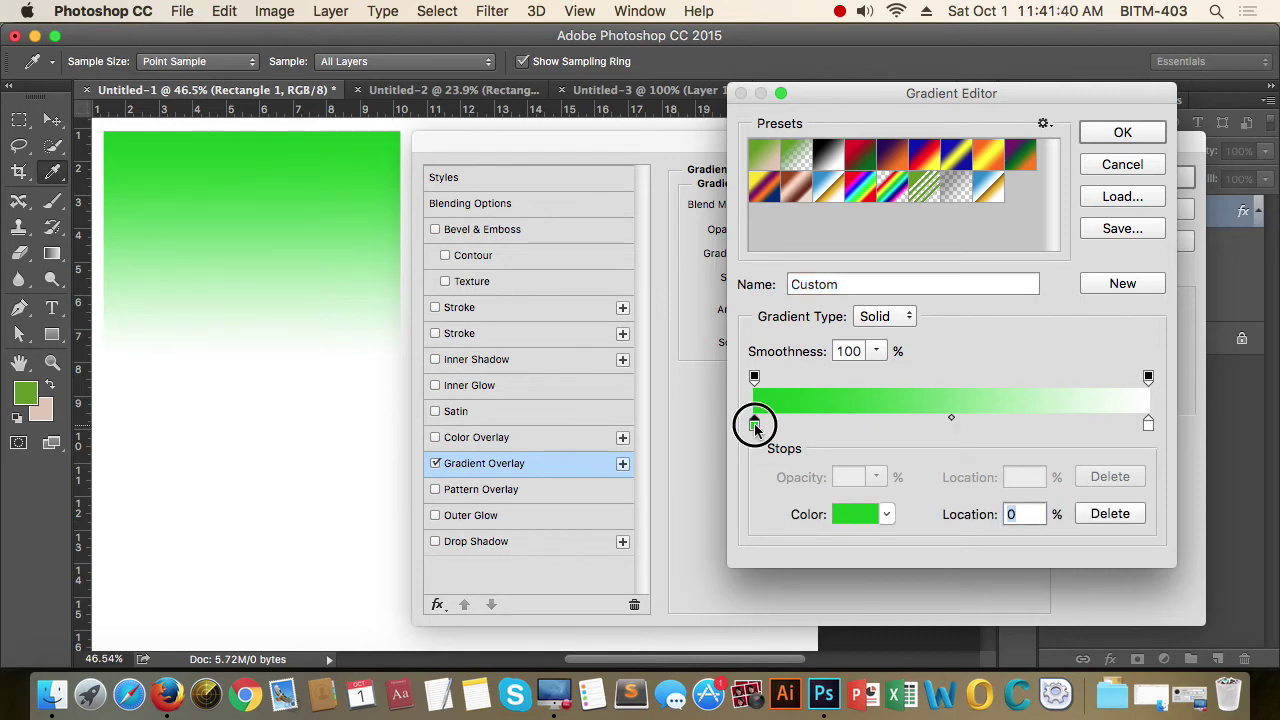
pyautogui.click(1036, 182)
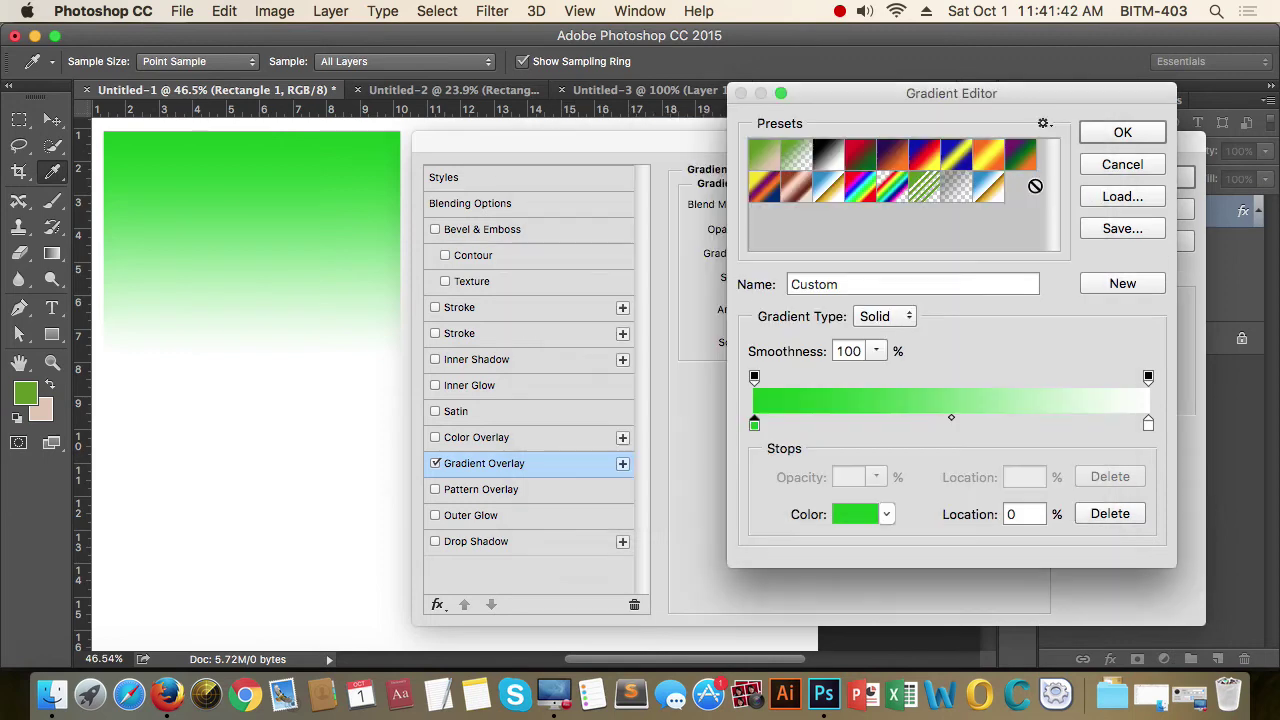
pyautogui.click(850, 516)
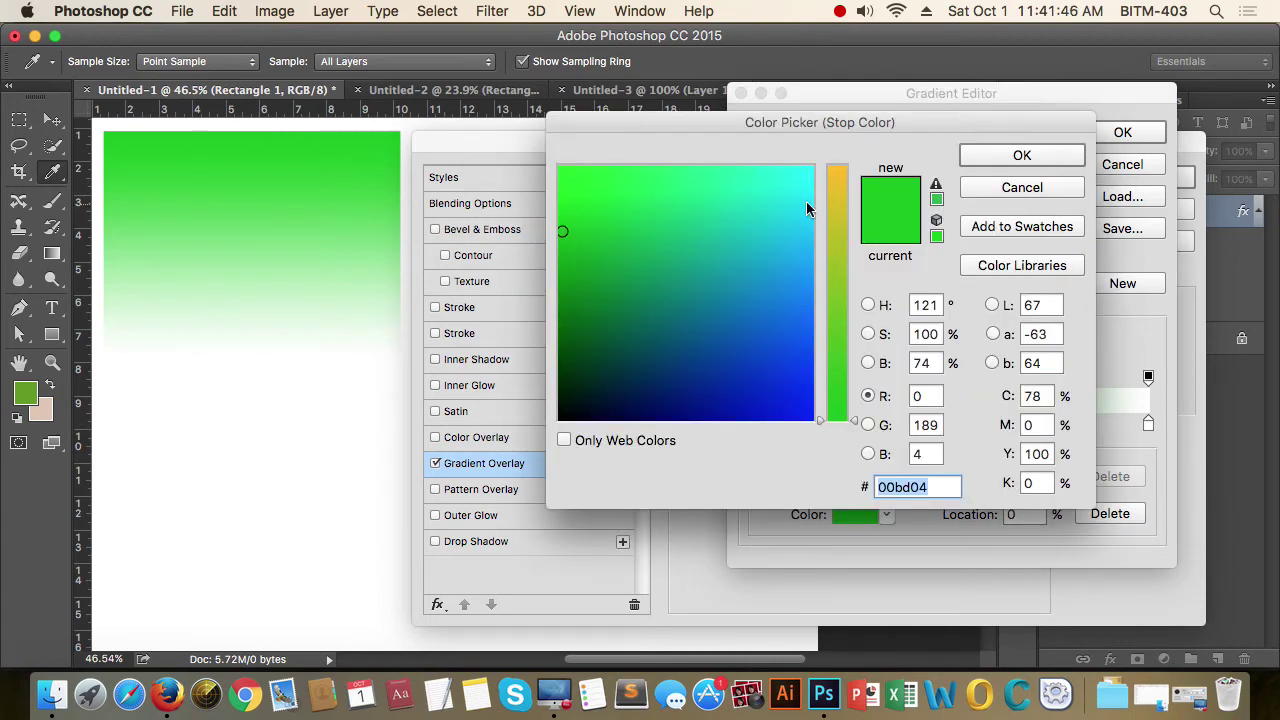
pyautogui.click(1022, 187)
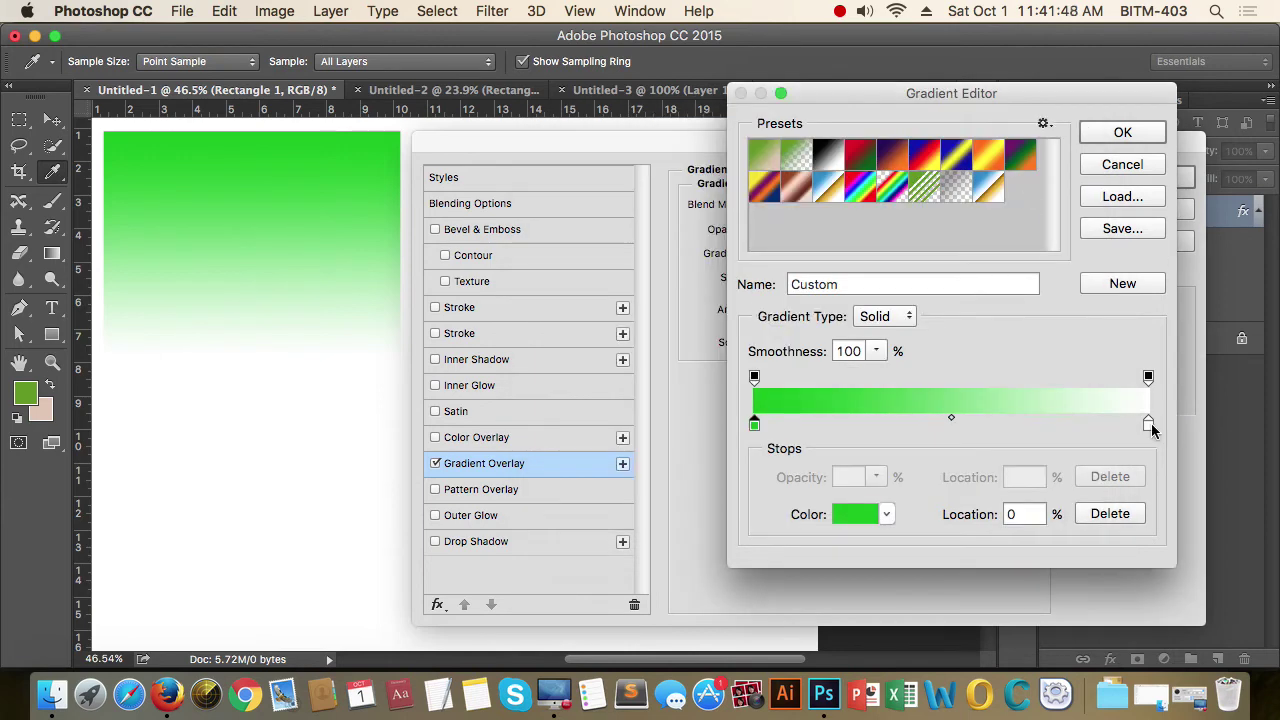
pyautogui.click(1148, 426)
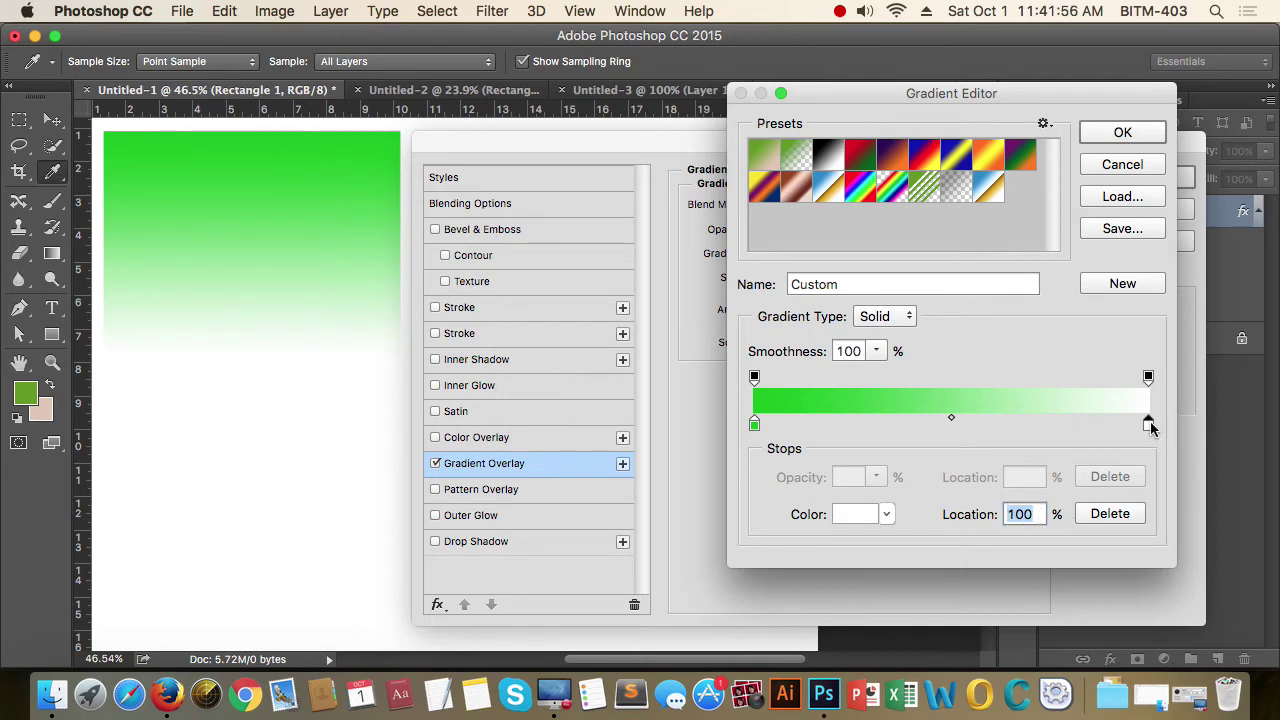
pyautogui.moveTo(1148, 426); pyautogui.dragTo(1100, 430)
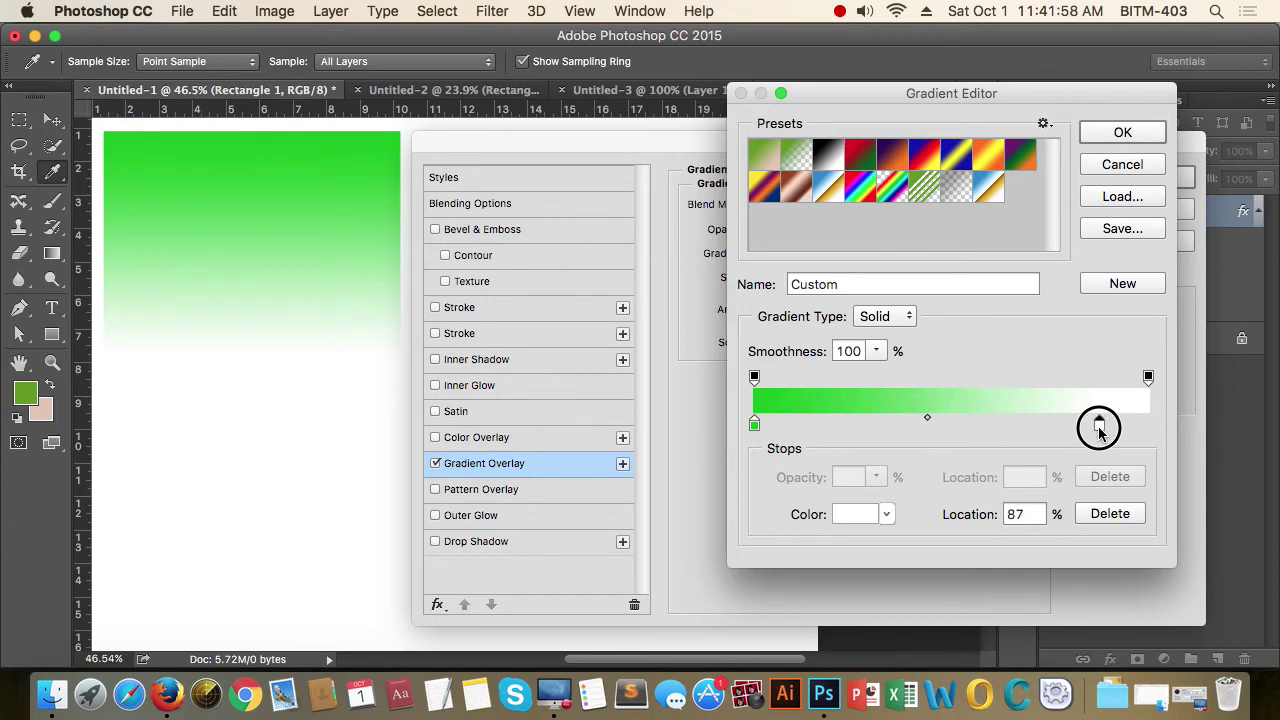
pyautogui.moveTo(1100, 430)
pyautogui.mouseDown()
pyautogui.moveTo(951, 429)
pyautogui.moveTo(1168, 430)
pyautogui.mouseUp()
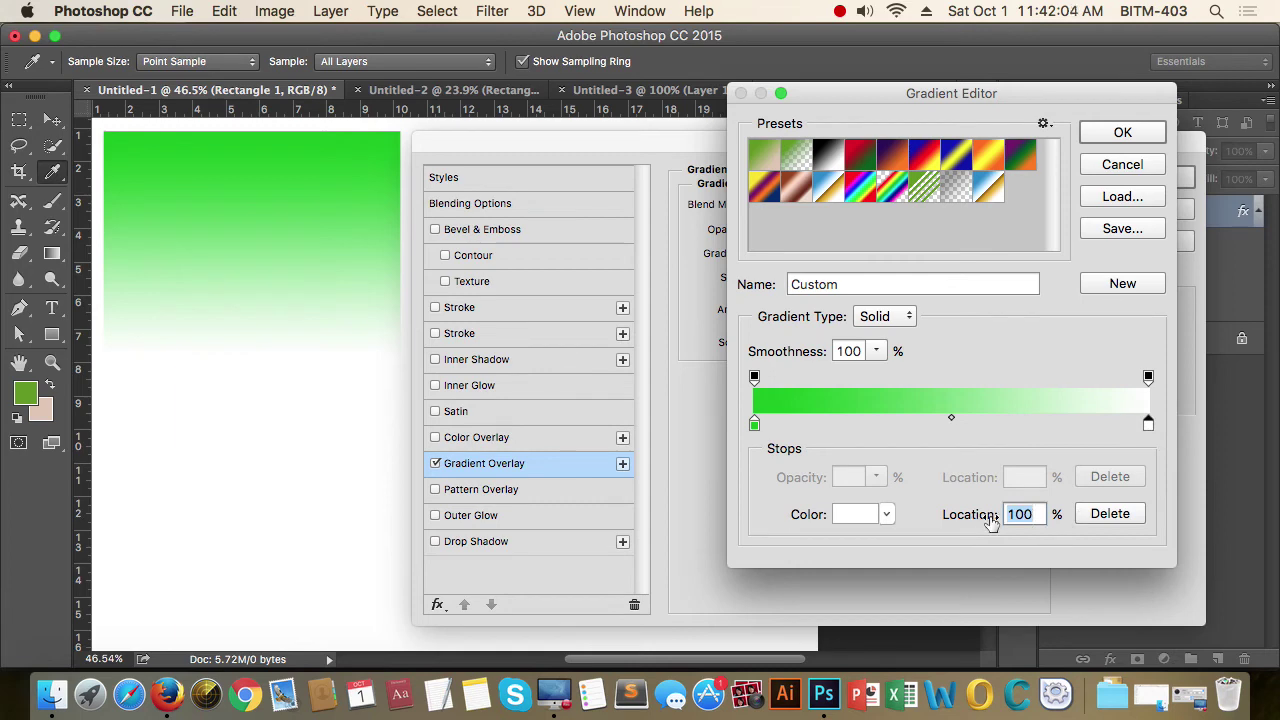
pyautogui.write('50')
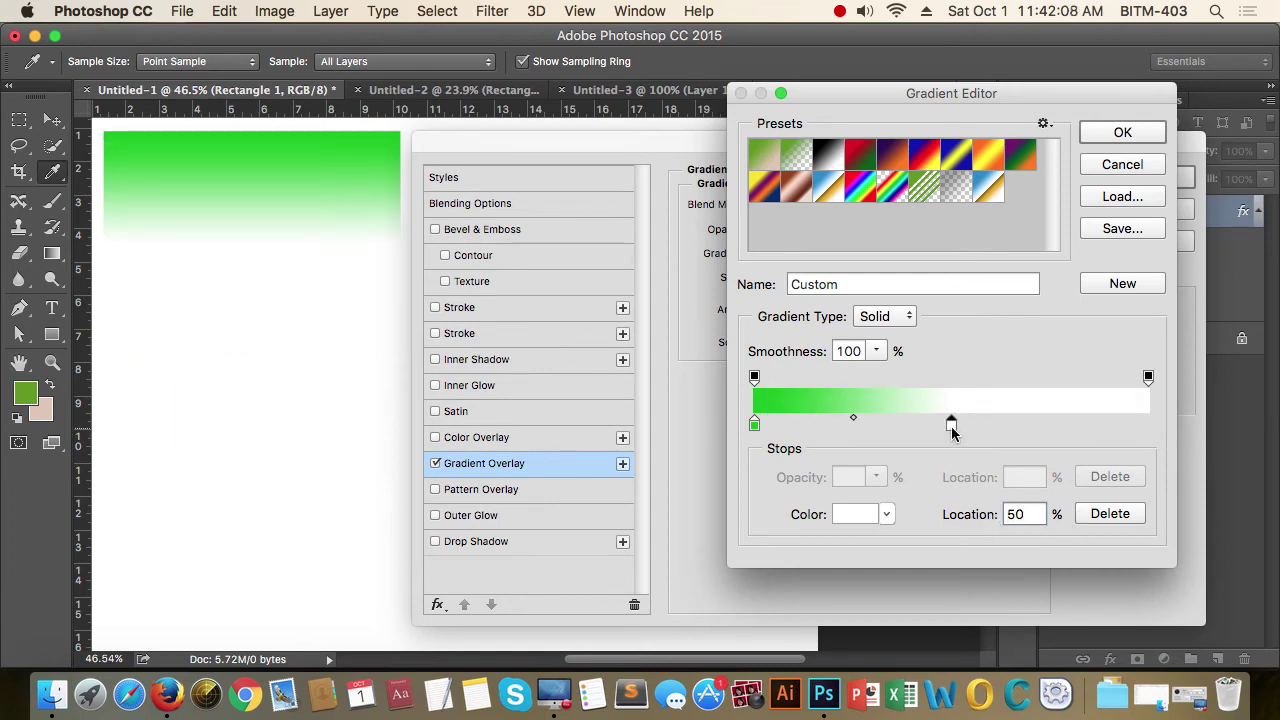
pyautogui.moveTo(951, 425); pyautogui.dragTo(1170, 416)
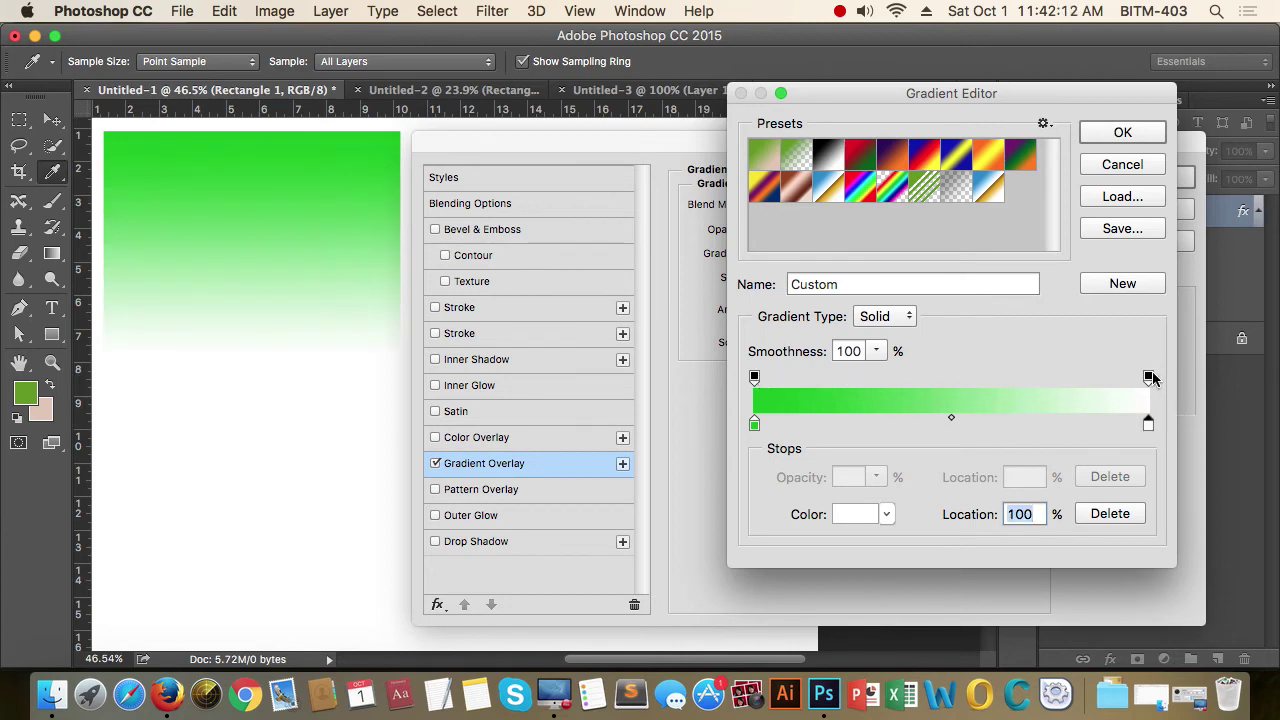
# Step: Add colour stops at 12%, 31% and 56%, then remove all three
pyautogui.click(1148, 377)
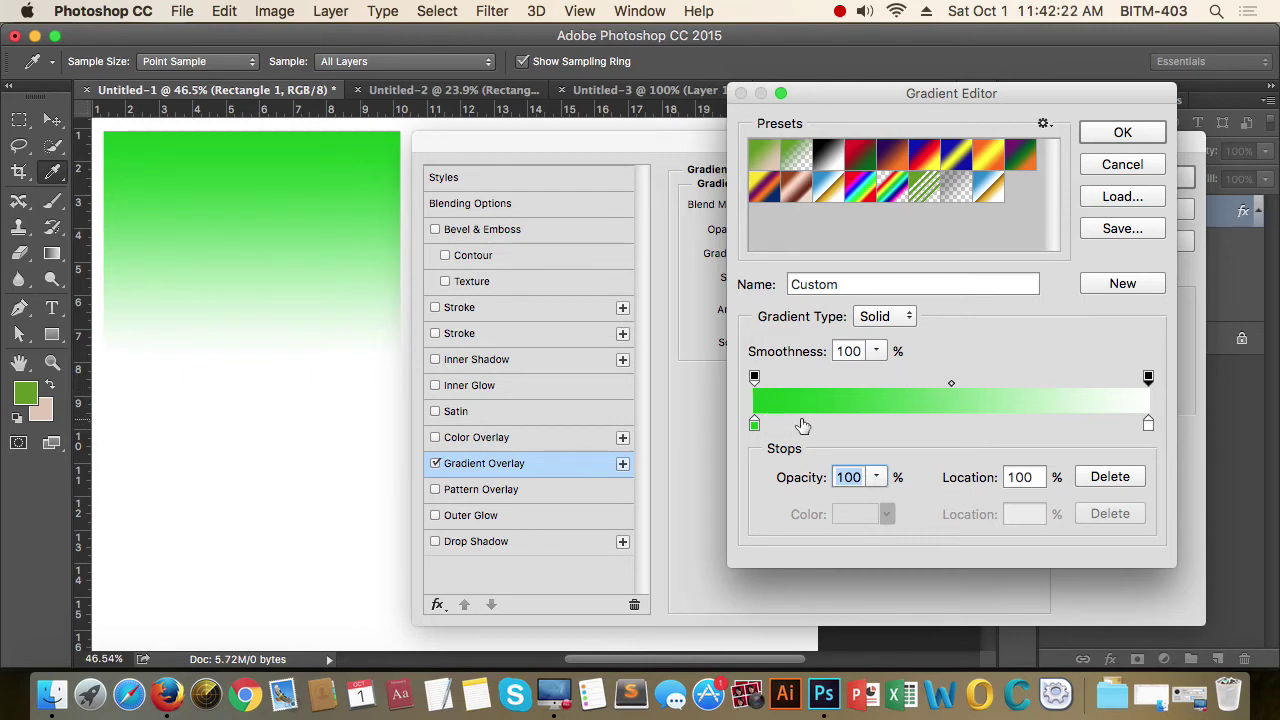
pyautogui.click(802, 423)
pyautogui.click(881, 423)
pyautogui.click(977, 424)
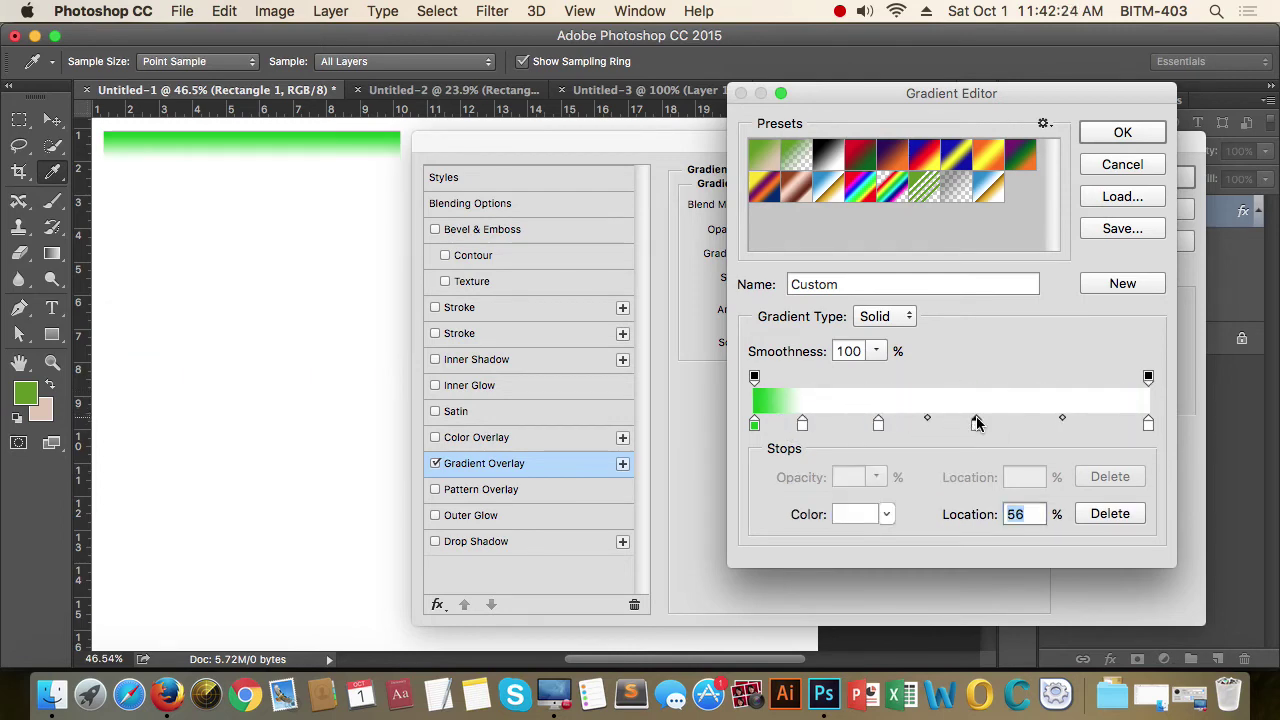
pyautogui.moveTo(977, 424); pyautogui.dragTo(986, 486)
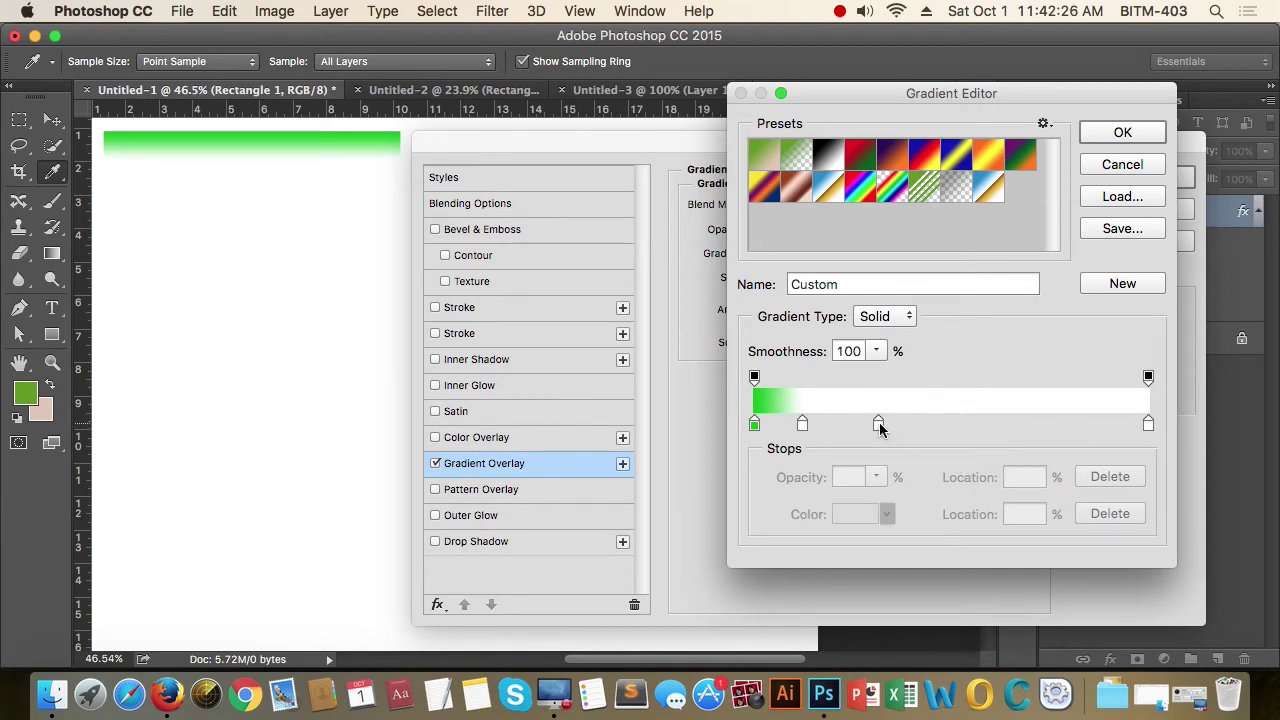
pyautogui.moveTo(878, 424); pyautogui.dragTo(820, 448)
pyautogui.click(802, 424)
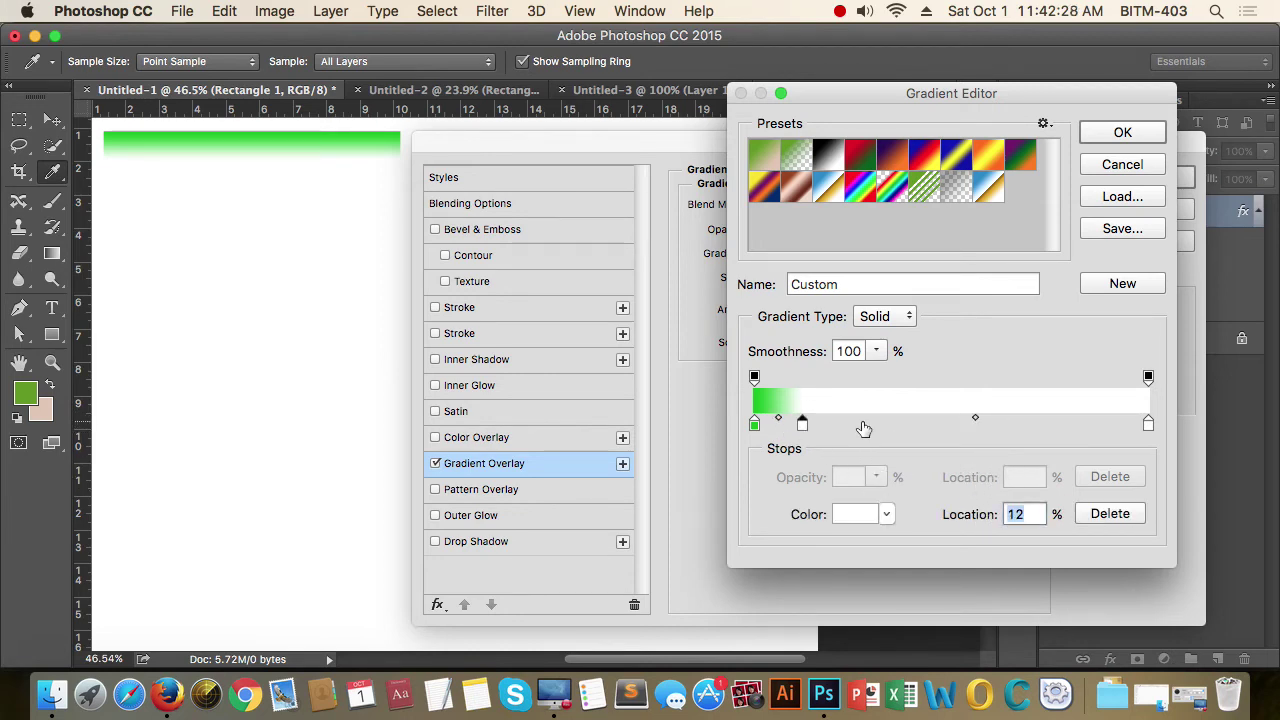
pyautogui.click(1110, 514)
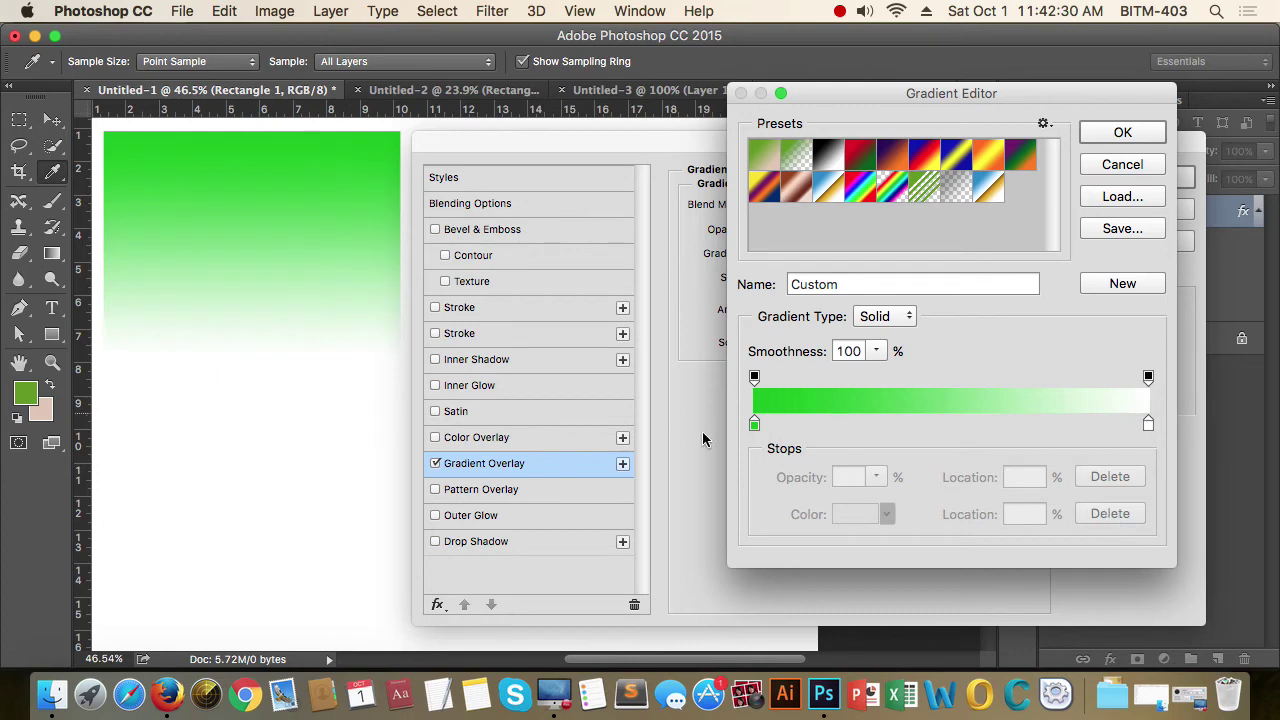
# Step: Close the Gradient Editor without changes and move the Layer Style dialog aside
pyautogui.click(1085, 93)
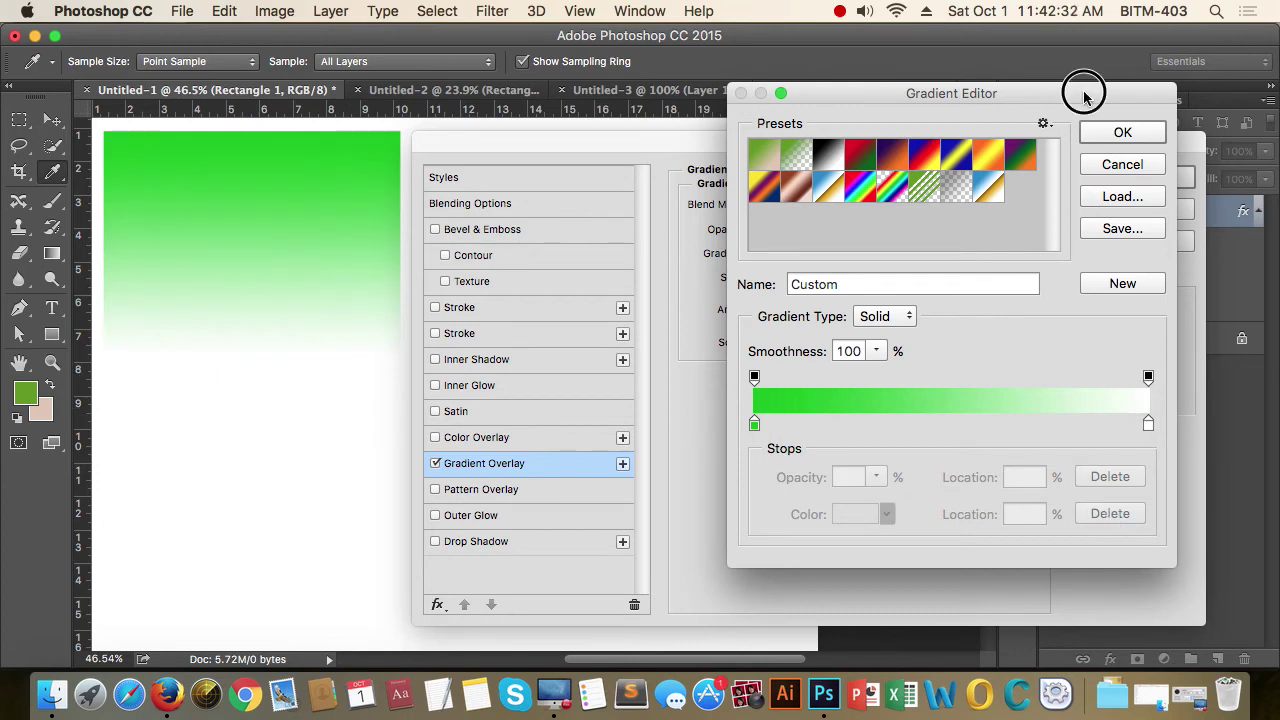
pyautogui.moveTo(1085, 93); pyautogui.dragTo(952, 95)
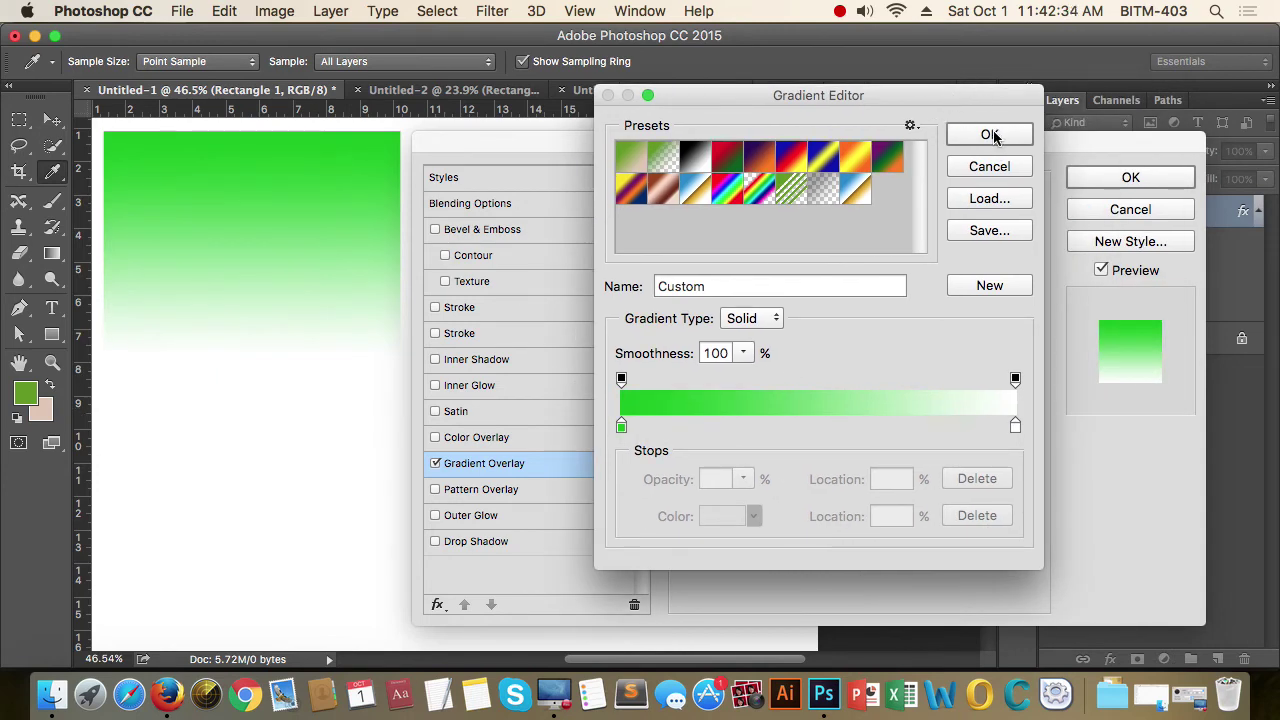
pyautogui.click(989, 167)
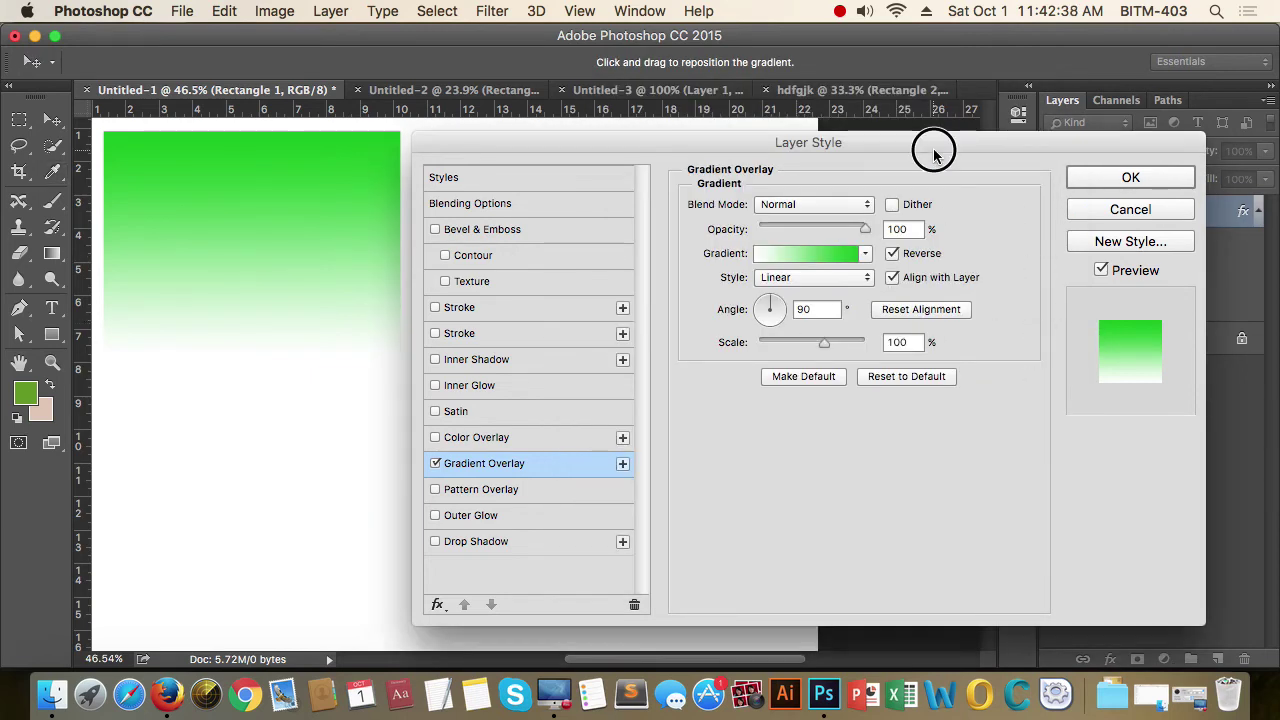
pyautogui.moveTo(935, 150); pyautogui.dragTo(979, 128)
# Step: Swap Gradient Overlay for Pattern Overlay and enlarge the pattern picker list
pyautogui.click(479, 441)
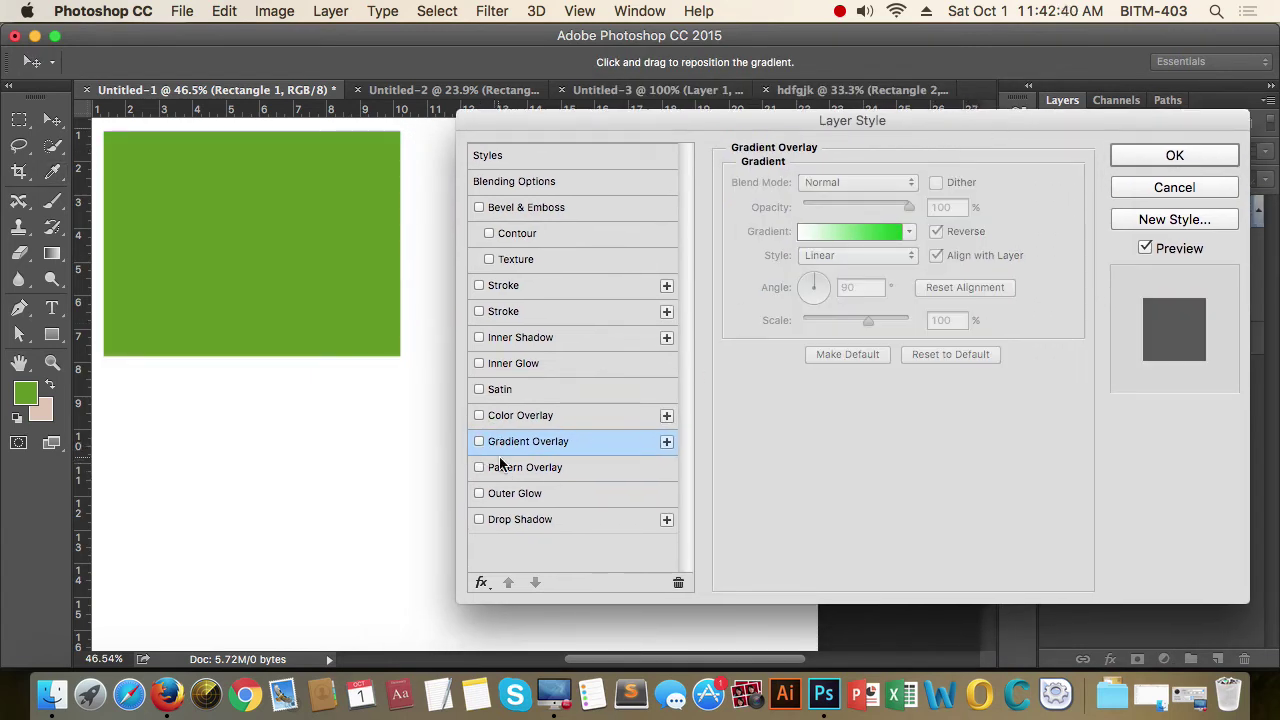
pyautogui.click(479, 467)
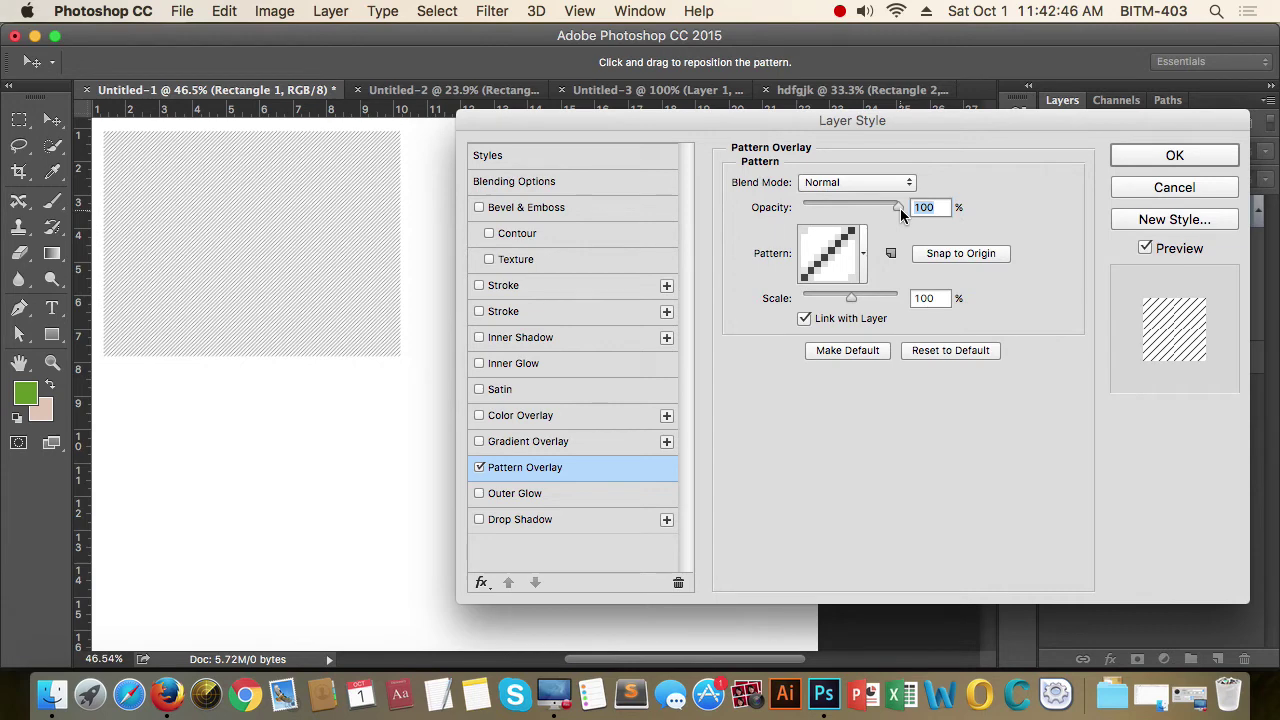
pyautogui.click(866, 259)
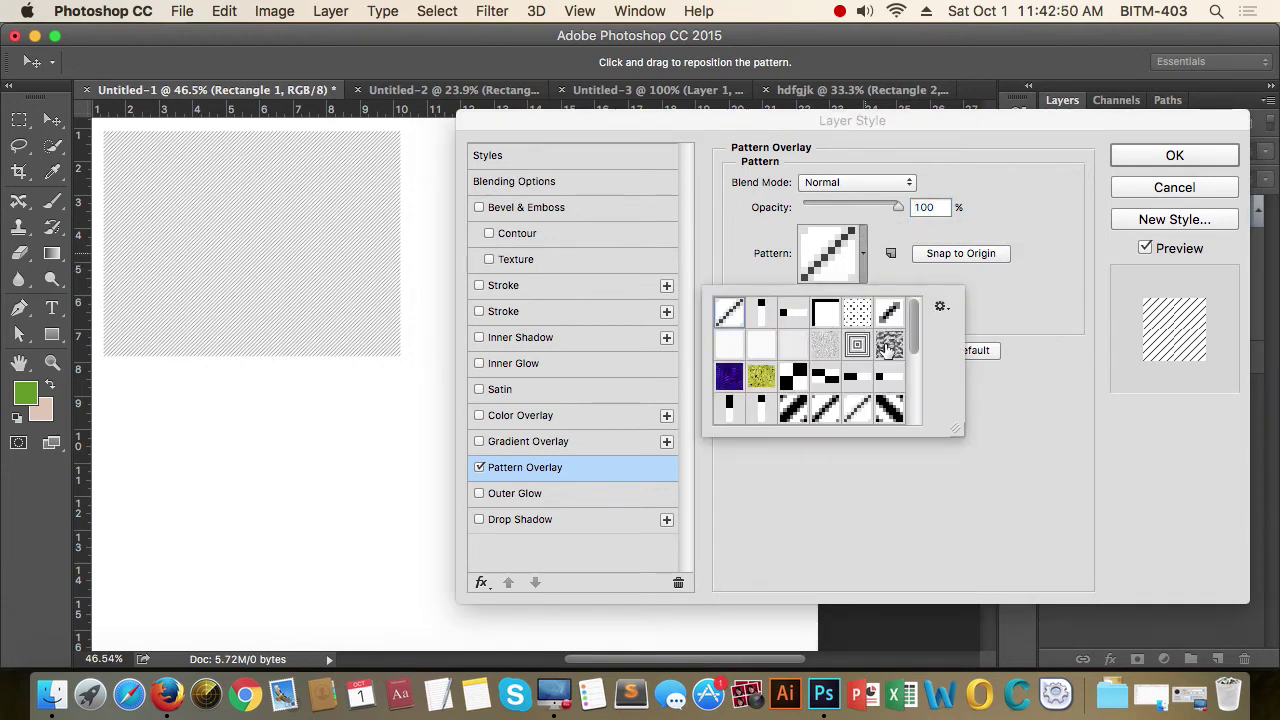
pyautogui.moveTo(957, 431); pyautogui.dragTo(1034, 506)
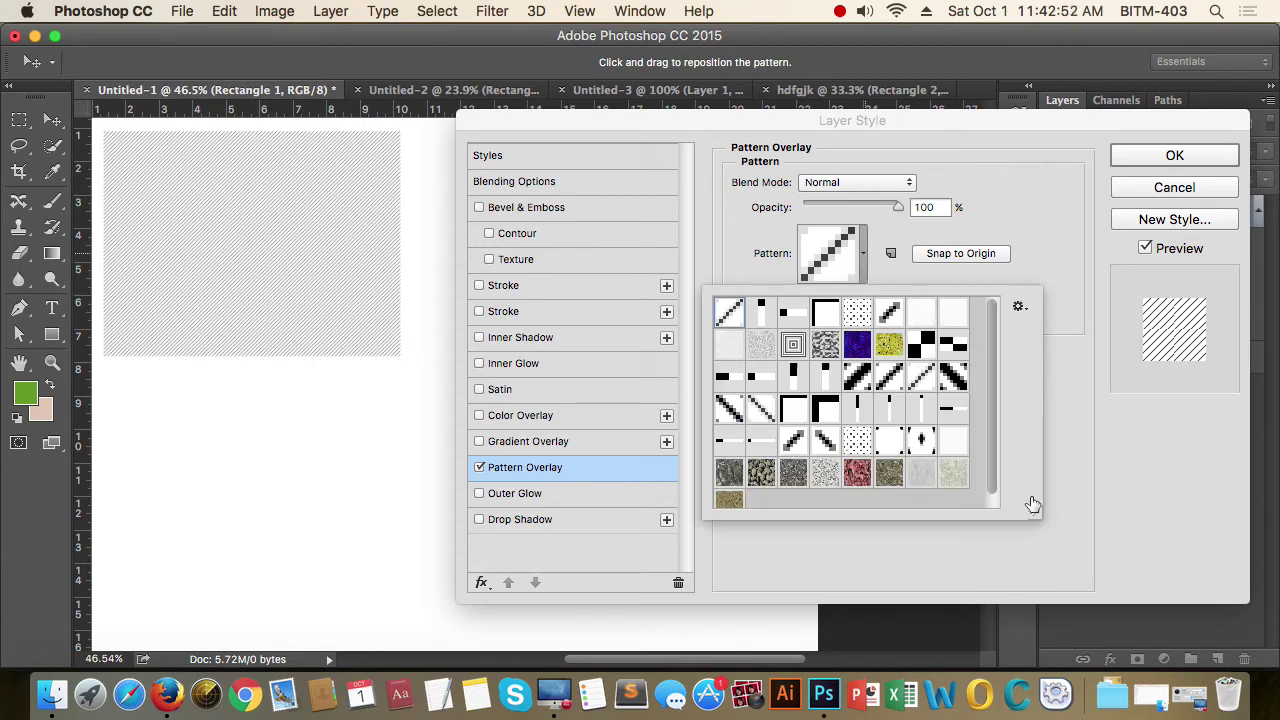
pyautogui.scroll(-2, 905, 413)
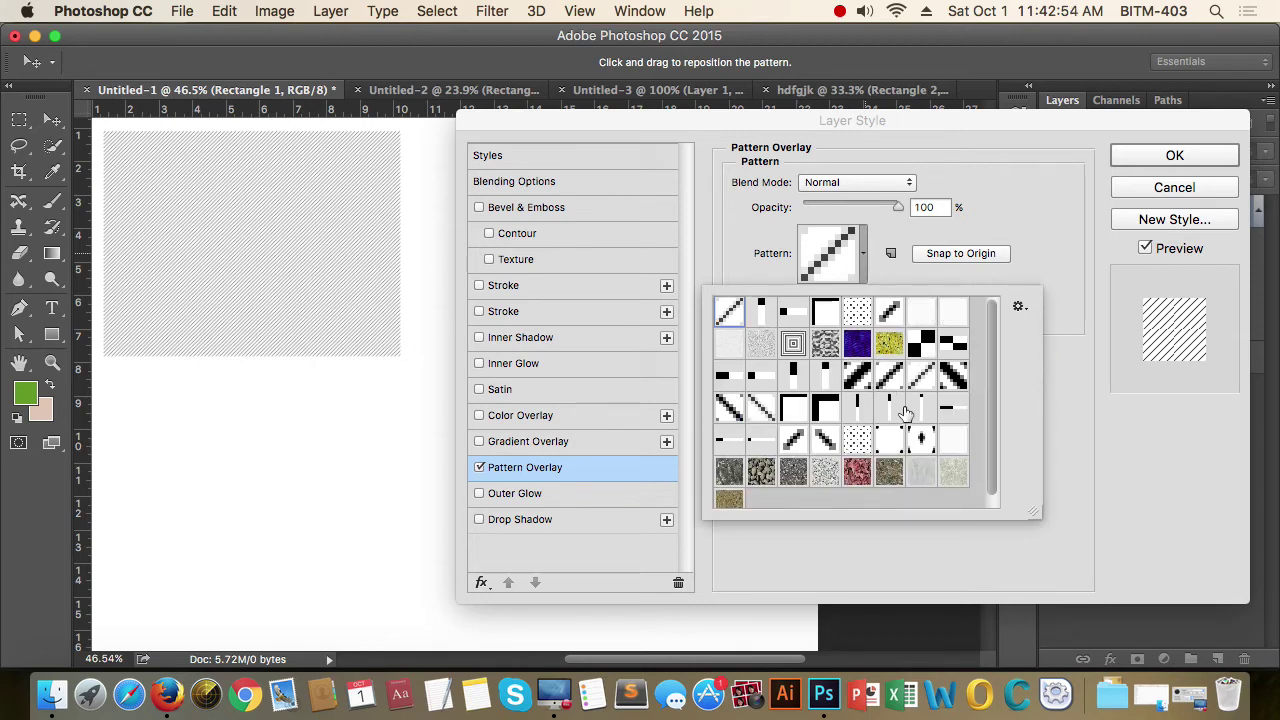
pyautogui.scroll(2, 905, 413)
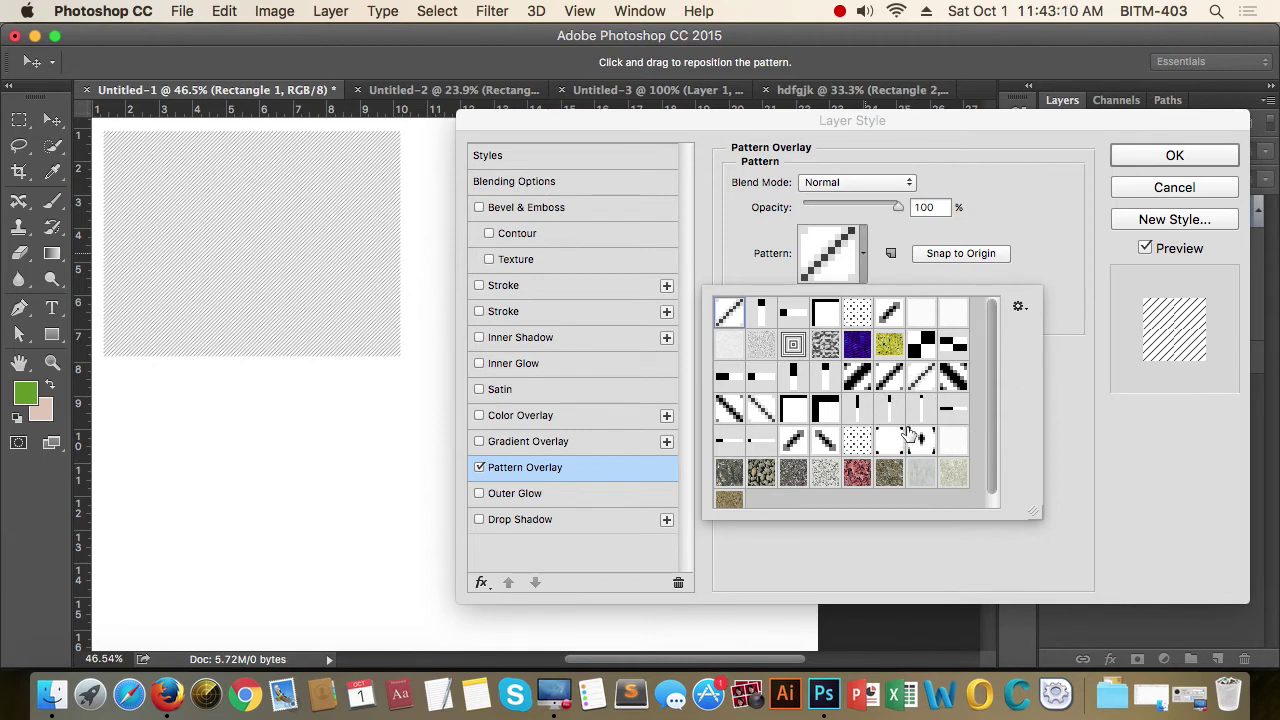
# Step: Try dotted, texture and line patterns, ending on the fine diagonal-stripe pattern
pyautogui.click(921, 315)
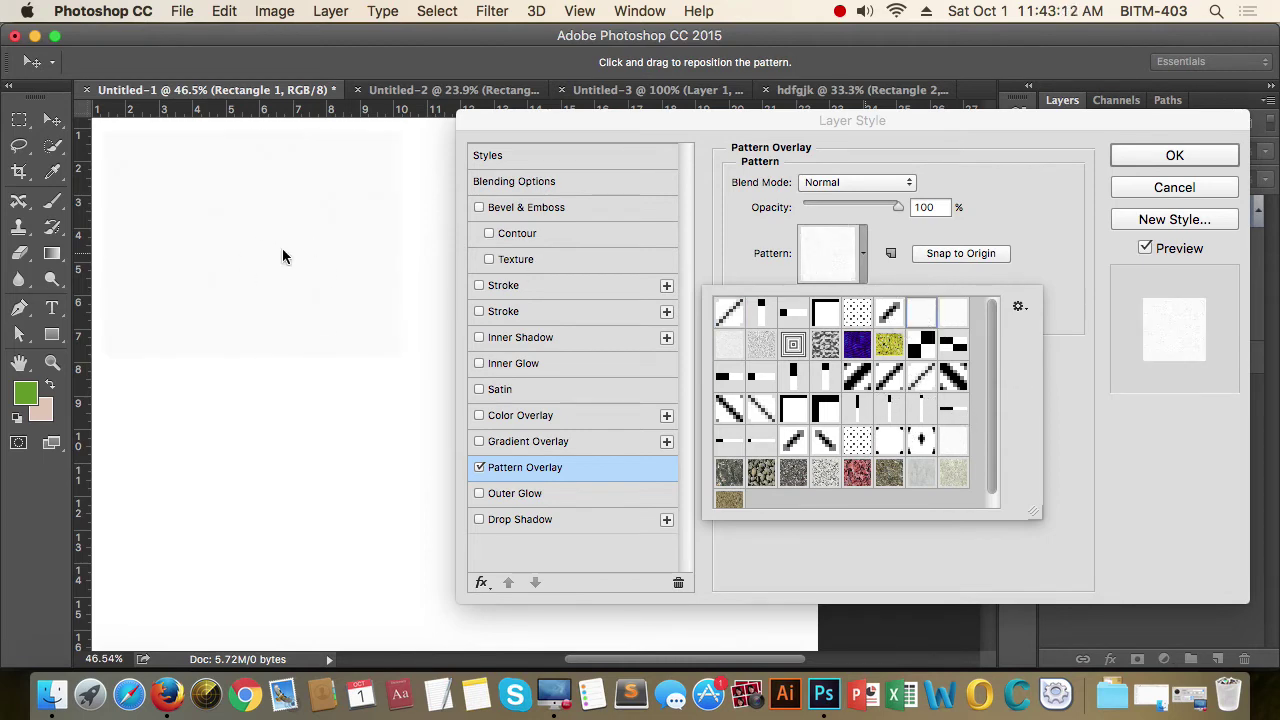
pyautogui.click(957, 313)
pyautogui.click(857, 313)
pyautogui.click(857, 344)
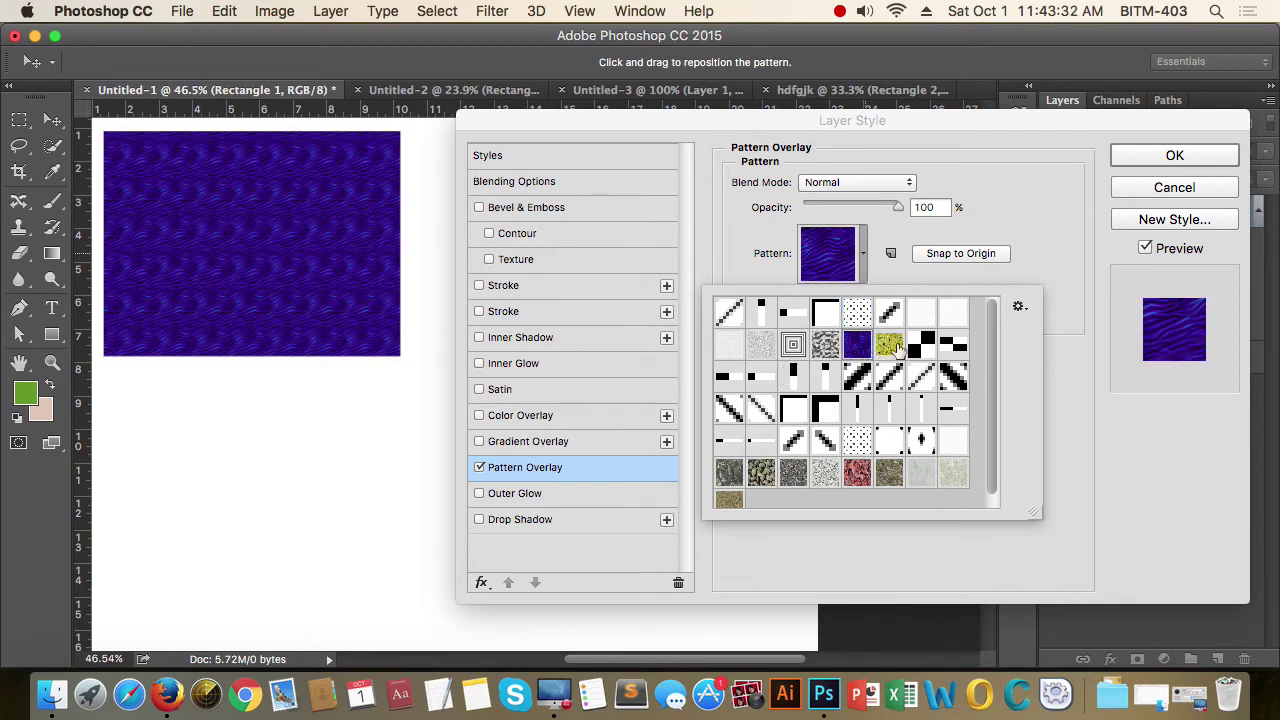
pyautogui.click(889, 344)
pyautogui.click(921, 344)
pyautogui.click(953, 344)
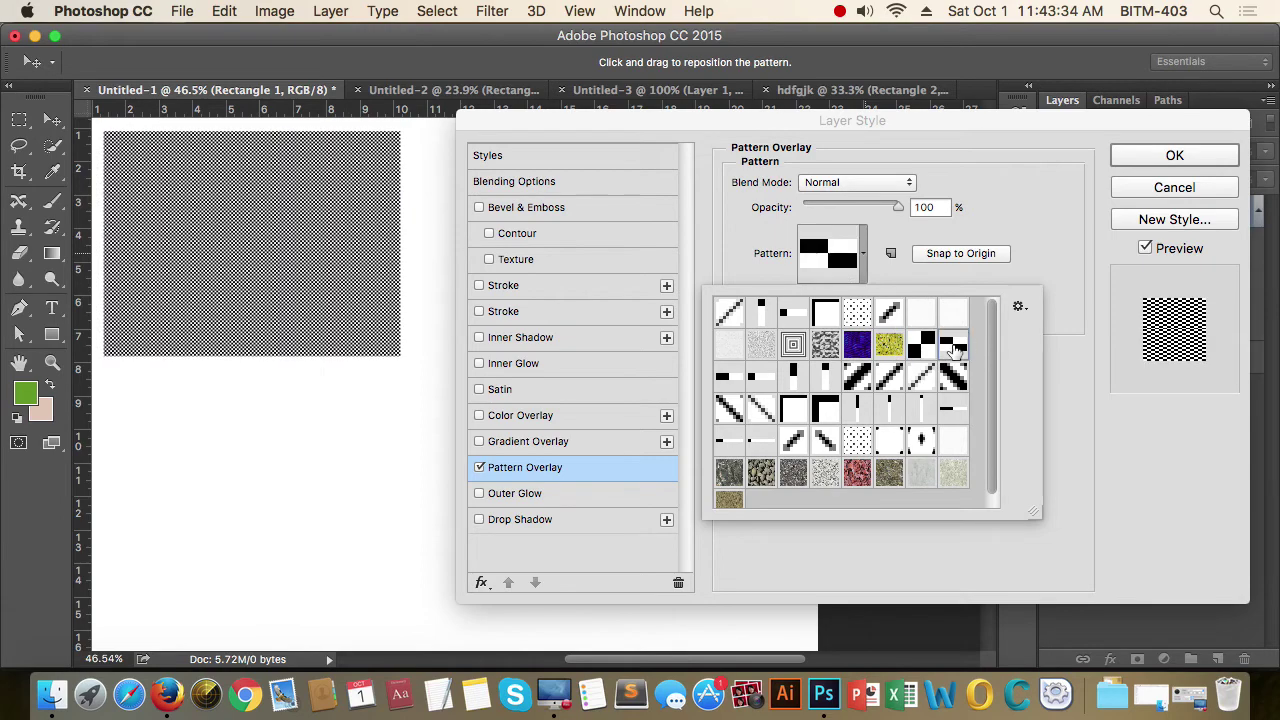
pyautogui.click(953, 377)
pyautogui.click(921, 377)
pyautogui.click(889, 377)
pyautogui.click(857, 377)
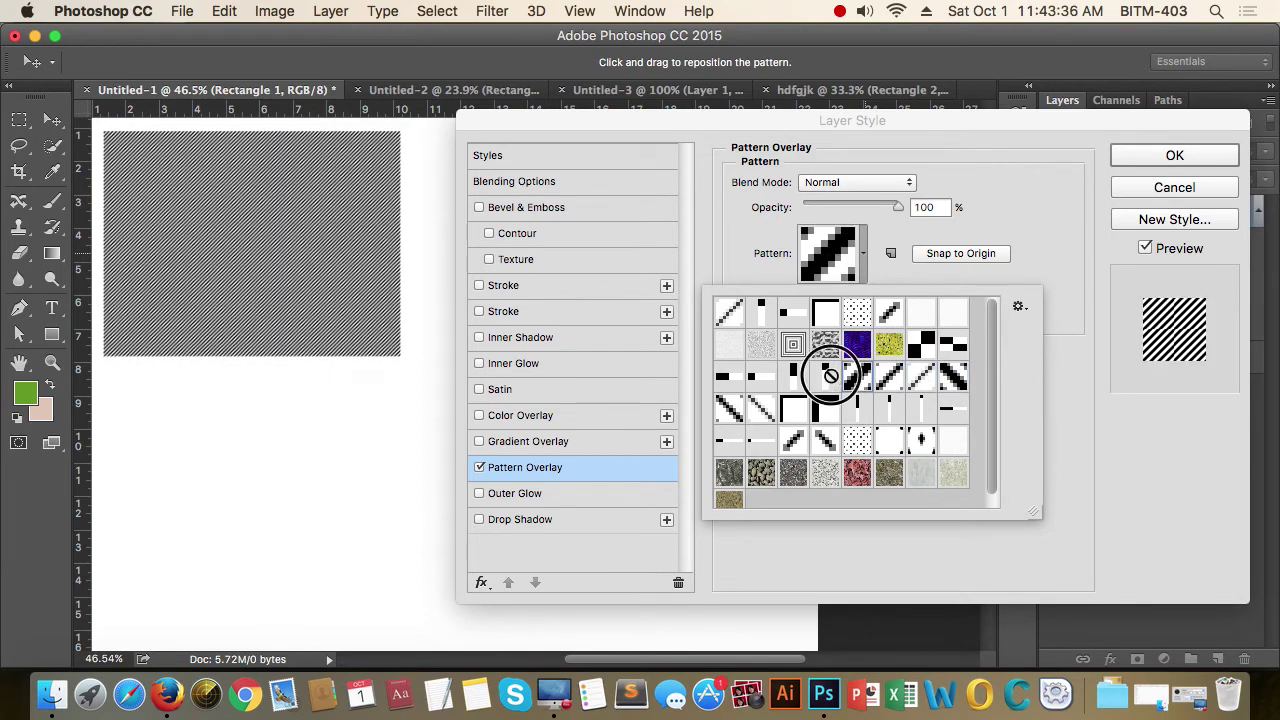
pyautogui.click(825, 377)
pyautogui.click(790, 377)
pyautogui.click(761, 377)
pyautogui.click(761, 344)
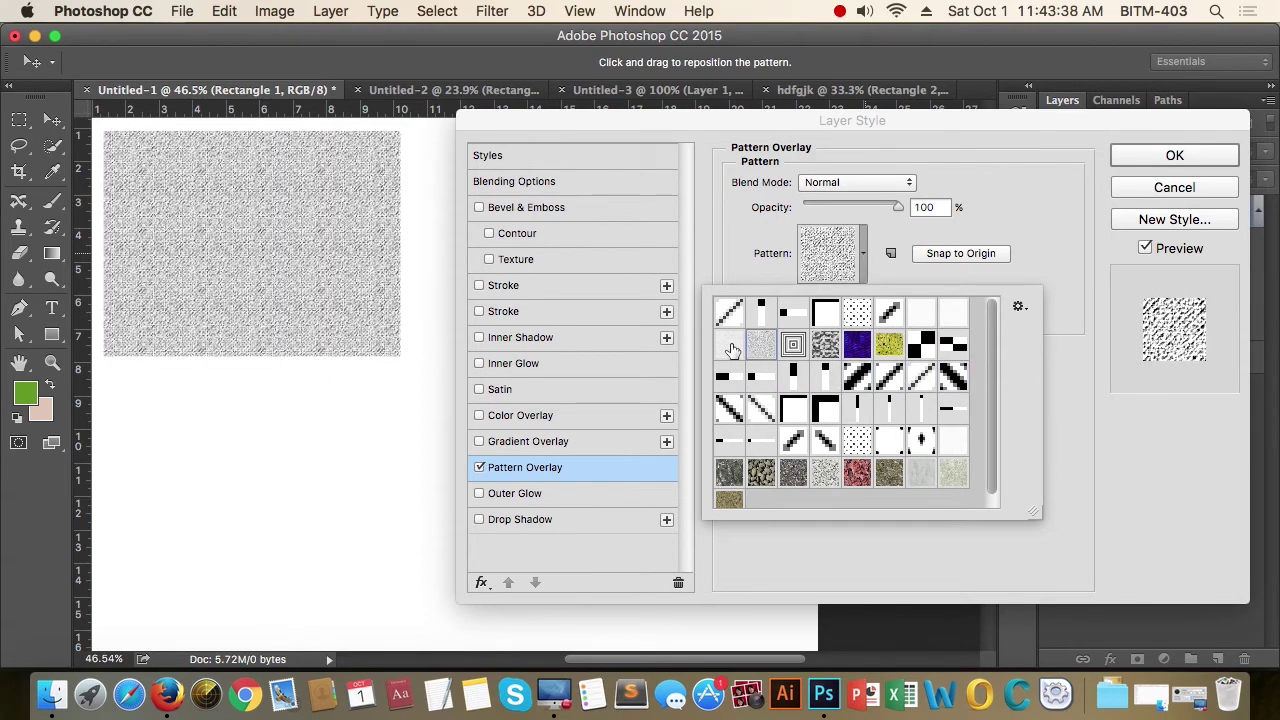
pyautogui.click(730, 346)
pyautogui.click(730, 377)
pyautogui.click(730, 409)
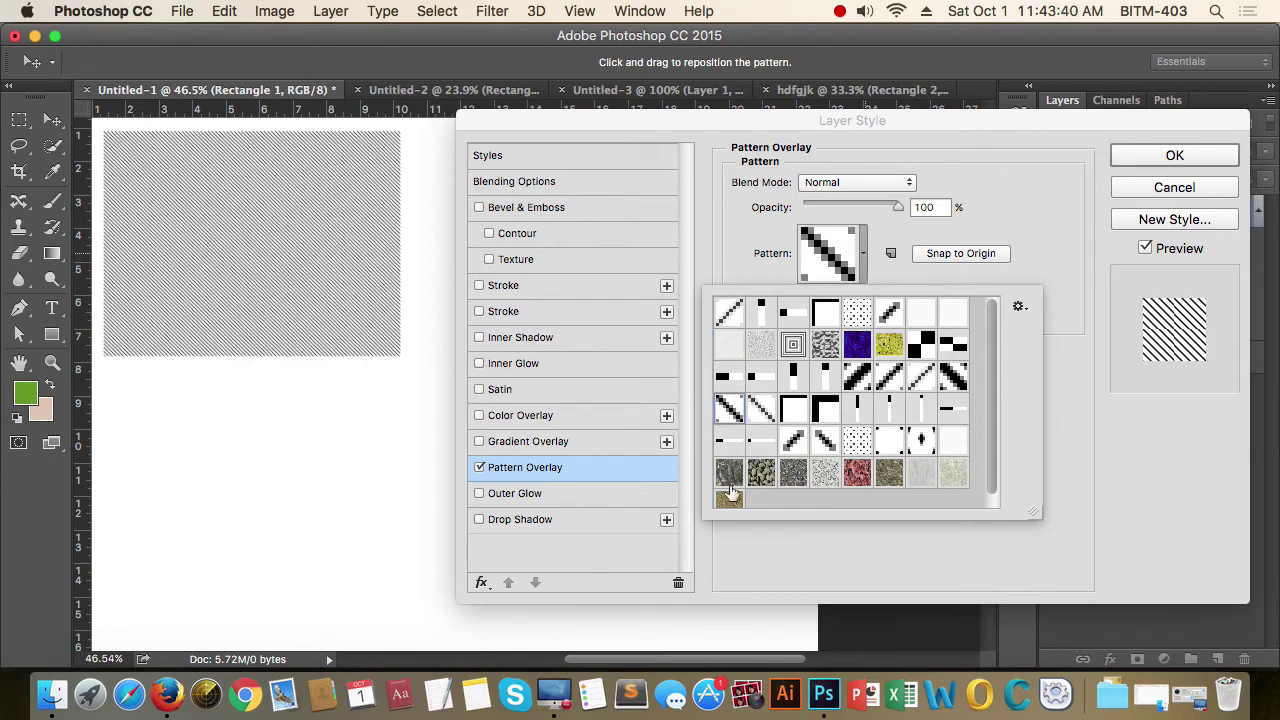
pyautogui.scroll(-1, 819, 457)
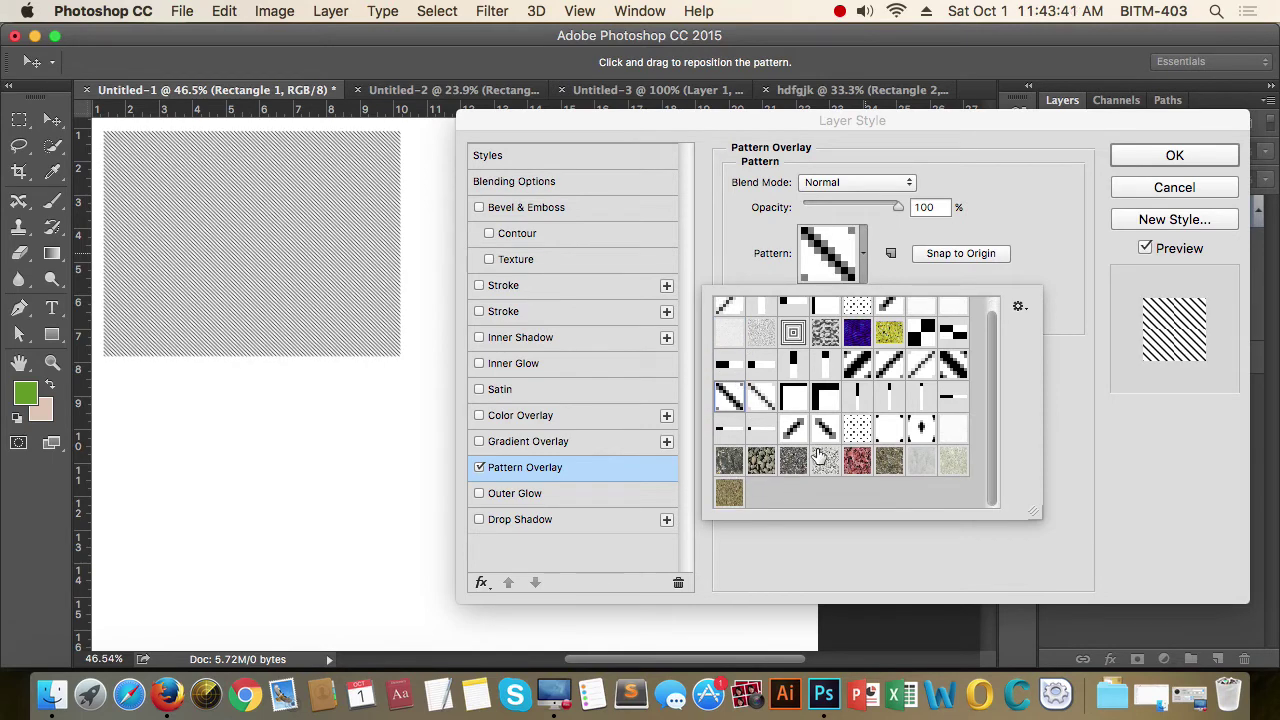
# Step: Append the Nature Patterns library and try several of its textures
pyautogui.click(1020, 306)
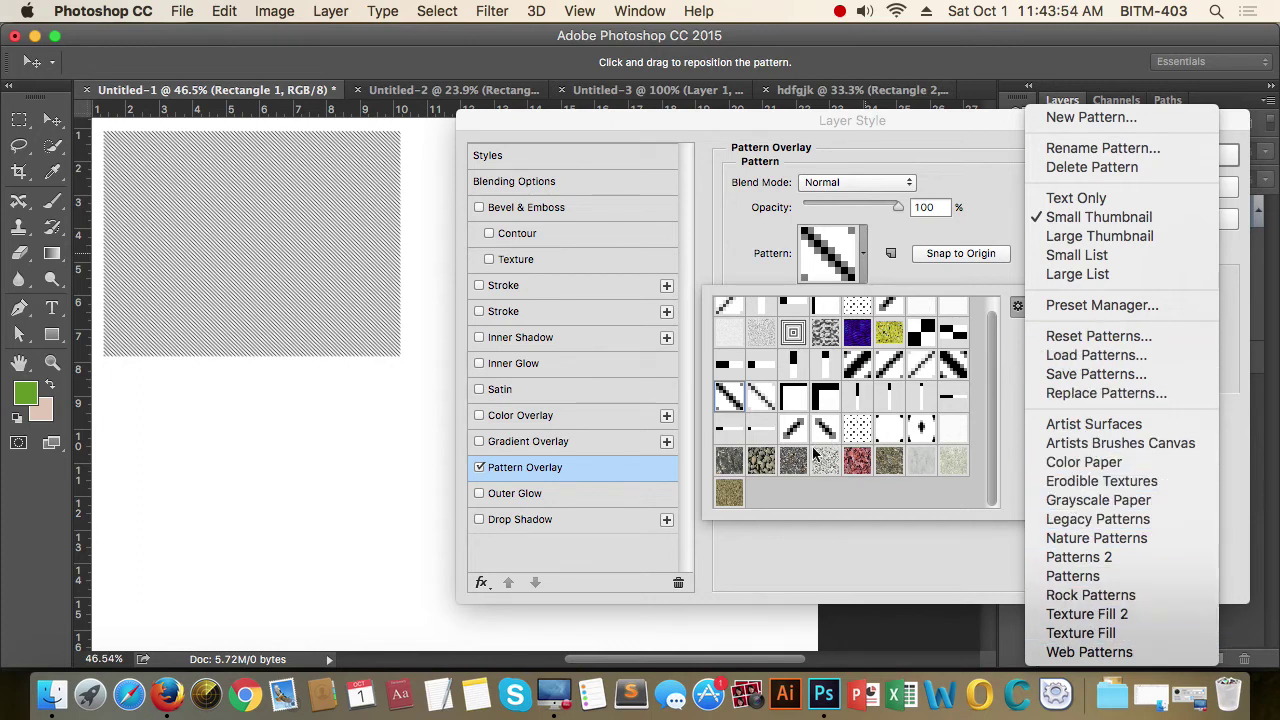
pyautogui.click(1134, 546)
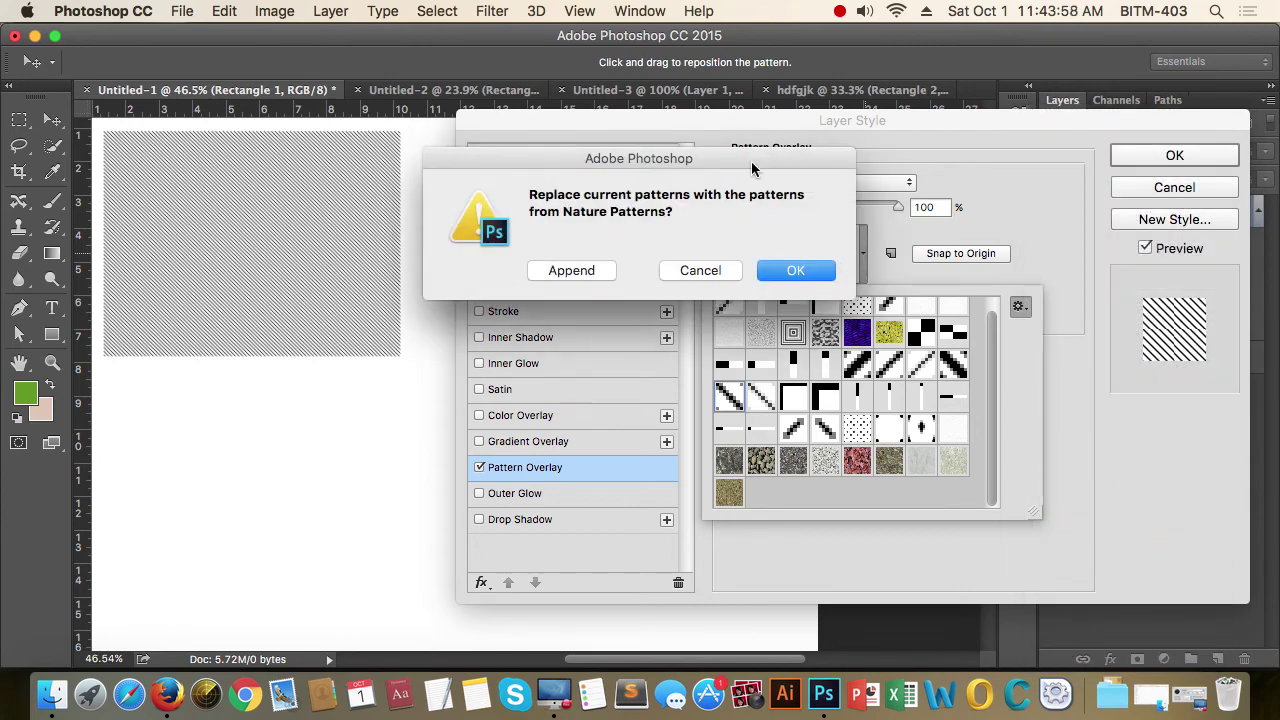
pyautogui.moveTo(740, 165); pyautogui.dragTo(776, 136)
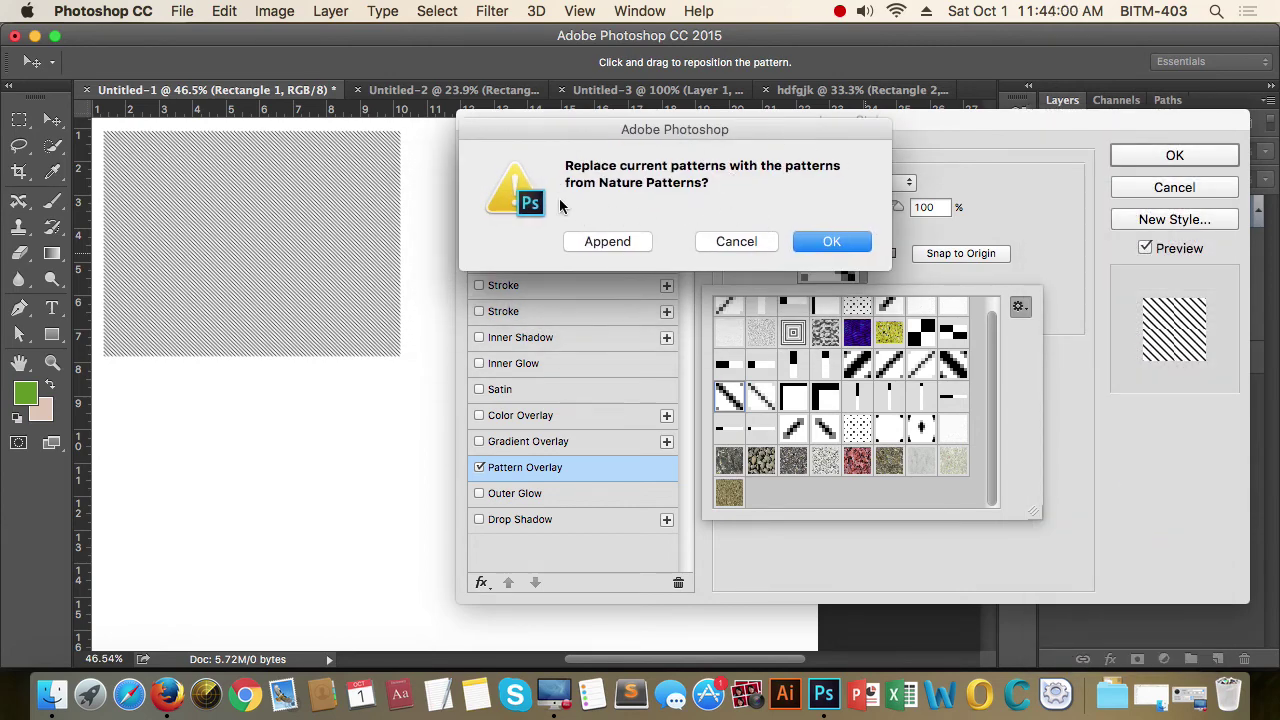
pyautogui.click(610, 242)
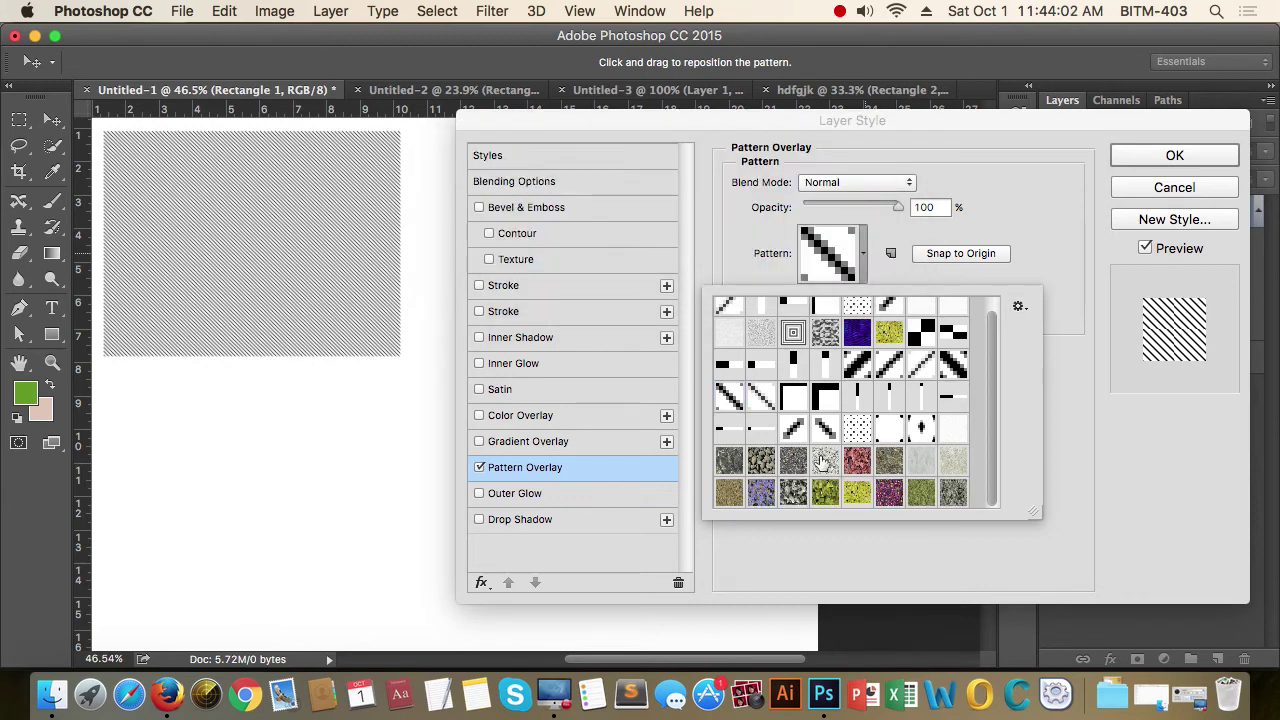
pyautogui.click(763, 492)
pyautogui.click(792, 492)
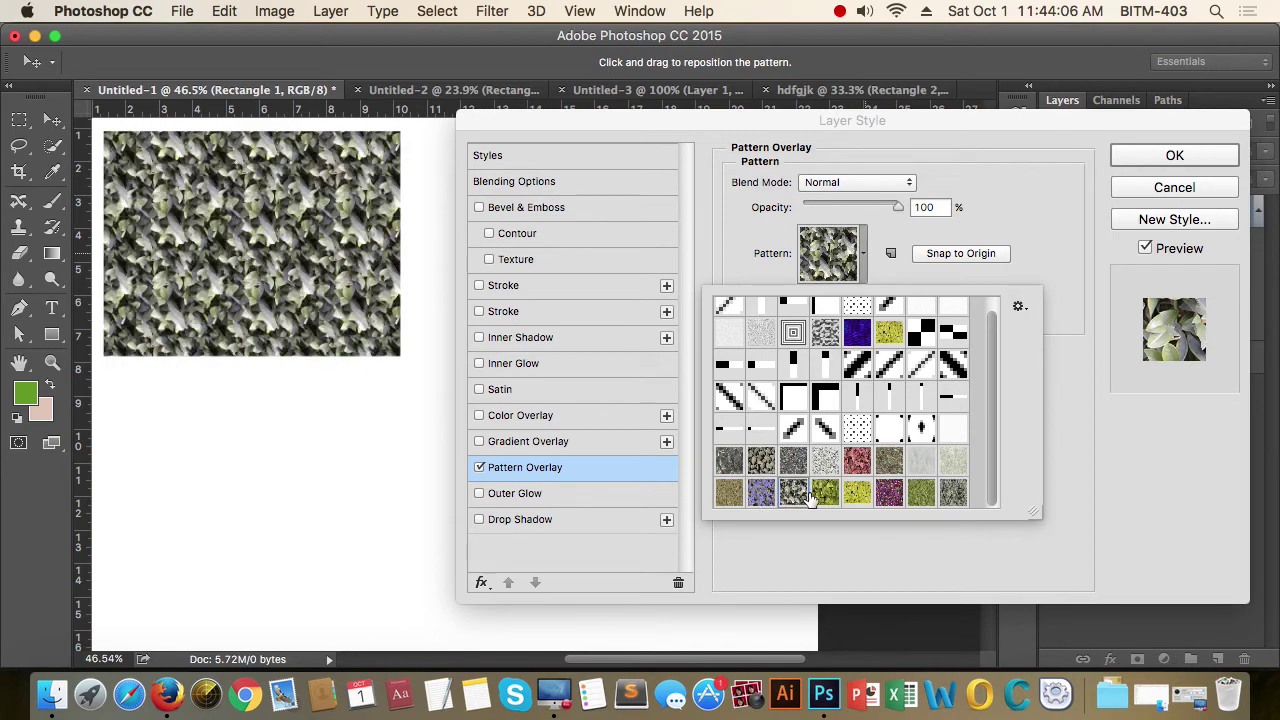
pyautogui.click(825, 492)
pyautogui.click(857, 492)
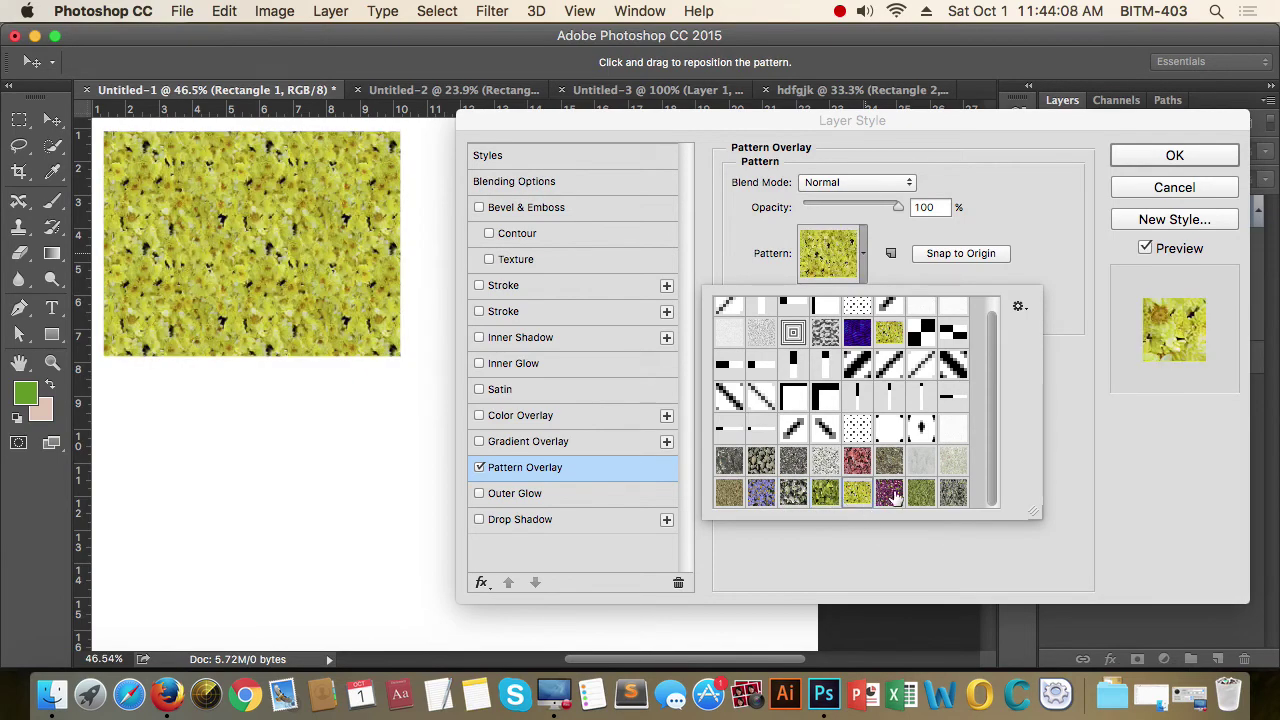
pyautogui.click(889, 492)
pyautogui.click(921, 492)
pyautogui.click(953, 492)
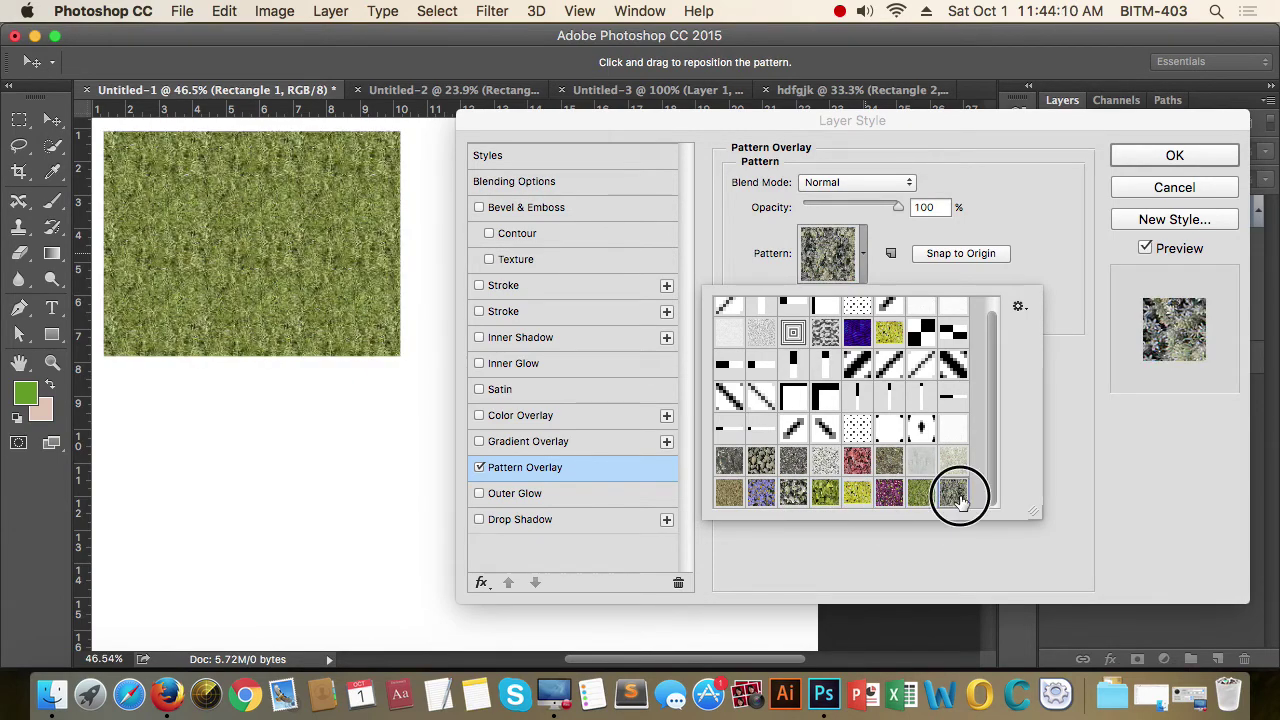
# Step: Append the Web Patterns library and try its swatches, ending on the sparse dot pattern
pyautogui.click(1019, 306)
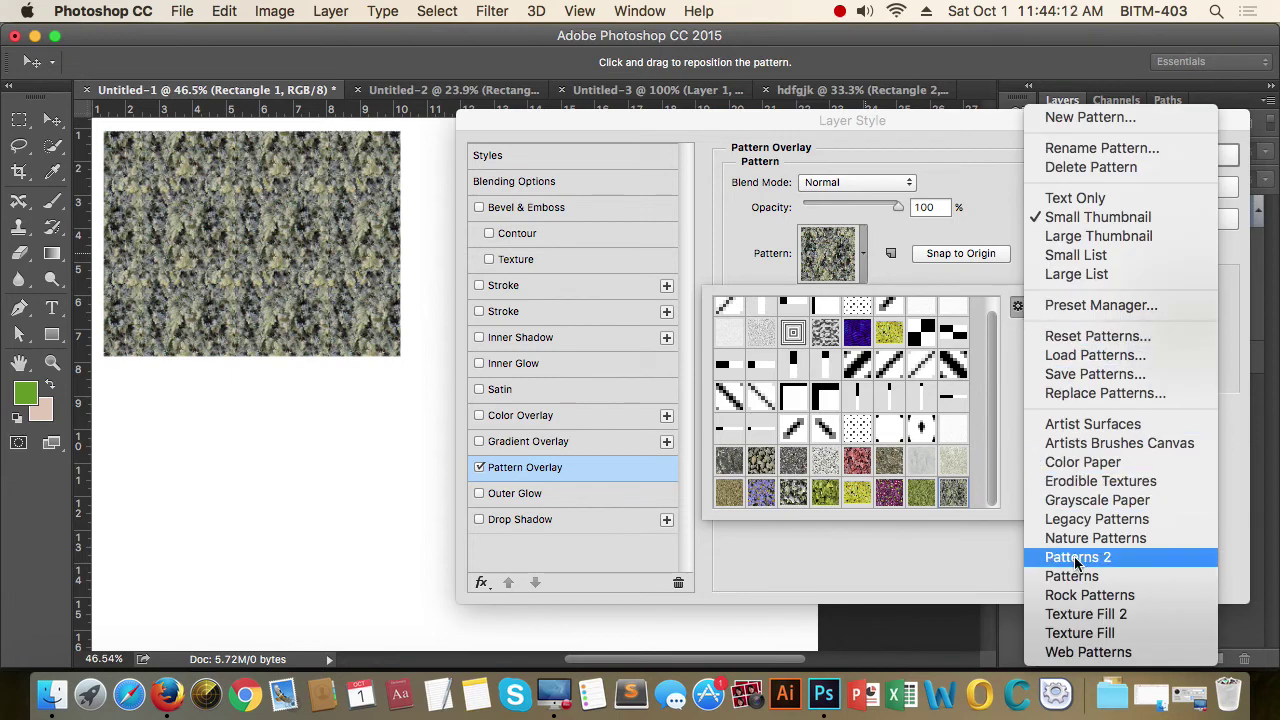
pyautogui.click(1088, 652)
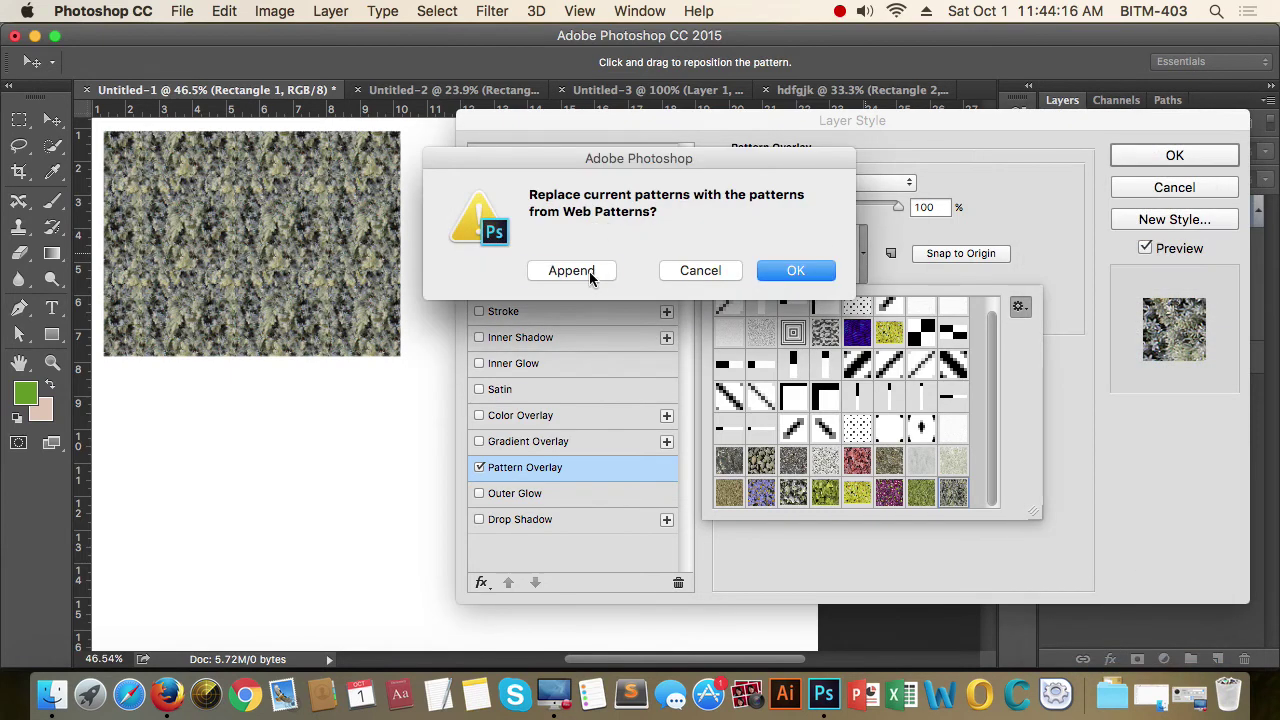
pyautogui.click(571, 270)
pyautogui.scroll(-5, 920, 450)
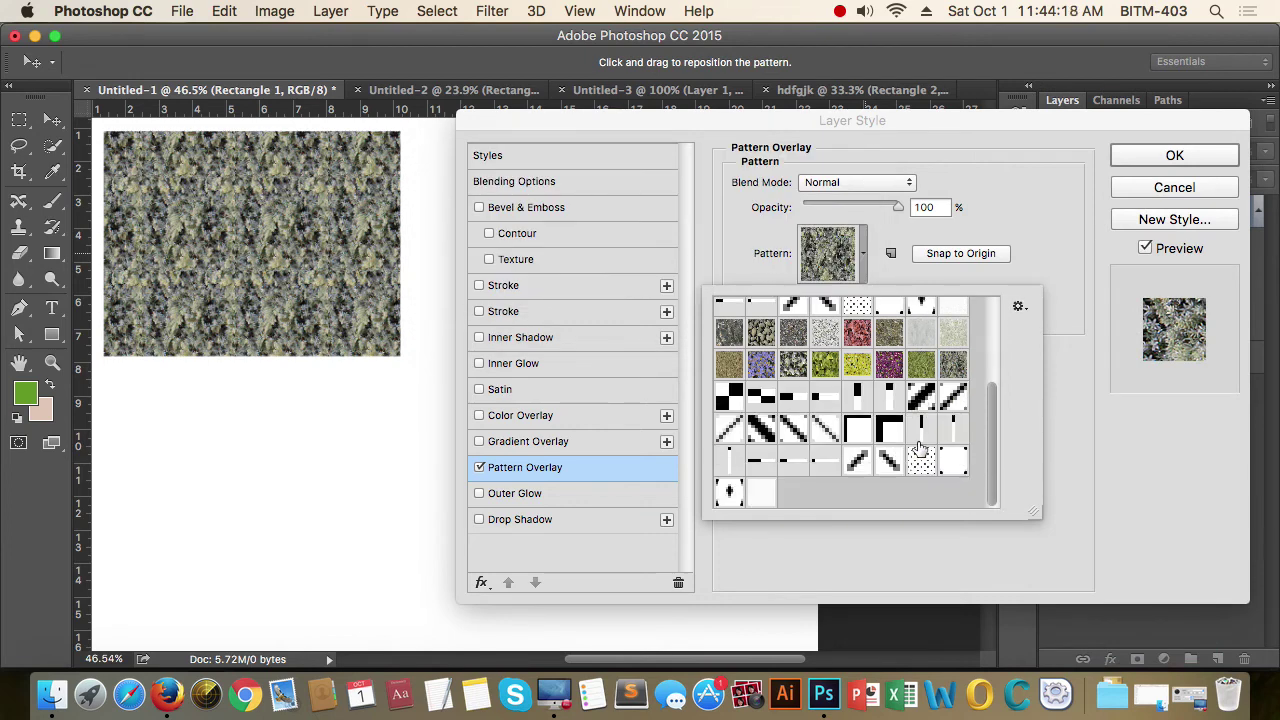
pyautogui.scroll(2, 820, 470)
pyautogui.scroll(-2, 860, 400)
pyautogui.click(729, 493)
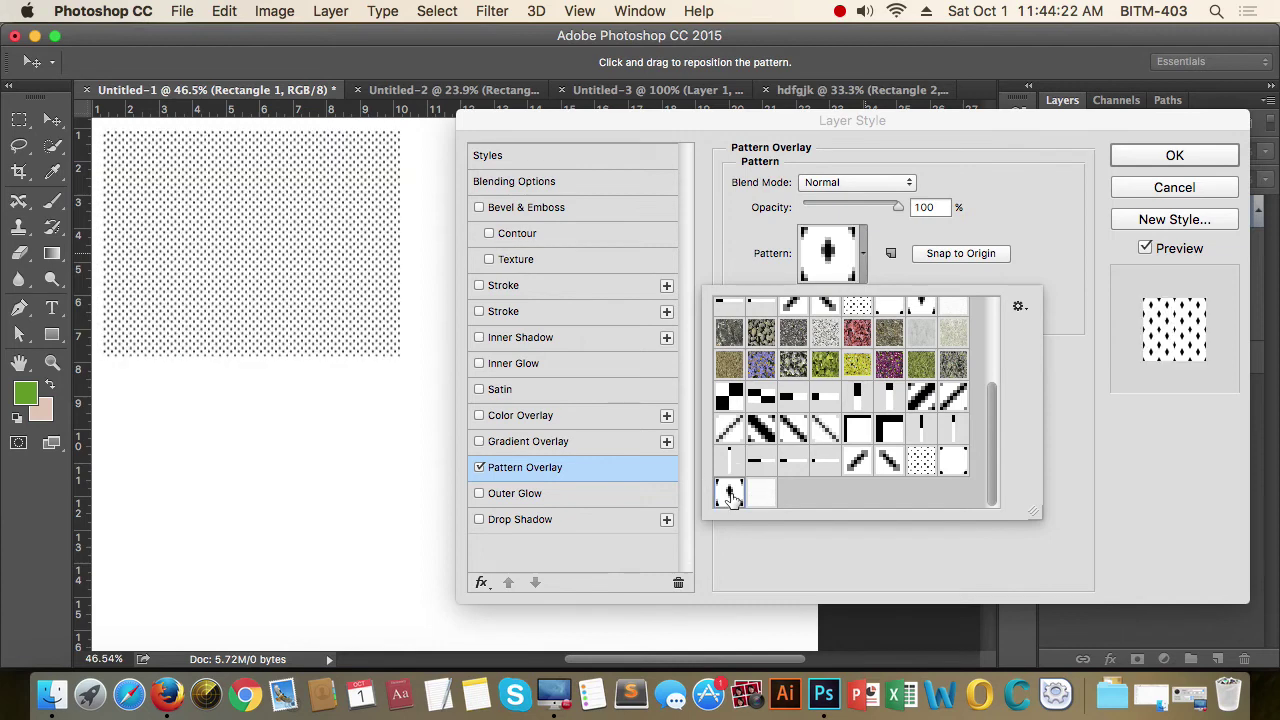
pyautogui.click(763, 495)
pyautogui.click(786, 468)
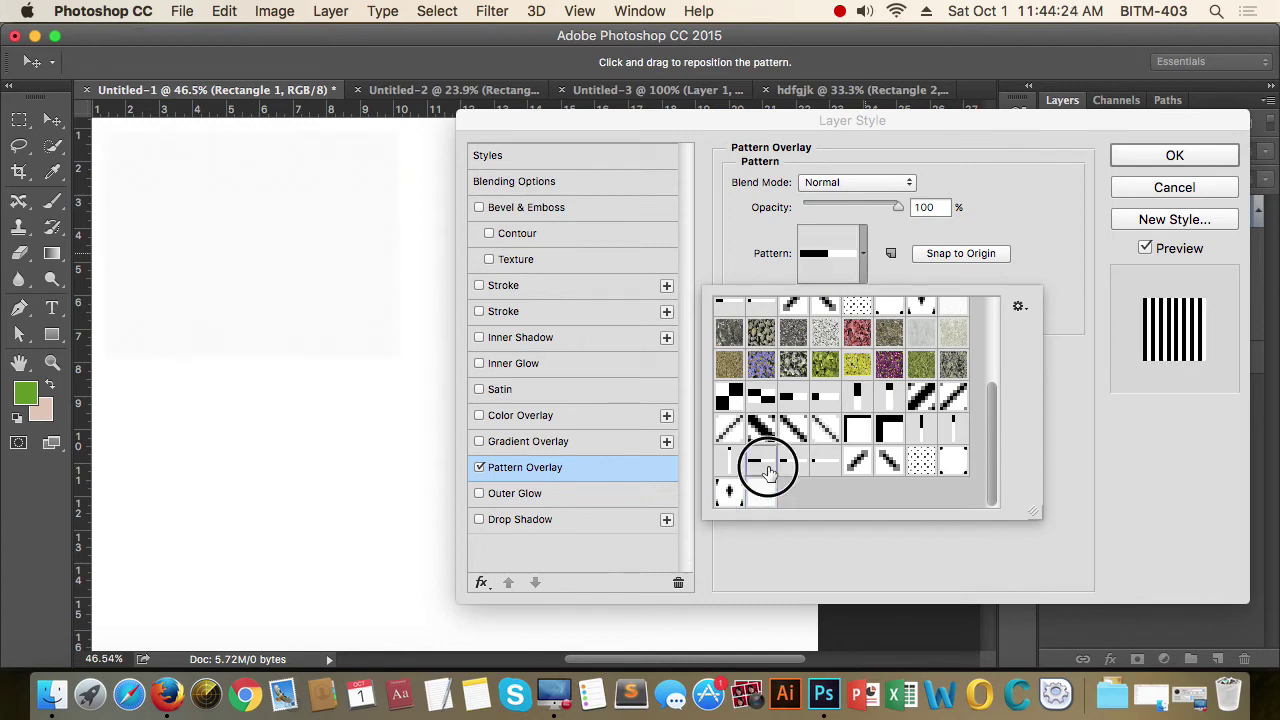
pyautogui.click(820, 466)
pyautogui.click(889, 466)
pyautogui.click(860, 465)
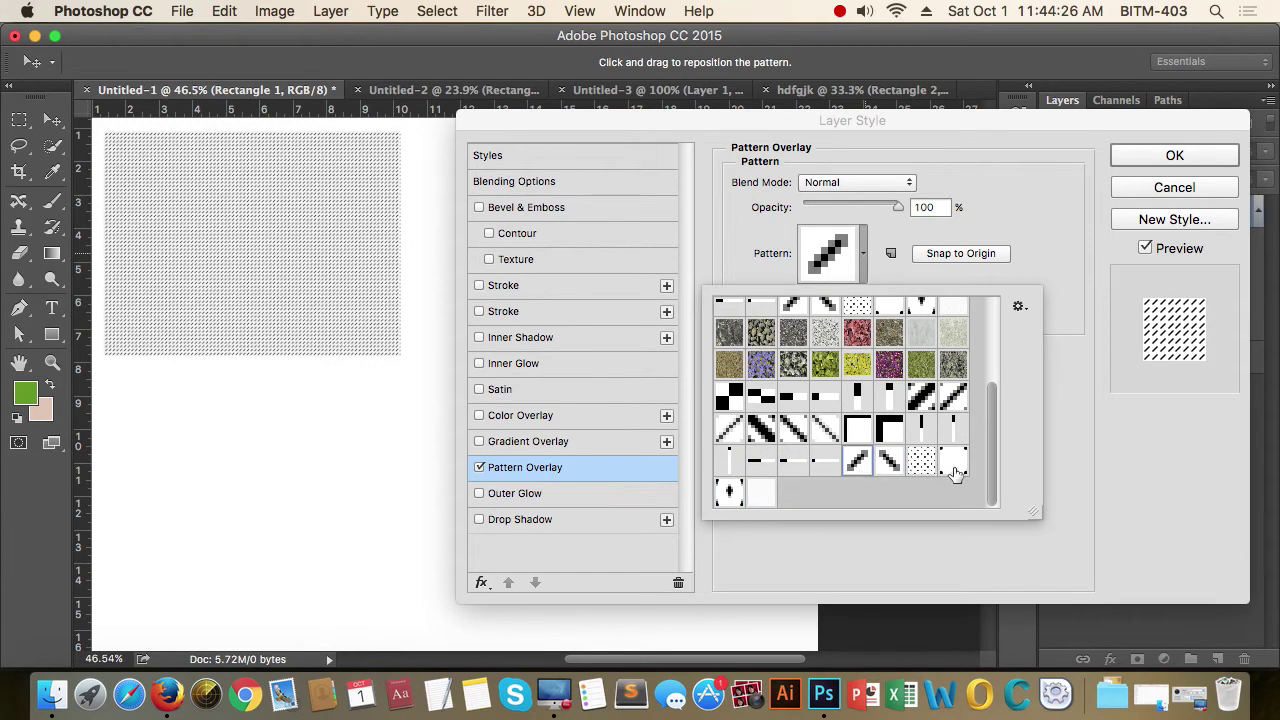
pyautogui.click(953, 466)
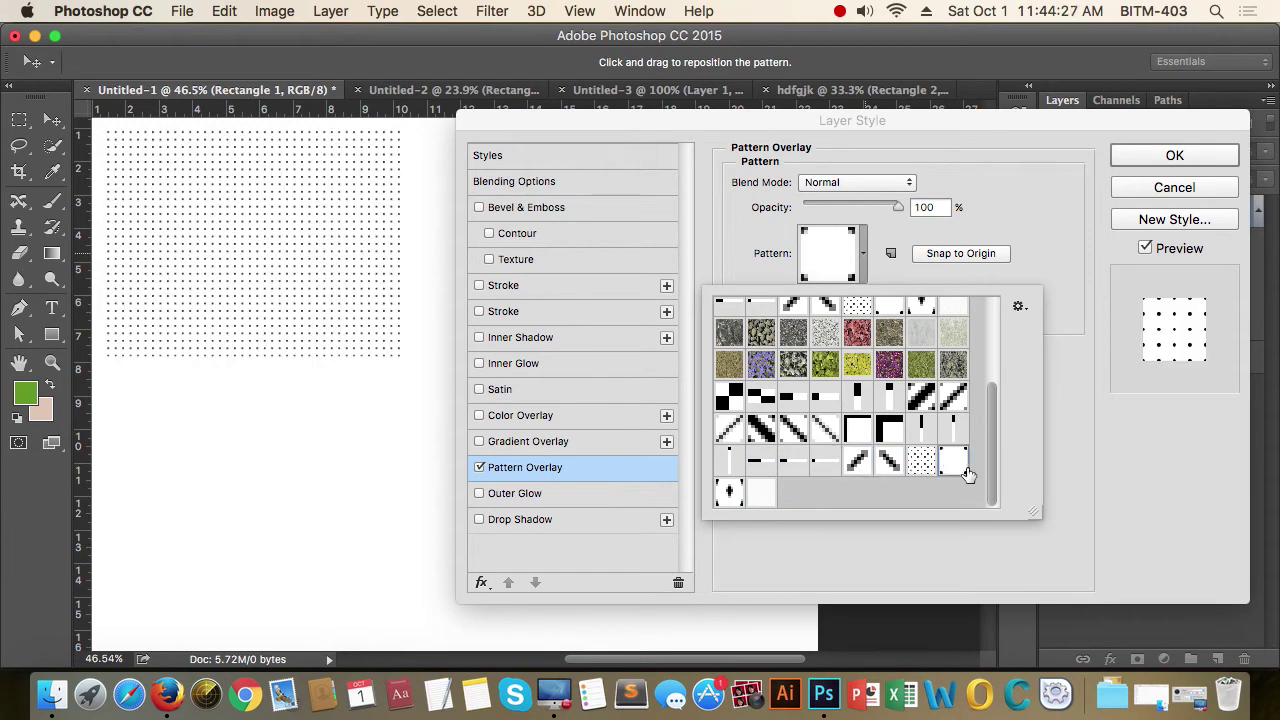
pyautogui.click(1020, 306)
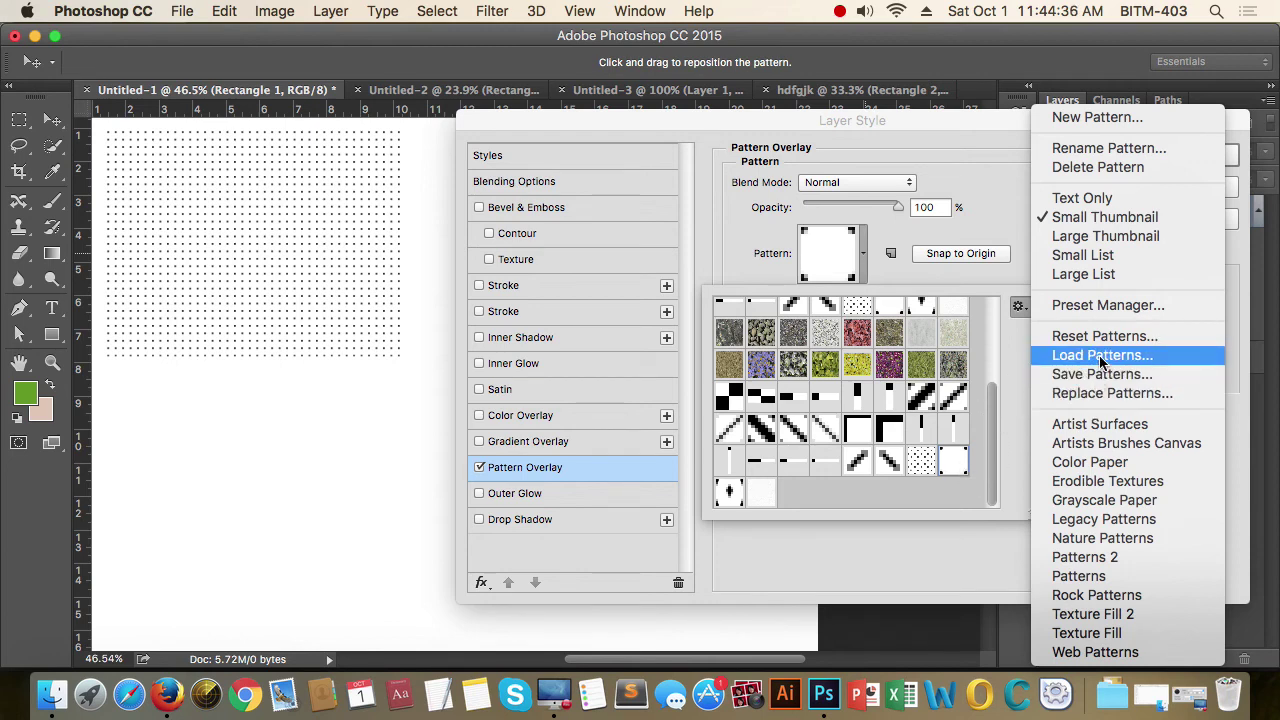
# Step: Append the default patterns via Reset Patterns, keeping the sparse dot pattern selected
pyautogui.click(1135, 338)
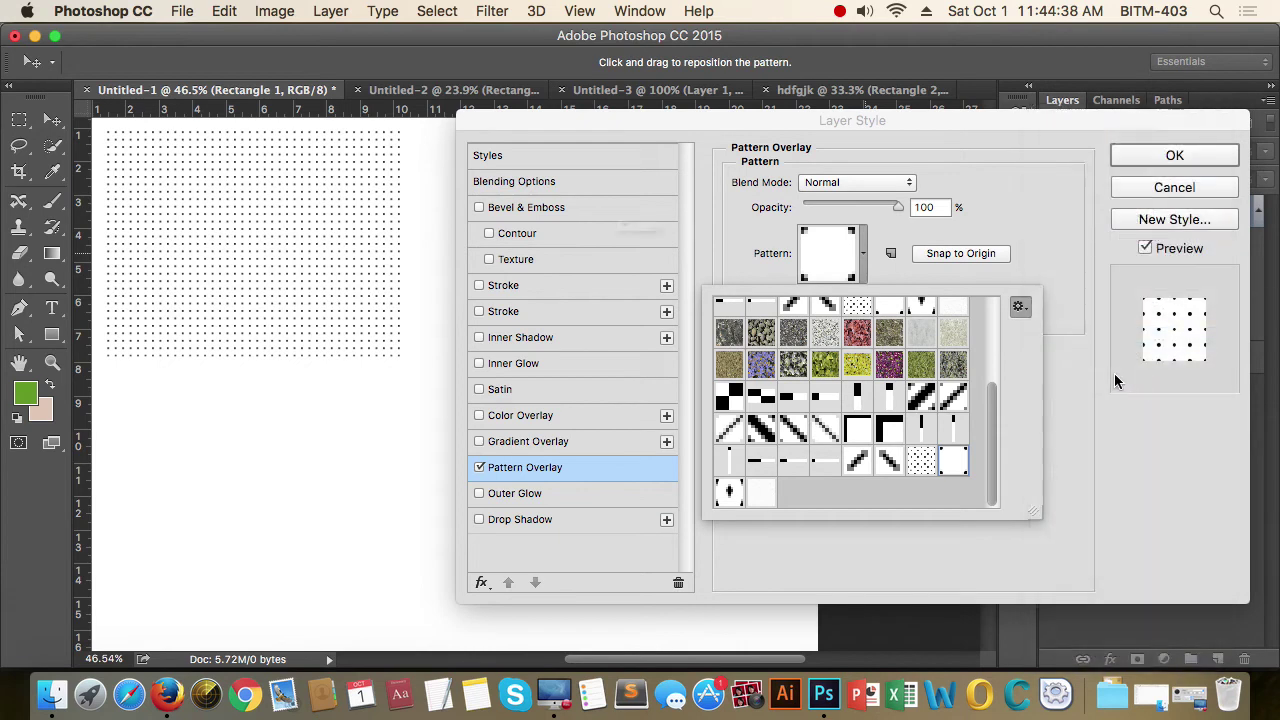
pyautogui.click(571, 270)
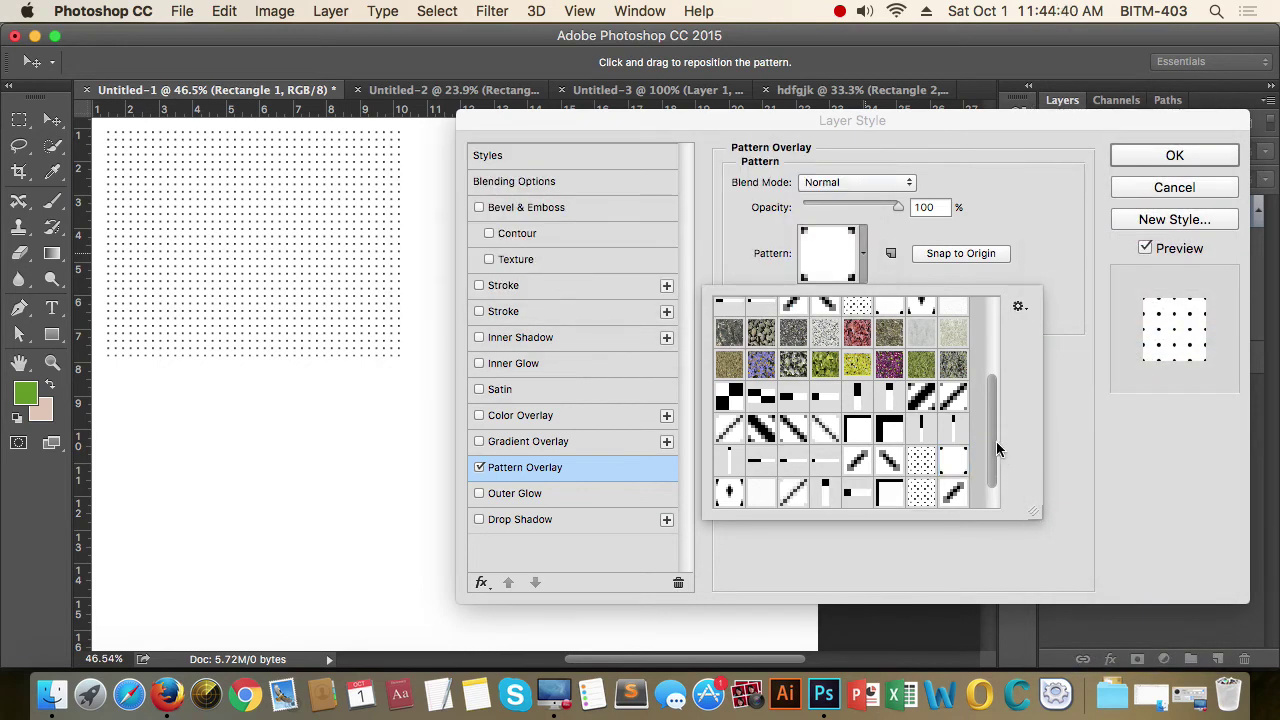
pyautogui.scroll(-1, 996, 449)
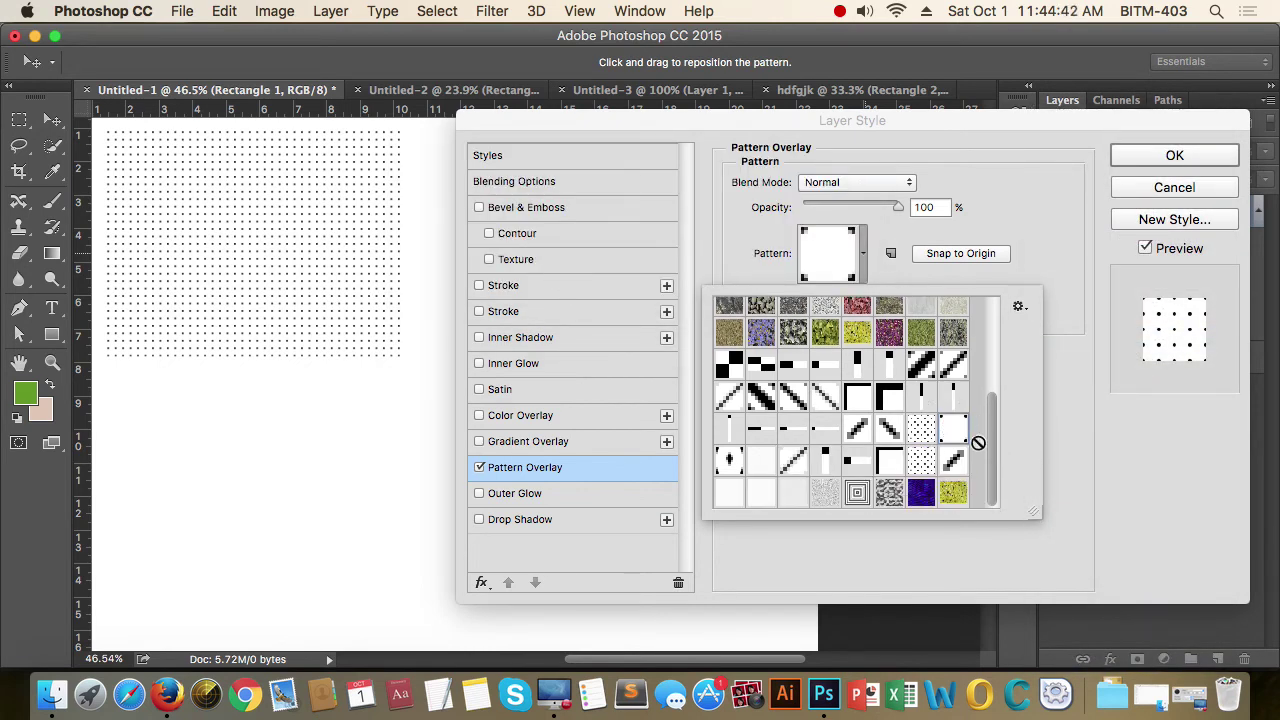
pyautogui.click(1027, 311)
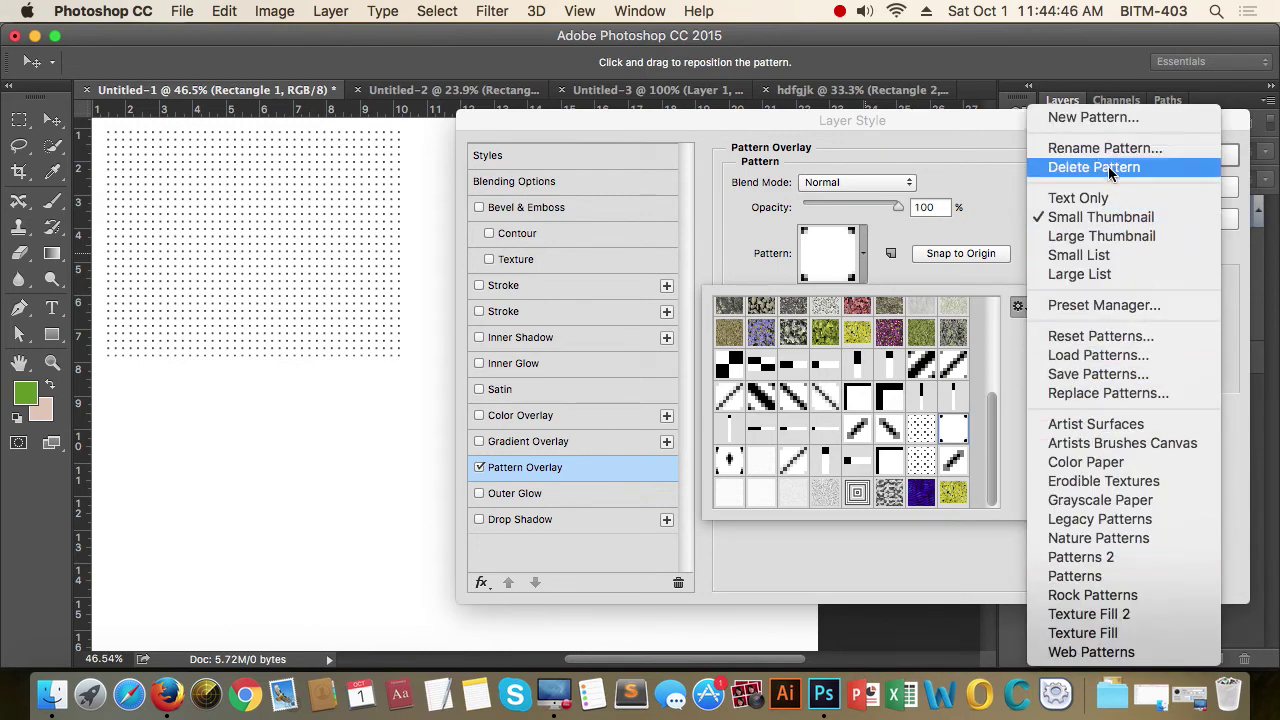
pyautogui.click(977, 170)
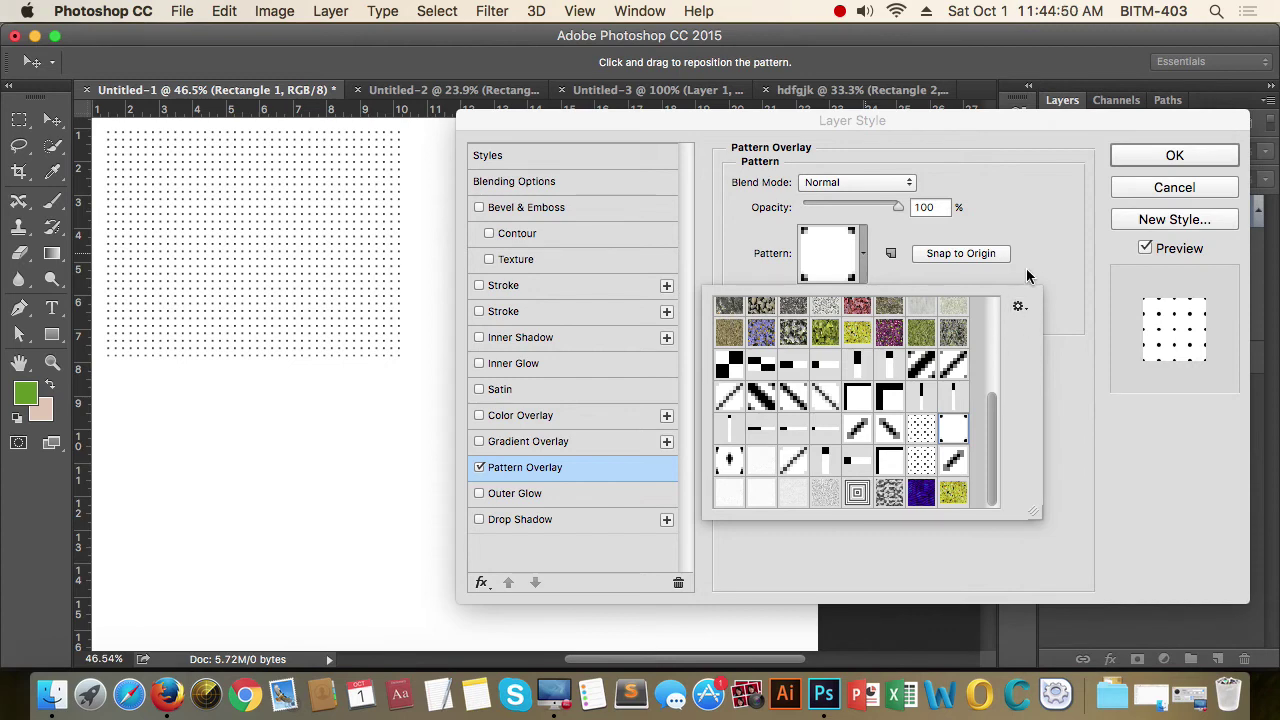
pyautogui.click(1043, 237)
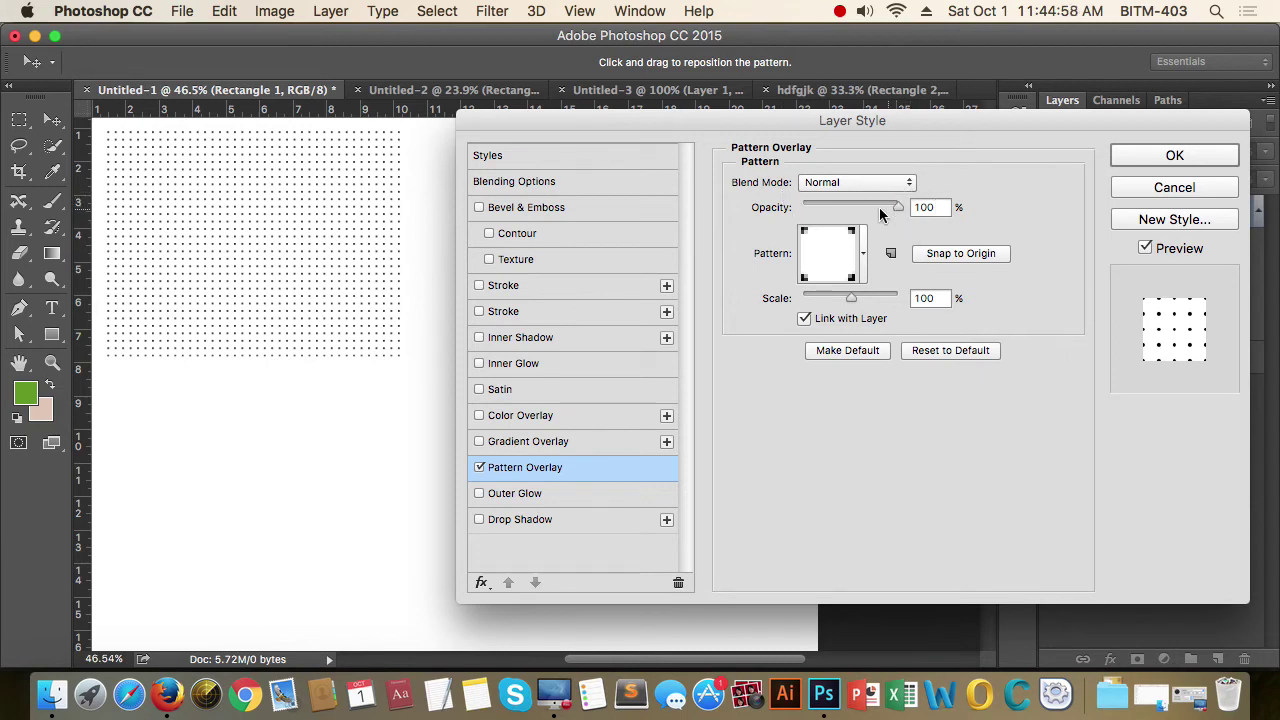
# Step: Swap the pattern overlay for an Outer Glow coloured red
pyautogui.click(480, 494)
pyautogui.click(480, 468)
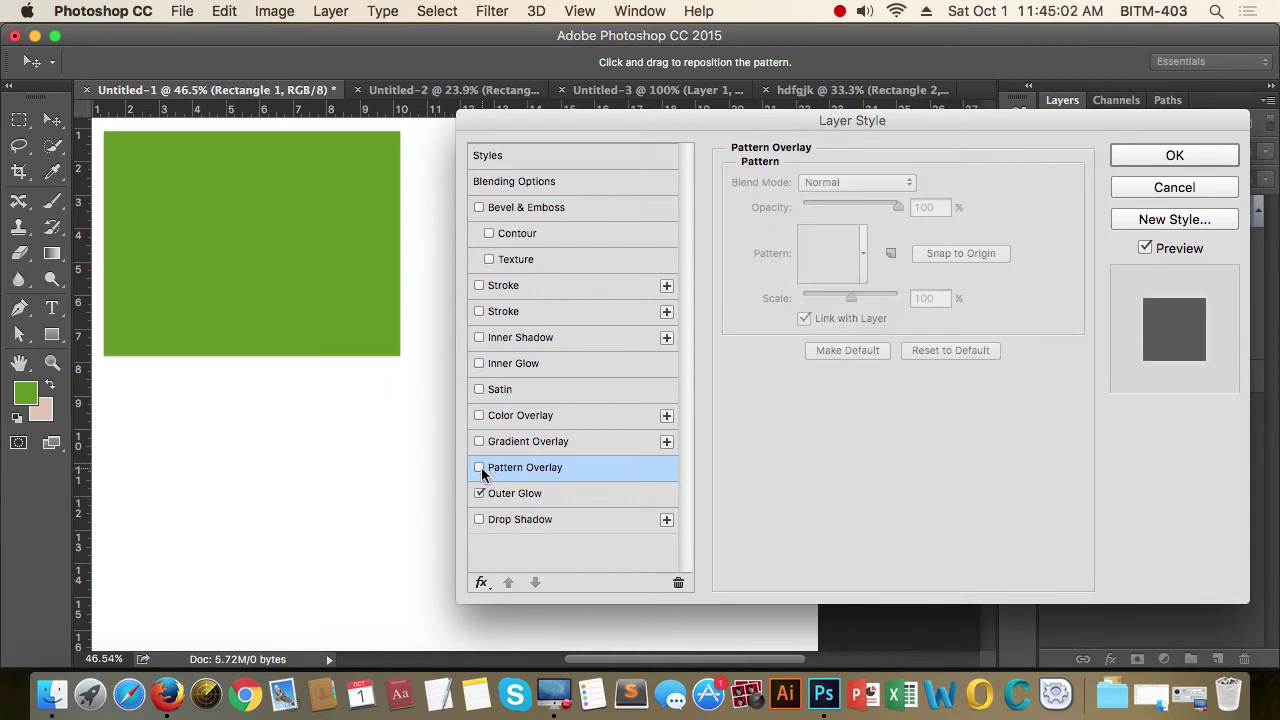
pyautogui.click(510, 494)
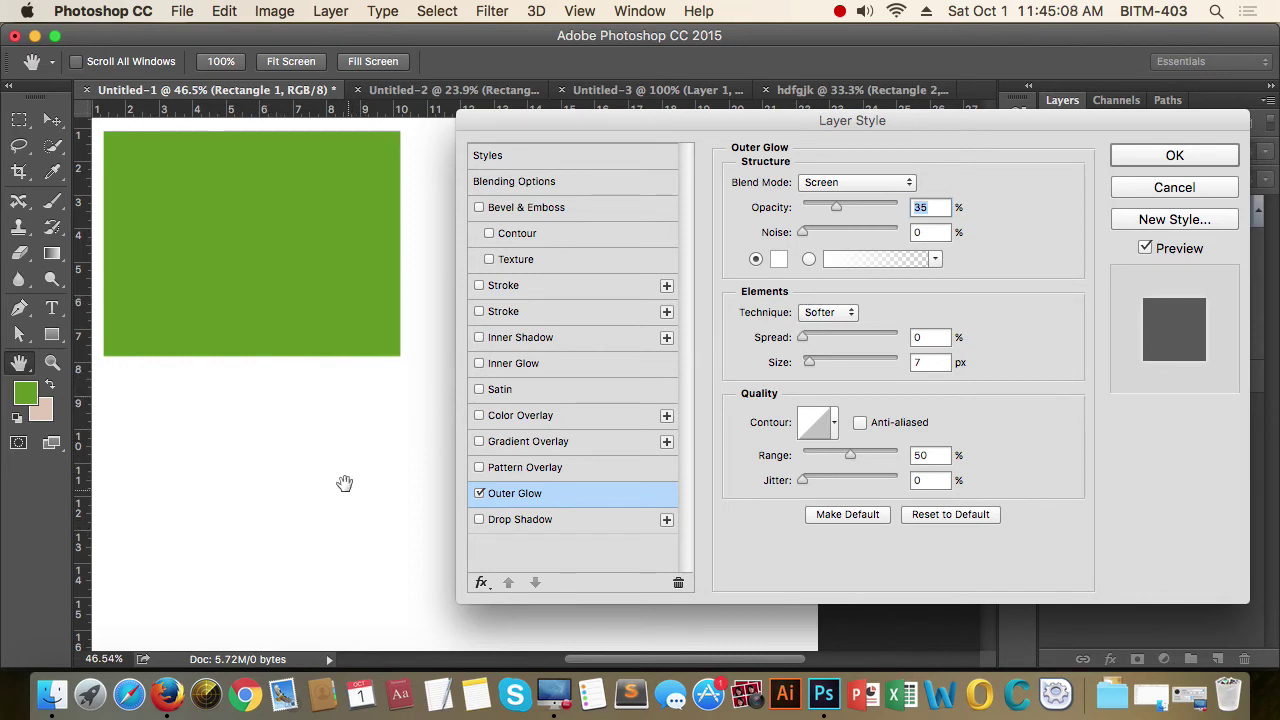
pyautogui.click(778, 259)
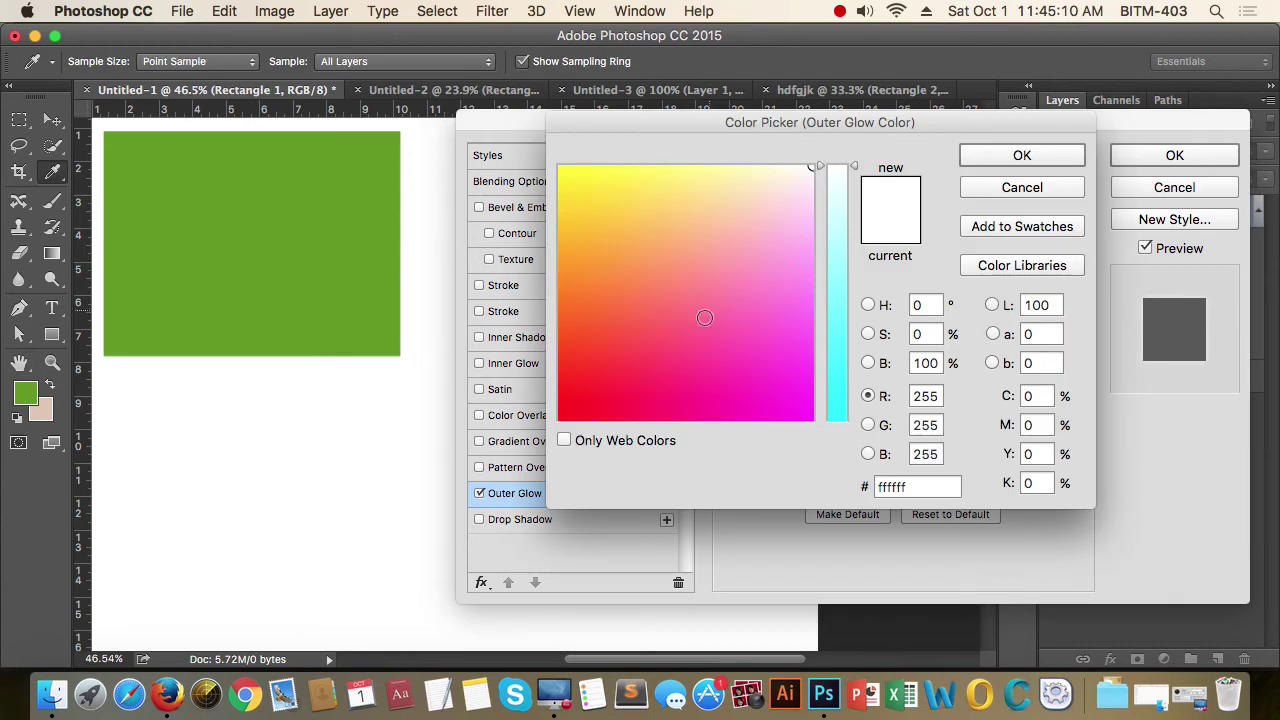
pyautogui.moveTo(584, 396); pyautogui.dragTo(535, 442)
pyautogui.click(1018, 158)
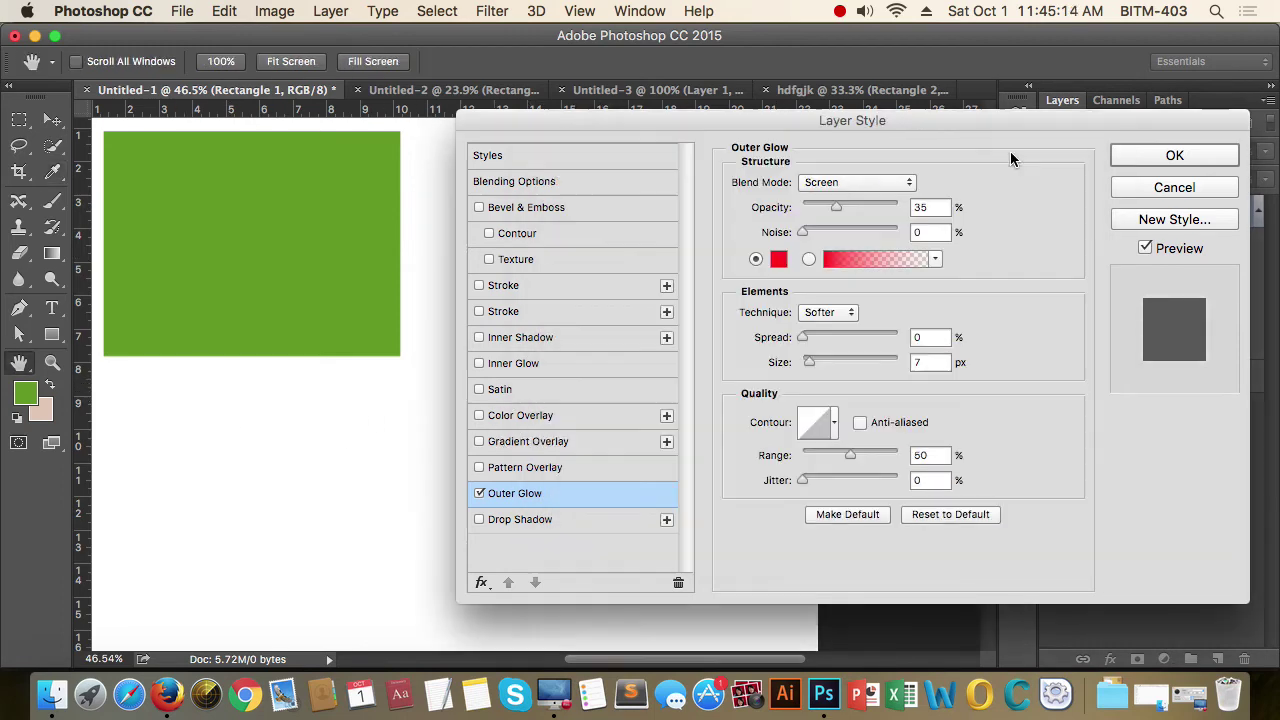
# Step: Give the red glow 114 px size, Normal blend mode and 31% opacity
pyautogui.moveTo(809, 362); pyautogui.dragTo(851, 363)
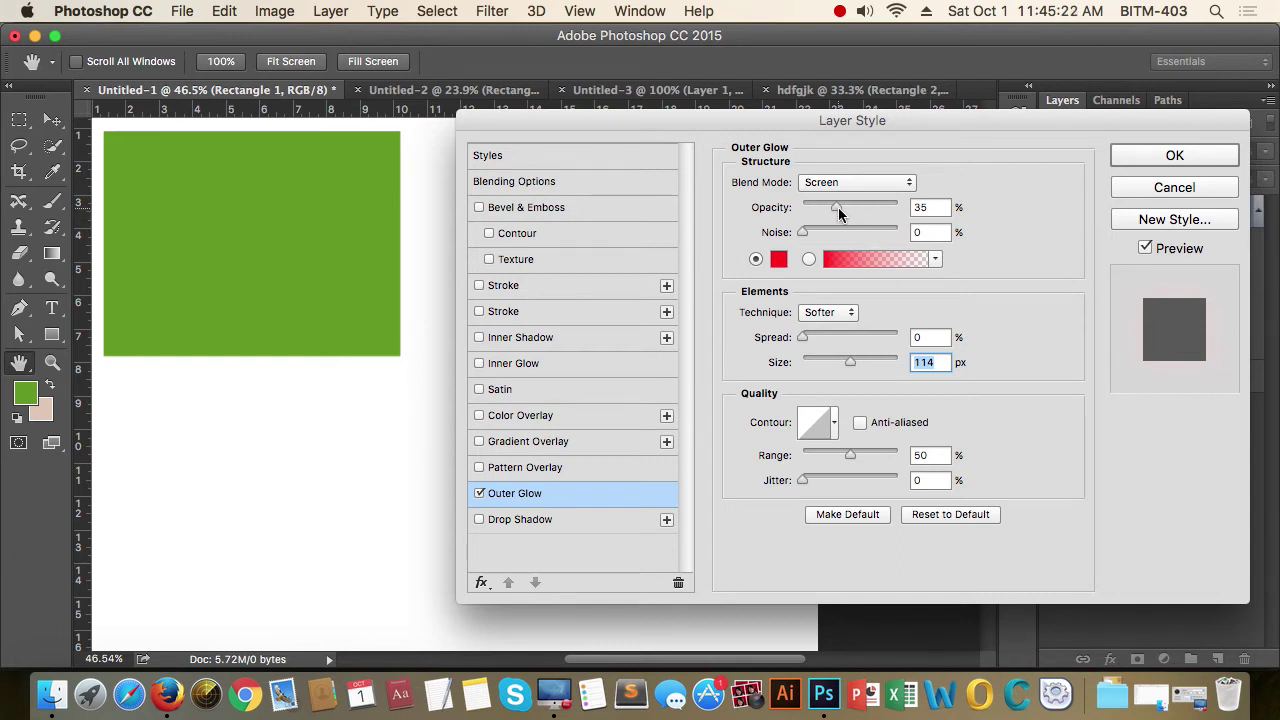
pyautogui.moveTo(838, 213); pyautogui.dragTo(885, 213)
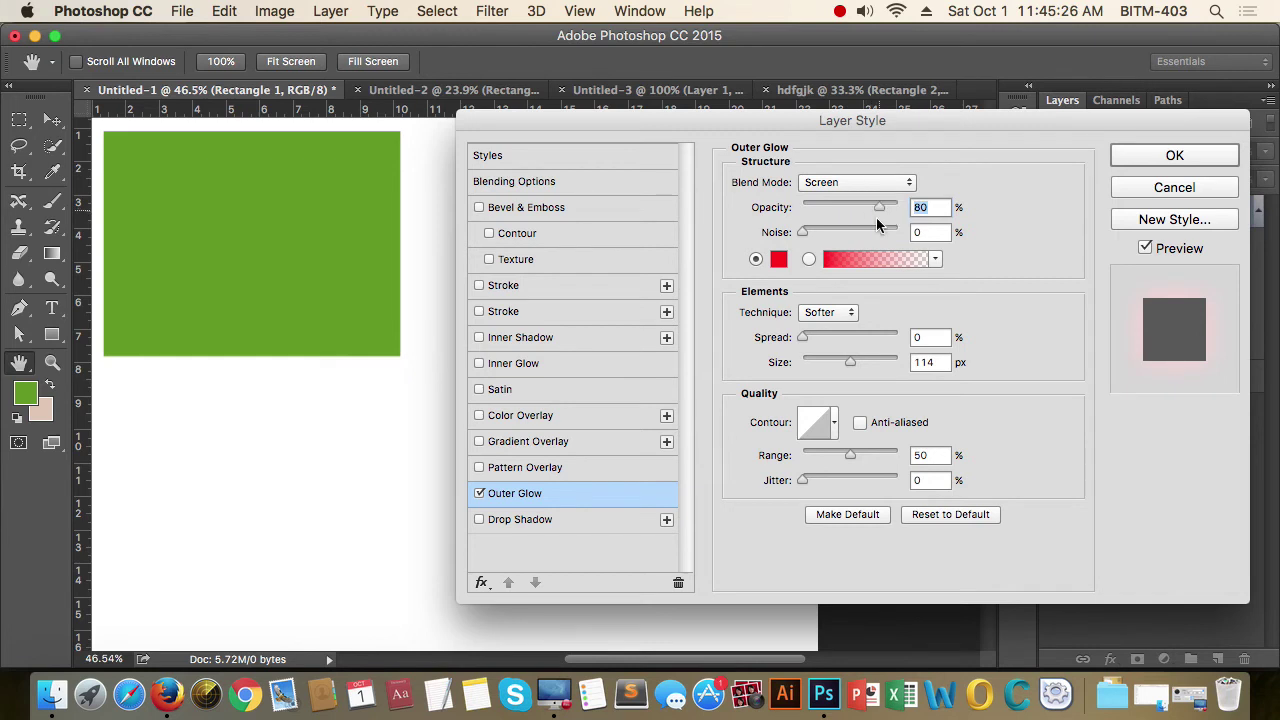
pyautogui.moveTo(803, 340)
pyautogui.mouseDown()
pyautogui.moveTo(837, 337)
pyautogui.moveTo(795, 337)
pyautogui.mouseUp()
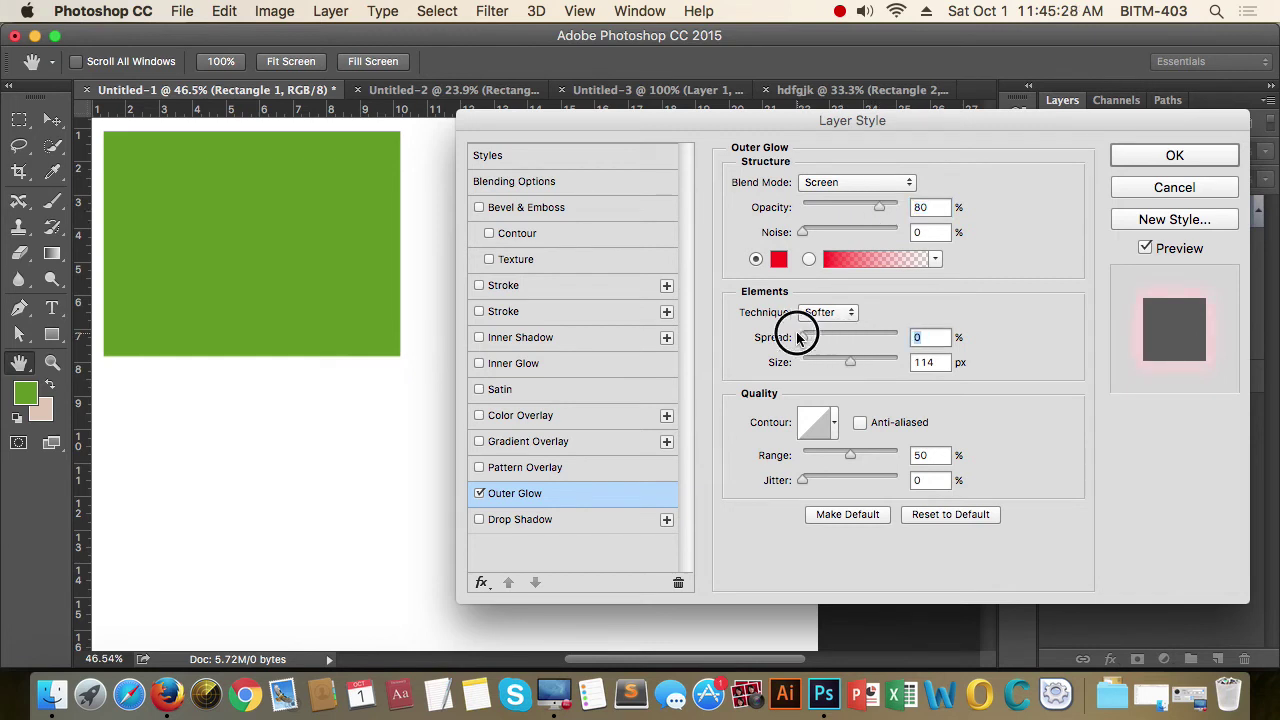
pyautogui.click(905, 183)
pyautogui.click(855, 42)
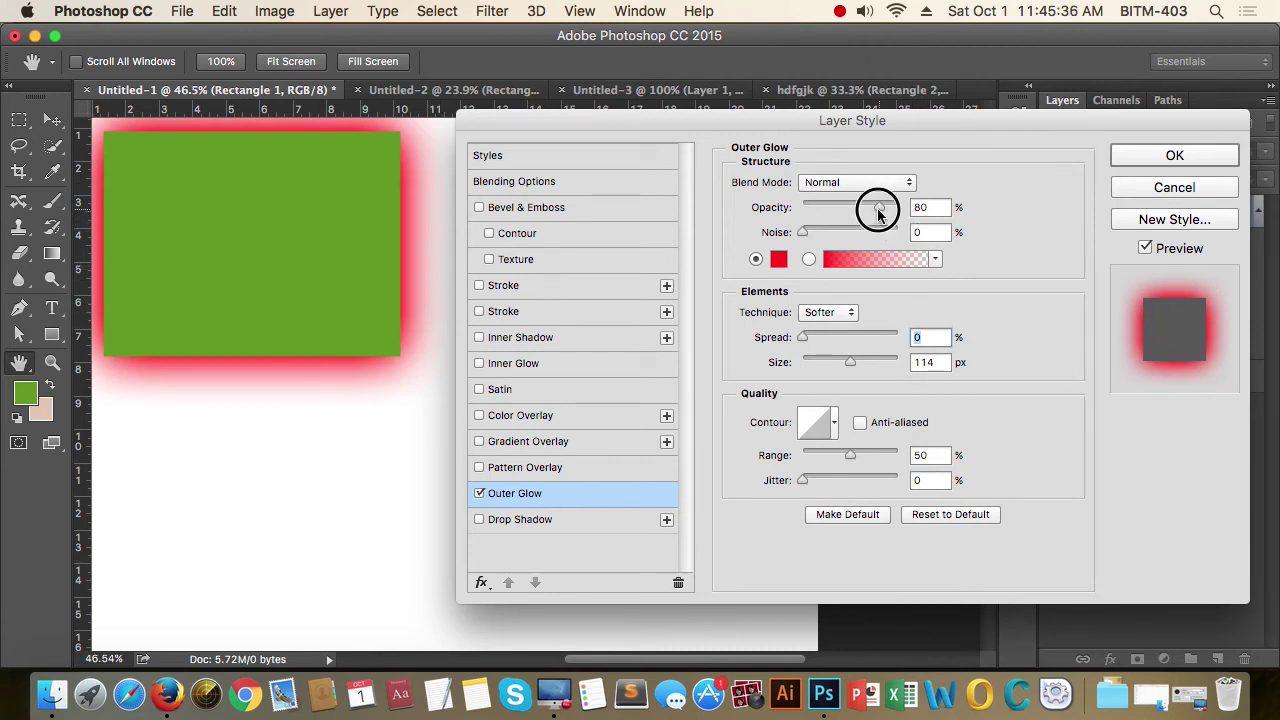
pyautogui.moveTo(878, 207); pyautogui.dragTo(831, 207)
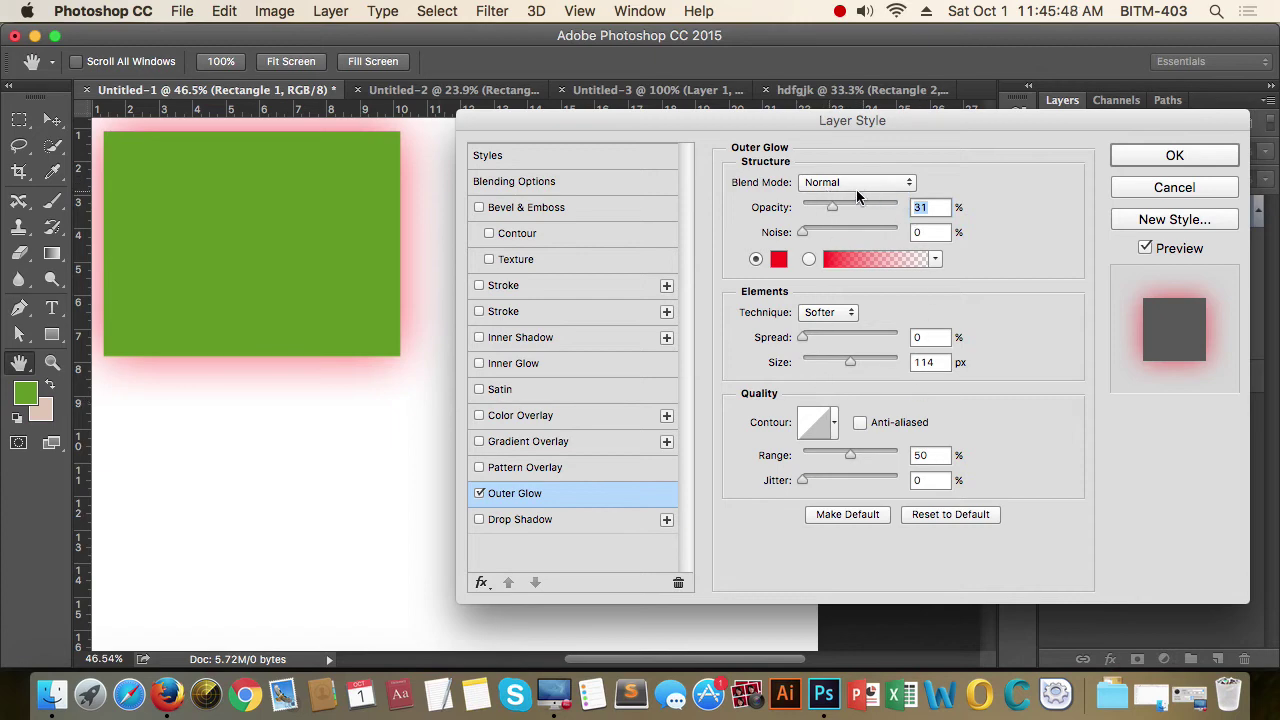
# Step: Replace the rectangle's Outer Glow with a Drop Shadow at 41% opacity
pyautogui.click(479, 494)
pyautogui.click(479, 519)
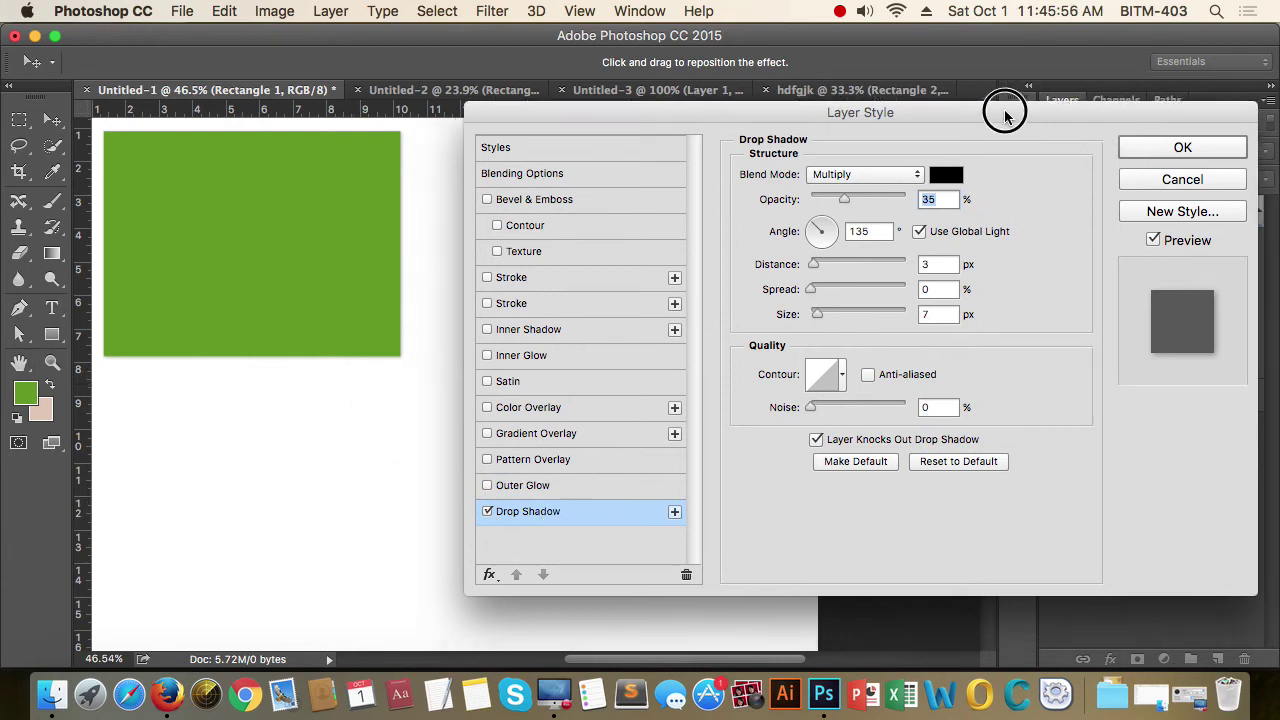
pyautogui.moveTo(1000, 120); pyautogui.dragTo(998, 96)
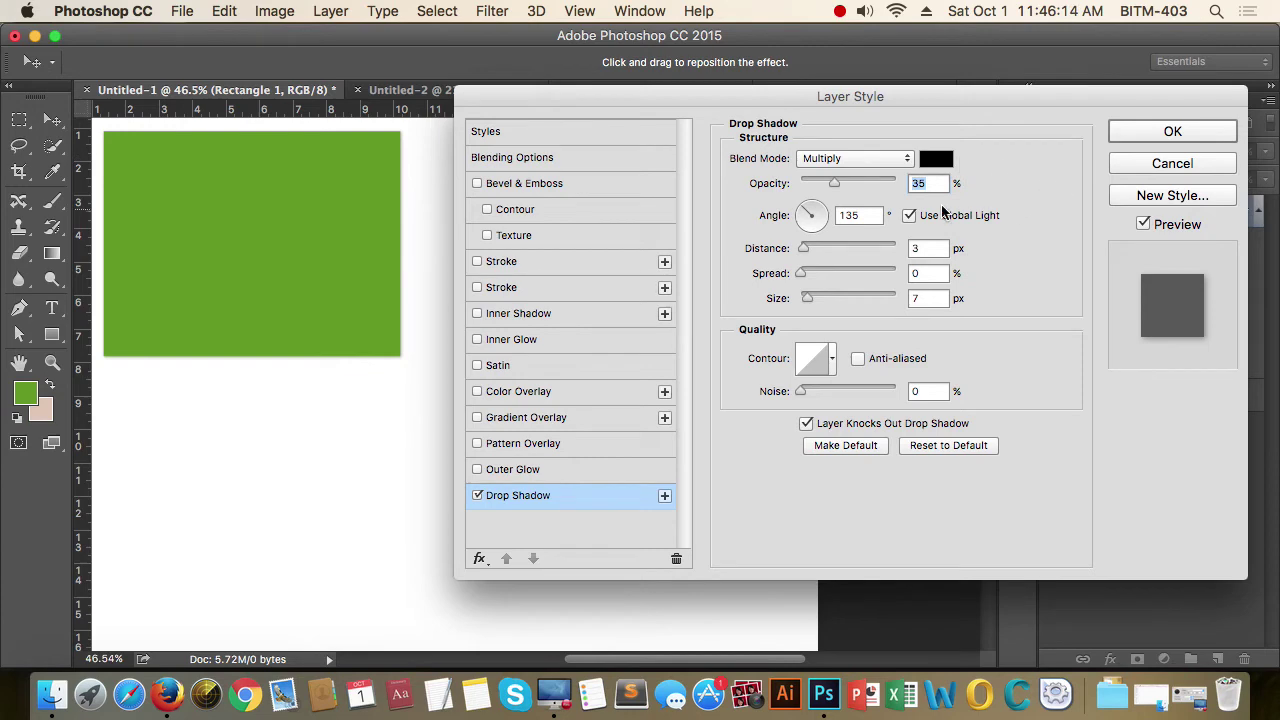
pyautogui.moveTo(834, 183)
pyautogui.mouseDown()
pyautogui.moveTo(865, 183)
pyautogui.moveTo(839, 183)
pyautogui.mouseUp()
# Step: Give the shadow its own 90° angle, 14 px distance, spread 24 and size 57, and apply it
pyautogui.click(909, 216)
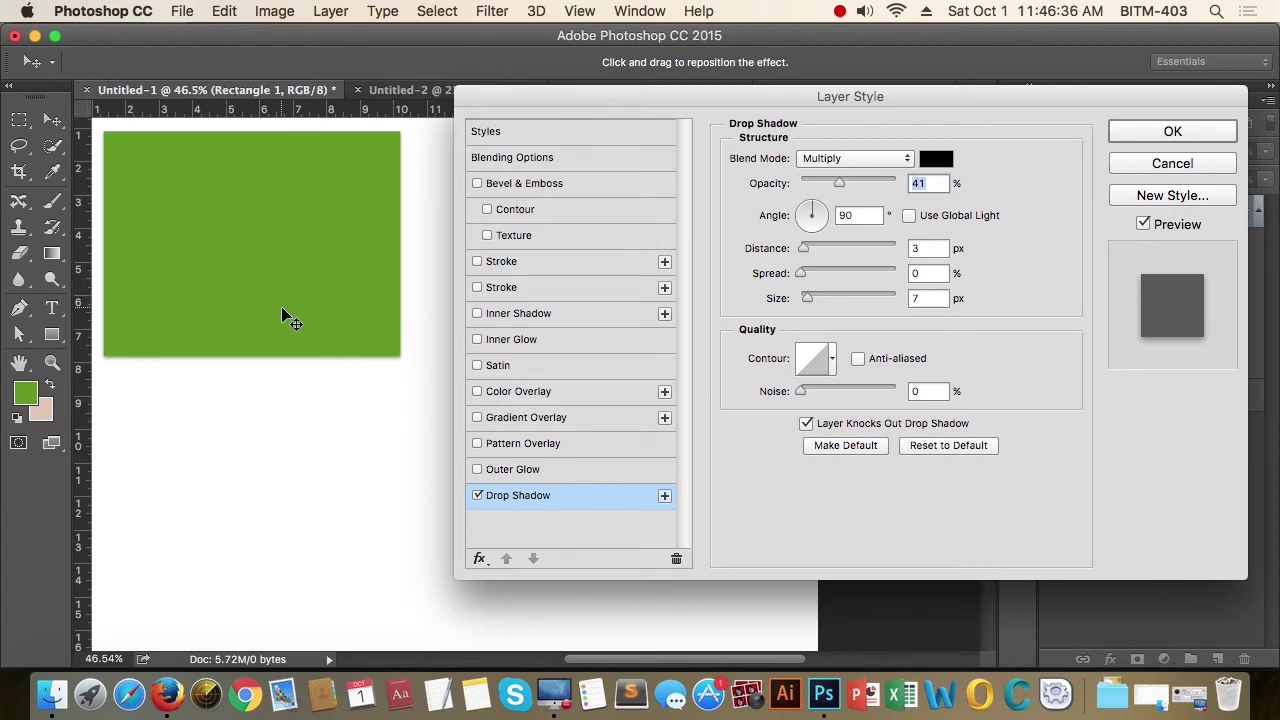
pyautogui.moveTo(1066, 101); pyautogui.dragTo(1070, 87)
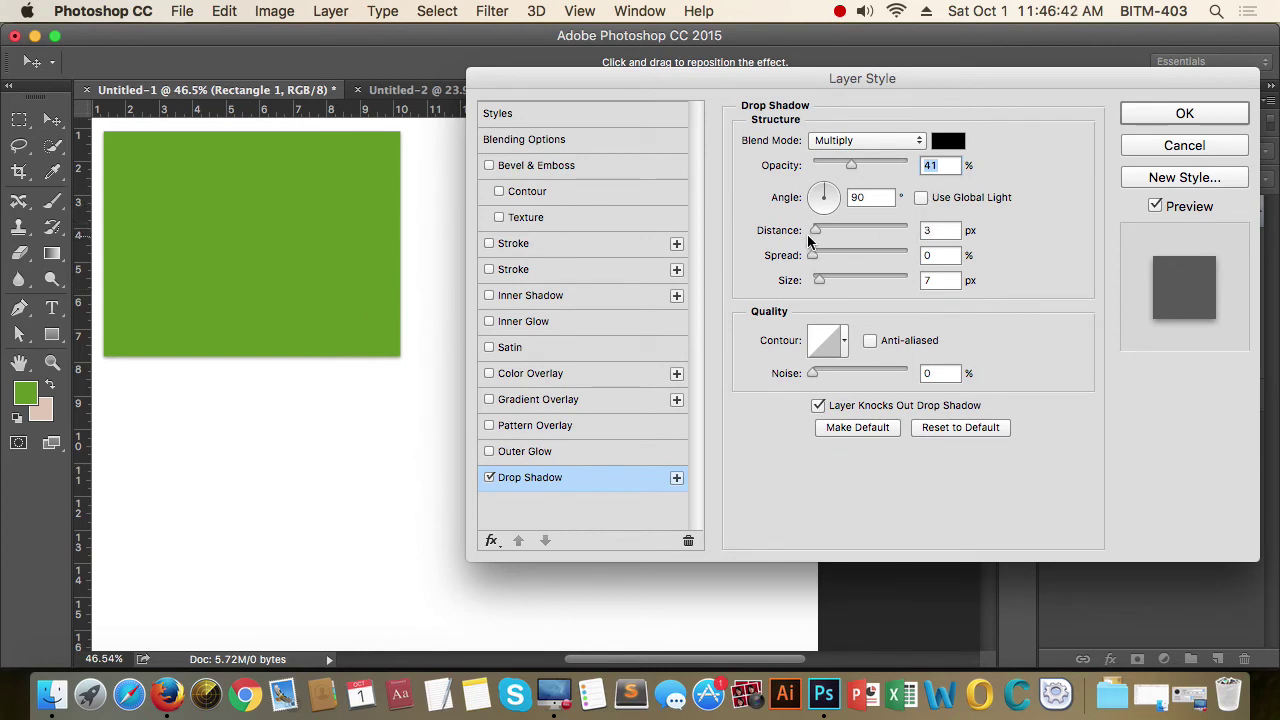
pyautogui.moveTo(815, 235)
pyautogui.mouseDown()
pyautogui.moveTo(866, 258)
pyautogui.moveTo(835, 256)
pyautogui.moveTo(816, 283)
pyautogui.moveTo(846, 277)
pyautogui.moveTo(811, 271)
pyautogui.moveTo(840, 284)
pyautogui.mouseUp()
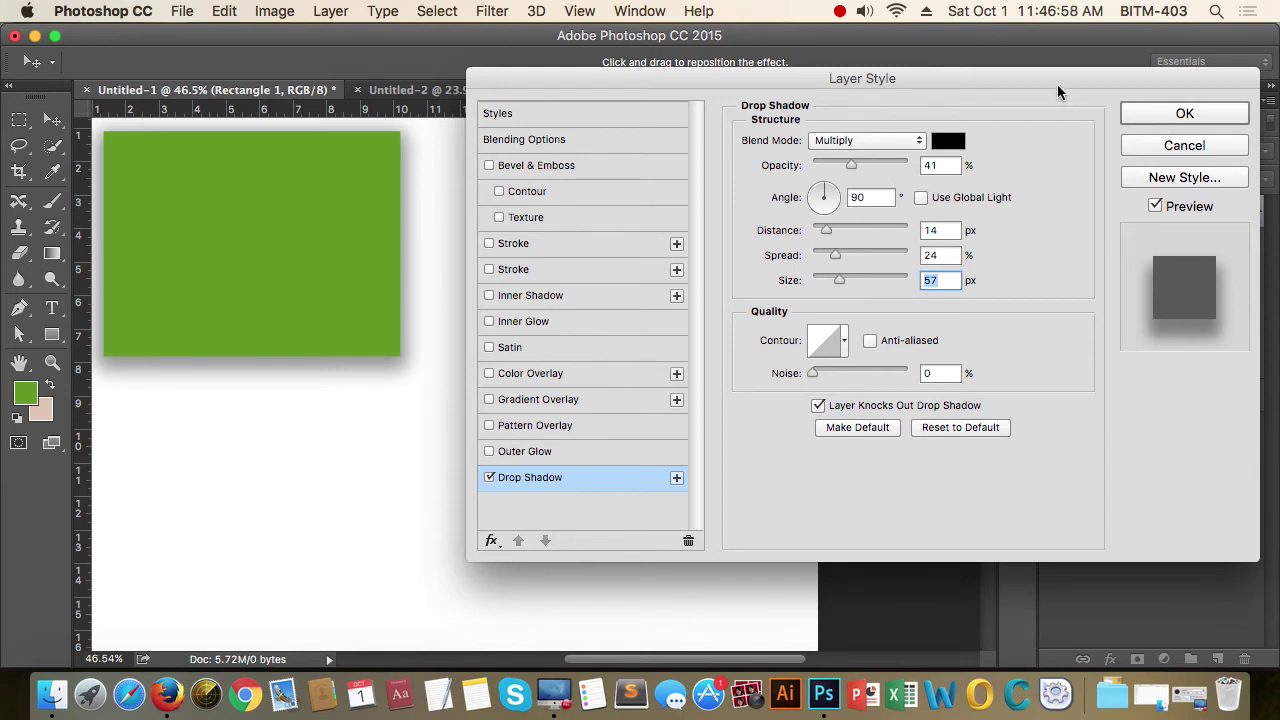
pyautogui.moveTo(1057, 84); pyautogui.dragTo(1003, 80)
pyautogui.click(1125, 110)
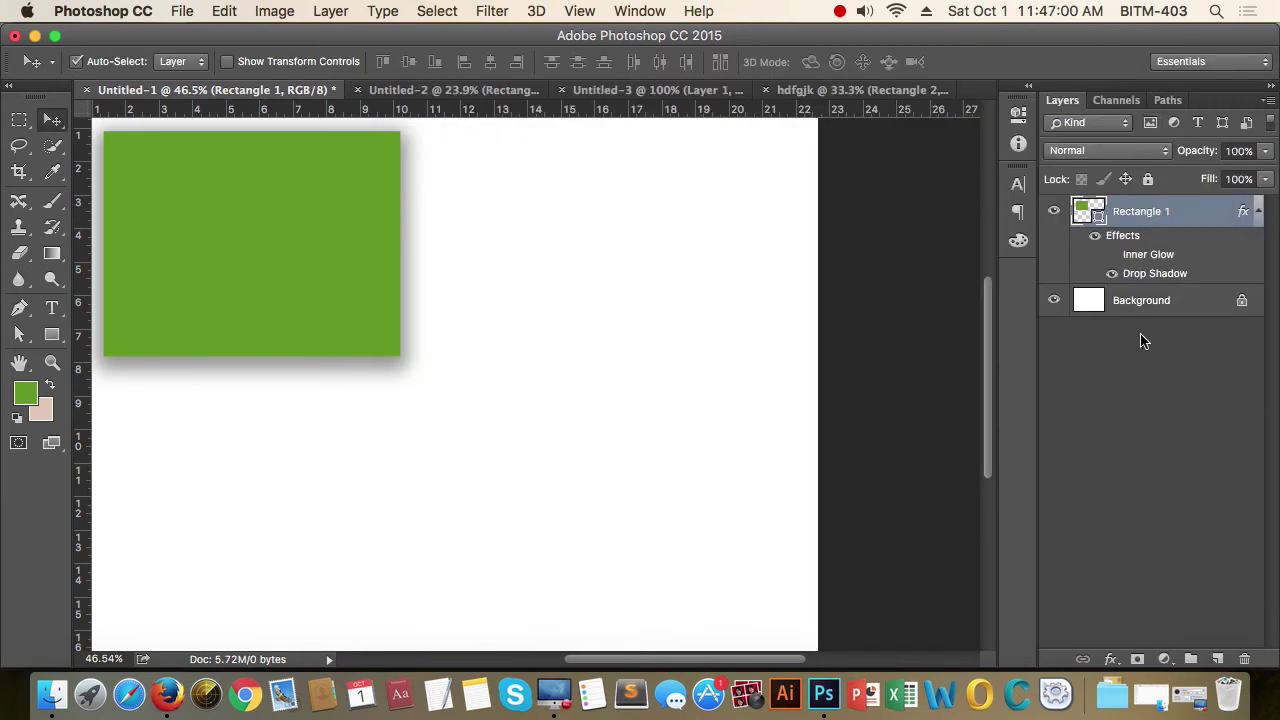
pyautogui.click(1120, 394)
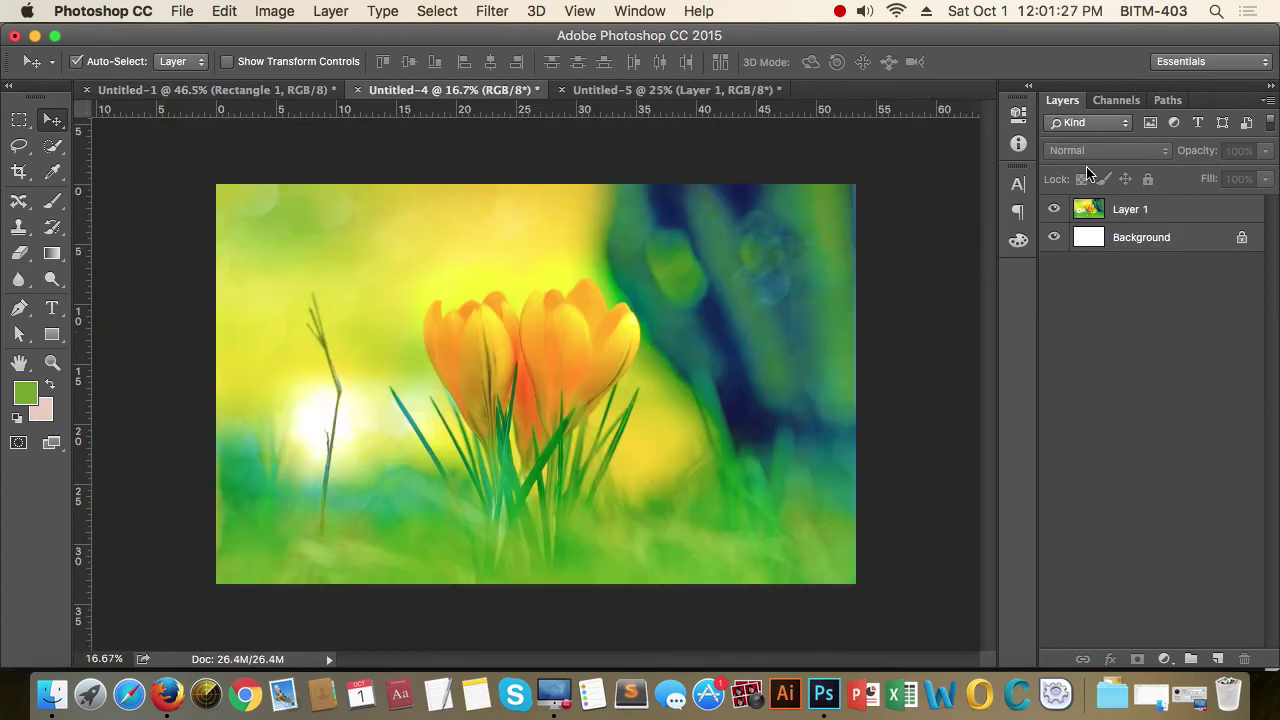
# Step: Select the crocus Layer 1 and browse its blend modes, keeping Normal
pyautogui.click(1162, 211)
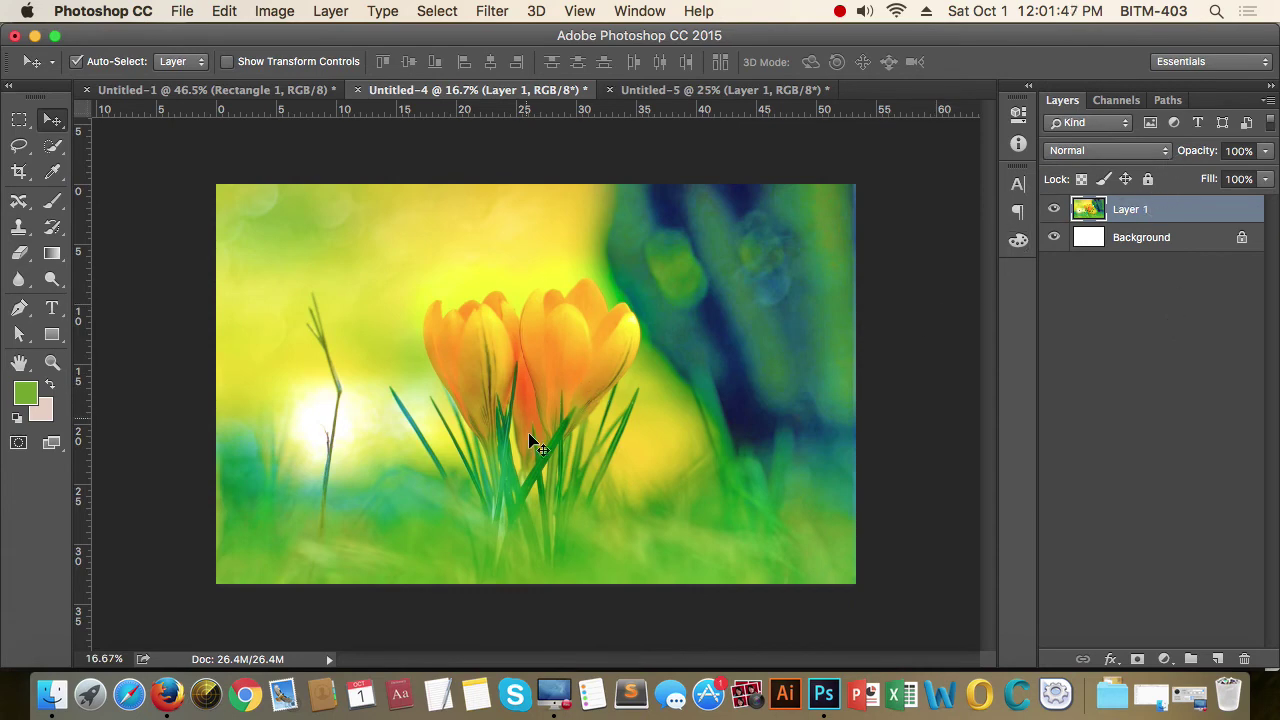
pyautogui.click(1160, 150)
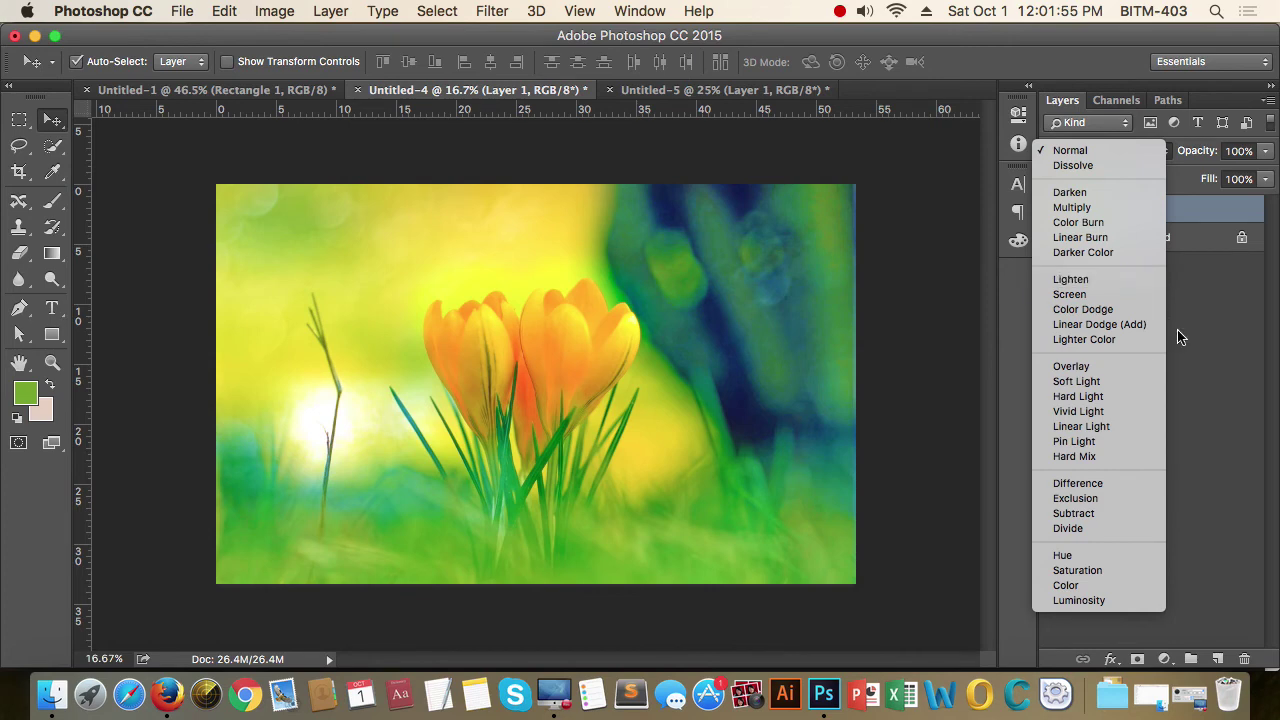
pyautogui.click(1201, 370)
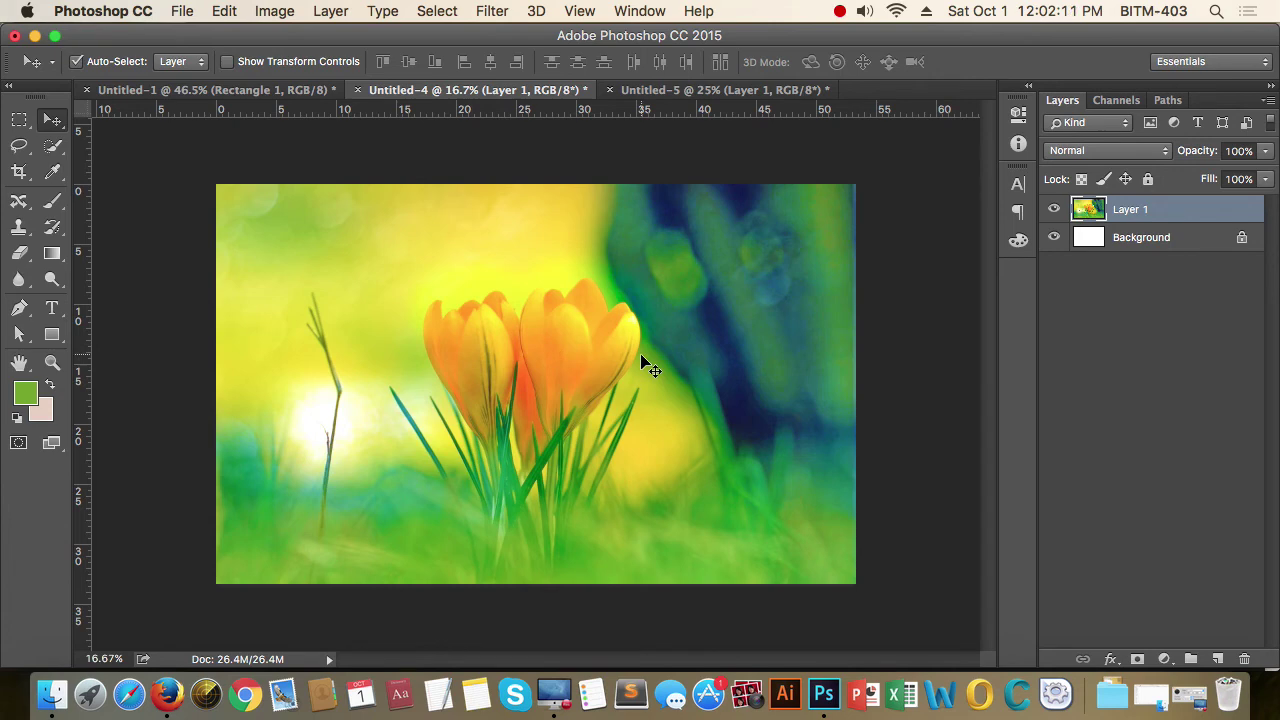
# Step: Try the crocus layer in Luminosity, then Hard Light blend mode
pyautogui.click(1164, 152)
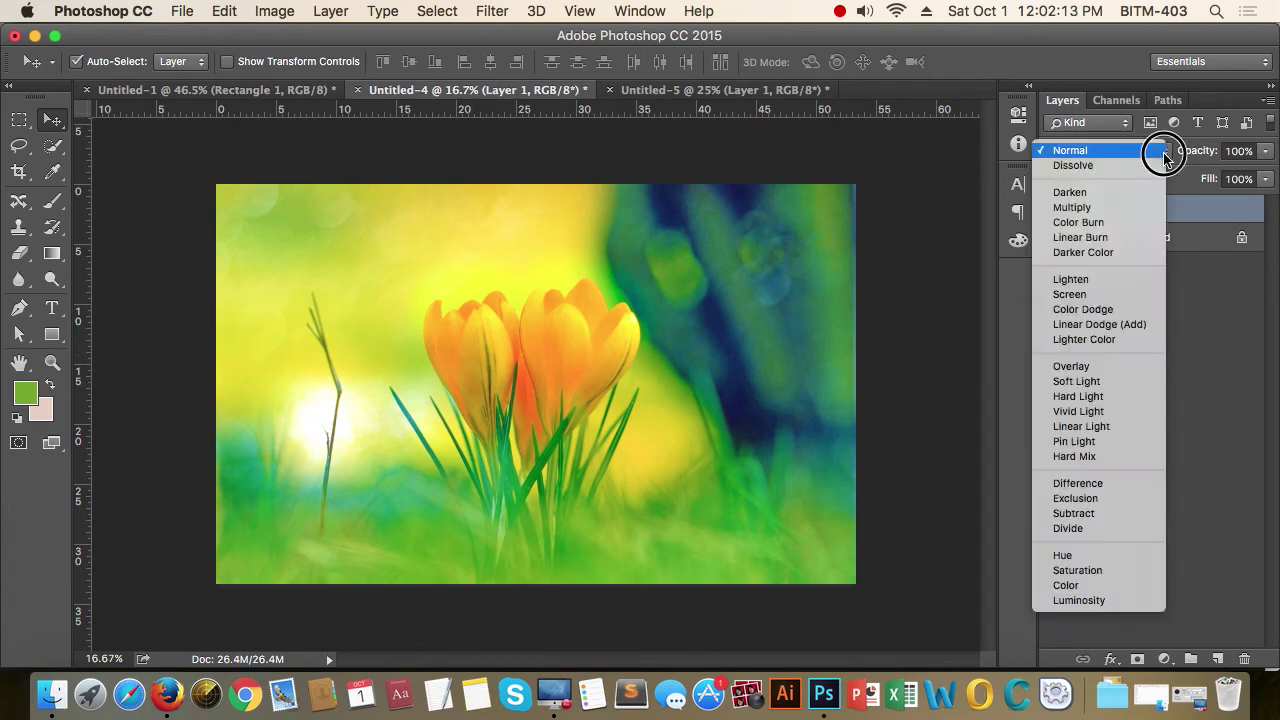
pyautogui.click(1079, 600)
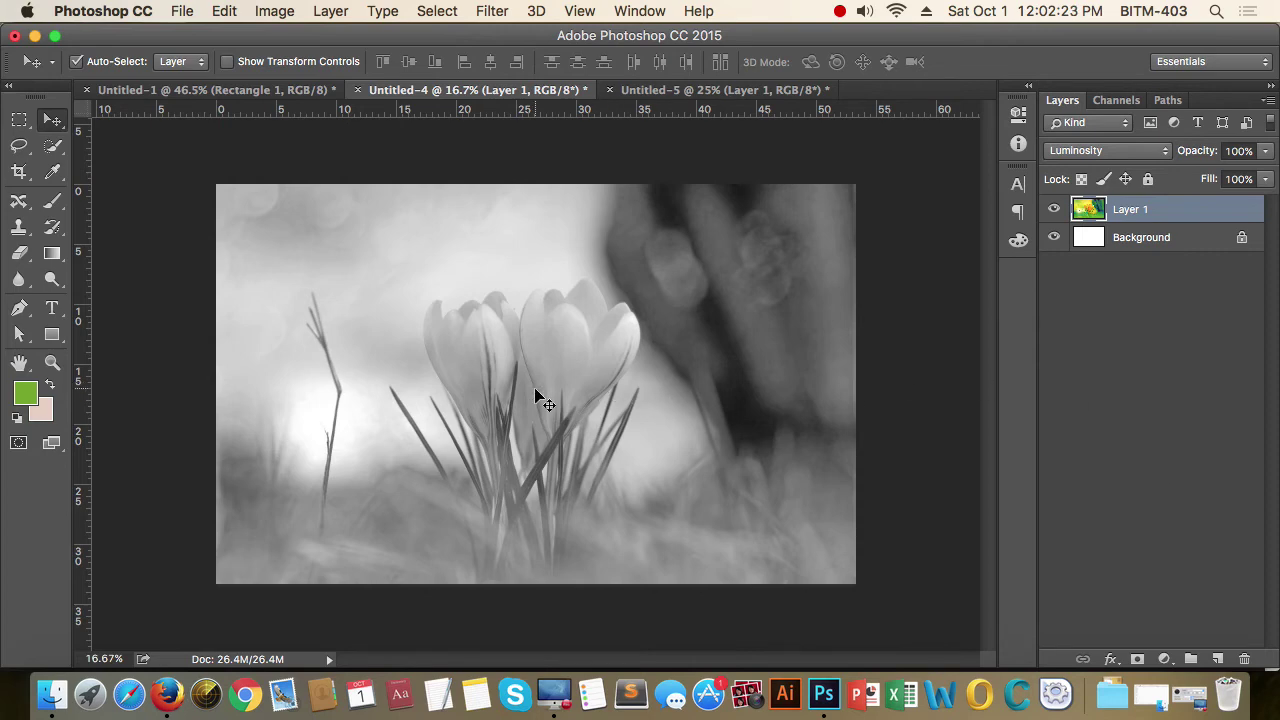
pyautogui.click(1163, 152)
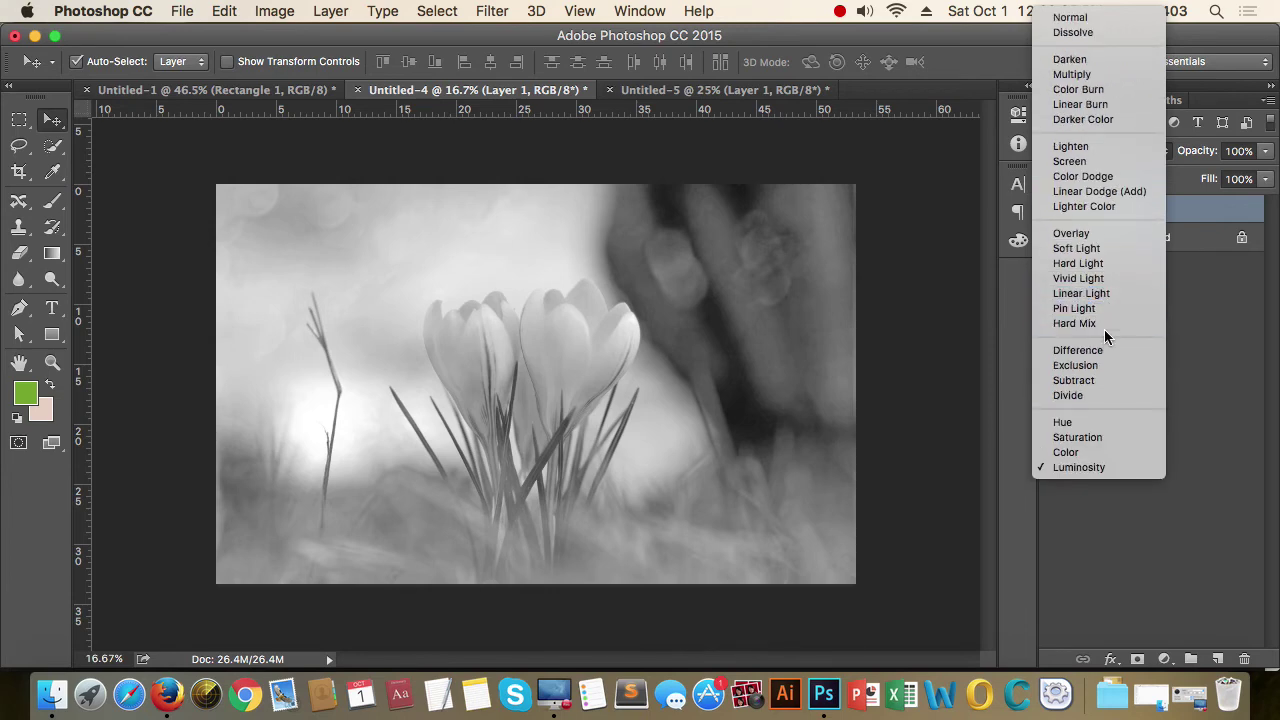
pyautogui.click(1219, 400)
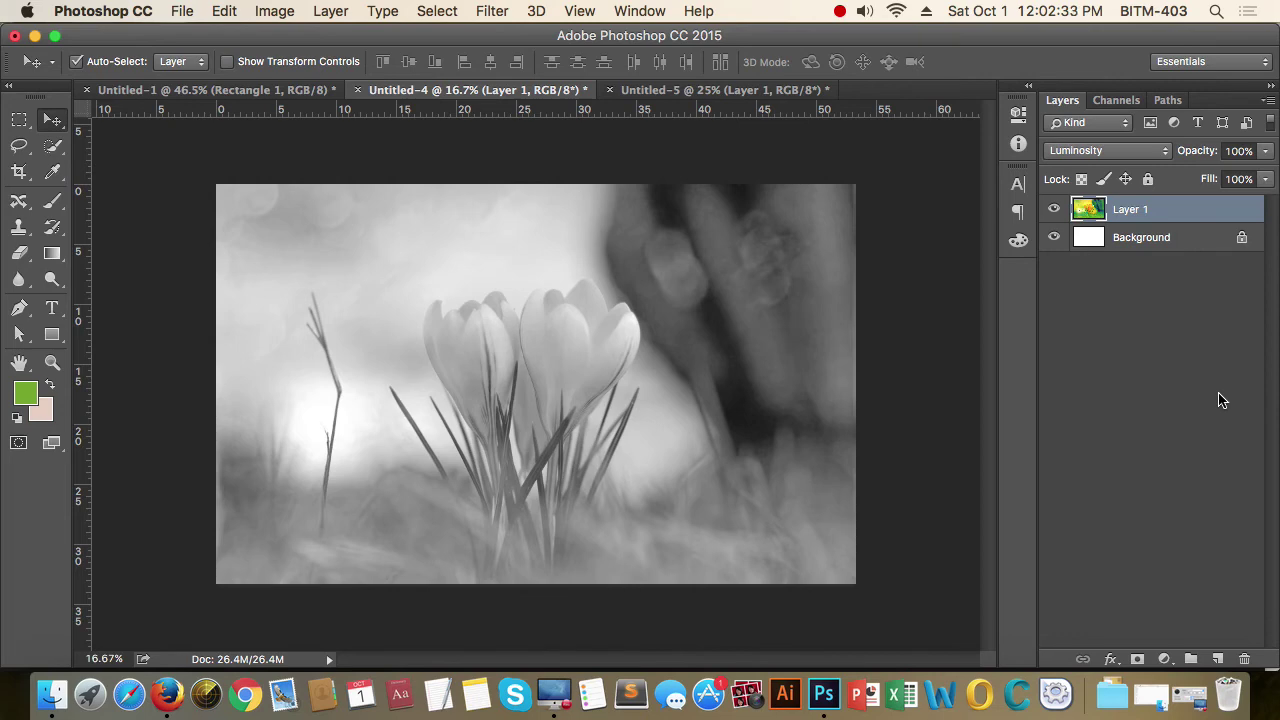
pyautogui.click(1158, 152)
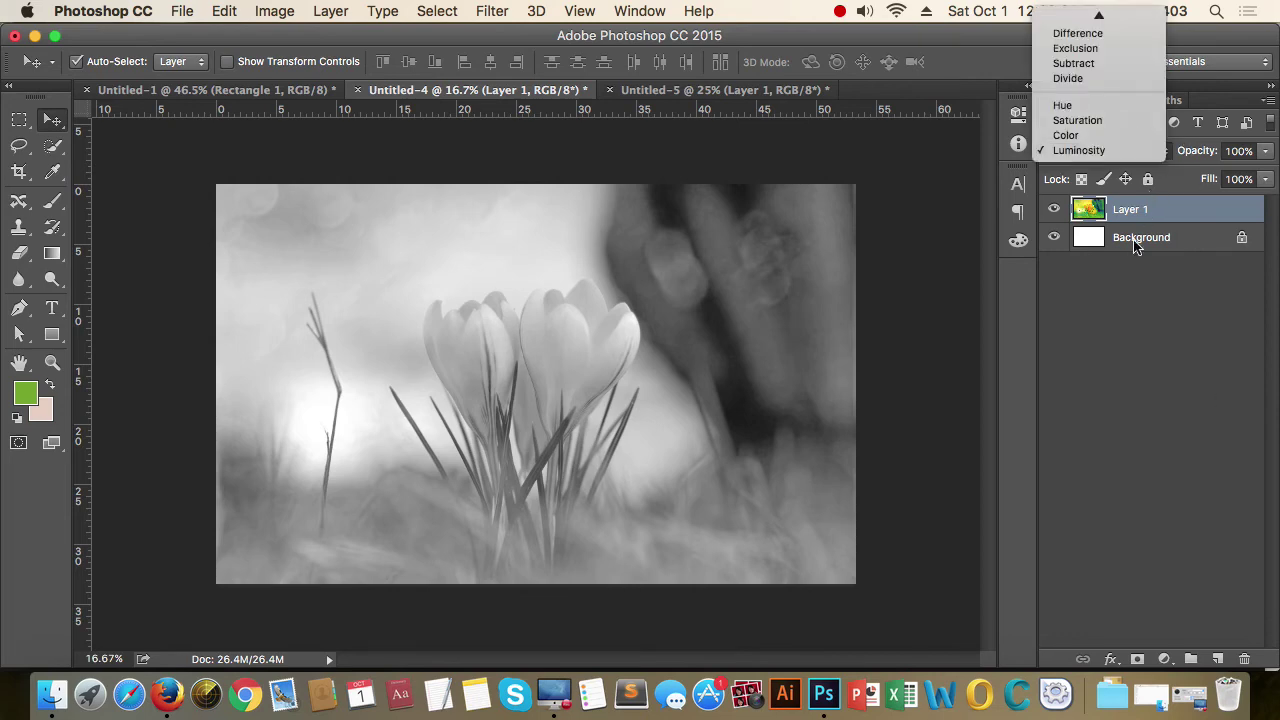
pyautogui.scroll(5, 1124, 190)
pyautogui.scroll(3, 1124, 190)
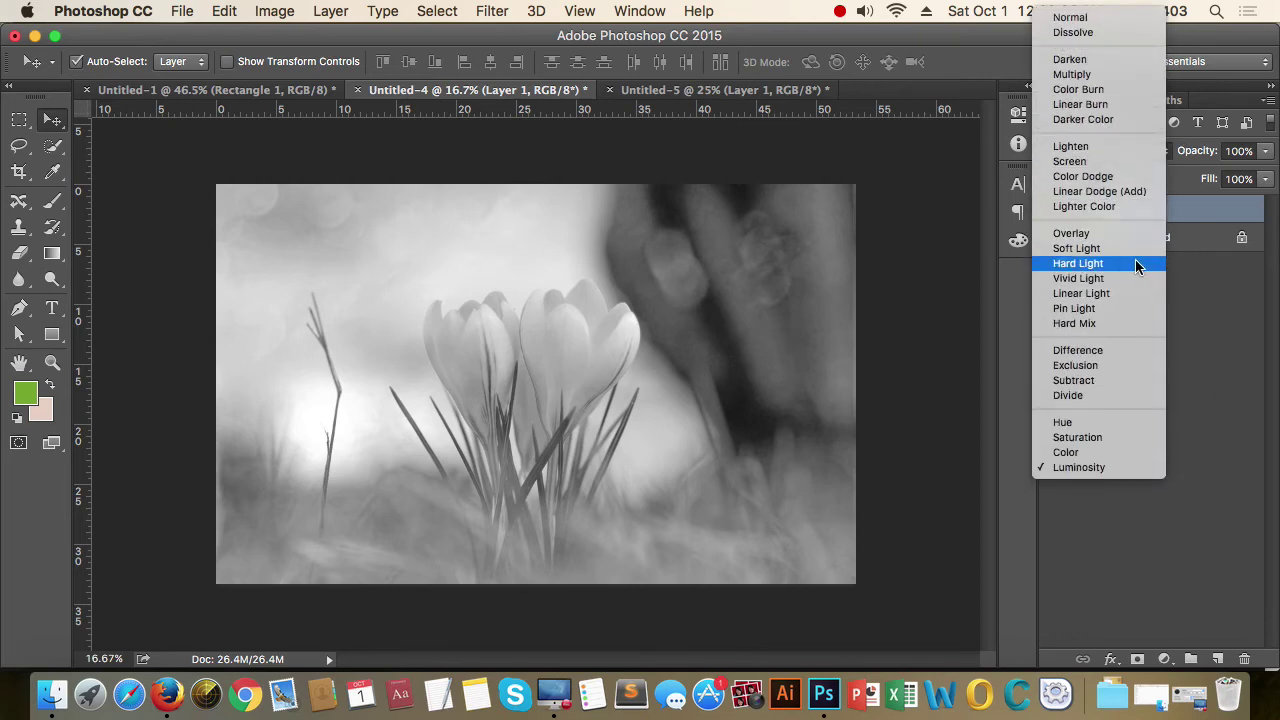
pyautogui.click(1105, 264)
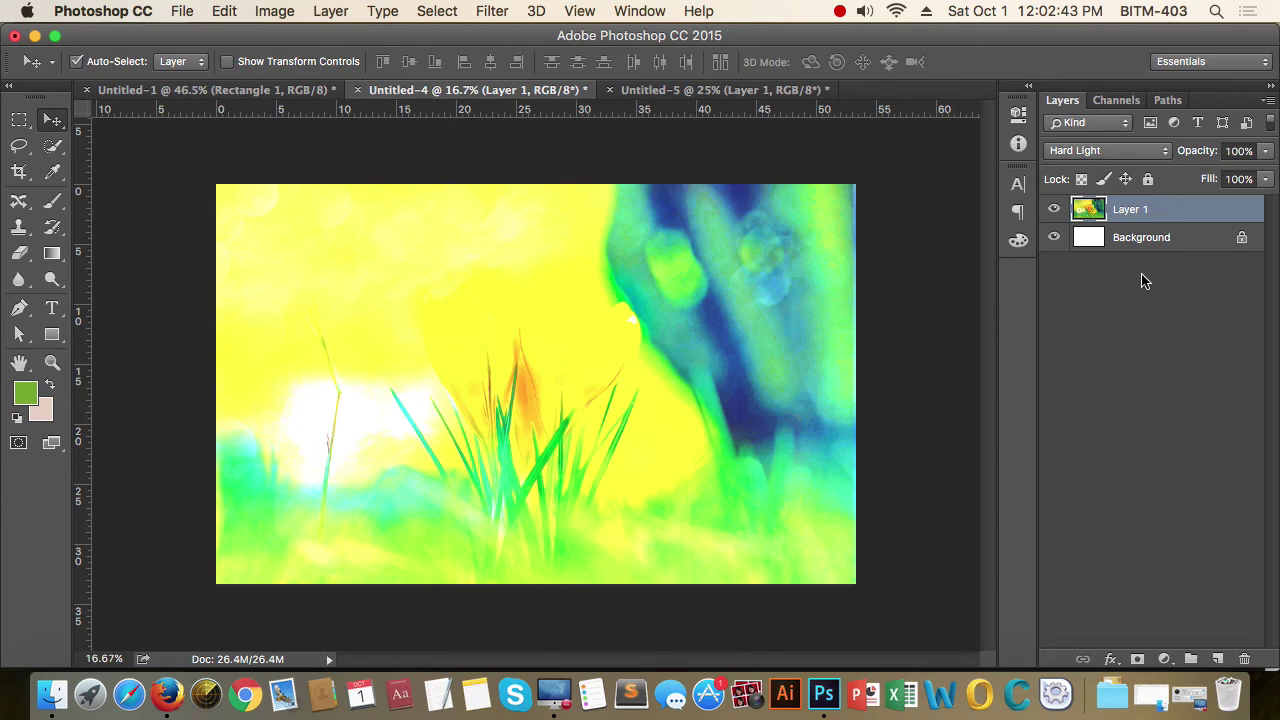
# Step: Cycle the blend mode through Soft Light, Vivid Light, Multiply, Normal, Color Burn and Difference
pyautogui.click(1142, 152)
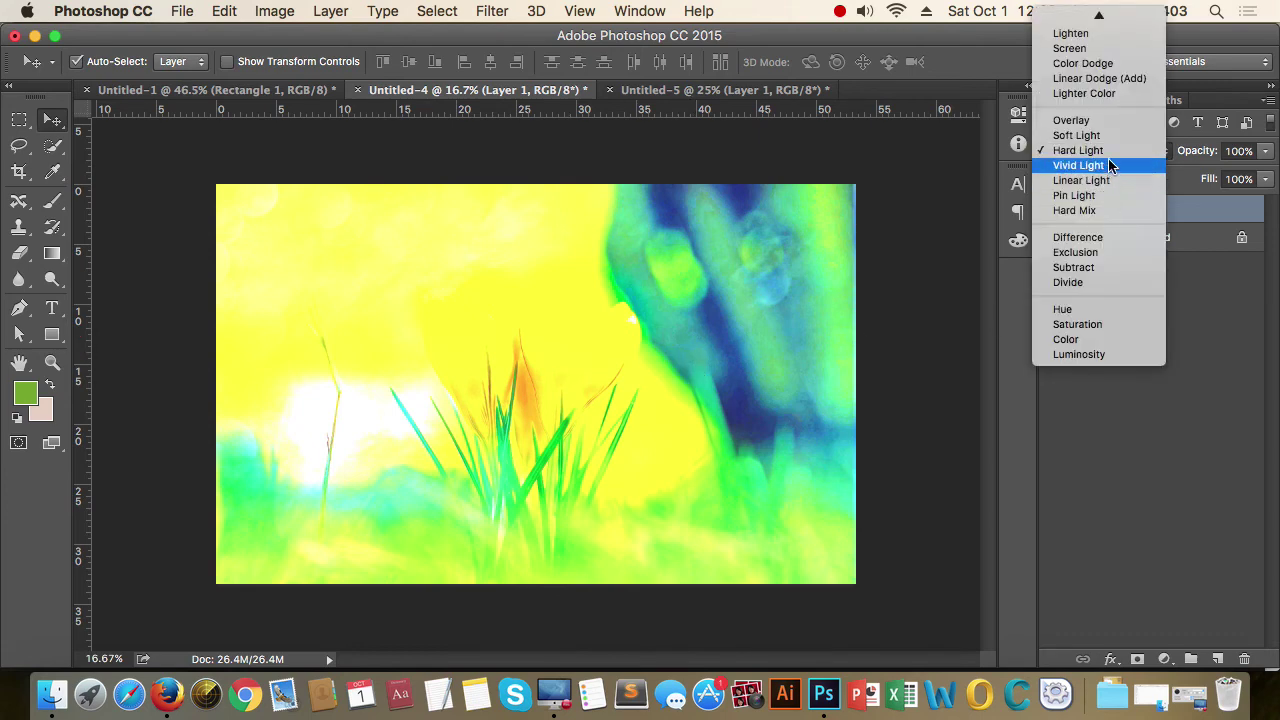
pyautogui.click(1110, 135)
pyautogui.click(1138, 155)
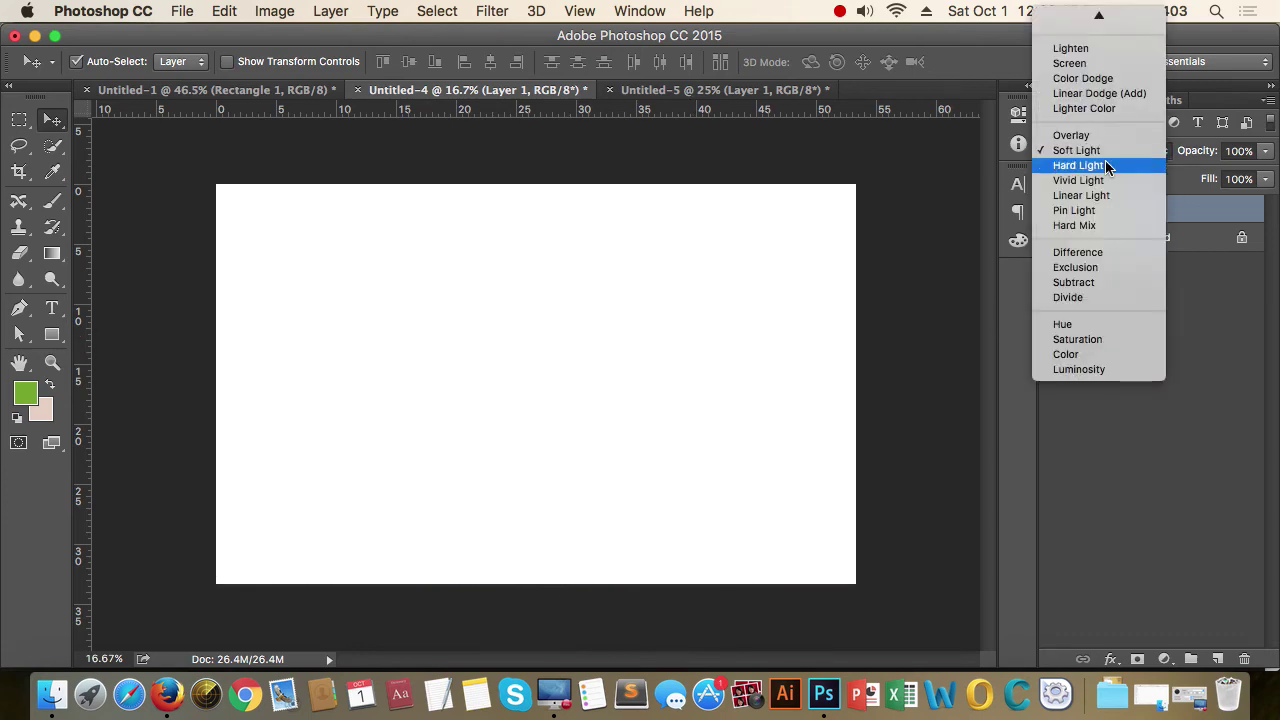
pyautogui.click(1091, 174)
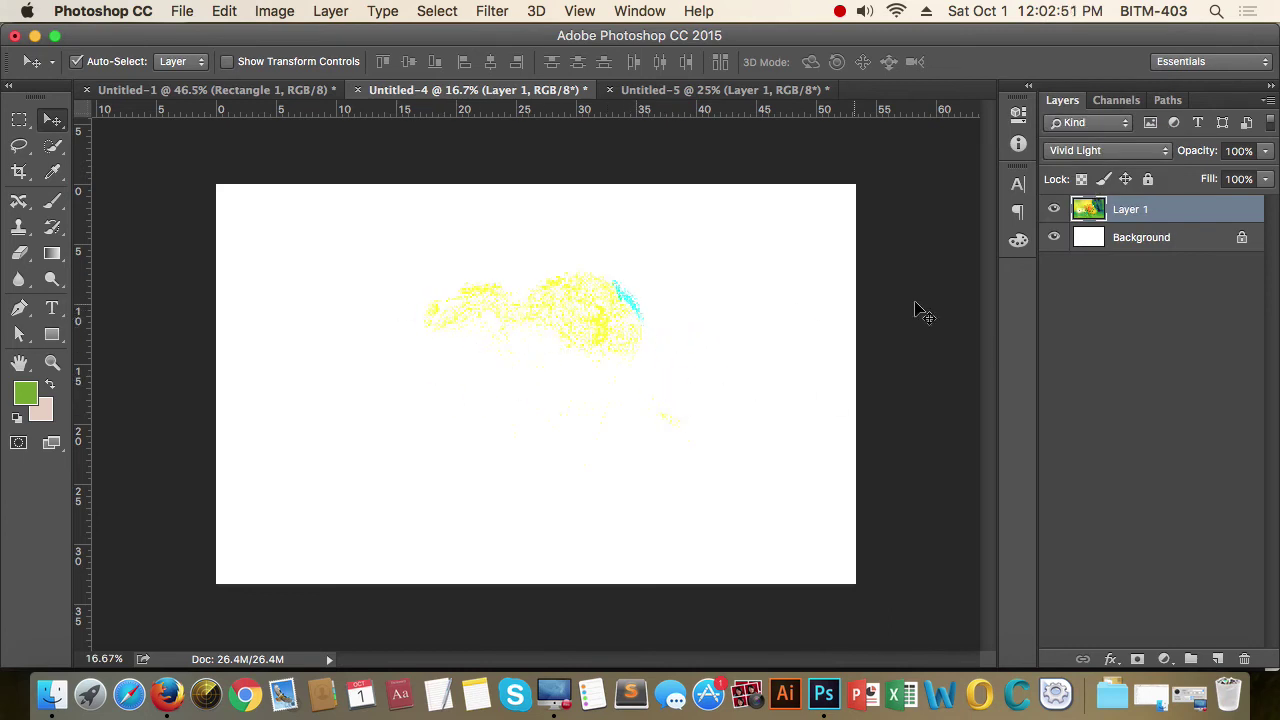
pyautogui.click(1166, 161)
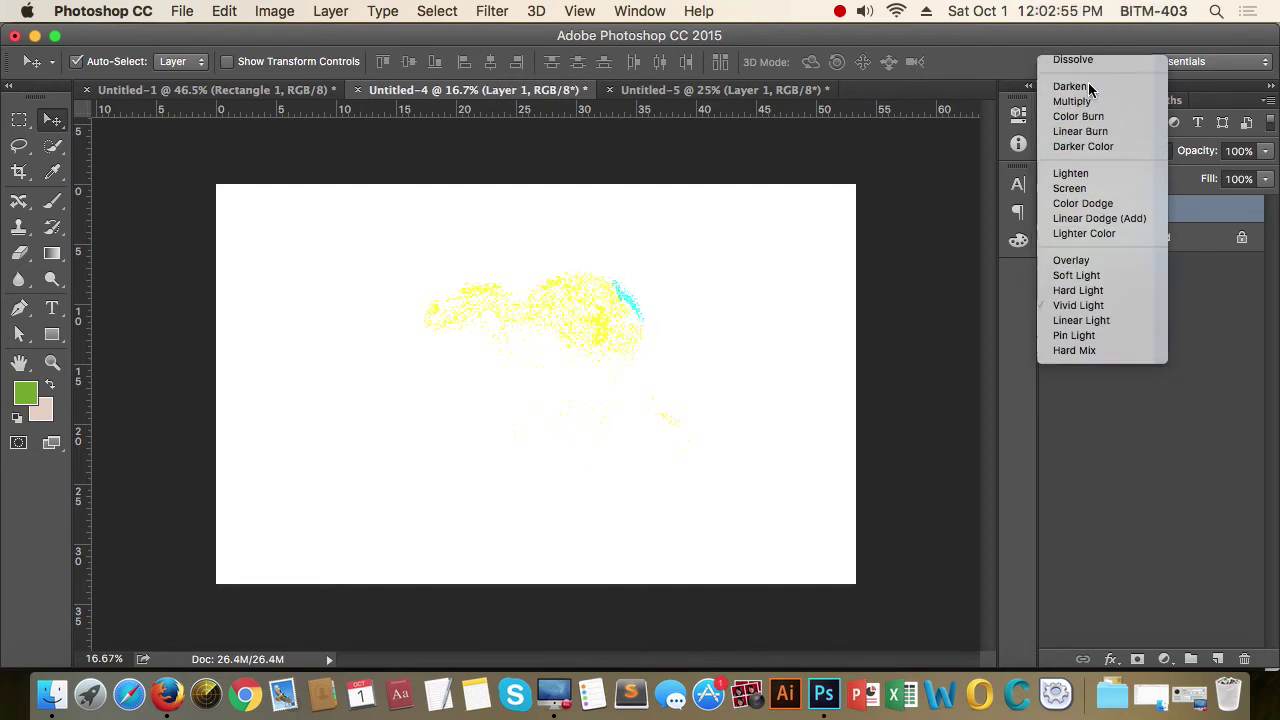
pyautogui.click(1087, 78)
pyautogui.click(1165, 160)
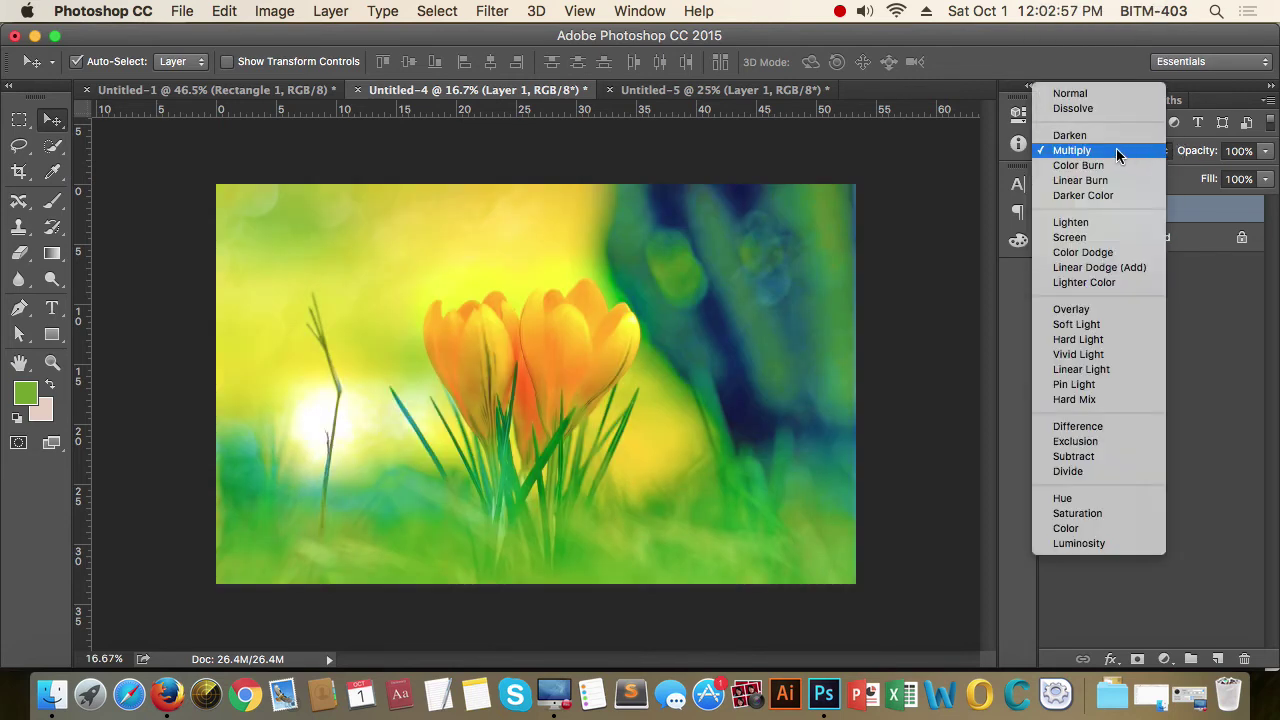
pyautogui.click(1094, 90)
pyautogui.click(1122, 157)
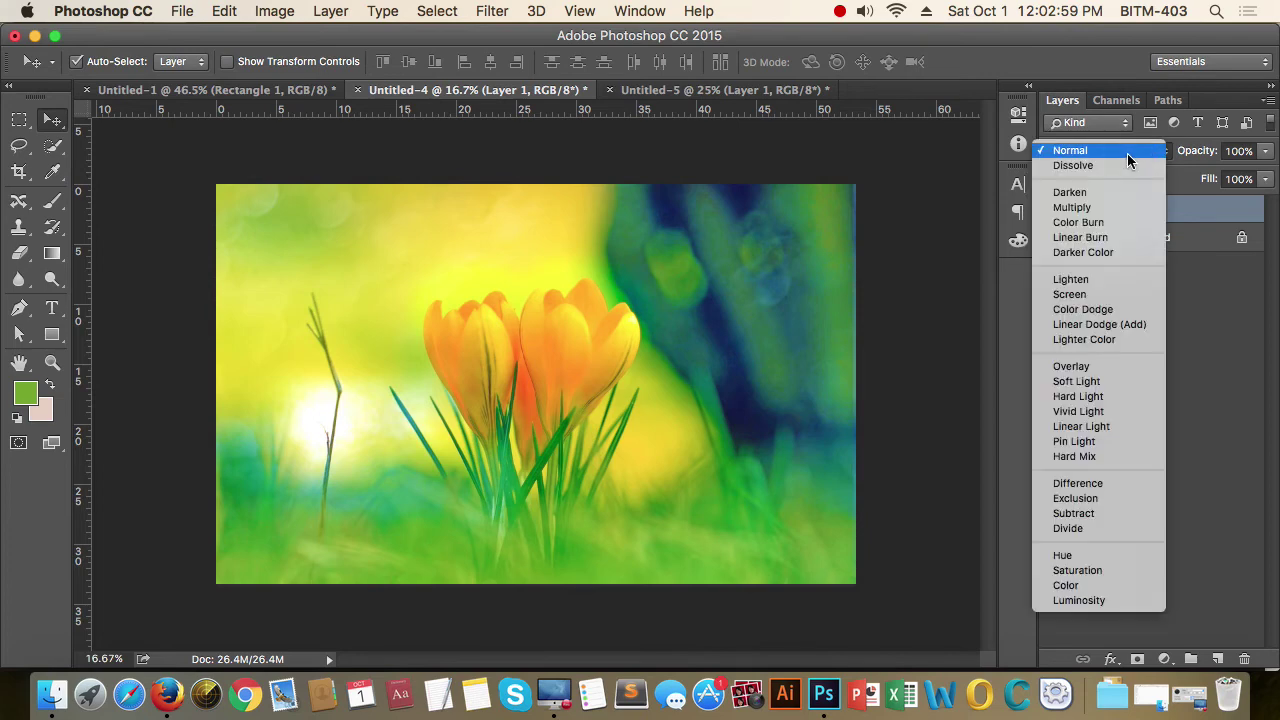
pyautogui.click(1092, 220)
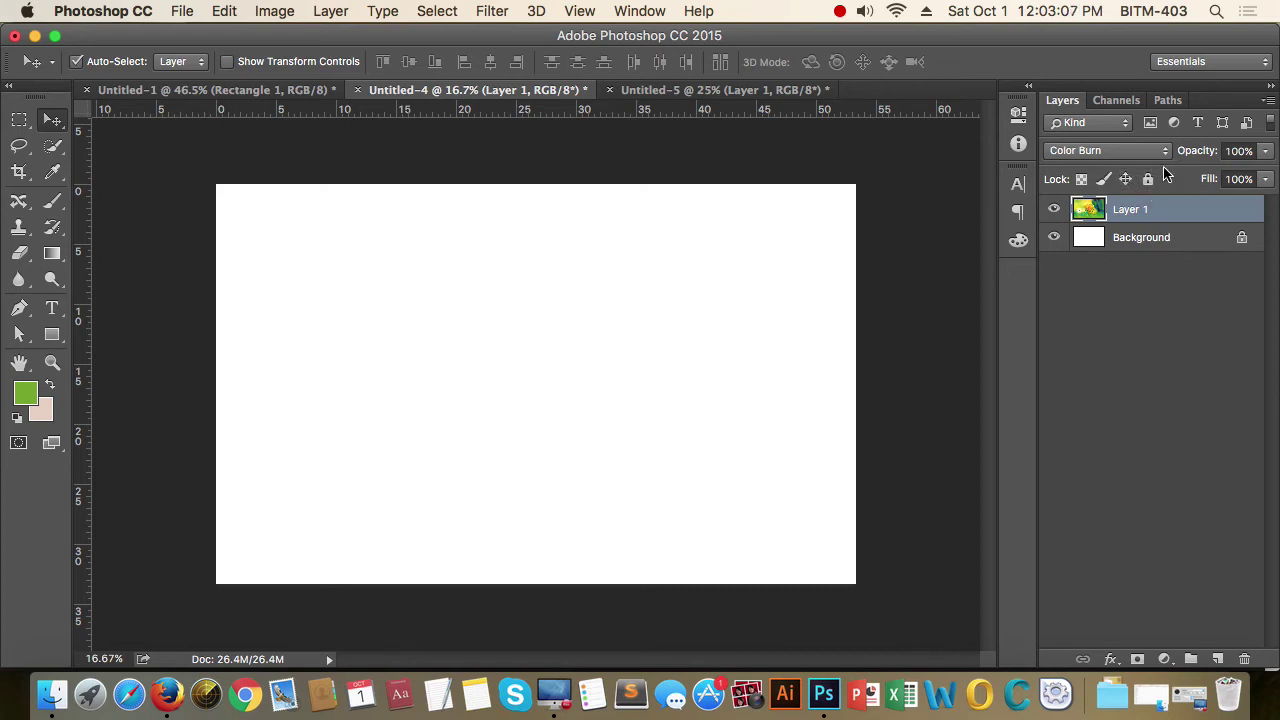
pyautogui.click(1165, 151)
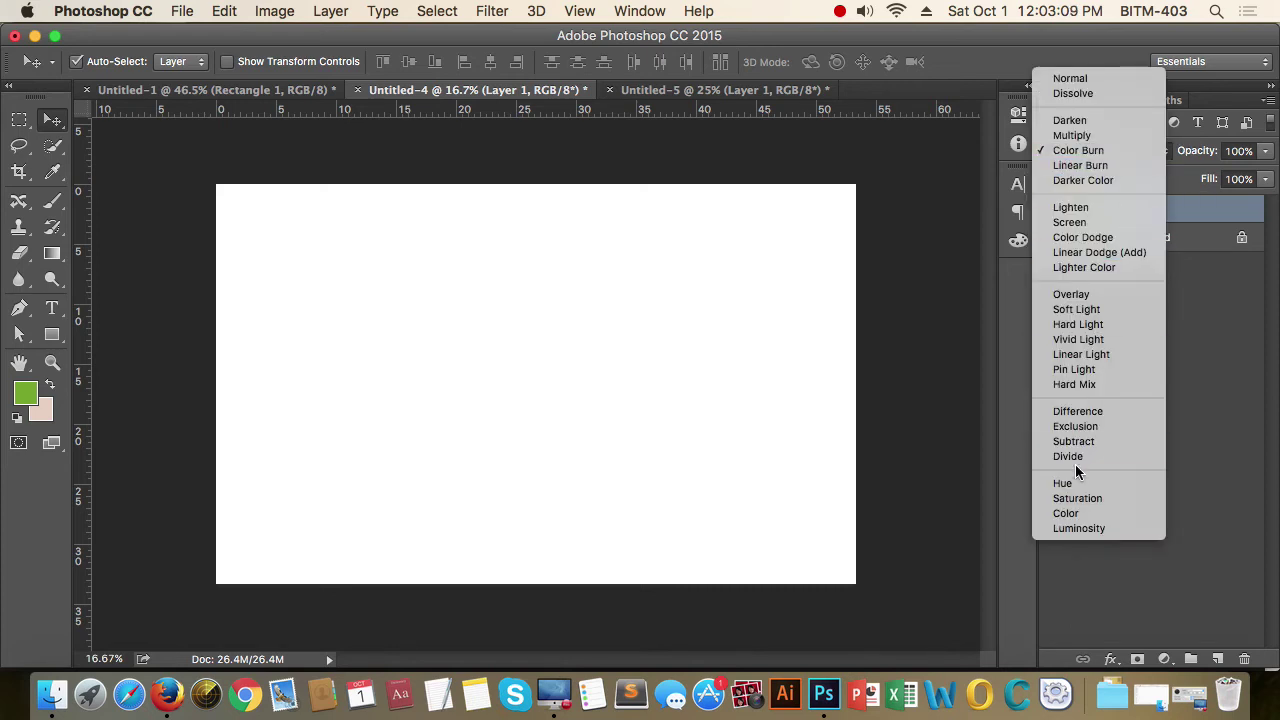
pyautogui.click(1094, 411)
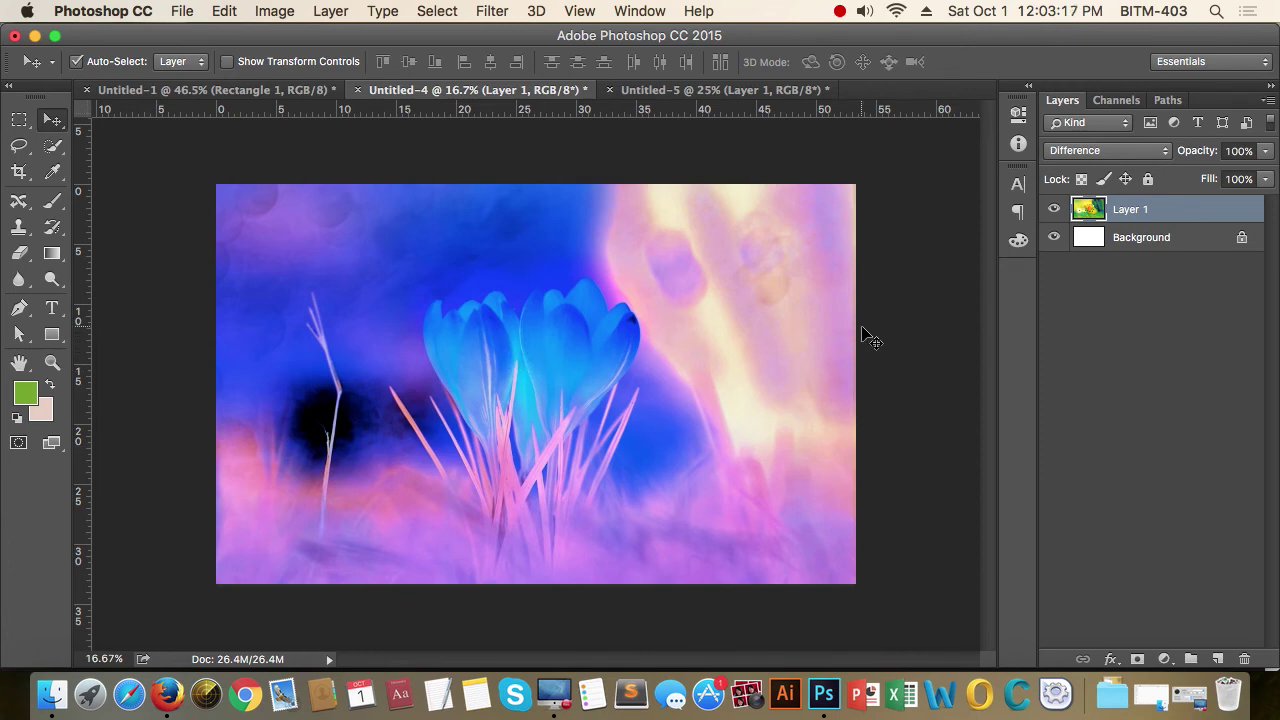
# Step: Try Luminosity, Difference again, then Lighter Color on the crocus layer
pyautogui.click(1160, 151)
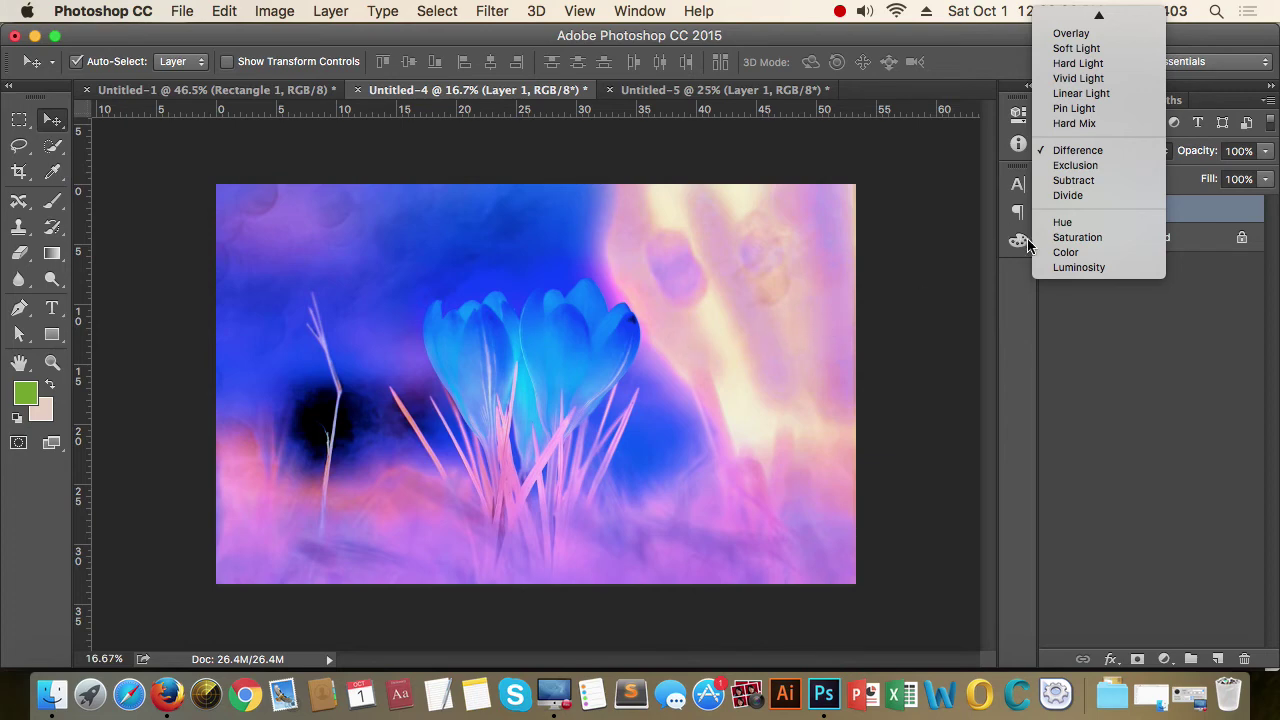
pyautogui.scroll(5, 1075, 218)
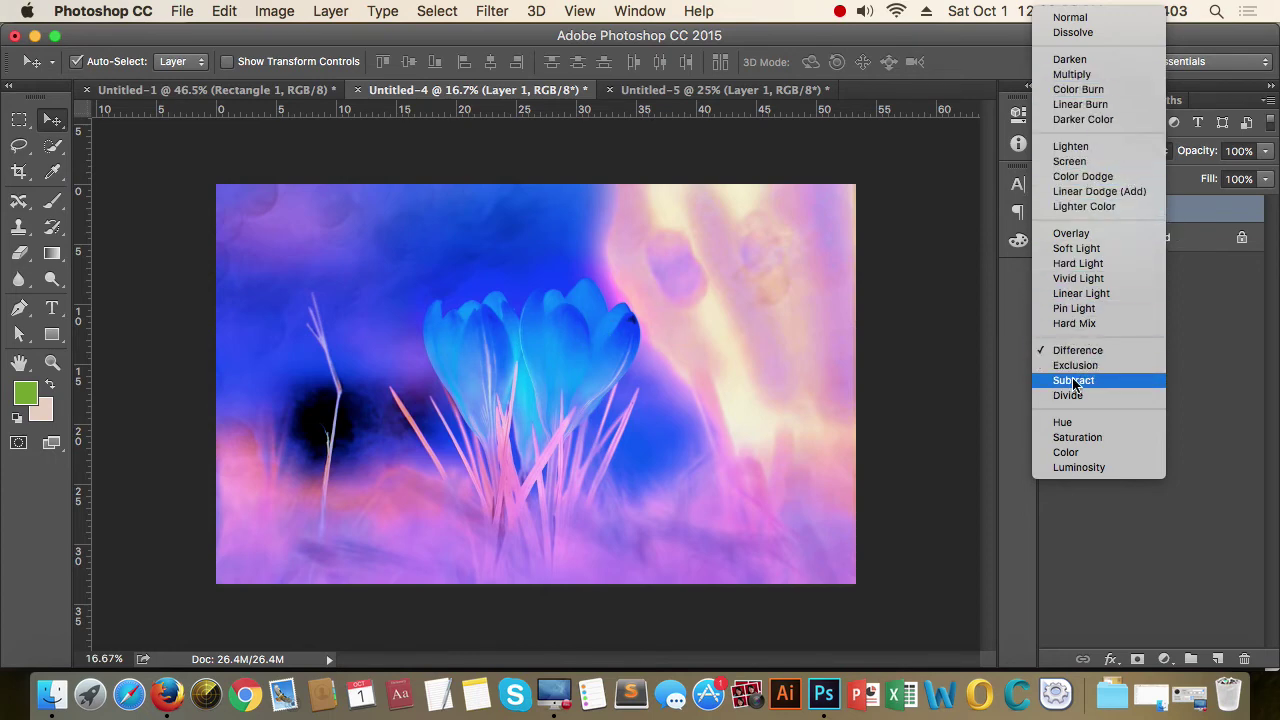
pyautogui.click(1078, 467)
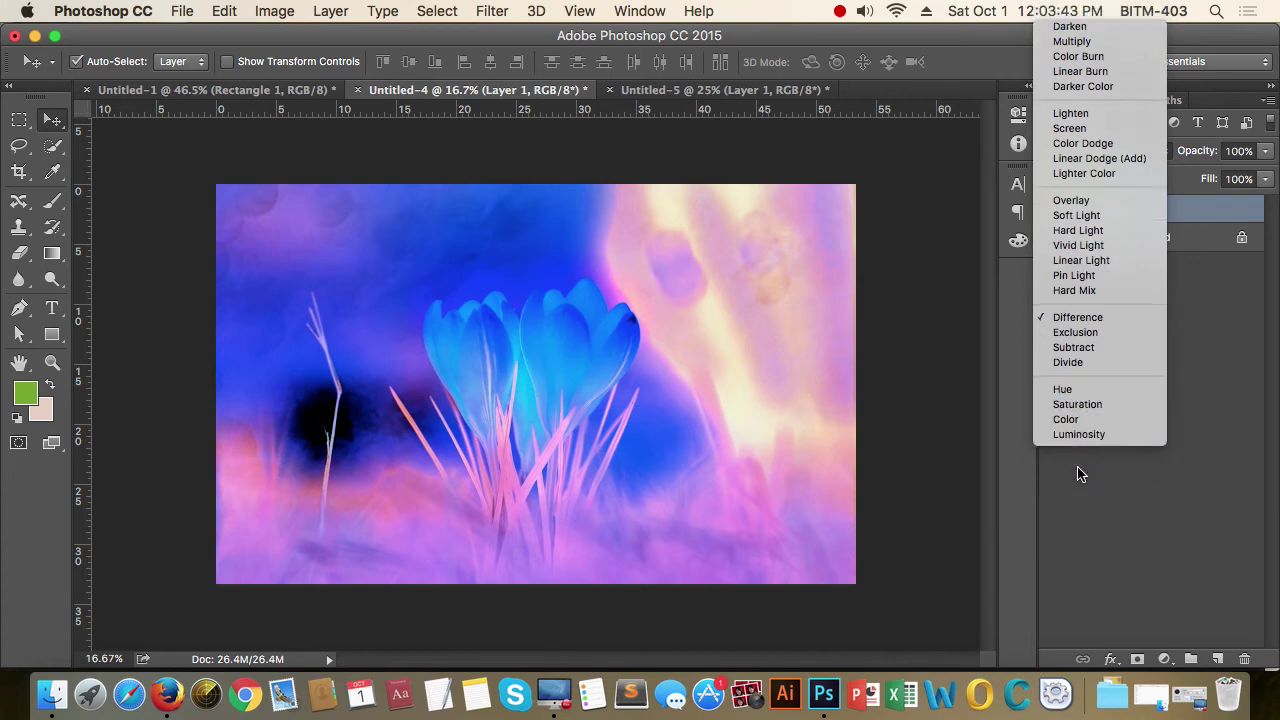
pyautogui.click(1120, 152)
pyautogui.scroll(1, 1113, 187)
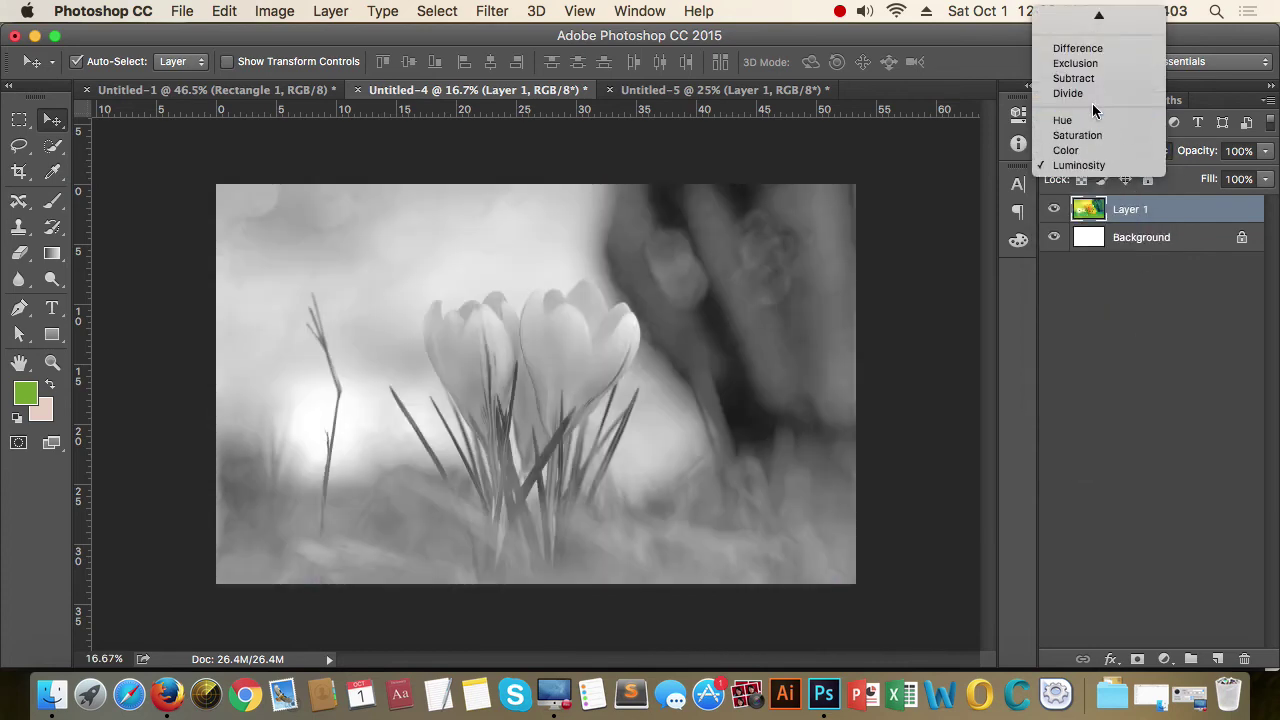
pyautogui.scroll(3, 1092, 103)
pyautogui.scroll(3, 1100, 160)
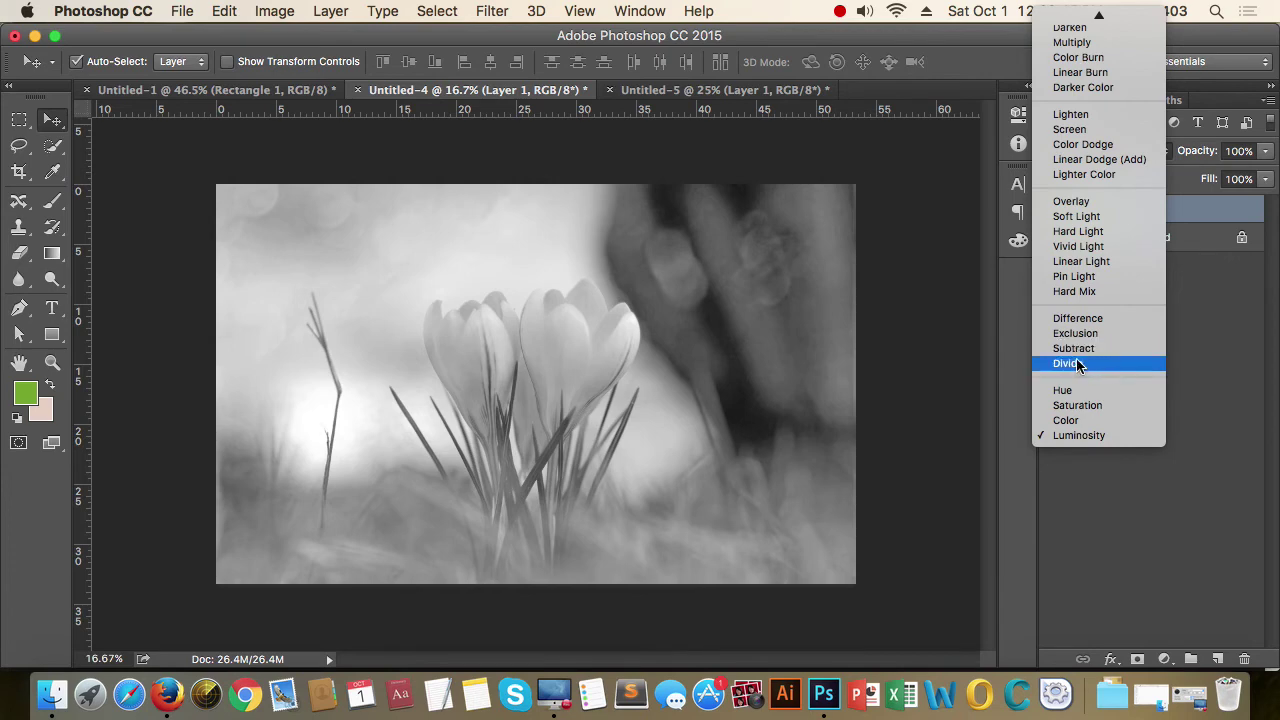
pyautogui.click(1085, 318)
pyautogui.click(1132, 158)
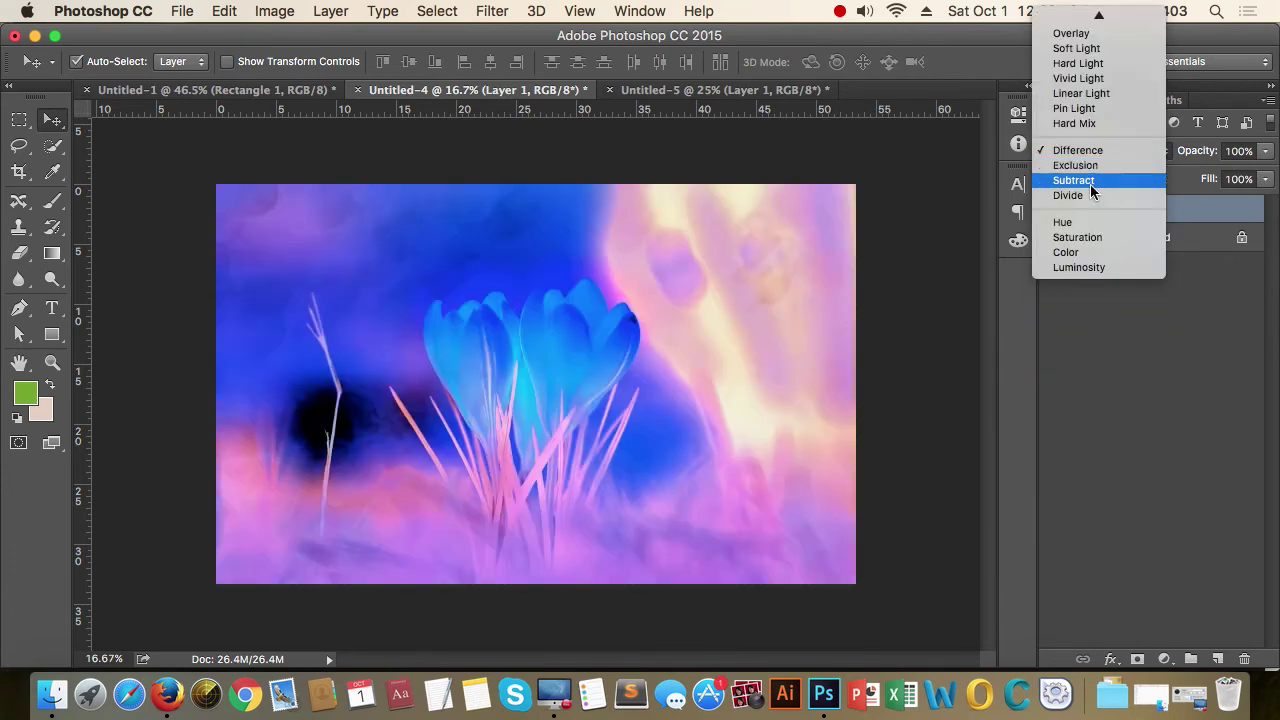
pyautogui.scroll(3, 1090, 190)
pyautogui.scroll(2, 1075, 220)
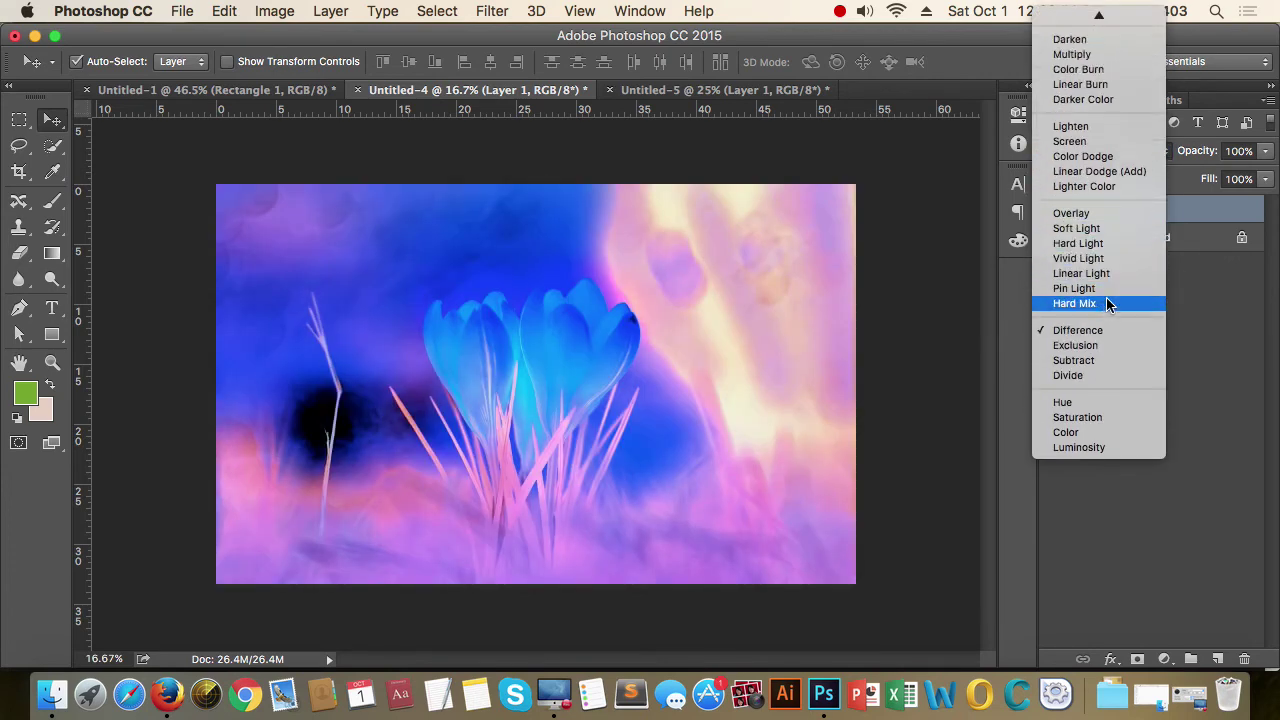
pyautogui.click(1100, 186)
# Step: Try Color Dodge and Screen, leaving the crocus layer set to Lighten
pyautogui.click(1137, 152)
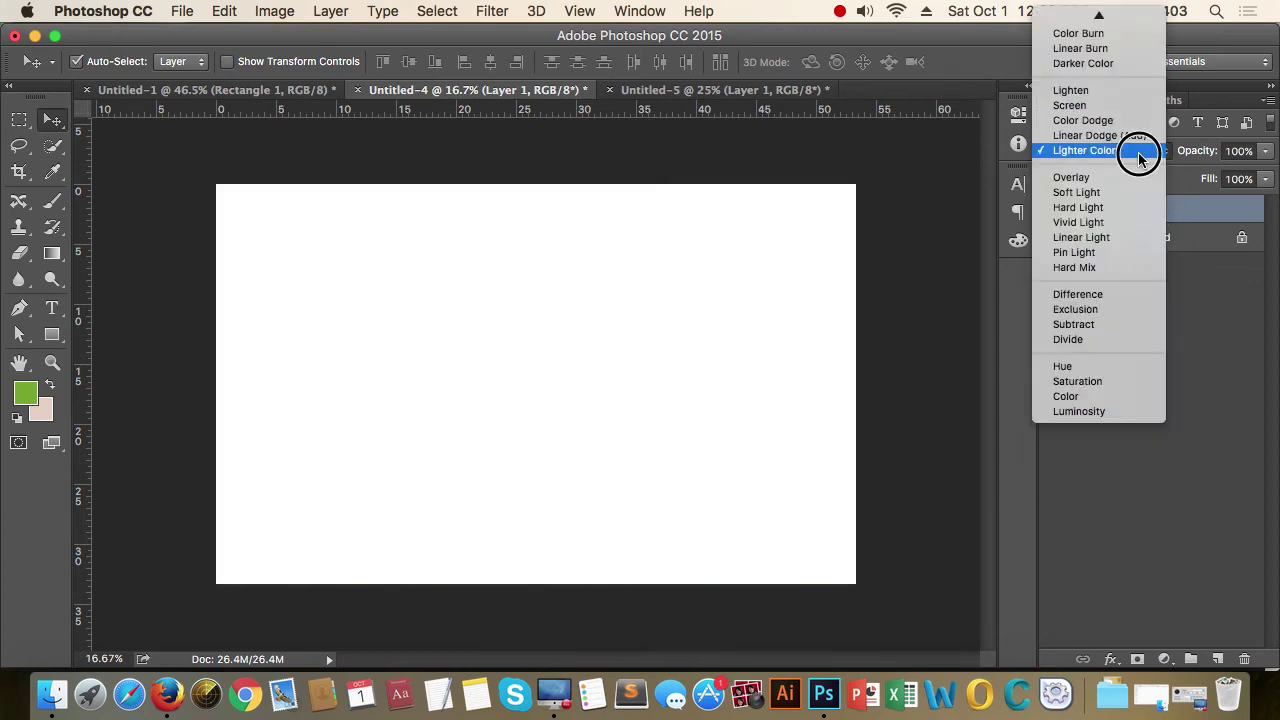
pyautogui.click(1110, 118)
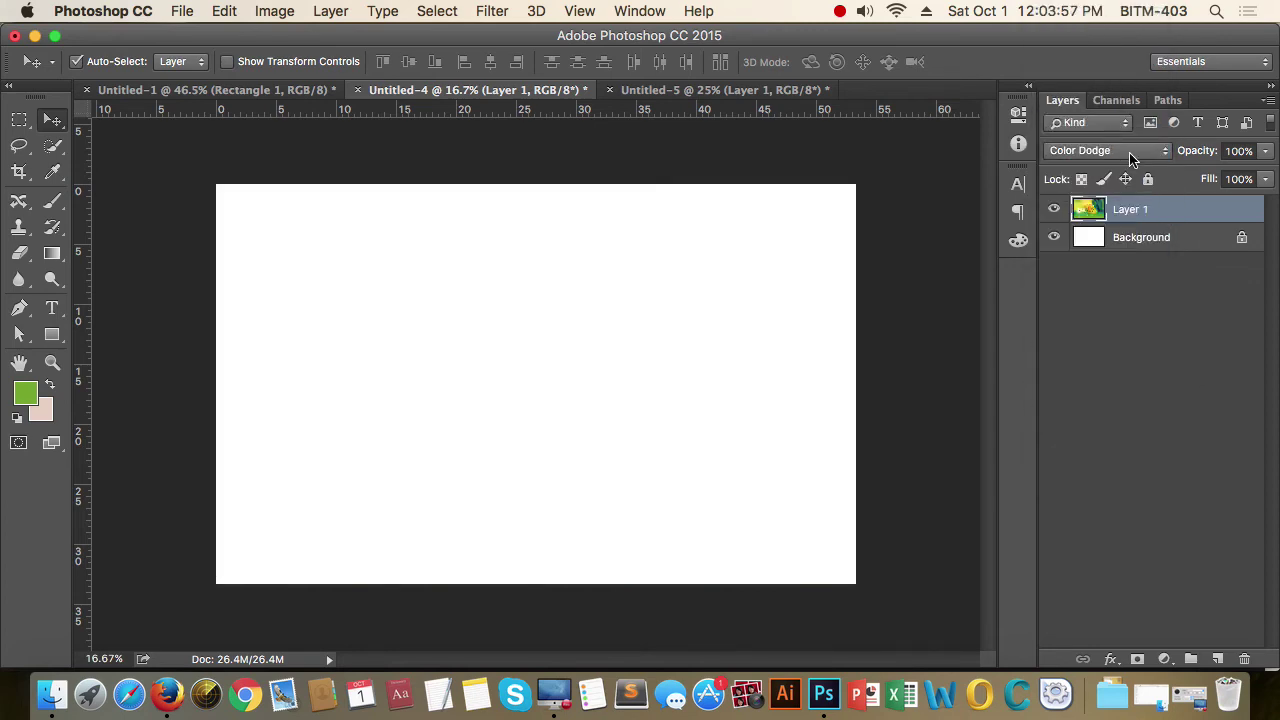
pyautogui.click(1130, 156)
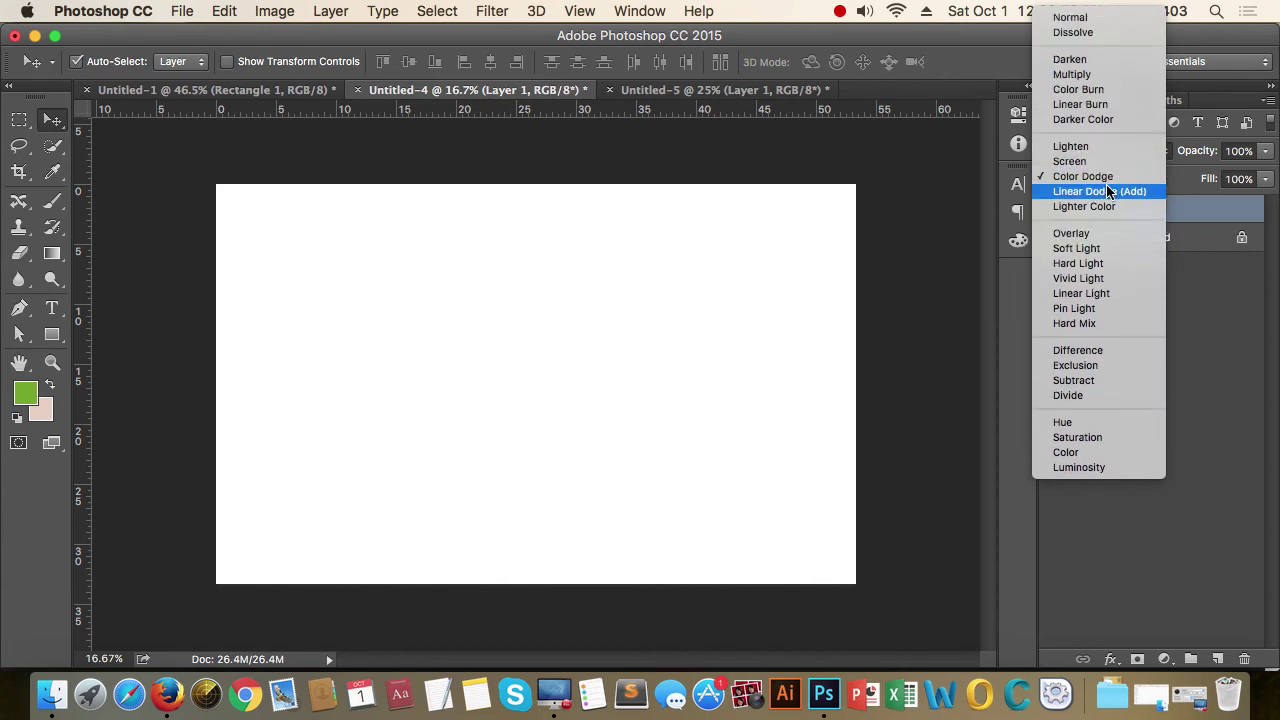
pyautogui.click(1108, 161)
pyautogui.click(1108, 155)
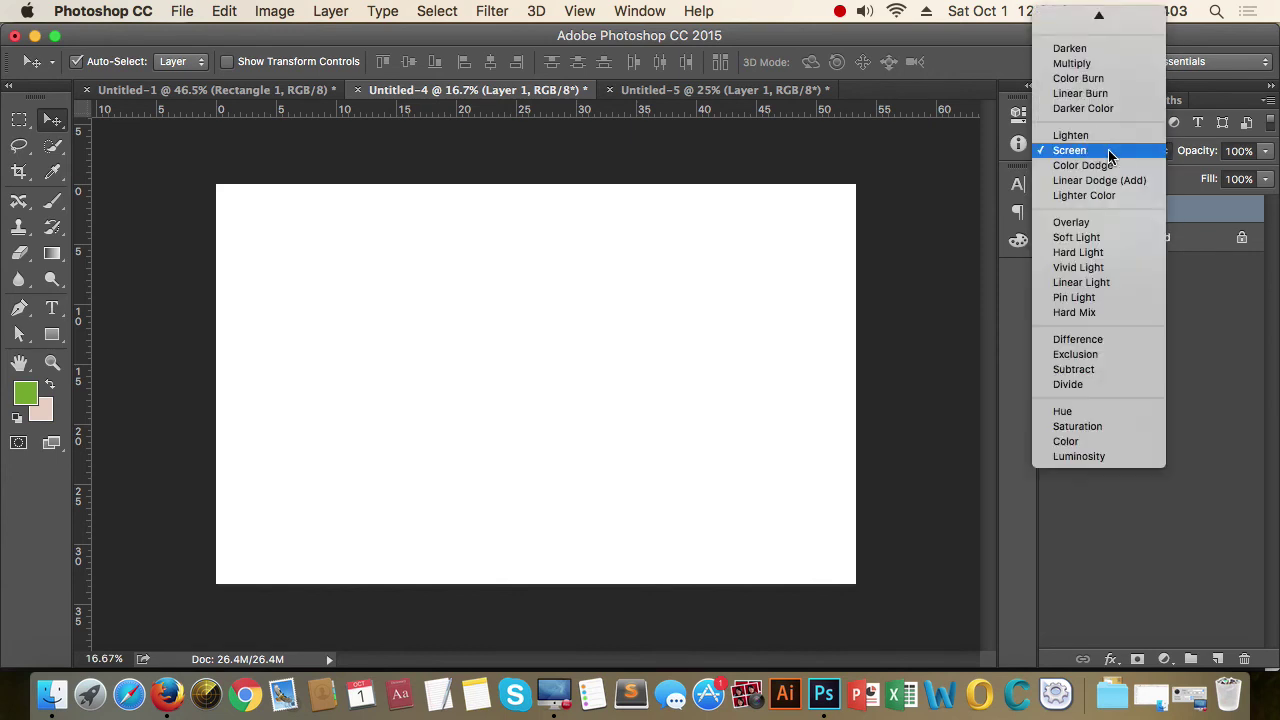
pyautogui.click(1094, 134)
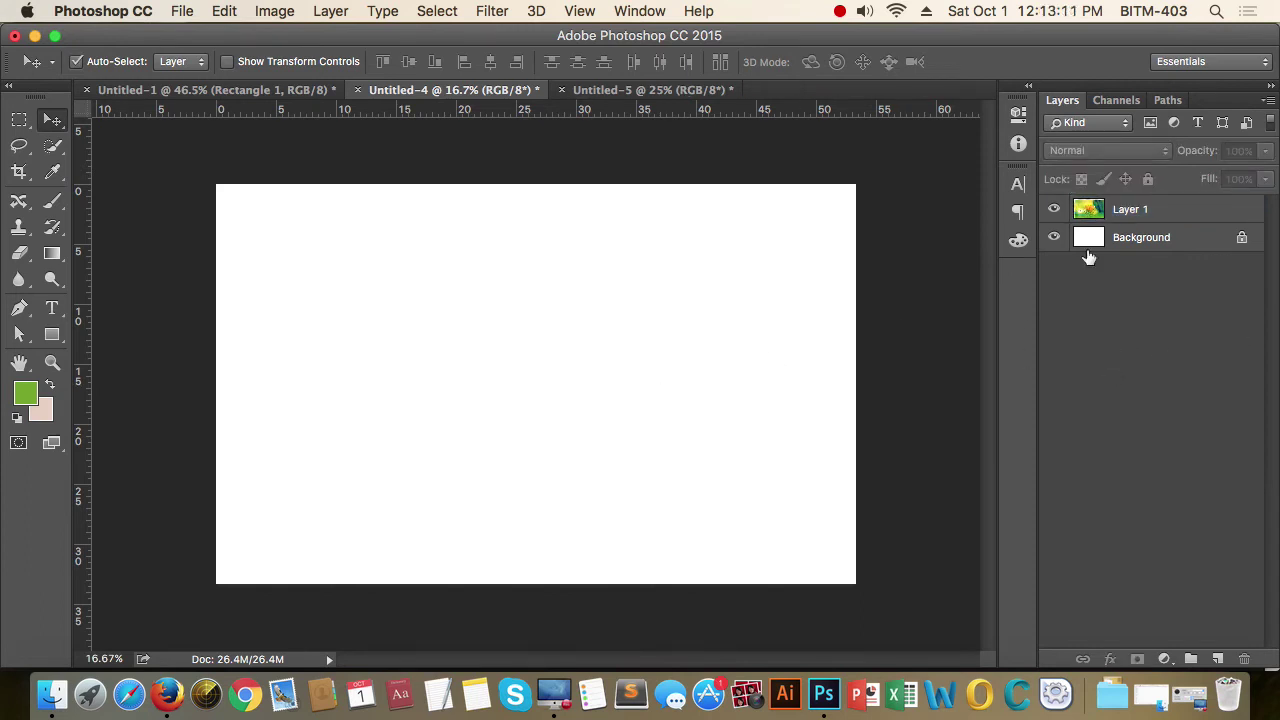
pyautogui.click(1177, 218)
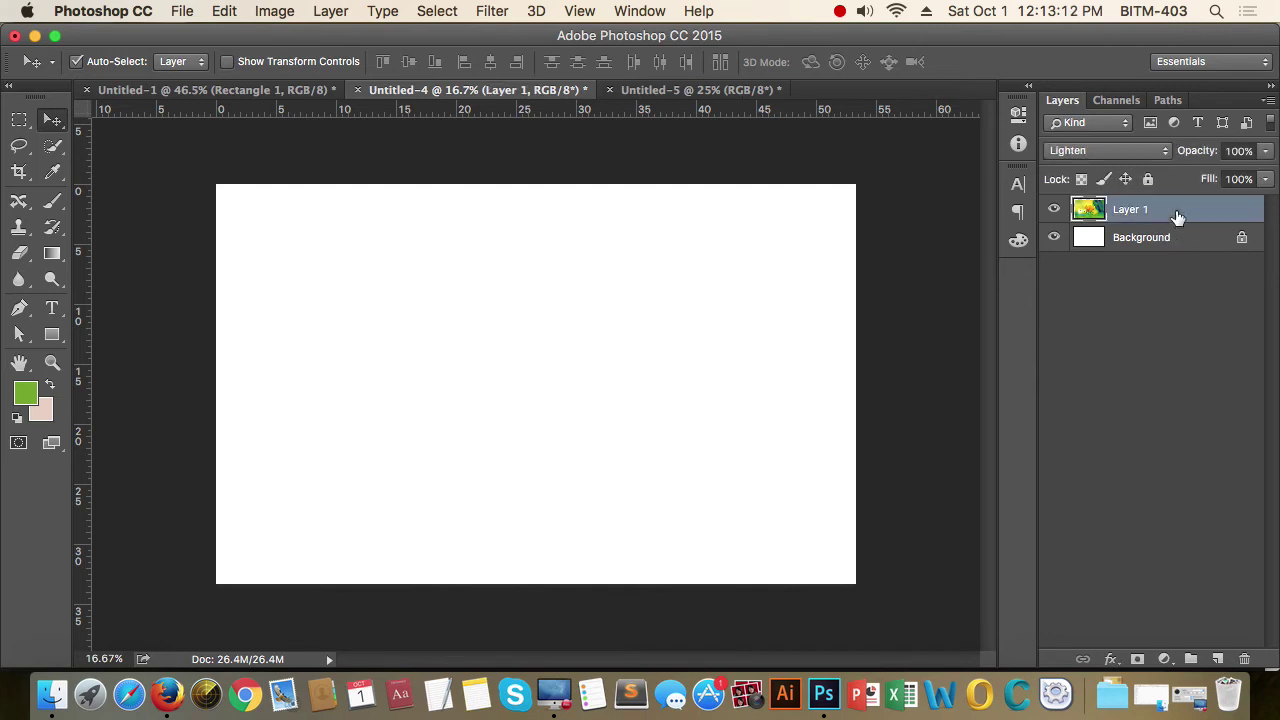
pyautogui.click(1162, 152)
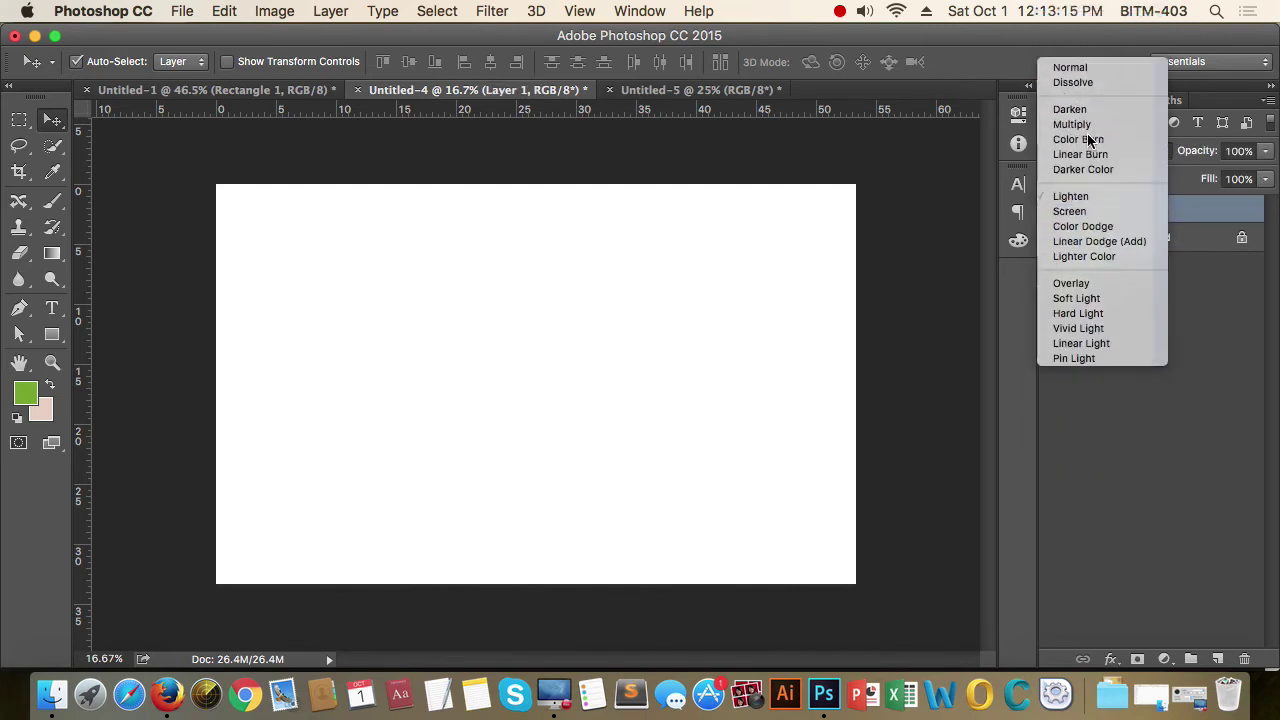
# Step: Reset Layer 1 to Normal blending and move the crocus image flush with the canvas's top-left corner
pyautogui.click(1070, 67)
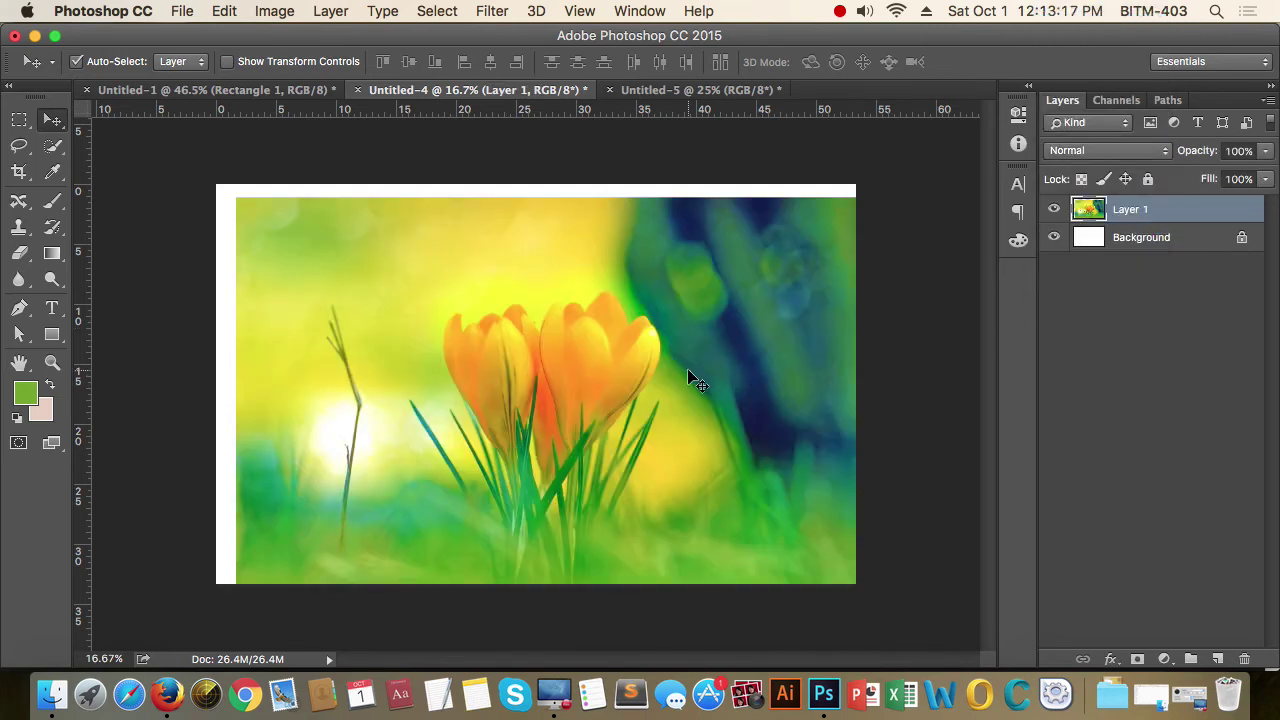
pyautogui.moveTo(698, 383); pyautogui.dragTo(678, 370)
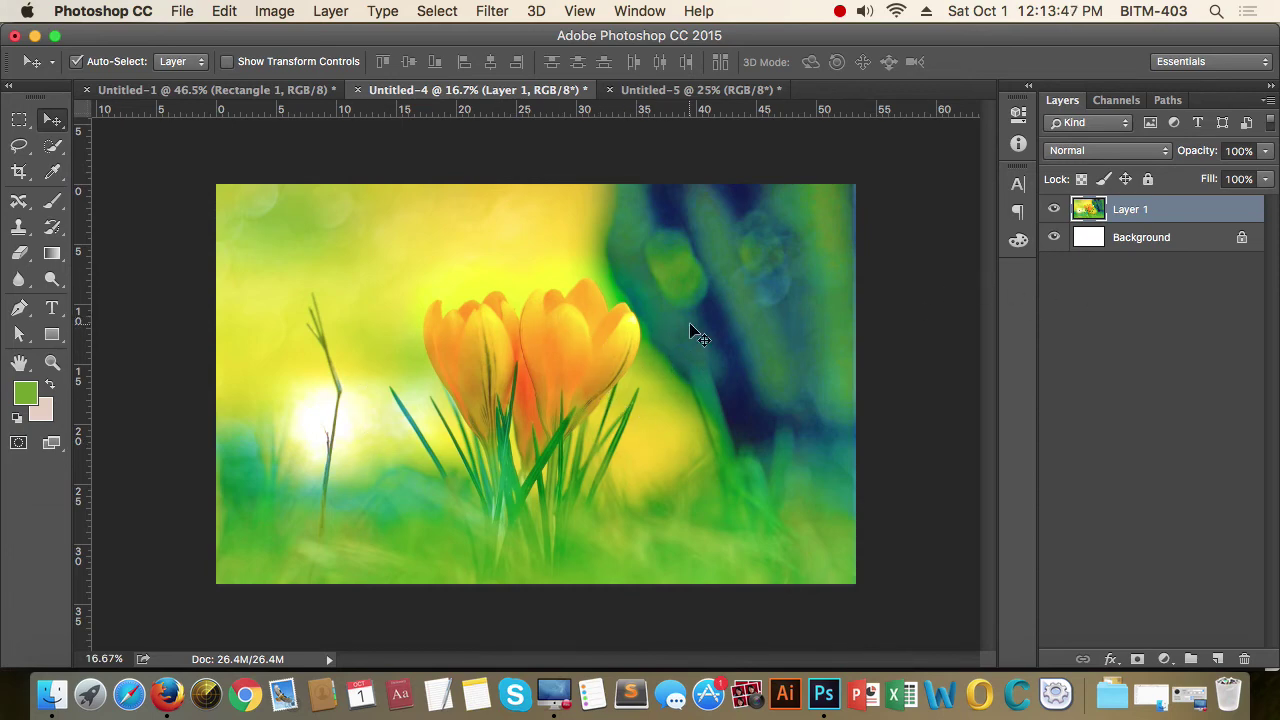
# Step: Duplicate the butterfly Layer 1 from Untitled-5 into the Untitled-4 document
pyautogui.click(682, 90)
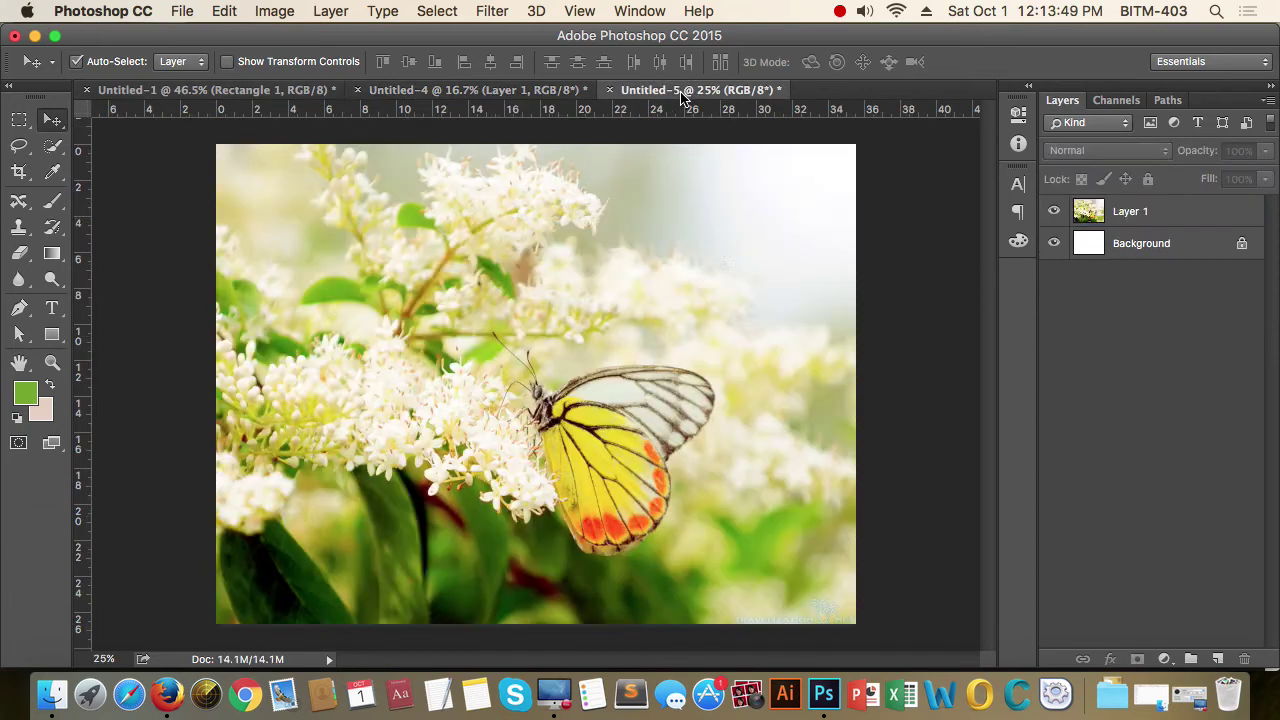
pyautogui.click(638, 298)
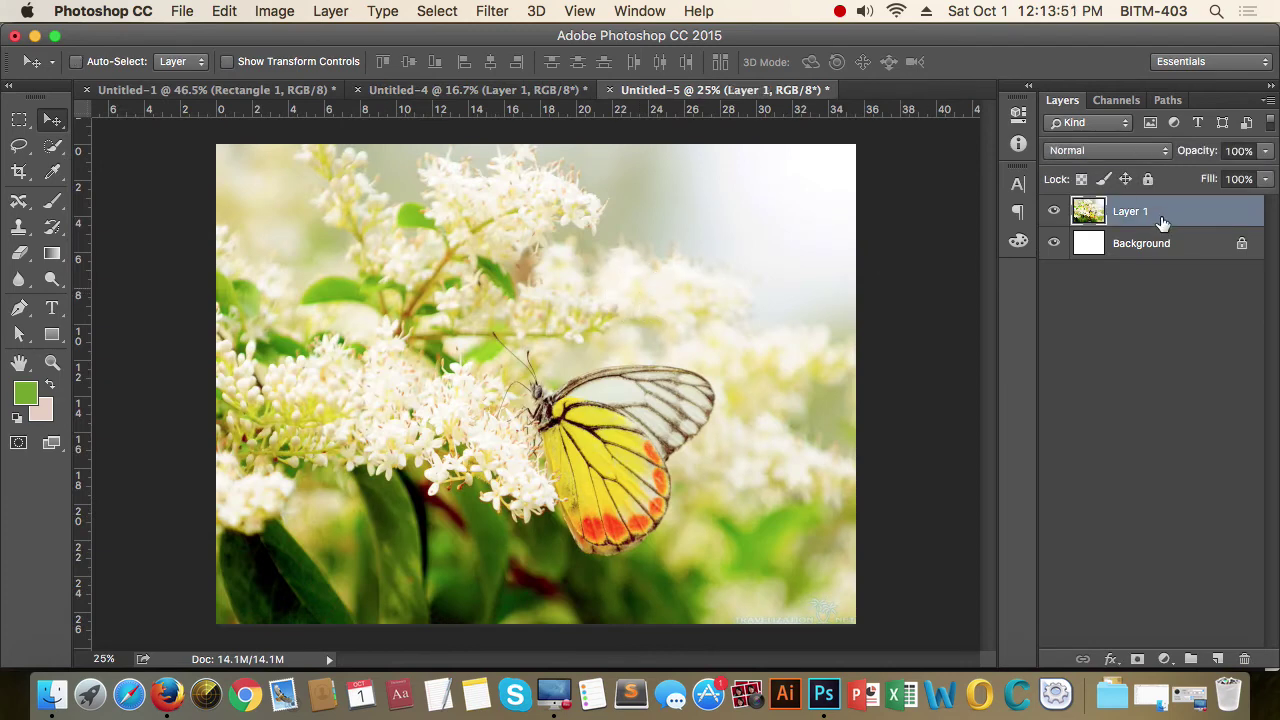
pyautogui.rightClick(1162, 222)
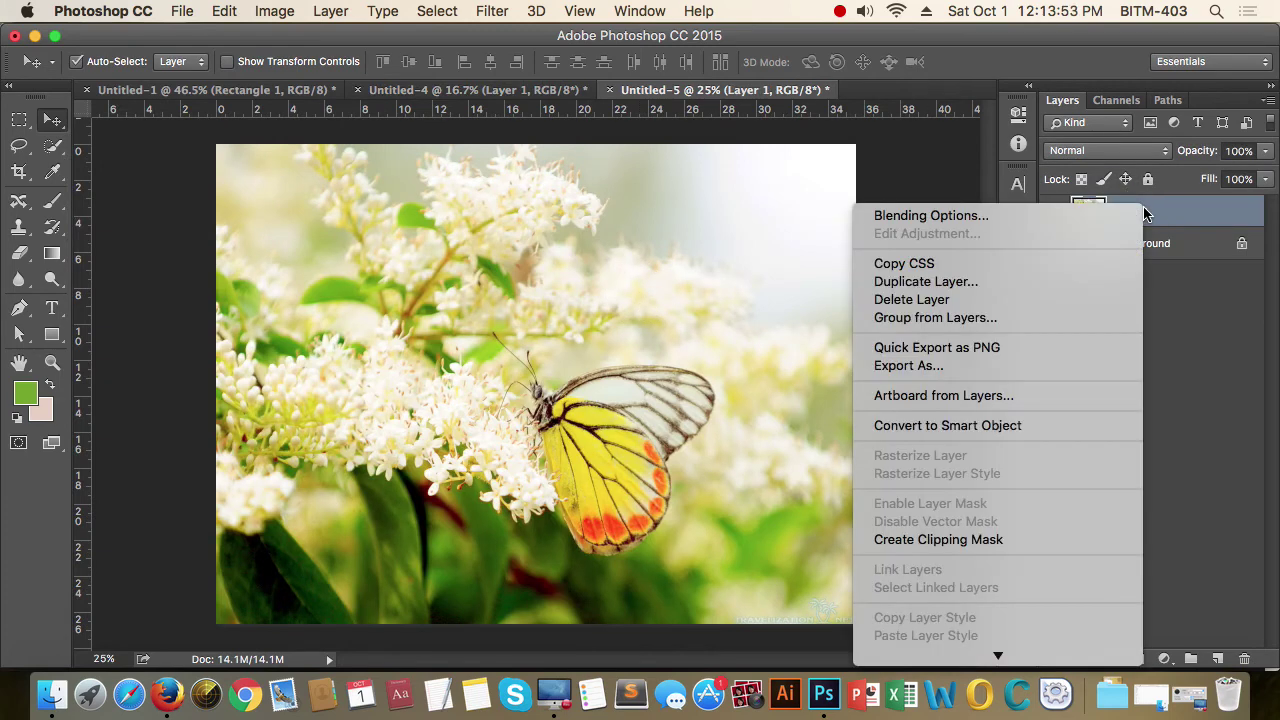
pyautogui.click(952, 282)
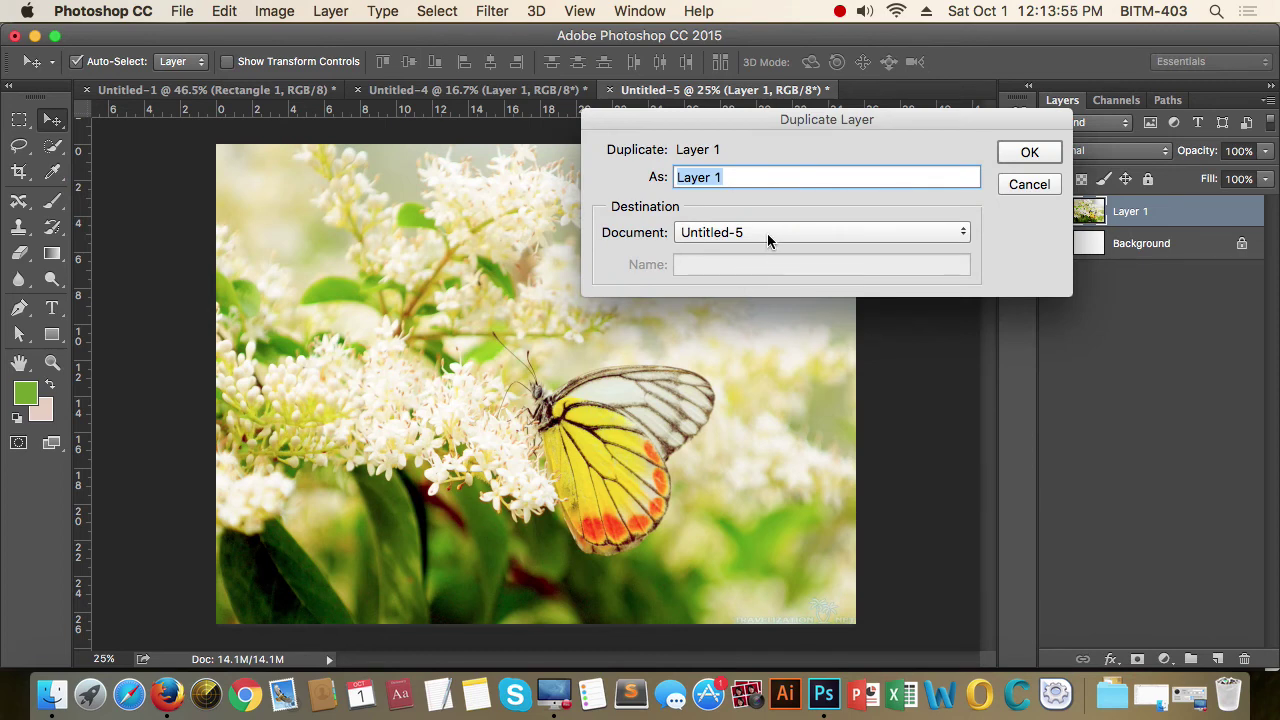
pyautogui.click(767, 233)
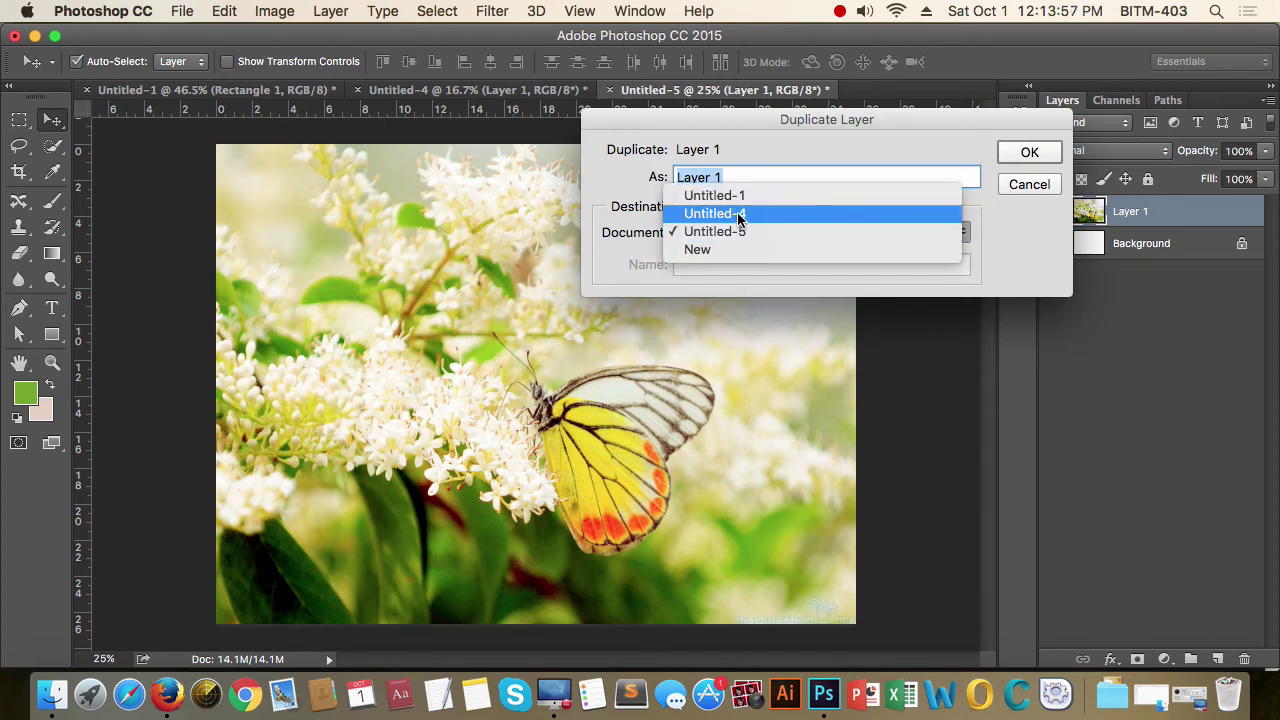
pyautogui.click(739, 218)
pyautogui.click(1022, 158)
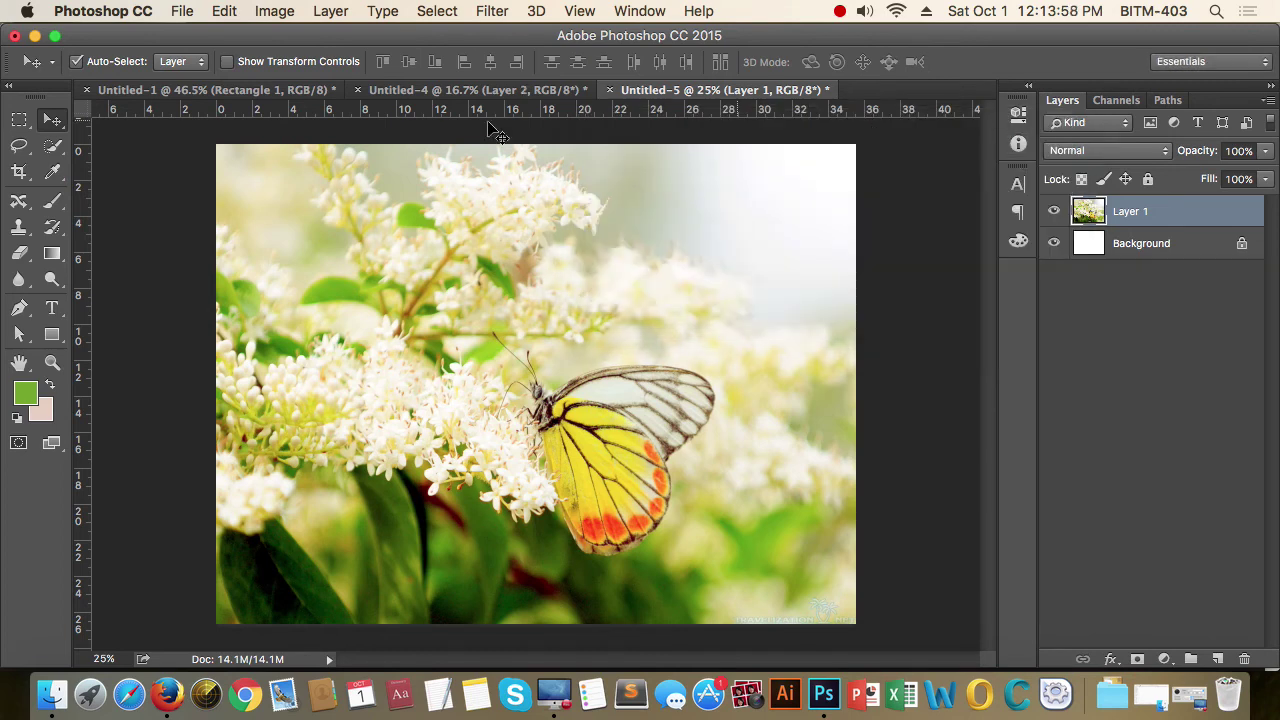
# Step: In Untitled-4, position the butterfly layer and stack it beneath the crocus layer
pyautogui.click(447, 92)
pyautogui.moveTo(488, 336)
pyautogui.mouseDown()
pyautogui.moveTo(606, 385)
pyautogui.moveTo(604, 372)
pyautogui.mouseUp()
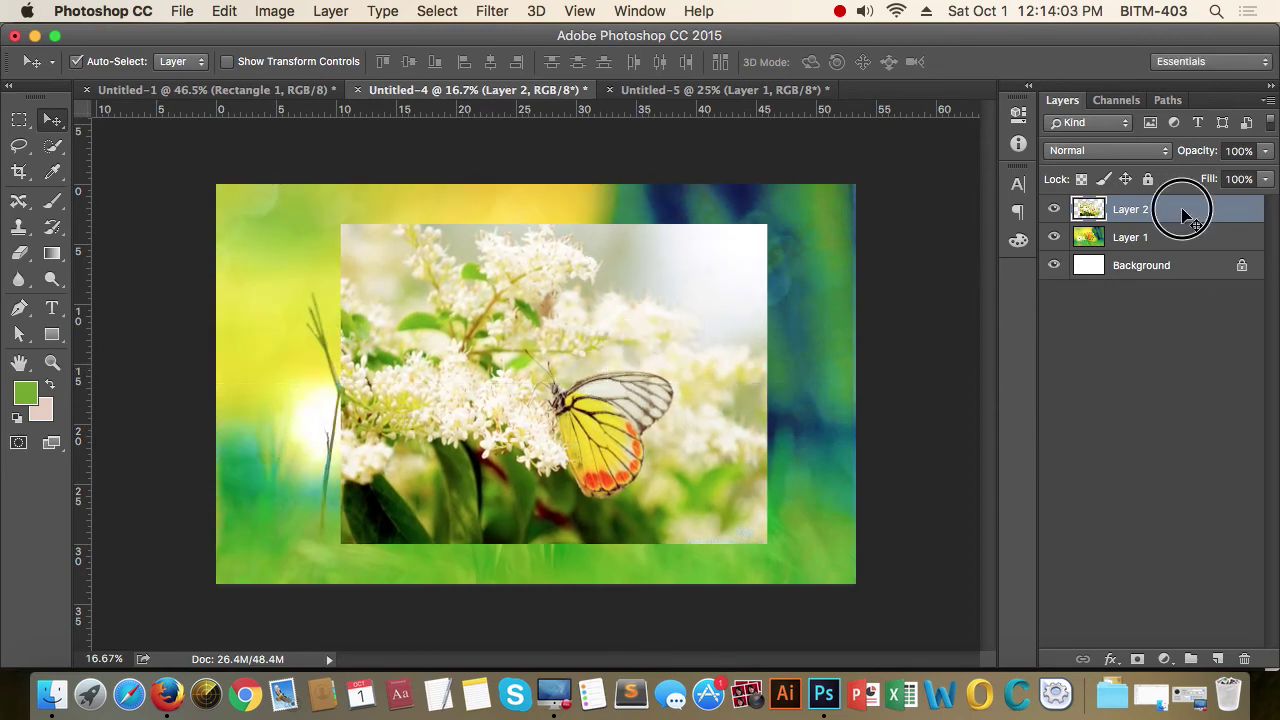
pyautogui.moveTo(1183, 213); pyautogui.dragTo(1180, 248)
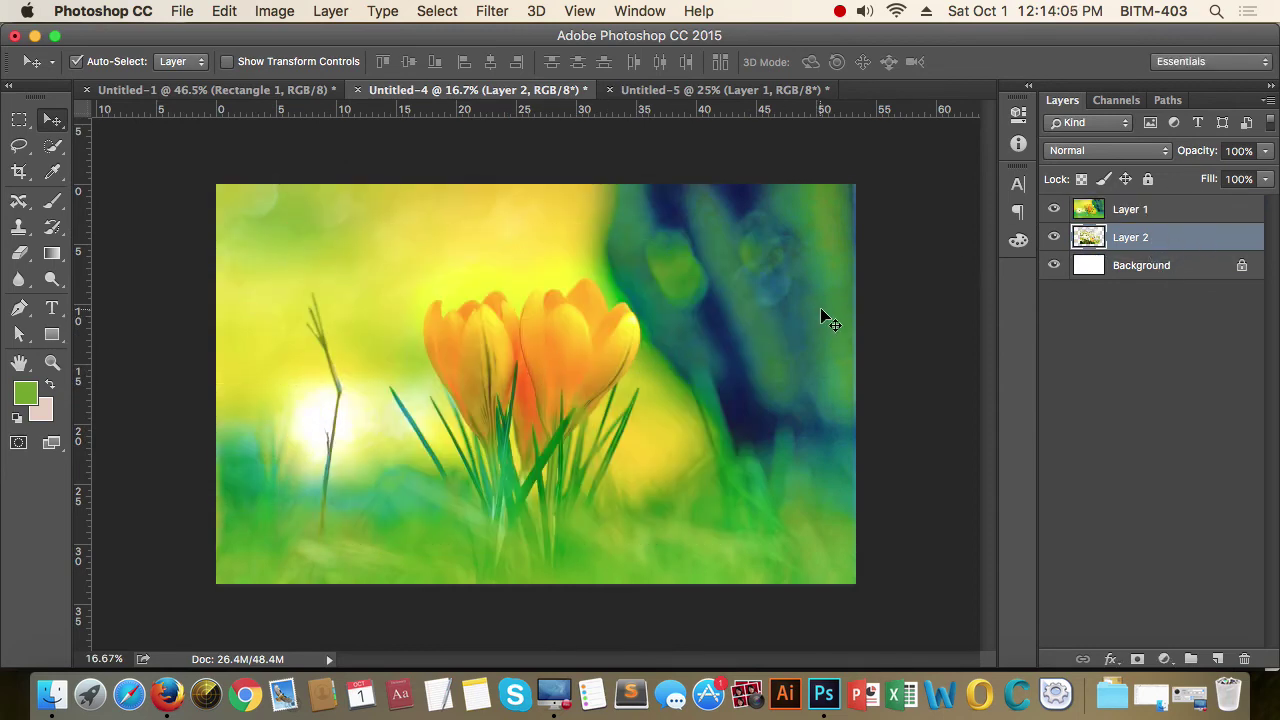
pyautogui.click(1182, 212)
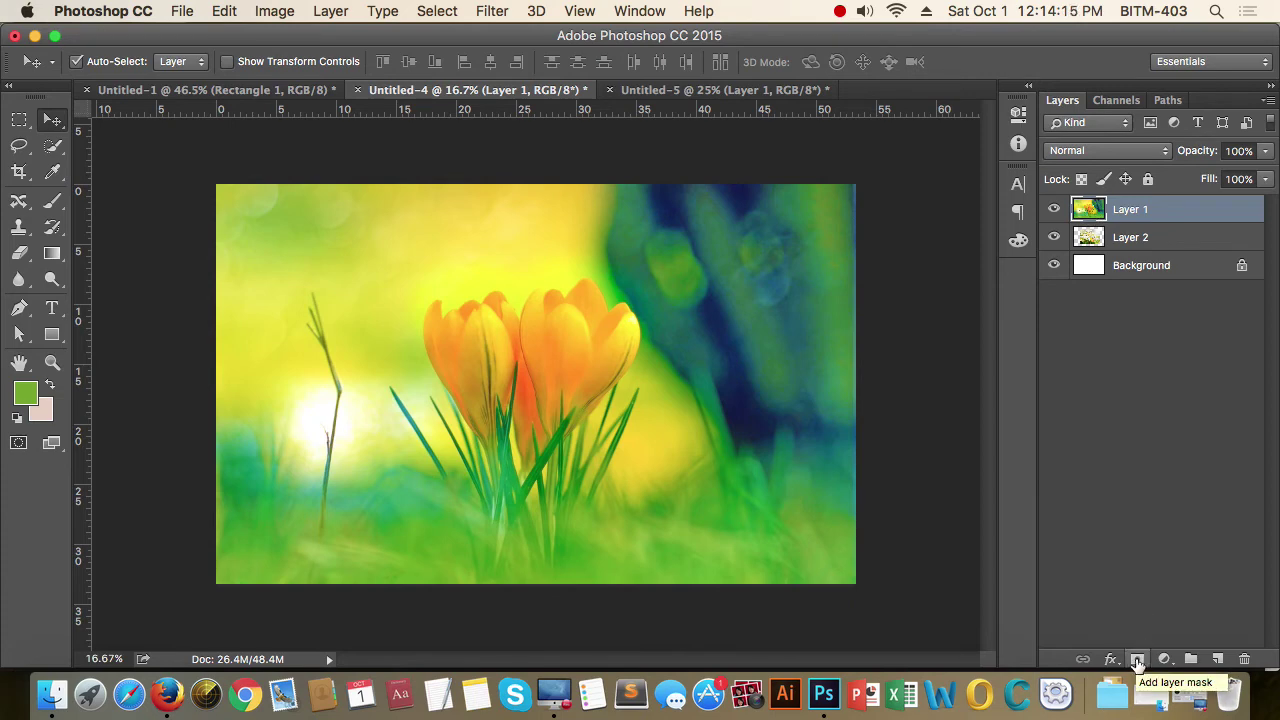
# Step: Add a white layer mask to crocus Layer 1 and leave the mask thumbnail targeted
pyautogui.click(1137, 660)
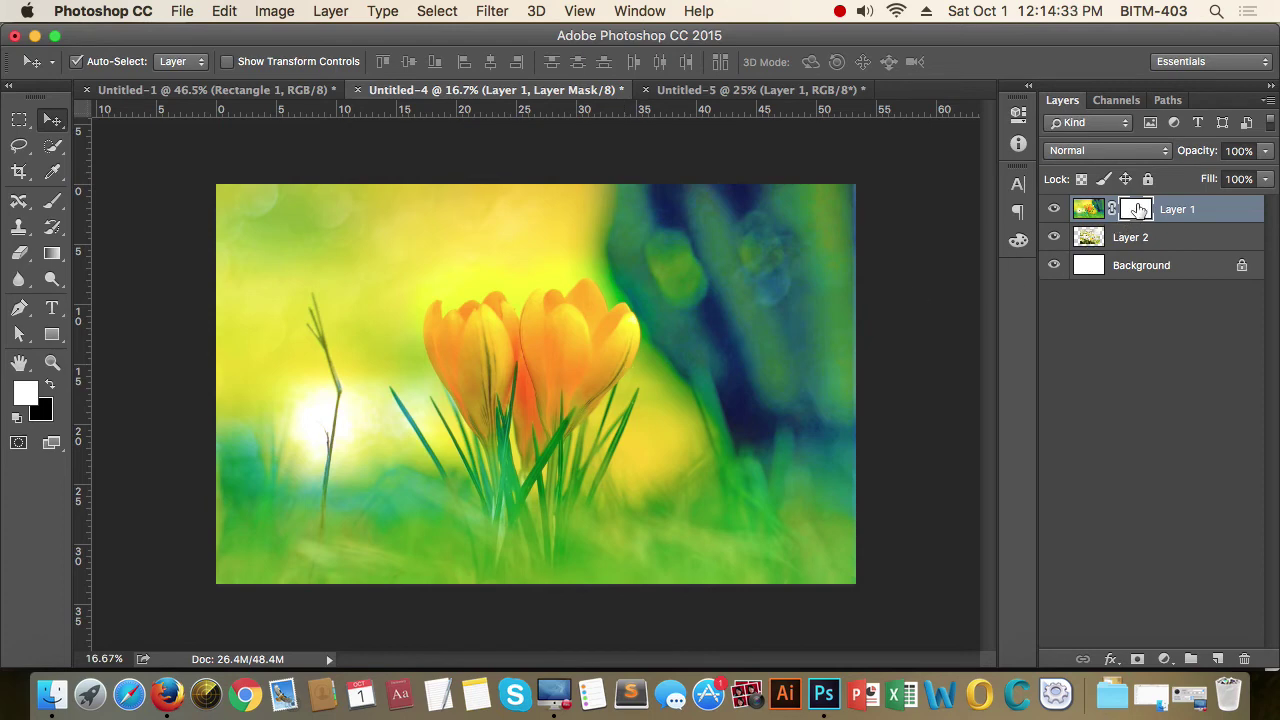
pyautogui.click(1087, 211)
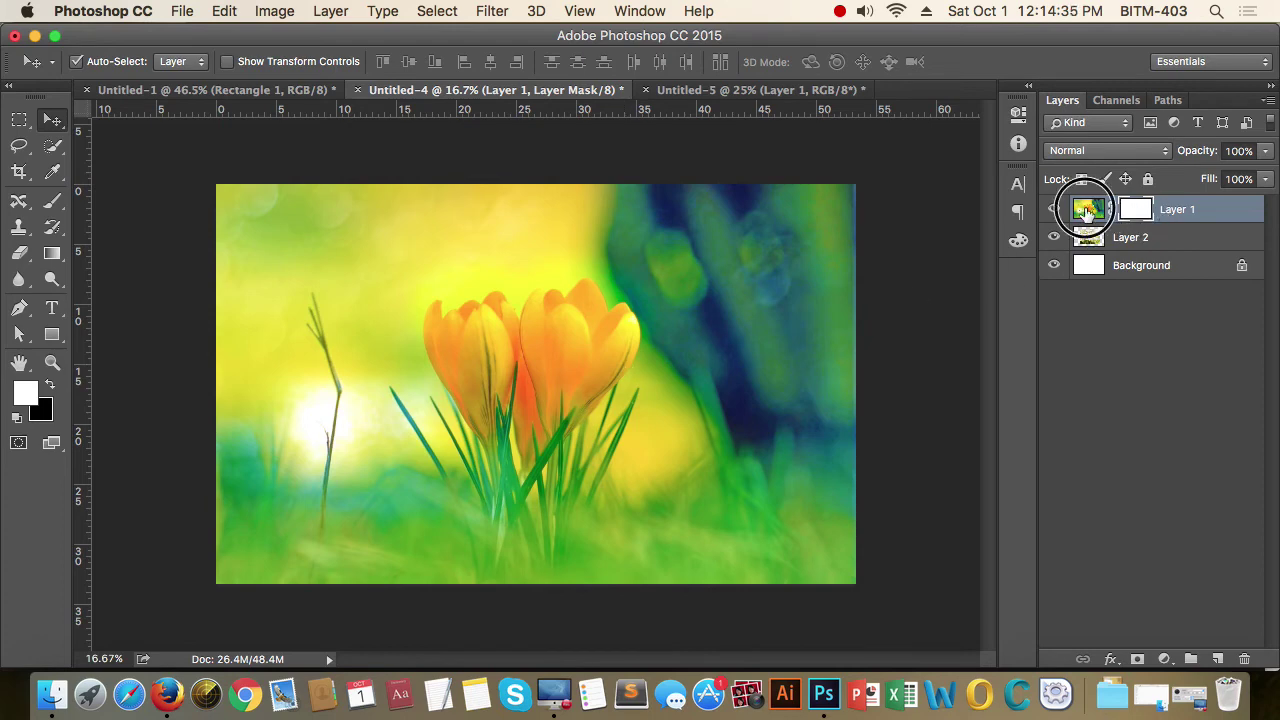
pyautogui.click(1134, 212)
pyautogui.click(1092, 212)
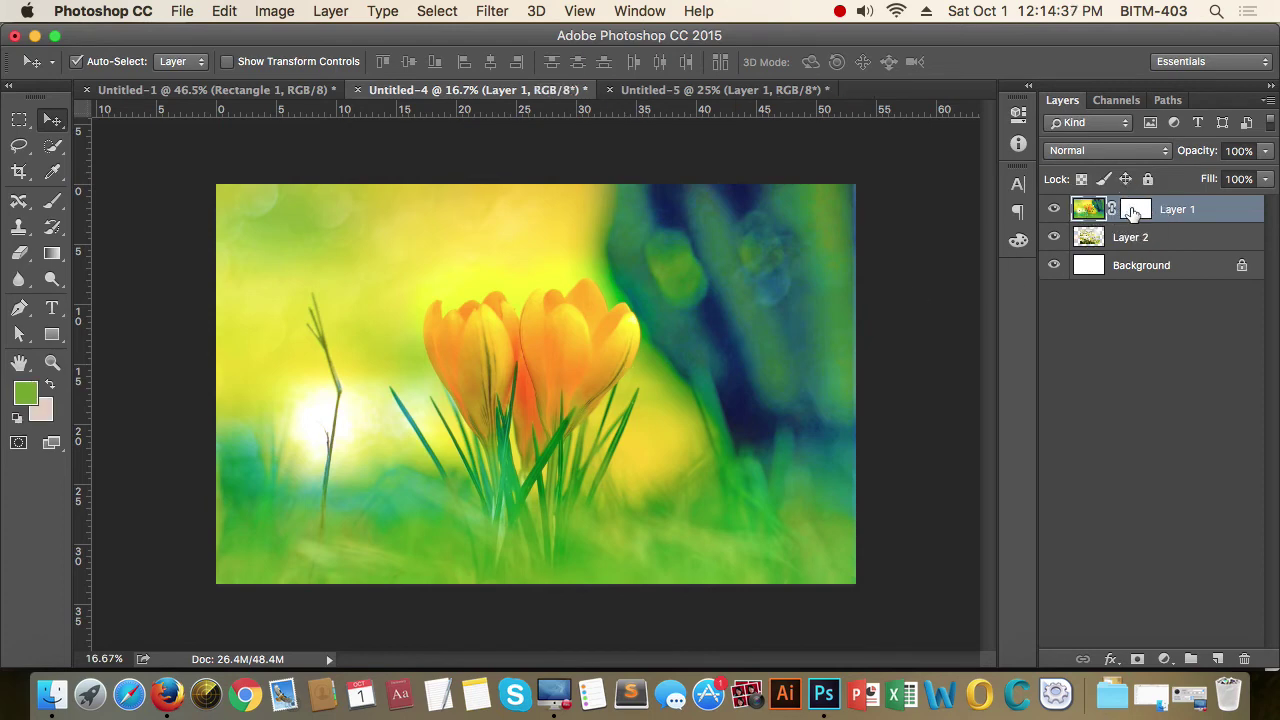
pyautogui.click(1134, 212)
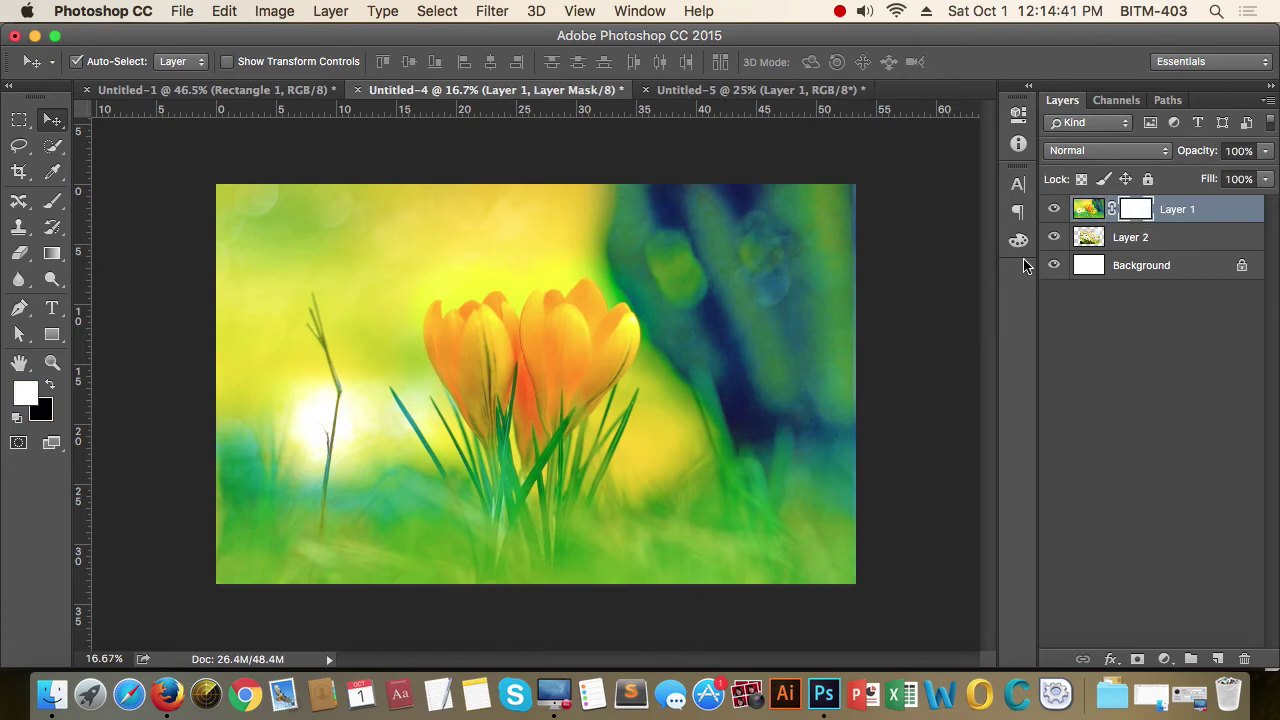
pyautogui.click(1088, 216)
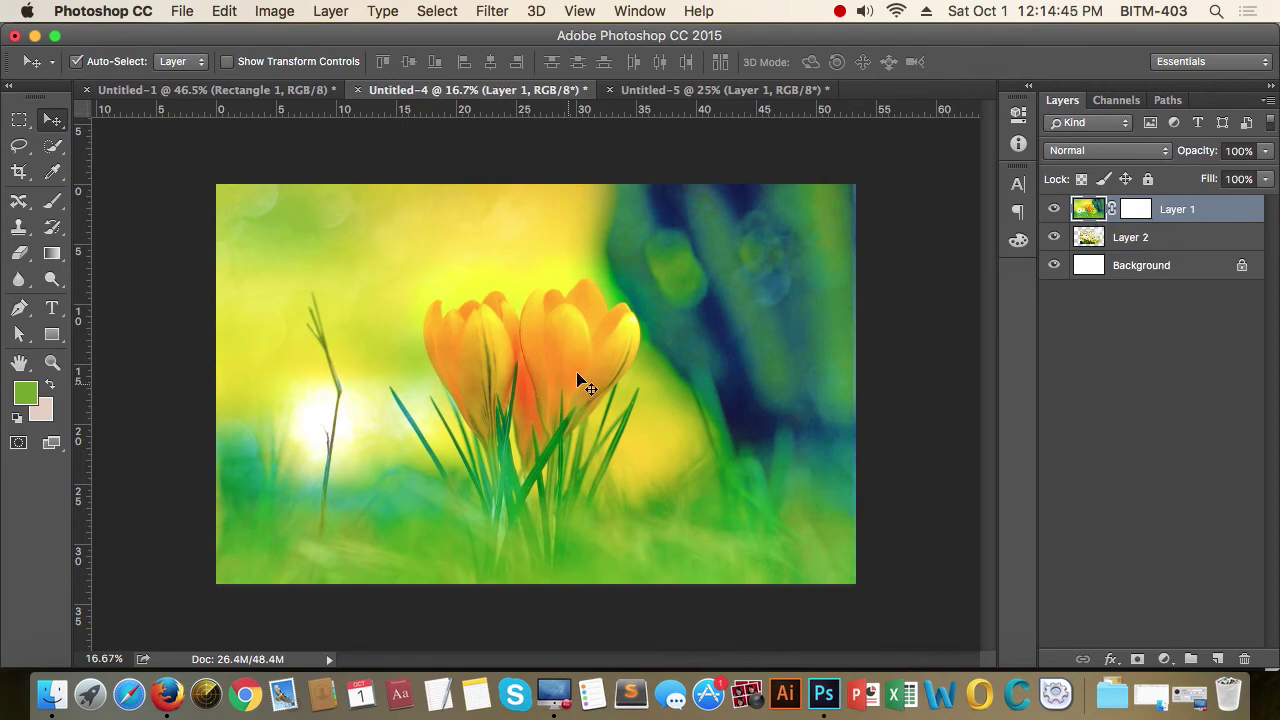
pyautogui.click(1135, 214)
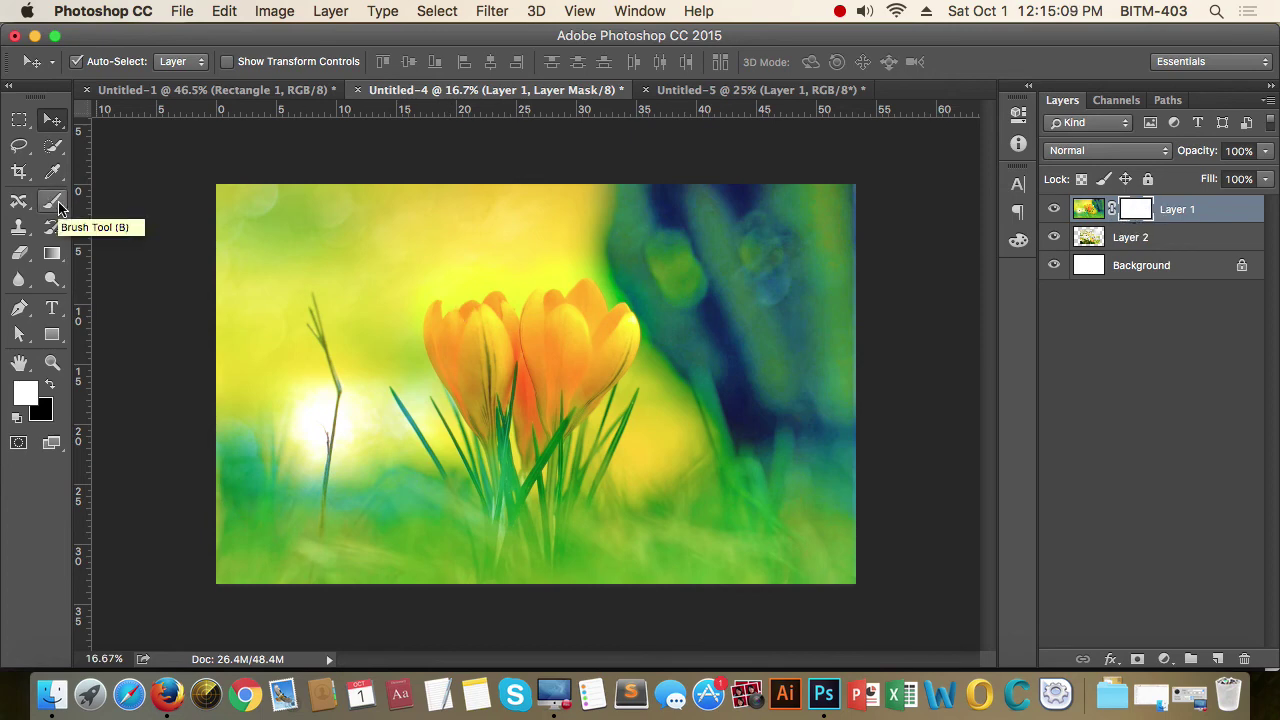
# Step: Pick the Brush tool and enlarge it well beyond 178 px
pyautogui.click(53, 203)
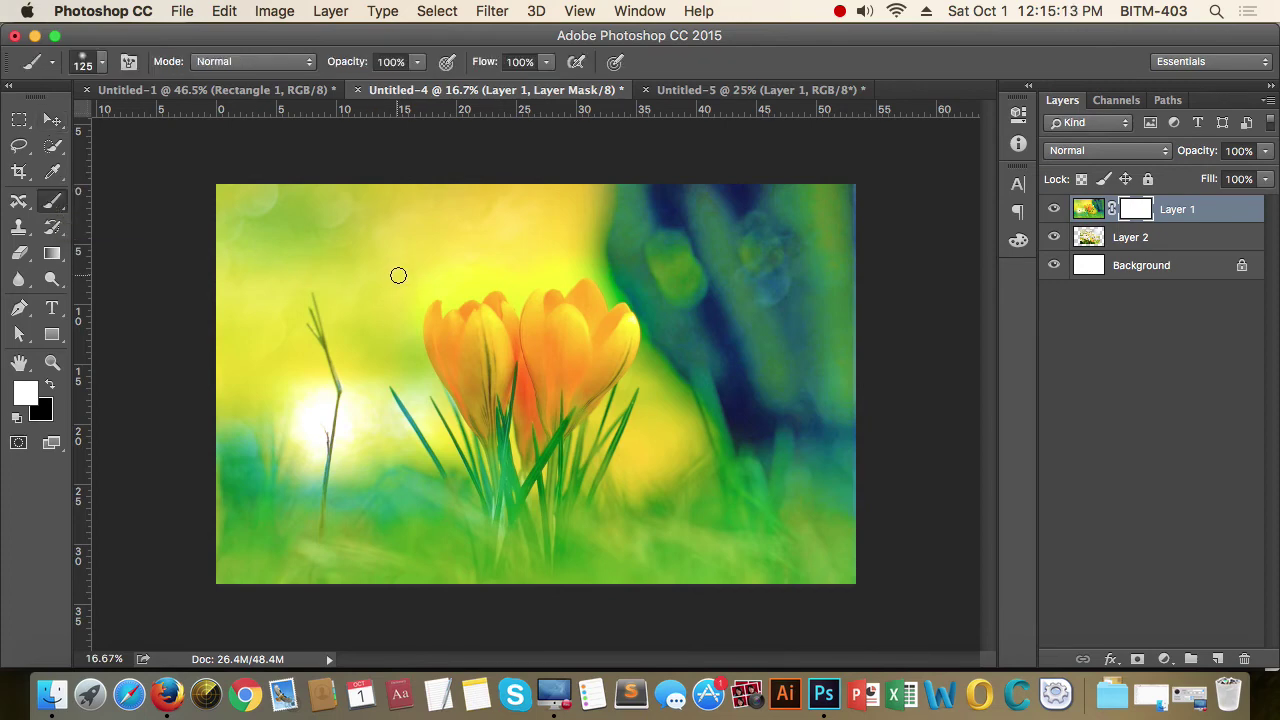
pyautogui.click(103, 66)
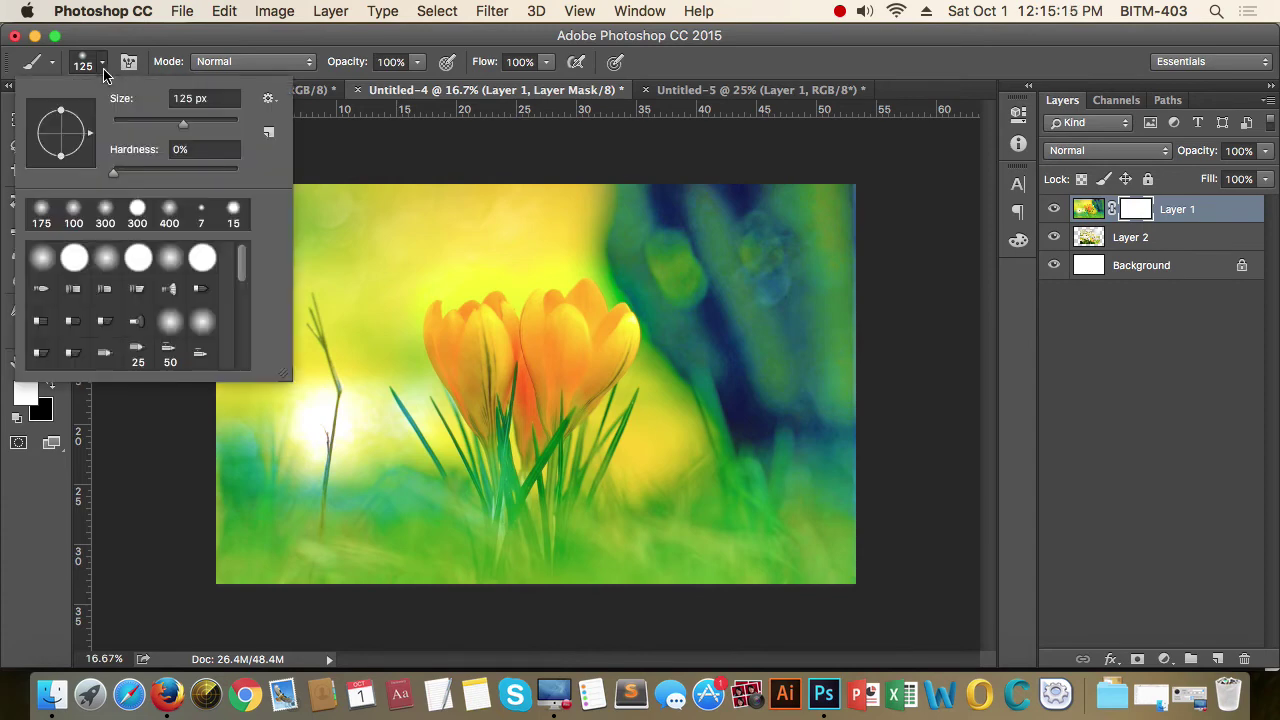
pyautogui.moveTo(184, 128); pyautogui.dragTo(201, 133)
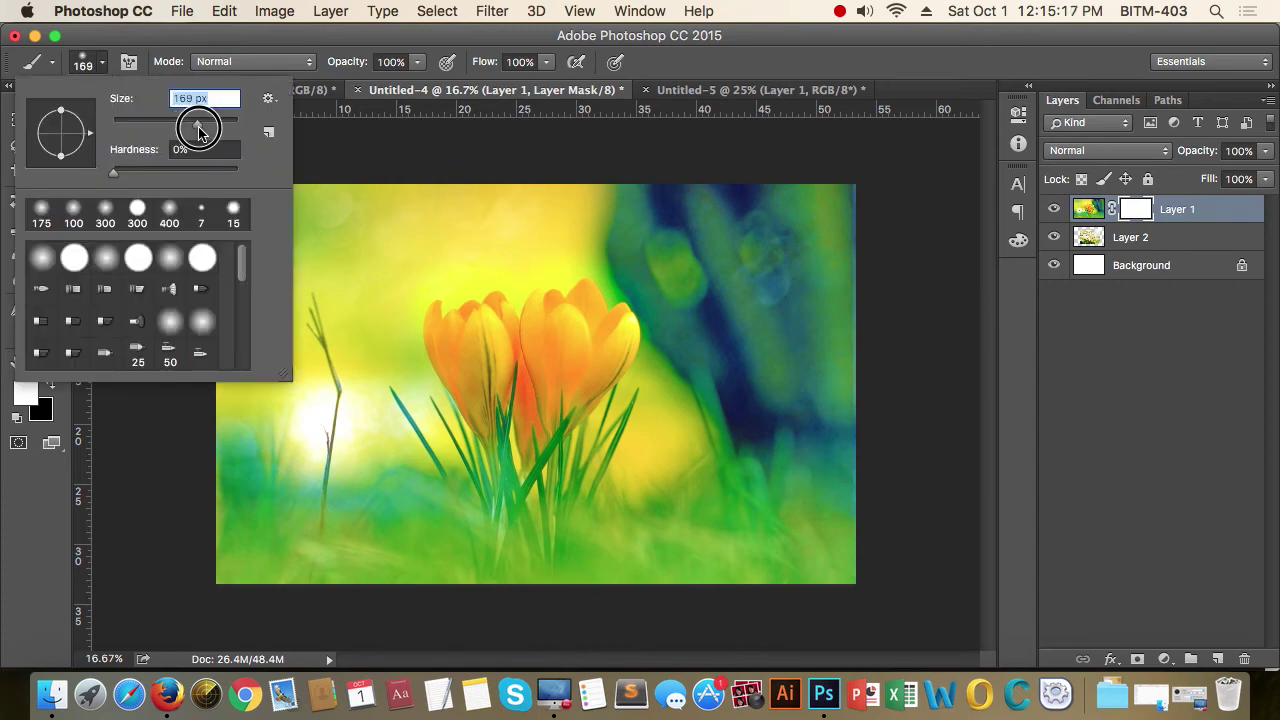
pyautogui.click(107, 66)
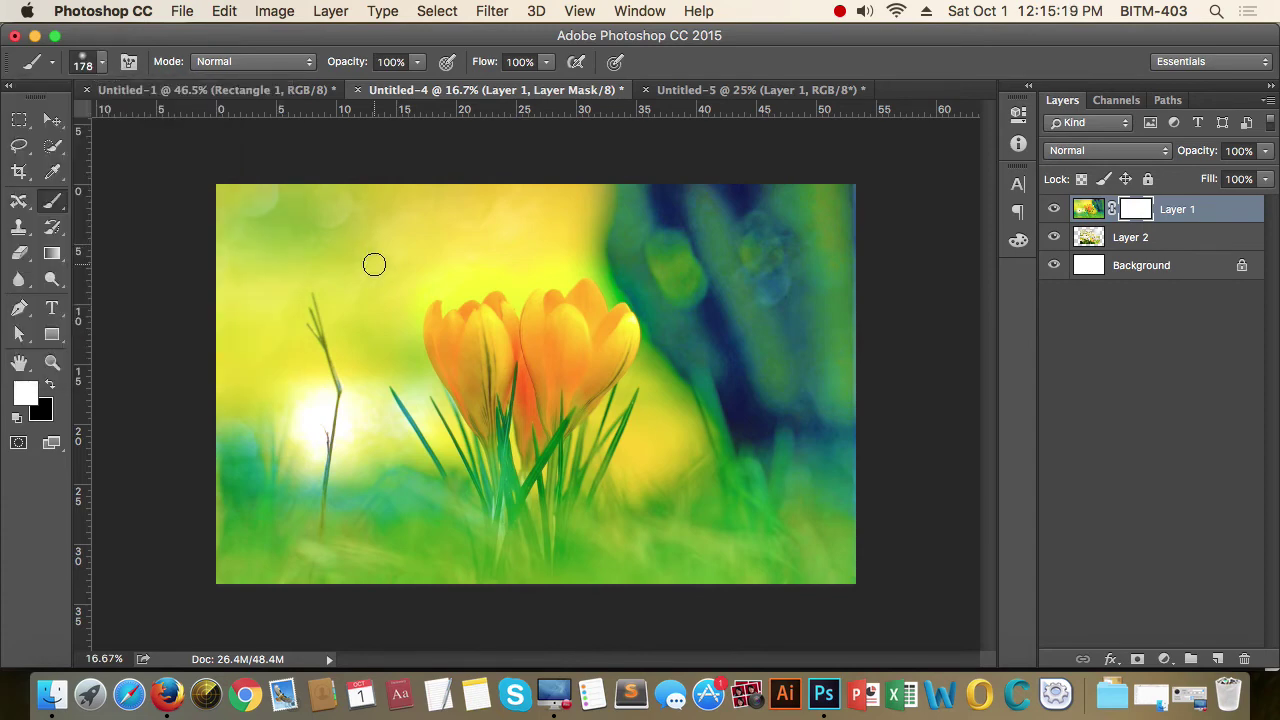
pyautogui.click(99, 64)
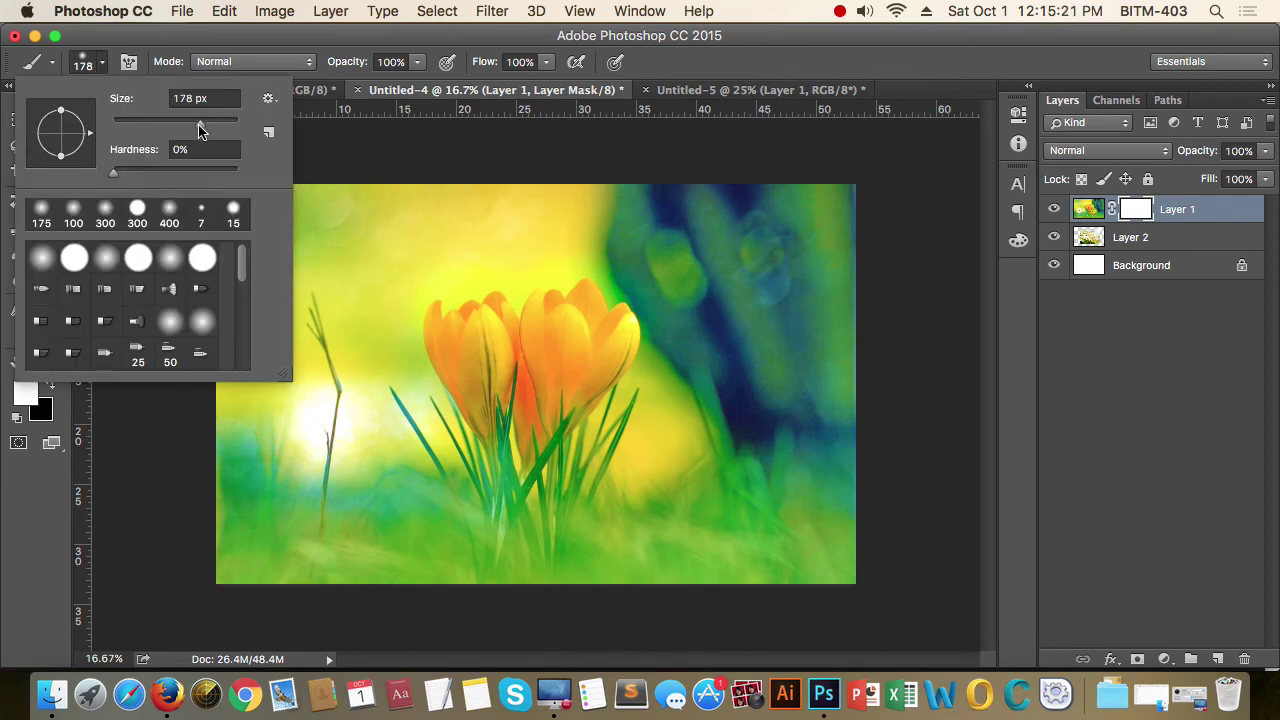
pyautogui.moveTo(165, 128)
pyautogui.mouseDown()
pyautogui.moveTo(221, 133)
pyautogui.moveTo(208, 128)
pyautogui.mouseUp()
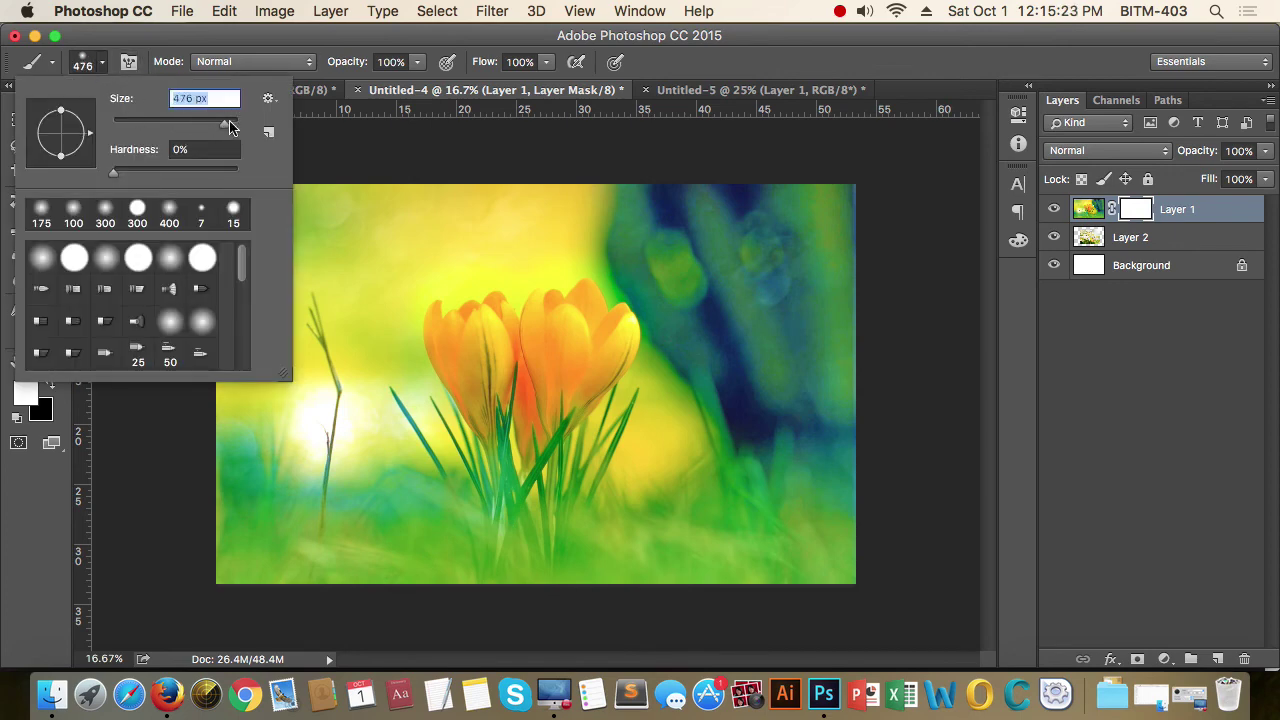
pyautogui.press('Return')
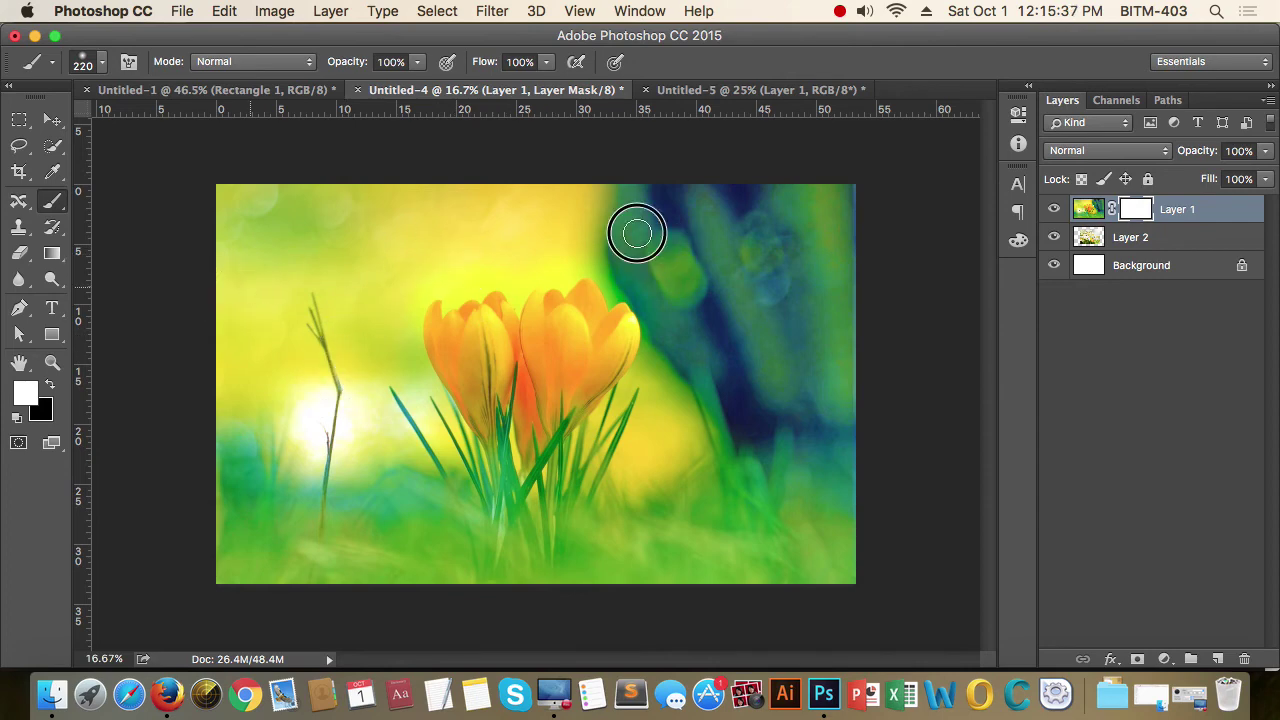
# Step: Paint black on the mask over the upper left to reveal the butterfly photo's white flowers
pyautogui.moveTo(452, 327); pyautogui.dragTo(366, 386)
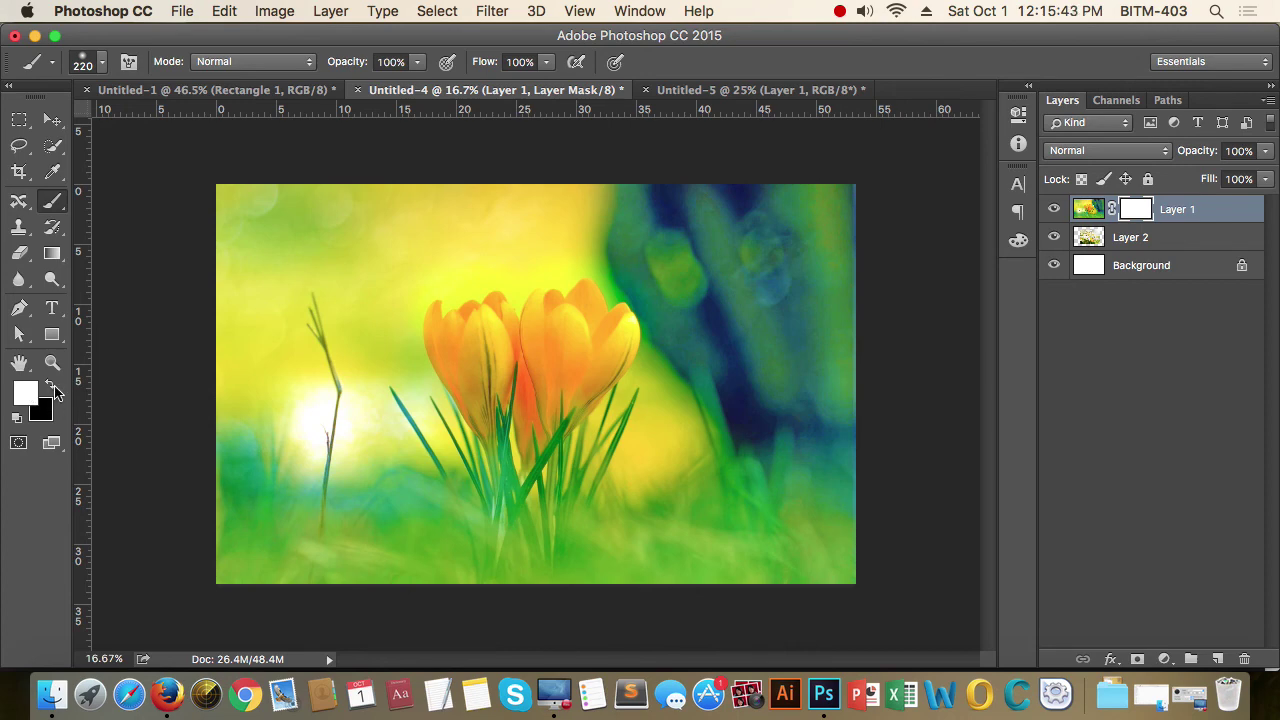
pyautogui.click(54, 388)
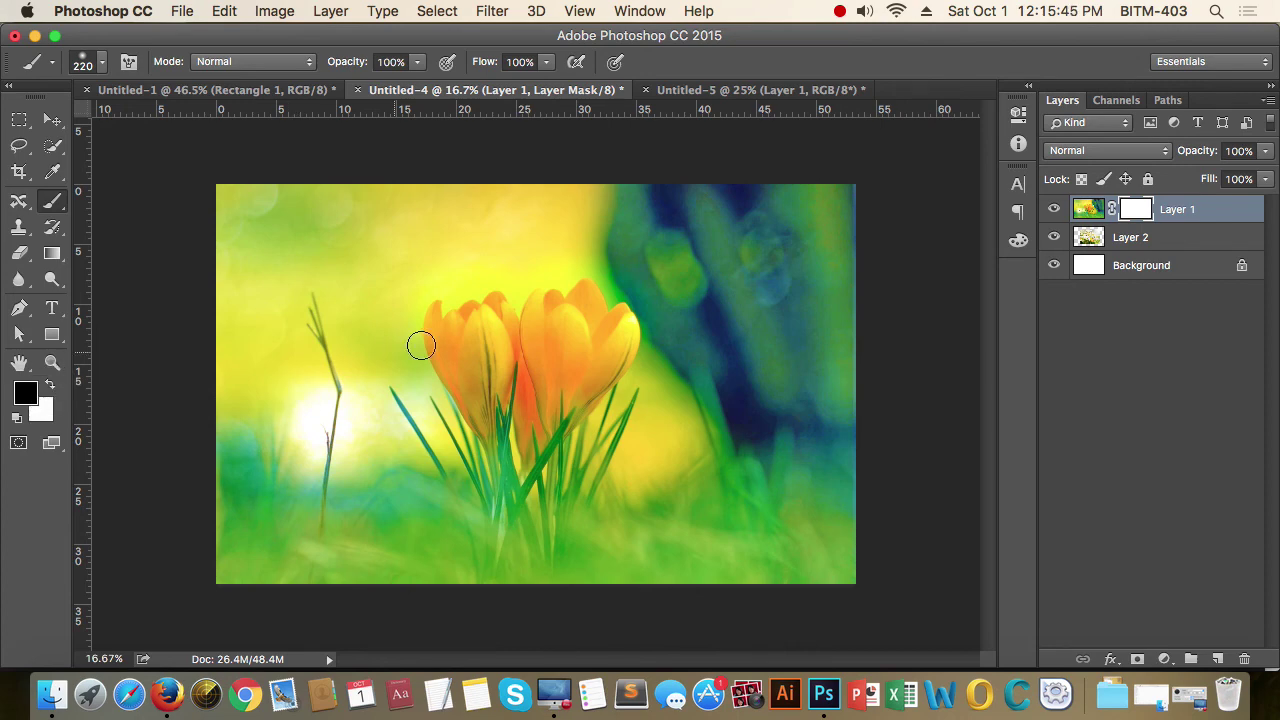
pyautogui.moveTo(353, 341)
pyautogui.mouseDown()
pyautogui.moveTo(505, 259)
pyautogui.moveTo(340, 300)
pyautogui.moveTo(403, 251)
pyautogui.moveTo(571, 223)
pyautogui.moveTo(343, 238)
pyautogui.moveTo(446, 217)
pyautogui.moveTo(311, 257)
pyautogui.moveTo(326, 283)
pyautogui.moveTo(345, 214)
pyautogui.moveTo(434, 203)
pyautogui.moveTo(500, 234)
pyautogui.moveTo(469, 280)
pyautogui.moveTo(587, 242)
pyautogui.moveTo(350, 390)
pyautogui.mouseUp()
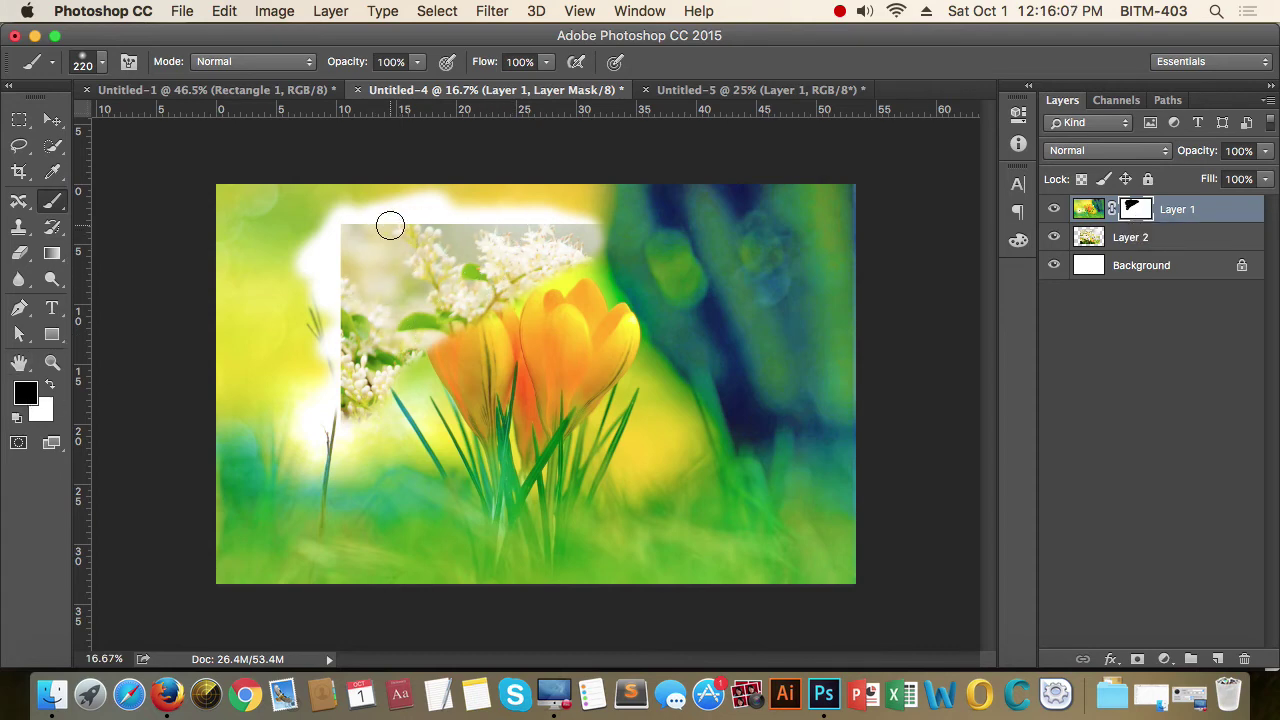
pyautogui.moveTo(428, 214)
pyautogui.mouseDown()
pyautogui.moveTo(461, 187)
pyautogui.moveTo(378, 214)
pyautogui.moveTo(334, 363)
pyautogui.mouseUp()
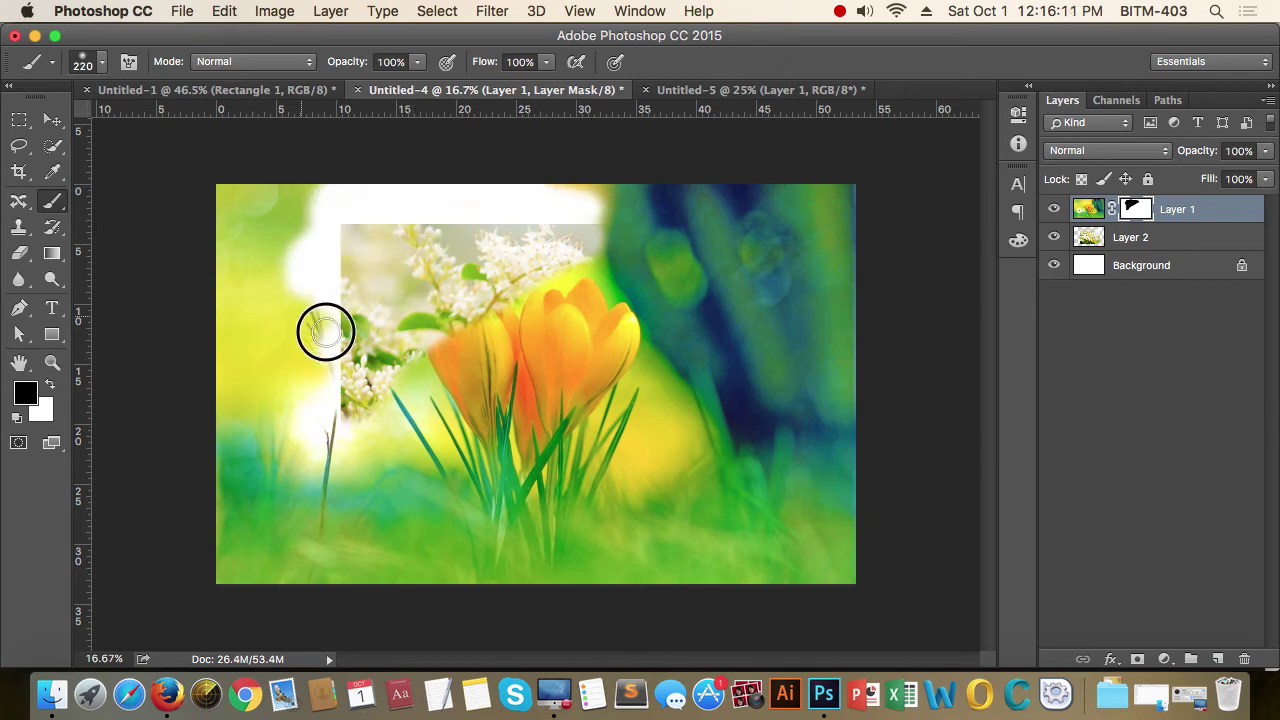
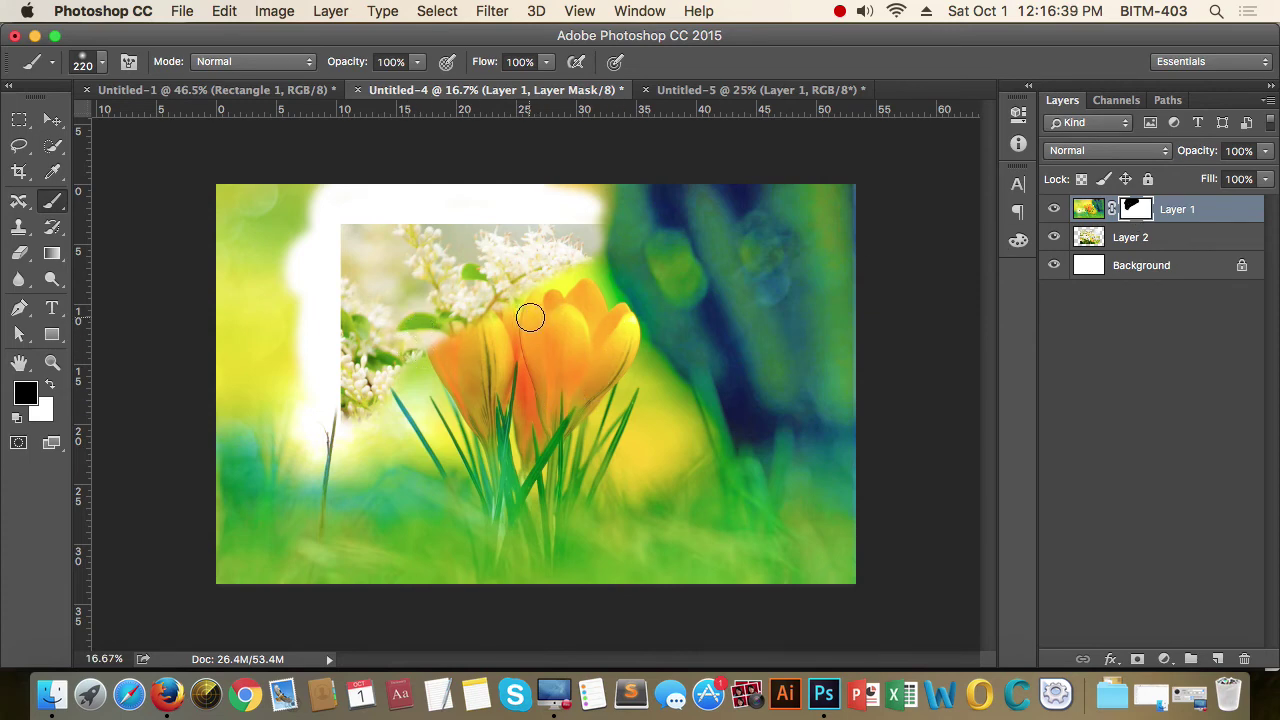
# Step: Paint black on Layer 1's mask over the top-left edge, then paint white to restore the crocuses
pyautogui.moveTo(323, 449)
pyautogui.mouseDown()
pyautogui.moveTo(440, 366)
pyautogui.moveTo(513, 243)
pyautogui.moveTo(628, 237)
pyautogui.moveTo(620, 183)
pyautogui.moveTo(701, 189)
pyautogui.mouseUp()
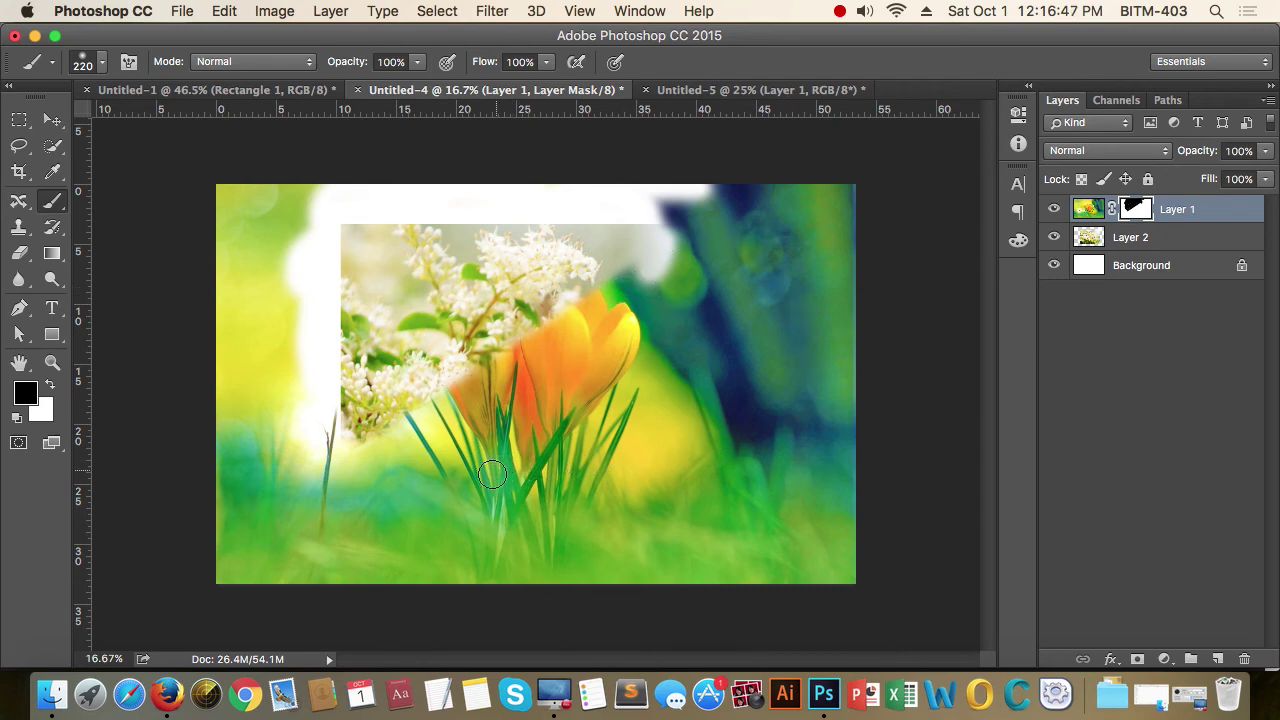
pyautogui.moveTo(217, 180); pyautogui.dragTo(340, 193)
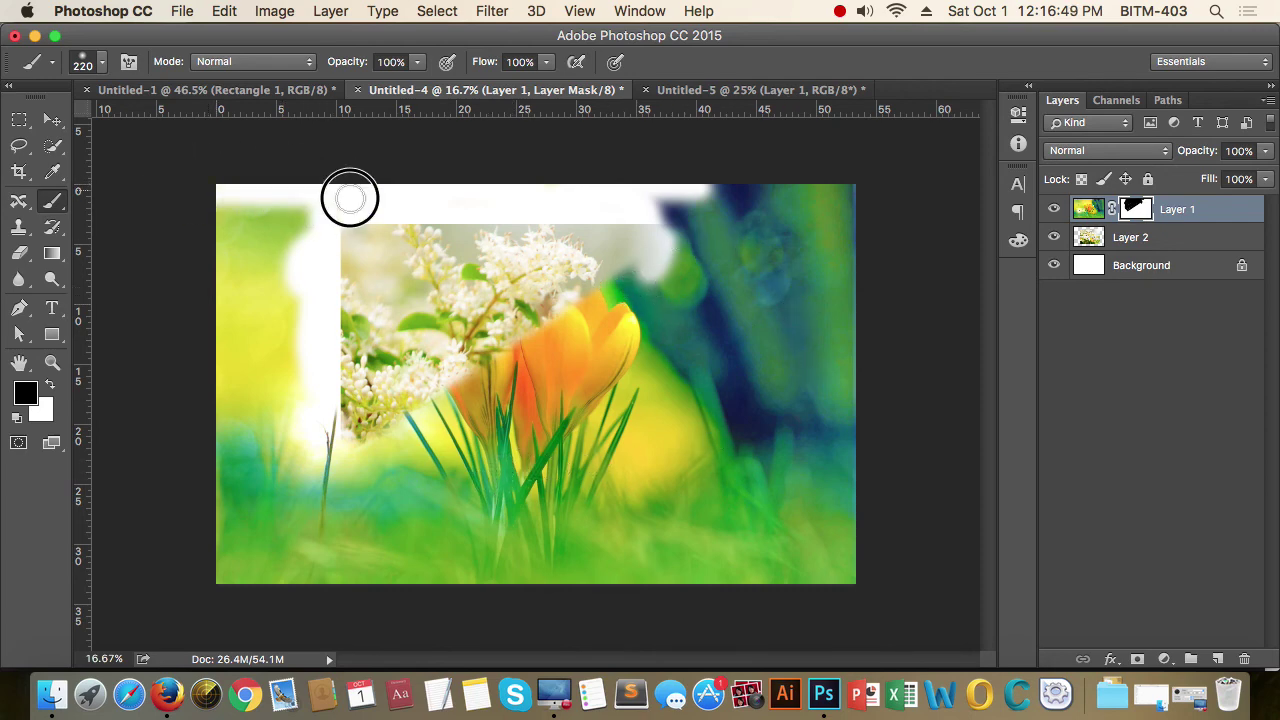
pyautogui.moveTo(272, 224)
pyautogui.mouseDown()
pyautogui.moveTo(232, 289)
pyautogui.moveTo(260, 306)
pyautogui.moveTo(223, 346)
pyautogui.moveTo(271, 337)
pyautogui.moveTo(303, 361)
pyautogui.moveTo(240, 320)
pyautogui.moveTo(257, 403)
pyautogui.moveTo(226, 374)
pyautogui.moveTo(210, 426)
pyautogui.moveTo(291, 426)
pyautogui.moveTo(231, 423)
pyautogui.moveTo(257, 463)
pyautogui.moveTo(300, 451)
pyautogui.moveTo(214, 474)
pyautogui.moveTo(209, 509)
pyautogui.moveTo(246, 491)
pyautogui.moveTo(246, 457)
pyautogui.moveTo(220, 540)
pyautogui.moveTo(228, 578)
pyautogui.moveTo(286, 586)
pyautogui.moveTo(280, 480)
pyautogui.moveTo(305, 586)
pyautogui.moveTo(329, 429)
pyautogui.moveTo(297, 451)
pyautogui.moveTo(346, 371)
pyautogui.moveTo(317, 543)
pyautogui.moveTo(329, 543)
pyautogui.mouseUp()
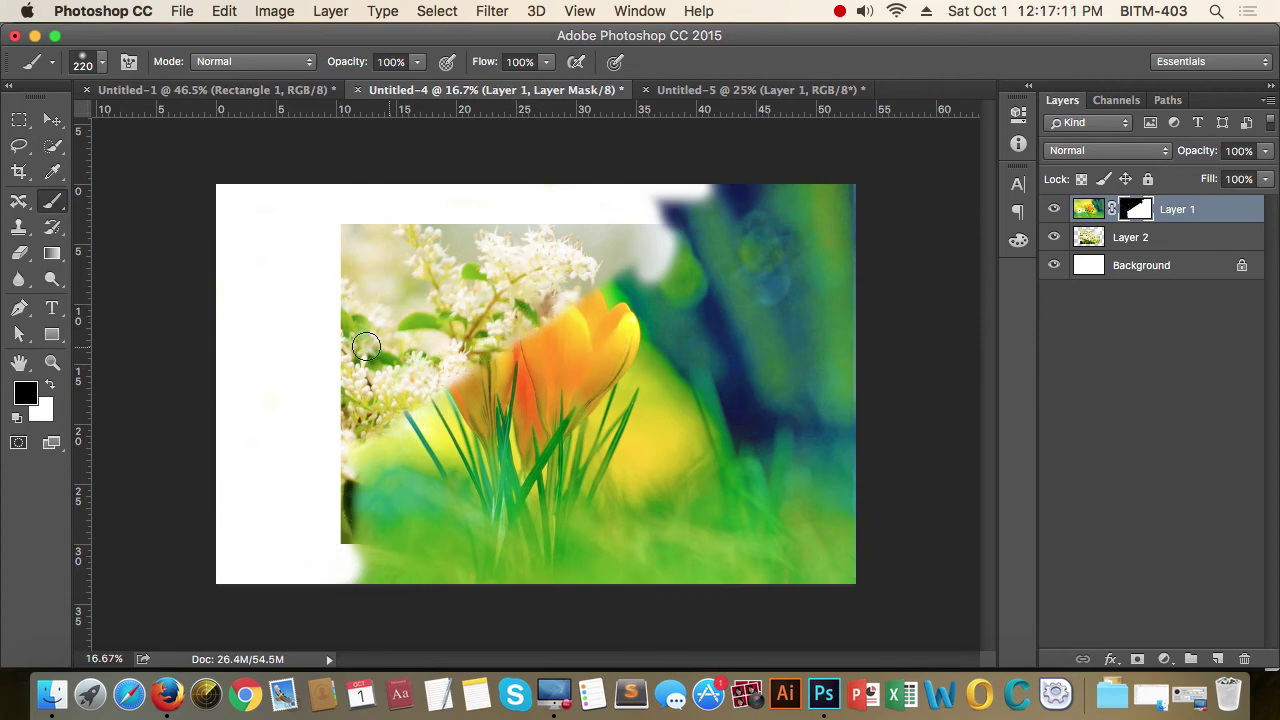
pyautogui.click(52, 386)
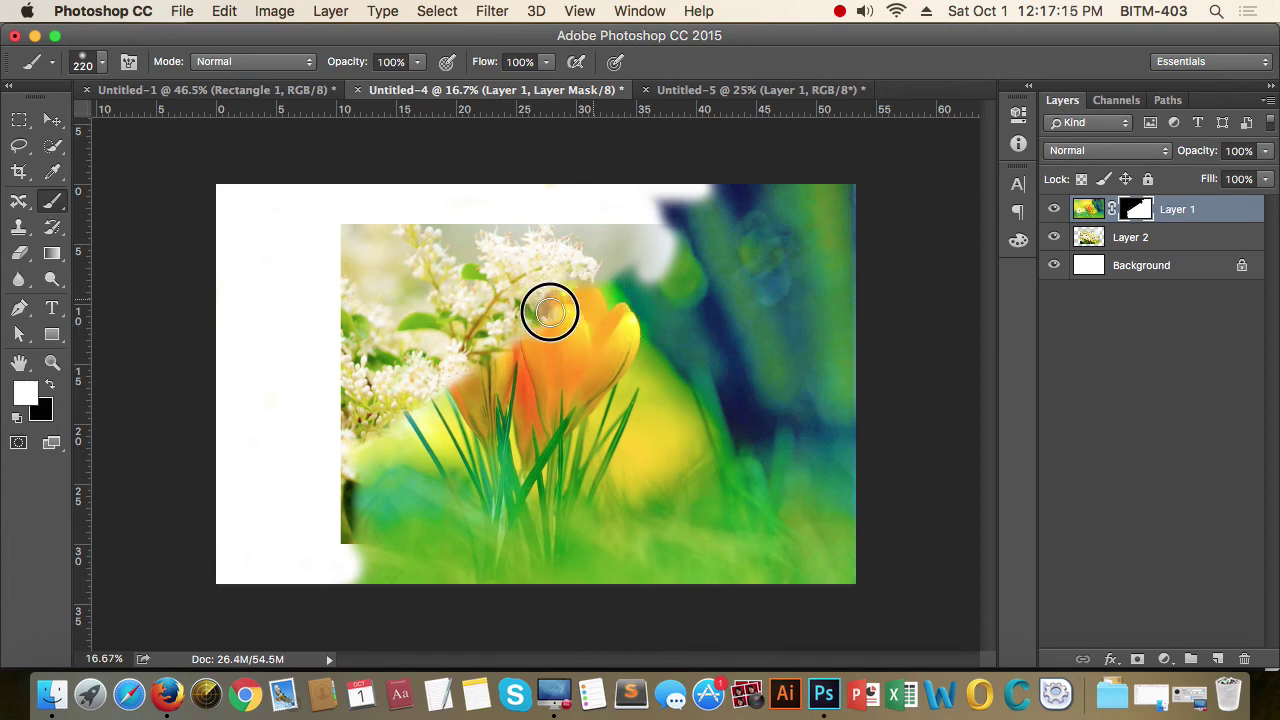
pyautogui.moveTo(574, 295)
pyautogui.mouseDown()
pyautogui.moveTo(580, 286)
pyautogui.moveTo(540, 294)
pyautogui.moveTo(585, 289)
pyautogui.moveTo(560, 283)
pyautogui.moveTo(509, 331)
pyautogui.moveTo(497, 300)
pyautogui.moveTo(521, 320)
pyautogui.moveTo(466, 289)
pyautogui.moveTo(417, 314)
pyautogui.moveTo(457, 391)
pyautogui.moveTo(477, 314)
pyautogui.moveTo(595, 299)
pyautogui.moveTo(551, 289)
pyautogui.moveTo(631, 317)
pyautogui.moveTo(643, 357)
pyautogui.mouseUp()
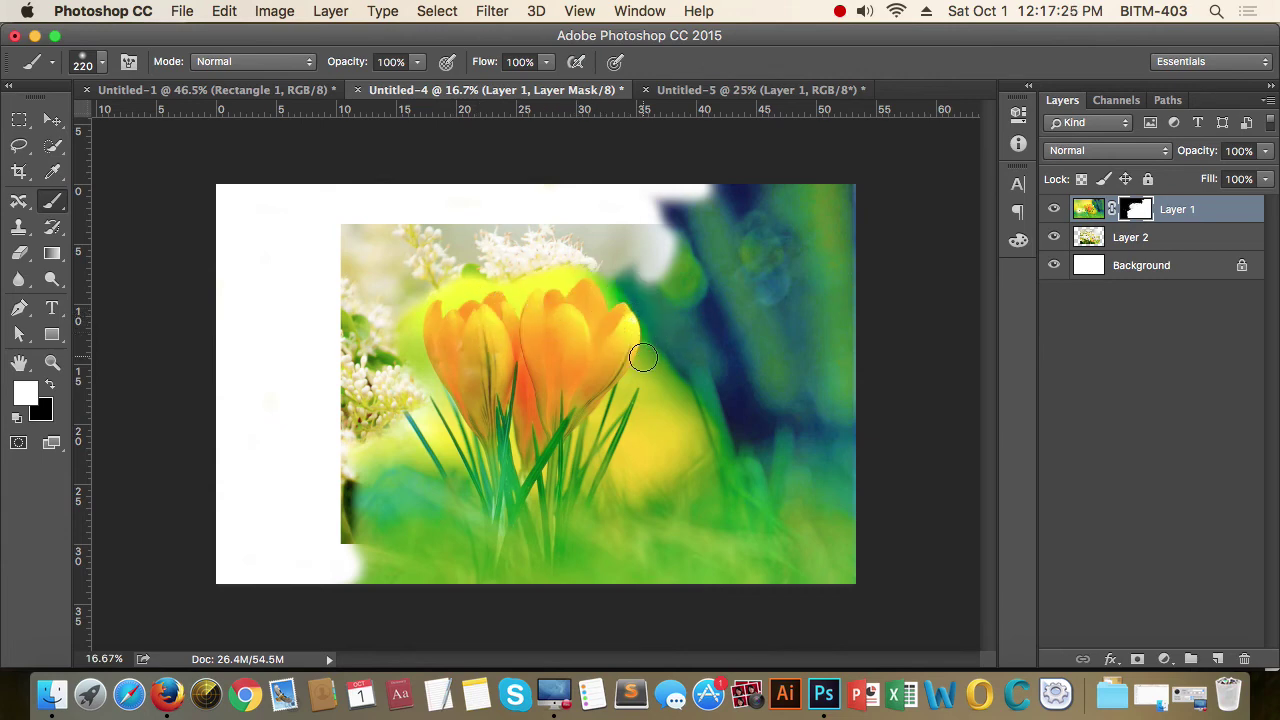
# Step: Mask out the photo's top-right strip in black, then paint white along the top edge to restore it
pyautogui.click(51, 386)
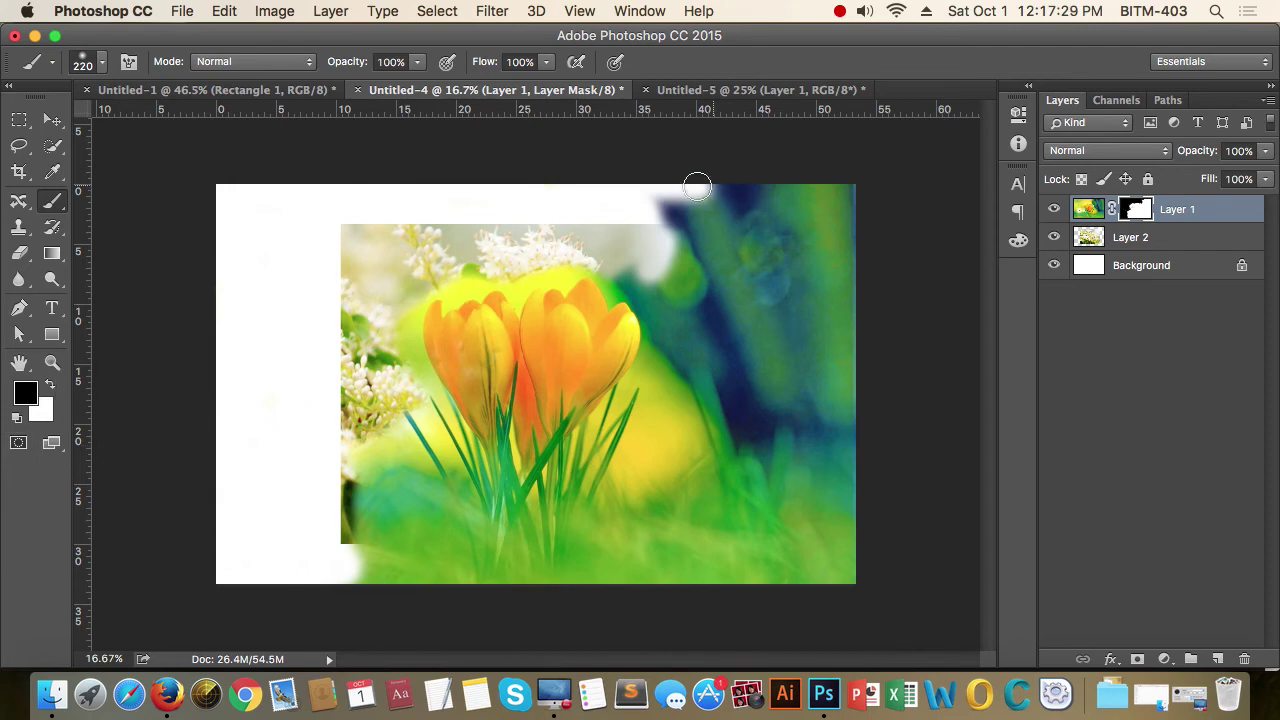
pyautogui.moveTo(700, 186)
pyautogui.mouseDown()
pyautogui.moveTo(654, 200)
pyautogui.moveTo(803, 200)
pyautogui.moveTo(876, 233)
pyautogui.moveTo(860, 220)
pyautogui.moveTo(860, 240)
pyautogui.moveTo(820, 191)
pyautogui.moveTo(670, 210)
pyautogui.moveTo(789, 214)
pyautogui.mouseUp()
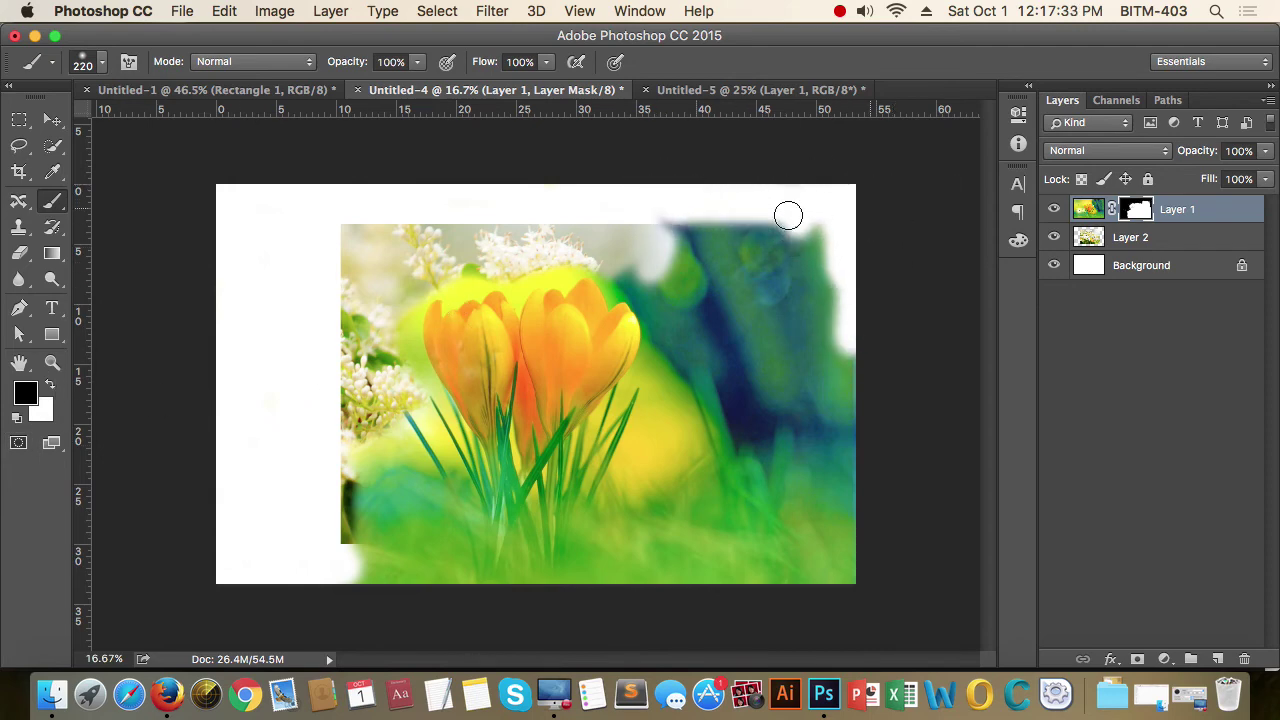
pyautogui.click(54, 386)
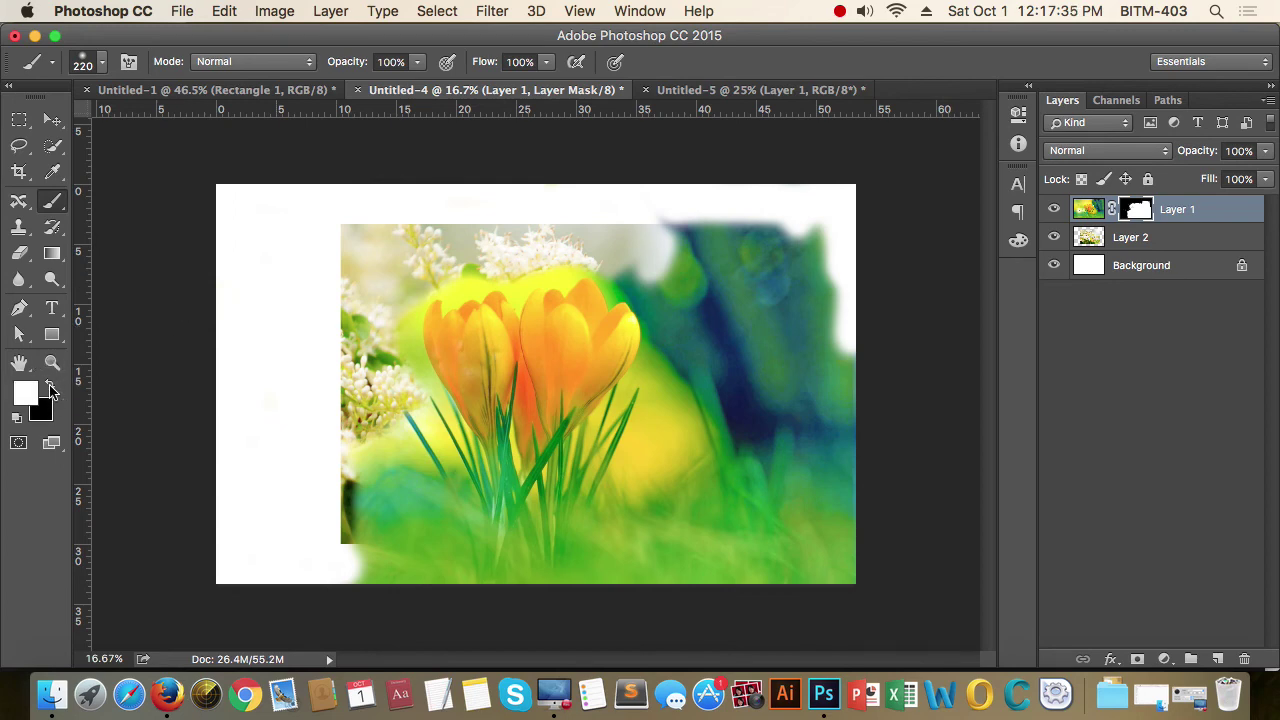
pyautogui.moveTo(664, 270)
pyautogui.mouseDown()
pyautogui.moveTo(654, 237)
pyautogui.moveTo(589, 260)
pyautogui.moveTo(614, 238)
pyautogui.moveTo(677, 243)
pyautogui.moveTo(700, 229)
pyautogui.moveTo(824, 246)
pyautogui.mouseUp()
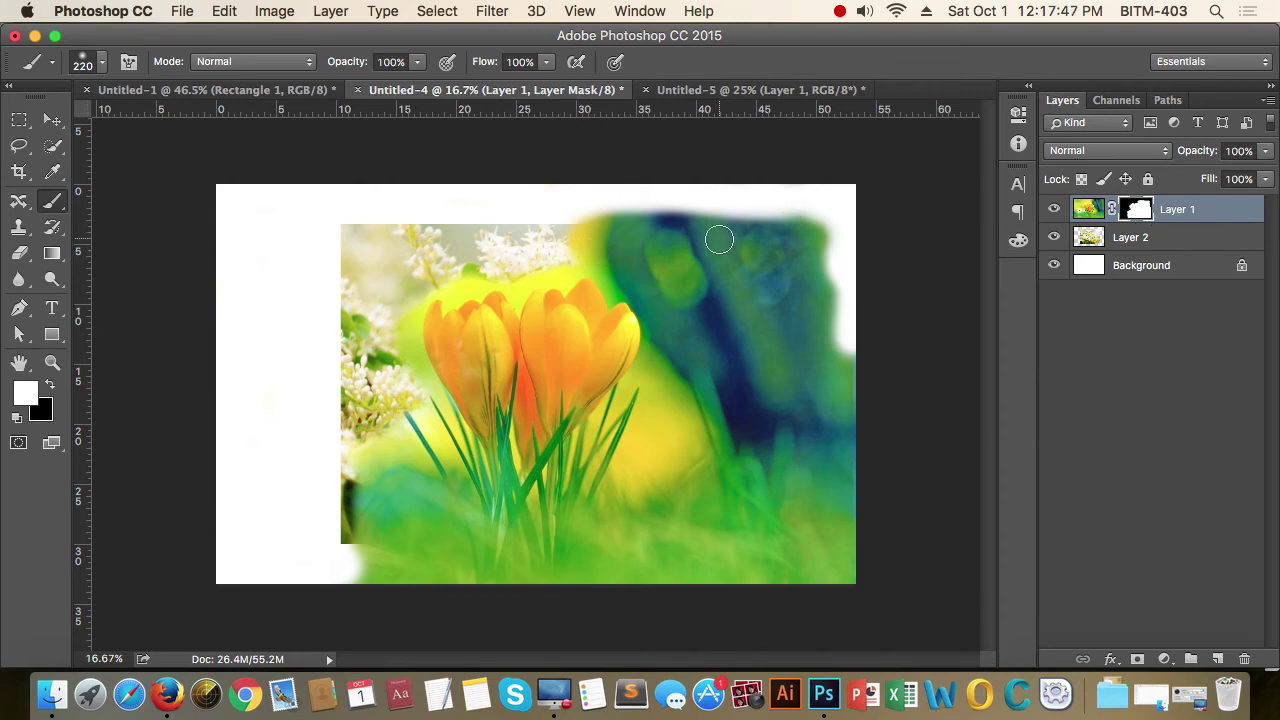
pyautogui.moveTo(717, 234)
pyautogui.mouseDown()
pyautogui.moveTo(846, 177)
pyautogui.moveTo(857, 277)
pyautogui.moveTo(821, 296)
pyautogui.mouseUp()
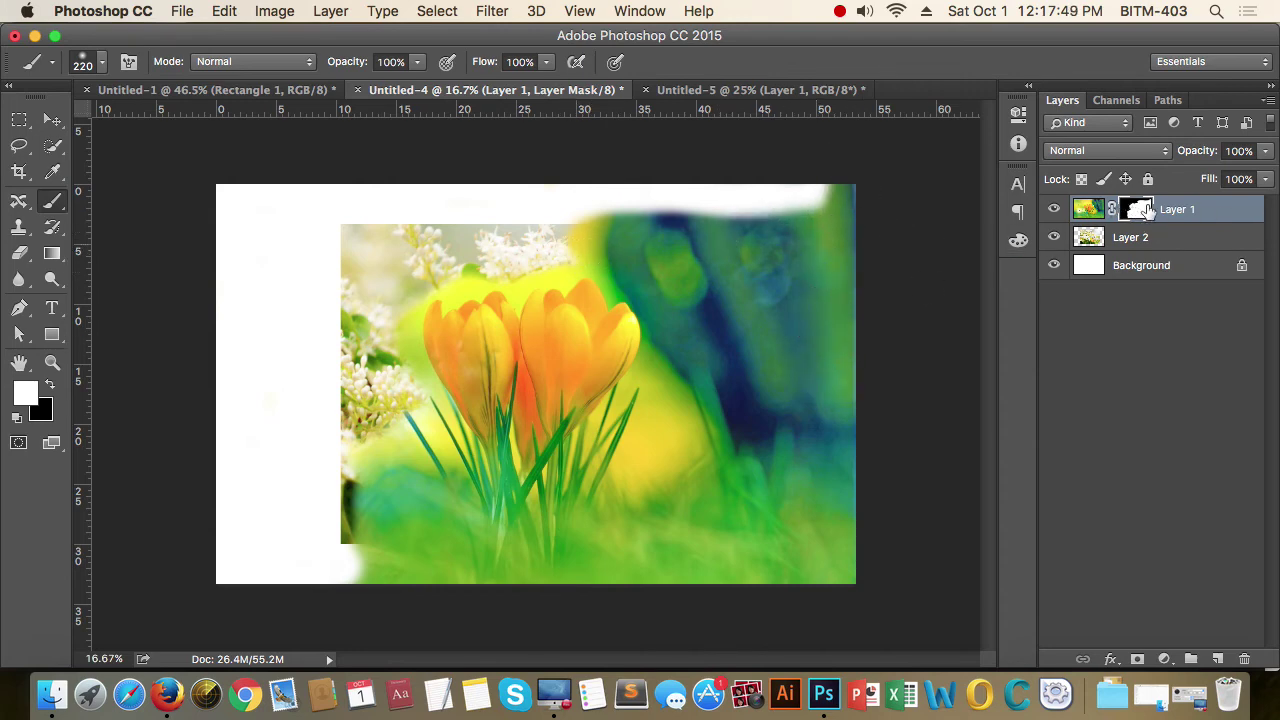
pyautogui.moveTo(828, 215)
pyautogui.mouseDown()
pyautogui.moveTo(606, 194)
pyautogui.moveTo(800, 200)
pyautogui.mouseUp()
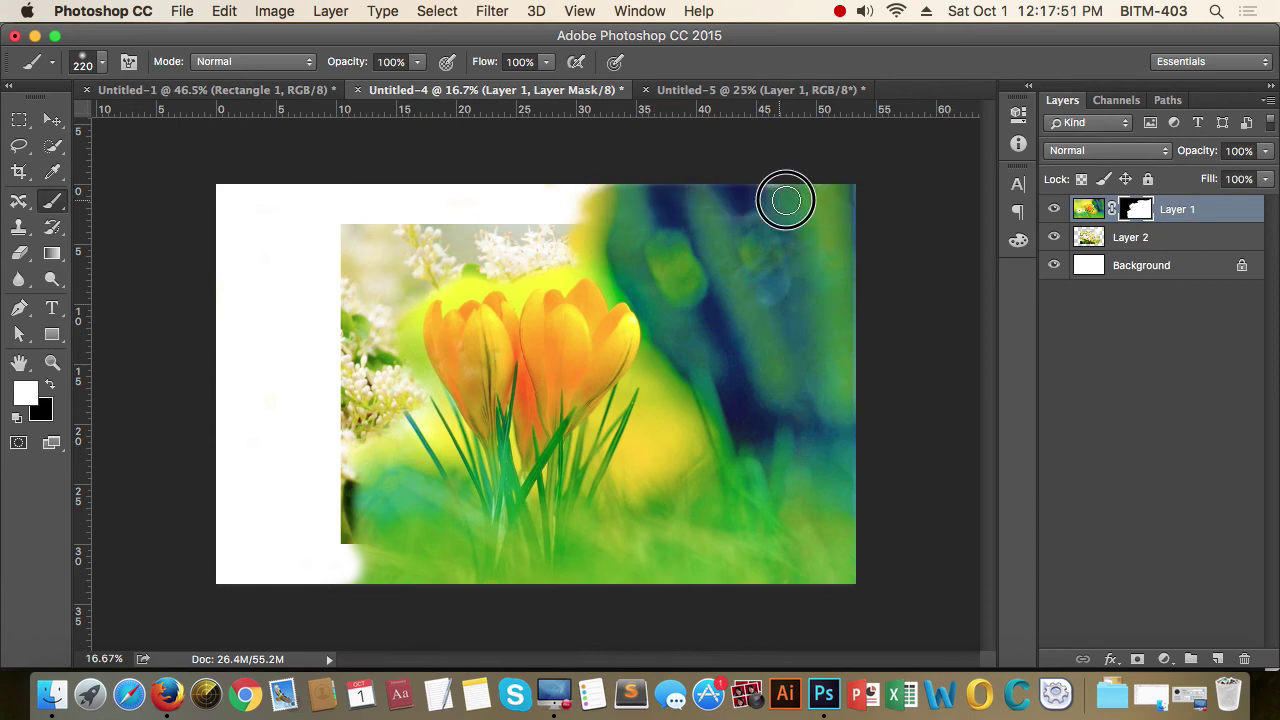
pyautogui.moveTo(610, 204)
pyautogui.mouseDown()
pyautogui.moveTo(537, 189)
pyautogui.moveTo(571, 220)
pyautogui.mouseUp()
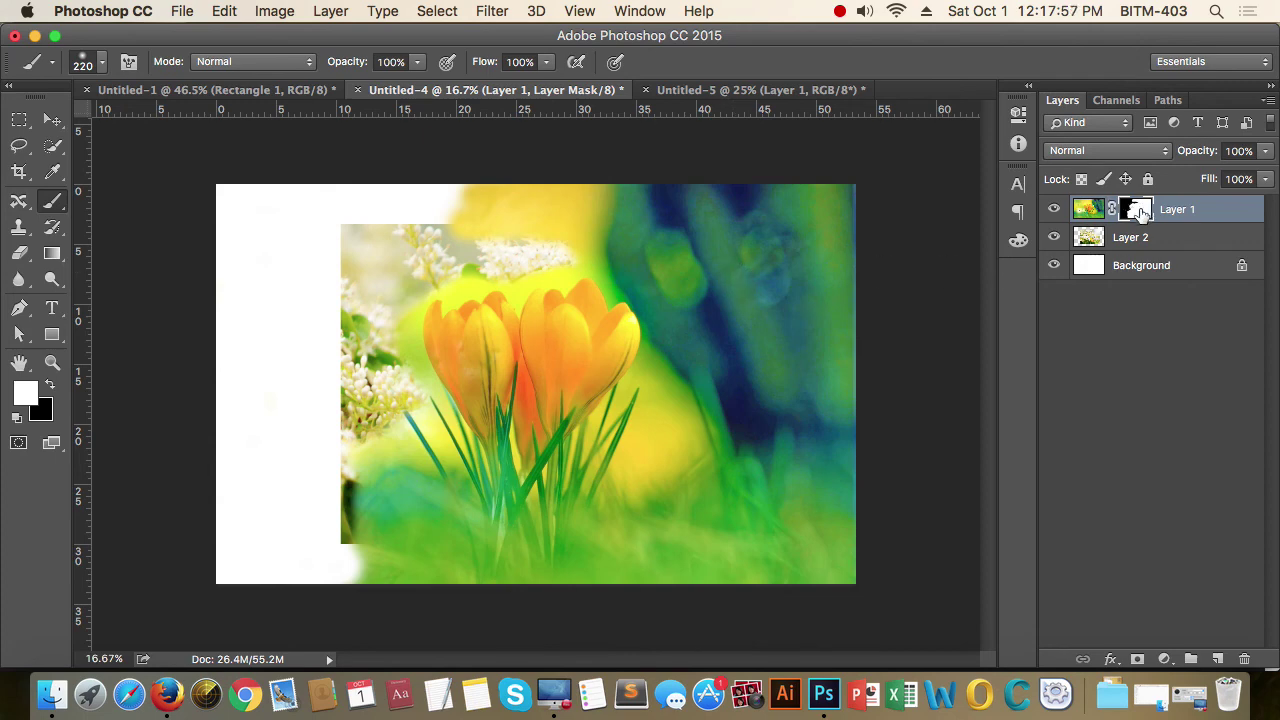
# Step: Delete the layer mask from Layer 1
pyautogui.rightClick(1141, 212)
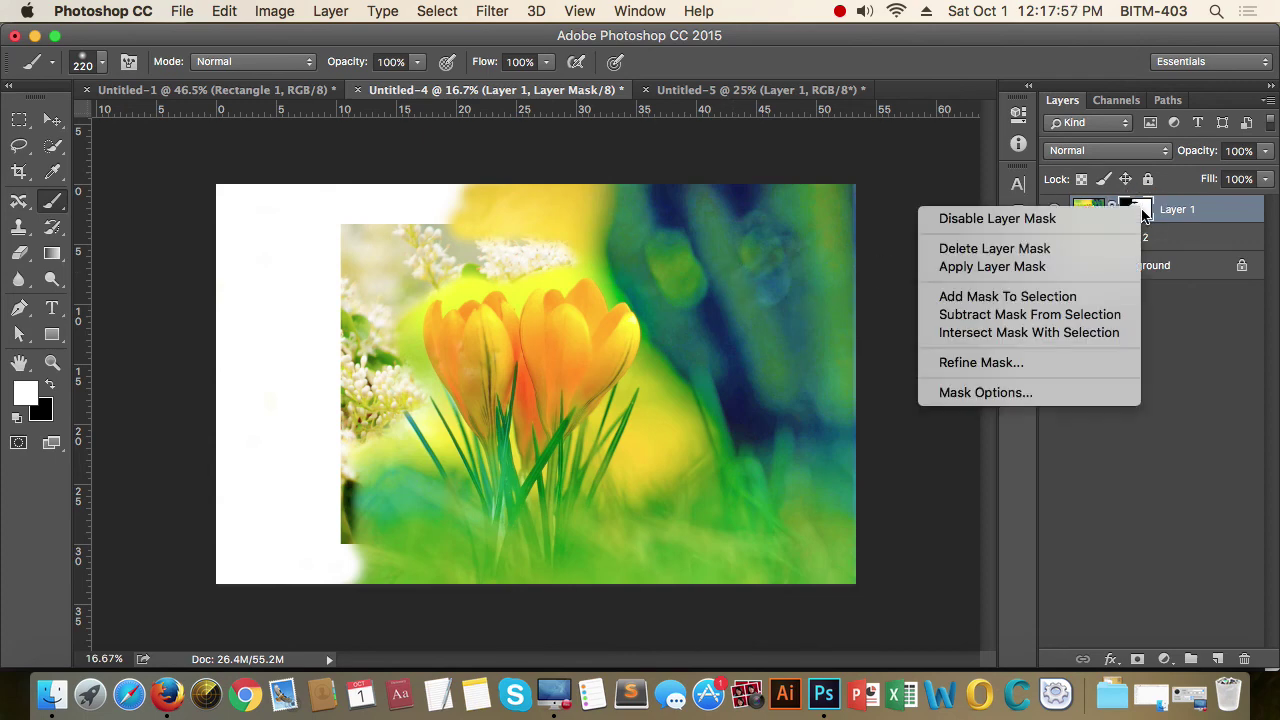
pyautogui.click(998, 250)
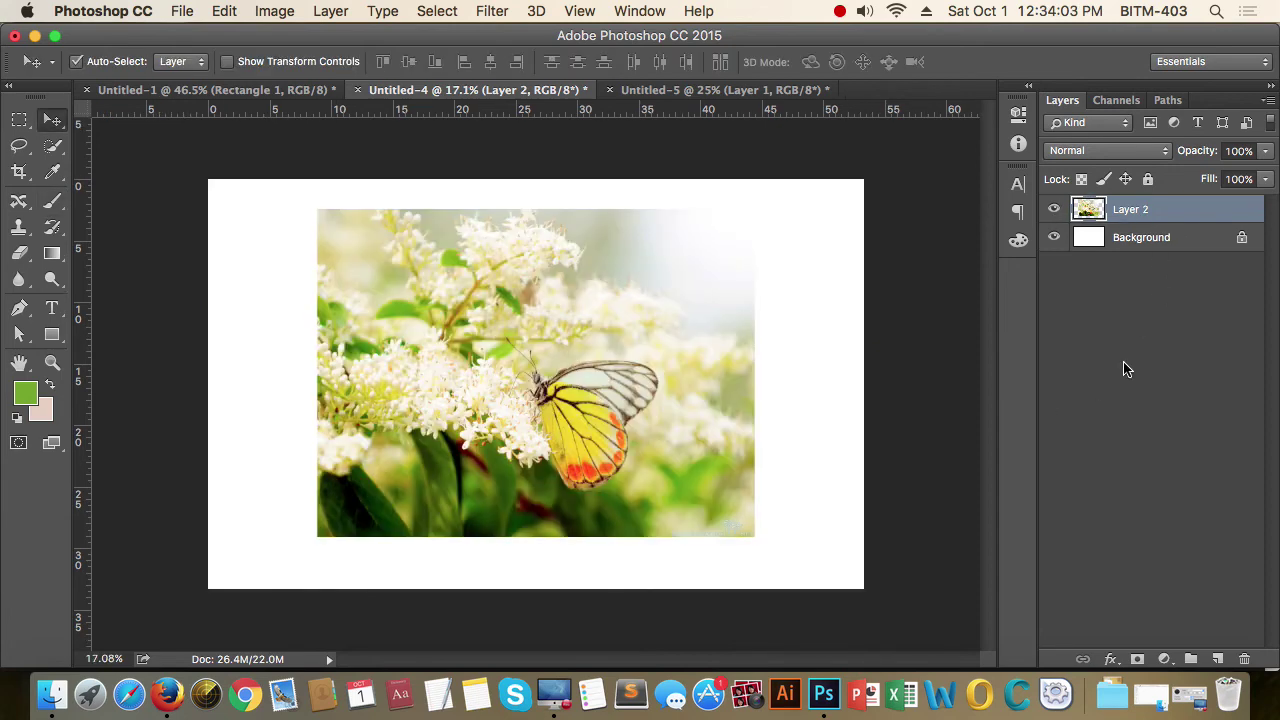
# Step: Nudge the butterfly photo slightly on the canvas, then hide Layer 2
pyautogui.moveTo(543, 372); pyautogui.dragTo(553, 383)
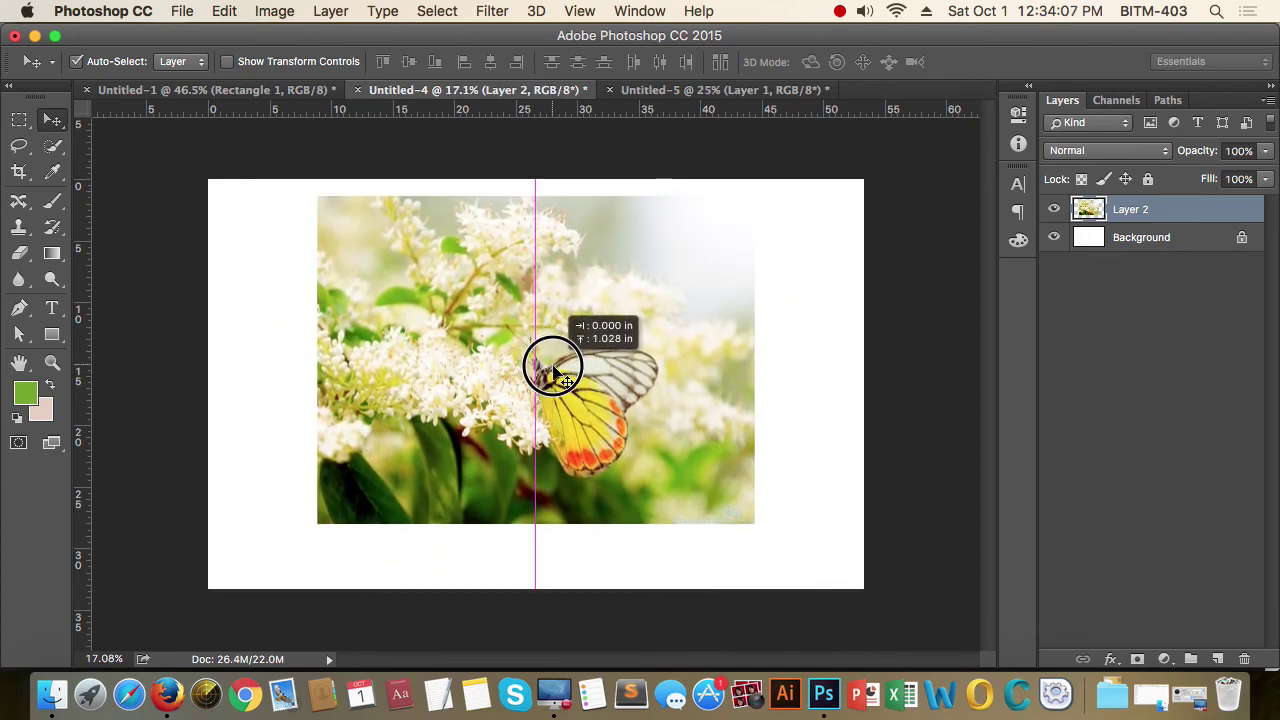
pyautogui.moveTo(553, 383); pyautogui.dragTo(556, 378)
pyautogui.click(1054, 210)
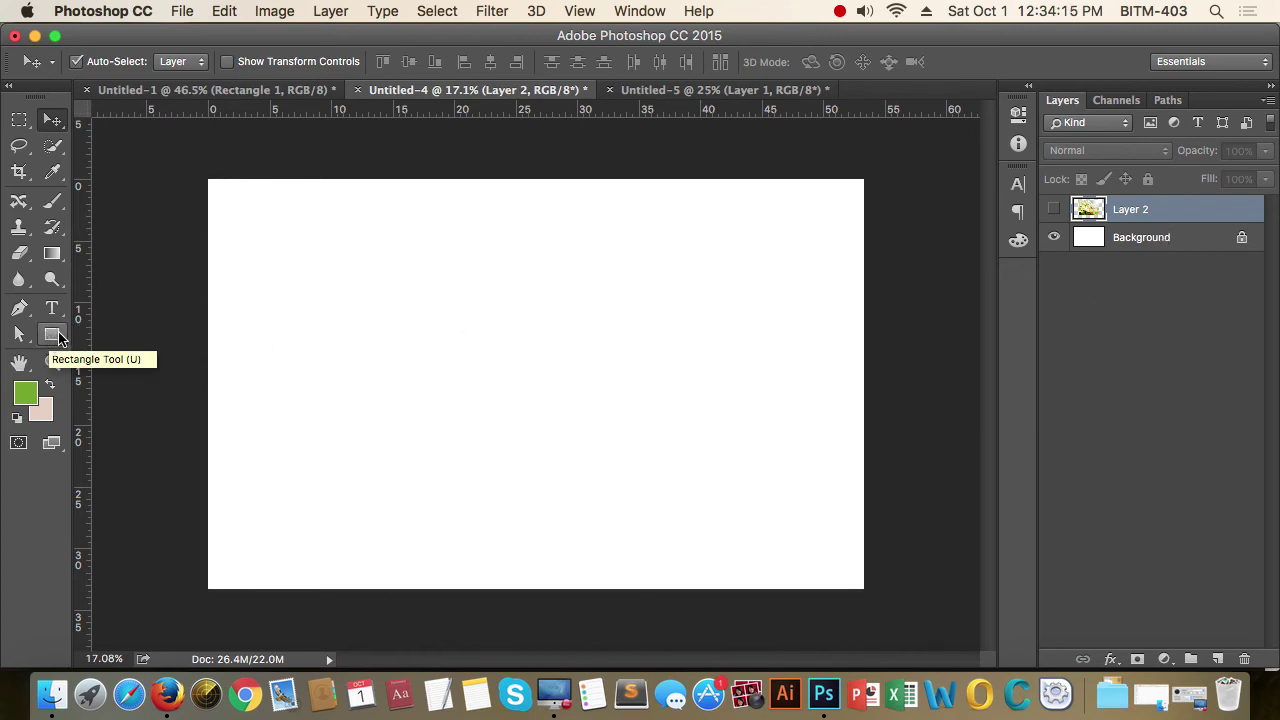
# Step: Draw a black Rectangle 1 in the canvas centre and make Layer 2 visible again
pyautogui.click(54, 337)
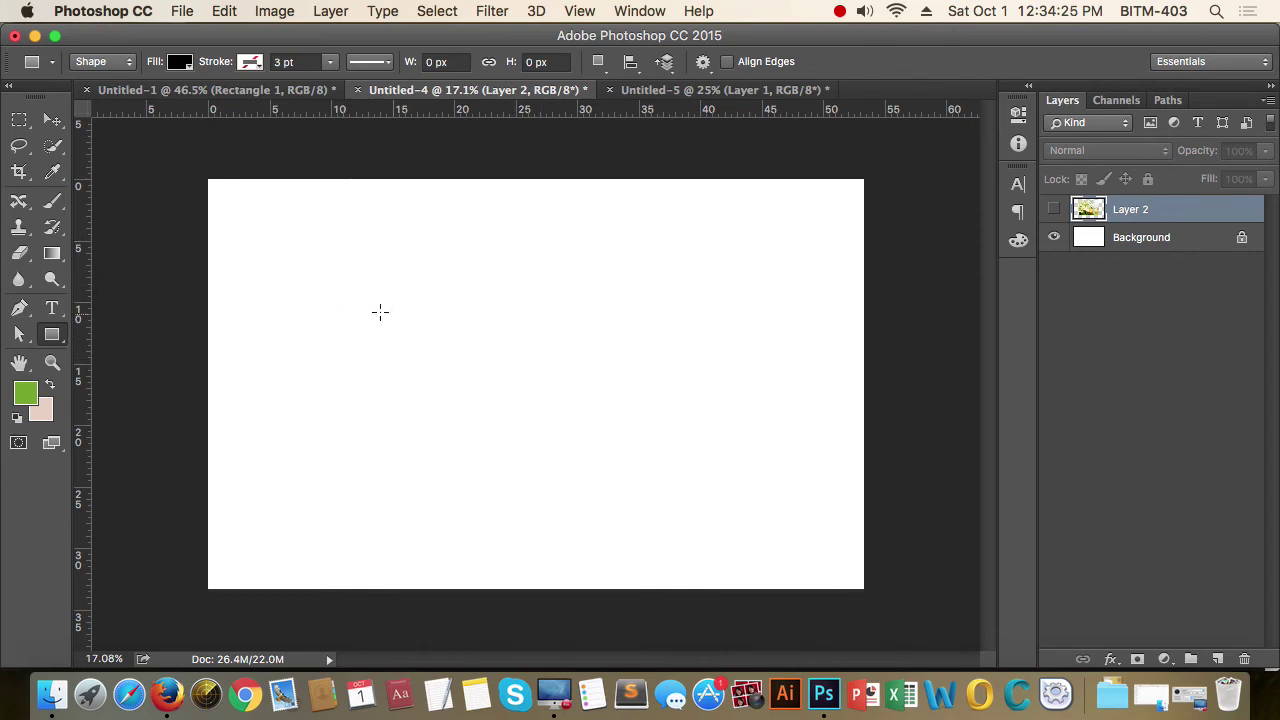
pyautogui.moveTo(318, 262); pyautogui.dragTo(706, 475)
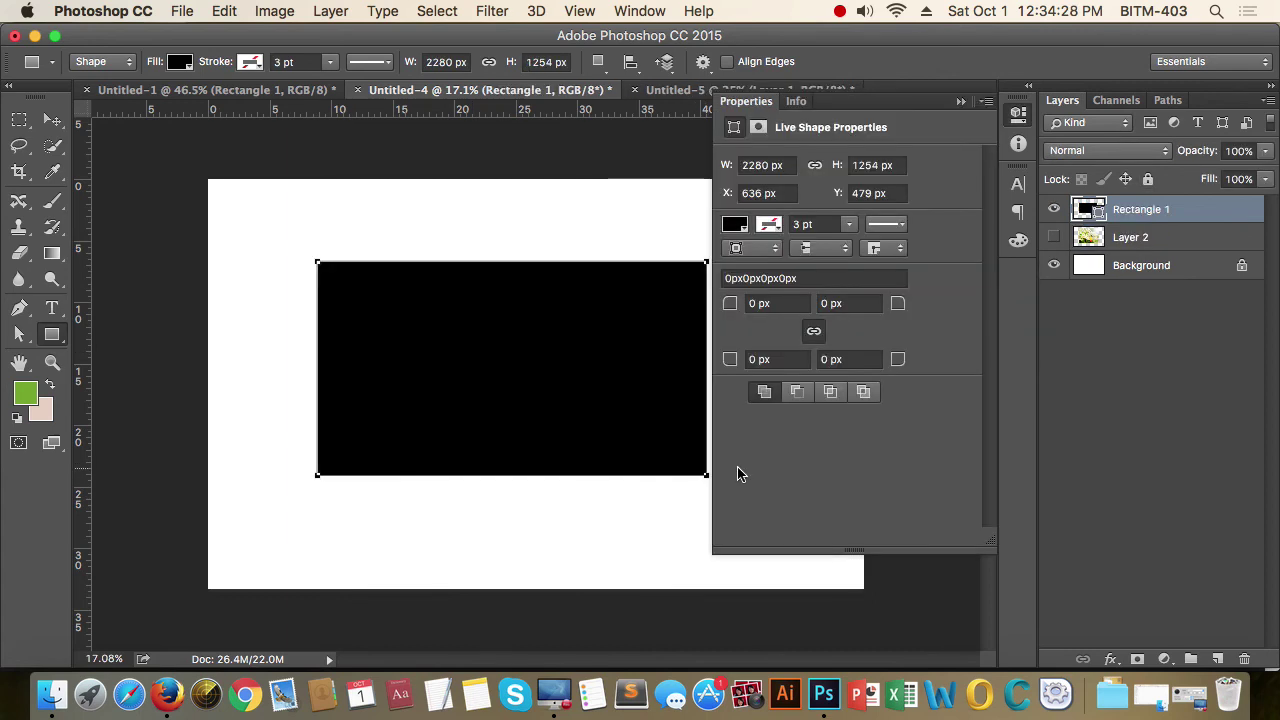
pyautogui.click(960, 103)
pyautogui.click(52, 120)
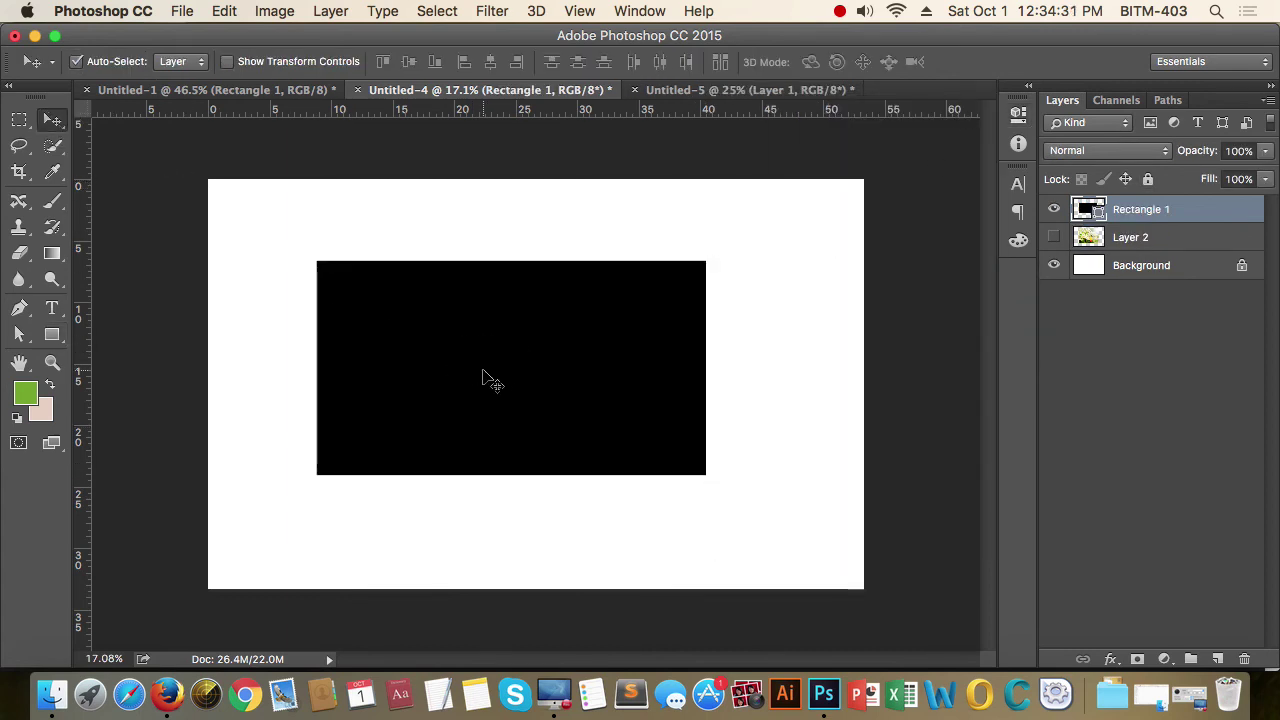
pyautogui.click(1054, 237)
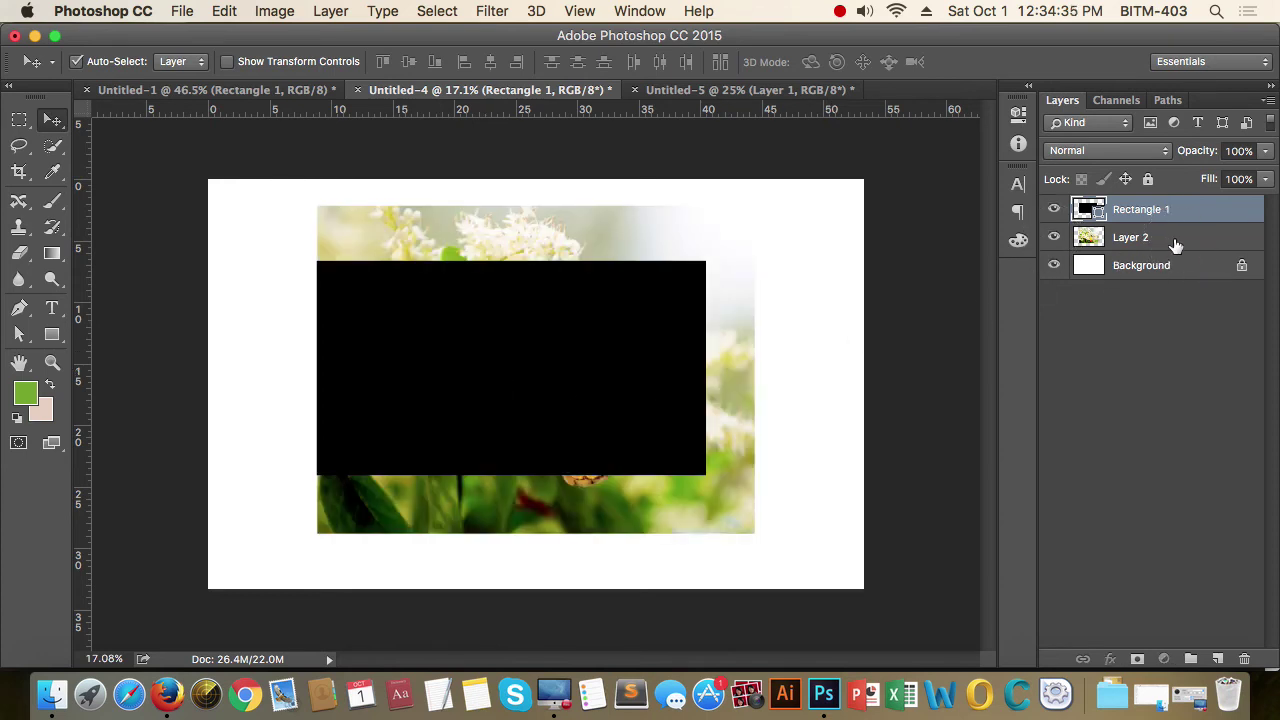
# Step: Move Layer 2 above Rectangle 1, shift it about 24 px left, and set 50% opacity
pyautogui.moveTo(1176, 245); pyautogui.dragTo(1188, 205)
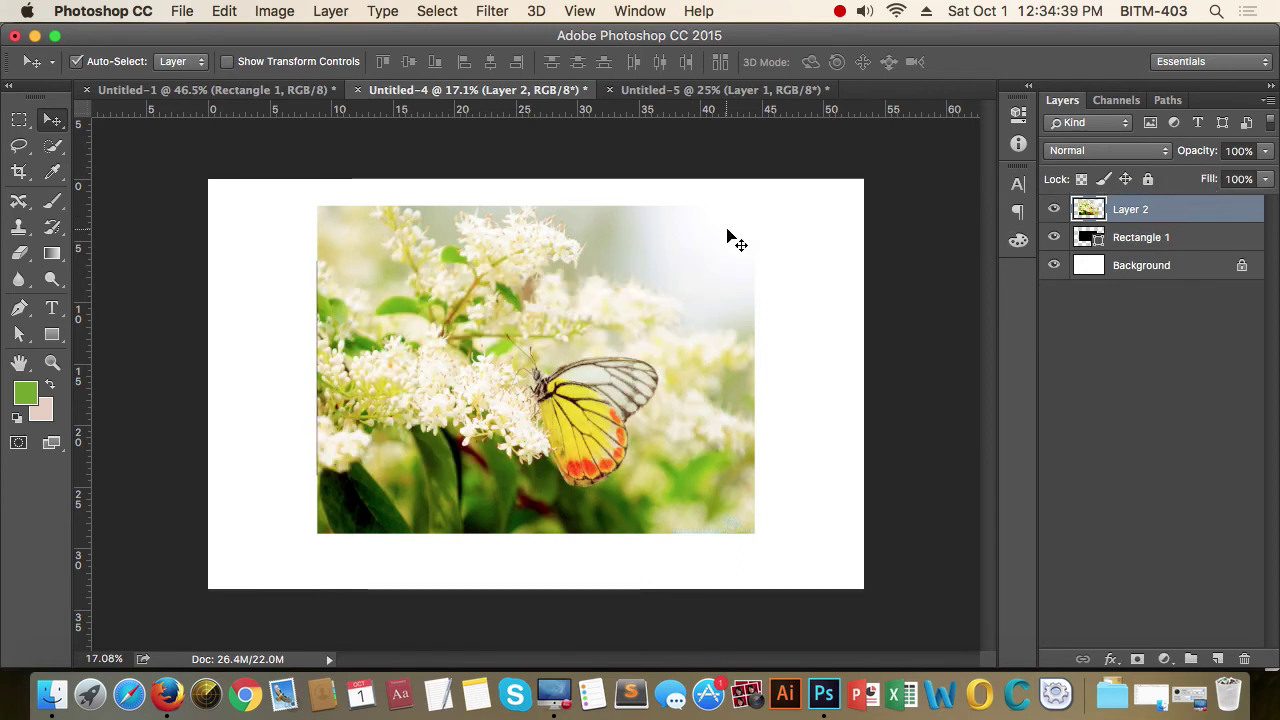
pyautogui.moveTo(730, 239); pyautogui.dragTo(707, 240)
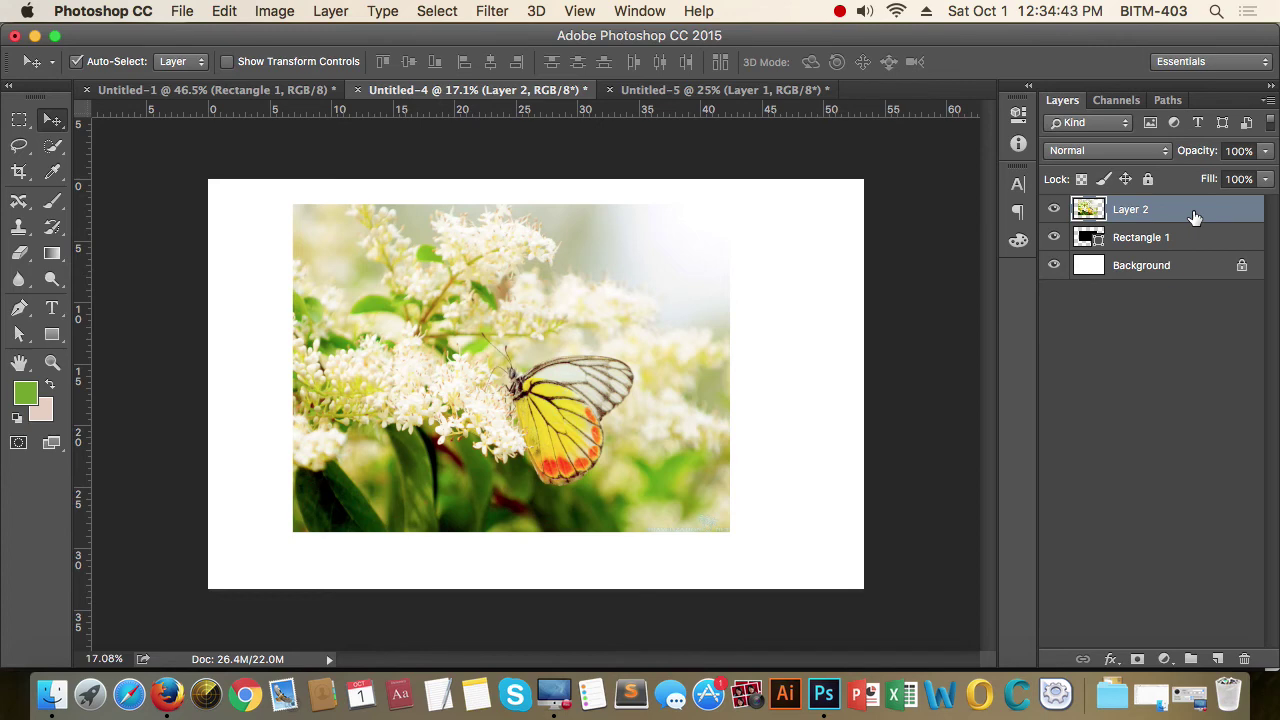
pyautogui.press('5')
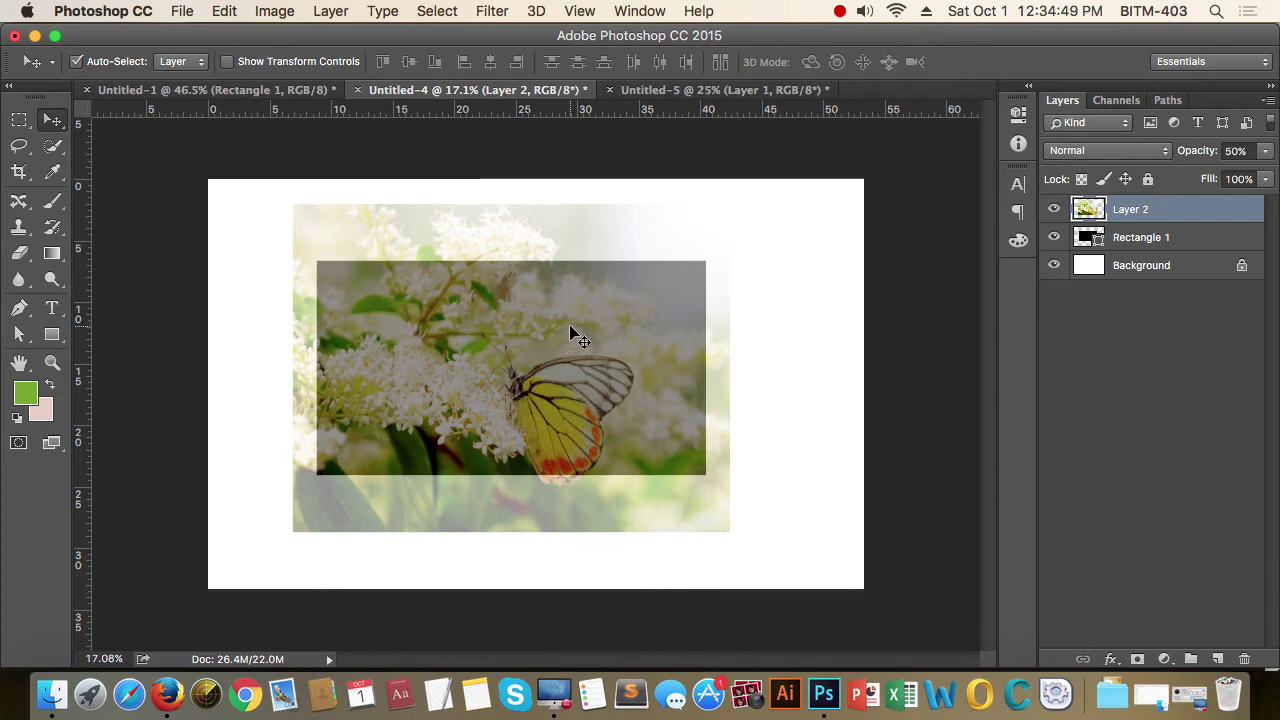
pyautogui.click(1160, 240)
pyautogui.click(1195, 217)
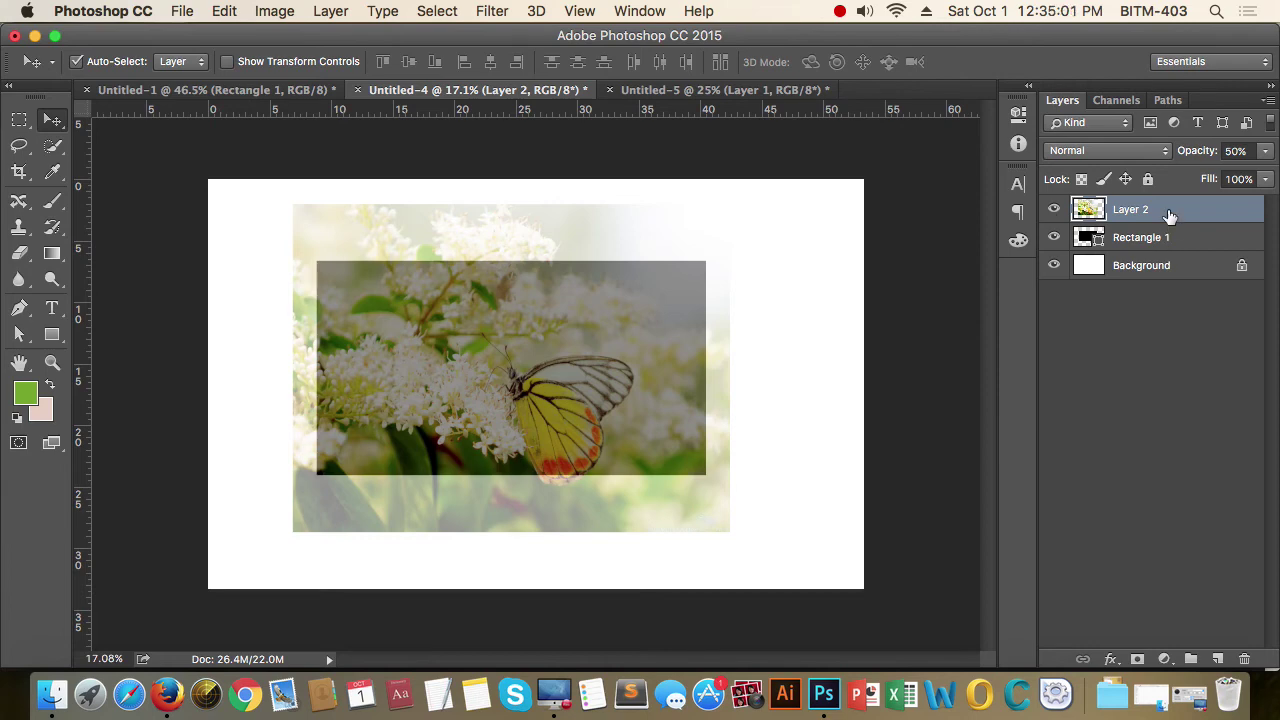
# Step: Clip Layer 2 to Rectangle 1 and leave it at 100% opacity
pyautogui.rightClick(1168, 212)
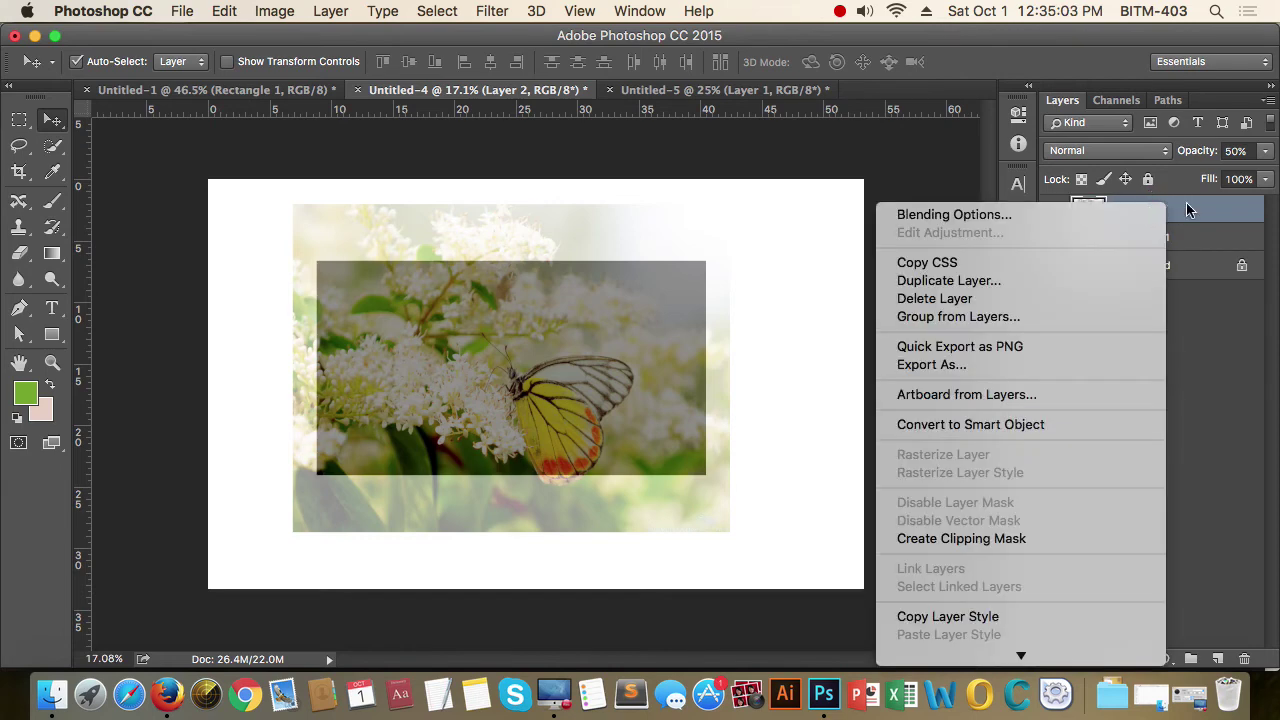
pyautogui.click(1000, 540)
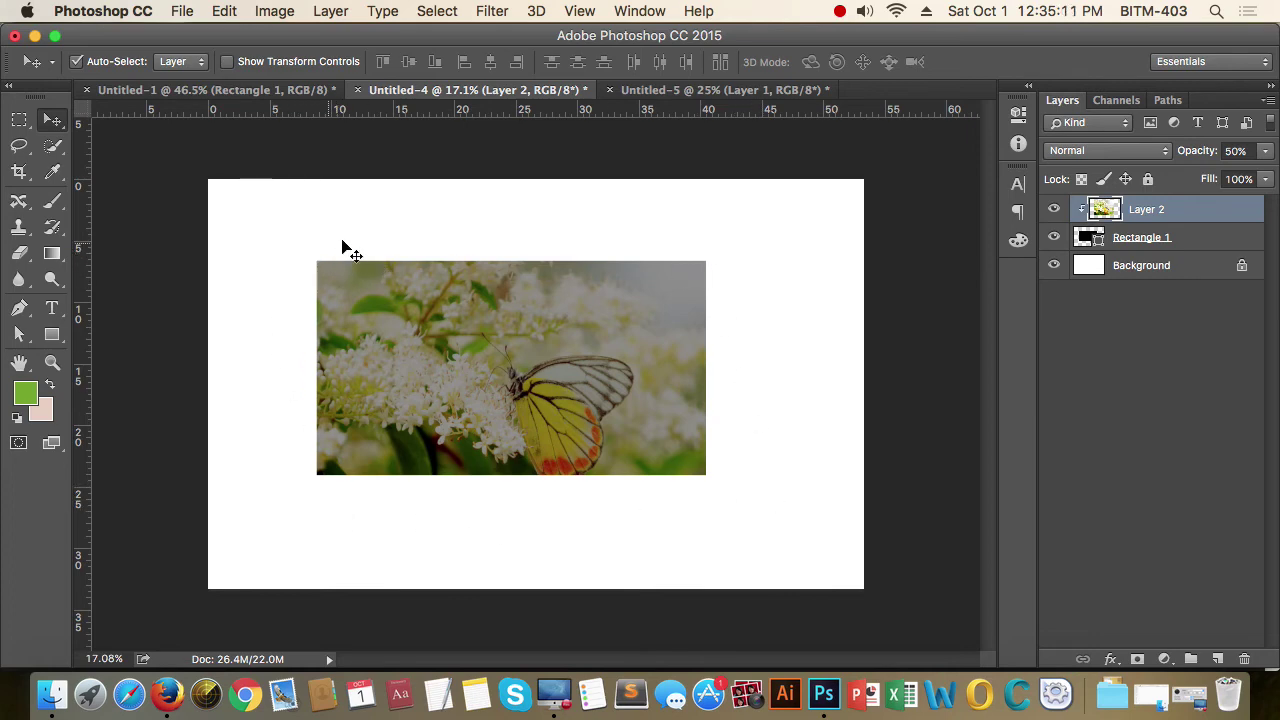
pyautogui.click(1188, 210)
pyautogui.press('0')
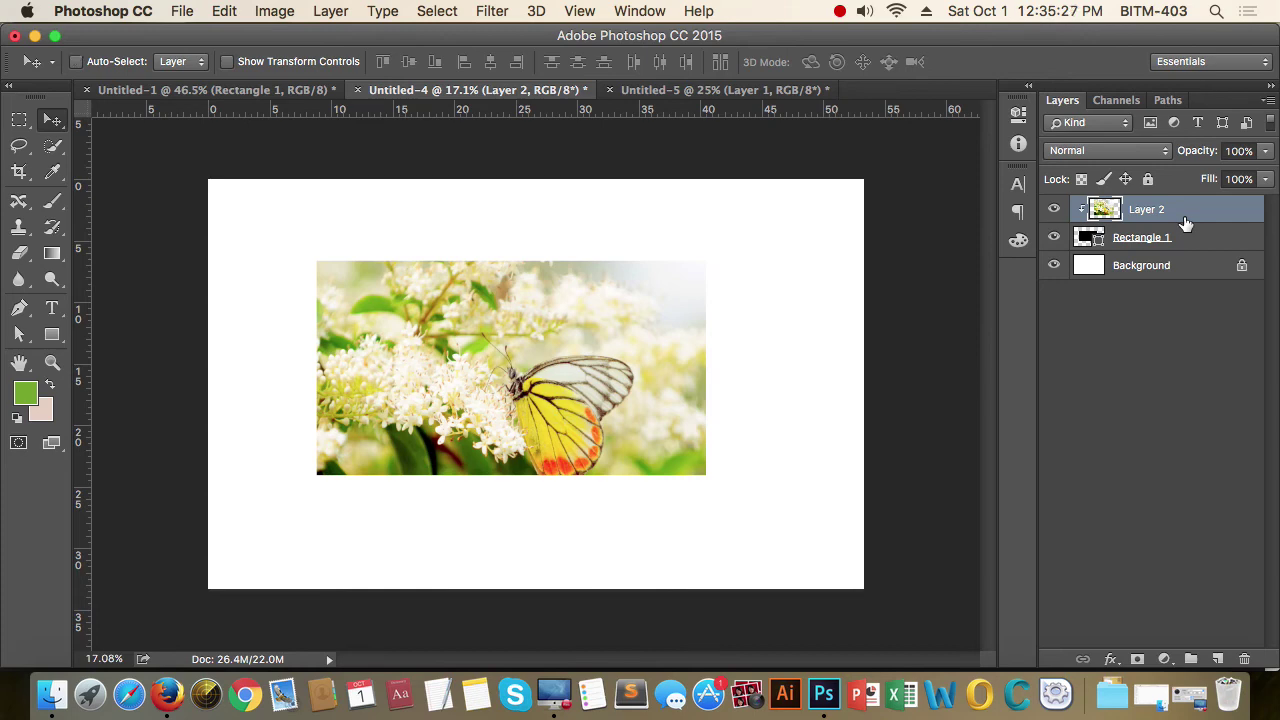
pyautogui.press('5')
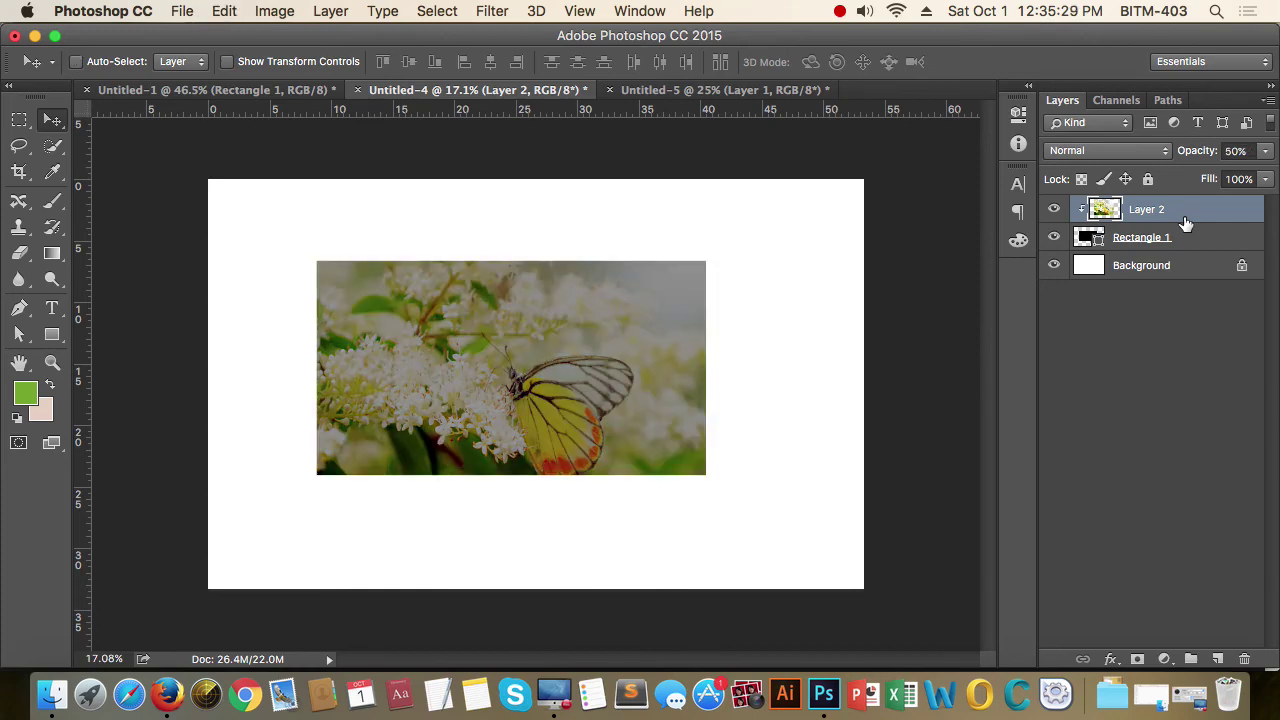
pyautogui.press('0')
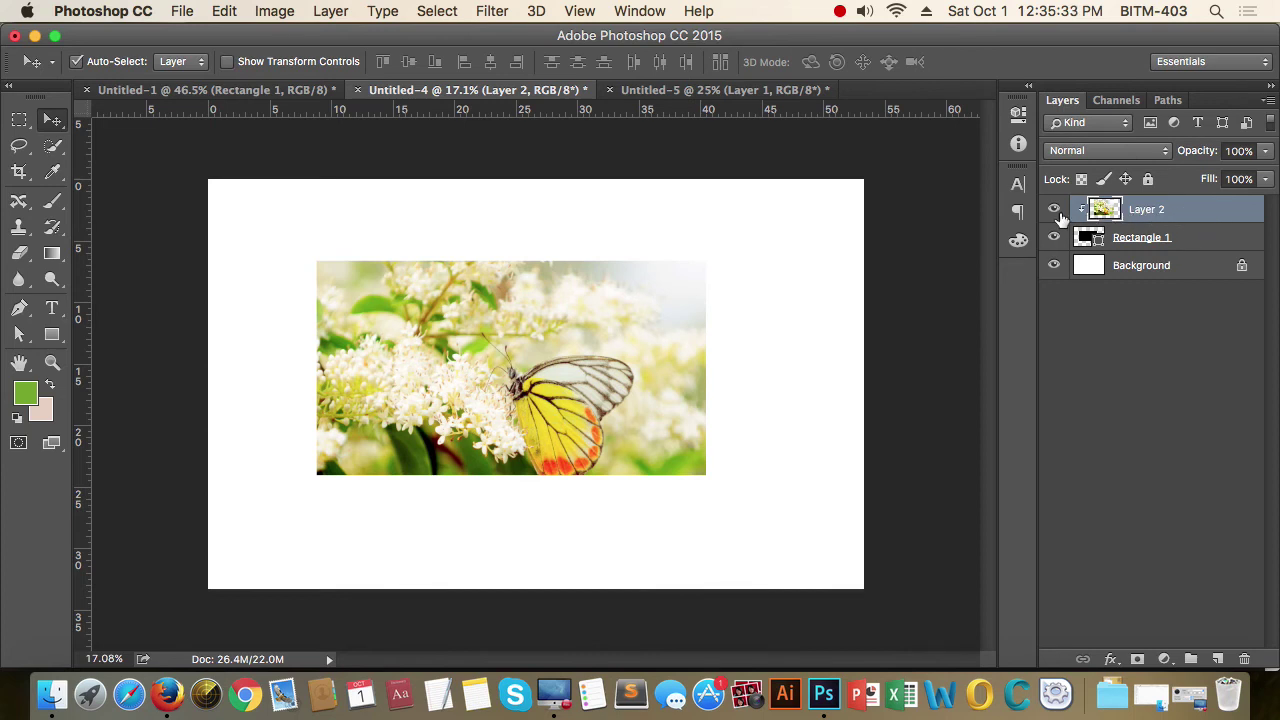
pyautogui.rightClick(1147, 211)
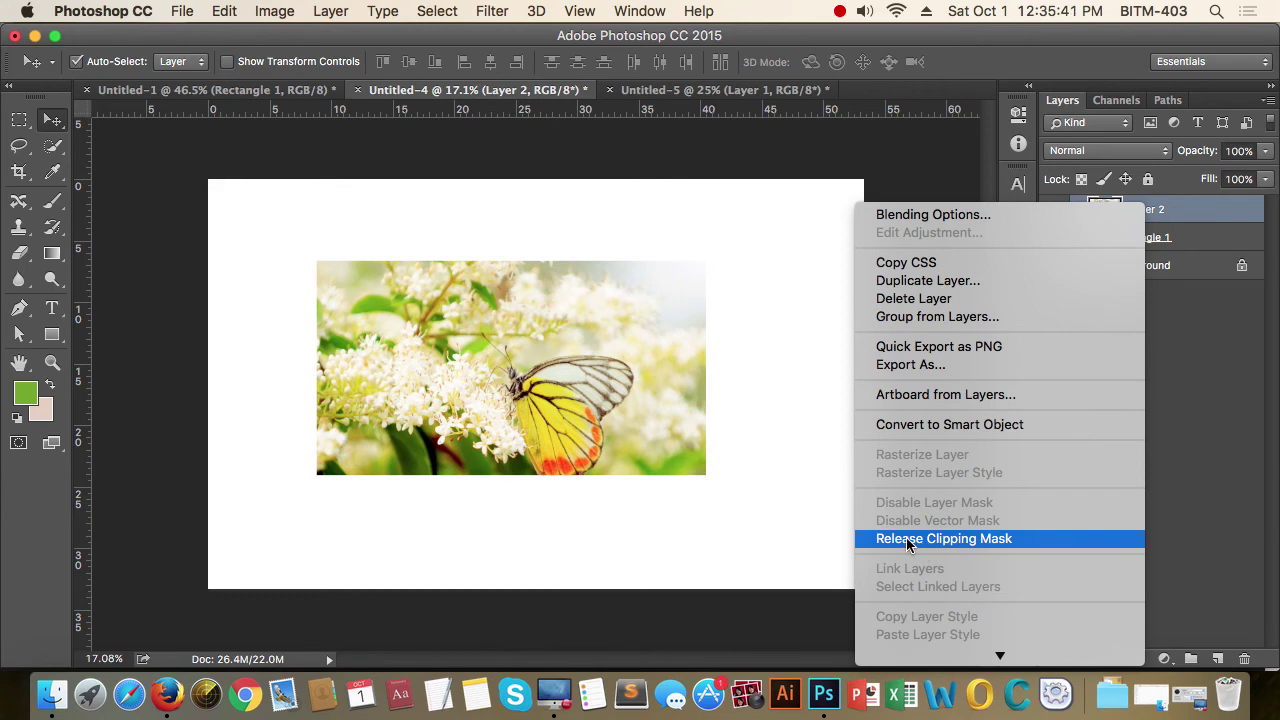
pyautogui.click(948, 539)
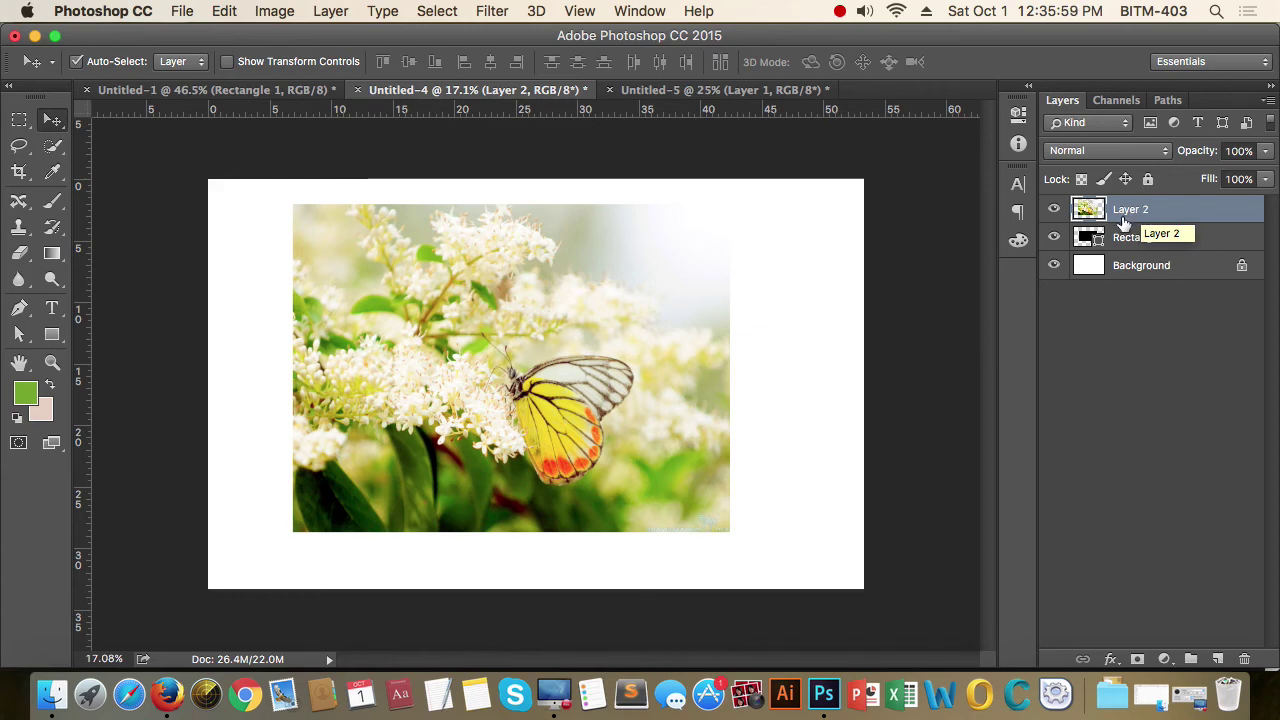
pyautogui.moveTo(1124, 222); pyautogui.dragTo(1121, 213)
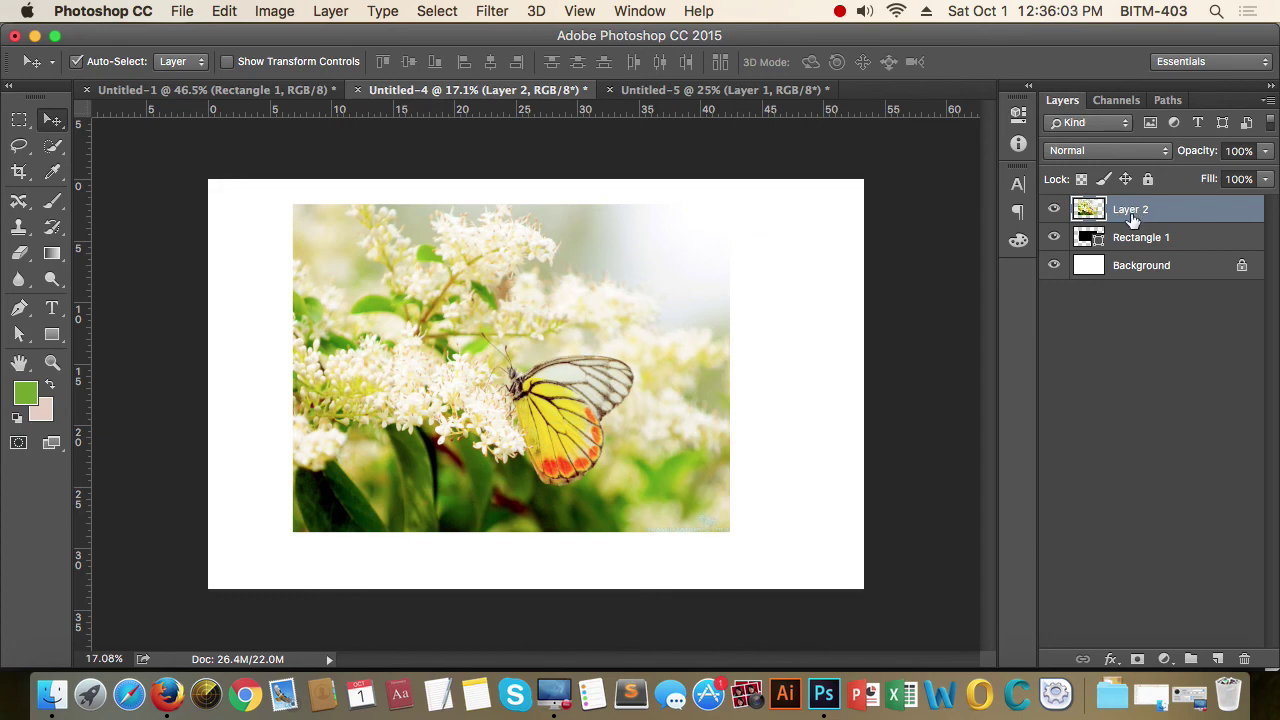
pyautogui.moveTo(1131, 222); pyautogui.dragTo(1128, 215)
pyautogui.moveTo(1130, 215); pyautogui.dragTo(1196, 217)
pyautogui.keyDown('alt'); pyautogui.click(1195, 222); pyautogui.keyUp('alt')
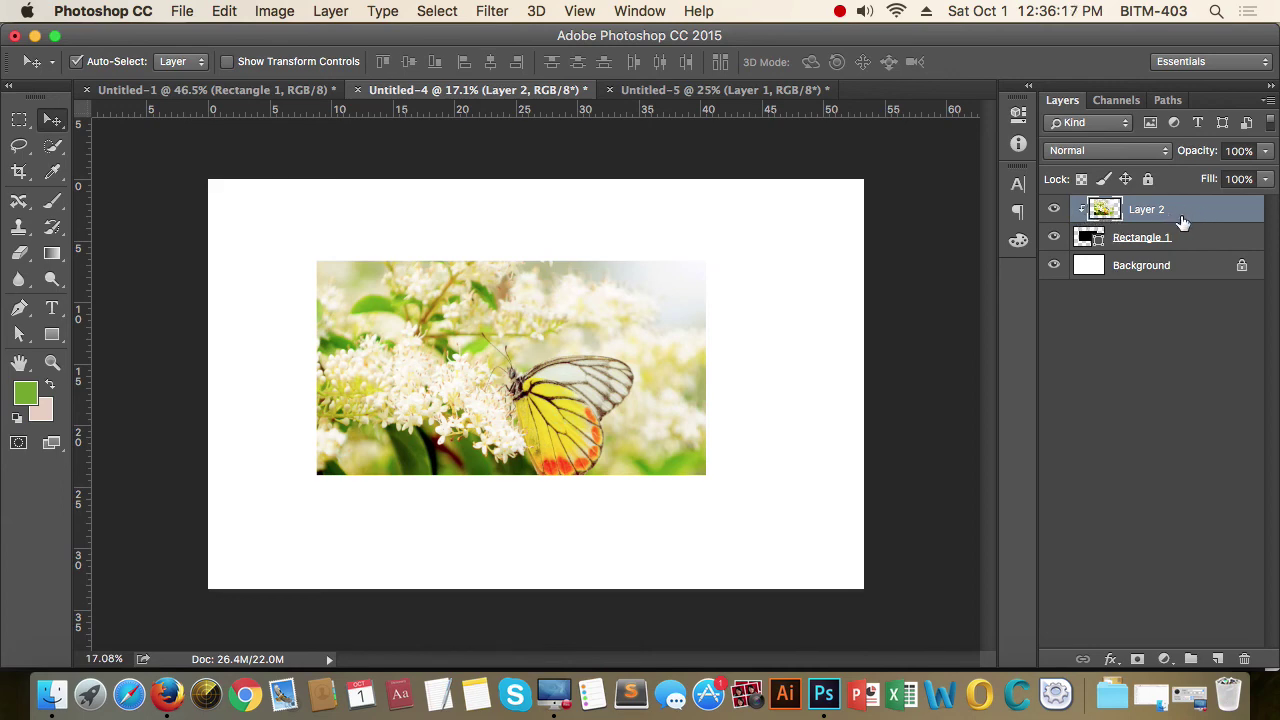
pyautogui.moveTo(1182, 221); pyautogui.dragTo(1192, 217)
pyautogui.moveTo(1192, 217); pyautogui.dragTo(1192, 219)
pyautogui.keyDown('alt'); pyautogui.click(1192, 219); pyautogui.keyUp('alt')
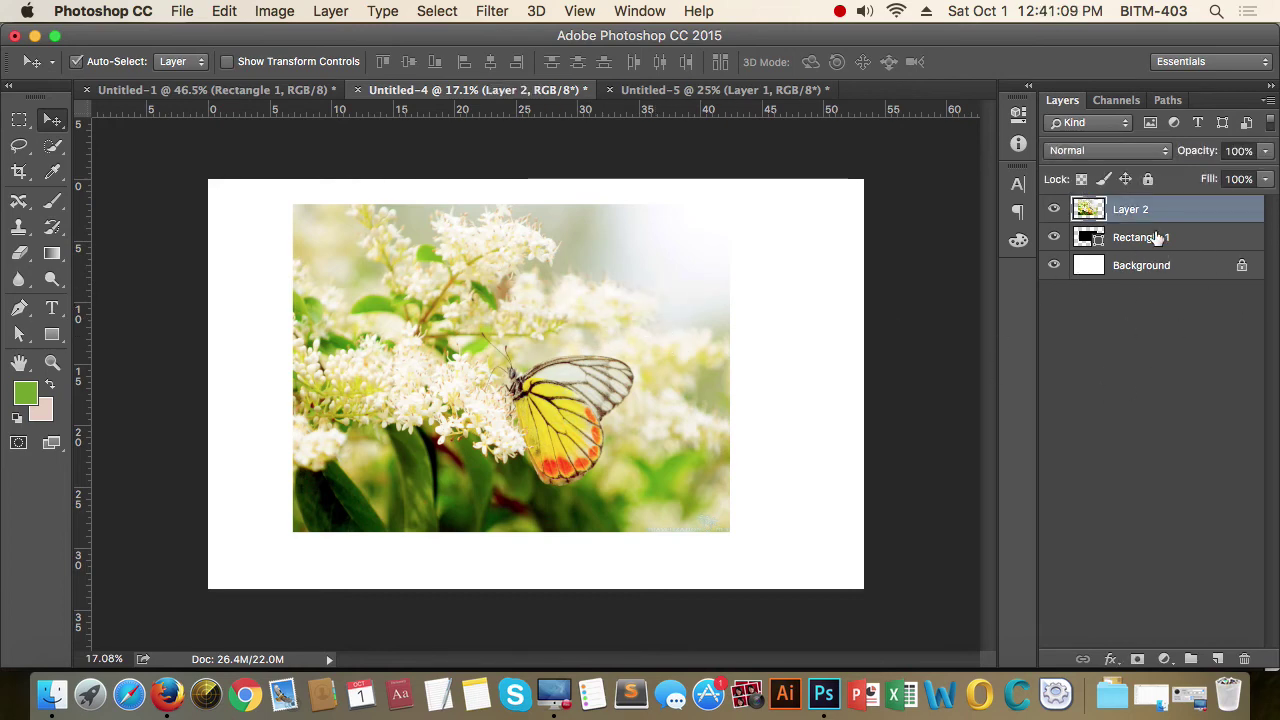
# Step: Arrange the butterfly photo on the right and the black rectangle on the left
pyautogui.moveTo(585, 260); pyautogui.dragTo(849, 276)
pyautogui.moveTo(468, 378); pyautogui.dragTo(394, 366)
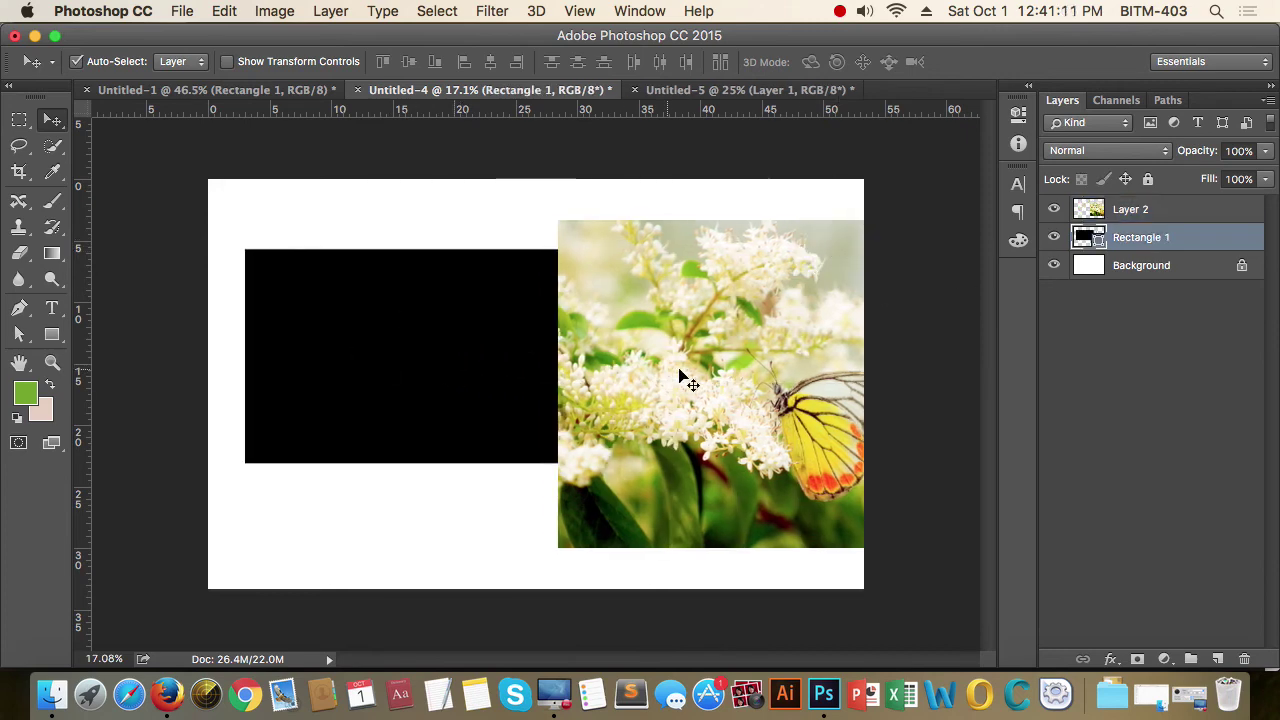
pyautogui.moveTo(680, 371); pyautogui.dragTo(586, 333)
pyautogui.moveTo(366, 357); pyautogui.dragTo(350, 355)
pyautogui.moveTo(512, 355); pyautogui.dragTo(502, 355)
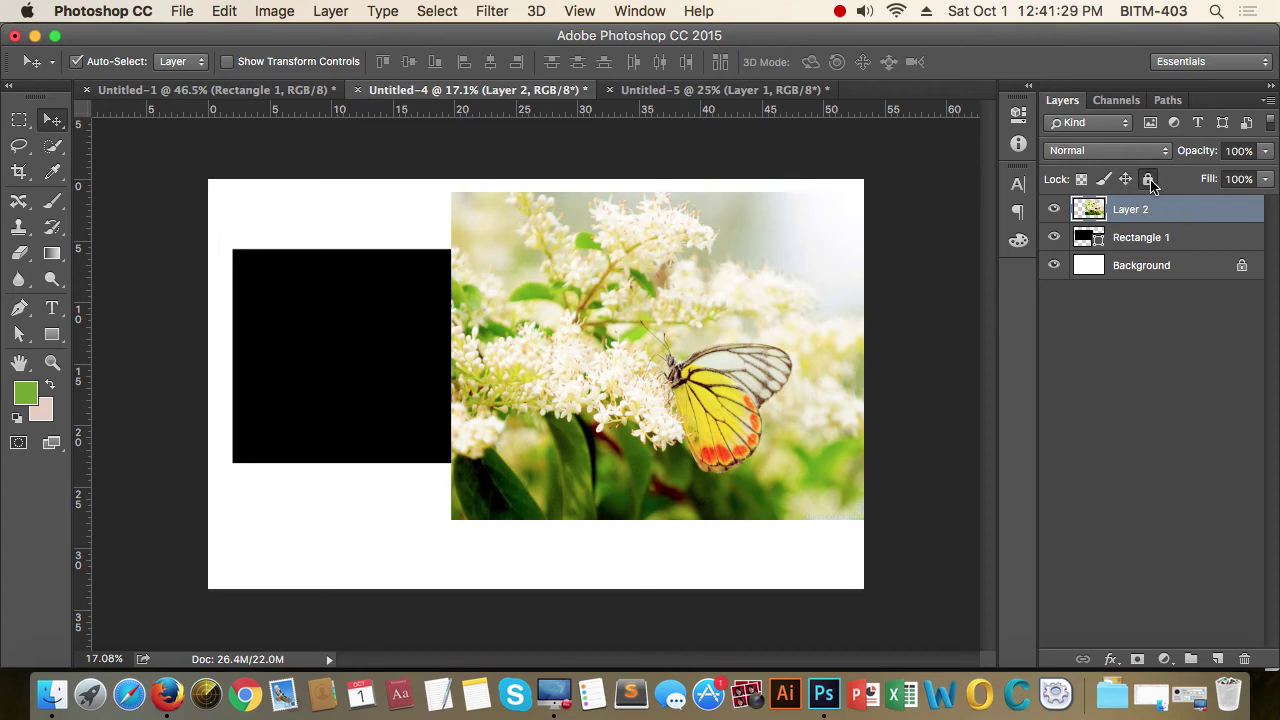
# Step: Apply Lock All to Layer 2 and test moving content on the canvas
pyautogui.click(1148, 180)
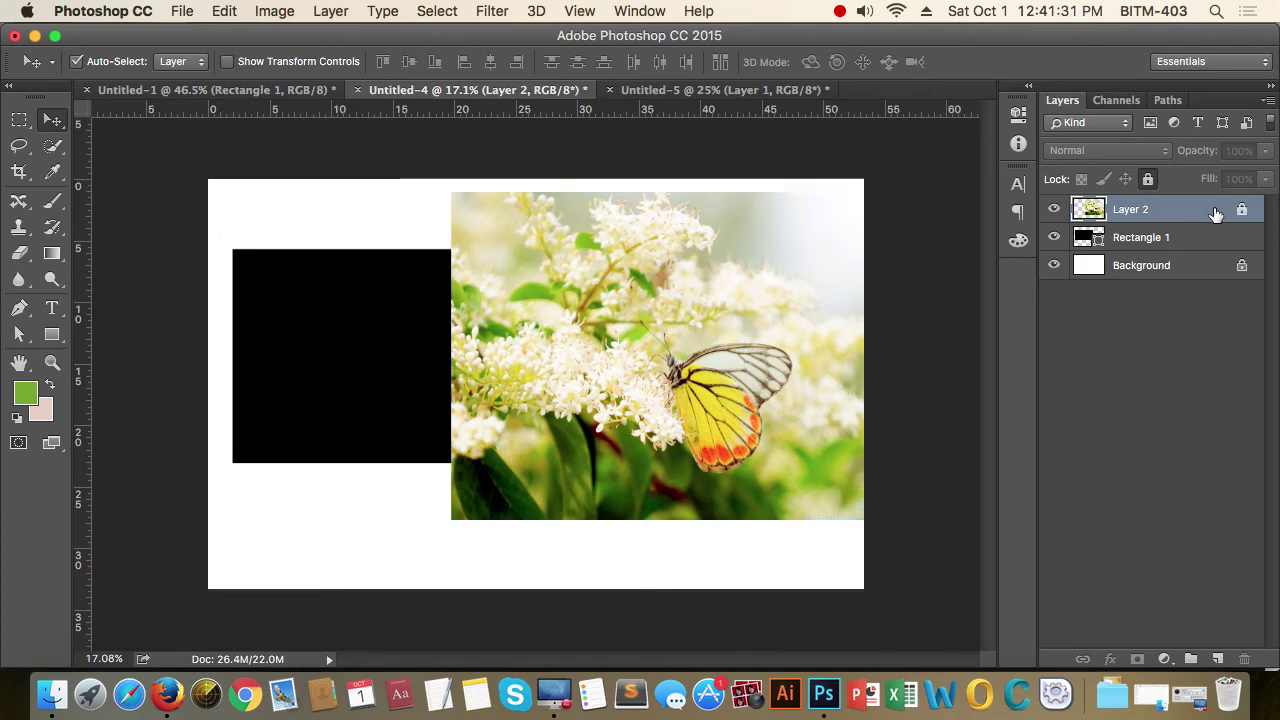
pyautogui.click(1186, 318)
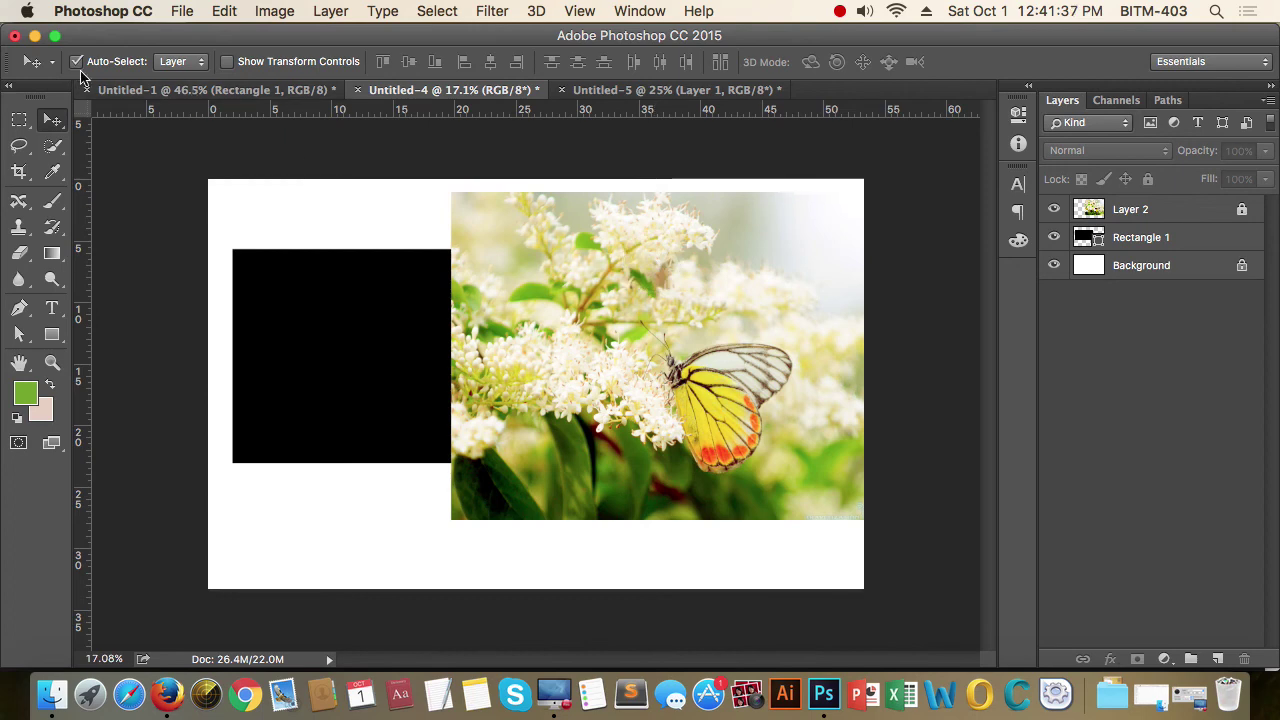
pyautogui.moveTo(594, 243); pyautogui.dragTo(608, 271)
pyautogui.click(670, 235)
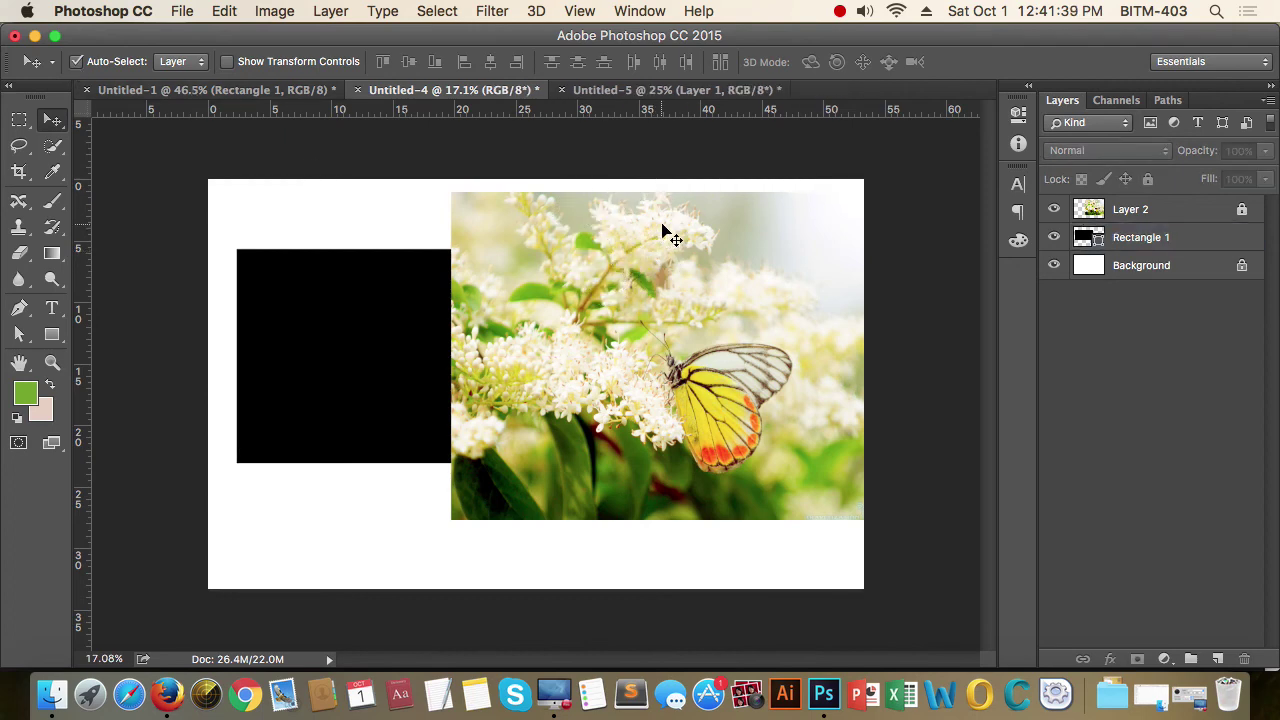
pyautogui.click(750, 228)
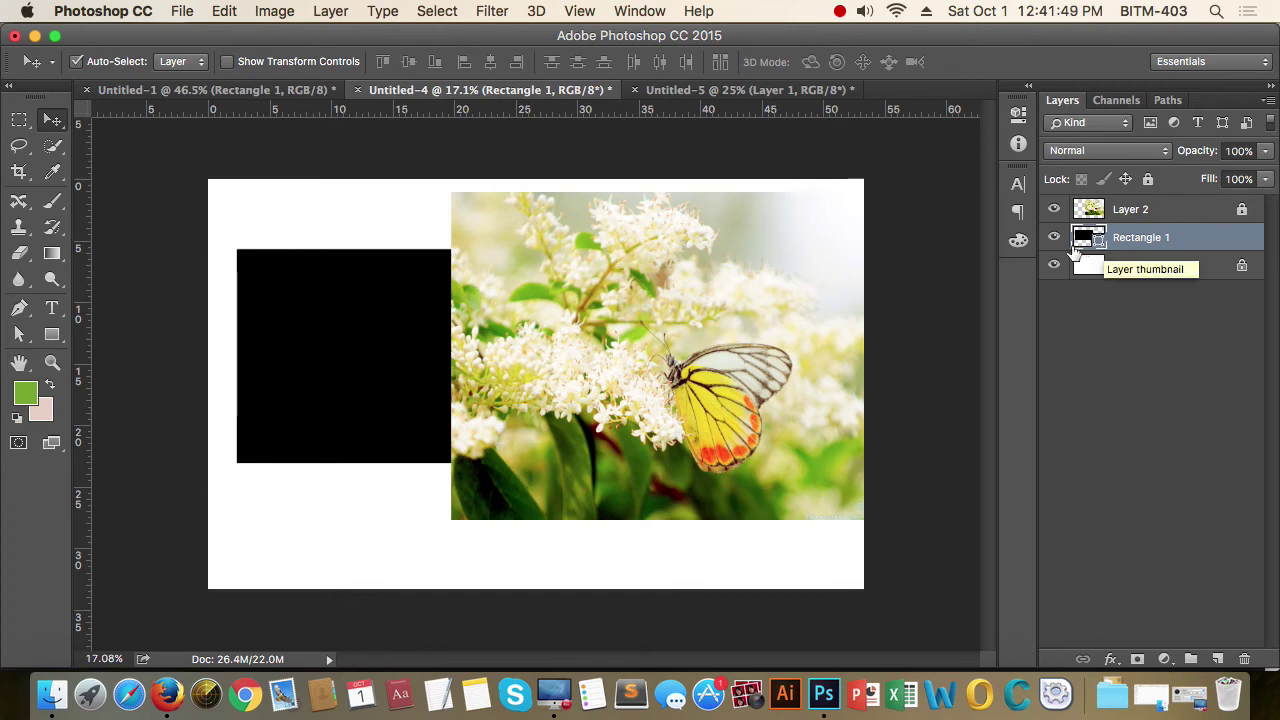
pyautogui.click(624, 229)
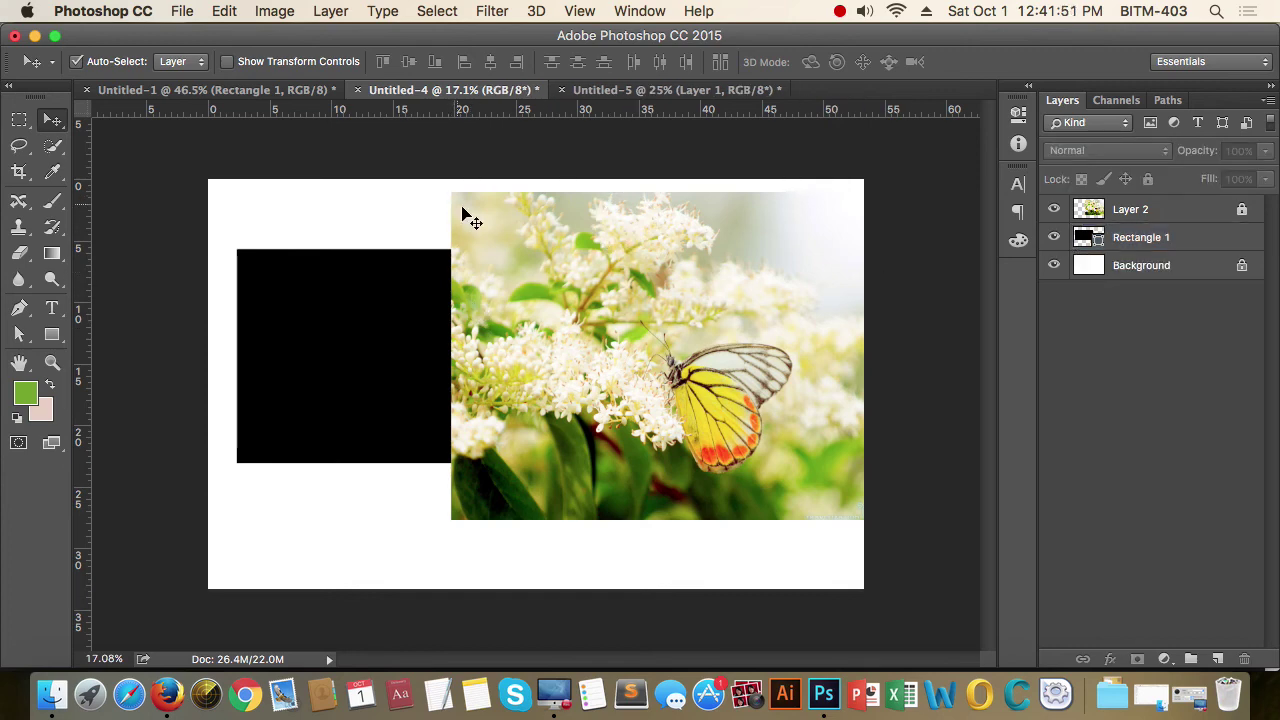
# Step: Reselect Layer 2 and confirm repeated drags can't move the locked butterfly photo
pyautogui.moveTo(429, 180)
pyautogui.mouseDown()
pyautogui.moveTo(494, 224)
pyautogui.moveTo(629, 374)
pyautogui.mouseUp()
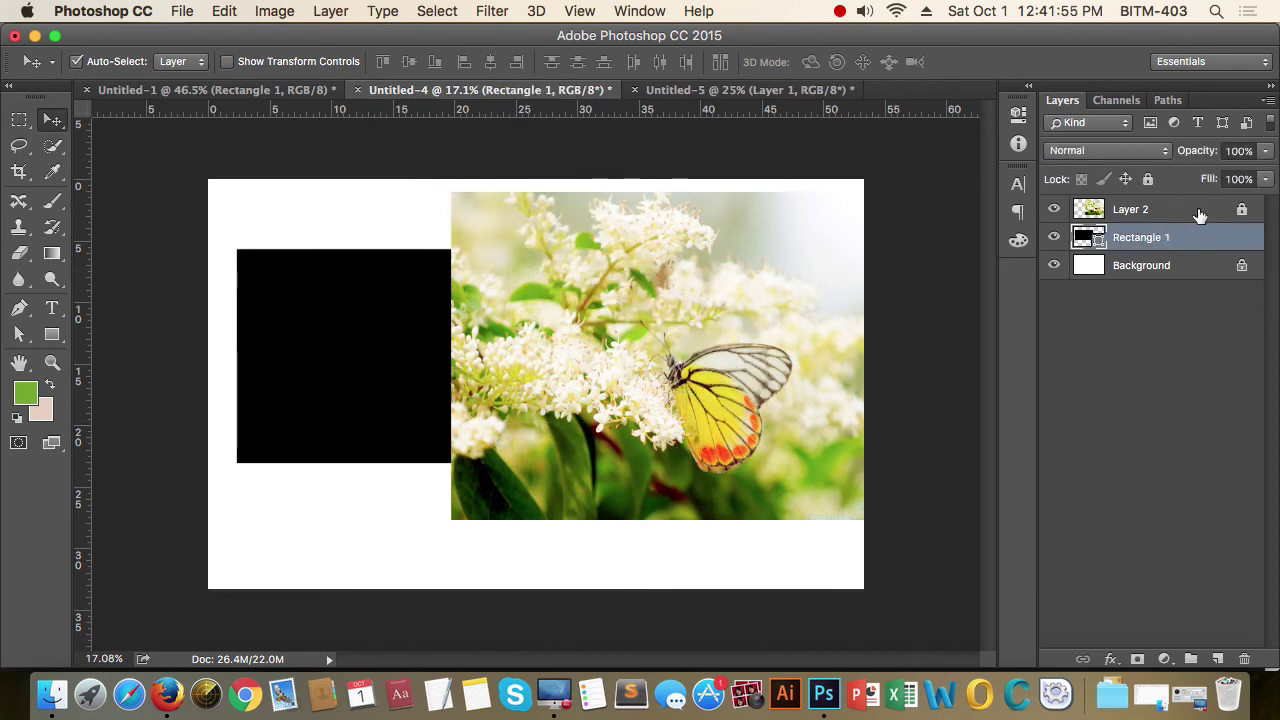
pyautogui.click(1150, 365)
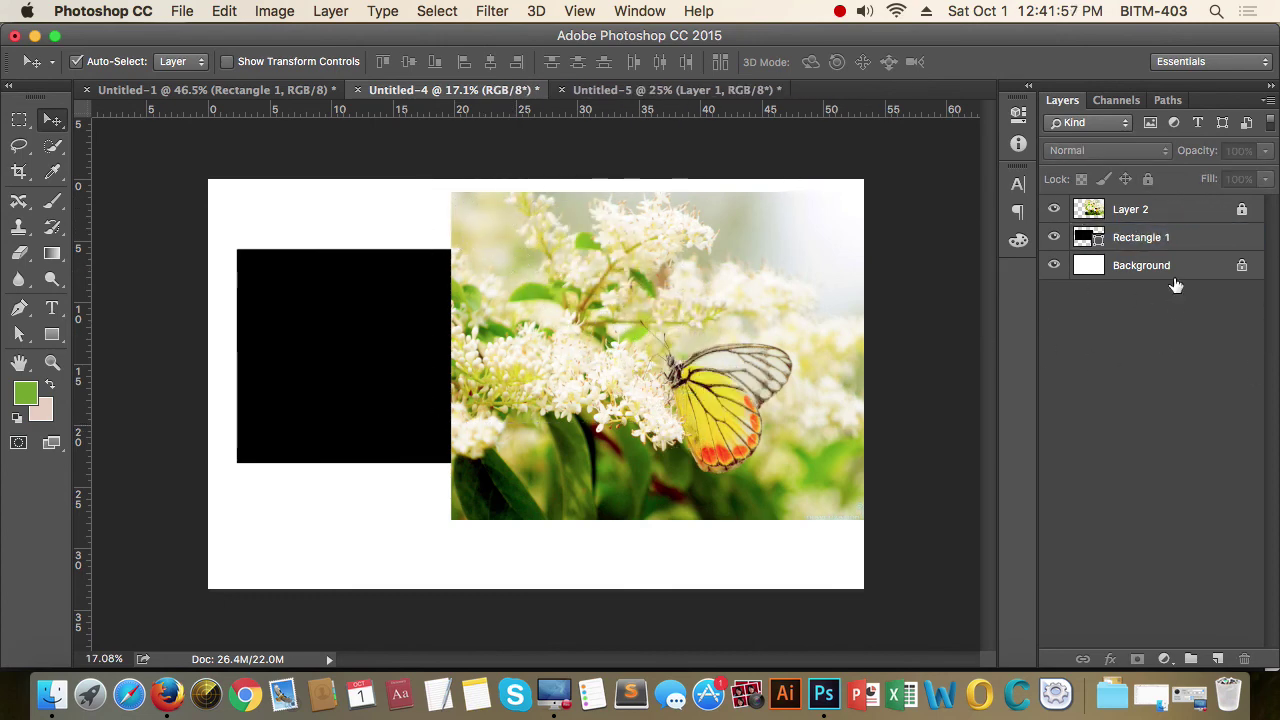
pyautogui.click(1174, 211)
pyautogui.moveTo(1148, 233); pyautogui.dragTo(594, 309)
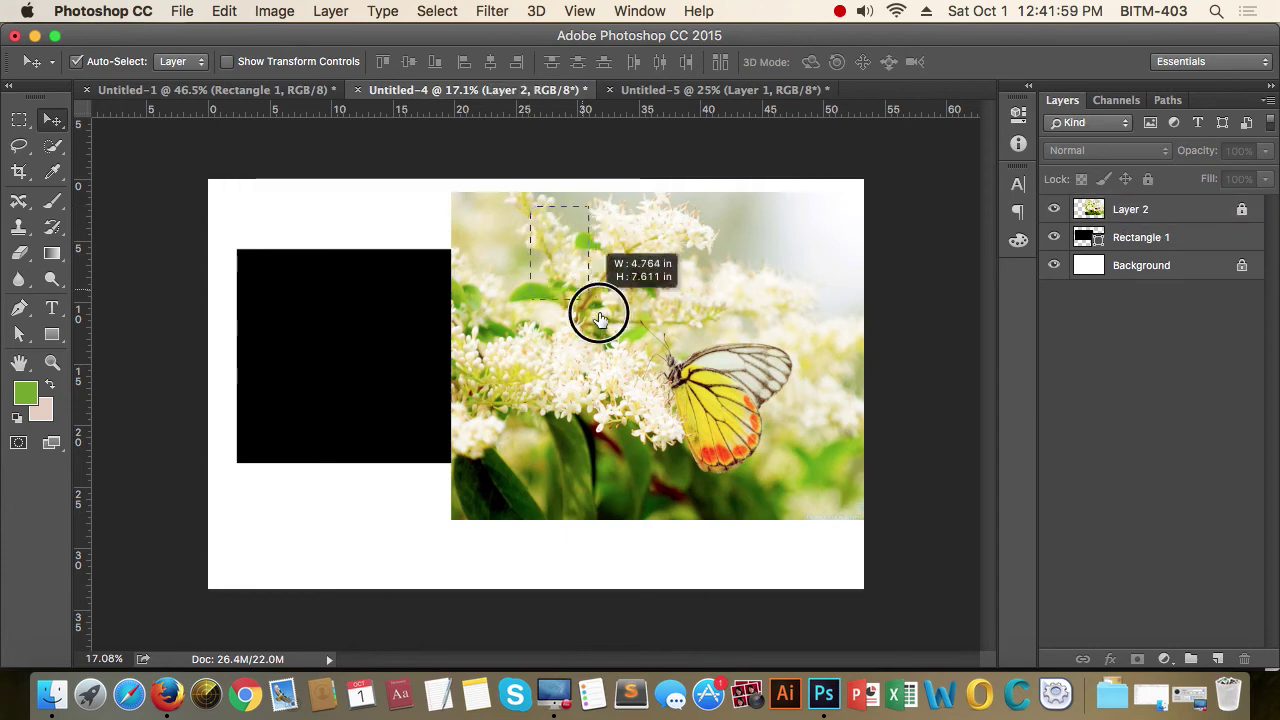
pyautogui.moveTo(526, 243)
pyautogui.mouseDown()
pyautogui.moveTo(634, 347)
pyautogui.moveTo(486, 200)
pyautogui.mouseUp()
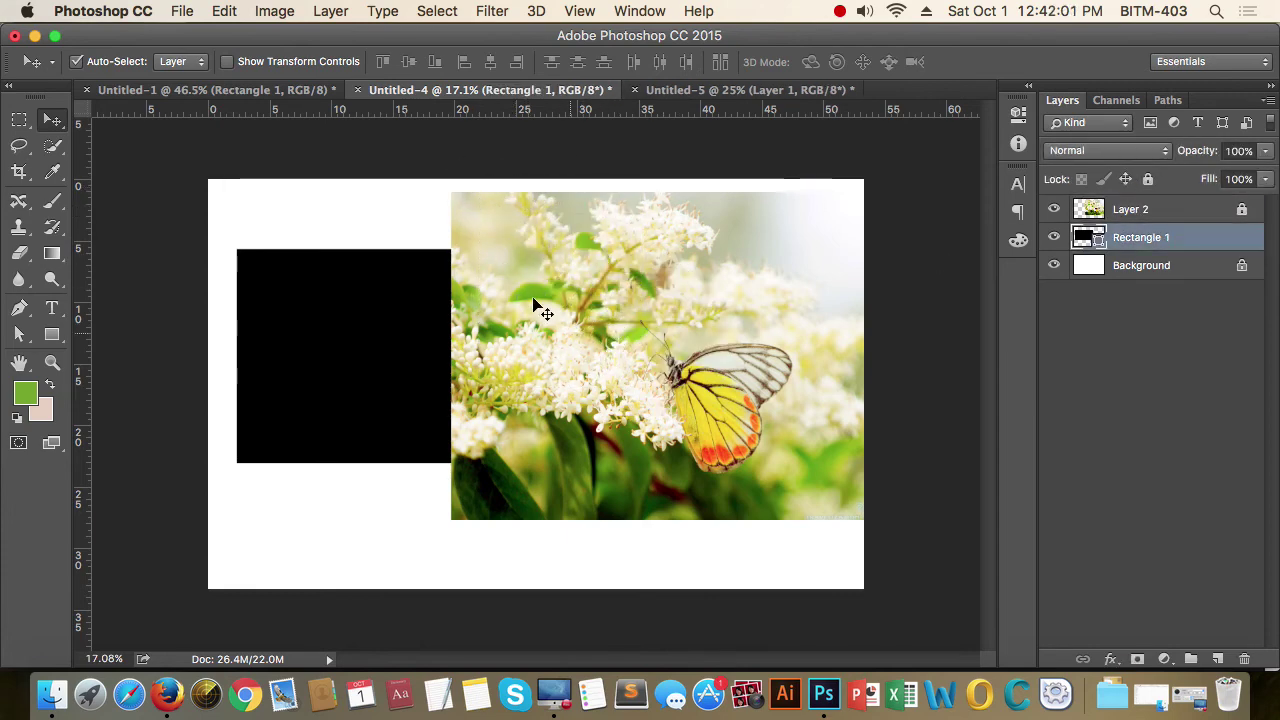
pyautogui.moveTo(537, 306)
pyautogui.mouseDown()
pyautogui.moveTo(610, 330)
pyautogui.moveTo(548, 254)
pyautogui.mouseUp()
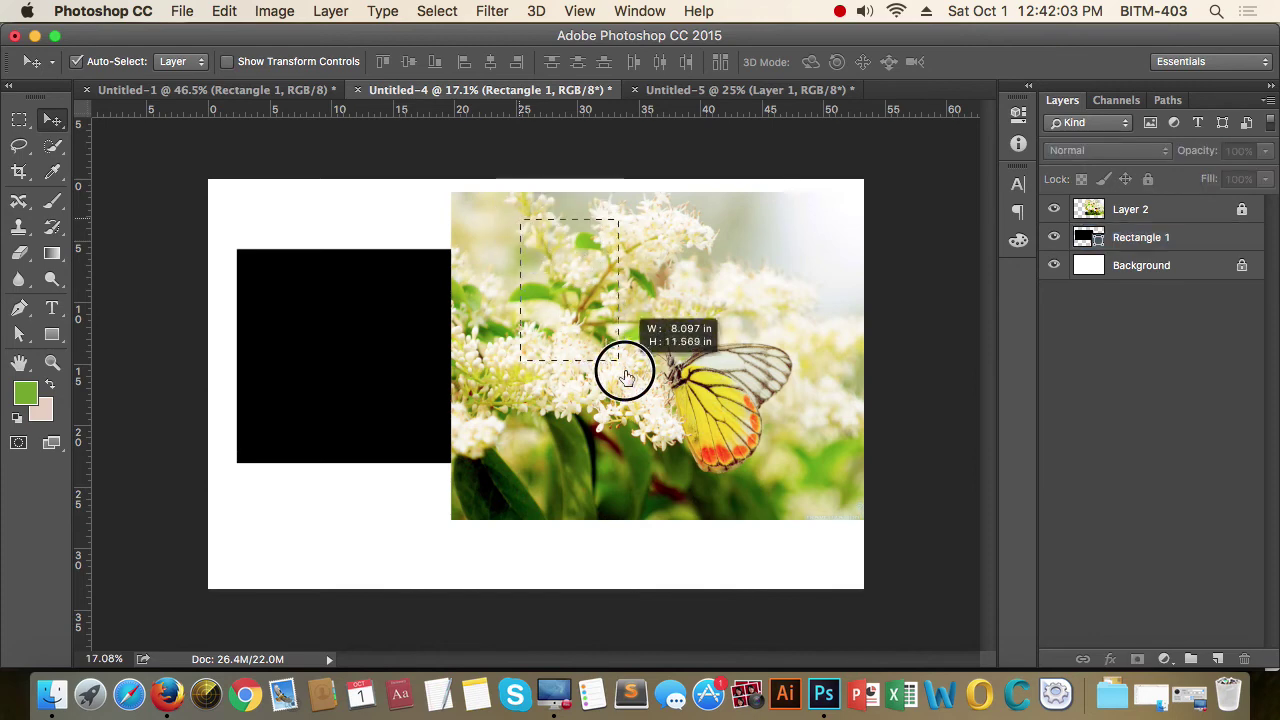
pyautogui.moveTo(1148, 237); pyautogui.dragTo(571, 249)
pyautogui.moveTo(494, 226)
pyautogui.mouseDown()
pyautogui.moveTo(700, 222)
pyautogui.moveTo(608, 286)
pyautogui.mouseUp()
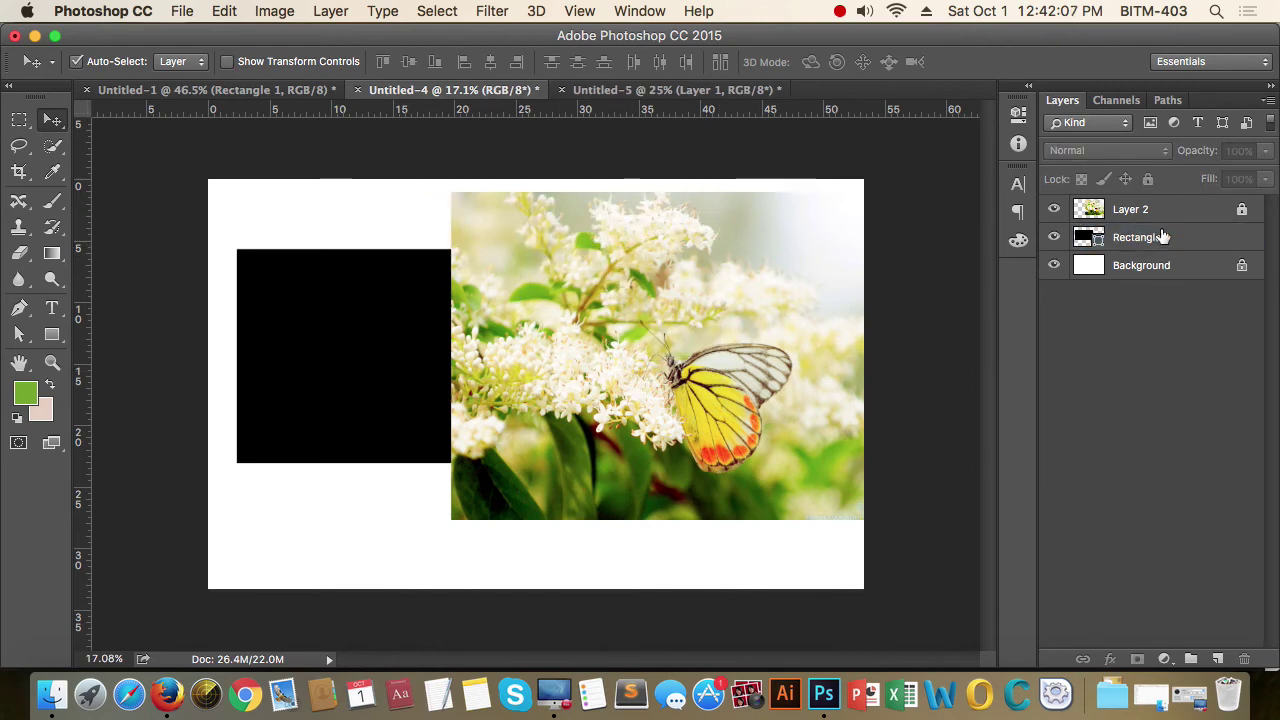
pyautogui.click(1190, 218)
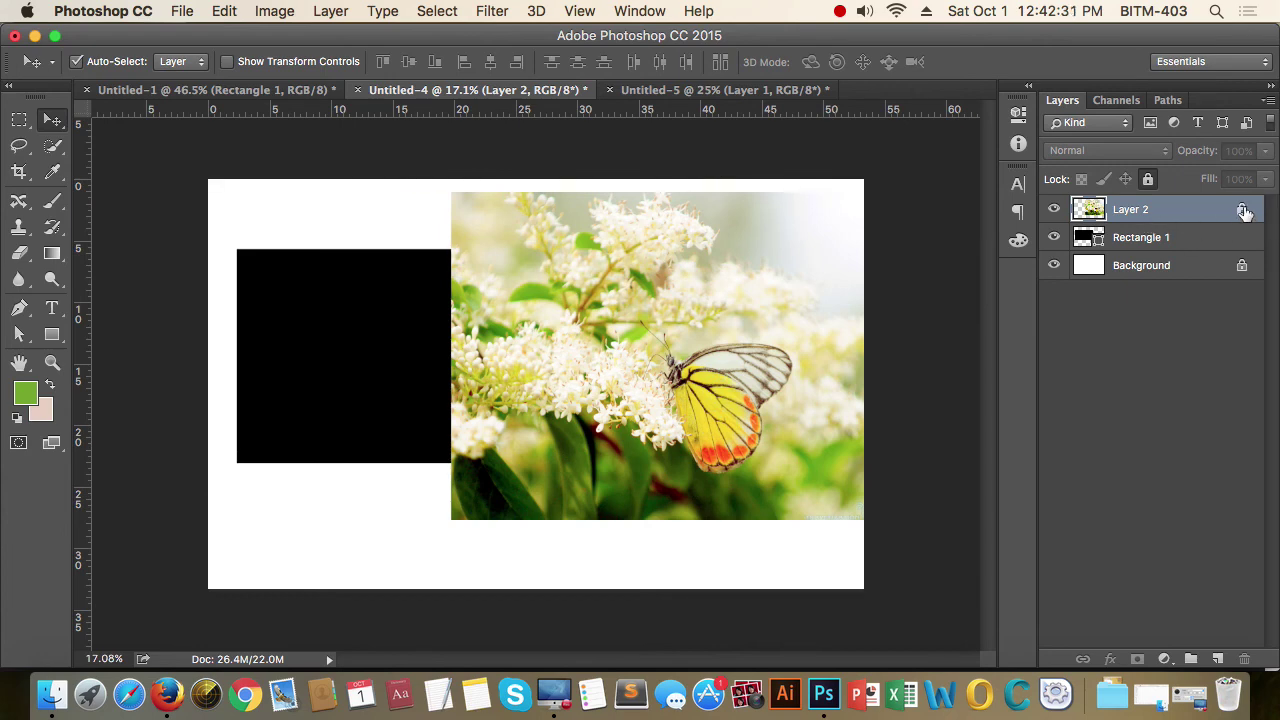
# Step: Toggle Layer 2's Lock All off, on, and off again, leaving the photo unlocked
pyautogui.click(1194, 210)
pyautogui.click(1242, 212)
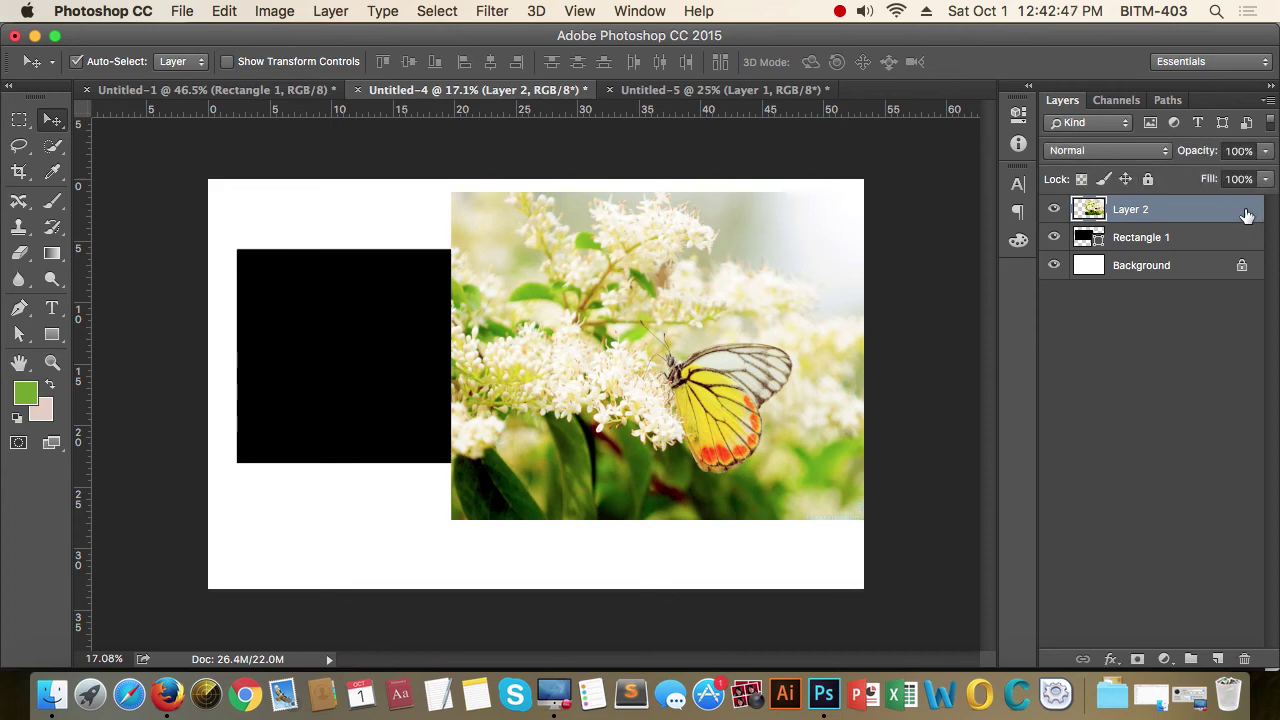
pyautogui.click(1147, 179)
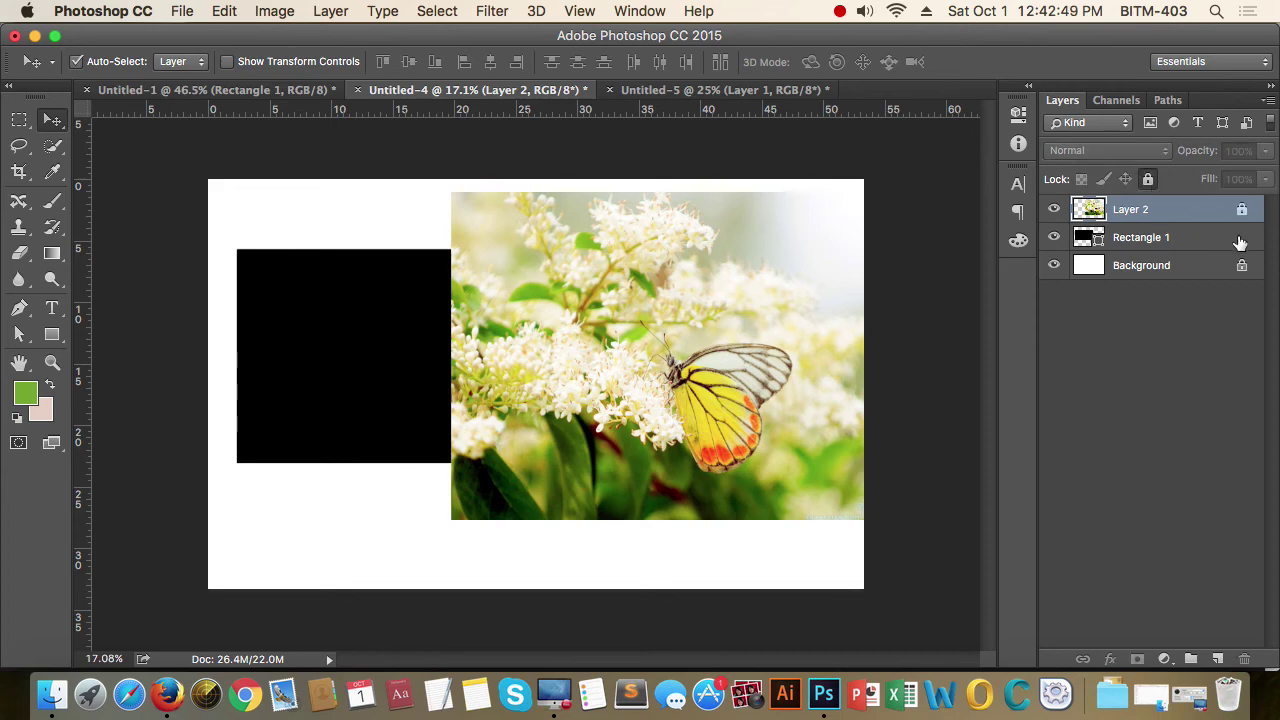
pyautogui.click(1148, 180)
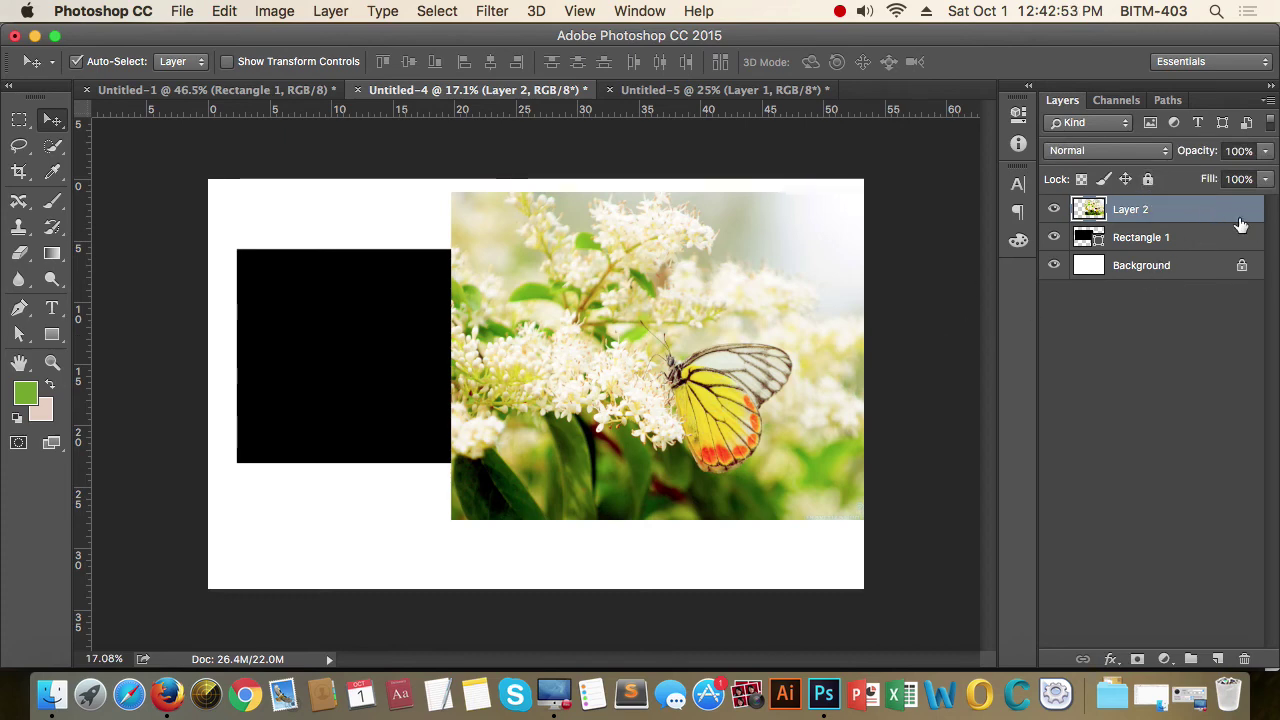
pyautogui.click(1158, 207)
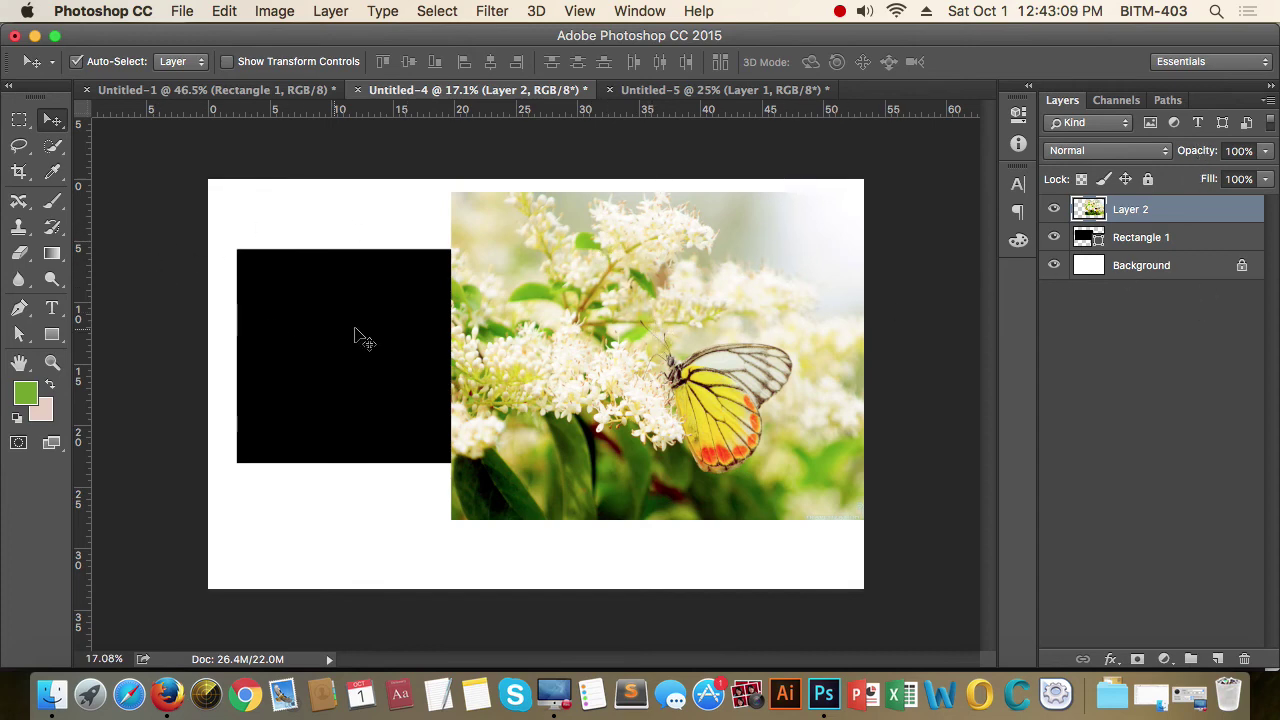
# Step: Nudge the black rectangle left and slide the butterfly photo left over its right side
pyautogui.moveTo(380, 300); pyautogui.dragTo(360, 300)
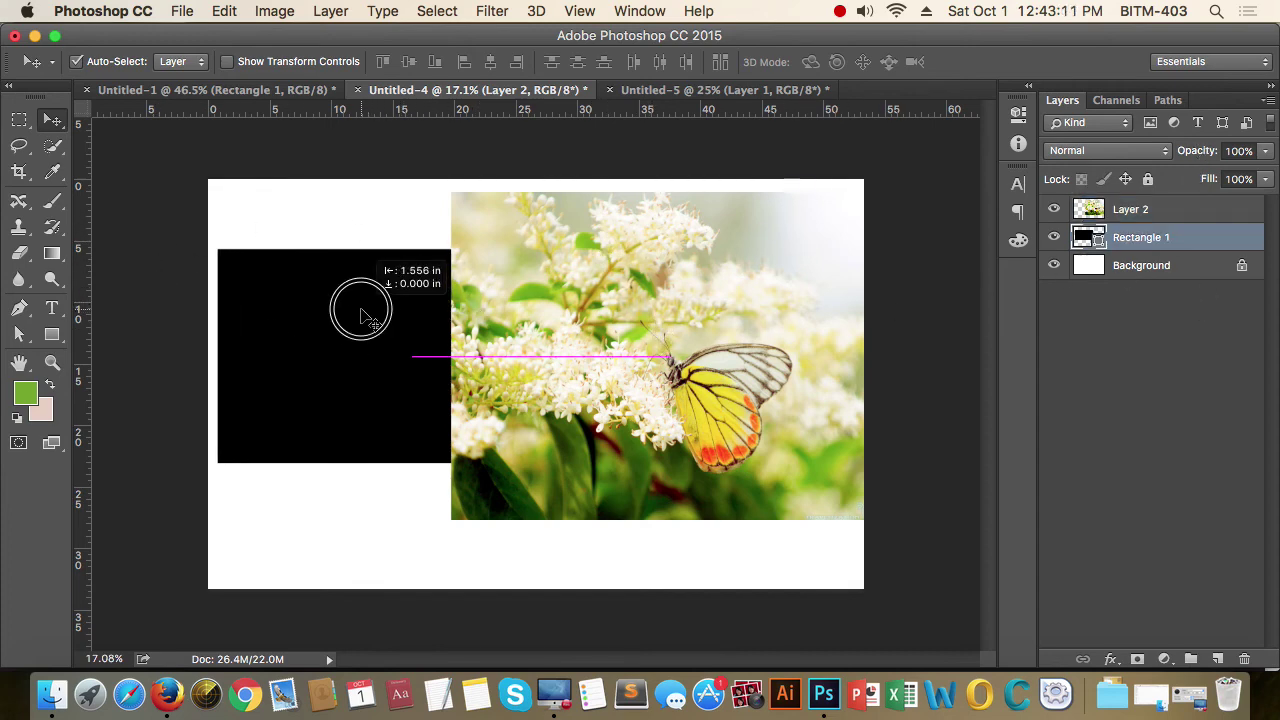
pyautogui.moveTo(528, 251); pyautogui.dragTo(486, 249)
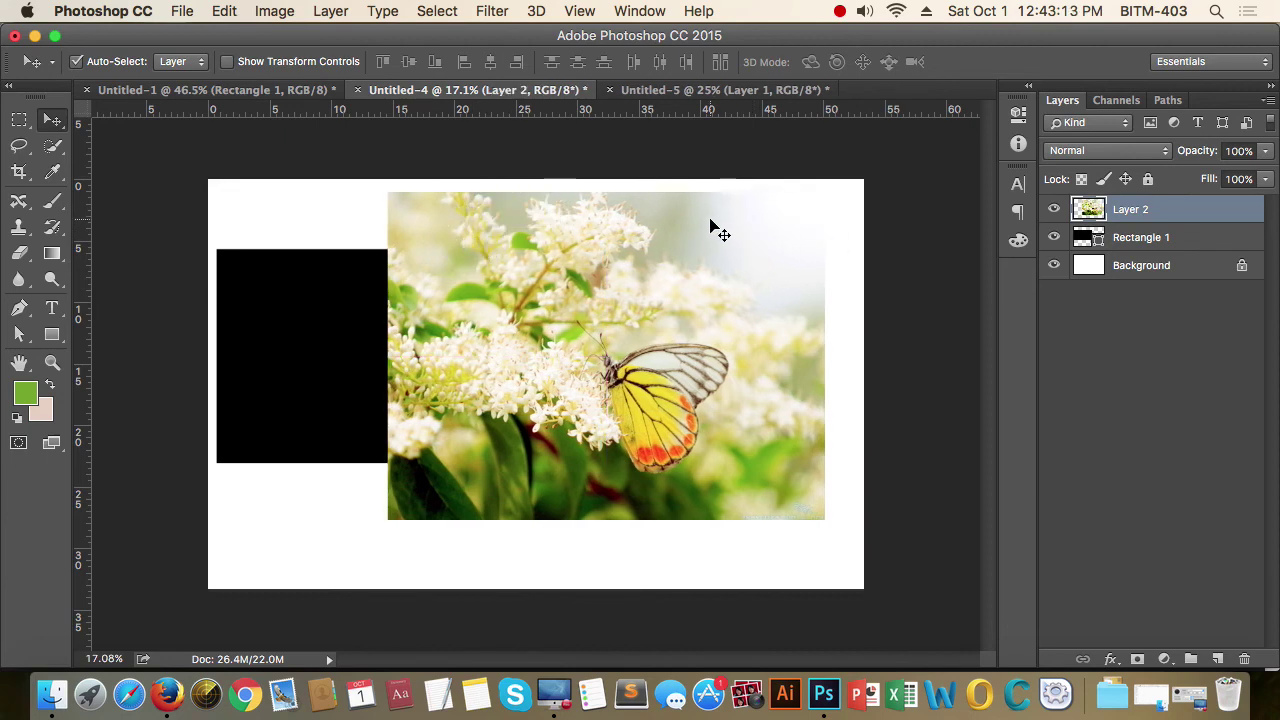
pyautogui.moveTo(720, 232); pyautogui.dragTo(768, 278)
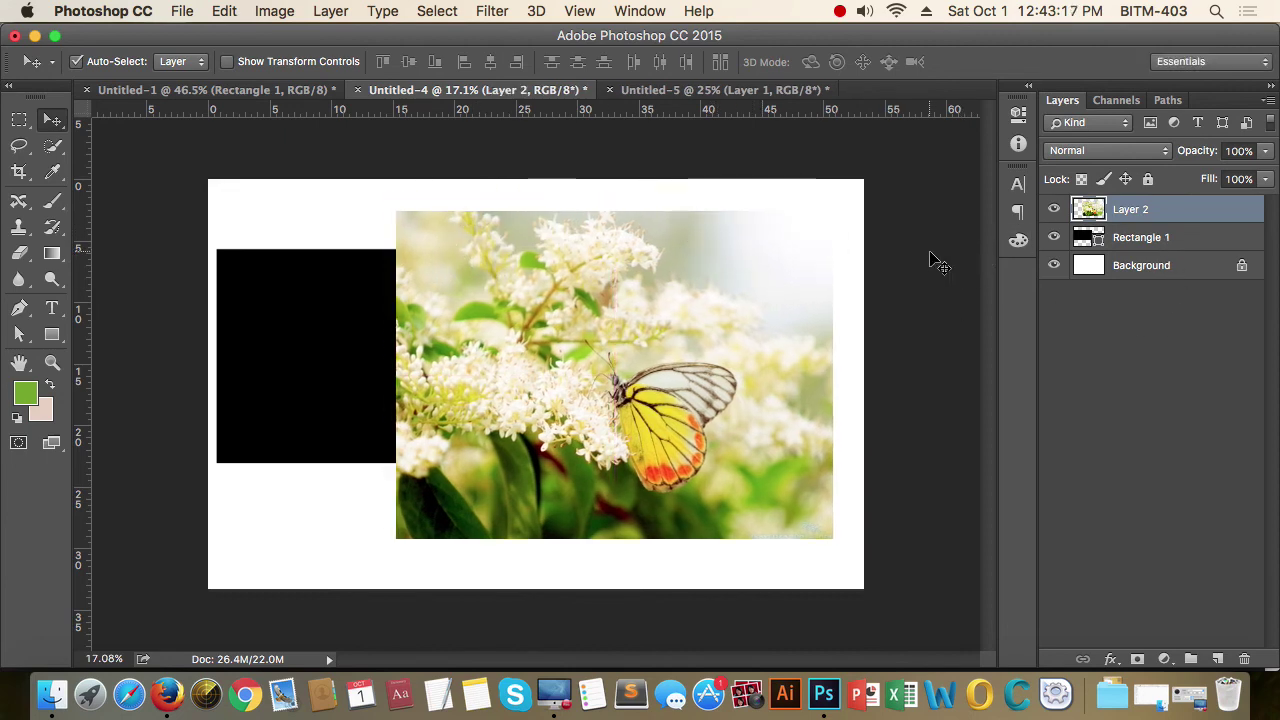
pyautogui.moveTo(665, 240); pyautogui.dragTo(609, 230)
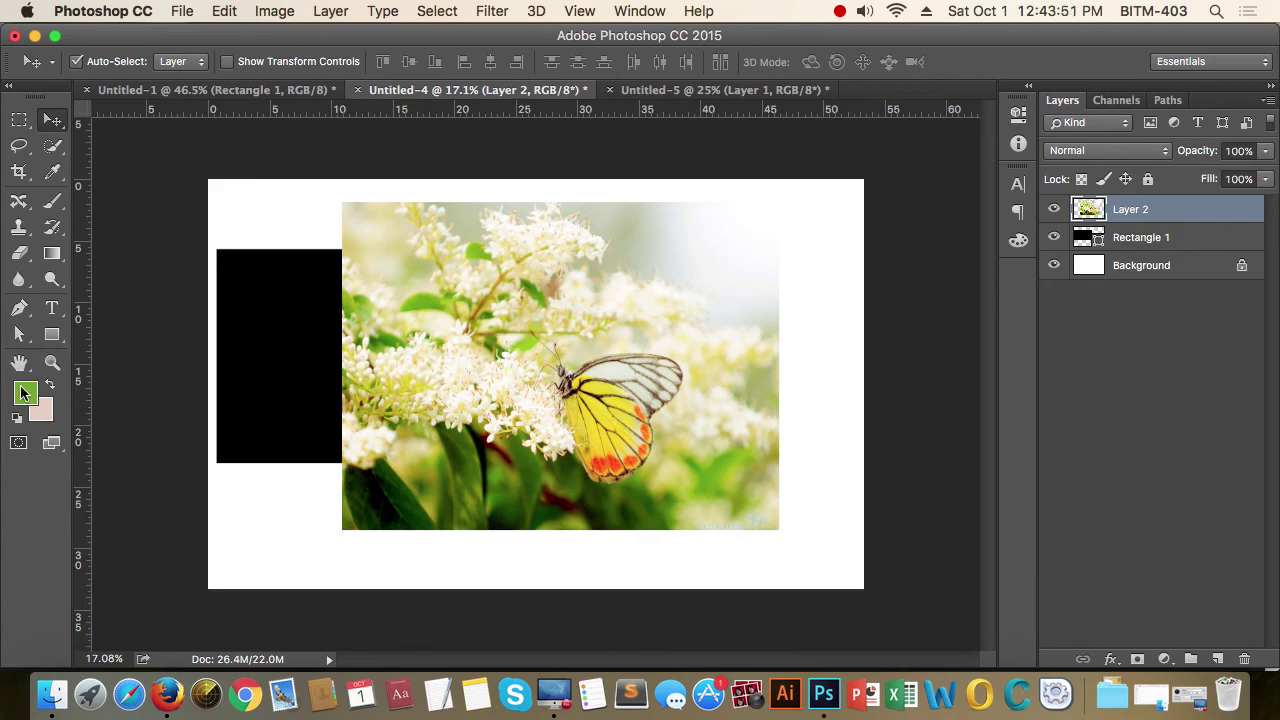
# Step: Fill Layer 2 with solid pale pink background colour, hiding the butterfly photo
pyautogui.press('super')
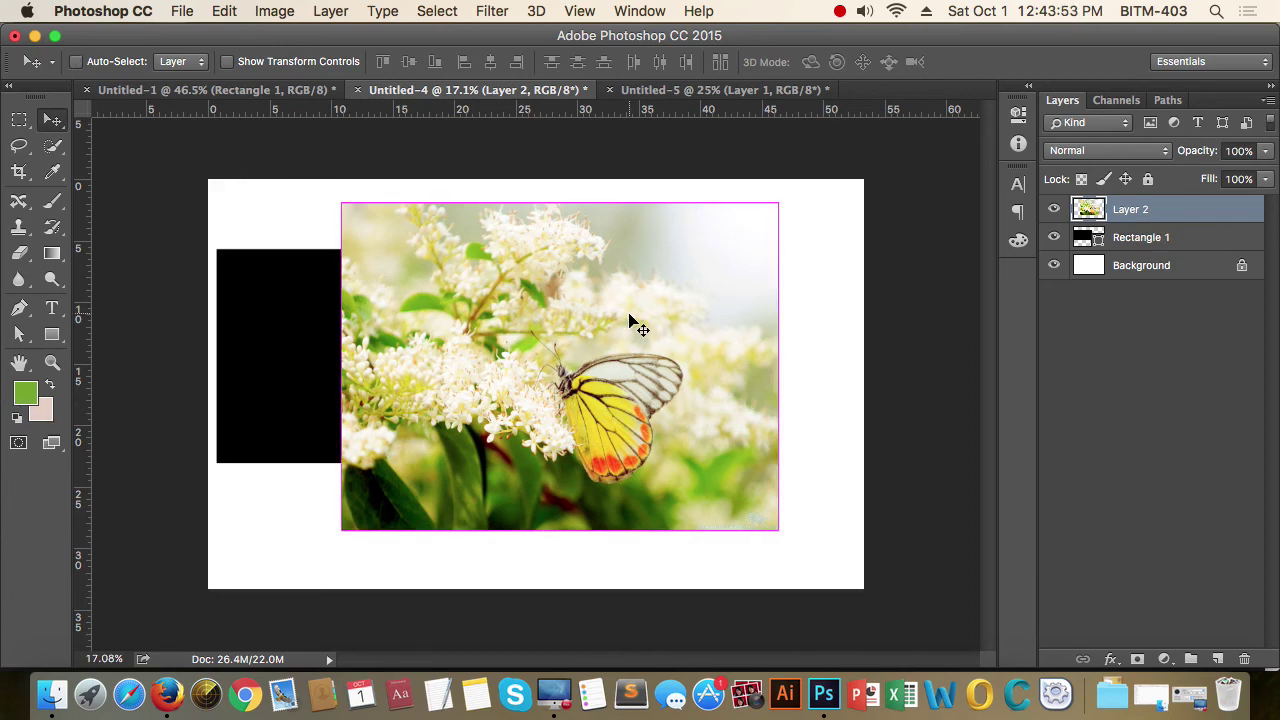
pyautogui.press('super+BackSpace')
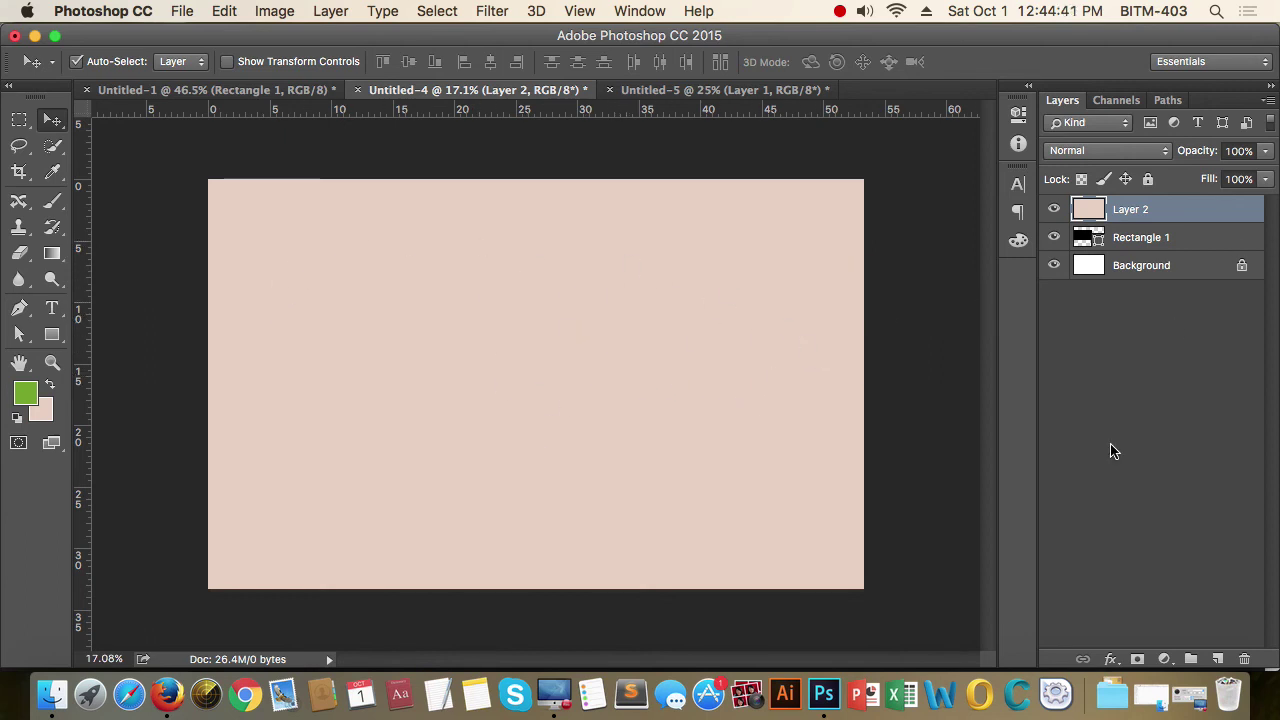
# Step: Undo the pink fill, nudge the butterfly photo down and left, and lock Layer 2's transparent pixels
pyautogui.press('super+z')
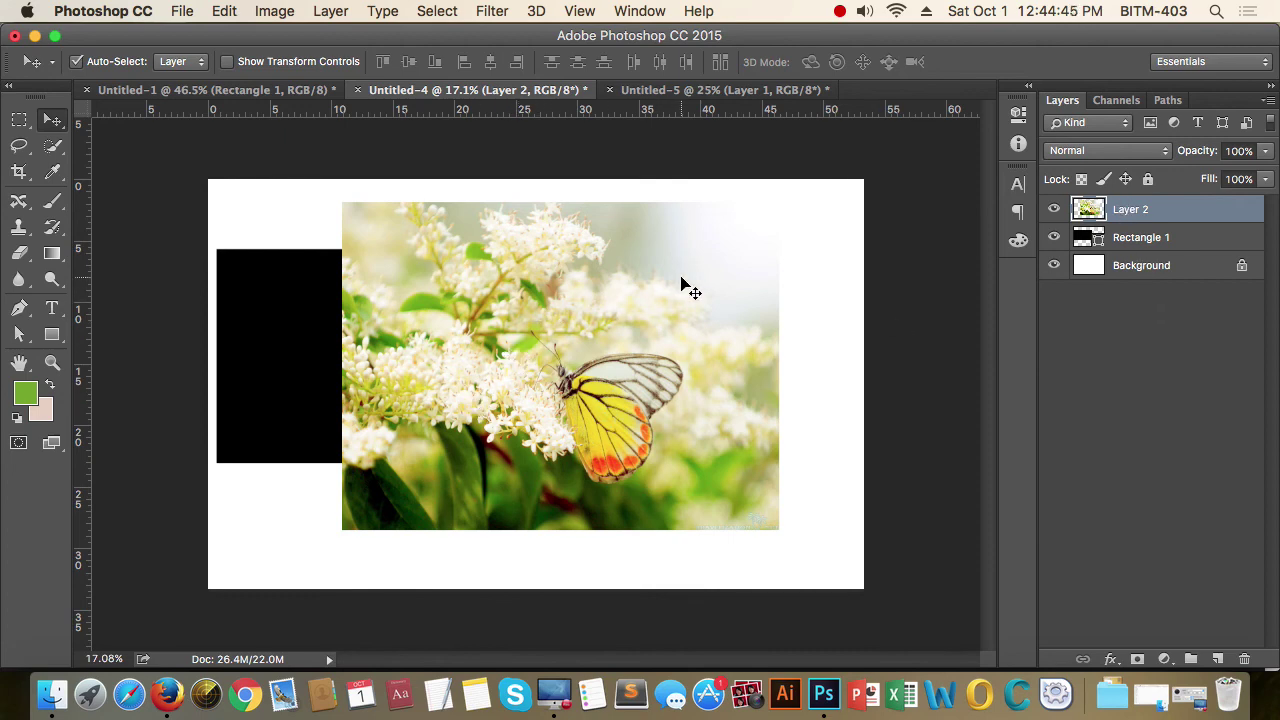
pyautogui.moveTo(733, 254); pyautogui.dragTo(737, 274)
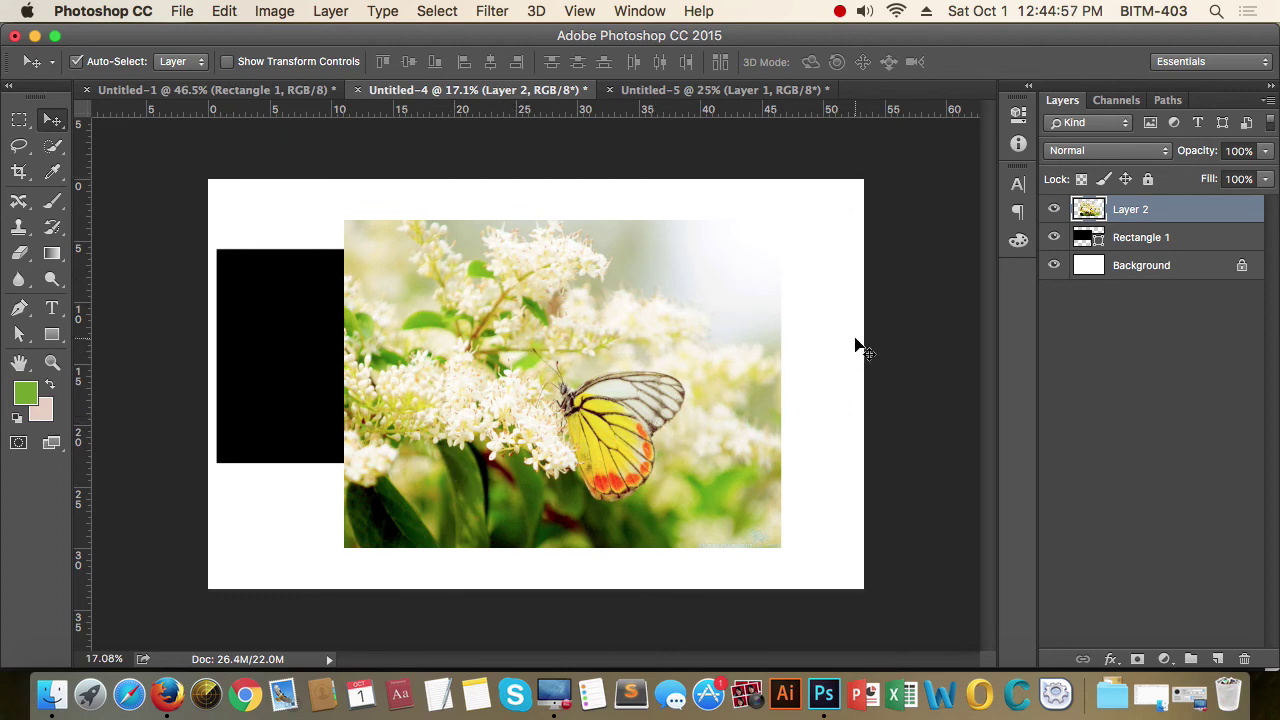
pyautogui.moveTo(720, 310); pyautogui.dragTo(708, 318)
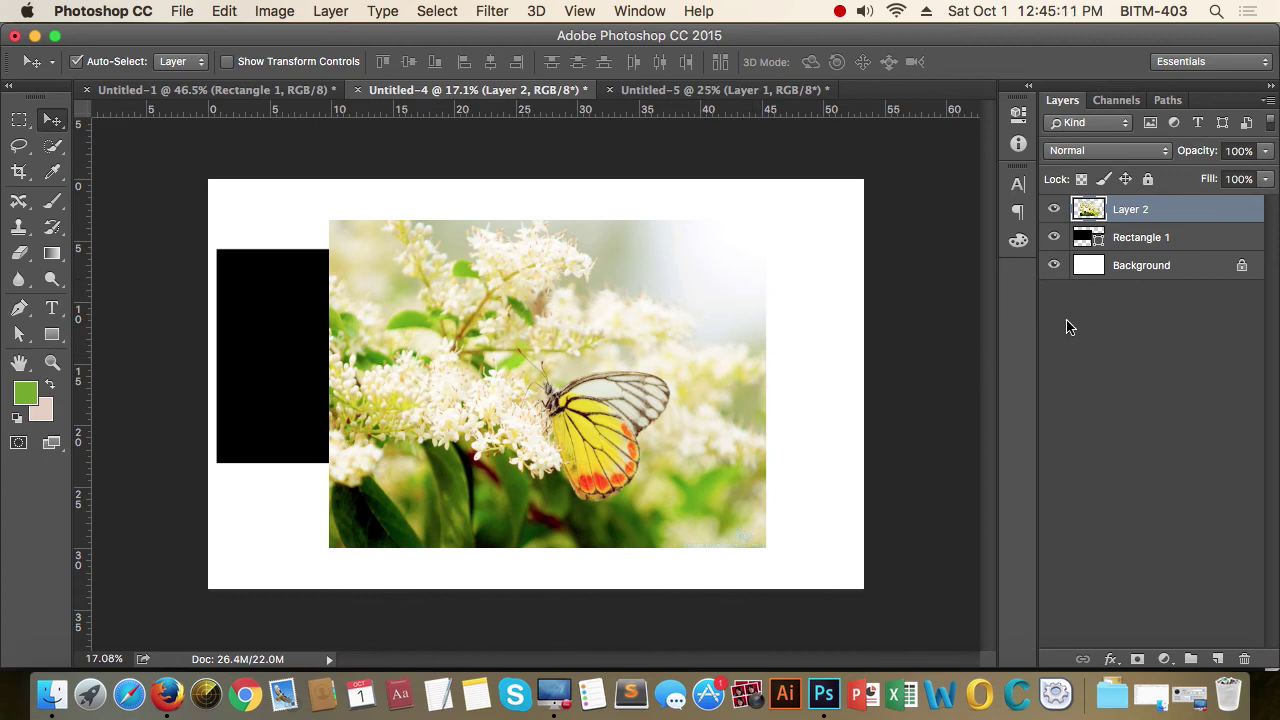
pyautogui.click(1081, 180)
# Step: Reset Layer 2 to lock transparent pixels only and fill it with the background colour
pyautogui.click(1147, 179)
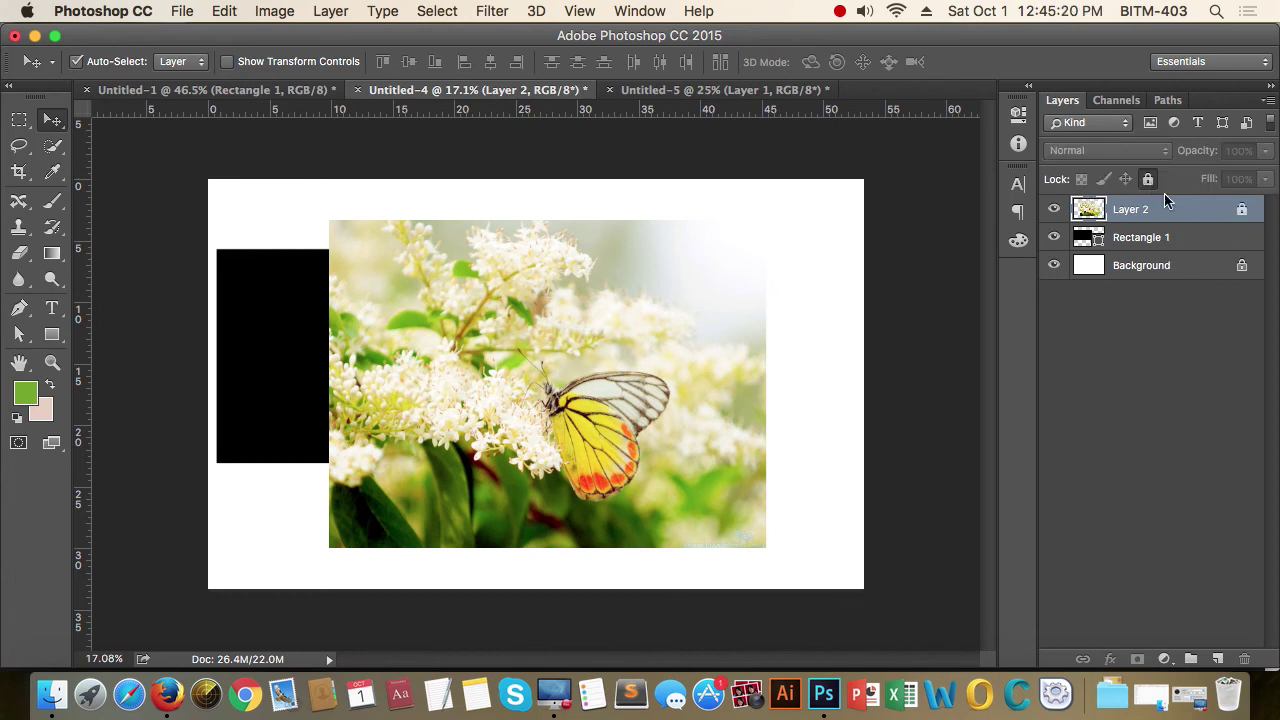
pyautogui.click(1242, 212)
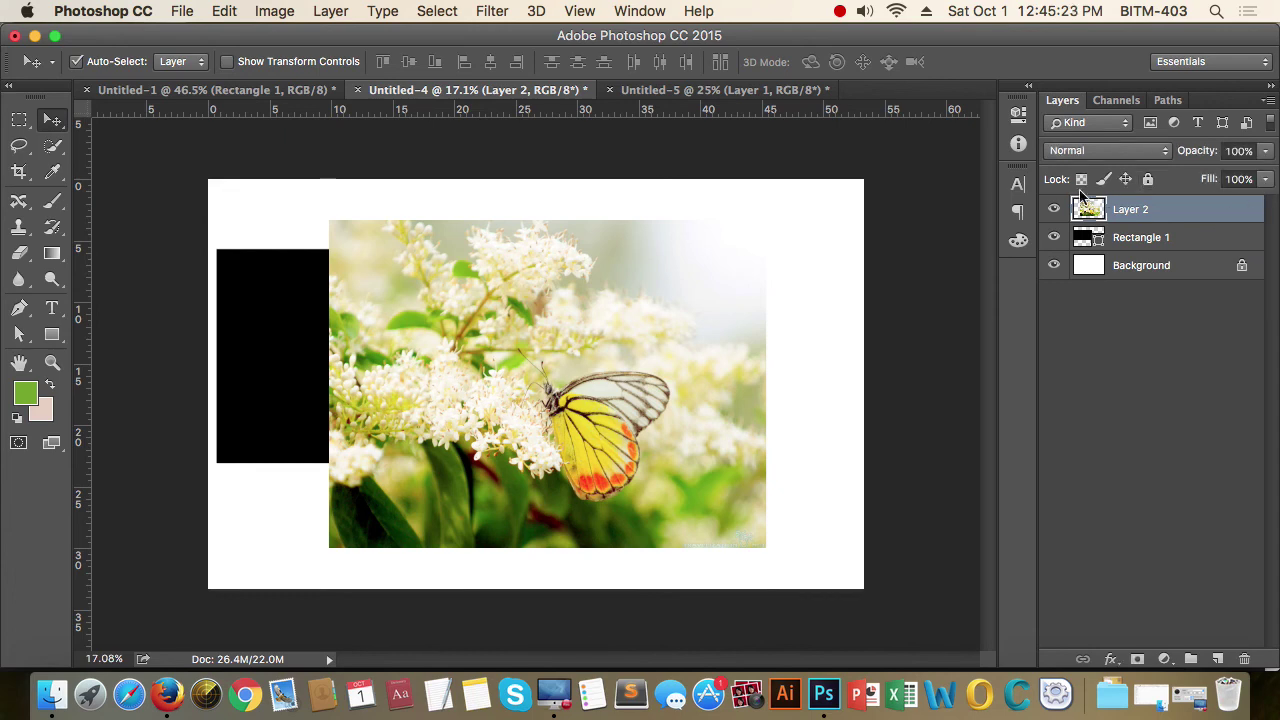
pyautogui.click(1081, 179)
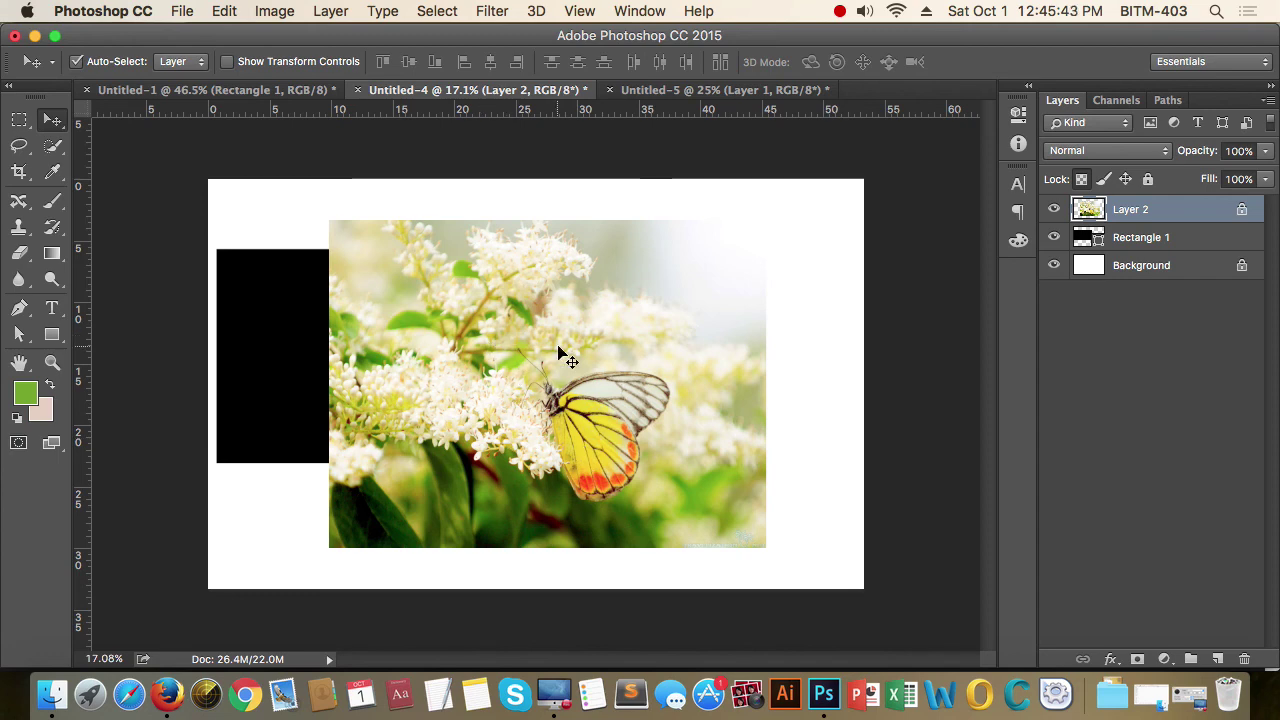
pyautogui.hotkey('ctrl', 'BackSpace')
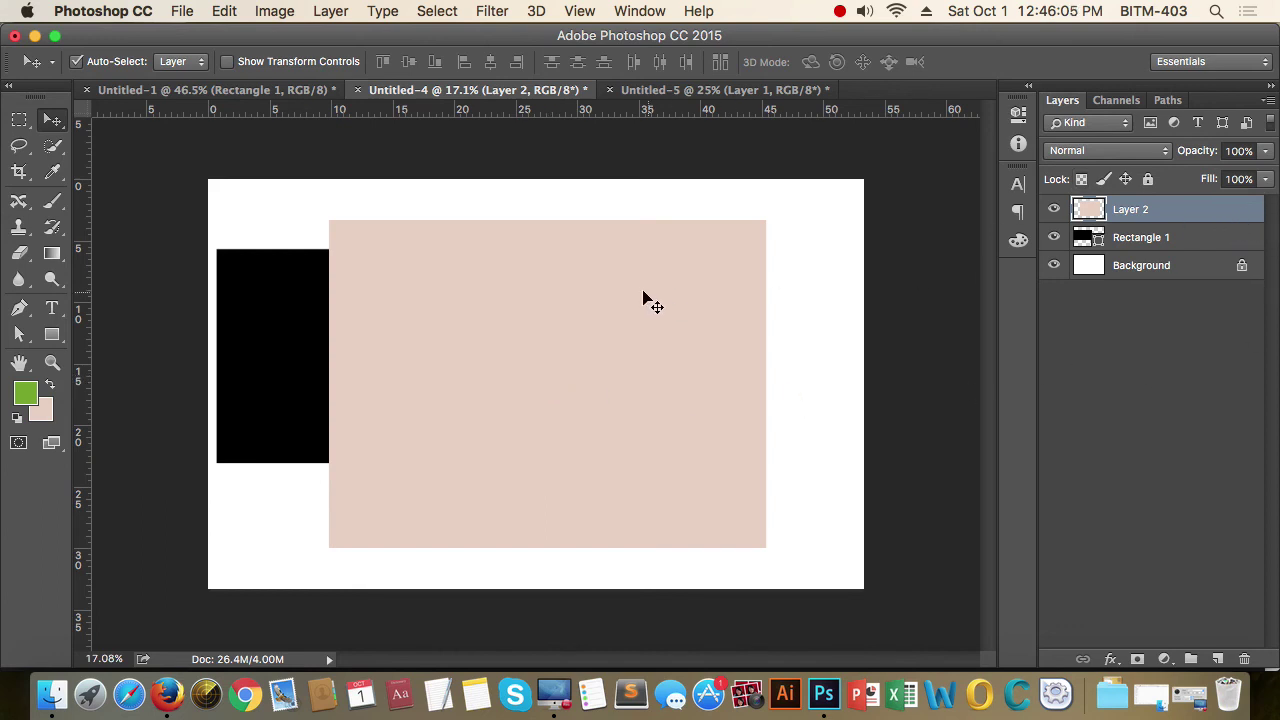
# Step: Nudge the pink layer up and right, and drag the black rectangle behind the photo's right edge
pyautogui.moveTo(643, 297); pyautogui.dragTo(685, 269)
pyautogui.click(338, 346)
pyautogui.moveTo(449, 336); pyautogui.dragTo(466, 334)
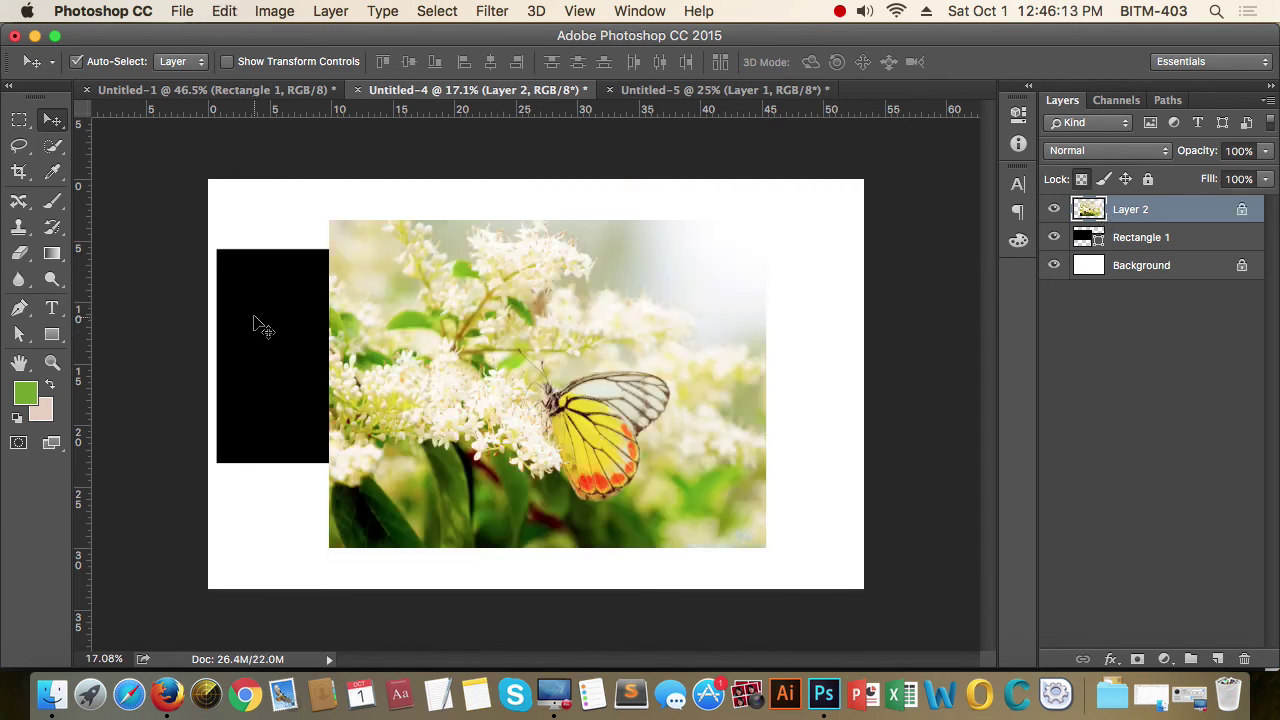
pyautogui.moveTo(255, 325); pyautogui.dragTo(720, 345)
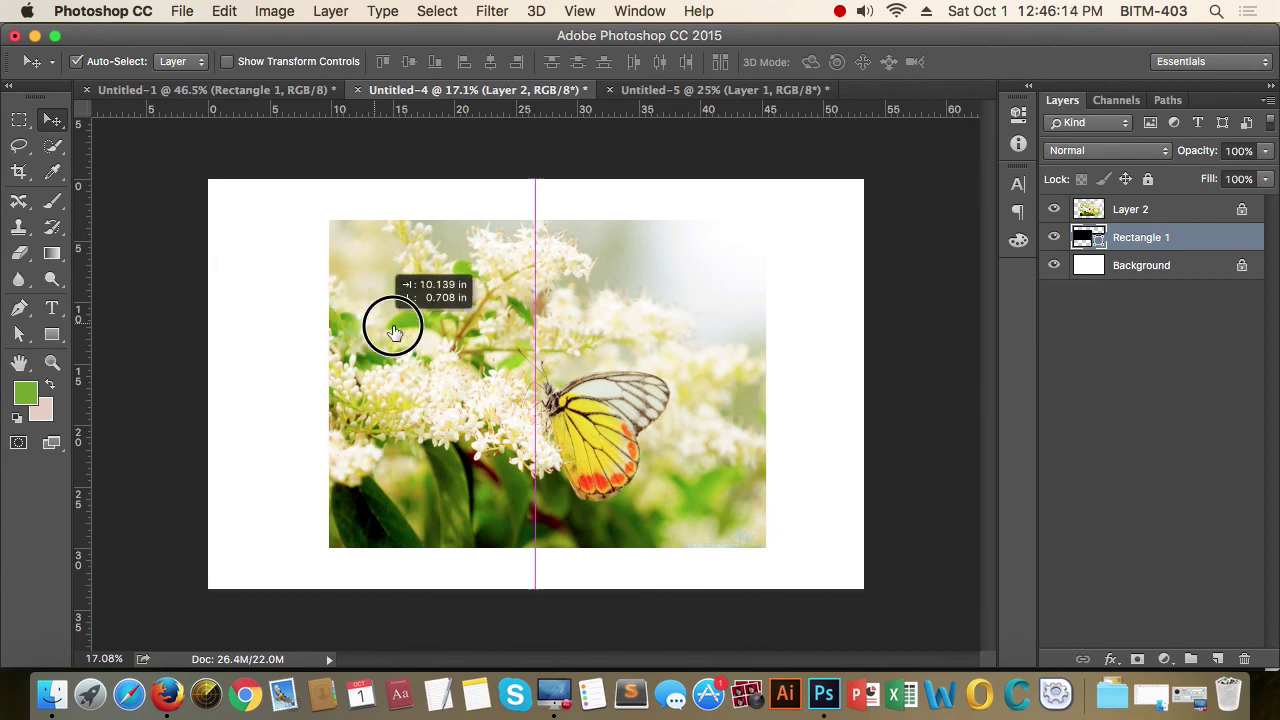
# Step: Clip Layer 2 to Rectangle 1 and reposition the photo to fill the rectangle
pyautogui.click(1240, 211)
pyautogui.click(1187, 217)
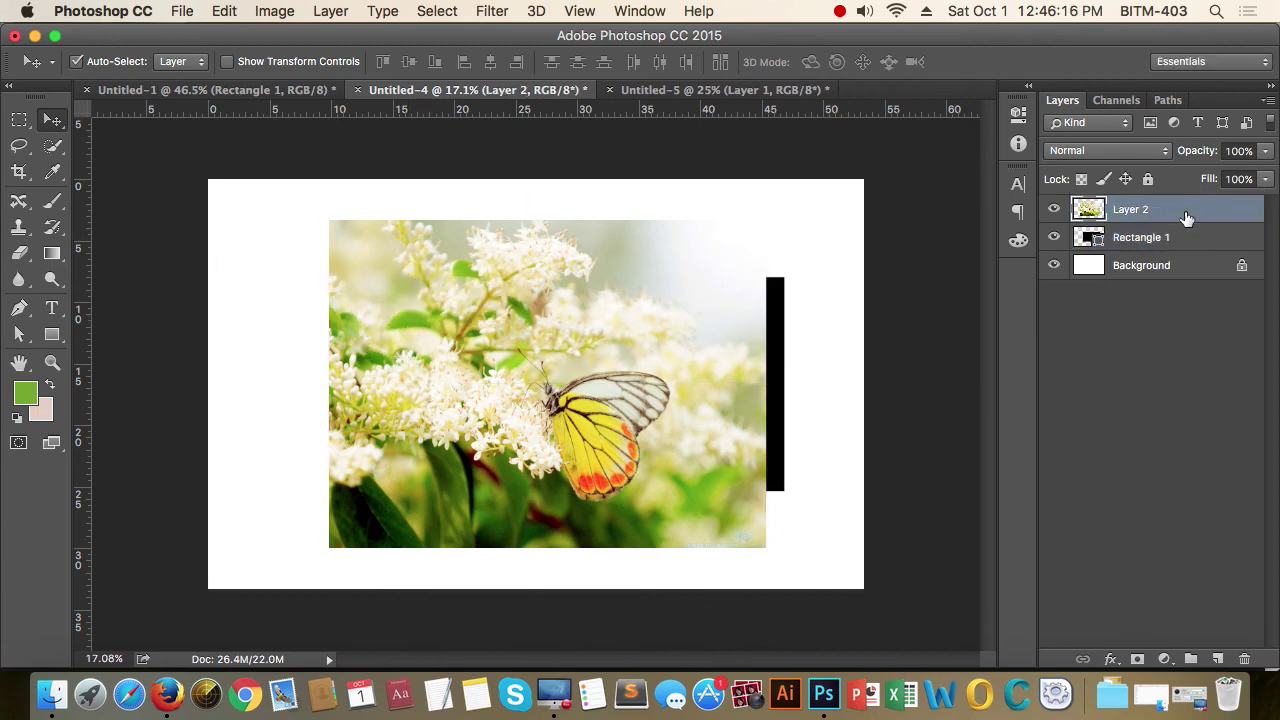
pyautogui.keyDown('alt'); pyautogui.click(1100, 224); pyautogui.keyUp('alt')
pyautogui.moveTo(694, 350)
pyautogui.mouseDown()
pyautogui.moveTo(726, 352)
pyautogui.moveTo(678, 300)
pyautogui.moveTo(563, 337)
pyautogui.moveTo(669, 380)
pyautogui.moveTo(654, 337)
pyautogui.moveTo(627, 378)
pyautogui.moveTo(650, 362)
pyautogui.mouseUp()
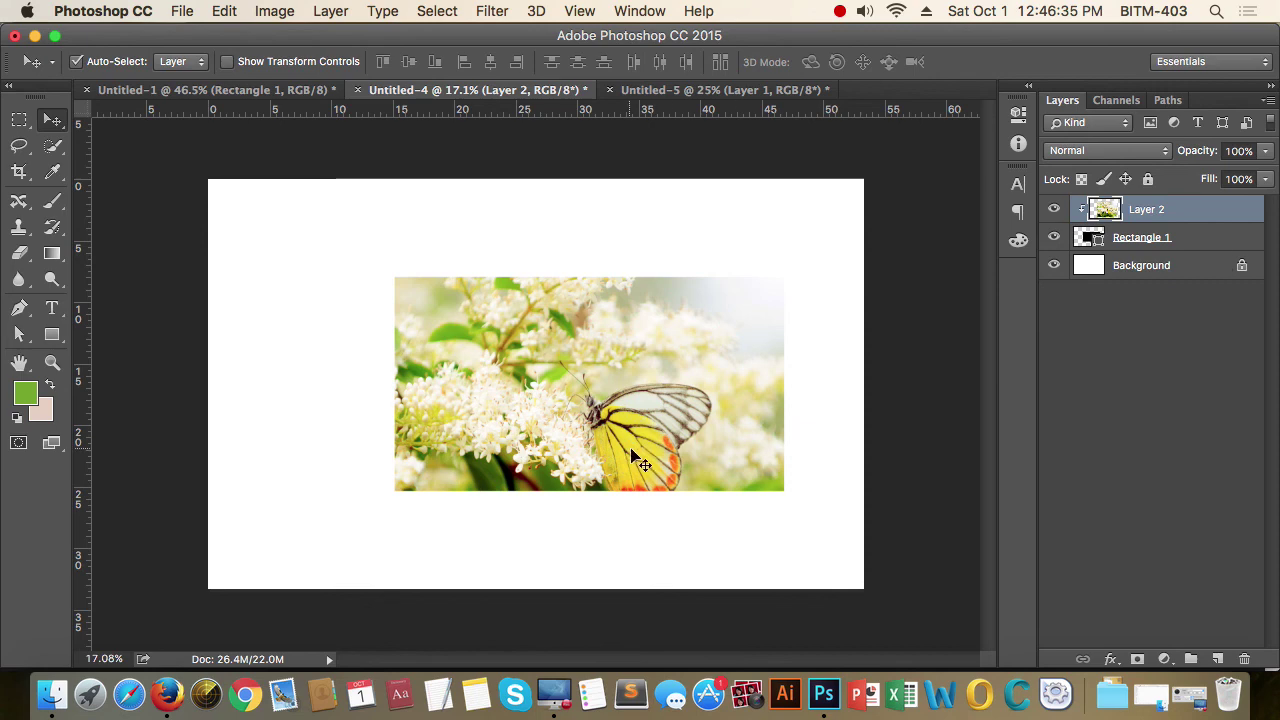
# Step: Re-centre the clipped photo in its rectangle, then select Rectangle 1 and Layer 2 together
pyautogui.moveTo(605, 368)
pyautogui.mouseDown()
pyautogui.moveTo(287, 343)
pyautogui.moveTo(240, 304)
pyautogui.mouseUp()
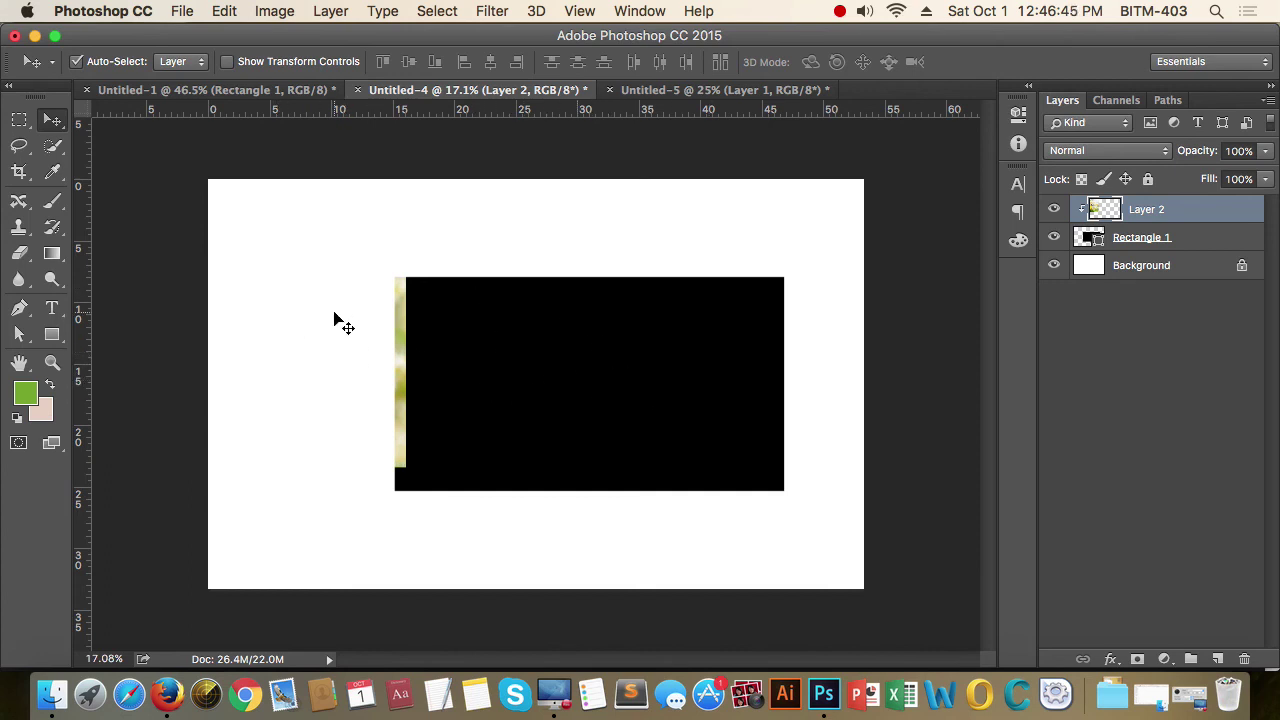
pyautogui.moveTo(334, 323); pyautogui.dragTo(720, 371)
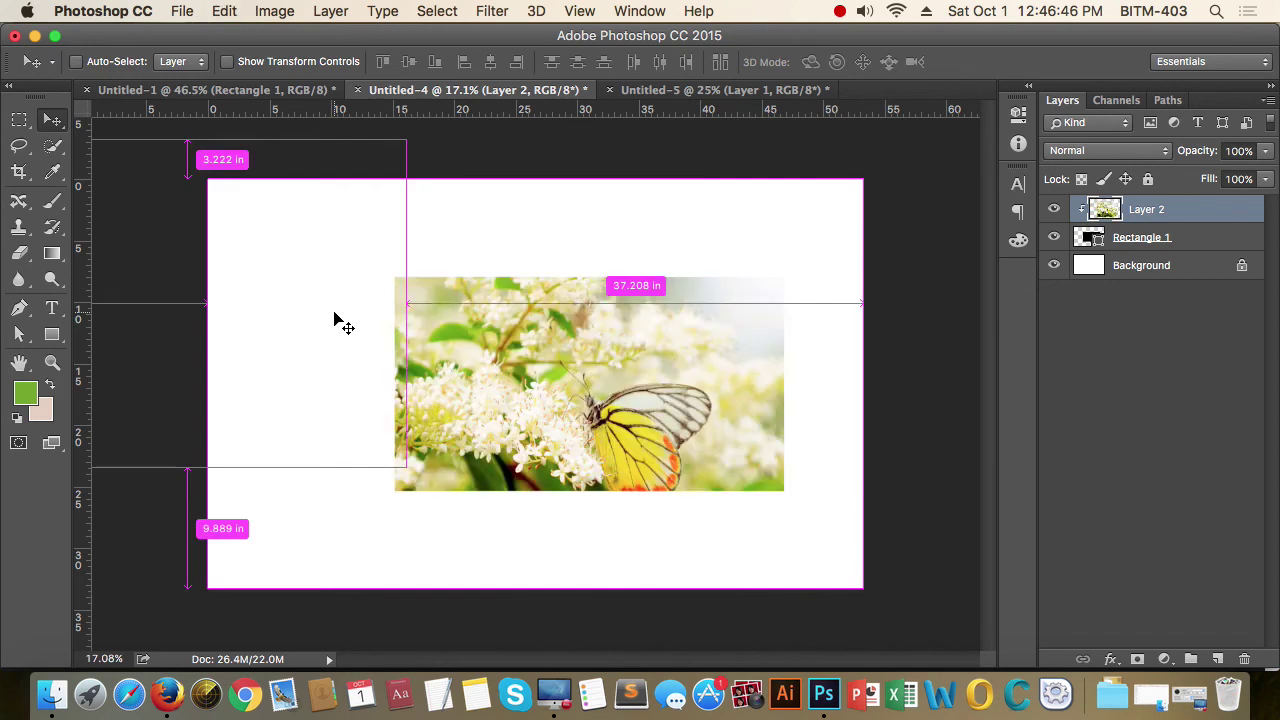
pyautogui.click(1180, 240)
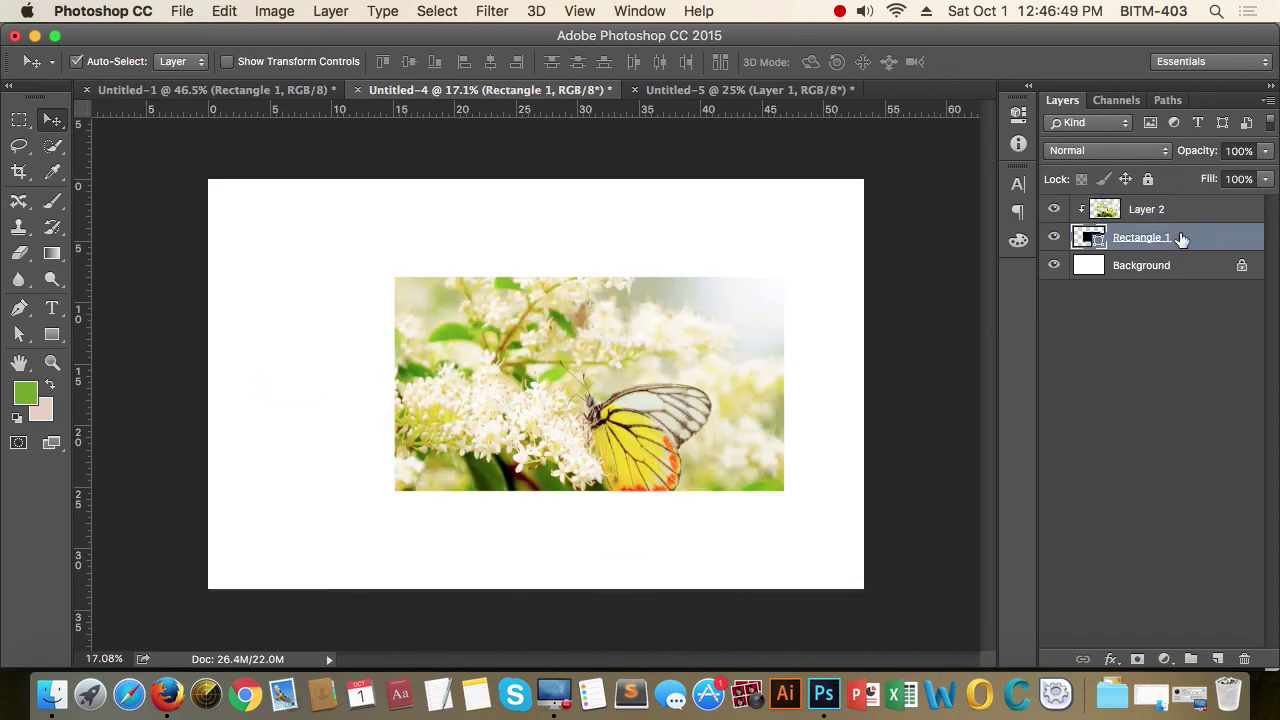
pyautogui.moveTo(310, 182); pyautogui.dragTo(710, 562)
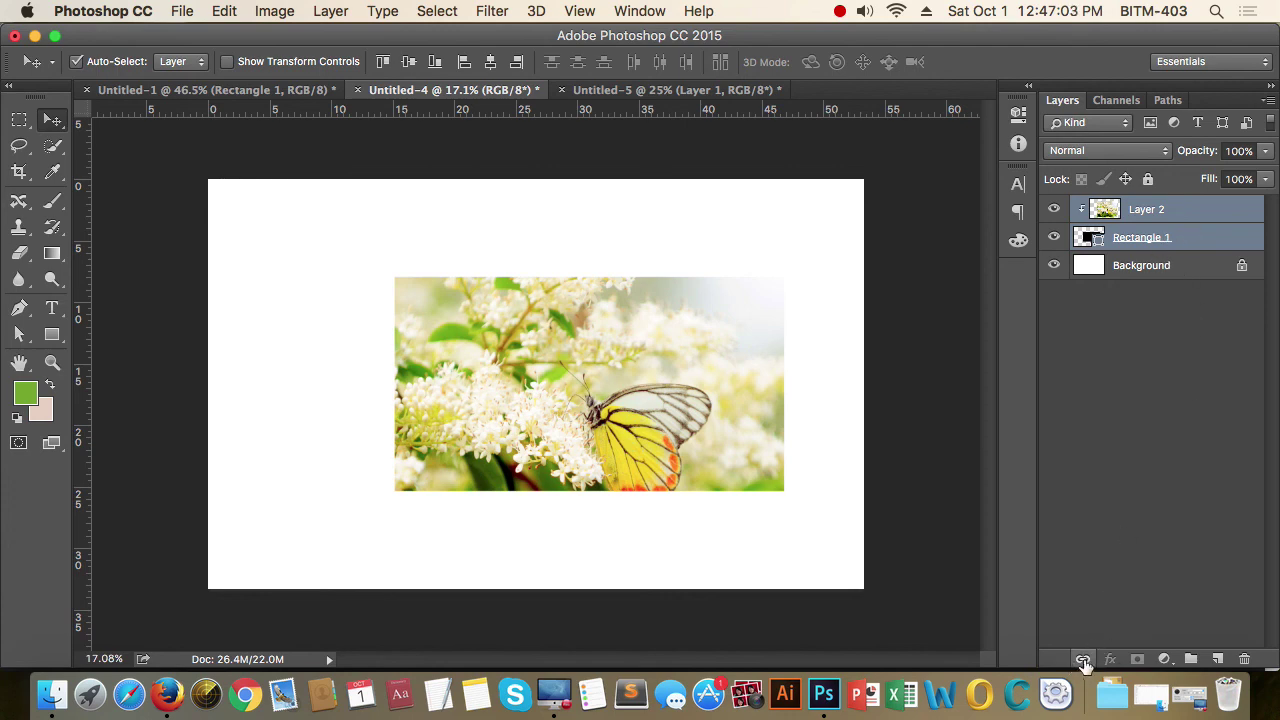
# Step: Select Layer 2 and Rectangle 1 together and link them
pyautogui.click(1190, 416)
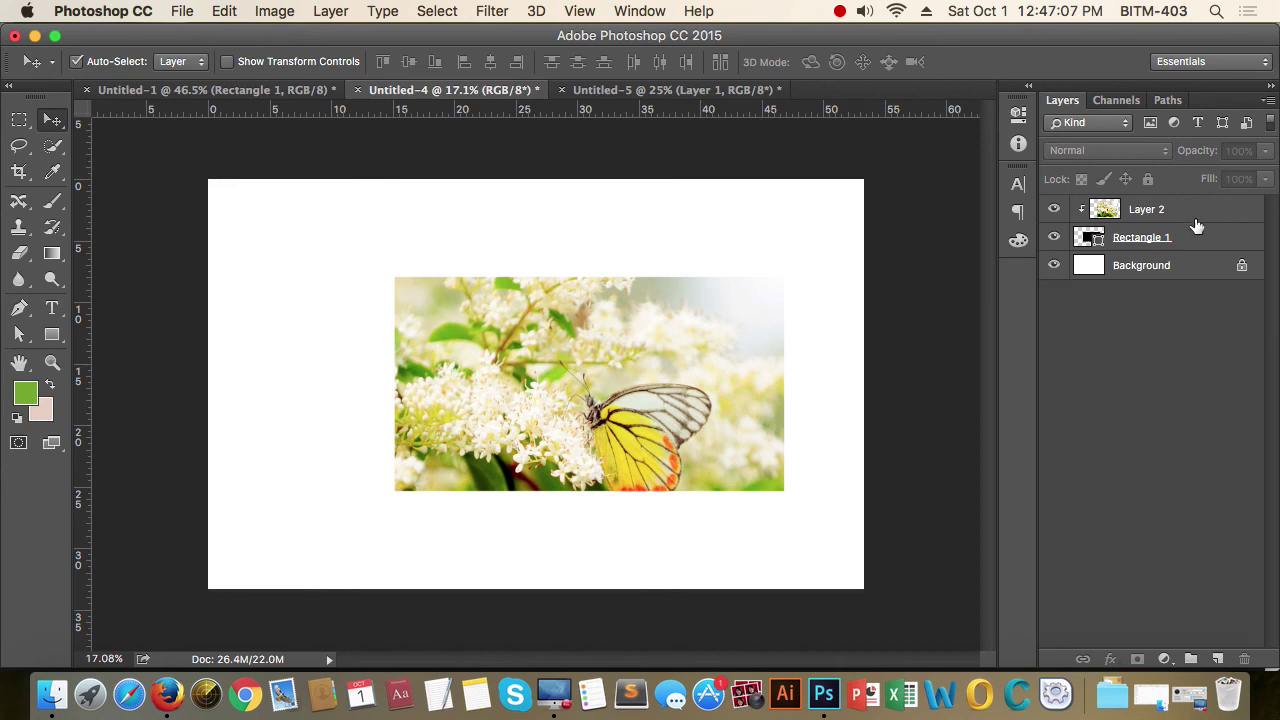
pyautogui.moveTo(237, 180); pyautogui.dragTo(771, 523)
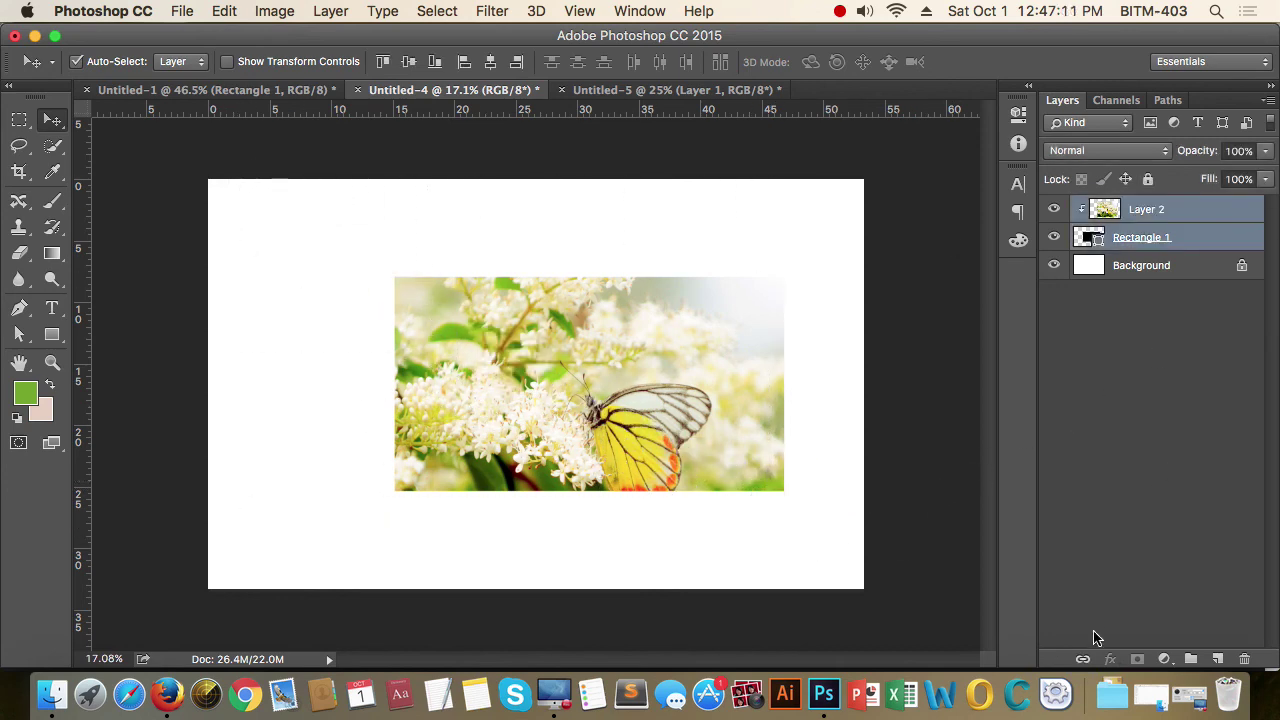
pyautogui.click(1083, 659)
# Step: Move the linked photo and rectangle to centre them on the canvas, then unlink the layers
pyautogui.click(1175, 440)
pyautogui.moveTo(530, 378)
pyautogui.mouseDown()
pyautogui.moveTo(457, 323)
pyautogui.moveTo(218, 240)
pyautogui.moveTo(465, 380)
pyautogui.mouseUp()
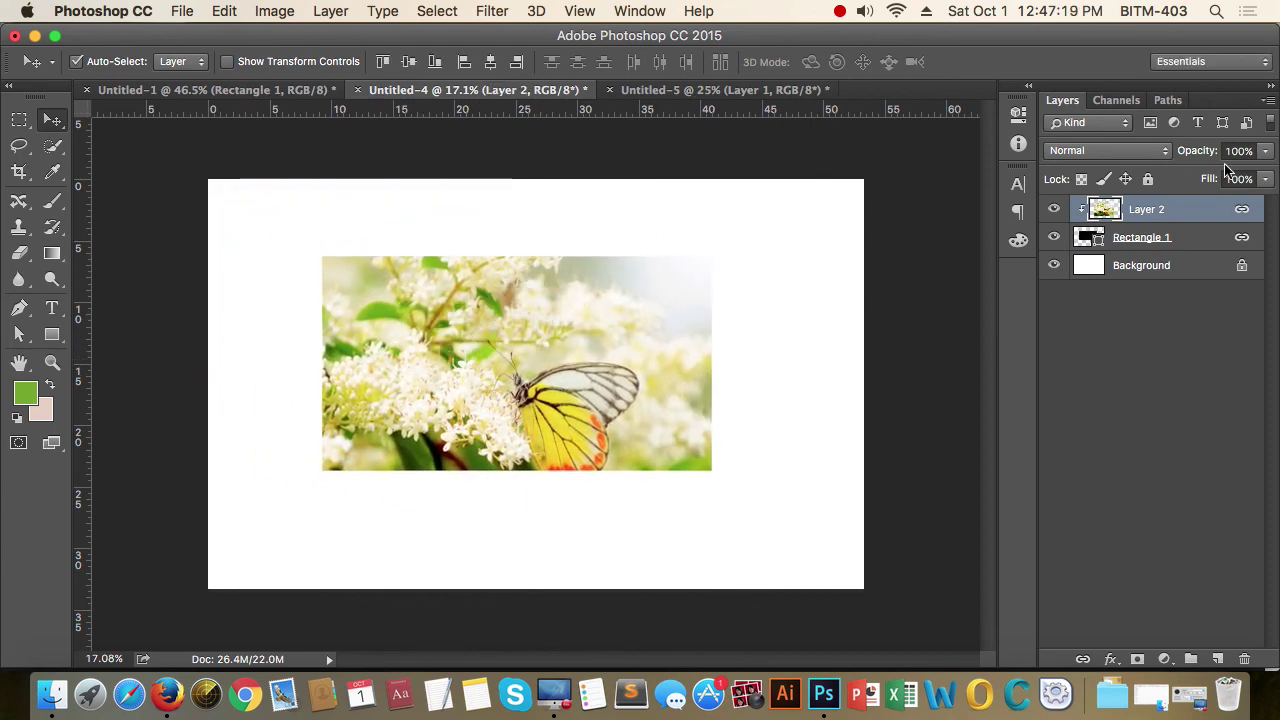
pyautogui.moveTo(534, 327)
pyautogui.mouseDown()
pyautogui.moveTo(737, 414)
pyautogui.moveTo(457, 271)
pyautogui.moveTo(703, 397)
pyautogui.moveTo(529, 337)
pyautogui.moveTo(649, 286)
pyautogui.moveTo(578, 270)
pyautogui.mouseUp()
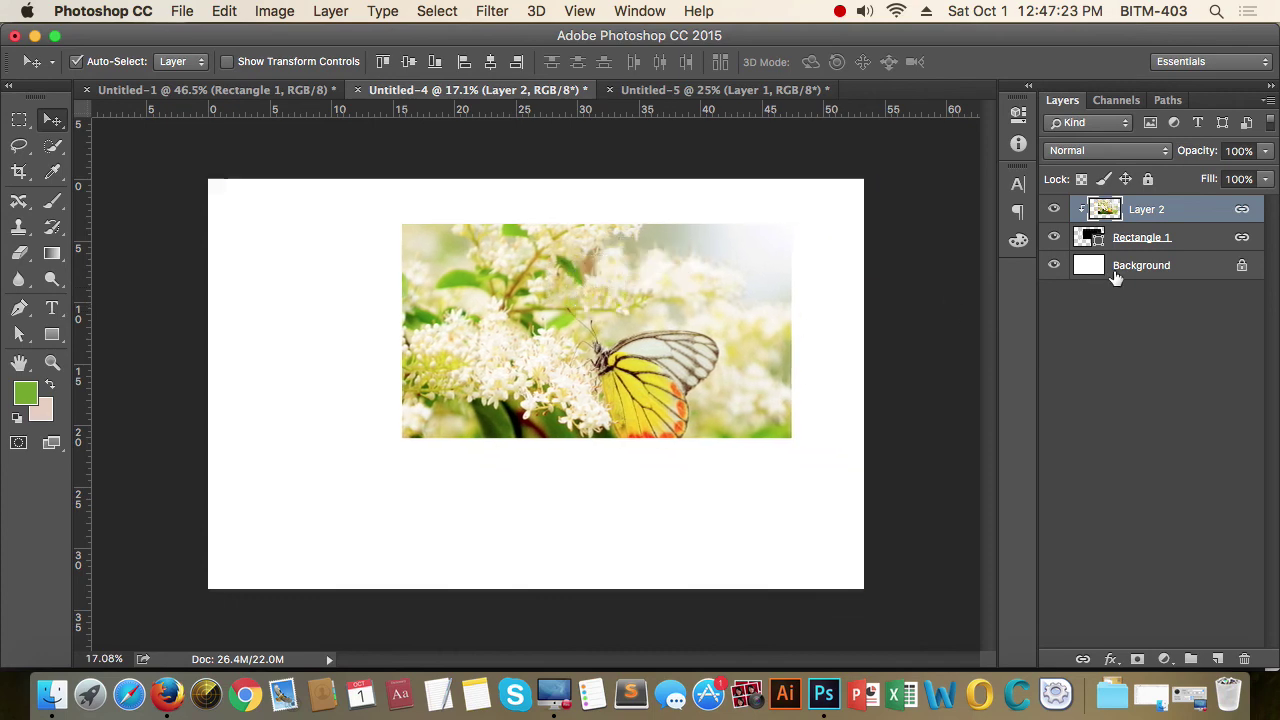
pyautogui.click(1172, 240)
pyautogui.moveTo(651, 349)
pyautogui.mouseDown()
pyautogui.moveTo(598, 418)
pyautogui.moveTo(580, 306)
pyautogui.moveTo(671, 329)
pyautogui.moveTo(543, 409)
pyautogui.moveTo(596, 325)
pyautogui.moveTo(509, 443)
pyautogui.moveTo(689, 263)
pyautogui.moveTo(457, 423)
pyautogui.moveTo(616, 318)
pyautogui.moveTo(697, 306)
pyautogui.mouseUp()
pyautogui.moveTo(665, 263); pyautogui.dragTo(639, 319)
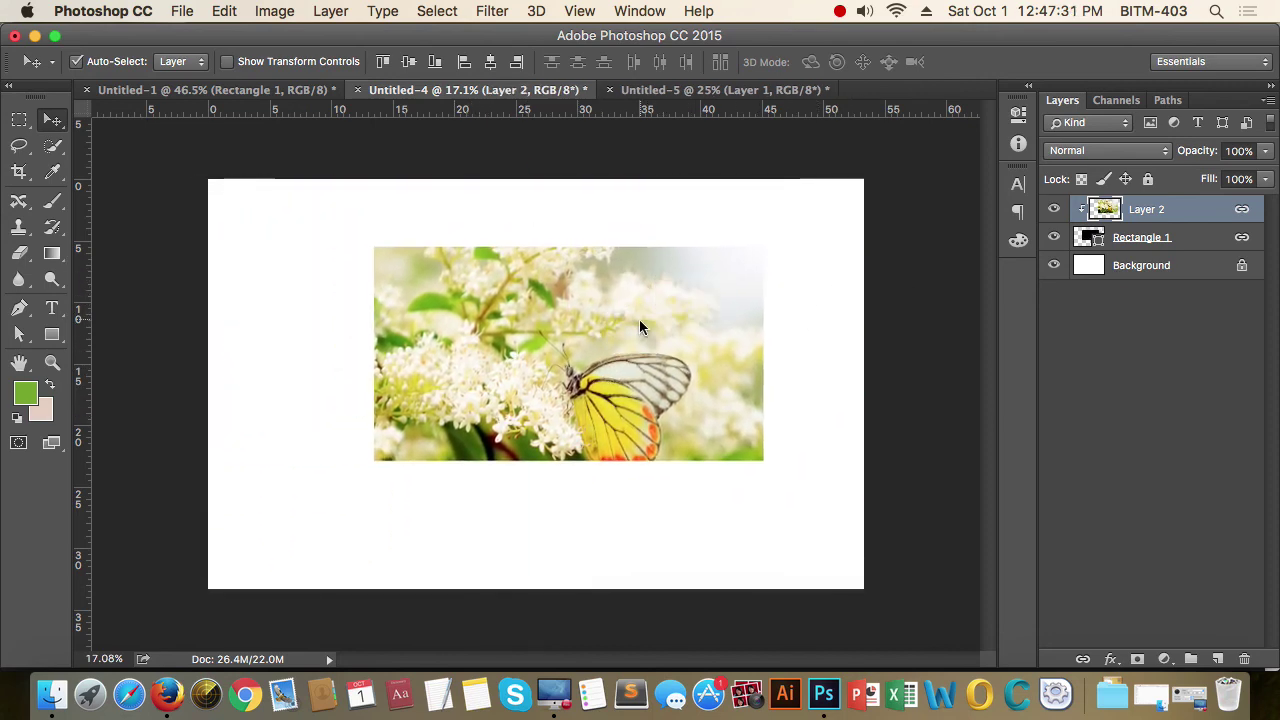
pyautogui.keyDown('shift'); pyautogui.click(1192, 247); pyautogui.keyUp('shift')
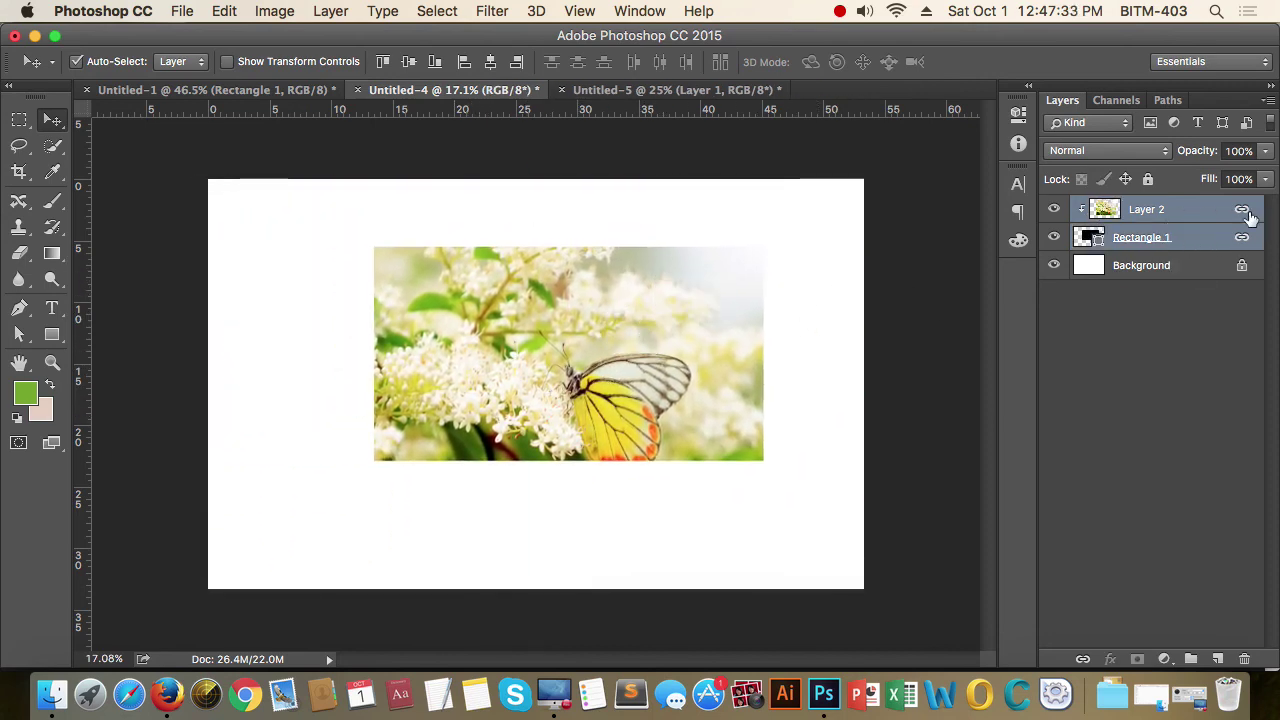
pyautogui.click(1082, 658)
# Step: Group the photo and rectangle layers into Group 1, undoing an accidental photo move
pyautogui.hotkey('ctrl', 'g')
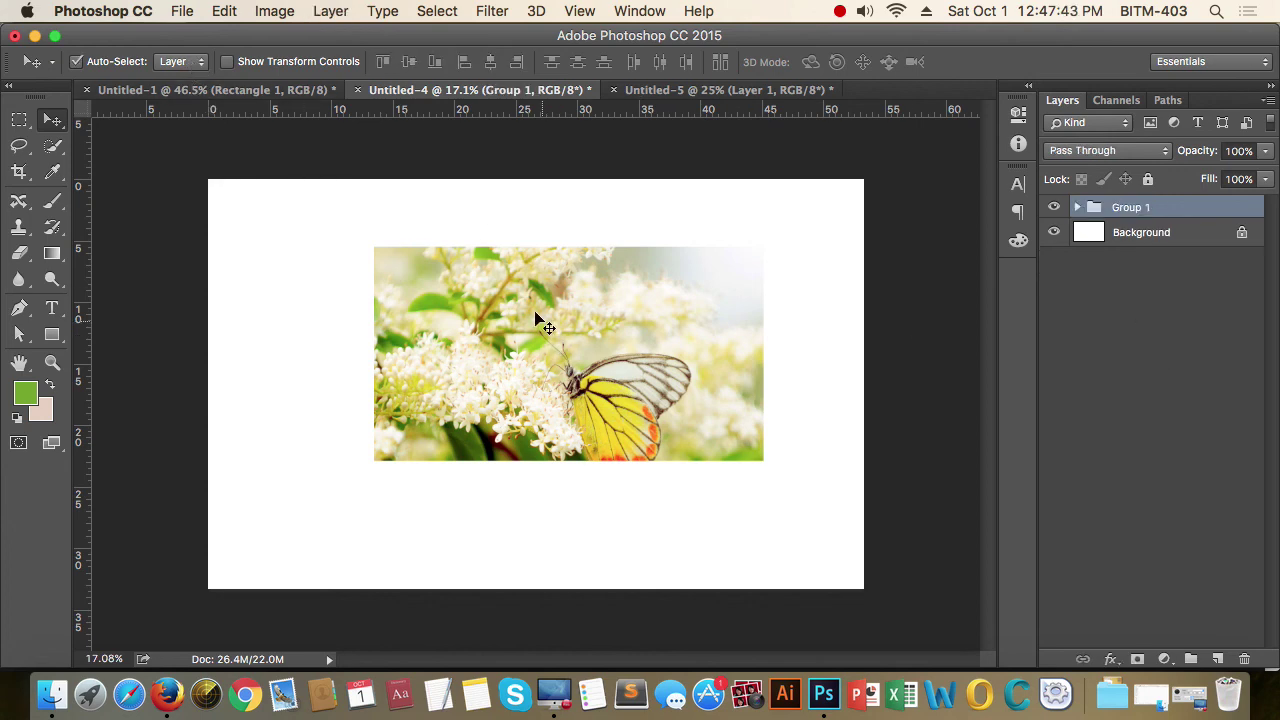
pyautogui.moveTo(600, 355)
pyautogui.mouseDown()
pyautogui.moveTo(355, 338)
pyautogui.moveTo(257, 271)
pyautogui.moveTo(240, 240)
pyautogui.mouseUp()
pyautogui.press('super+z')
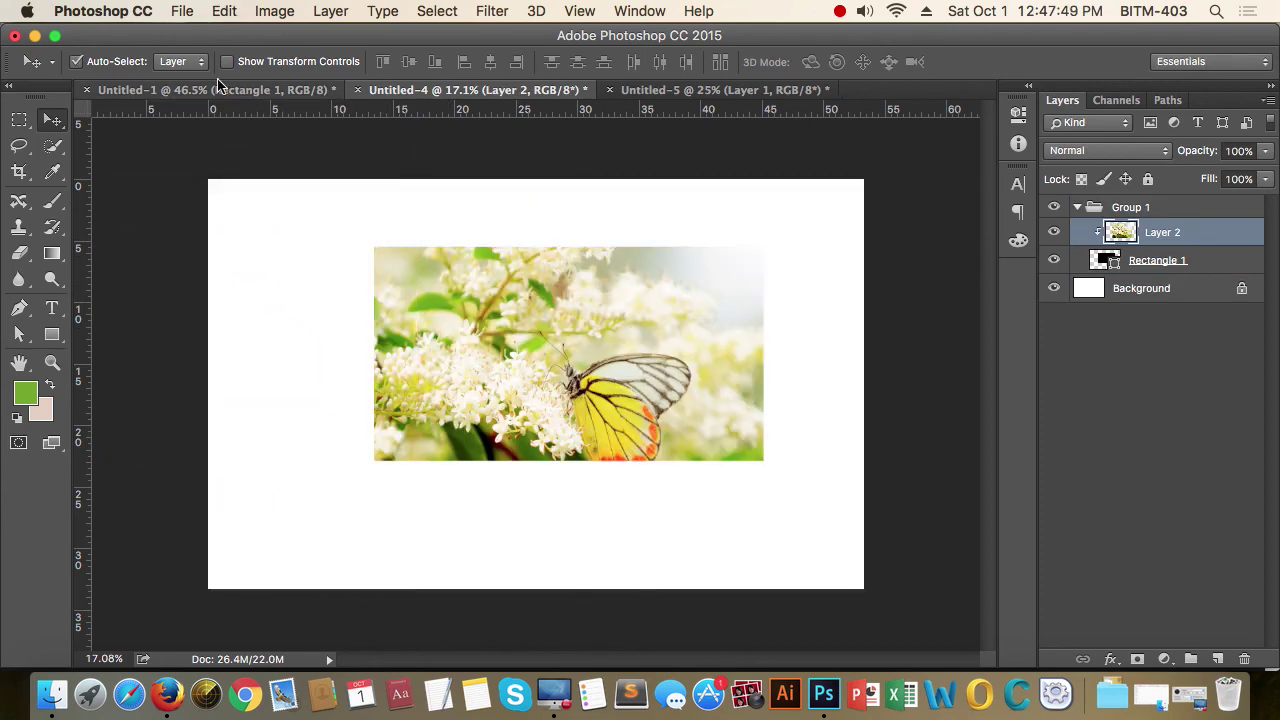
# Step: Set Auto-Select to Group and move Group 1 slightly down and left
pyautogui.click(201, 62)
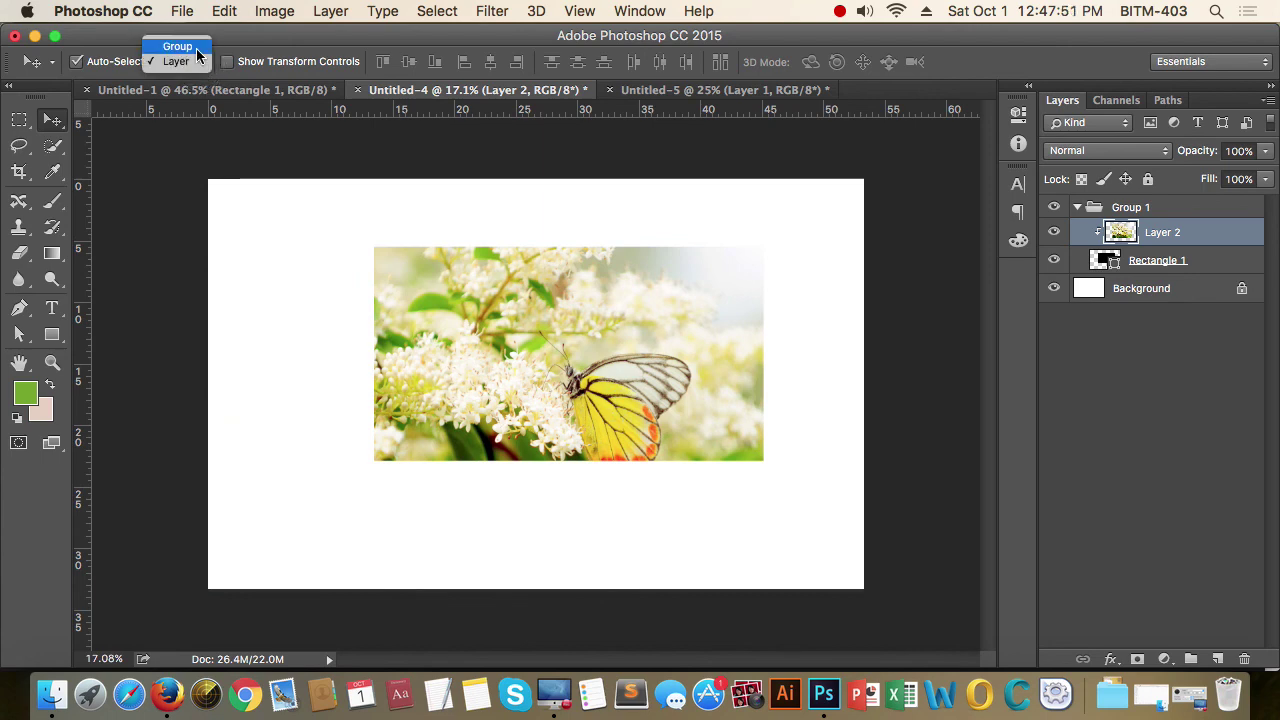
pyautogui.click(178, 47)
pyautogui.click(1077, 207)
pyautogui.click(1123, 257)
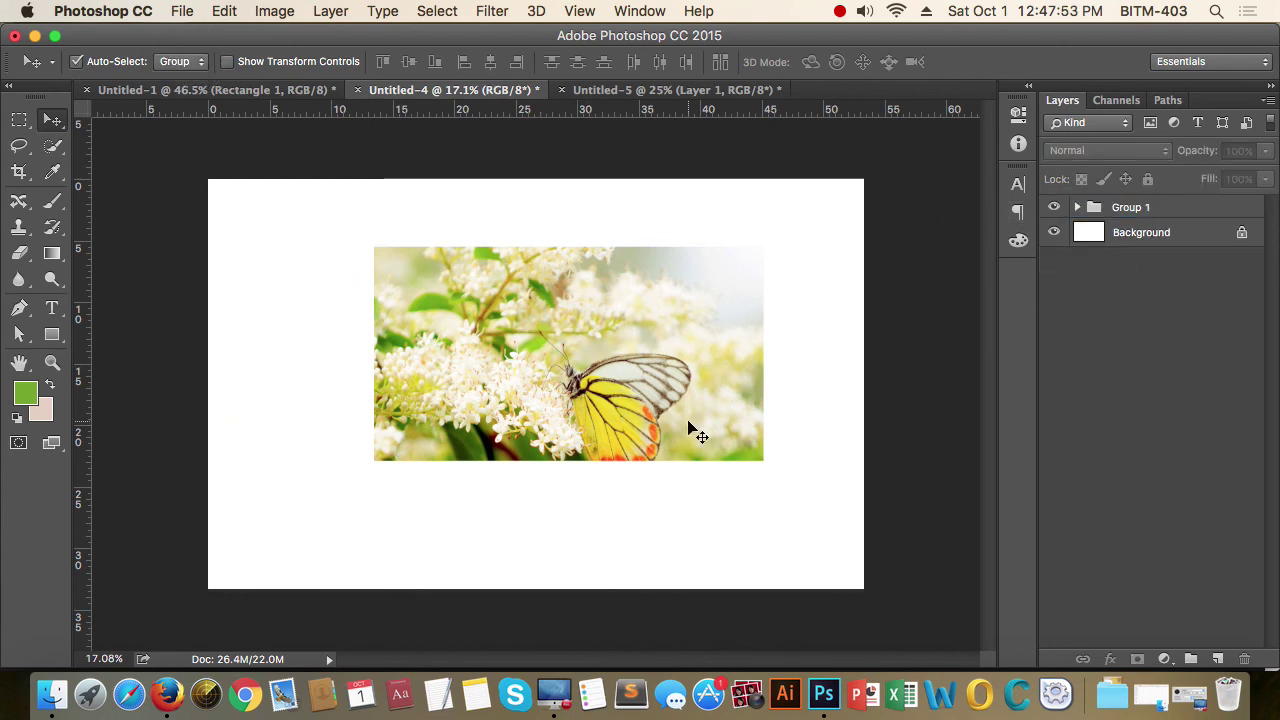
pyautogui.moveTo(689, 431)
pyautogui.mouseDown()
pyautogui.moveTo(457, 309)
pyautogui.moveTo(713, 420)
pyautogui.moveTo(434, 477)
pyautogui.moveTo(429, 354)
pyautogui.moveTo(617, 343)
pyautogui.moveTo(604, 377)
pyautogui.mouseUp()
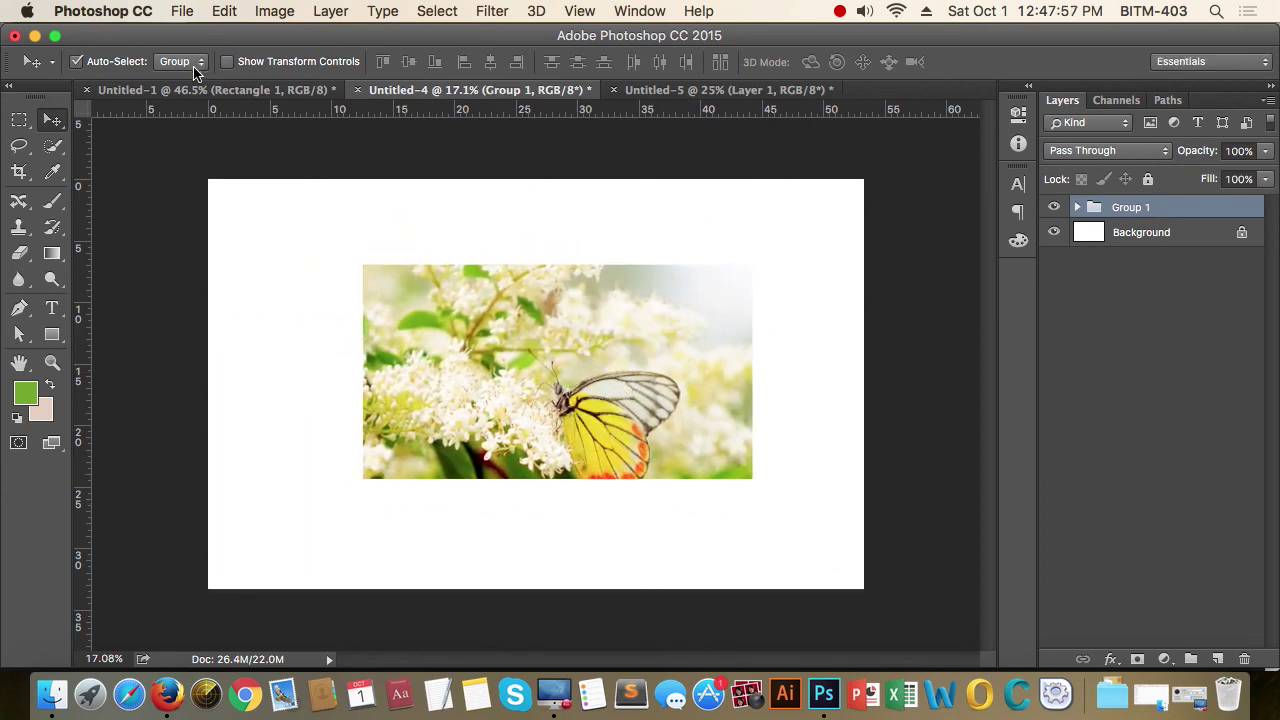
# Step: Switch Auto-Select back to Layer and reselect Group 1
pyautogui.click(76, 62)
pyautogui.click(194, 63)
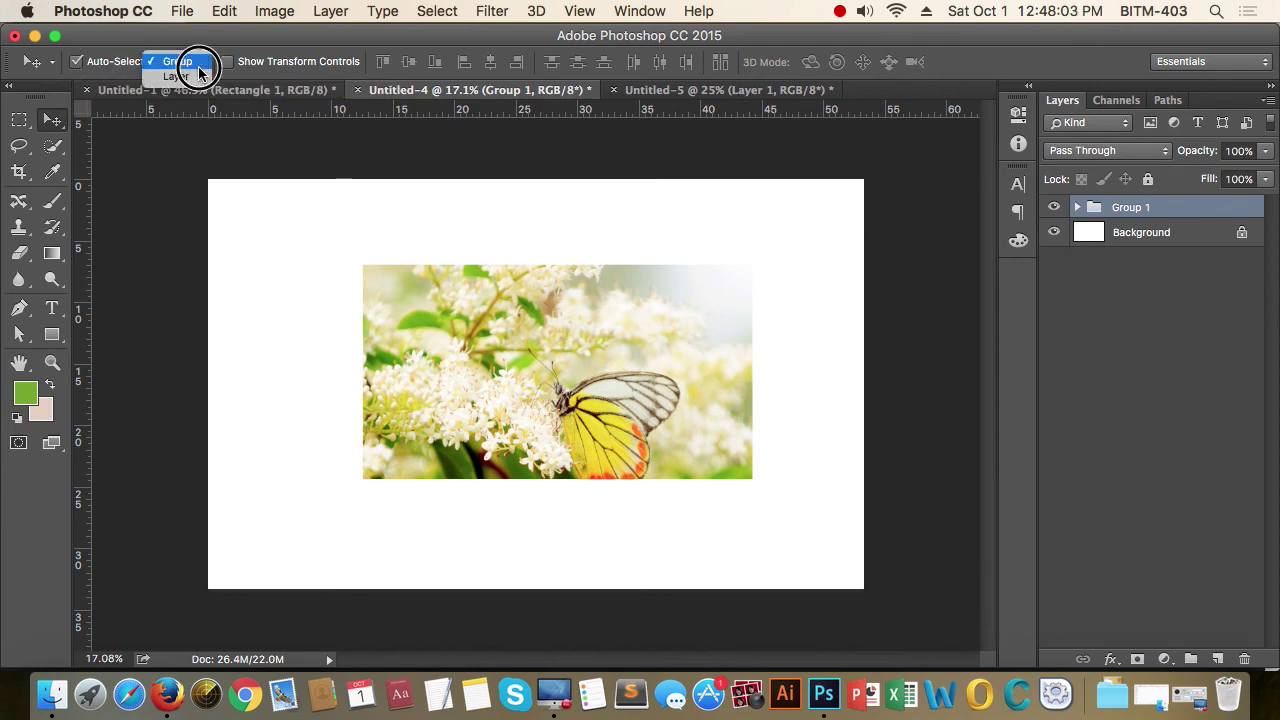
pyautogui.click(176, 73)
pyautogui.click(1160, 350)
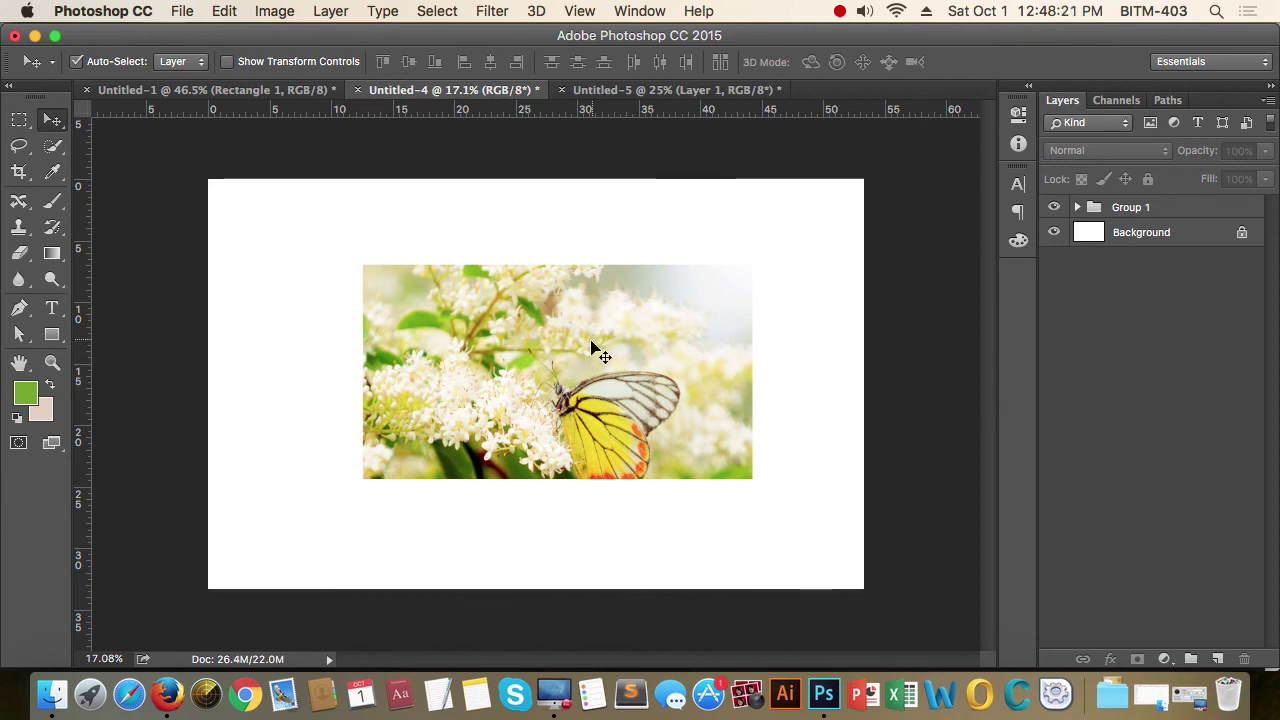
pyautogui.click(1177, 209)
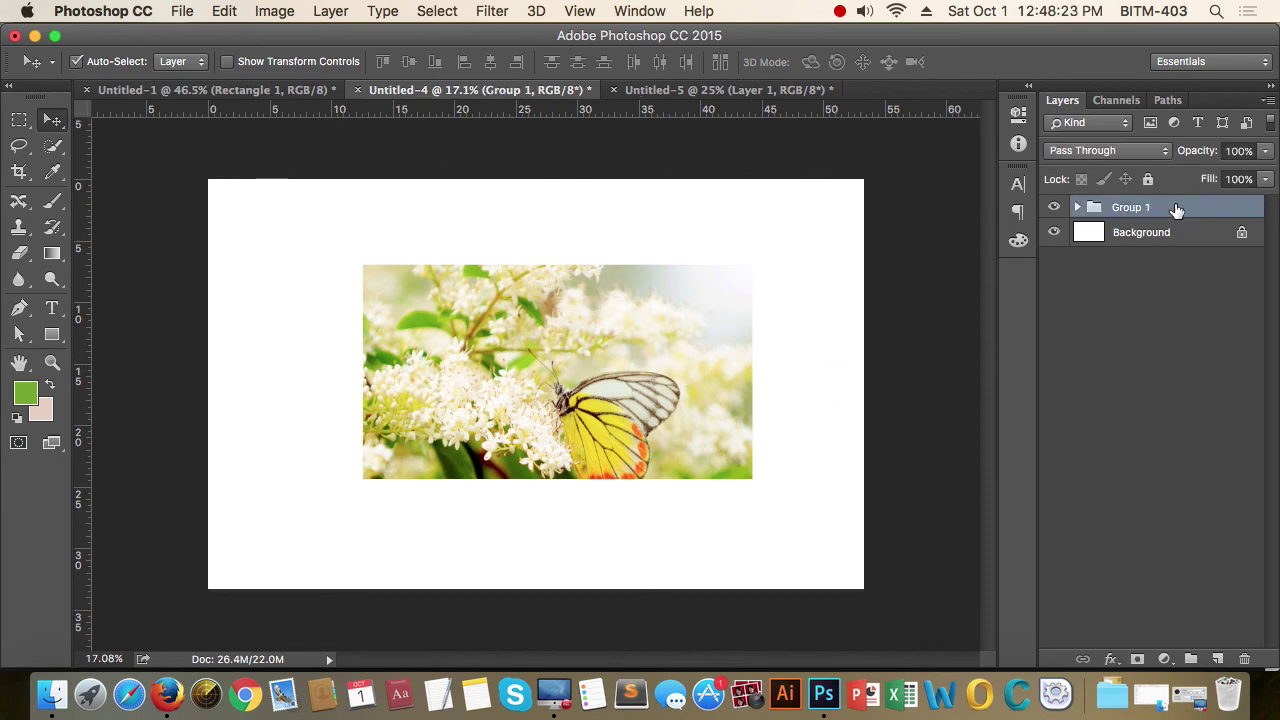
# Step: Ungroup Group 1 and release Layer 2's clipping mask
pyautogui.hotkey('ctrl', 'shift', 'g')
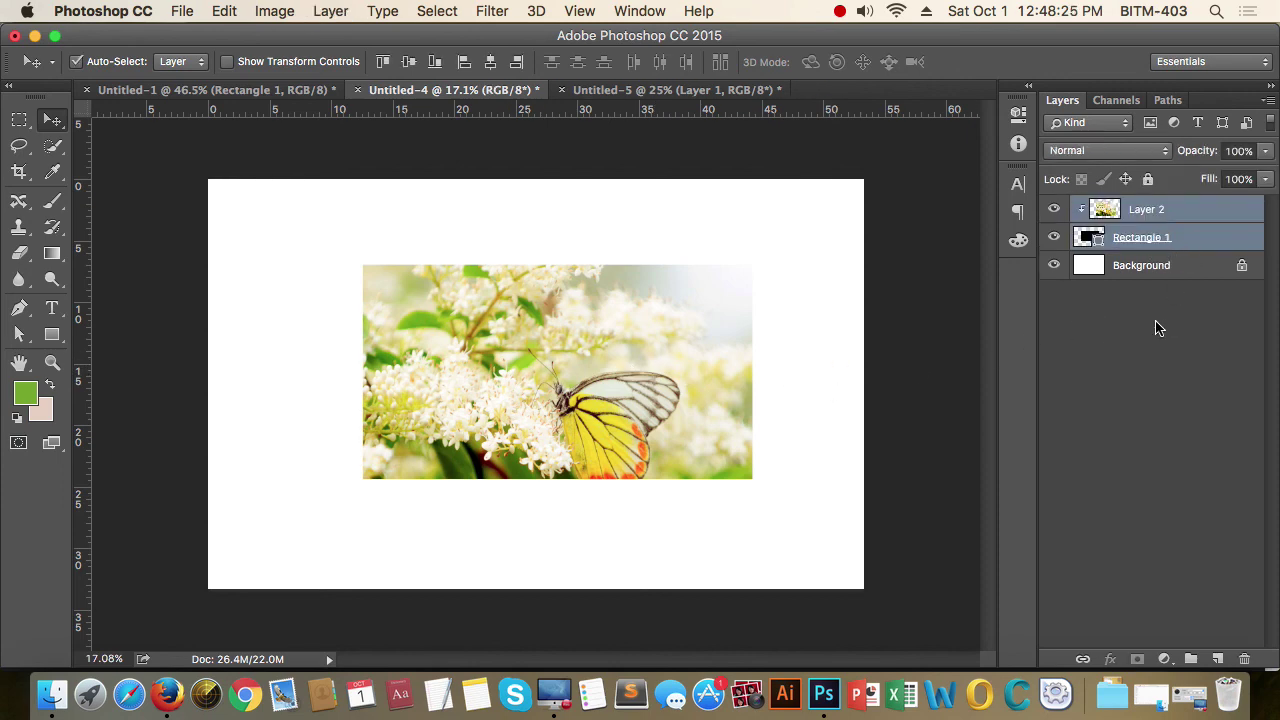
pyautogui.click(1158, 388)
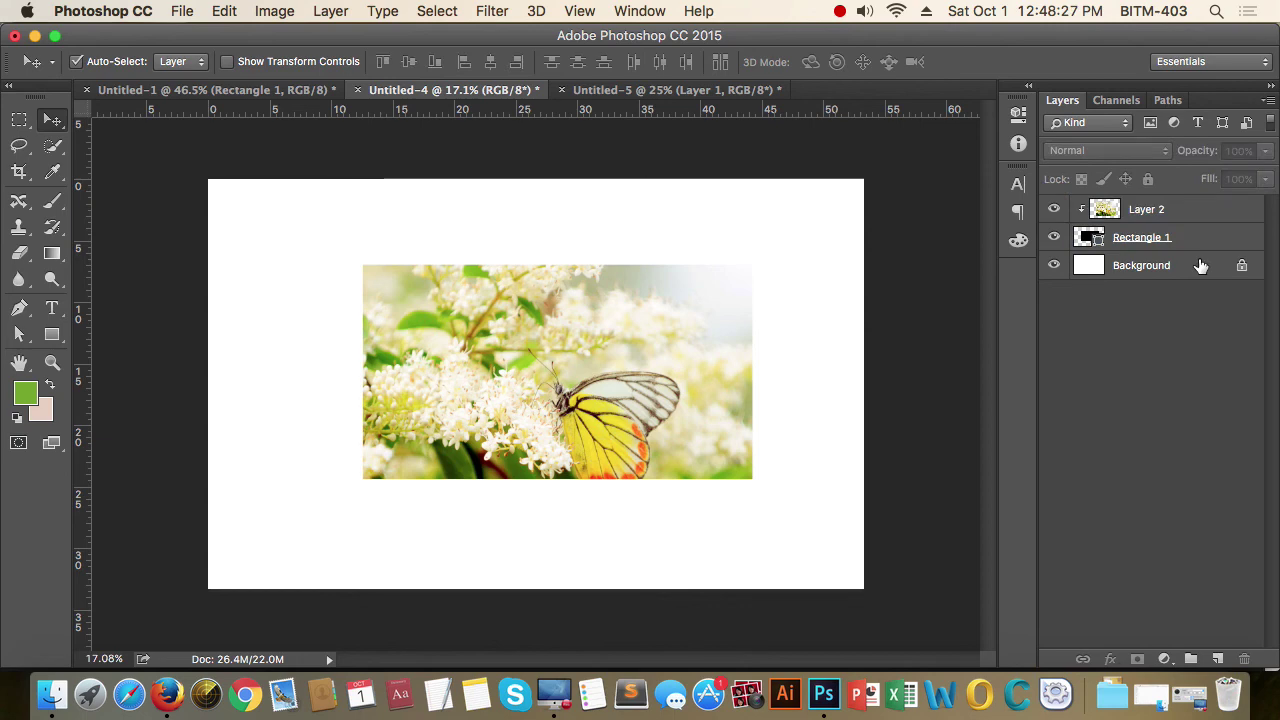
pyautogui.click(1190, 214)
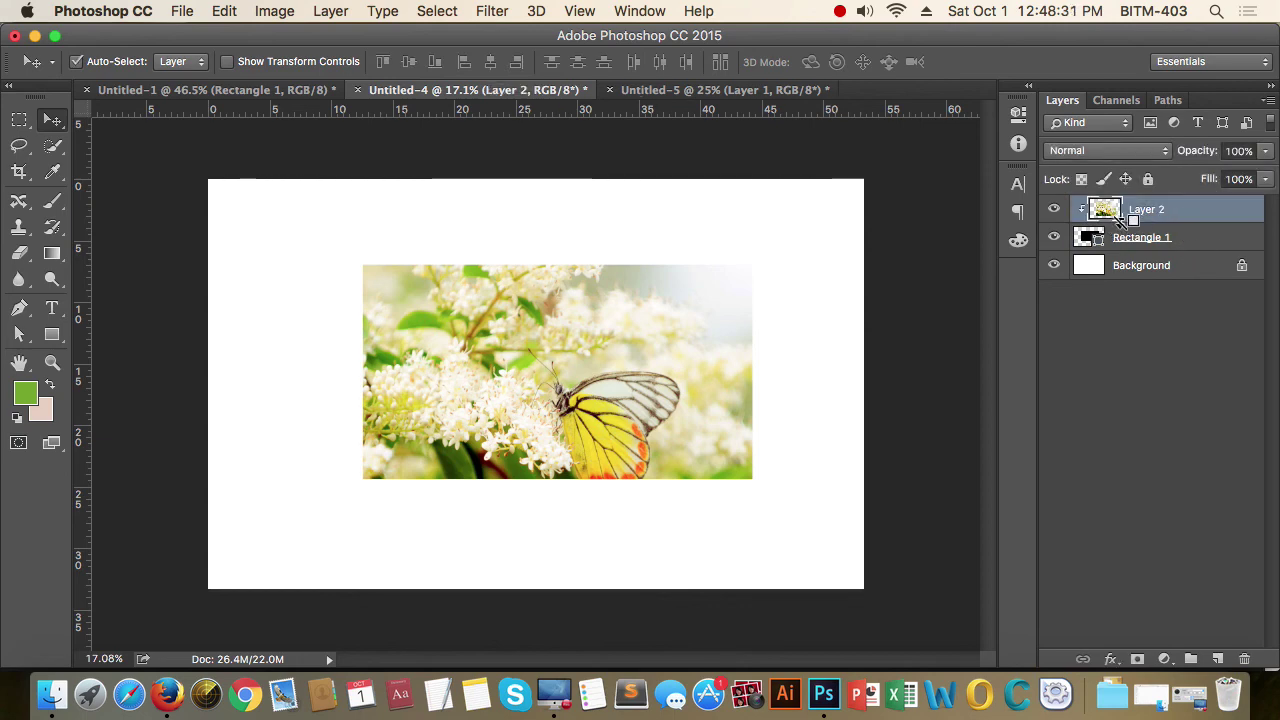
pyautogui.keyDown('alt'); pyautogui.click(1130, 222); pyautogui.keyUp('alt')
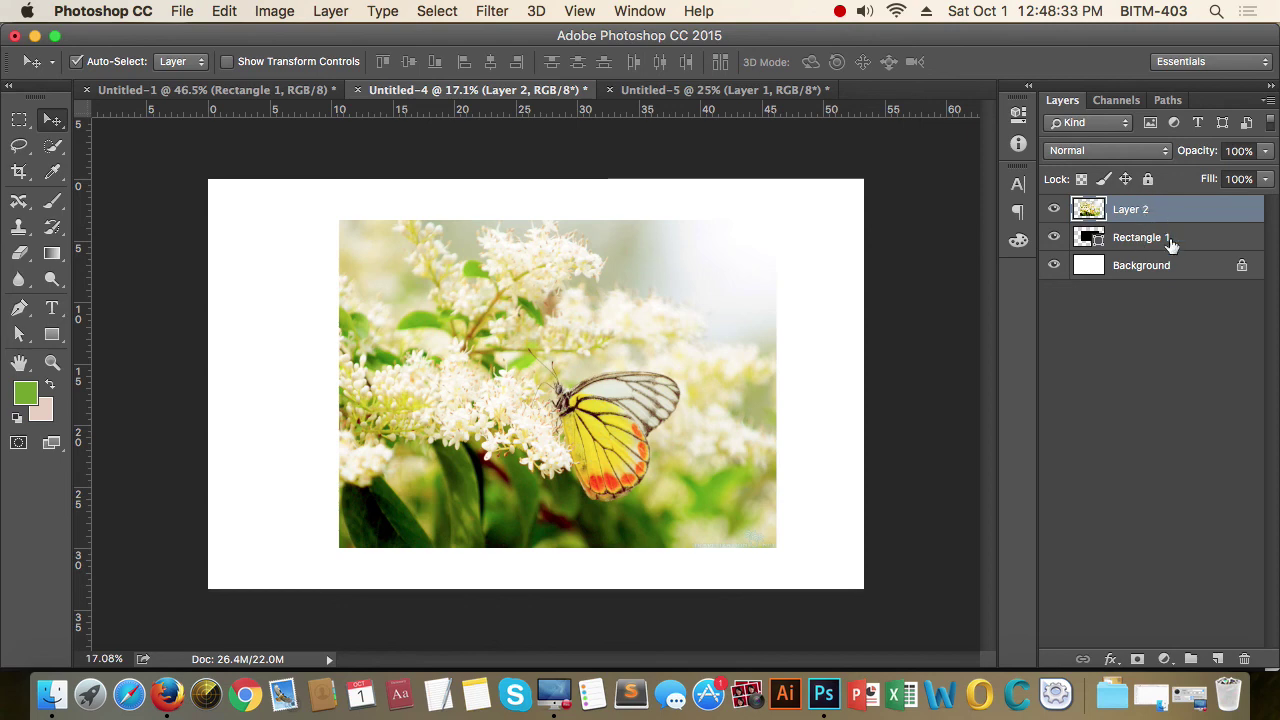
# Step: Place the photo right of the black rectangle, then select both Layer 2 and Rectangle 1
pyautogui.click(1172, 233)
pyautogui.moveTo(551, 295); pyautogui.dragTo(646, 251)
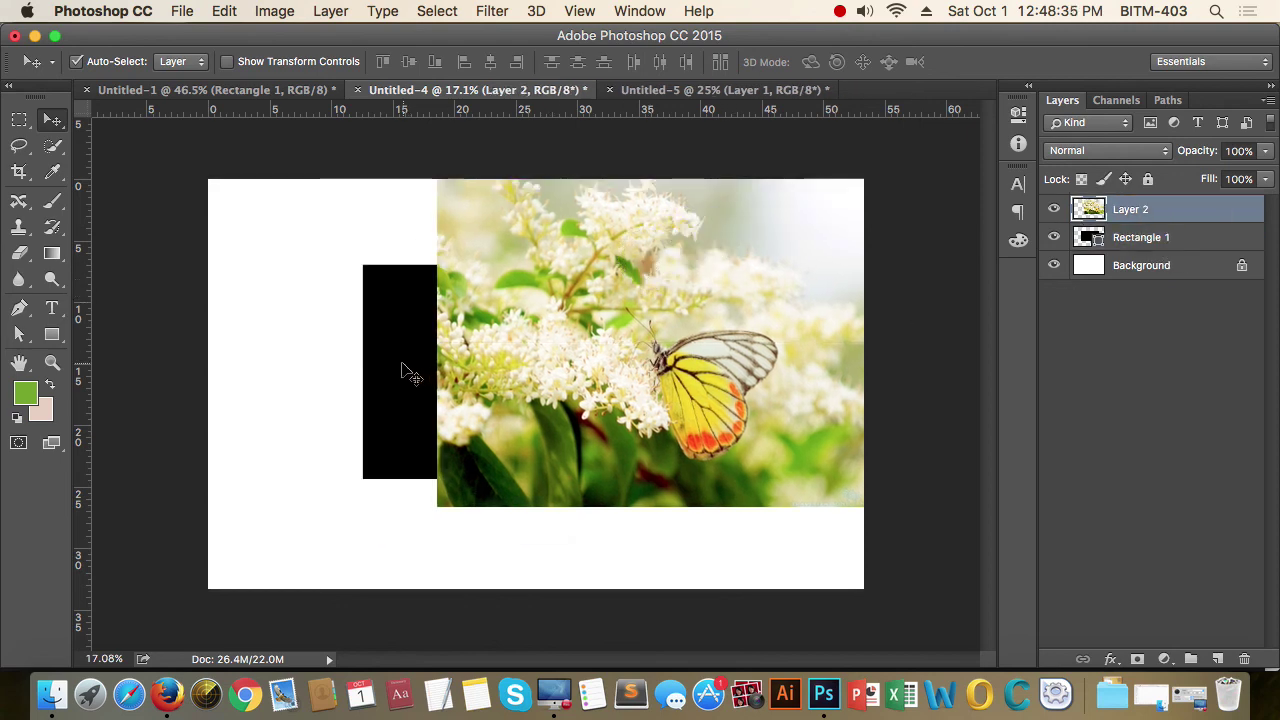
pyautogui.moveTo(408, 371); pyautogui.dragTo(311, 371)
pyautogui.moveTo(524, 332); pyautogui.dragTo(525, 360)
pyautogui.moveTo(338, 335); pyautogui.dragTo(292, 347)
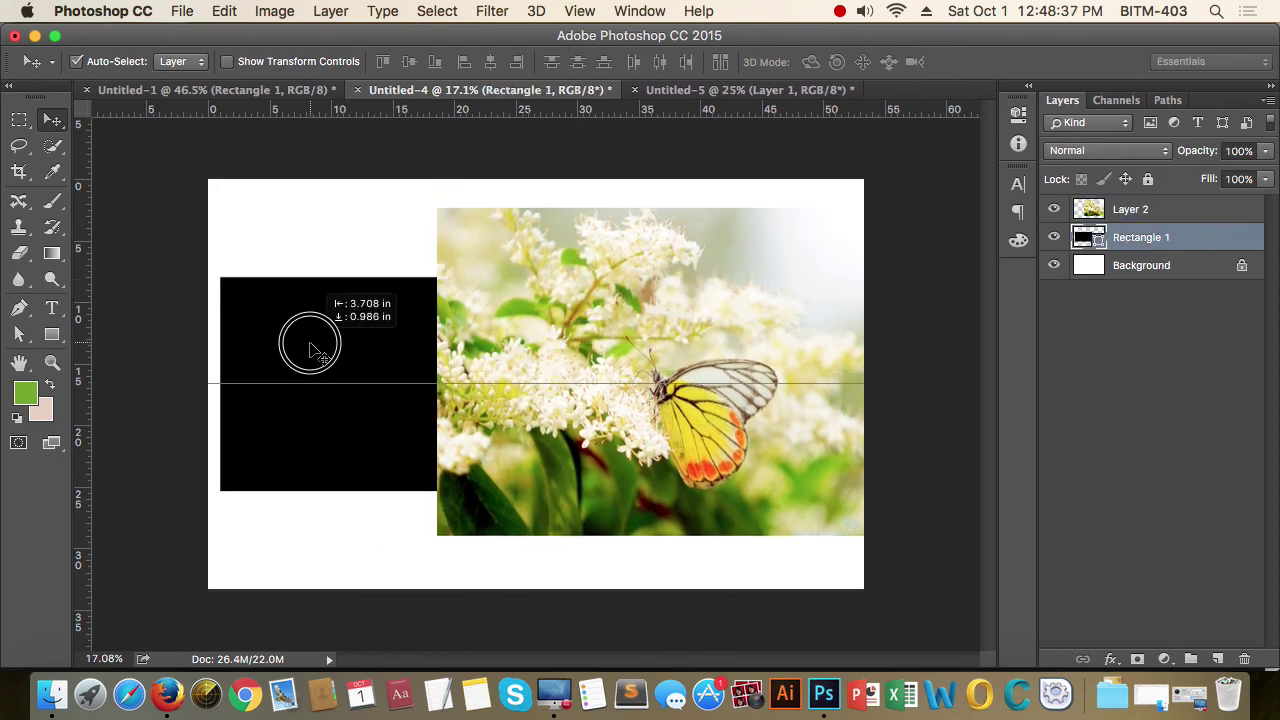
pyautogui.click(1205, 352)
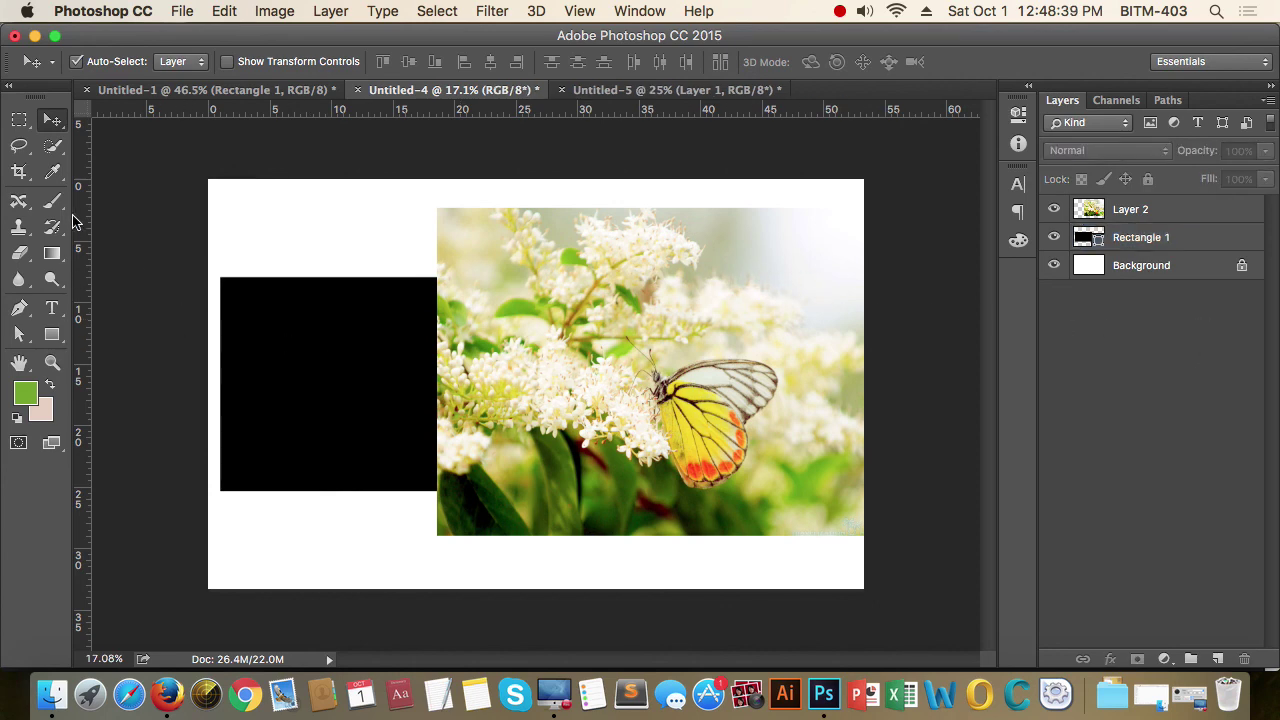
pyautogui.moveTo(198, 225); pyautogui.dragTo(505, 312)
# Step: Duplicate Layer 2 and Rectangle 1 with Cmd+J
pyautogui.click(1243, 449)
pyautogui.click(1175, 209)
pyautogui.keyDown('shift'); pyautogui.click(1173, 237); pyautogui.keyUp('shift')
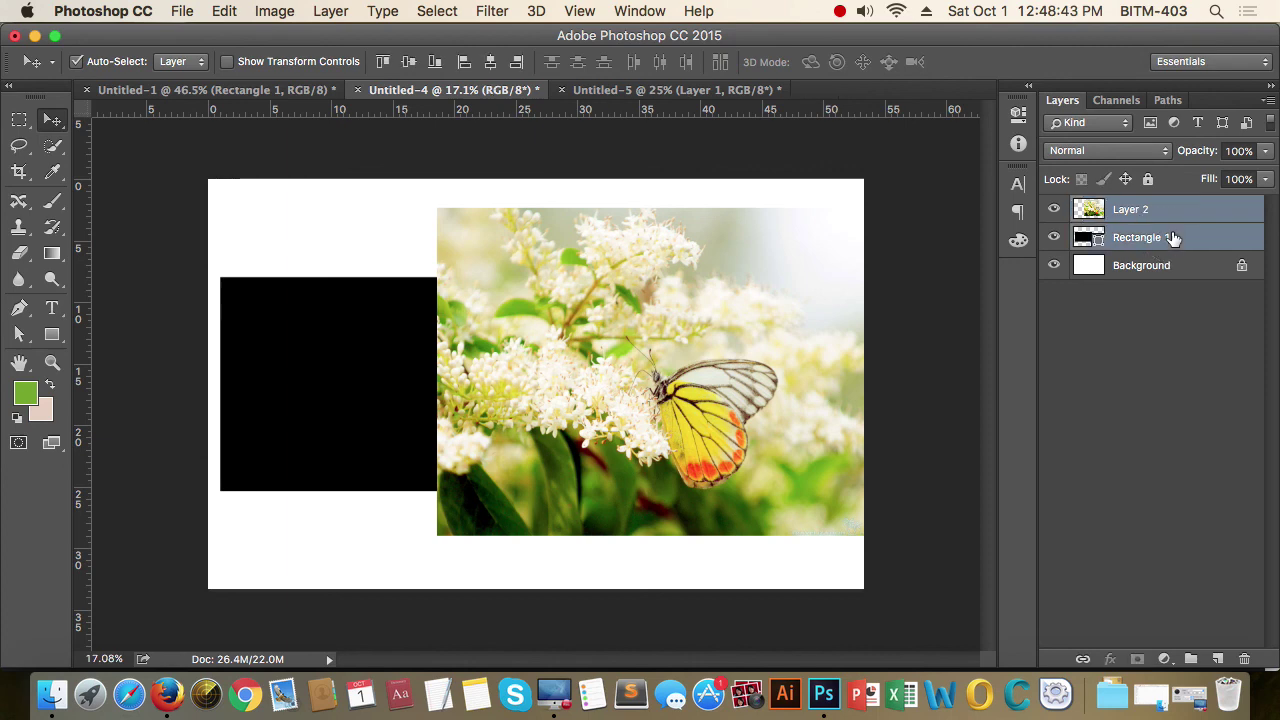
pyautogui.press('super+j')
# Step: Offset the photo copy and rectangle copy so they overlap the originals
pyautogui.click(1163, 265)
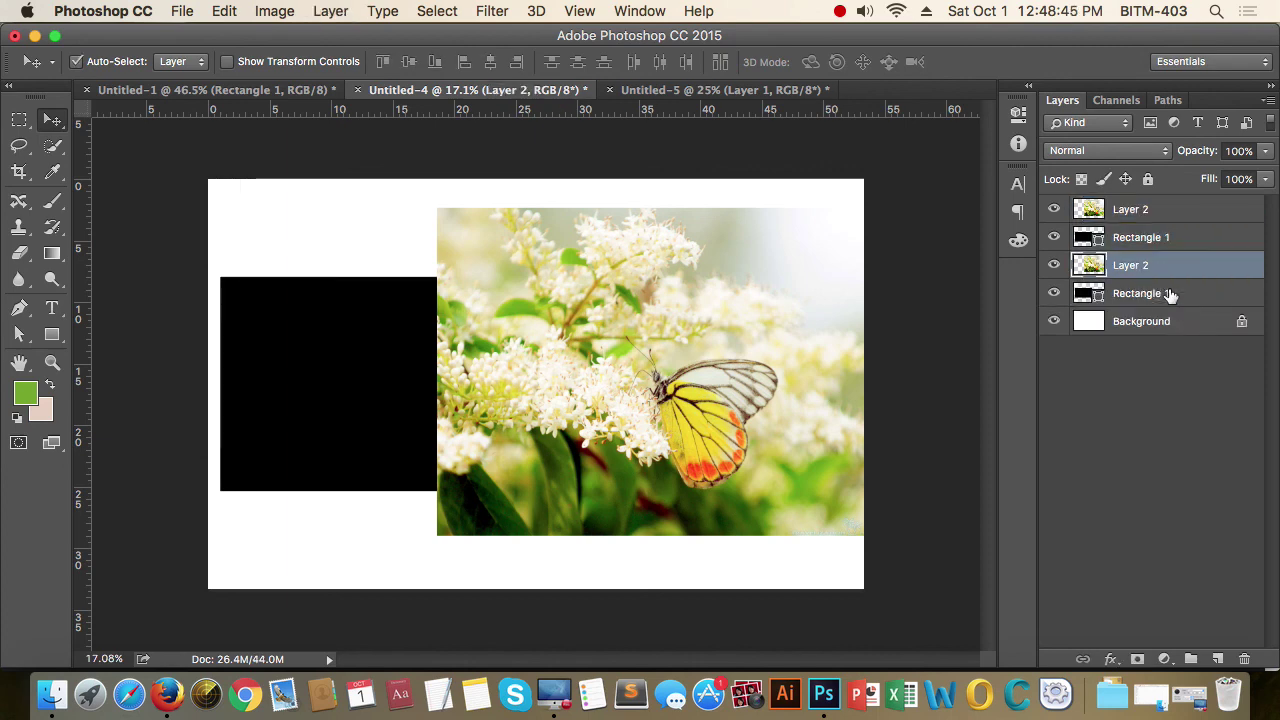
pyautogui.click(1150, 293)
pyautogui.moveTo(346, 454)
pyautogui.mouseDown()
pyautogui.moveTo(390, 410)
pyautogui.moveTo(343, 462)
pyautogui.mouseUp()
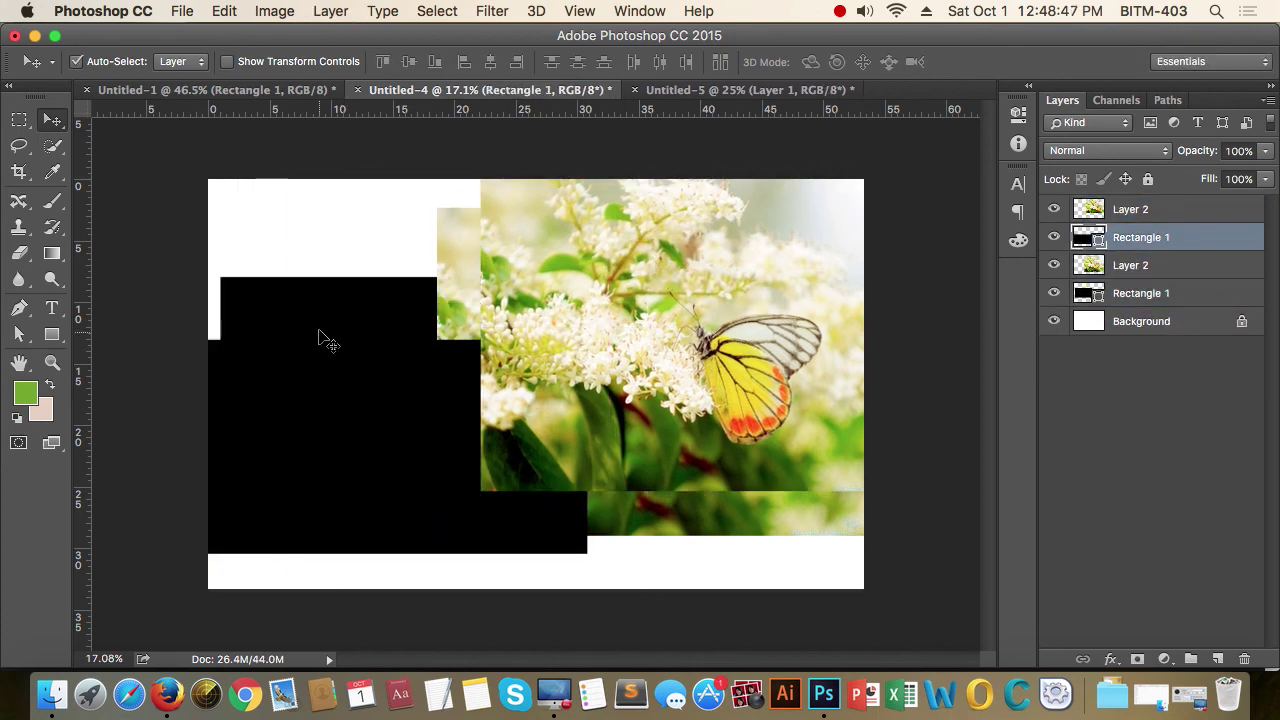
pyautogui.moveTo(323, 337)
pyautogui.mouseDown()
pyautogui.moveTo(300, 285)
pyautogui.moveTo(331, 269)
pyautogui.mouseUp()
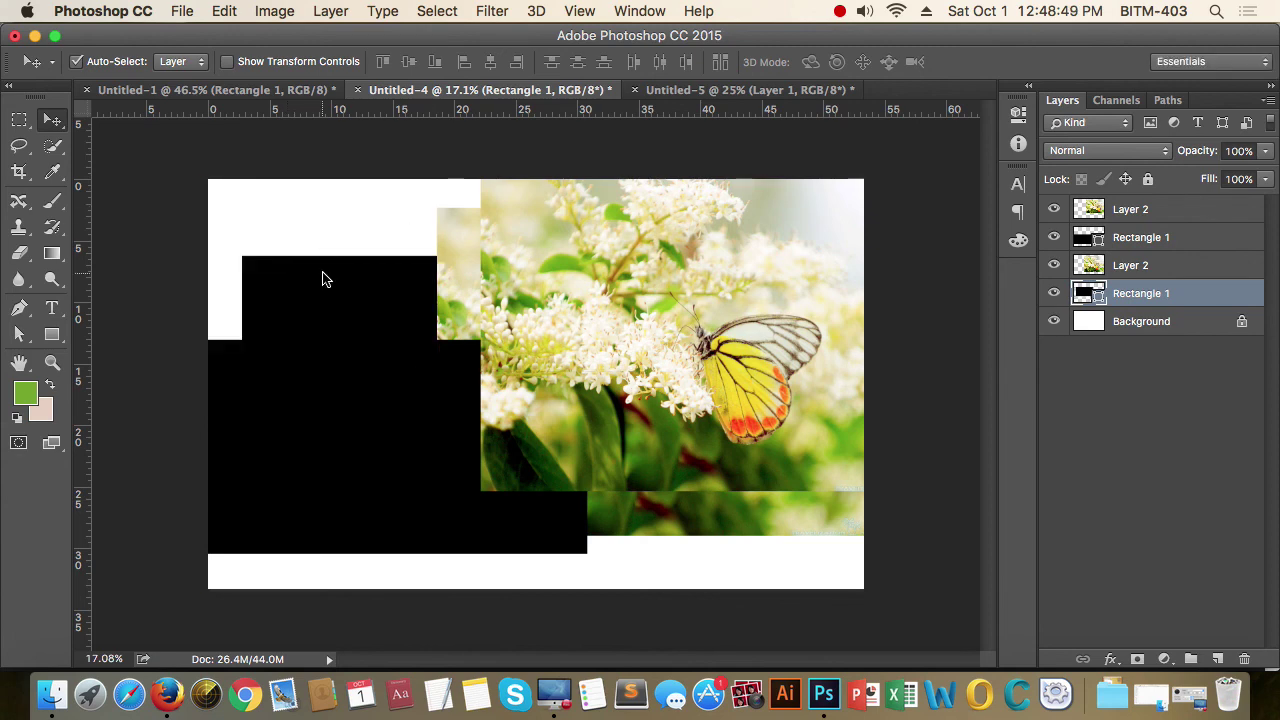
pyautogui.click(1172, 212)
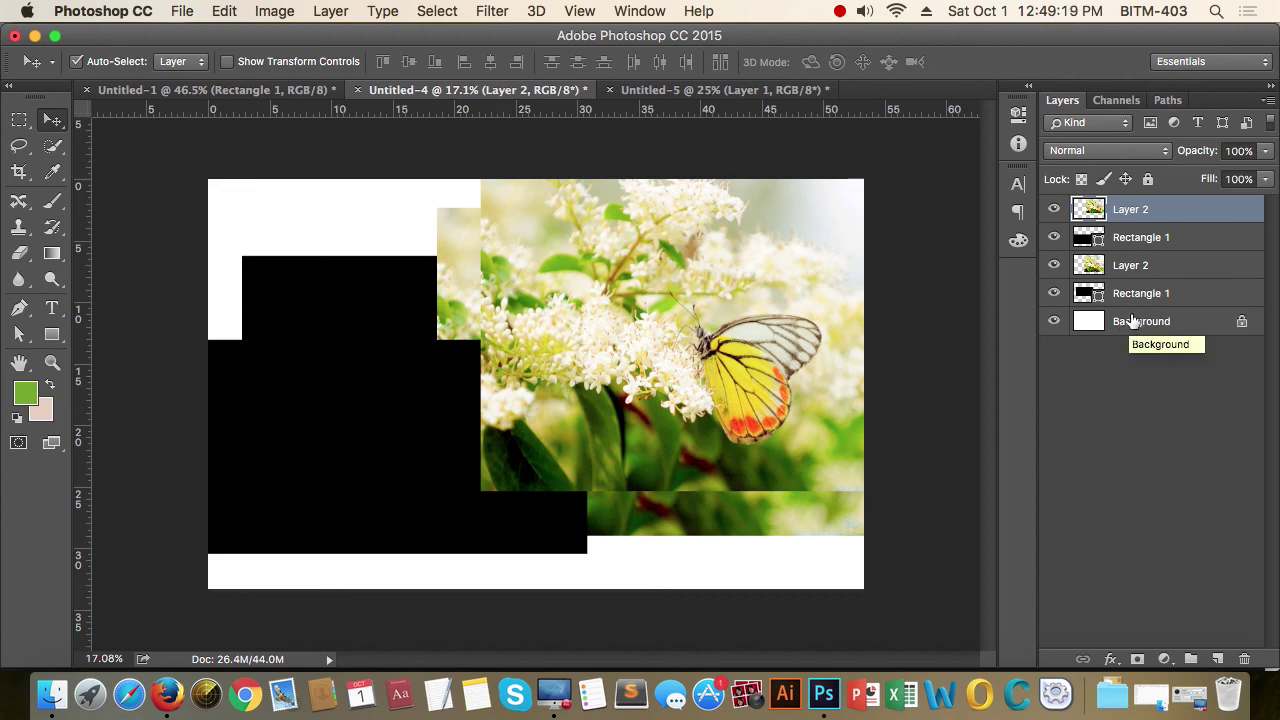
pyautogui.press('super')
pyautogui.keyDown('super'); pyautogui.click(1170, 271); pyautogui.keyUp('super')
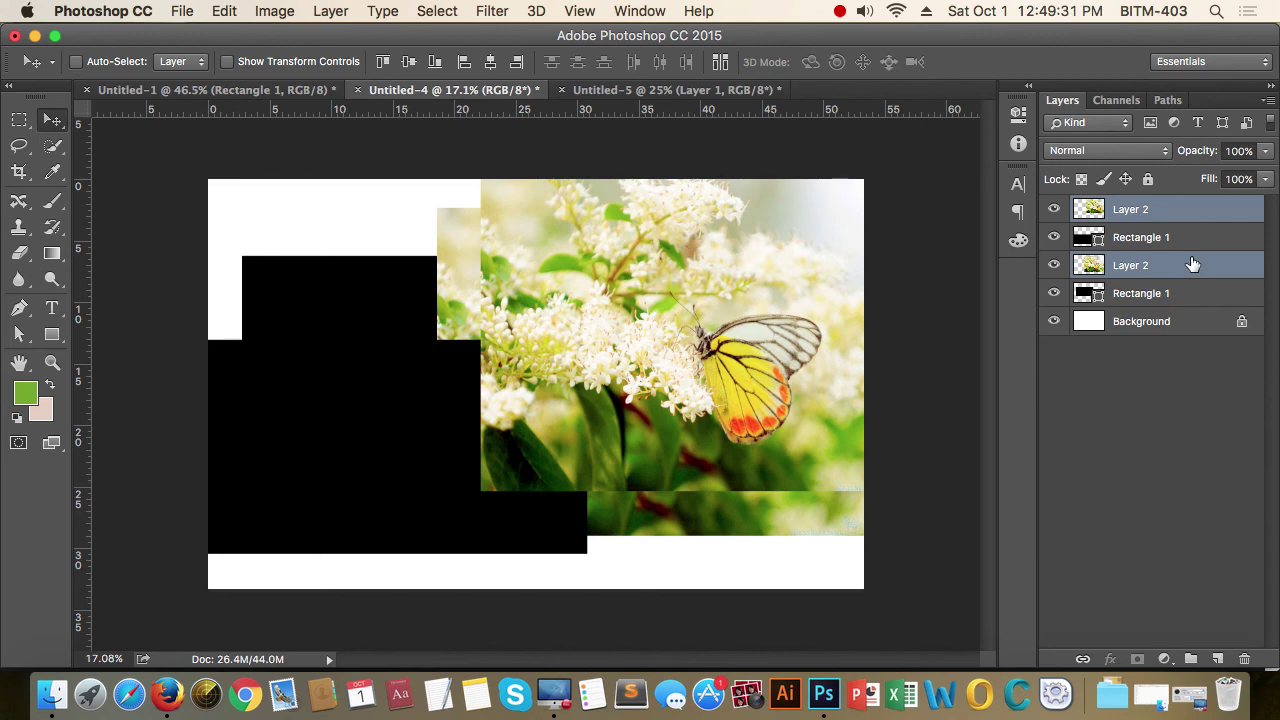
pyautogui.click(1200, 413)
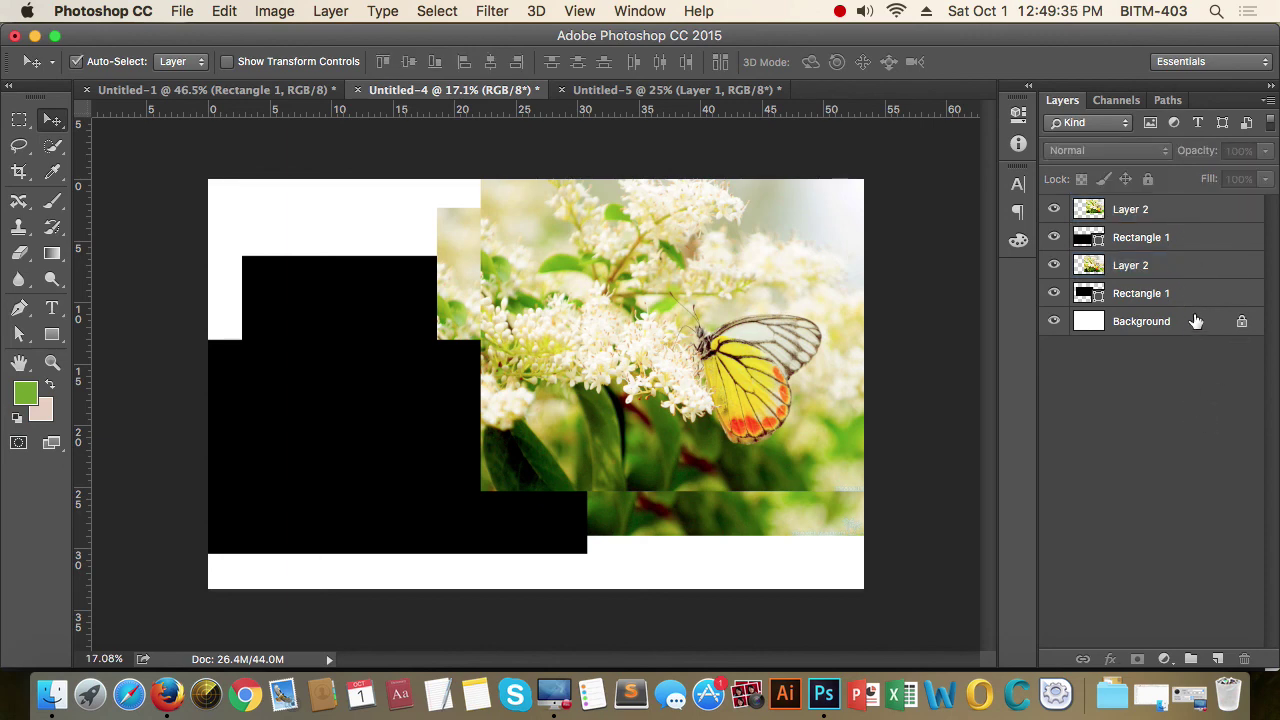
pyautogui.click(1180, 214)
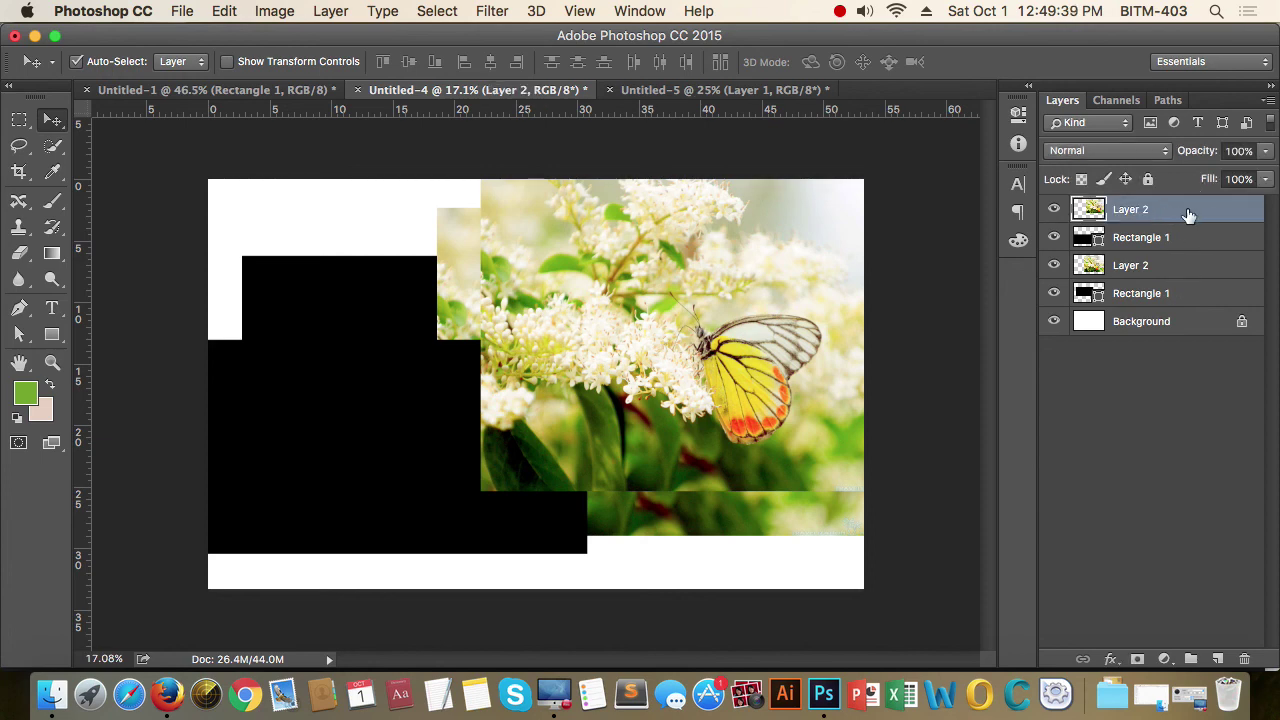
pyautogui.keyDown('shift'); pyautogui.click(1194, 292); pyautogui.keyUp('shift')
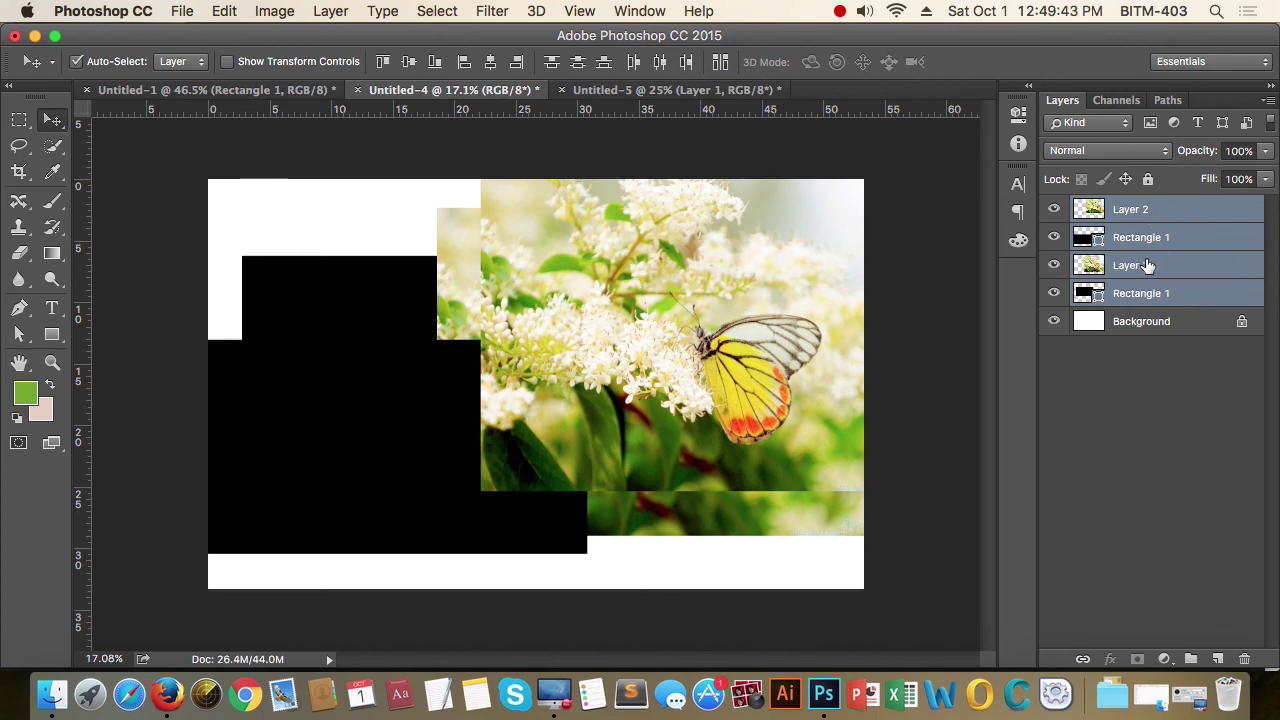
pyautogui.click(1160, 430)
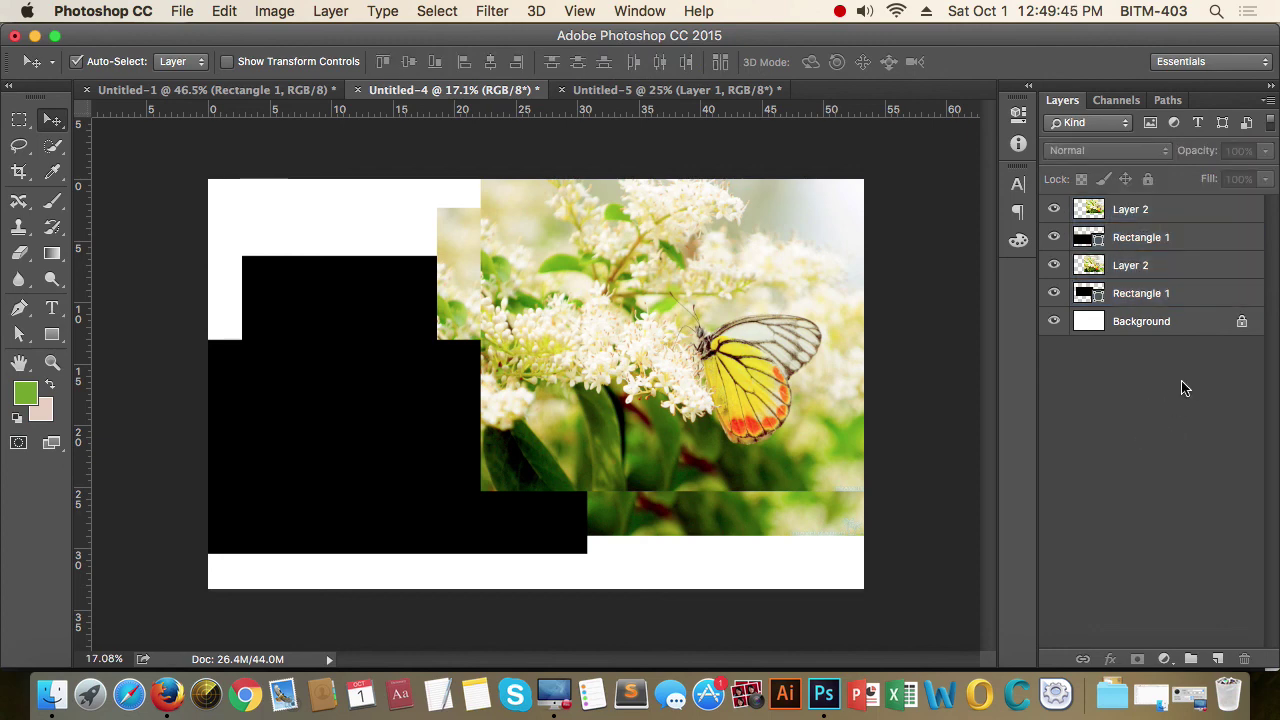
pyautogui.click(1172, 214)
pyautogui.click(1176, 265)
pyautogui.click(1190, 214)
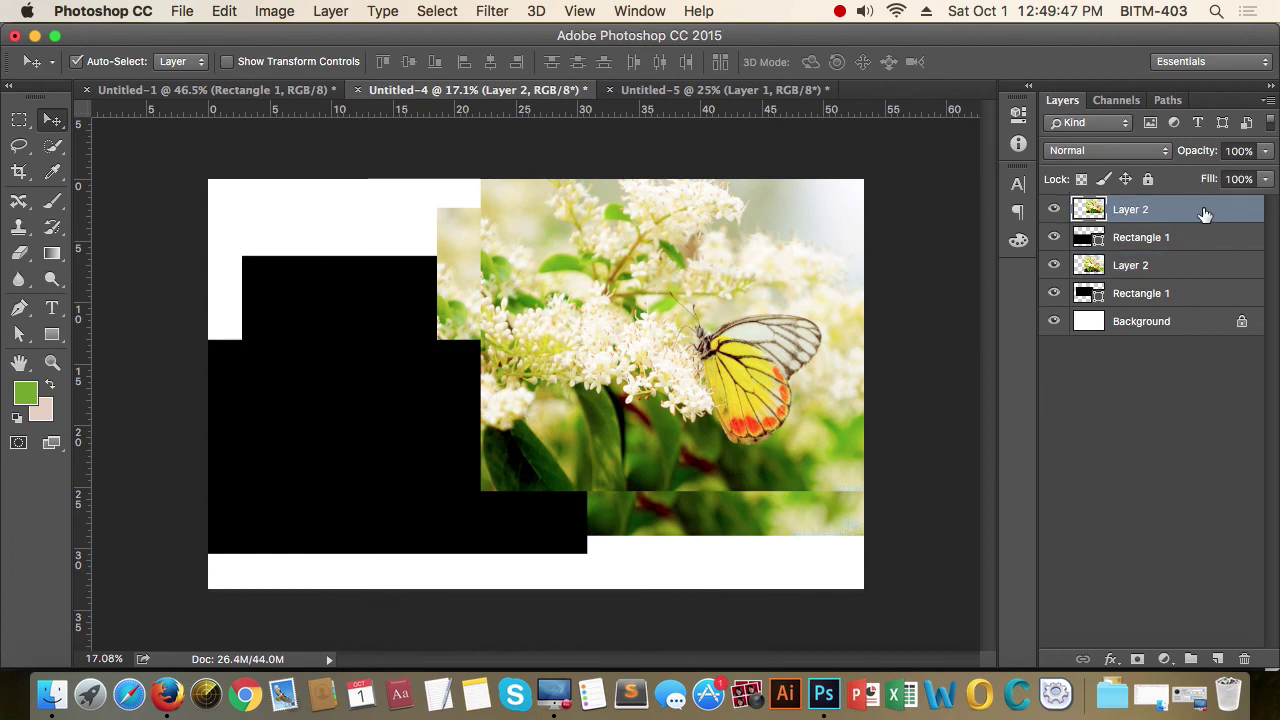
pyautogui.keyDown('shift'); pyautogui.click(1172, 268); pyautogui.keyUp('shift')
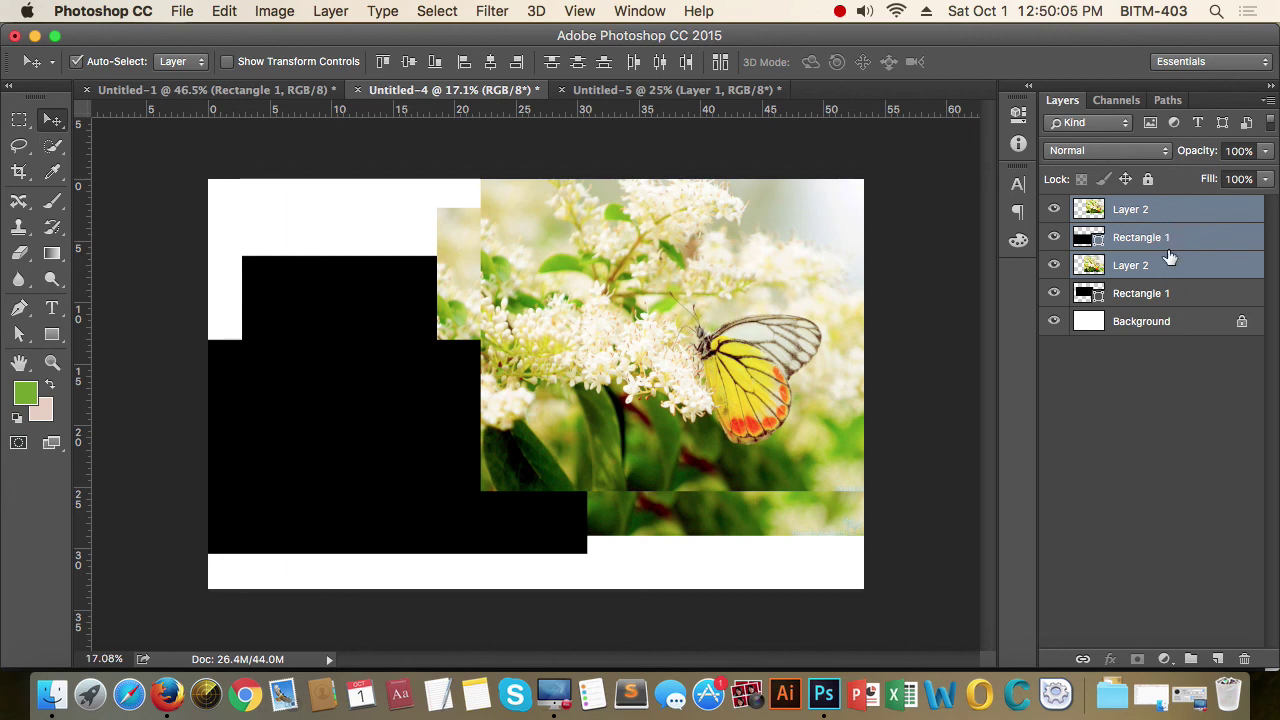
pyautogui.click(1170, 212)
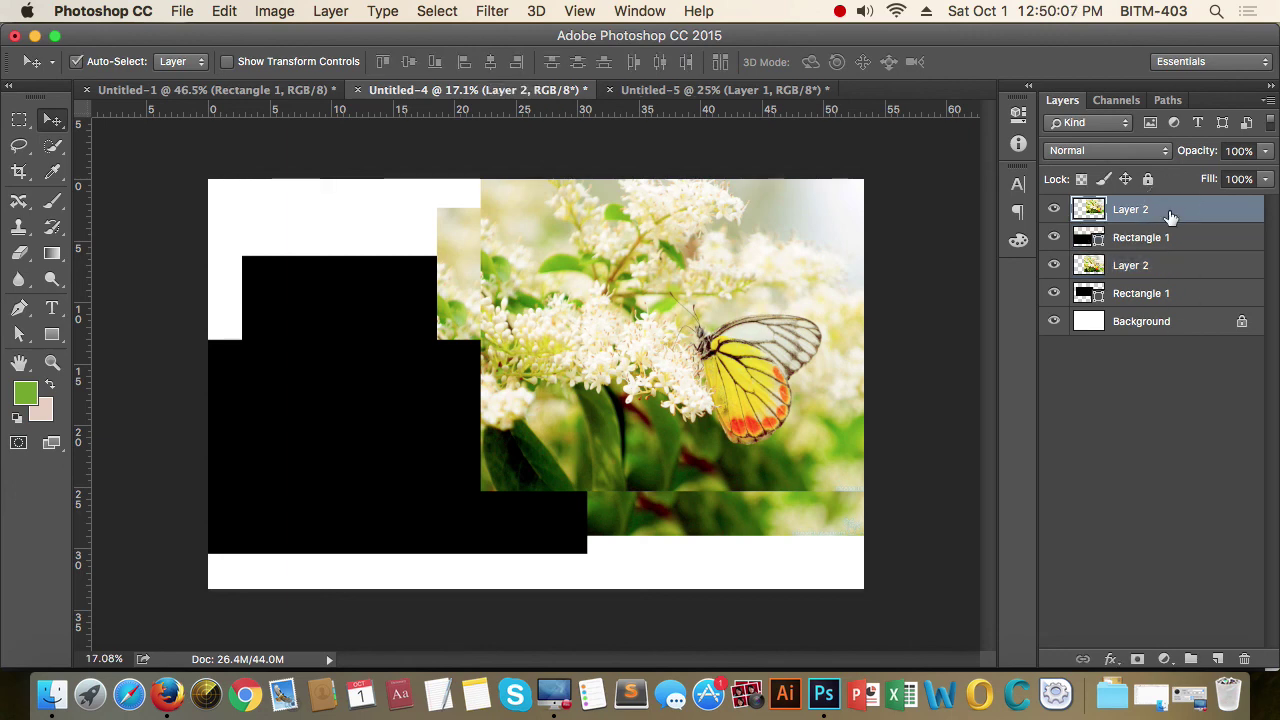
pyautogui.keyDown('super'); pyautogui.click(1178, 265); pyautogui.keyUp('super')
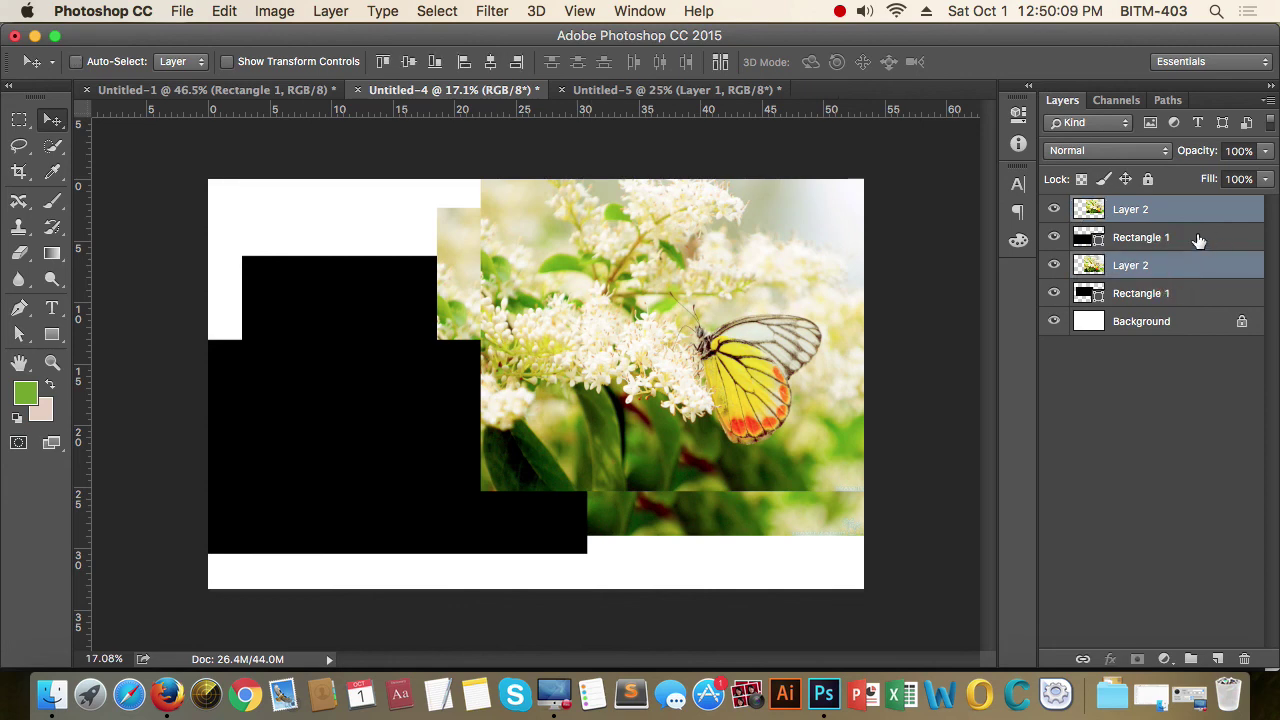
pyautogui.keyDown('super'); pyautogui.click(1178, 240); pyautogui.keyUp('super')
pyautogui.keyDown('super'); pyautogui.click(1164, 400); pyautogui.keyUp('super')
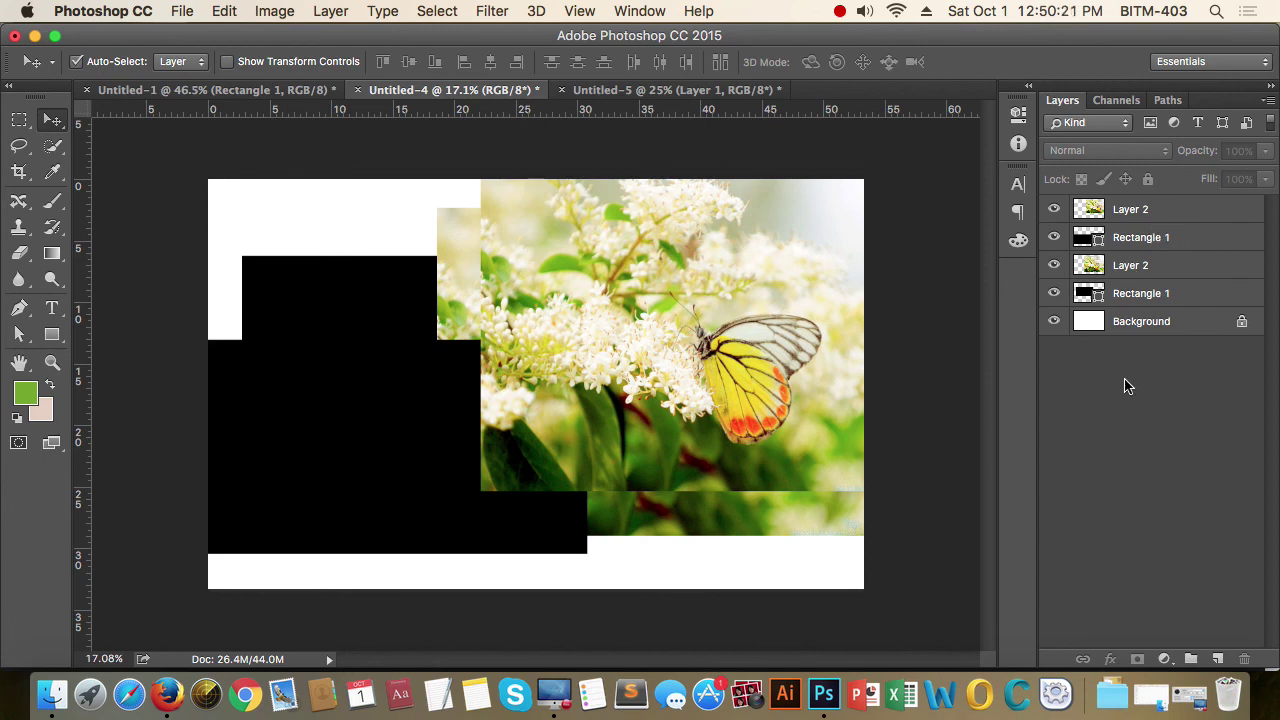
pyautogui.click(1163, 213)
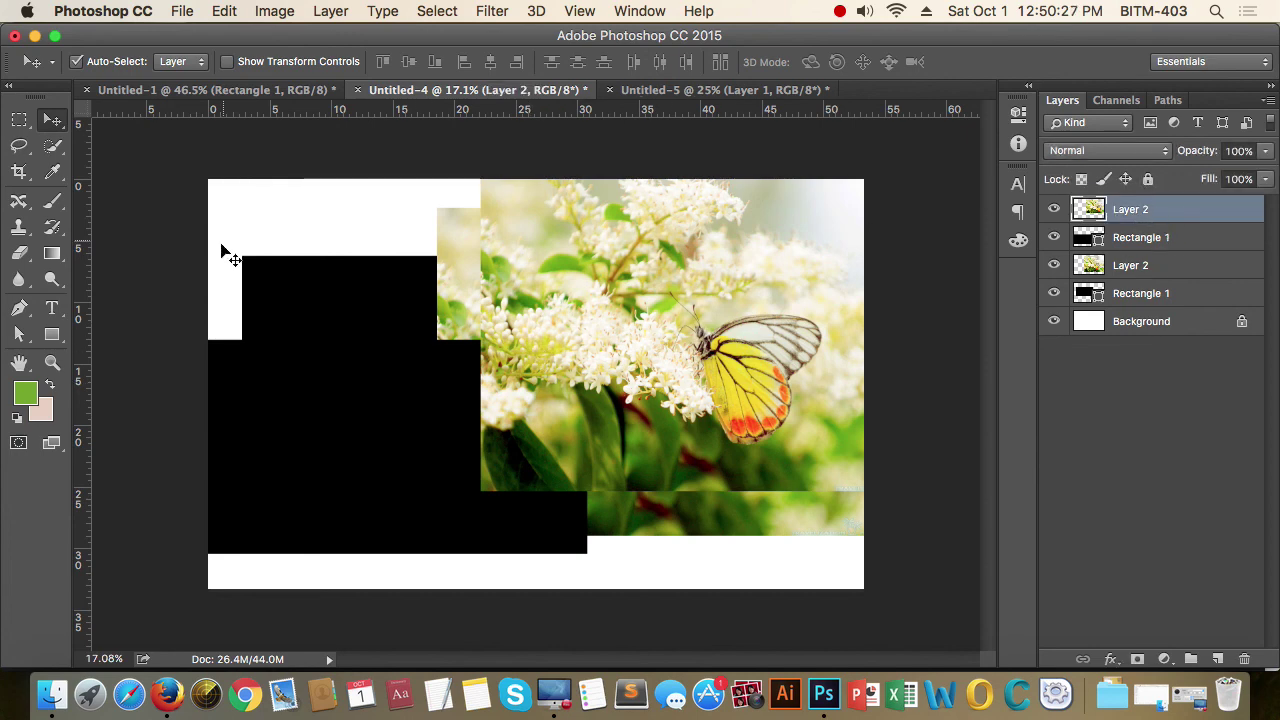
pyautogui.click(323, 371)
pyautogui.click(664, 304)
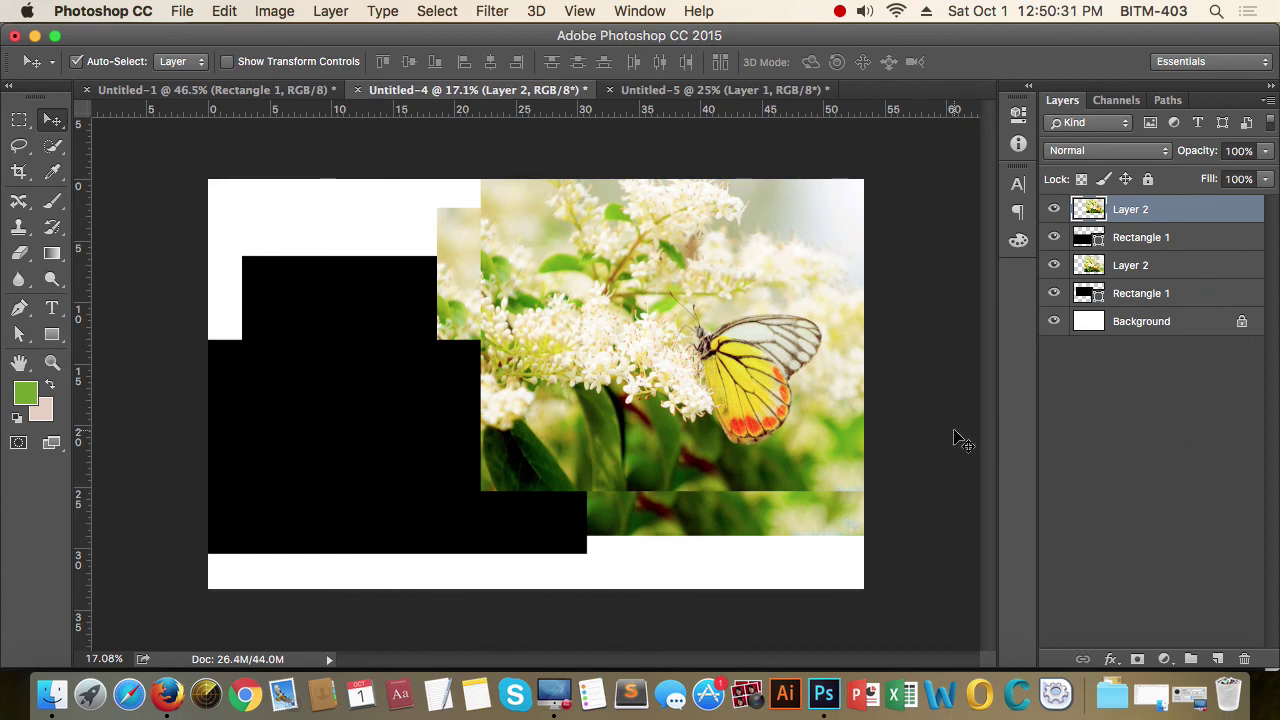
pyautogui.click(908, 436)
pyautogui.click(1200, 221)
pyautogui.click(1190, 400)
pyautogui.click(1160, 238)
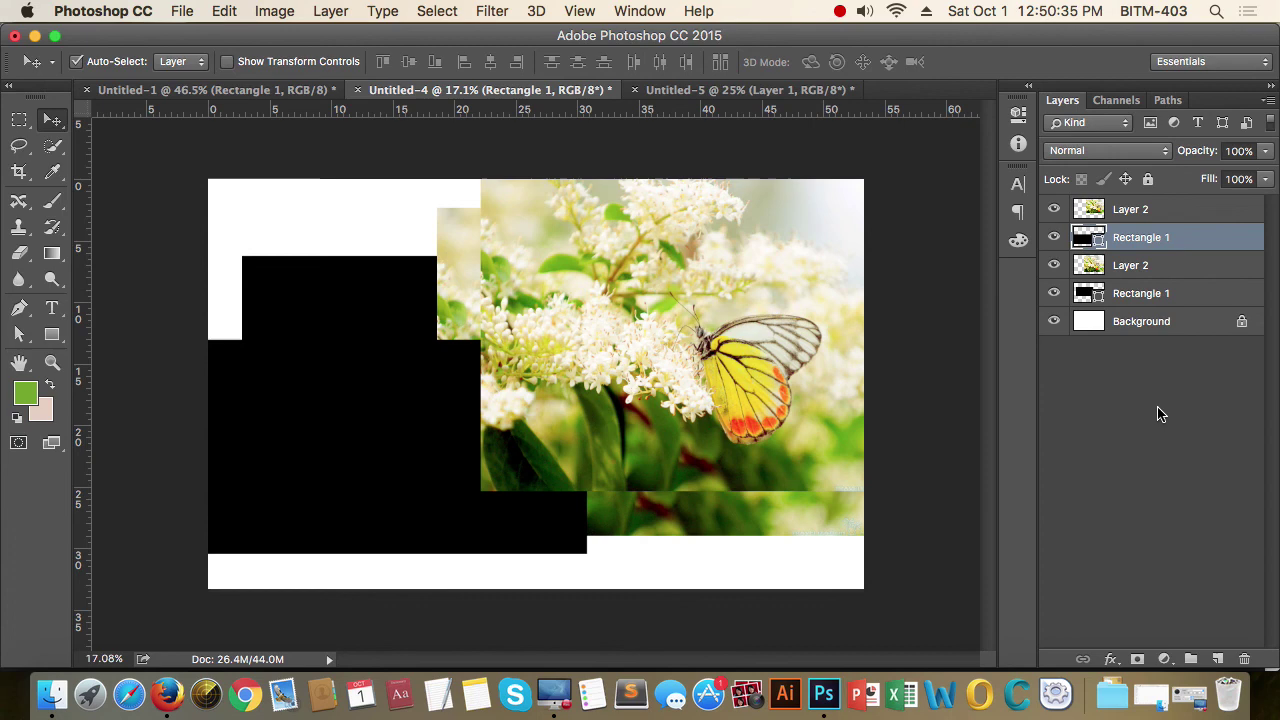
pyautogui.click(1156, 470)
pyautogui.click(1198, 245)
pyautogui.click(1194, 264)
pyautogui.click(1156, 488)
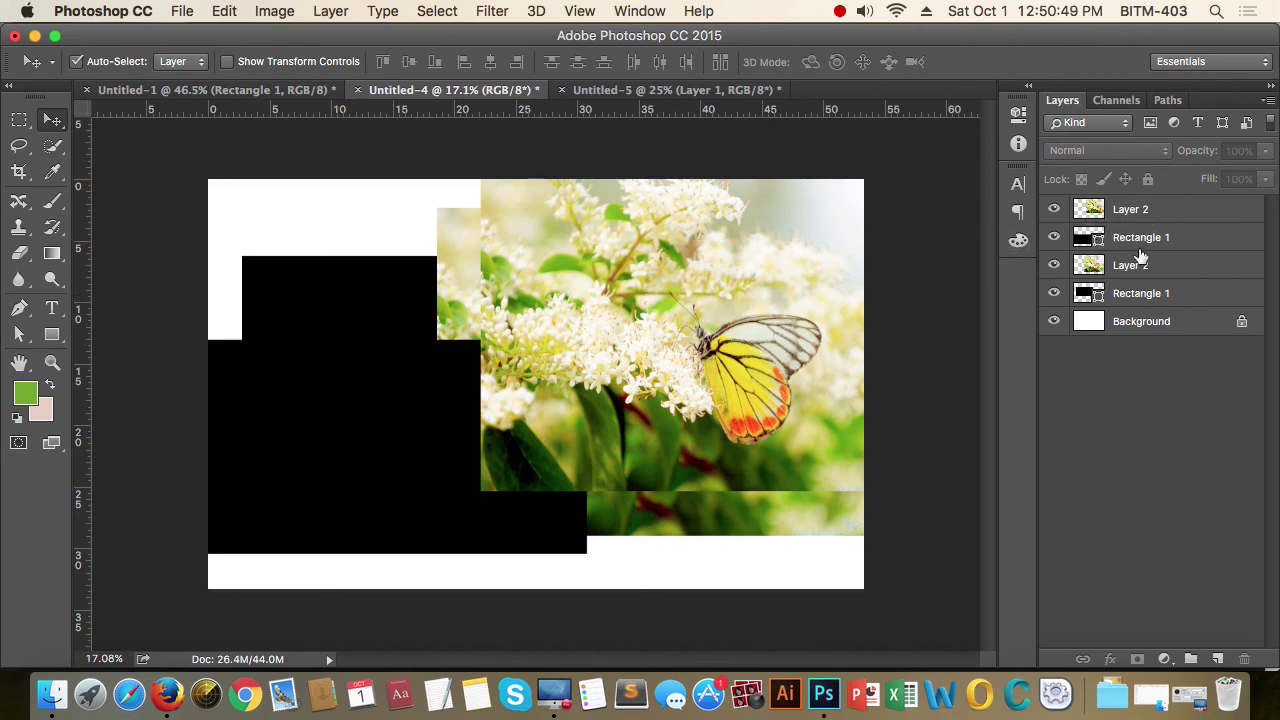
# Step: Delete the lower duplicate photo and rectangle layers together
pyautogui.click(1135, 263)
pyautogui.keyDown('shift'); pyautogui.click(1148, 293); pyautogui.keyUp('shift')
pyautogui.press('Delete')
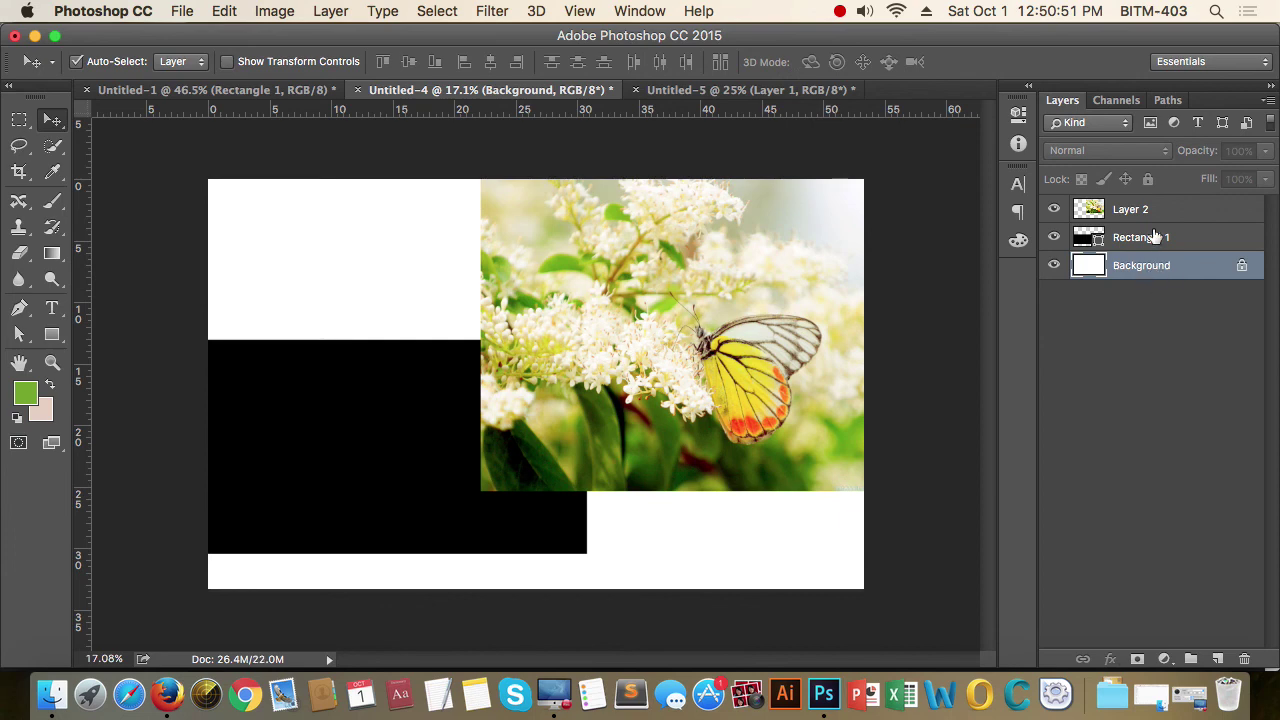
# Step: Make the remaining Rectangle 1 layer the active layer
pyautogui.click(1150, 212)
pyautogui.click(1097, 245)
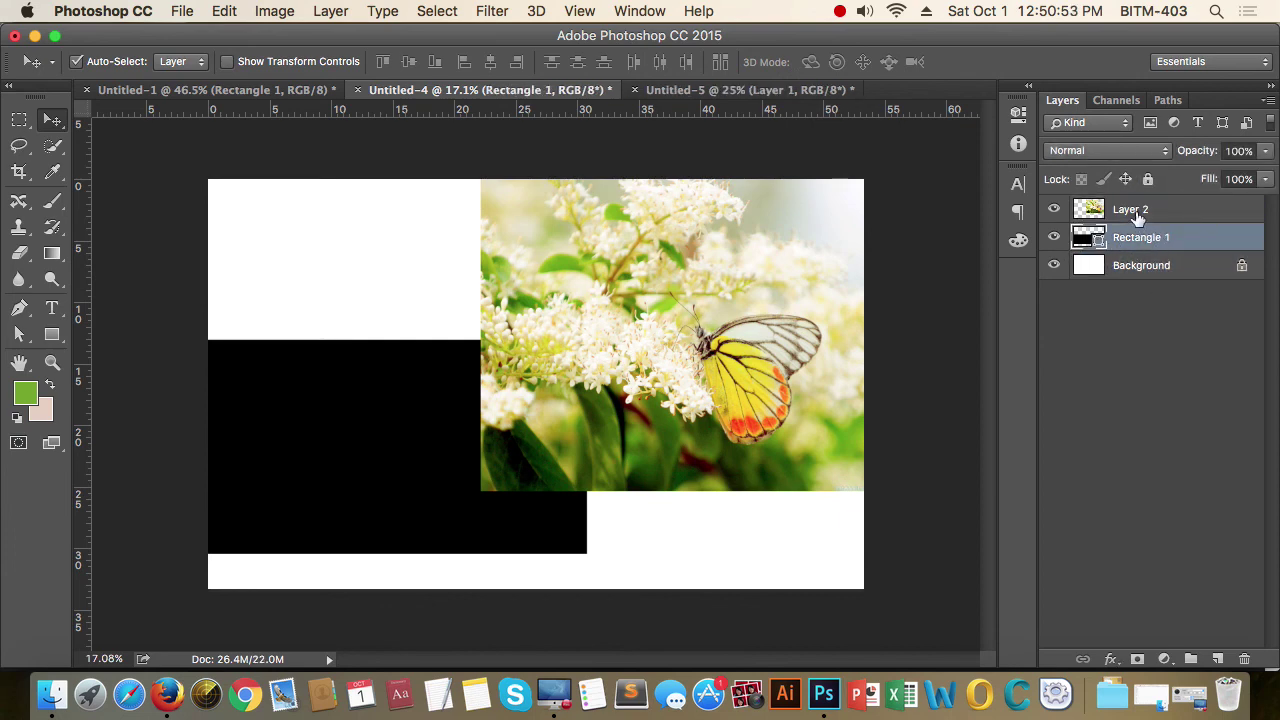
pyautogui.click(1136, 216)
pyautogui.click(1152, 238)
# Step: Add a 72 pt text layer above the black rectangle and shift it up-right into the white area
pyautogui.click(52, 308)
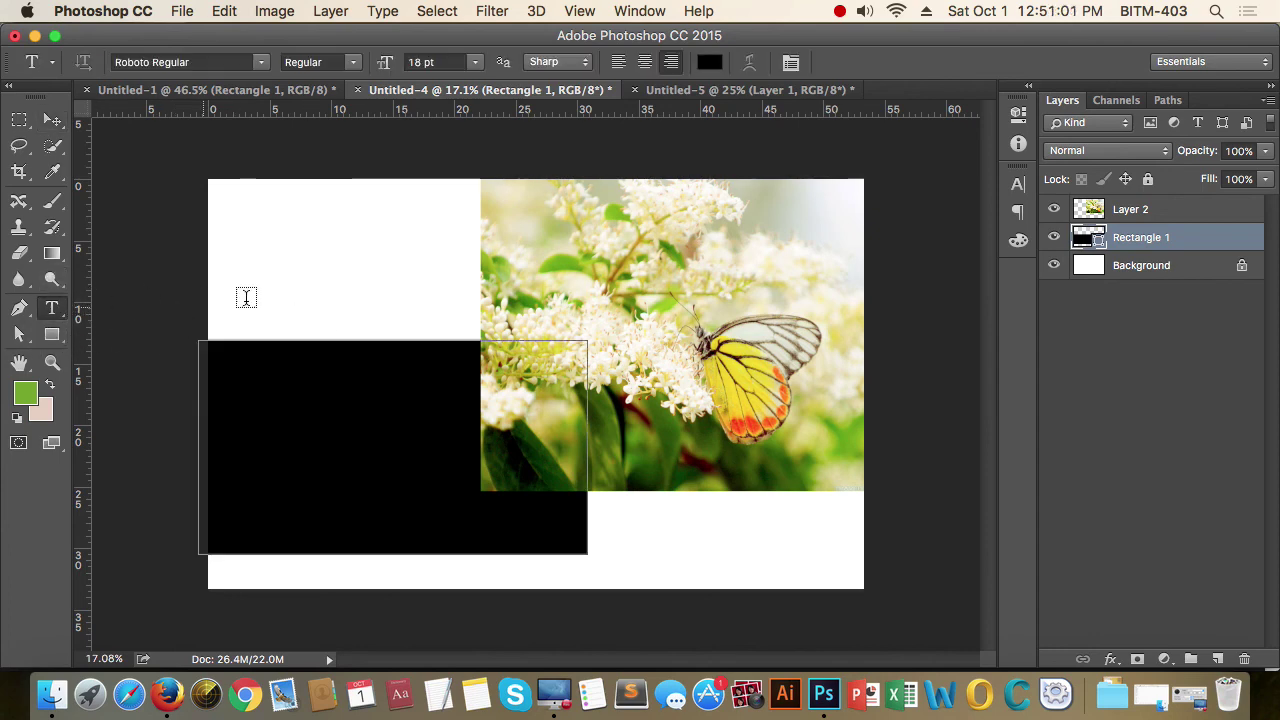
pyautogui.click(310, 285)
pyautogui.write('But')
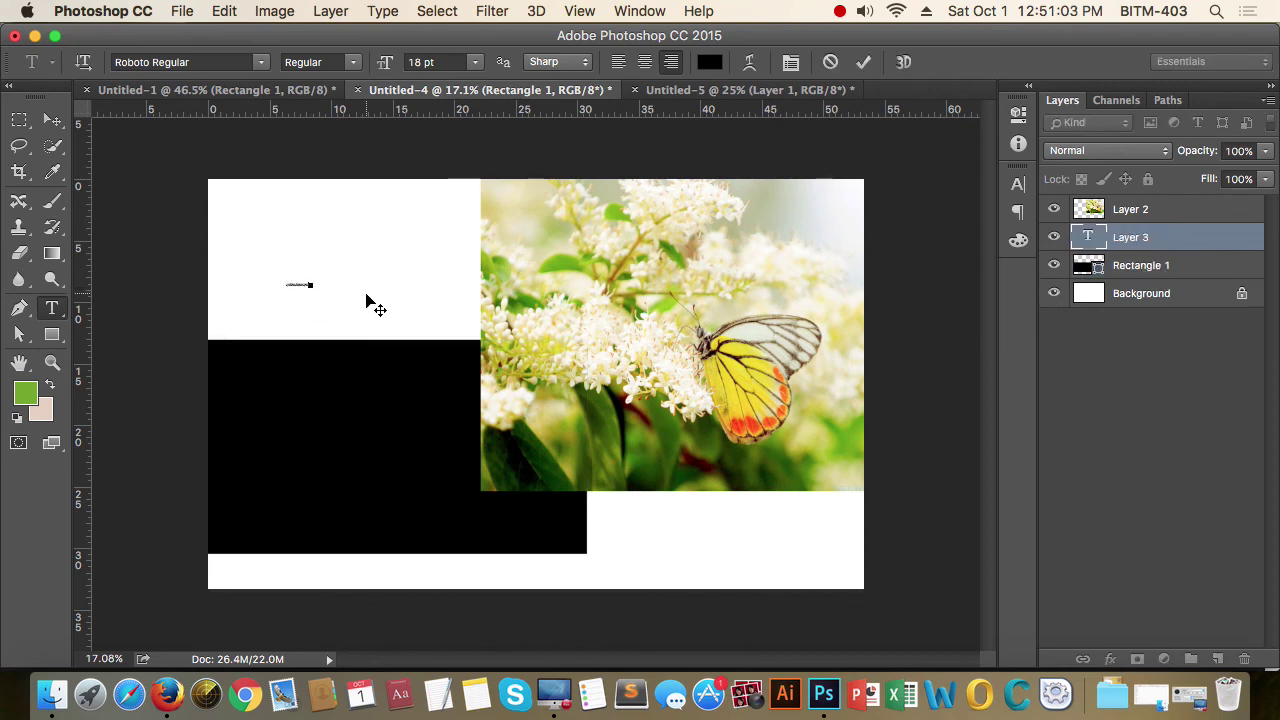
pyautogui.press('super+a')
pyautogui.click(445, 62)
pyautogui.write('72')
pyautogui.press('Return')
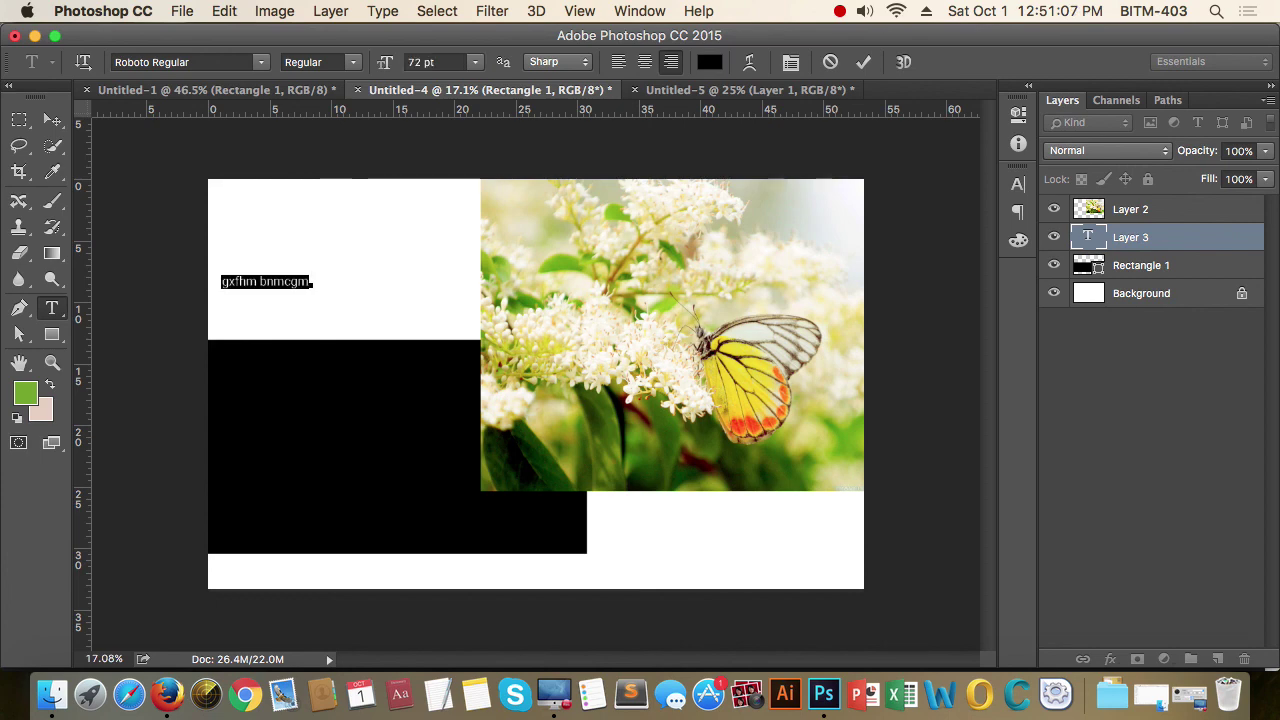
pyautogui.click(54, 121)
pyautogui.moveTo(263, 292); pyautogui.dragTo(329, 267)
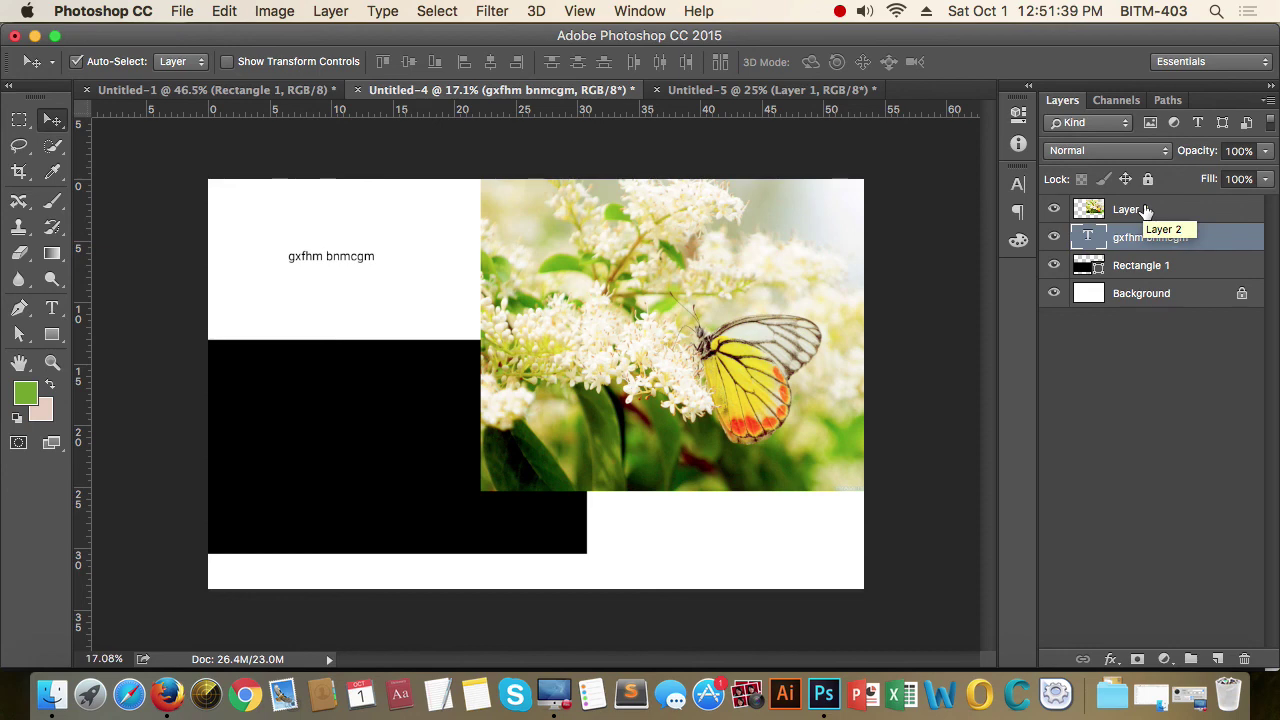
# Step: Try the pixel, type and shape Kind filters, ending with only type layers listed
pyautogui.click(1150, 122)
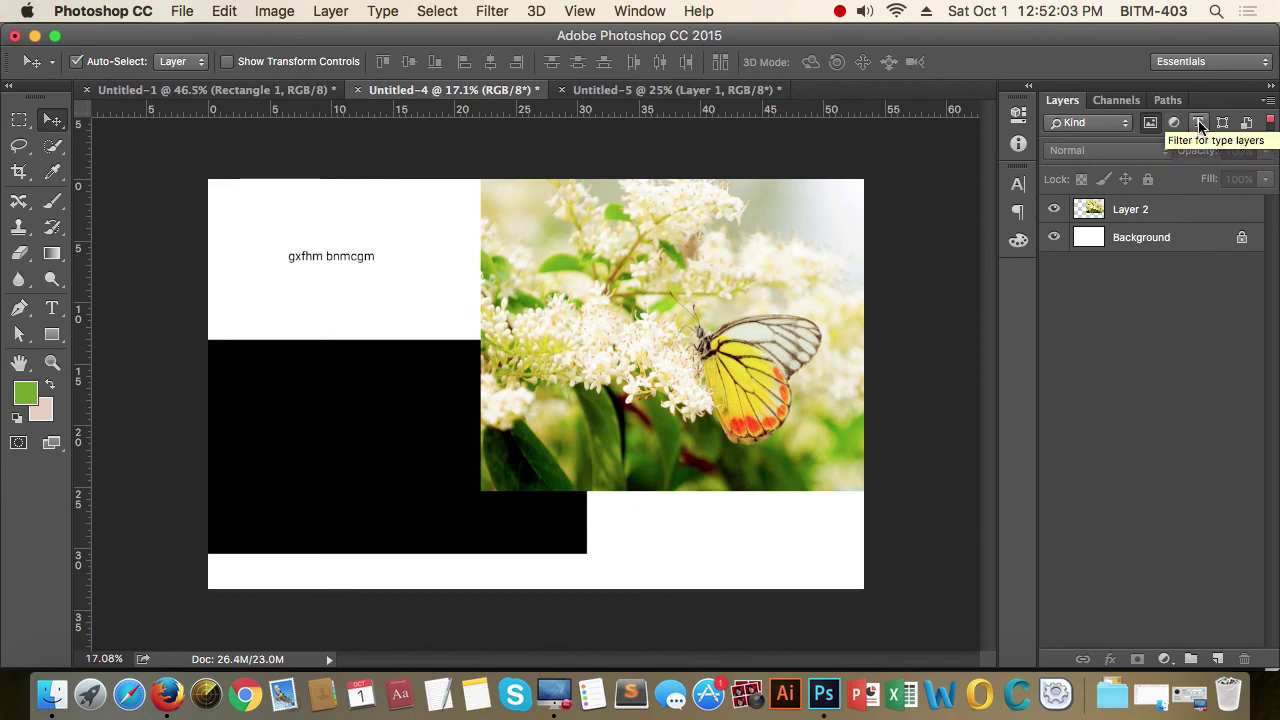
pyautogui.click(1199, 123)
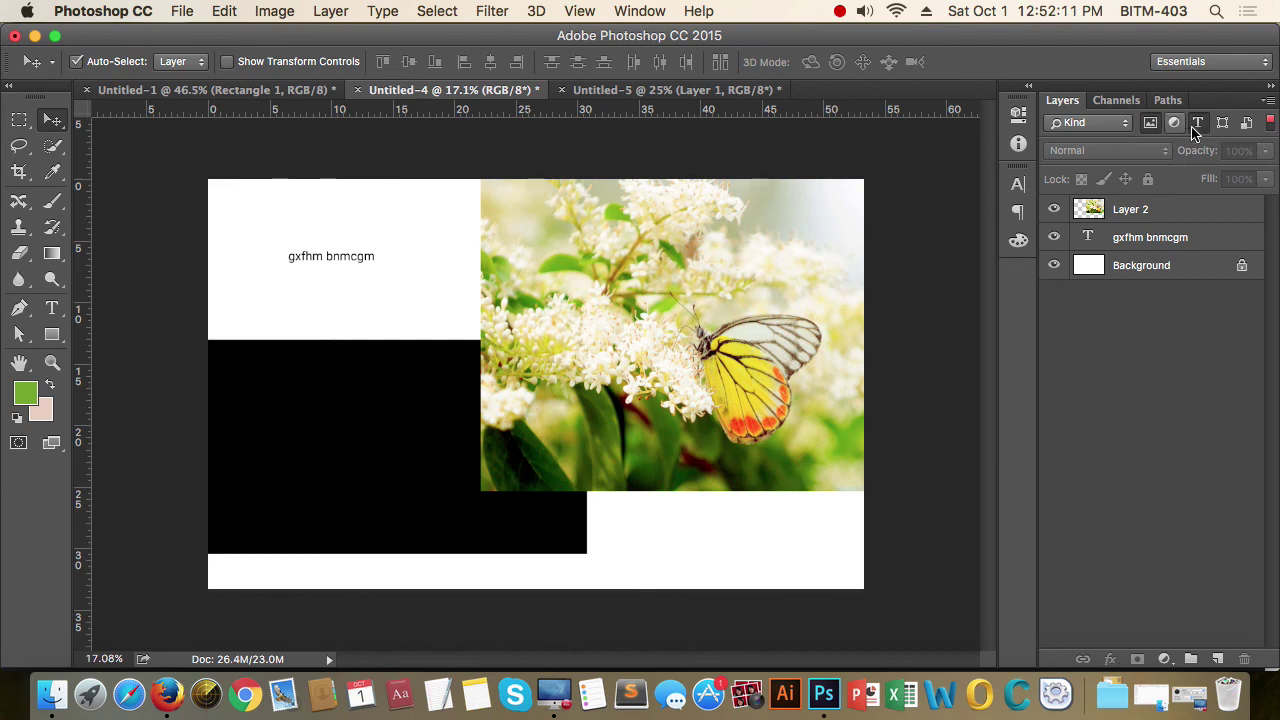
pyautogui.click(1152, 128)
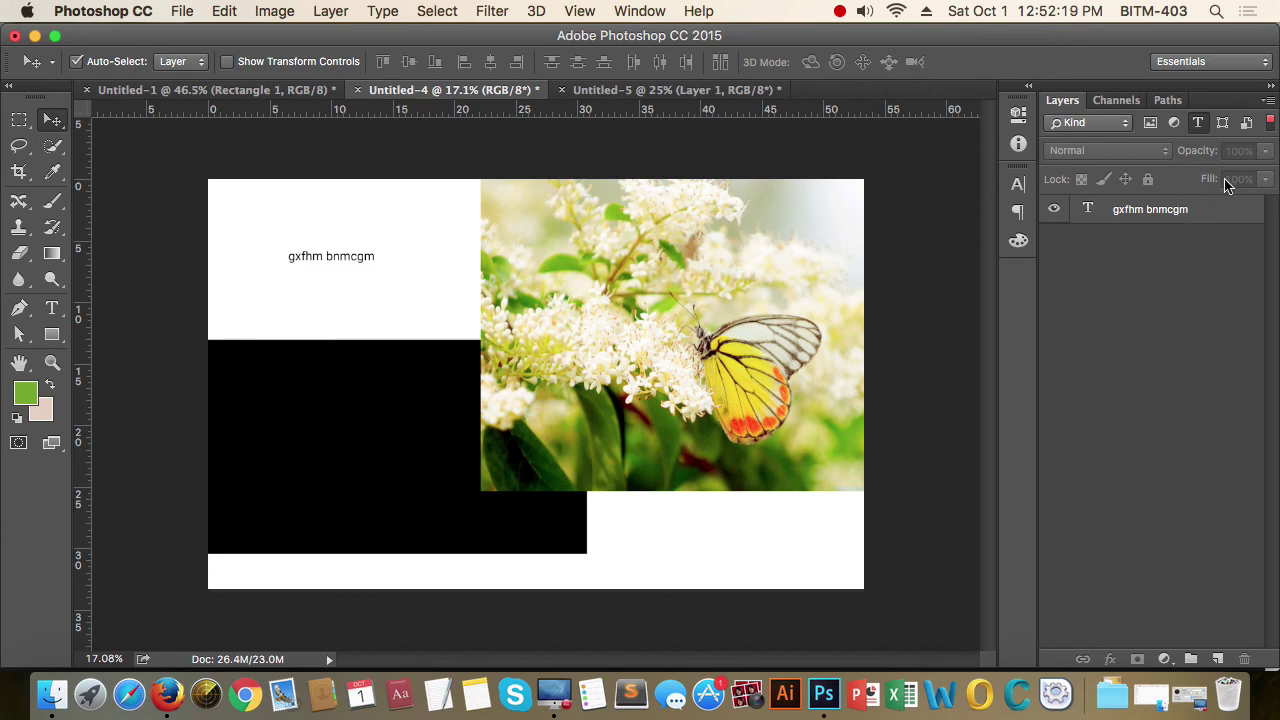
pyautogui.click(1225, 124)
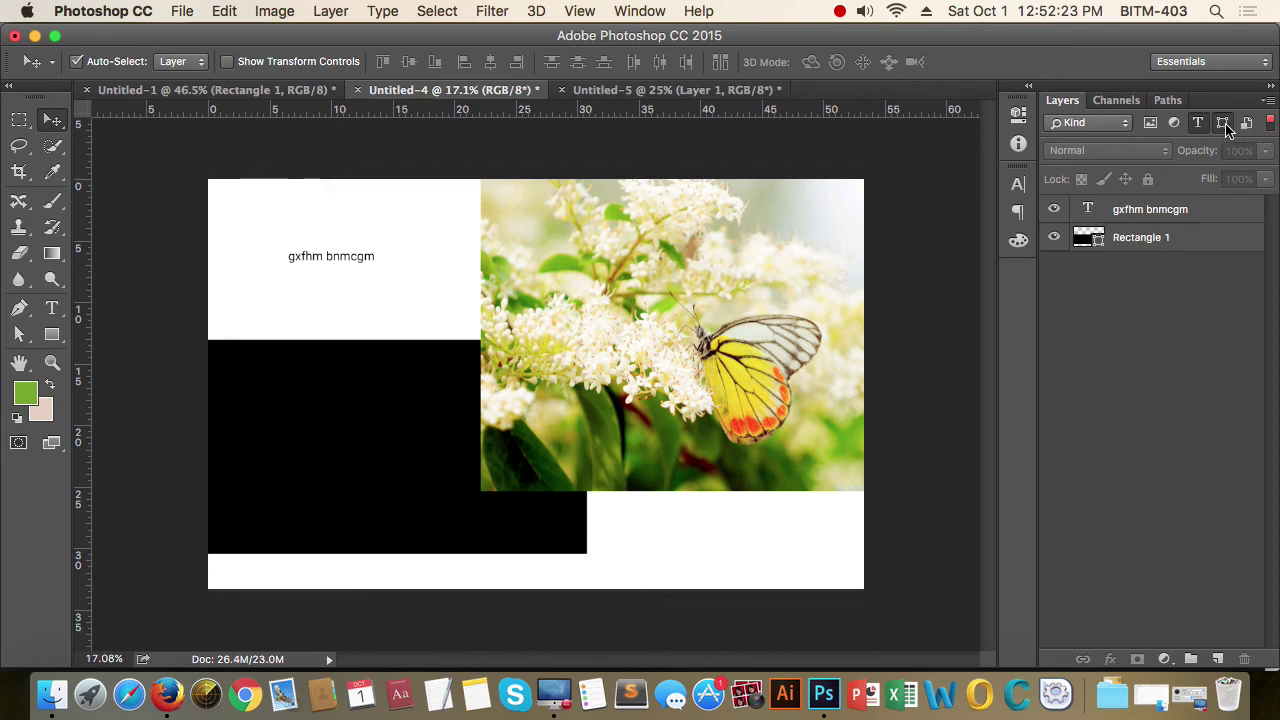
pyautogui.click(1224, 124)
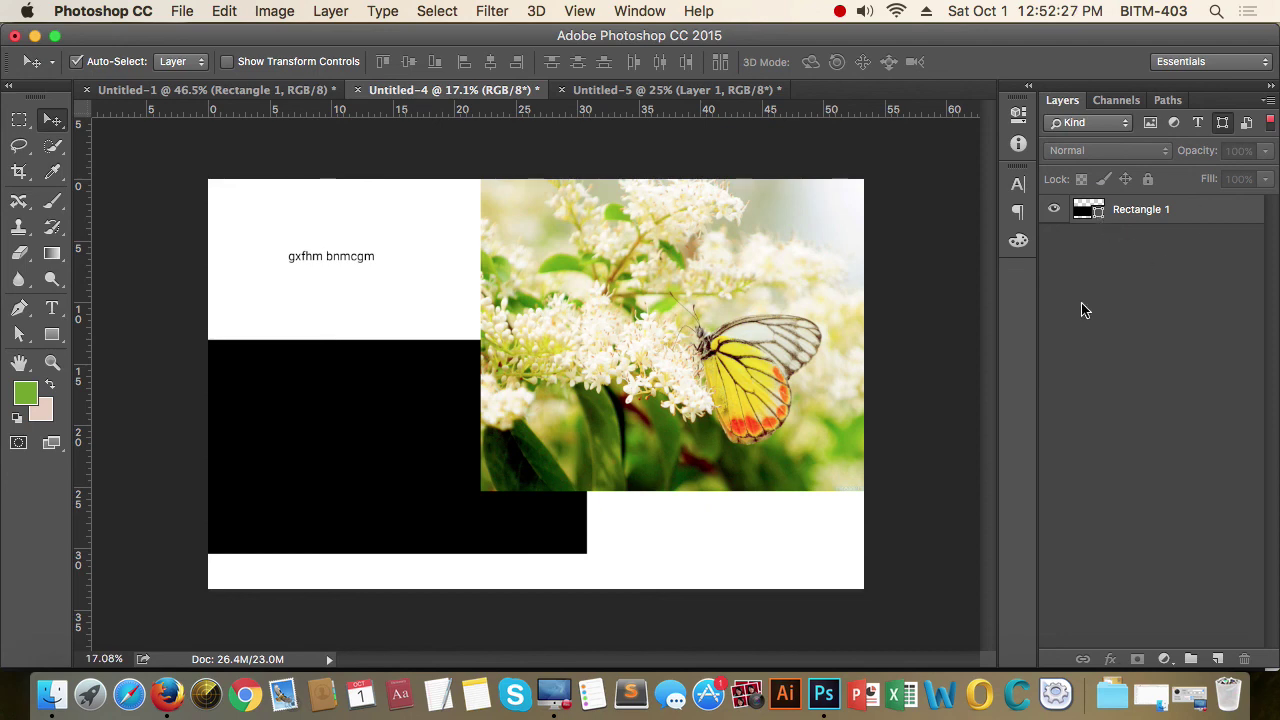
pyautogui.click(1198, 122)
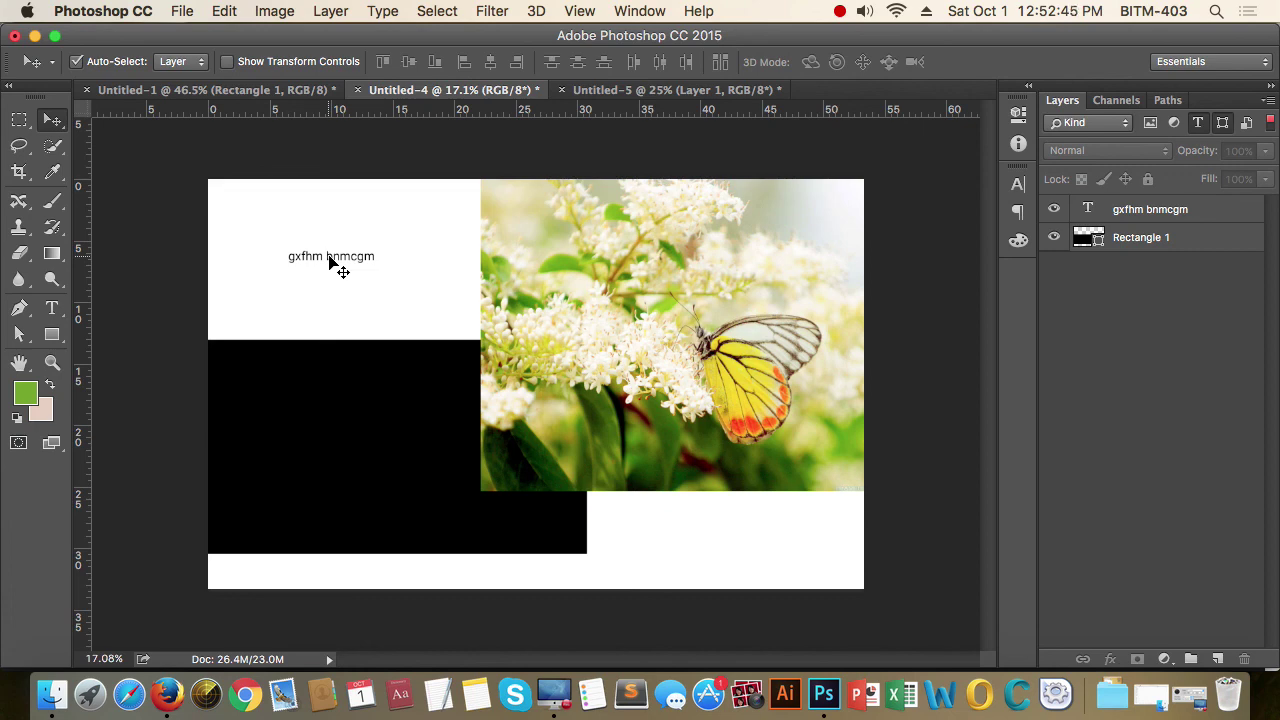
pyautogui.click(1222, 122)
pyautogui.click(1198, 122)
pyautogui.click(1199, 123)
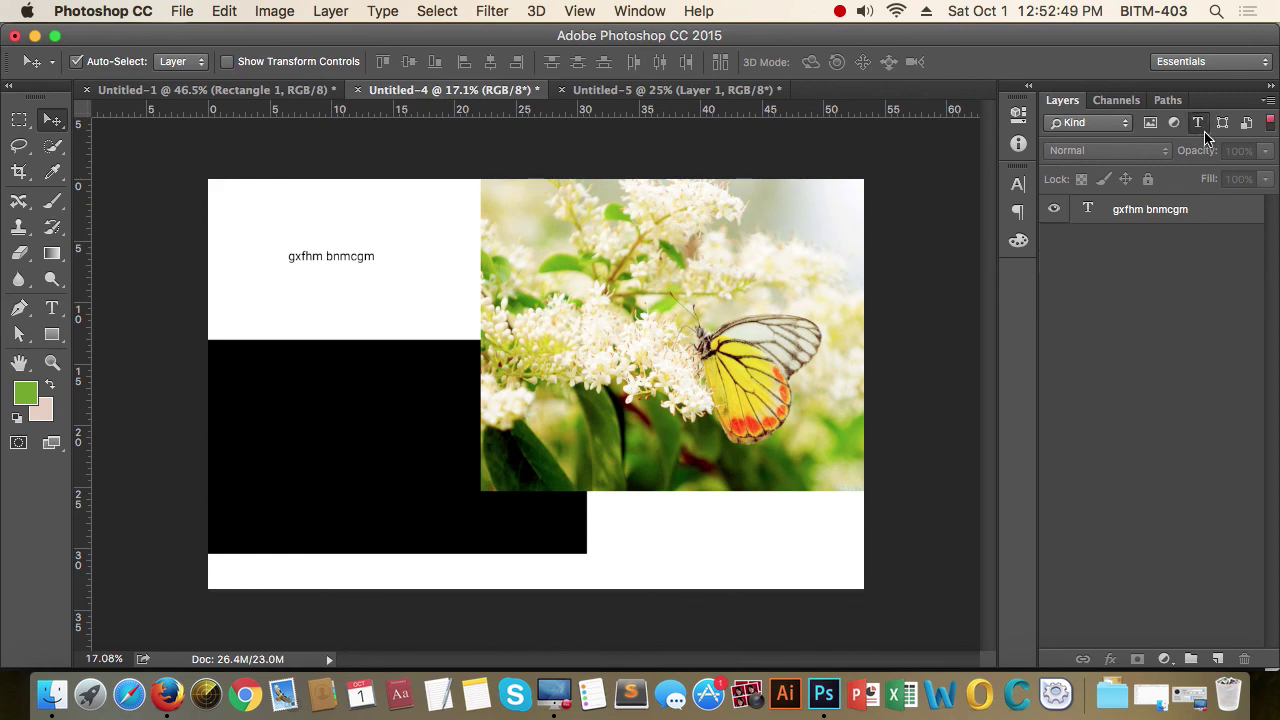